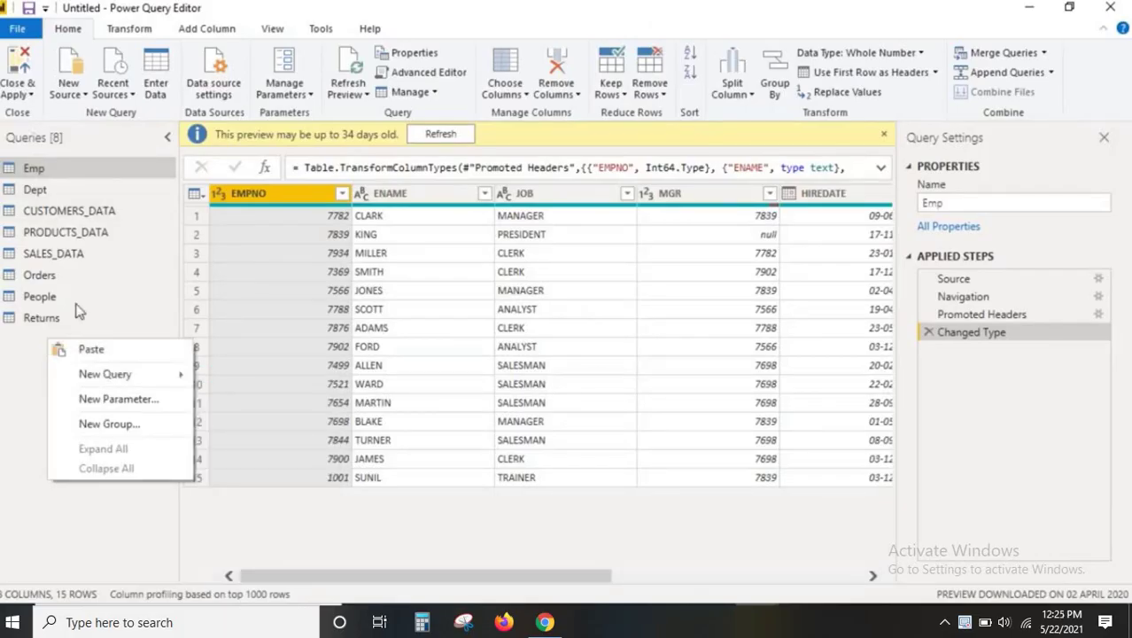
# Copy the Emp query and paste a copy of it into the queries list
pyautogui.click(41, 174)
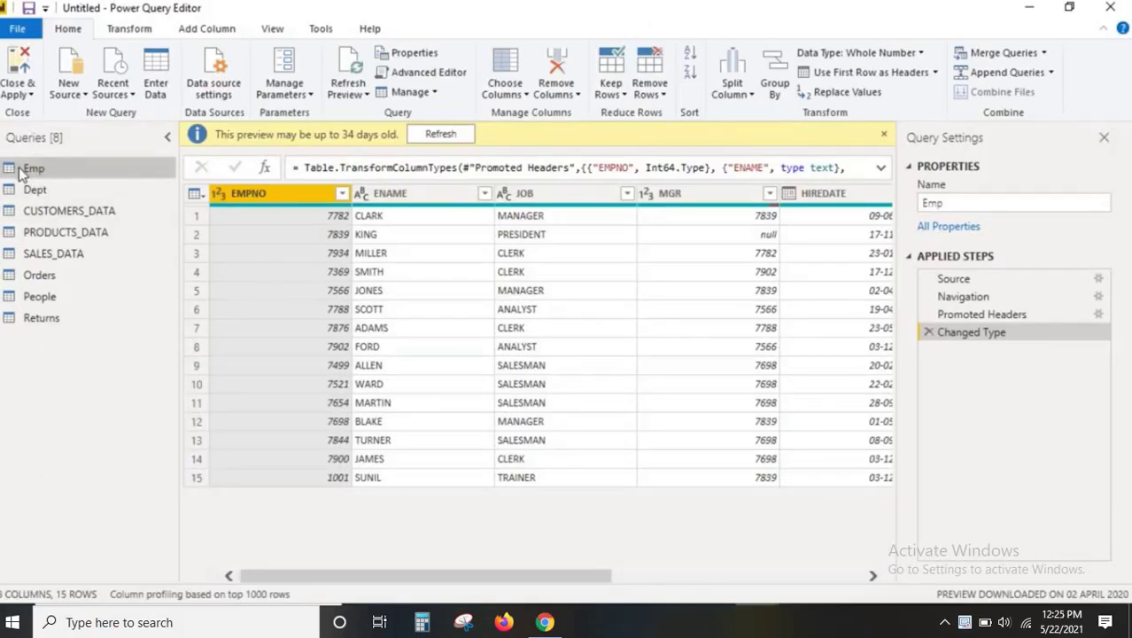
pyautogui.moveTo(1, 161); pyautogui.dragTo(82, 183)
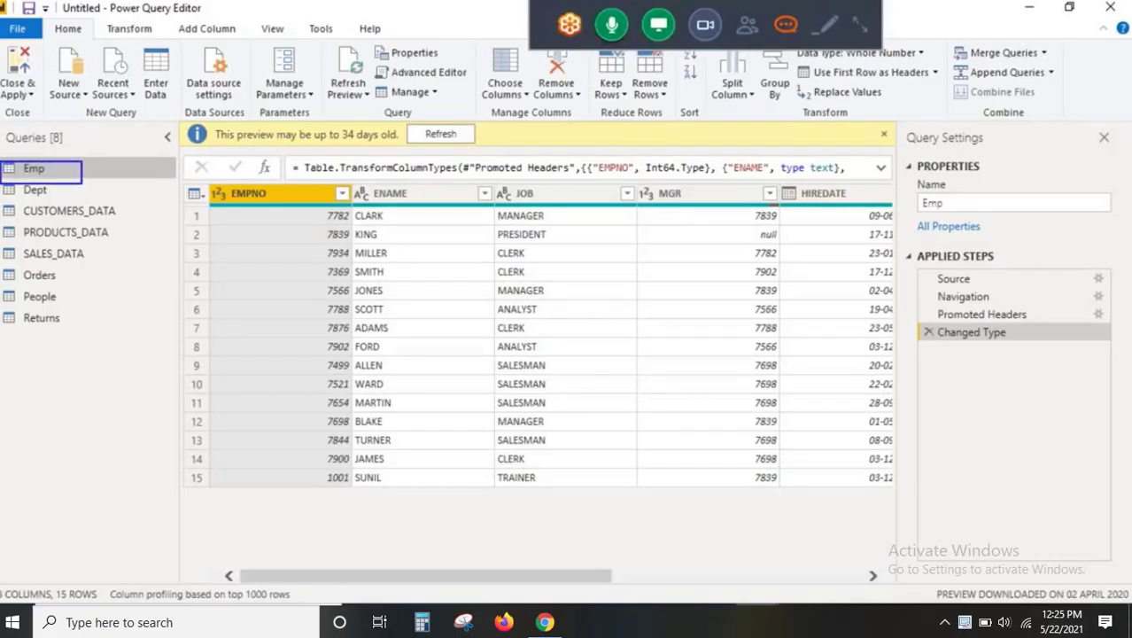
pyautogui.moveTo(919, 274)
pyautogui.mouseDown()
pyautogui.moveTo(997, 331)
pyautogui.moveTo(1114, 355)
pyautogui.mouseUp()
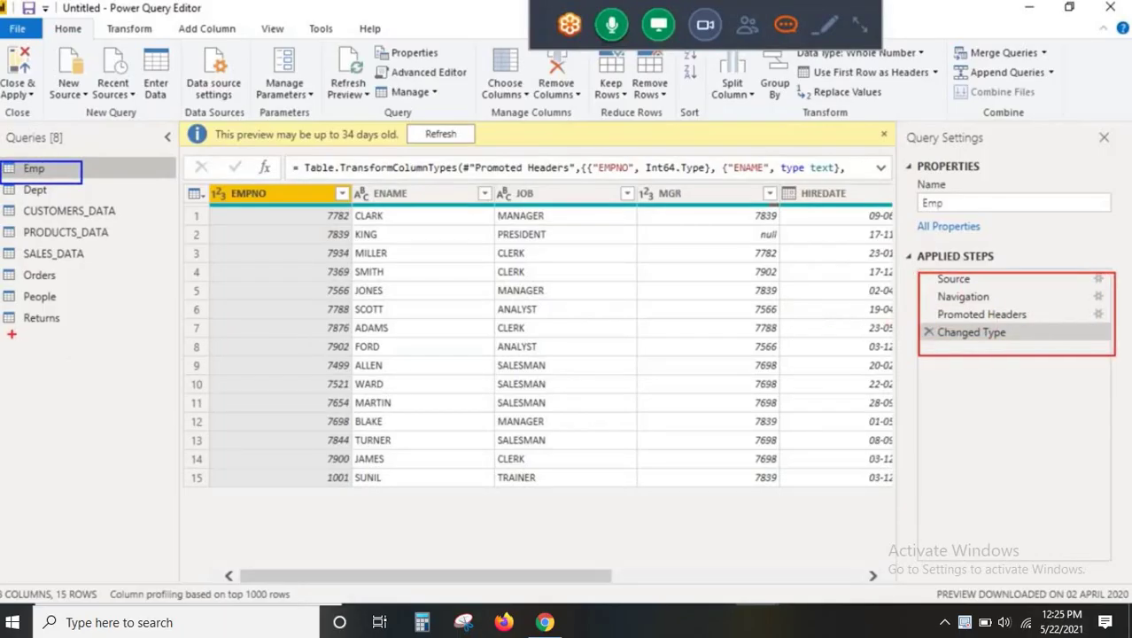
pyautogui.rightClick(33, 172)
pyautogui.click(60, 183)
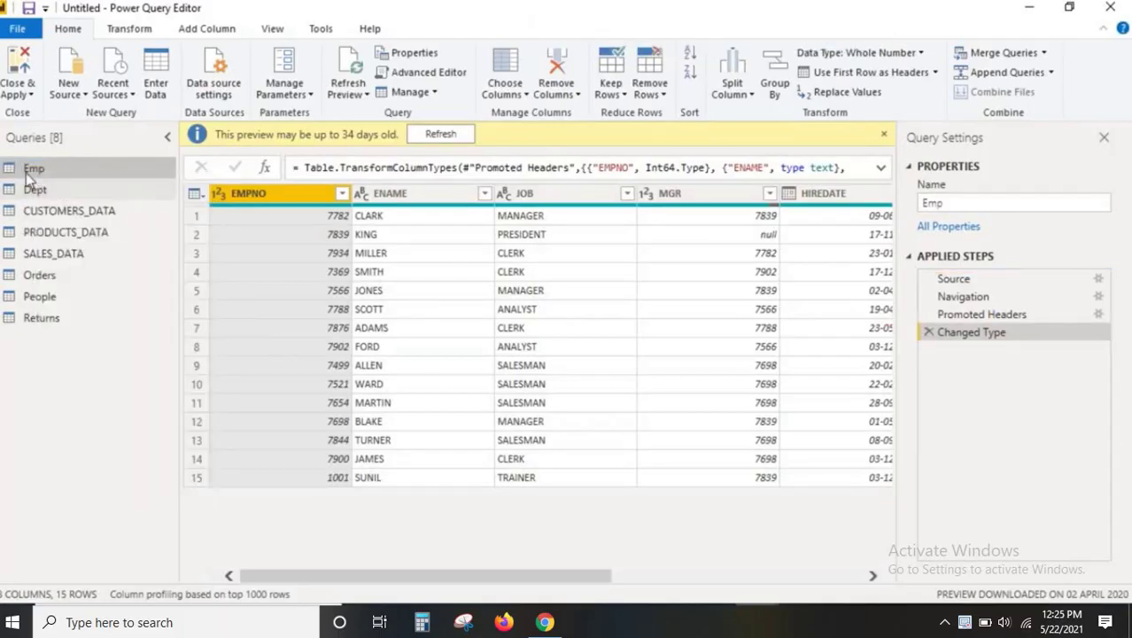
pyautogui.rightClick(48, 351)
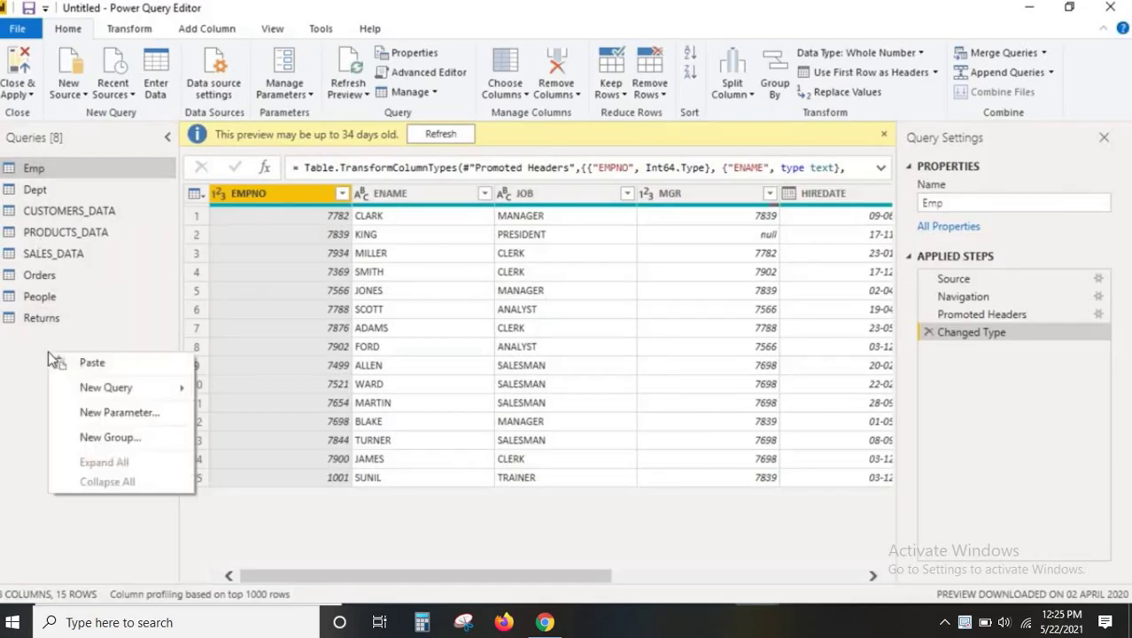
pyautogui.click(94, 364)
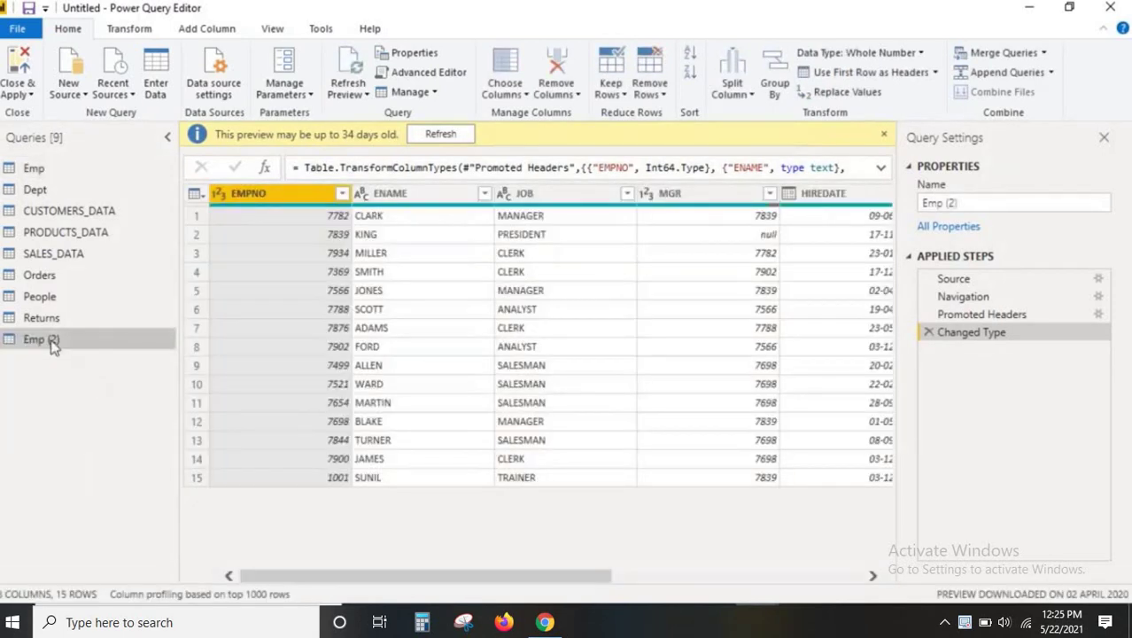
# Examine the original Emp query's rows, its row and column counts, and its applied steps
pyautogui.click(35, 170)
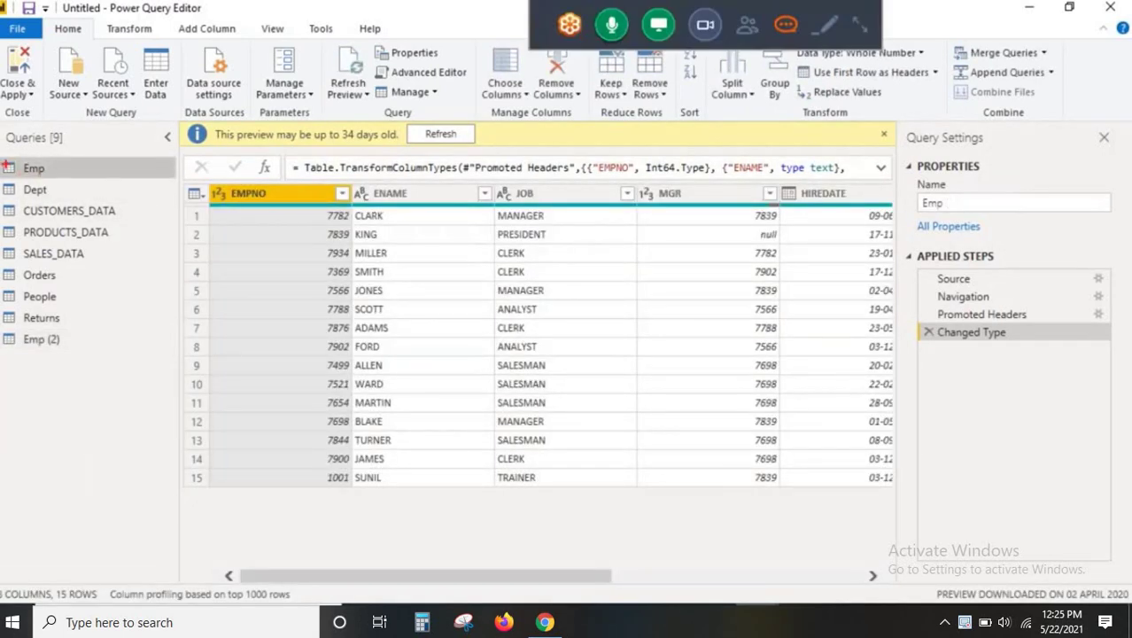
pyautogui.moveTo(2, 159); pyautogui.dragTo(94, 183)
pyautogui.moveTo(189, 488); pyautogui.dragTo(357, 495)
pyautogui.moveTo(2, 583); pyautogui.dragTo(102, 604)
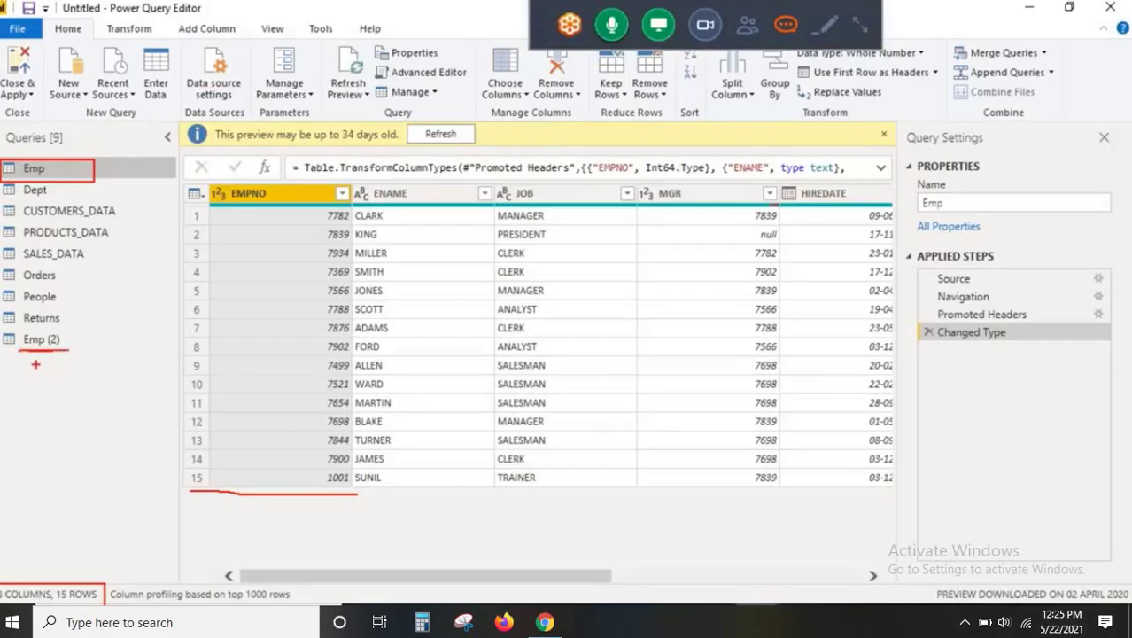
pyautogui.moveTo(2, 159); pyautogui.dragTo(104, 183)
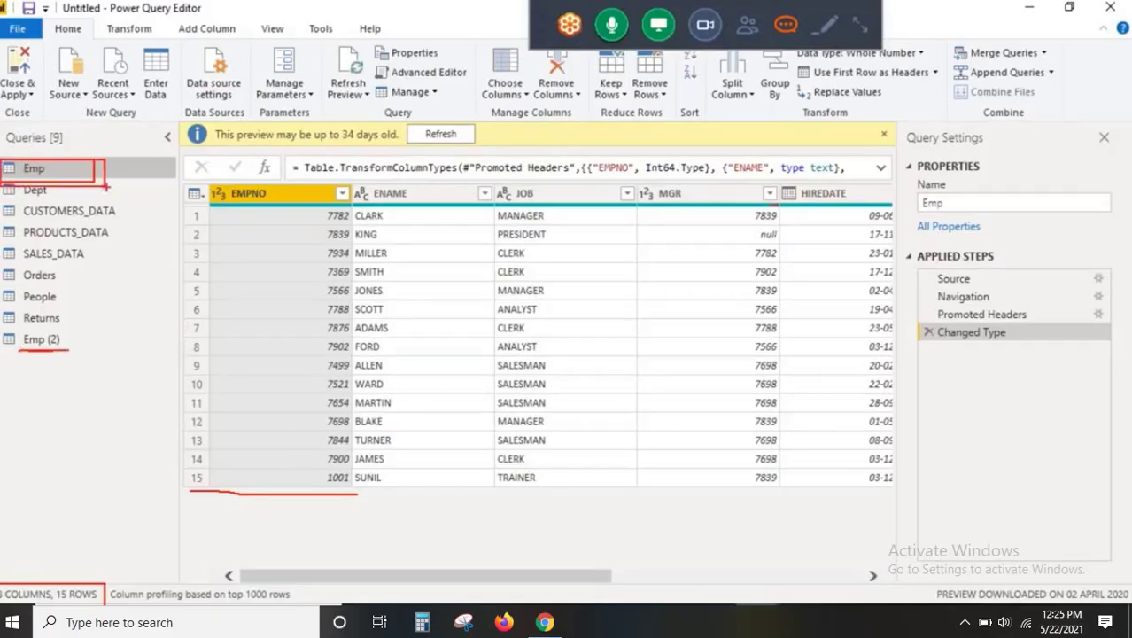
pyautogui.moveTo(917, 266)
pyautogui.mouseDown()
pyautogui.moveTo(951, 310)
pyautogui.moveTo(1107, 355)
pyautogui.mouseUp()
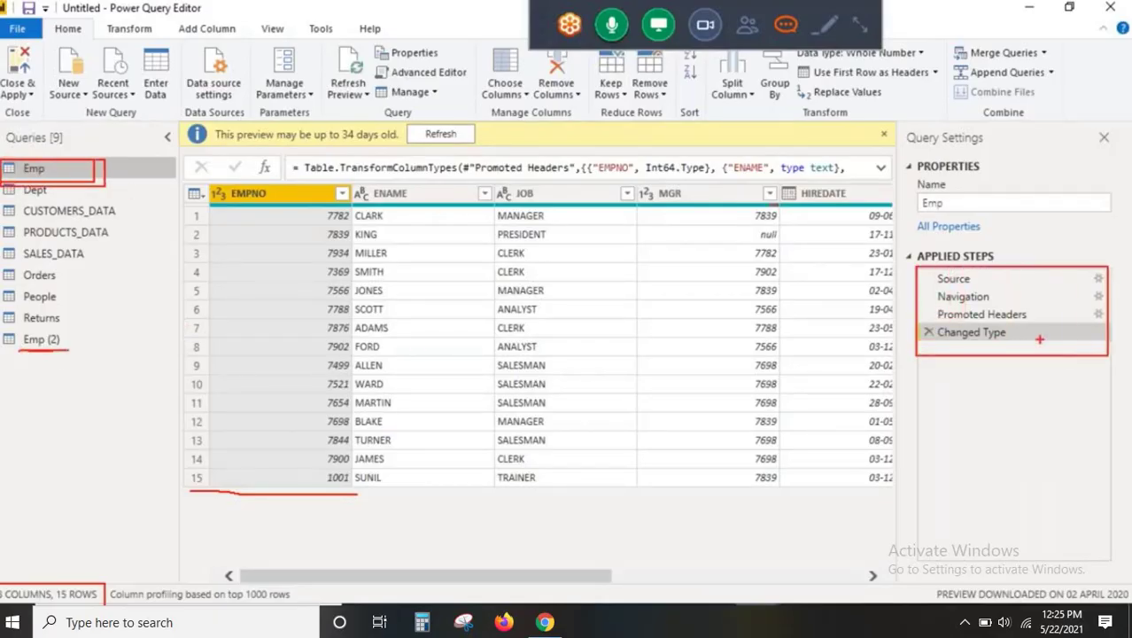
pyautogui.moveTo(1027, 323); pyautogui.dragTo(1065, 330)
pyautogui.moveTo(1042, 292); pyautogui.dragTo(1041, 365)
pyautogui.press('Escape')
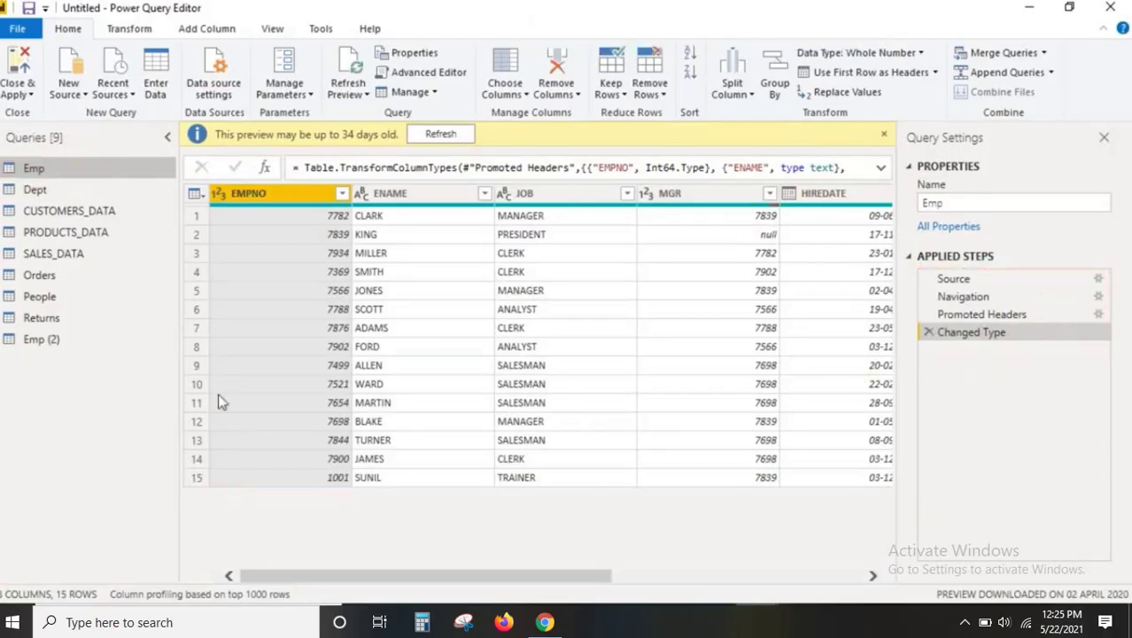
# Examine the pasted Emp (2) query and compare its applied steps and row and column counts with Emp
pyautogui.click(53, 341)
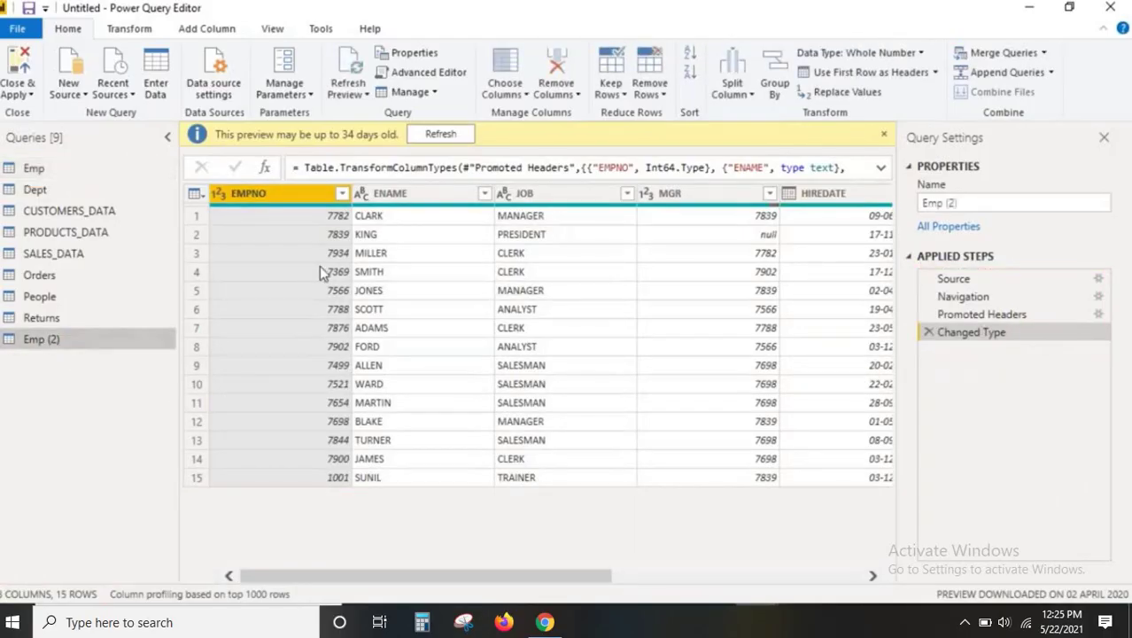
pyautogui.hotkey('ctrl', '2')
pyautogui.moveTo(3, 332); pyautogui.dragTo(127, 359)
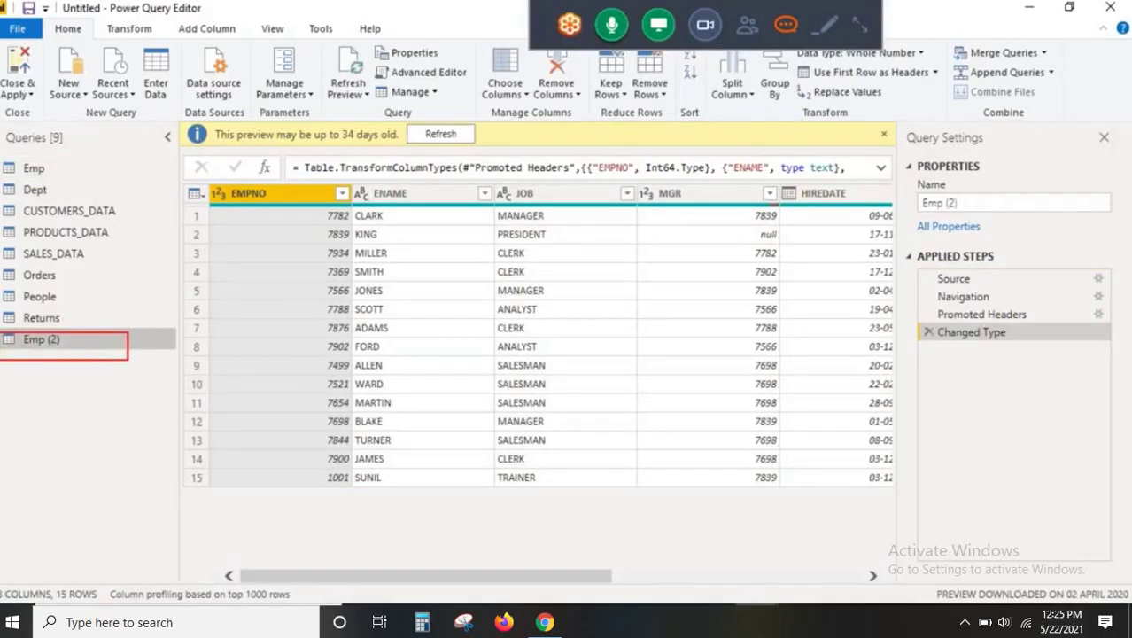
pyautogui.moveTo(20, 171); pyautogui.dragTo(61, 176)
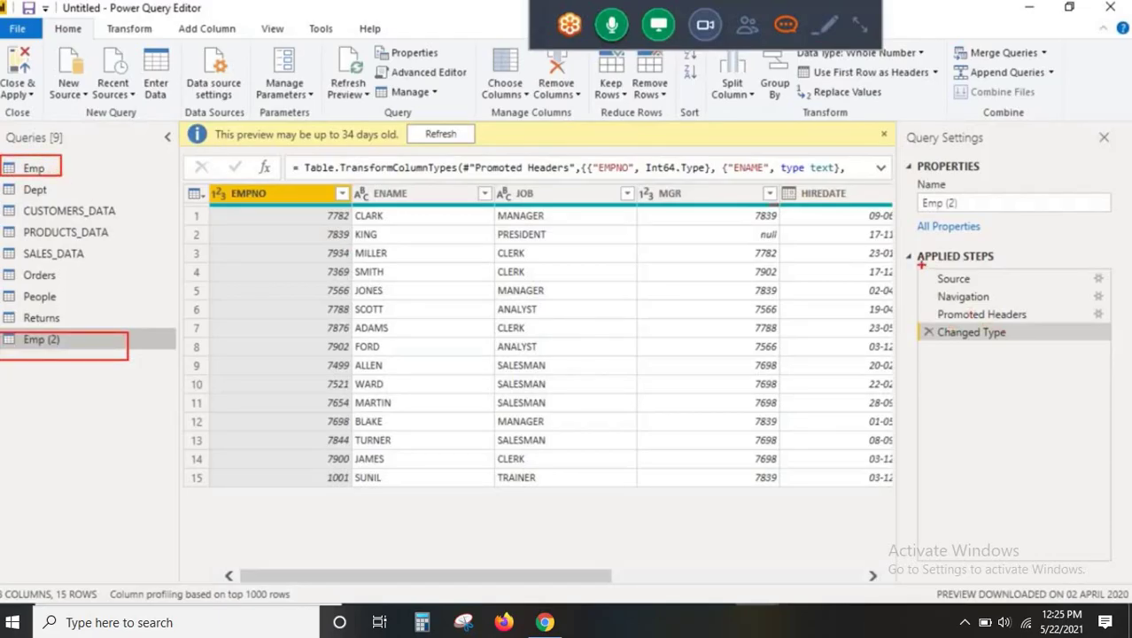
pyautogui.moveTo(921, 263)
pyautogui.mouseDown()
pyautogui.moveTo(1084, 345)
pyautogui.moveTo(1129, 348)
pyautogui.mouseUp()
pyautogui.moveTo(2, 584); pyautogui.dragTo(119, 605)
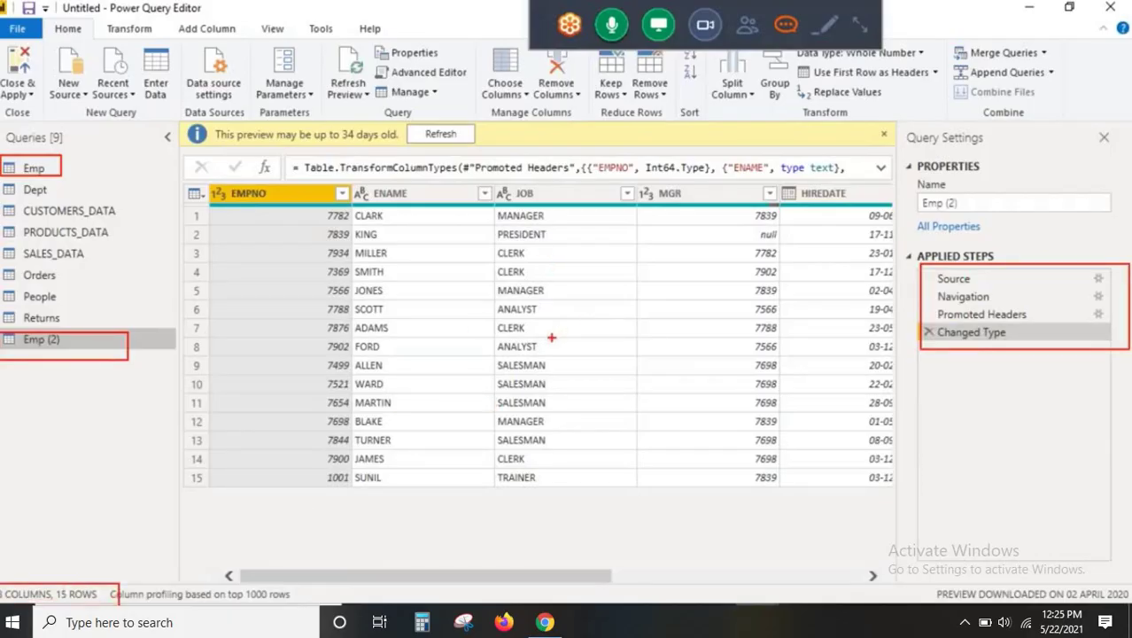
pyautogui.press('Escape')
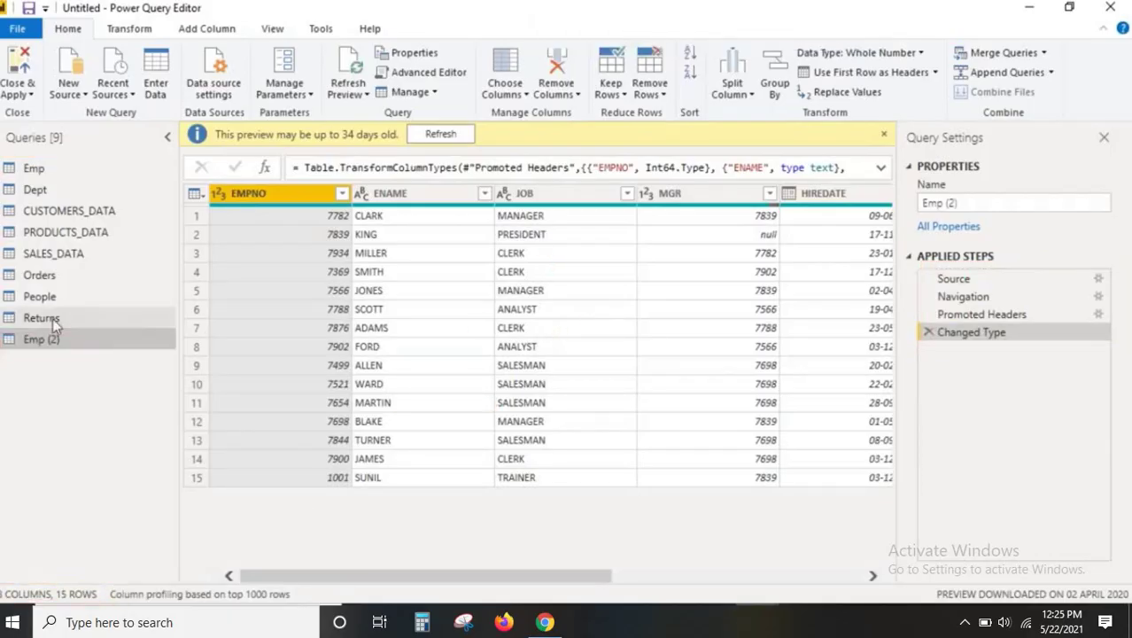
# Copy the Emp query again and paste three more copies into the queries list
pyautogui.click(42, 170)
pyautogui.rightClick(42, 170)
pyautogui.click(38, 362)
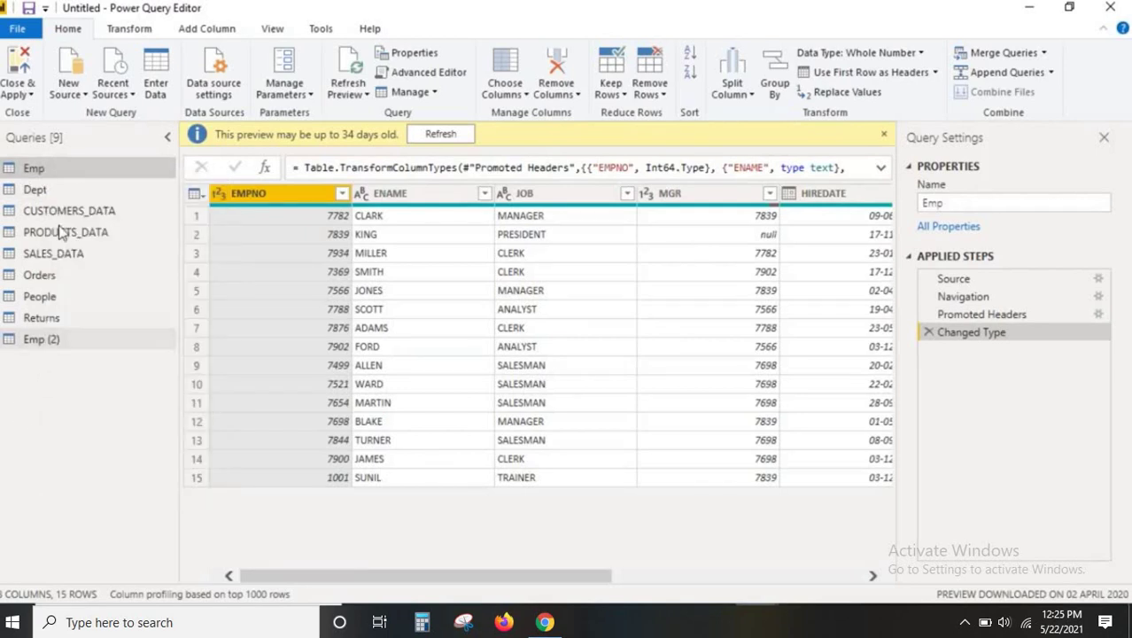
pyautogui.rightClick(50, 183)
pyautogui.click(25, 391)
pyautogui.rightClick(38, 382)
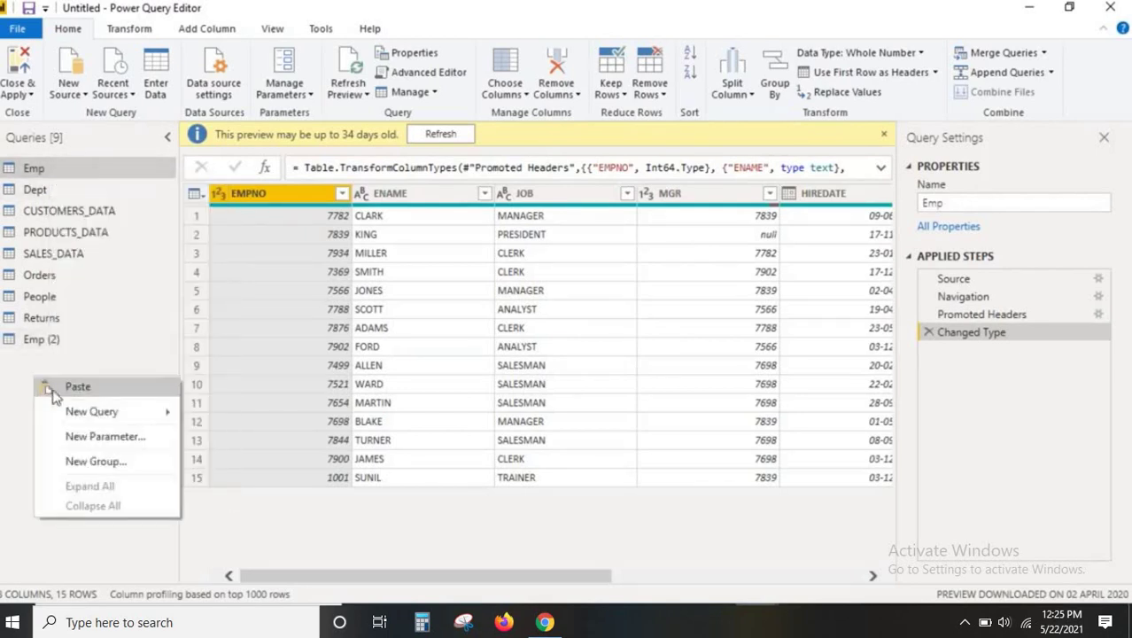
pyautogui.click(53, 389)
pyautogui.rightClick(55, 395)
pyautogui.click(98, 400)
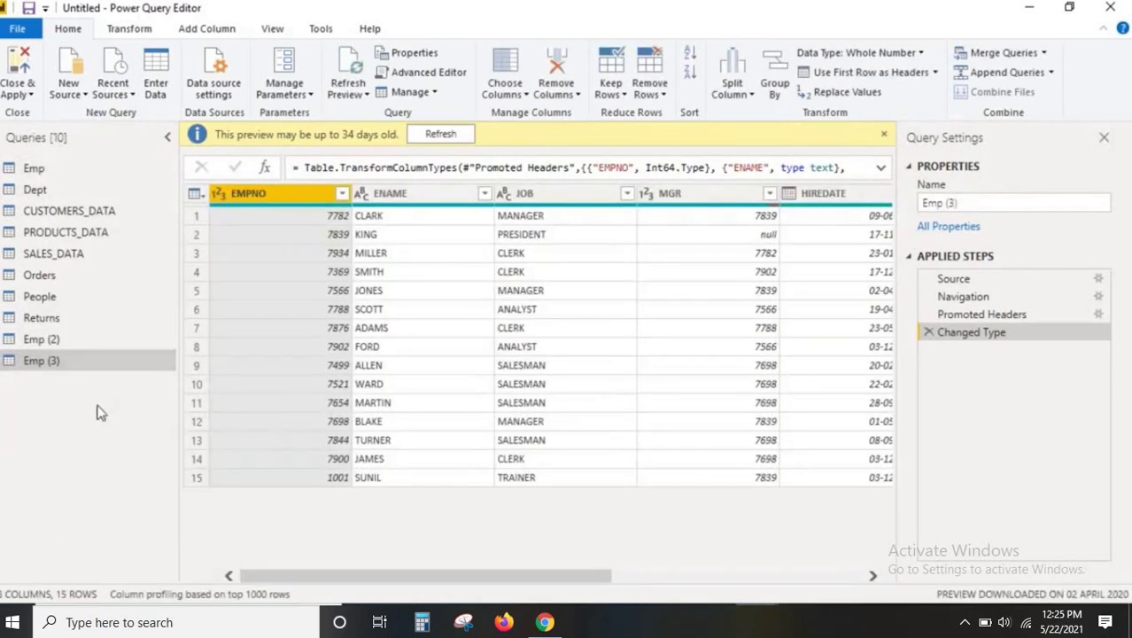
pyautogui.rightClick(53, 410)
pyautogui.click(81, 418)
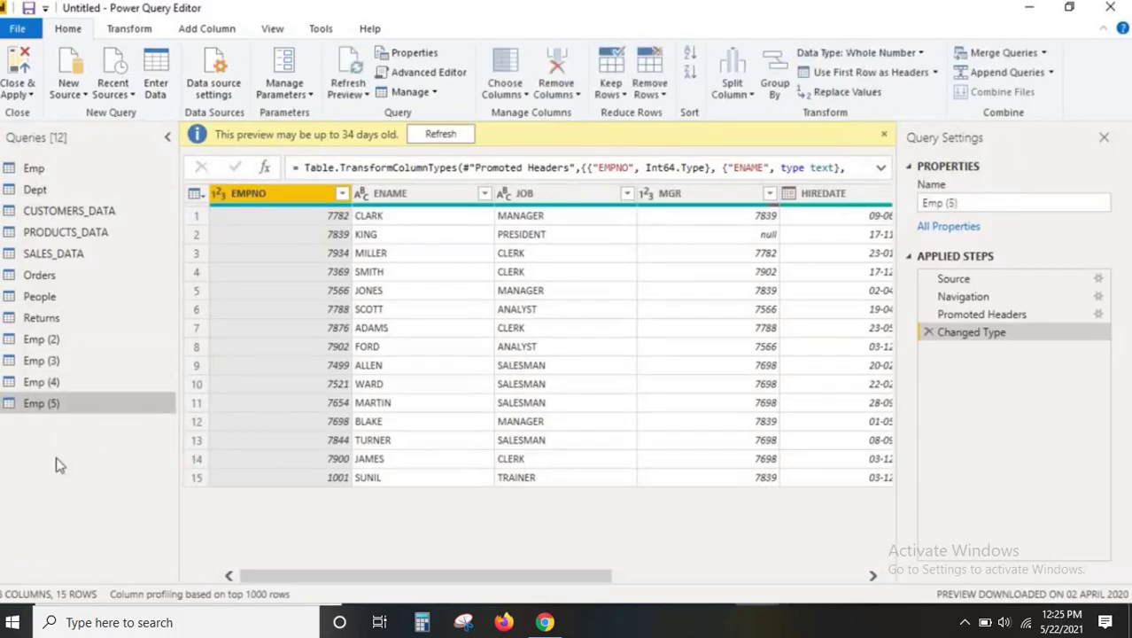
# Copy the original Emp query once more and paste one additional copy at the end of the queries list
pyautogui.click(47, 172)
pyautogui.rightClick(69, 172)
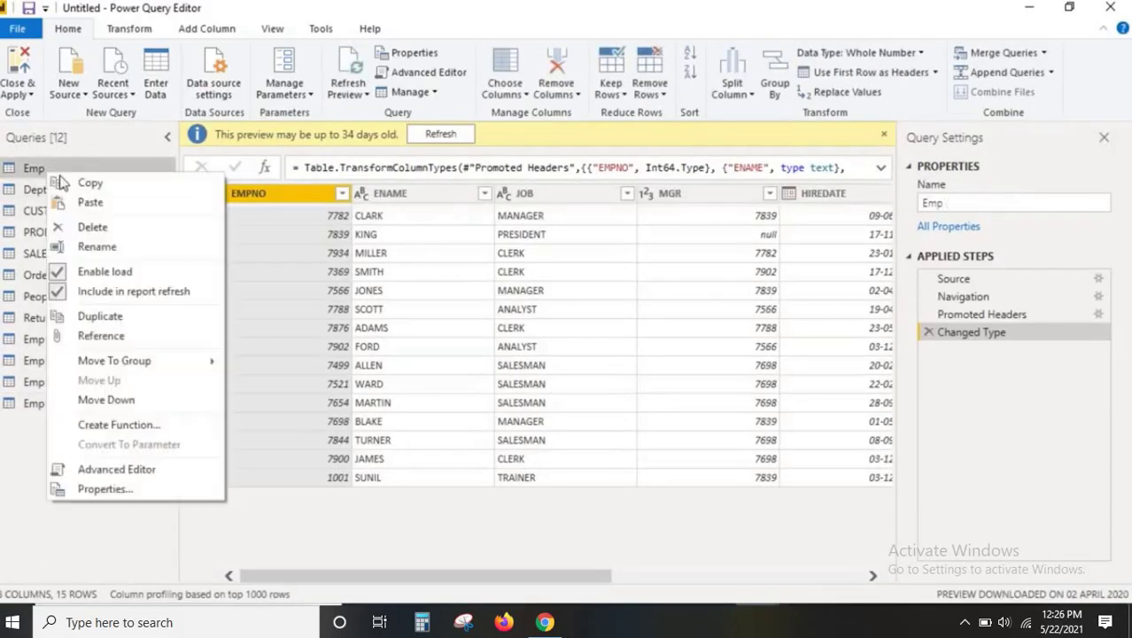
pyautogui.click(98, 182)
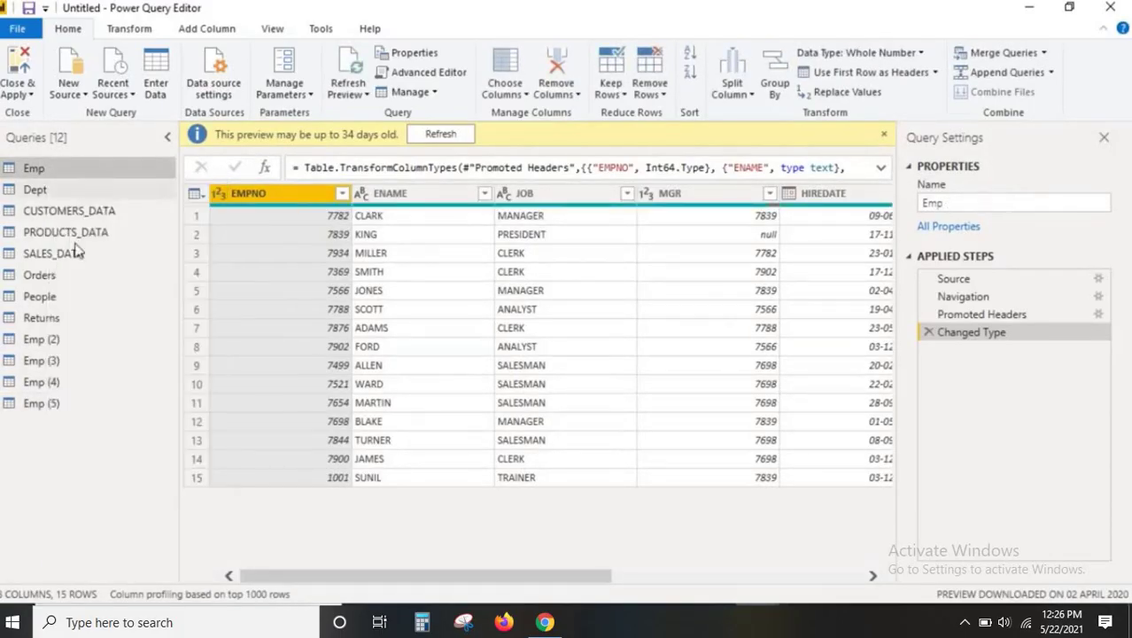
pyautogui.rightClick(96, 169)
pyautogui.click(37, 169)
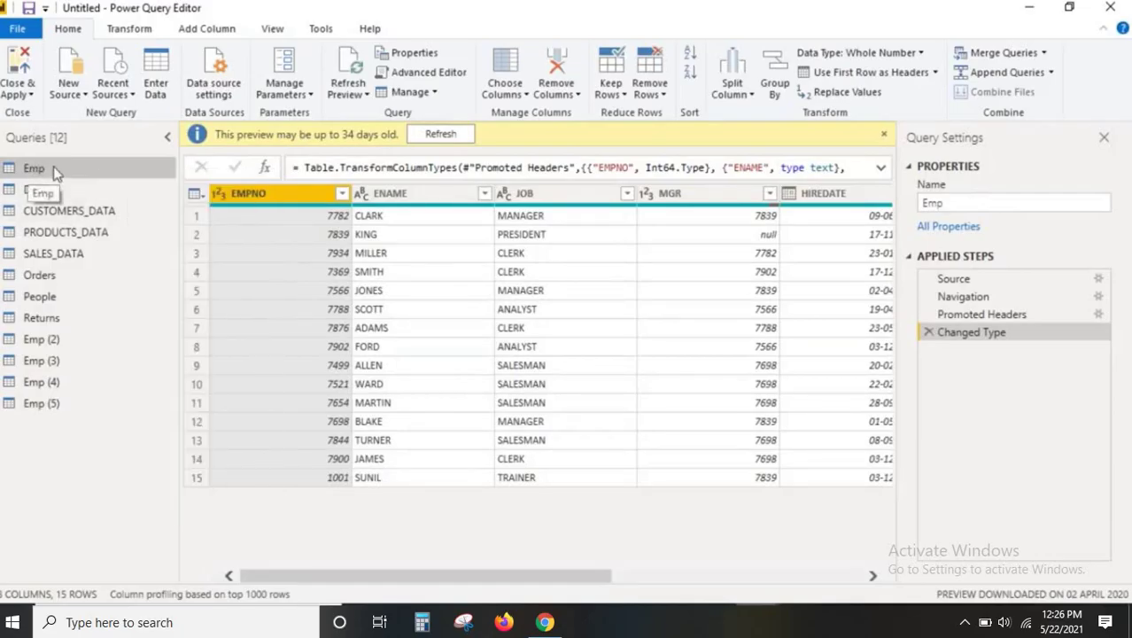
pyautogui.rightClick(53, 429)
pyautogui.click(92, 445)
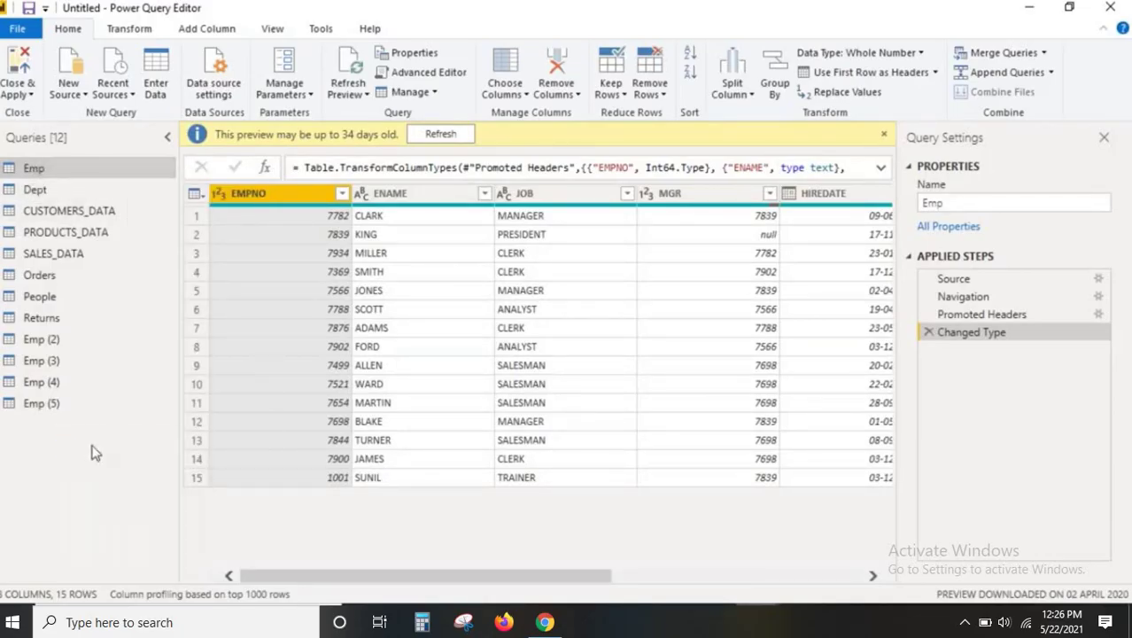
pyautogui.click(39, 170)
pyautogui.click(43, 424)
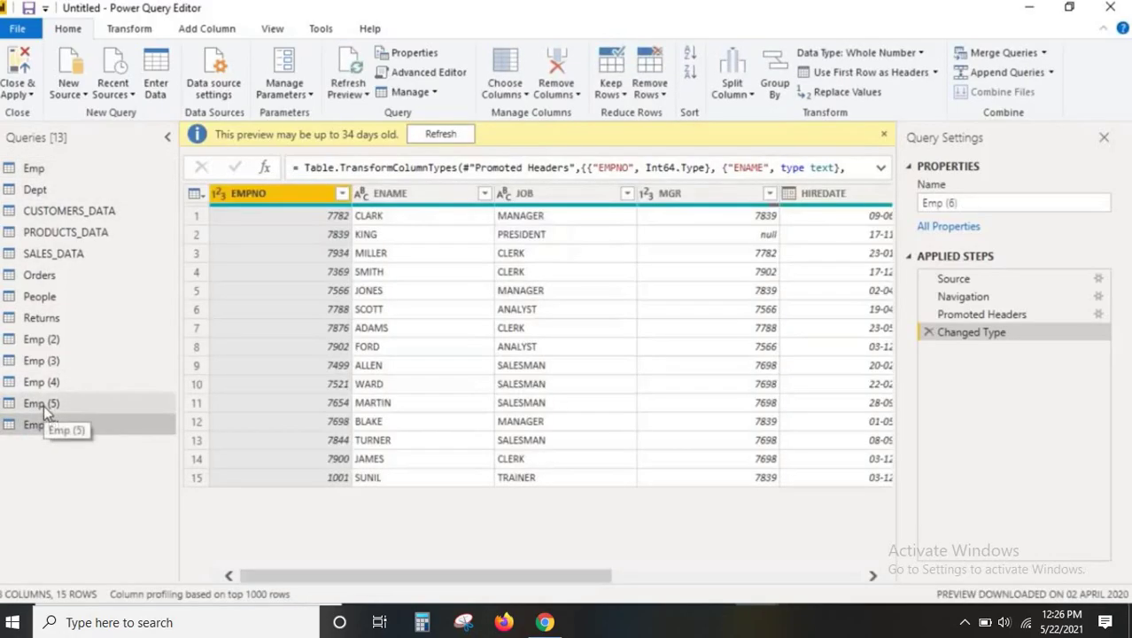
# Delete the duplicate queries Emp (6) and Emp (5)
pyautogui.rightClick(70, 434)
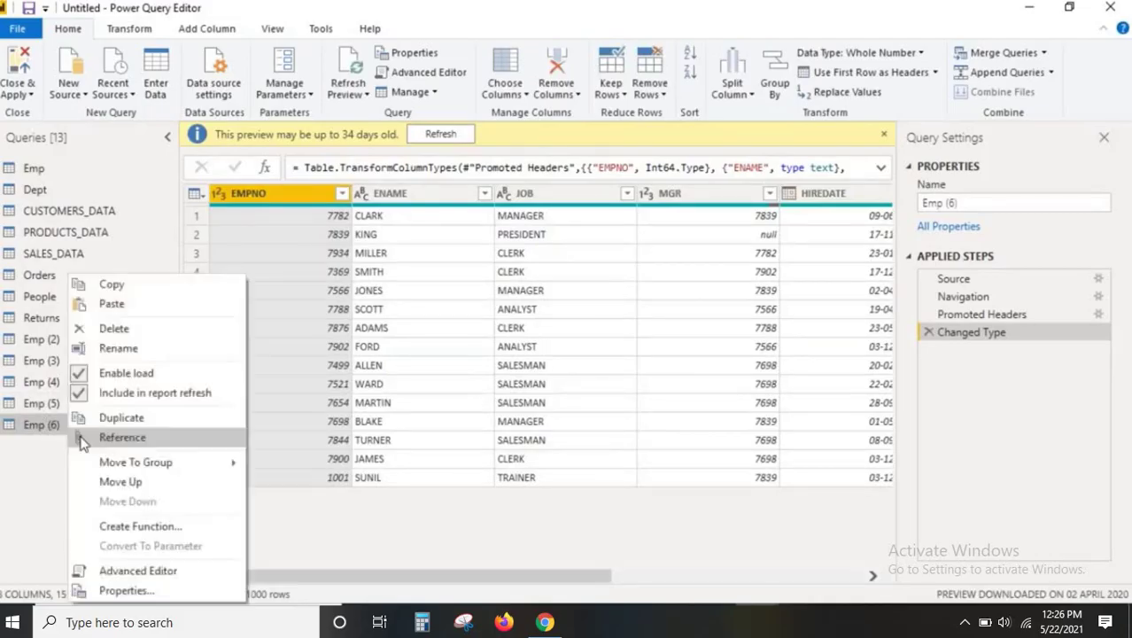
pyautogui.click(115, 329)
pyautogui.click(646, 337)
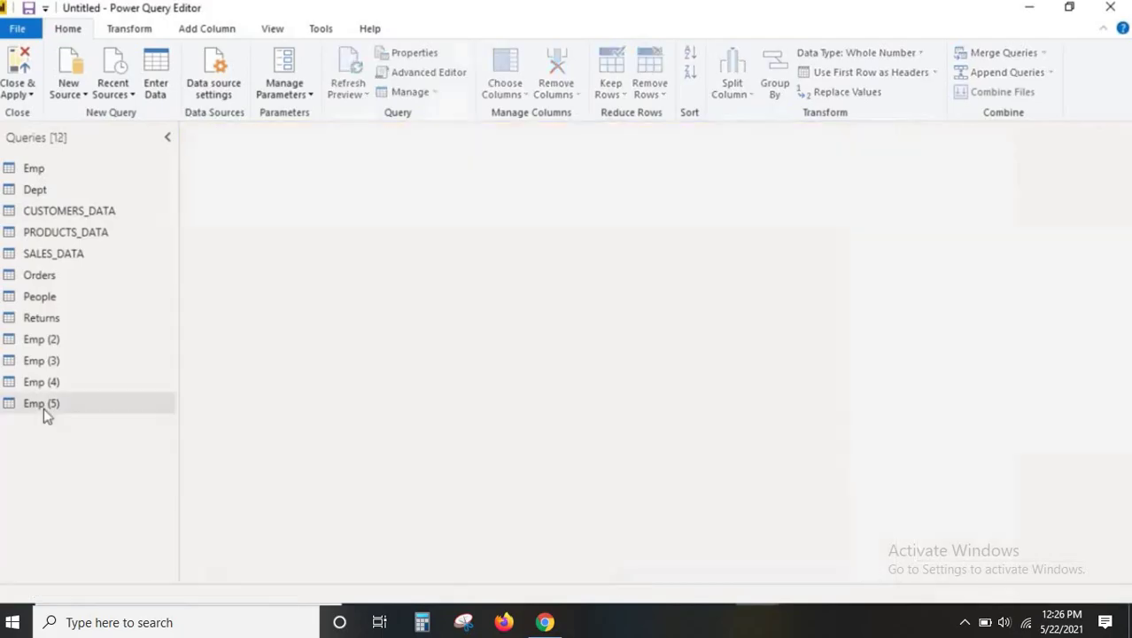
pyautogui.rightClick(47, 401)
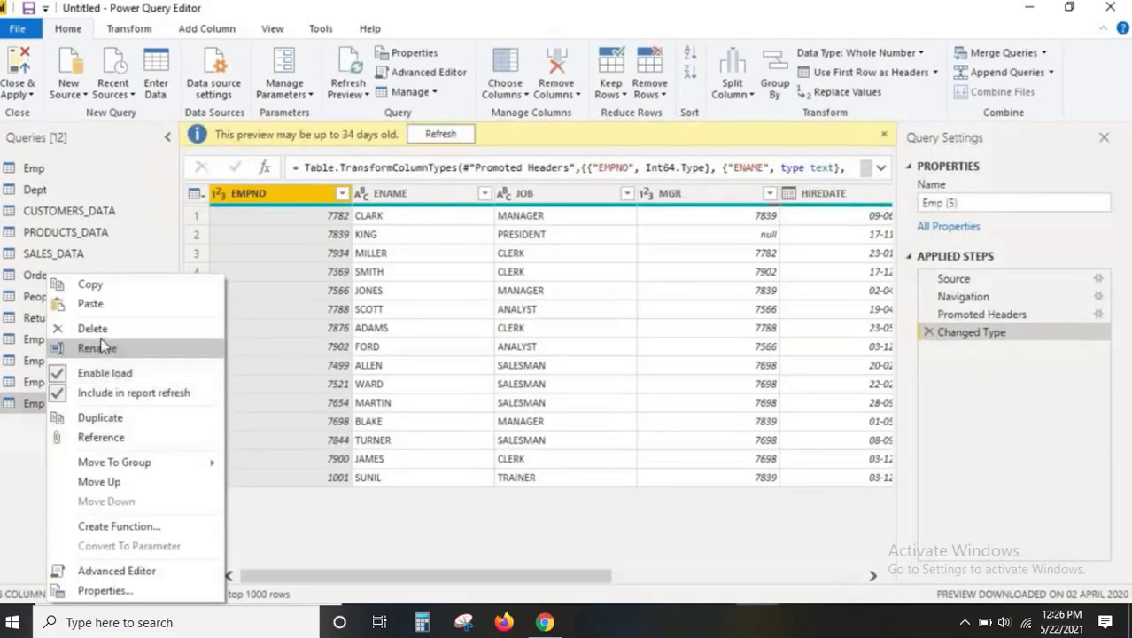
pyautogui.click(91, 285)
pyautogui.rightClick(50, 402)
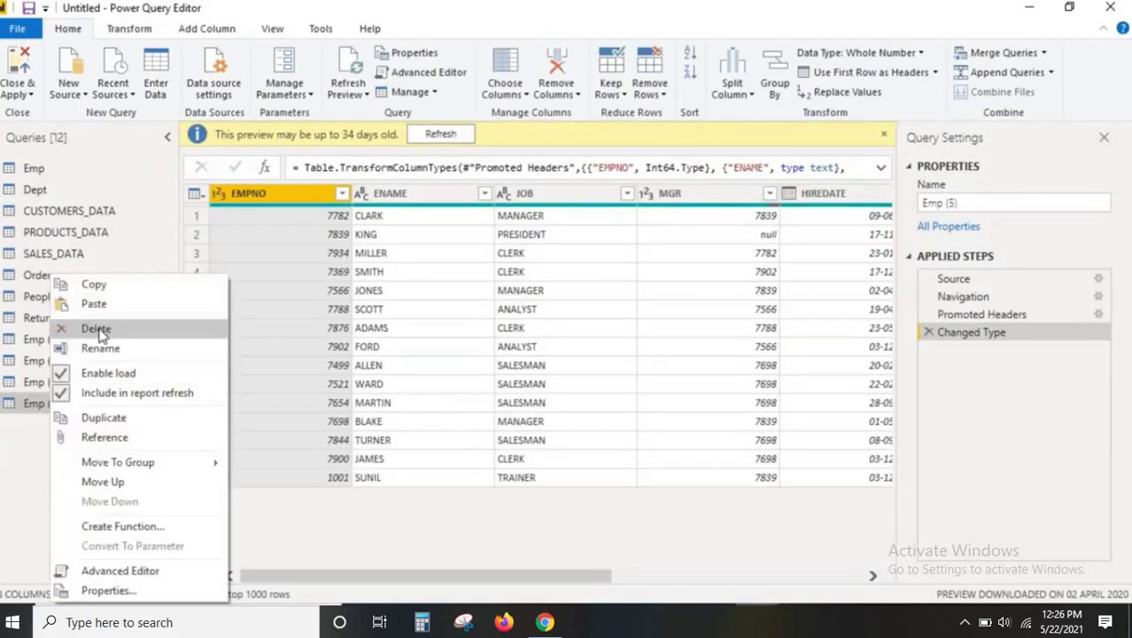
pyautogui.click(96, 328)
pyautogui.click(647, 336)
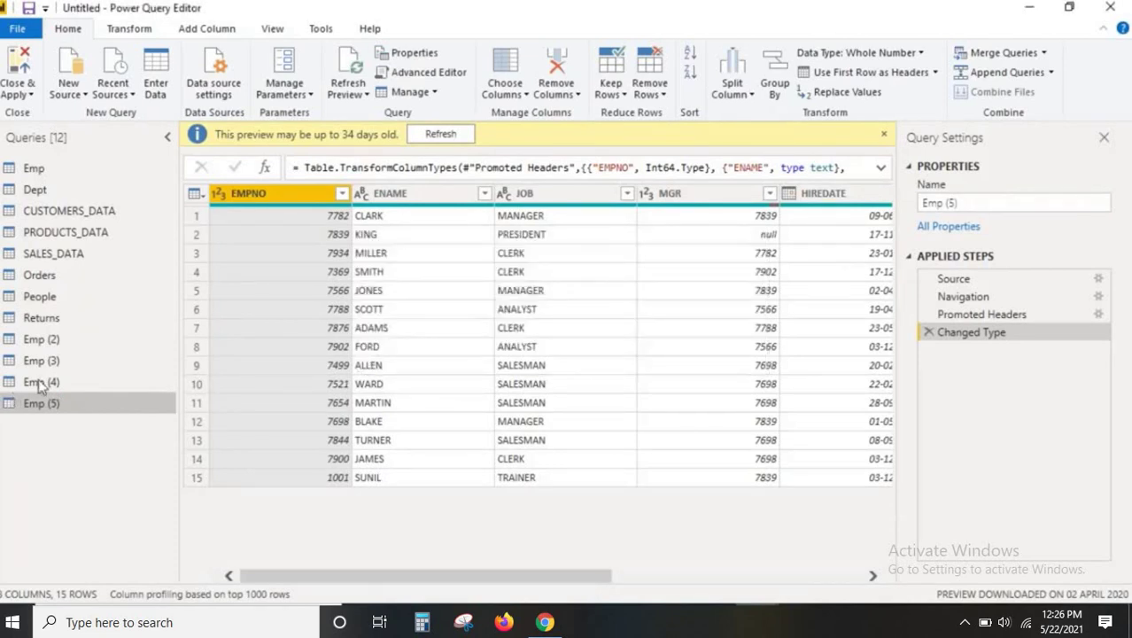
# Delete the duplicate queries Emp (4) and Emp (3)
pyautogui.rightClick(44, 382)
pyautogui.click(91, 333)
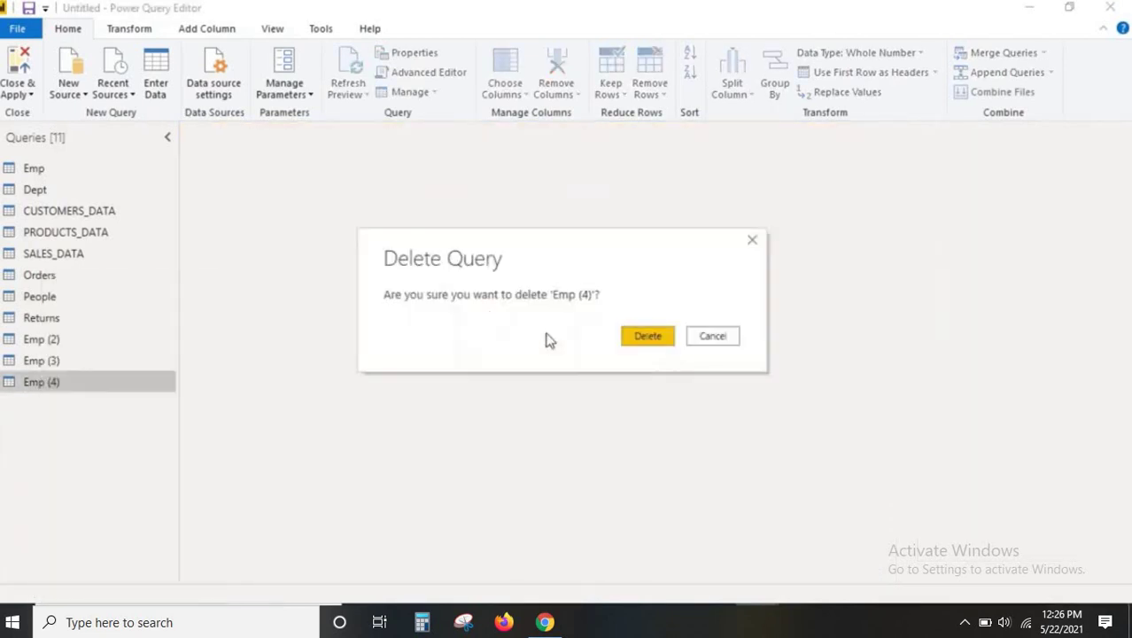
pyautogui.click(634, 335)
pyautogui.rightClick(50, 365)
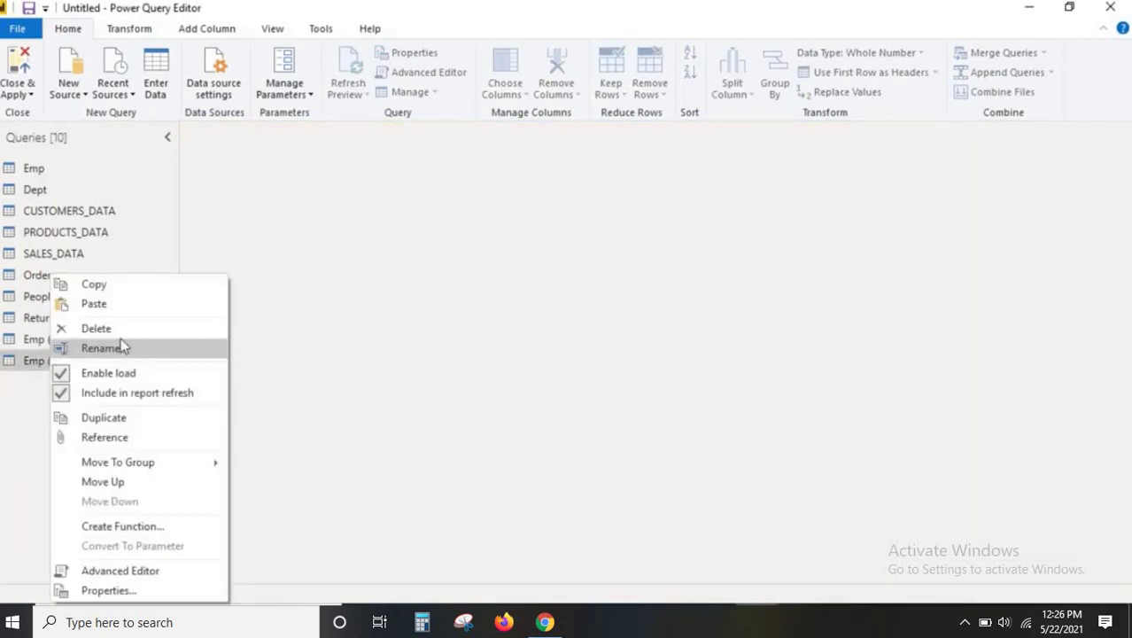
pyautogui.click(116, 333)
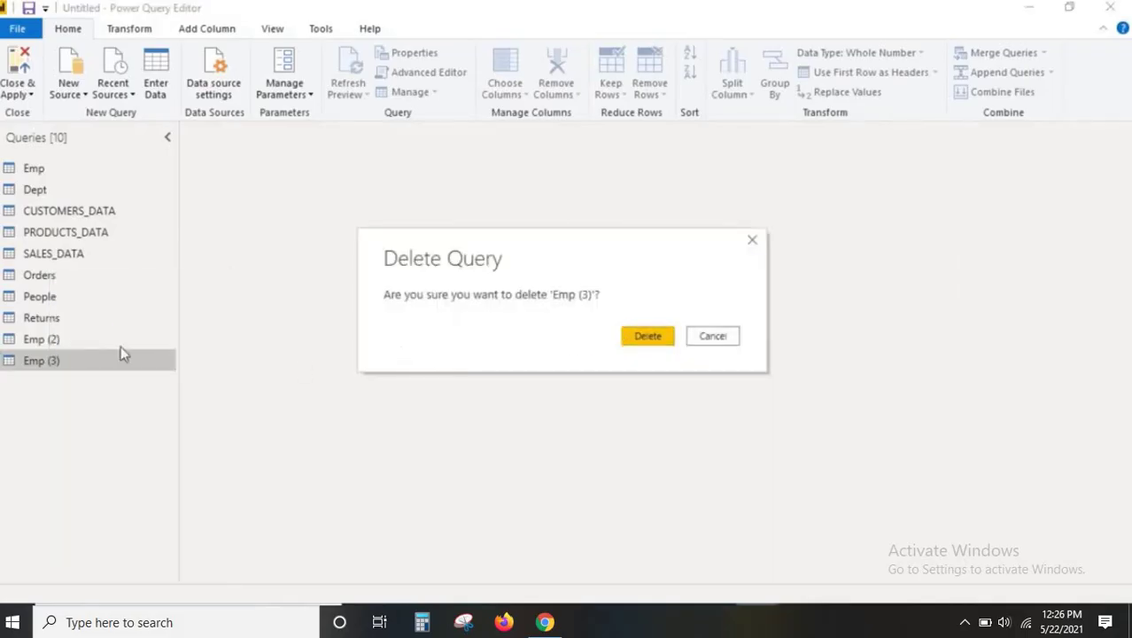
pyautogui.click(642, 336)
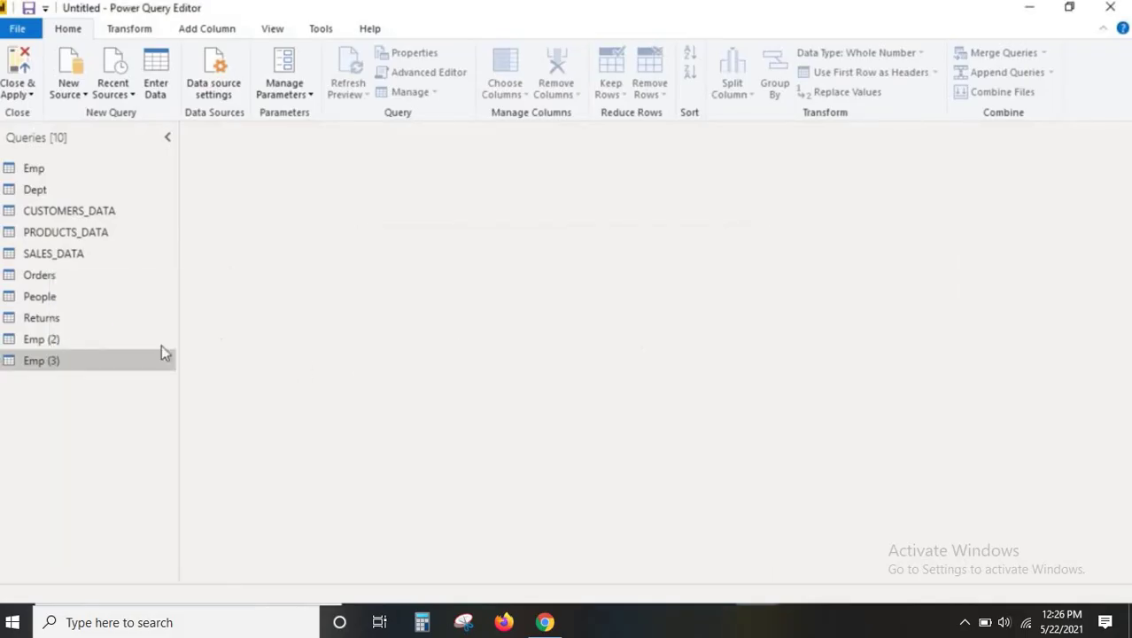
# Delete the duplicate query Emp (2)
pyautogui.rightClick(60, 342)
pyautogui.click(106, 332)
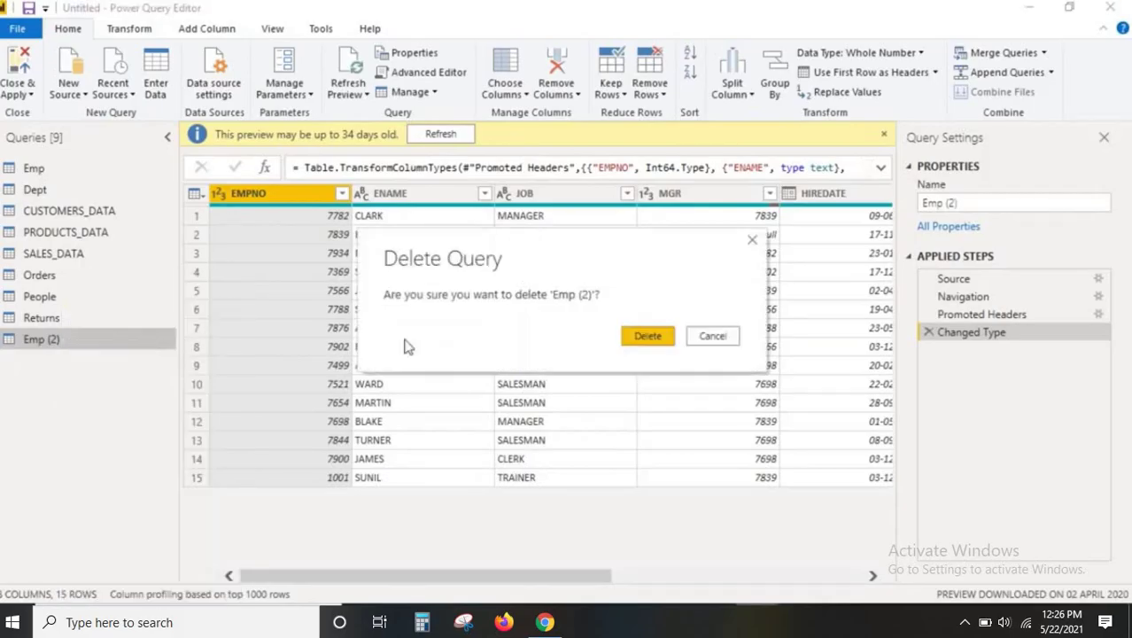
pyautogui.click(636, 335)
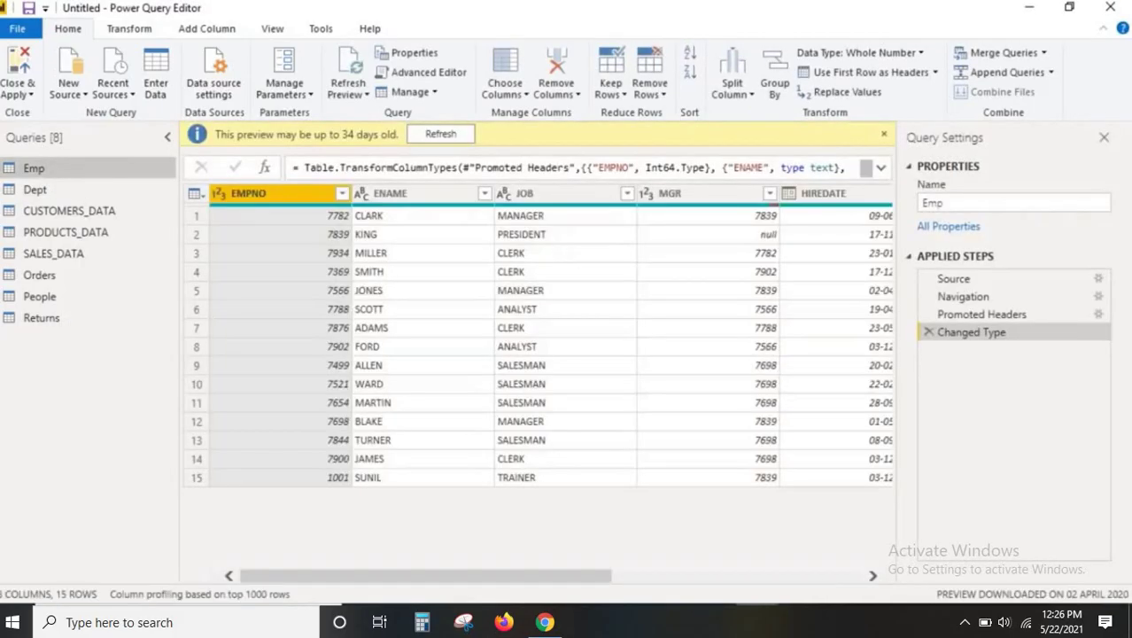
# Copy the original Emp query and paste one copy at the end of the queries list
pyautogui.rightClick(46, 168)
pyautogui.click(80, 179)
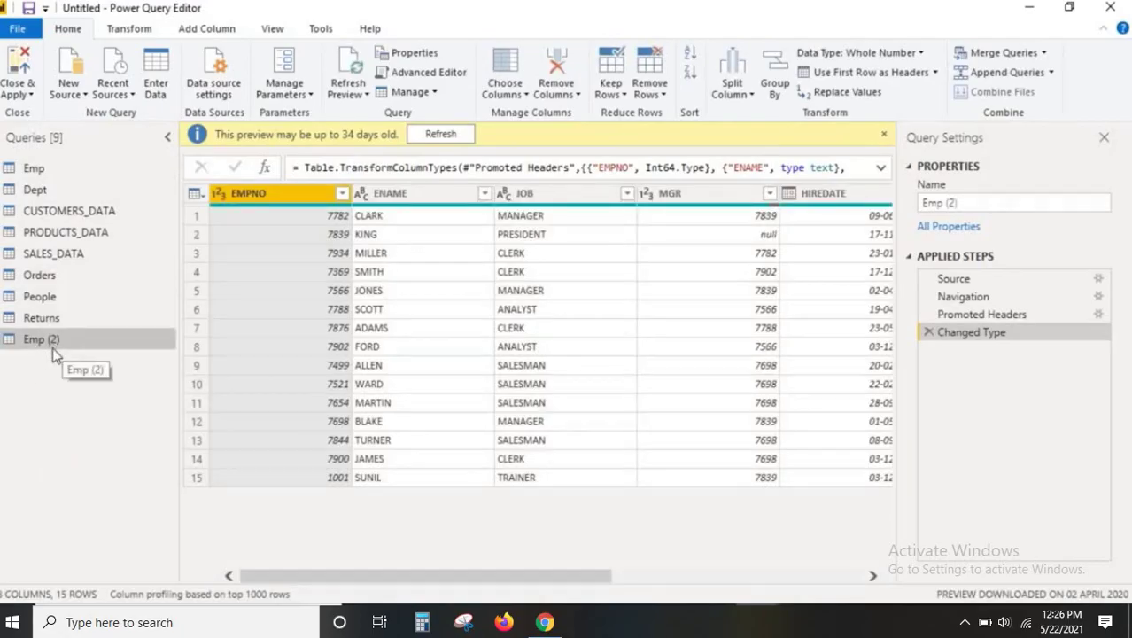
pyautogui.rightClick(55, 371)
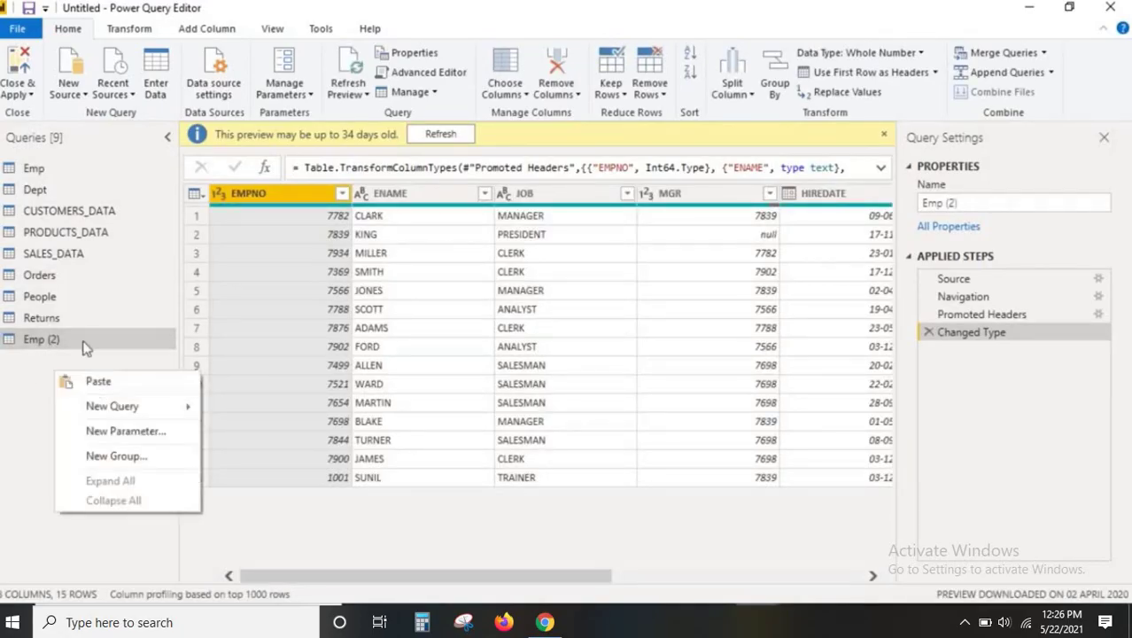
# Examine the Copy, Paste and Duplicate commands offered for the Emp query
pyautogui.rightClick(34, 170)
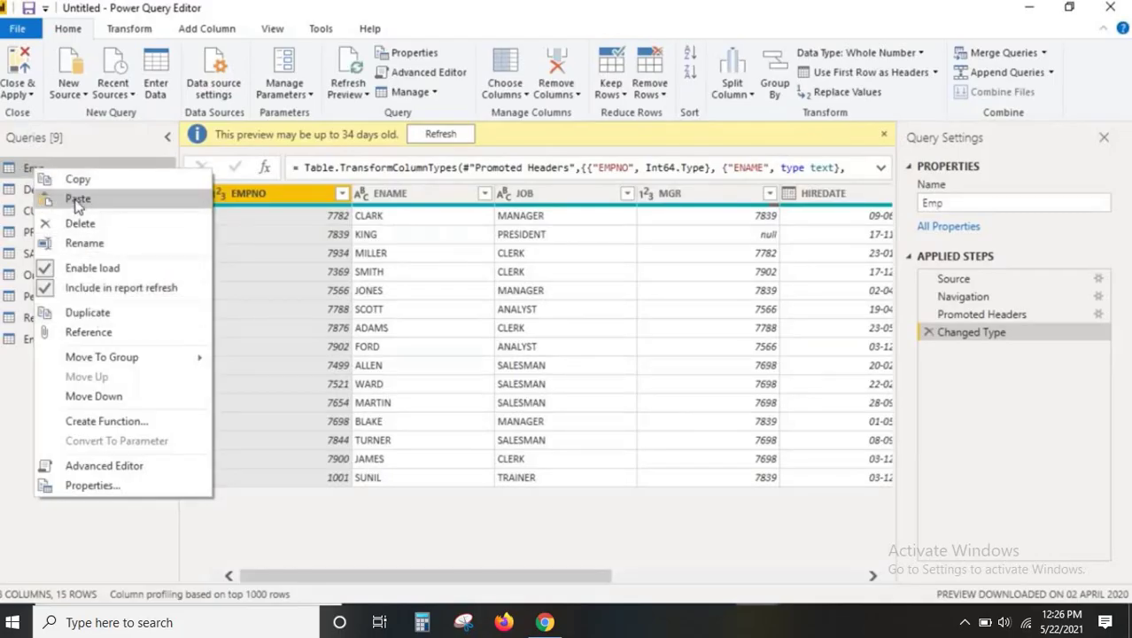
pyautogui.moveTo(31, 170); pyautogui.dragTo(108, 206)
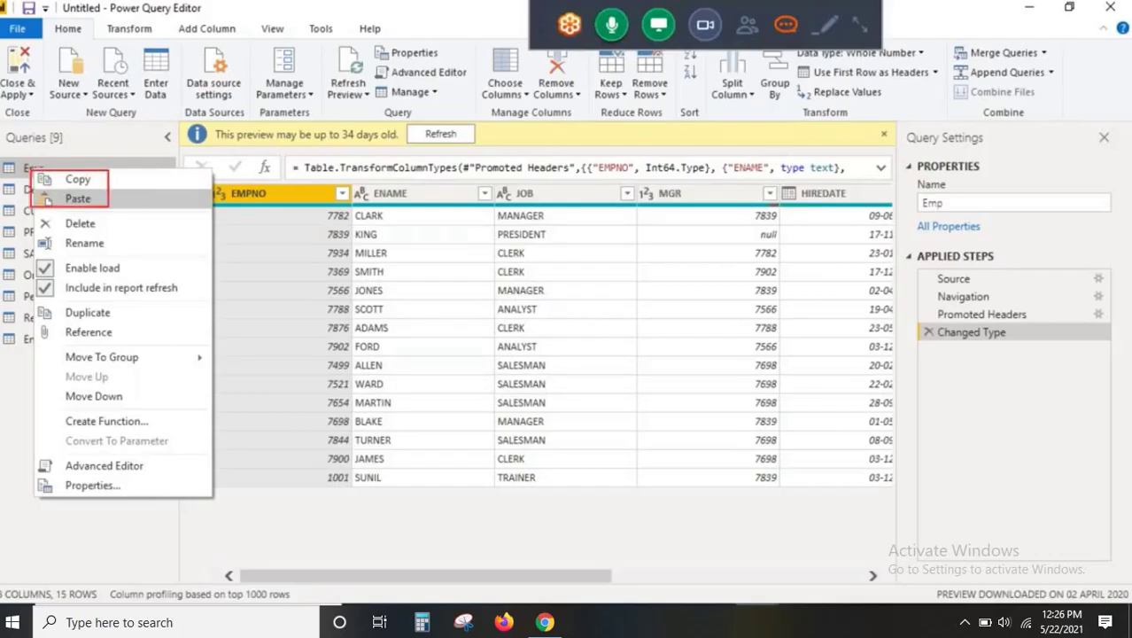
pyautogui.moveTo(63, 322); pyautogui.dragTo(127, 312)
pyautogui.press('Escape')
pyautogui.rightClick(35, 168)
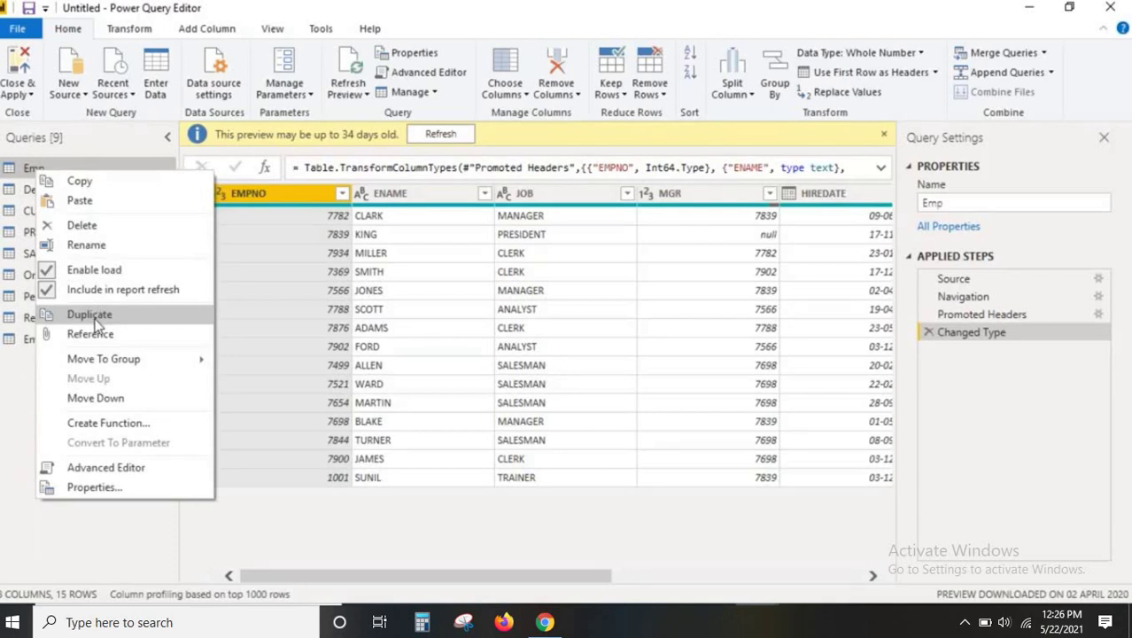
pyautogui.click(27, 173)
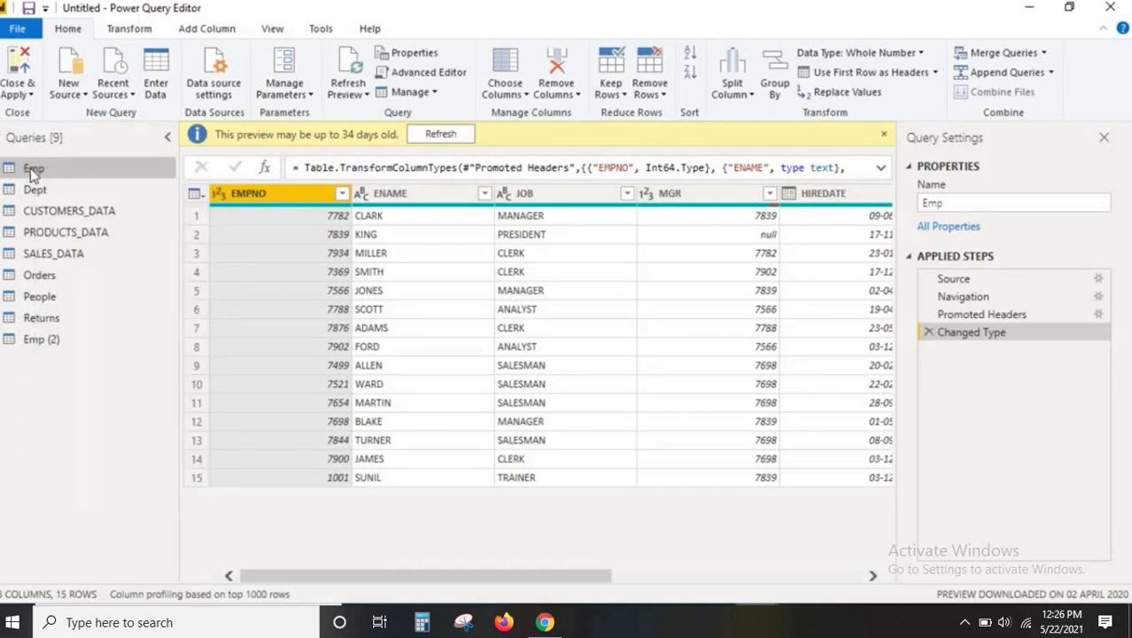
pyautogui.rightClick(32, 172)
pyautogui.click(25, 166)
pyautogui.hotkey('ctrl', '2')
pyautogui.moveTo(2, 157); pyautogui.dragTo(184, 183)
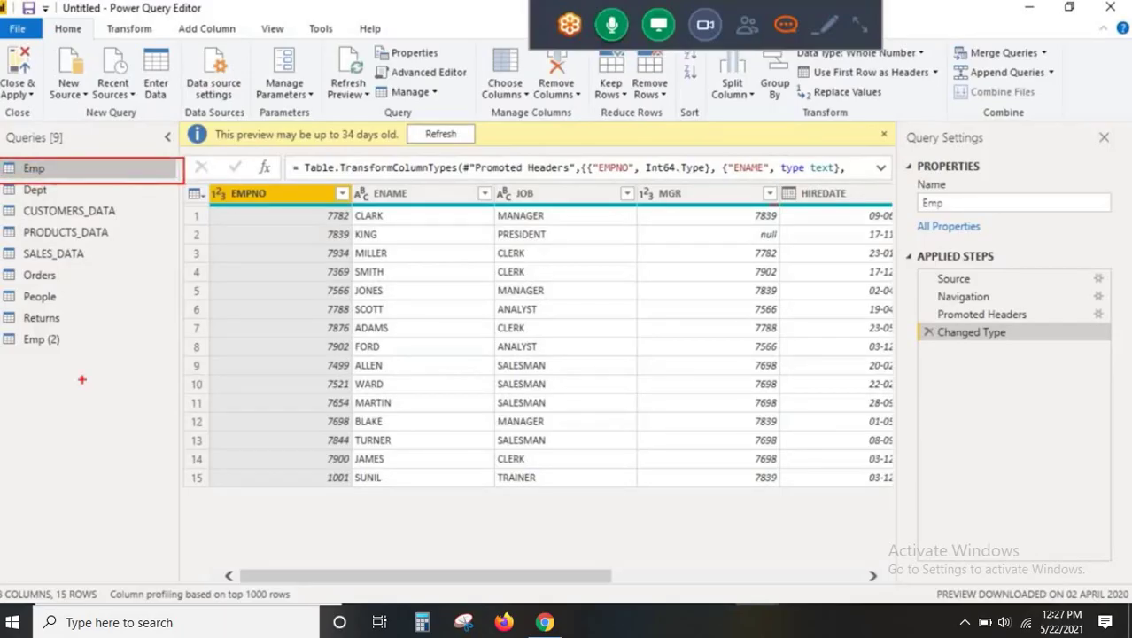
pyautogui.moveTo(12, 354); pyautogui.dragTo(120, 373)
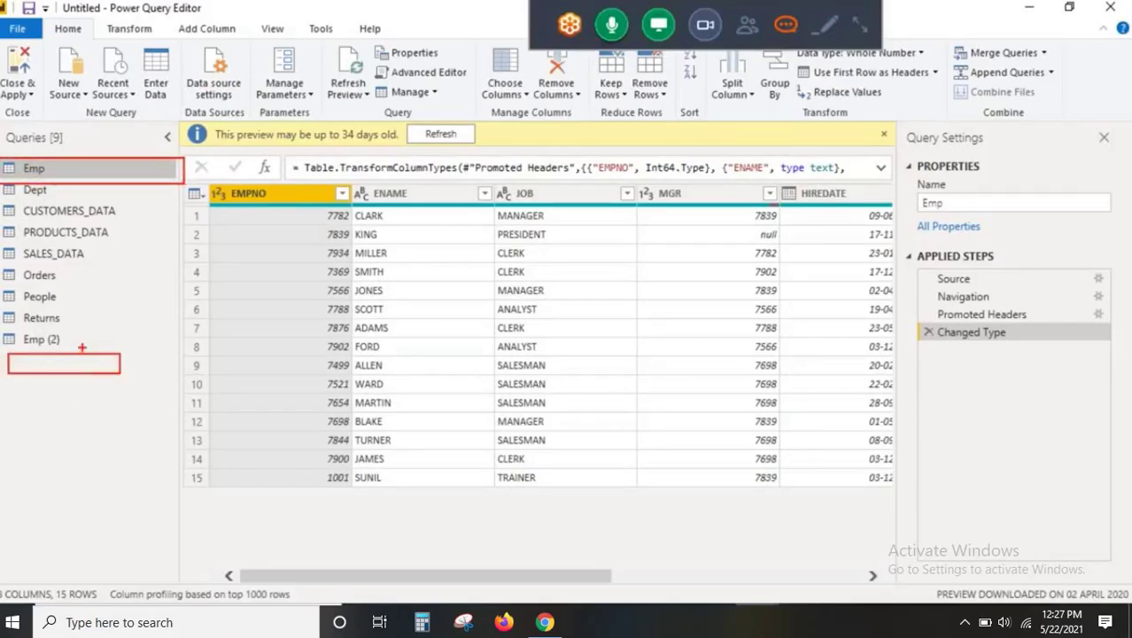
# Duplicate the Emp query directly with the Duplicate command
pyautogui.hotkey('ctrl', '2')
pyautogui.rightClick(44, 168)
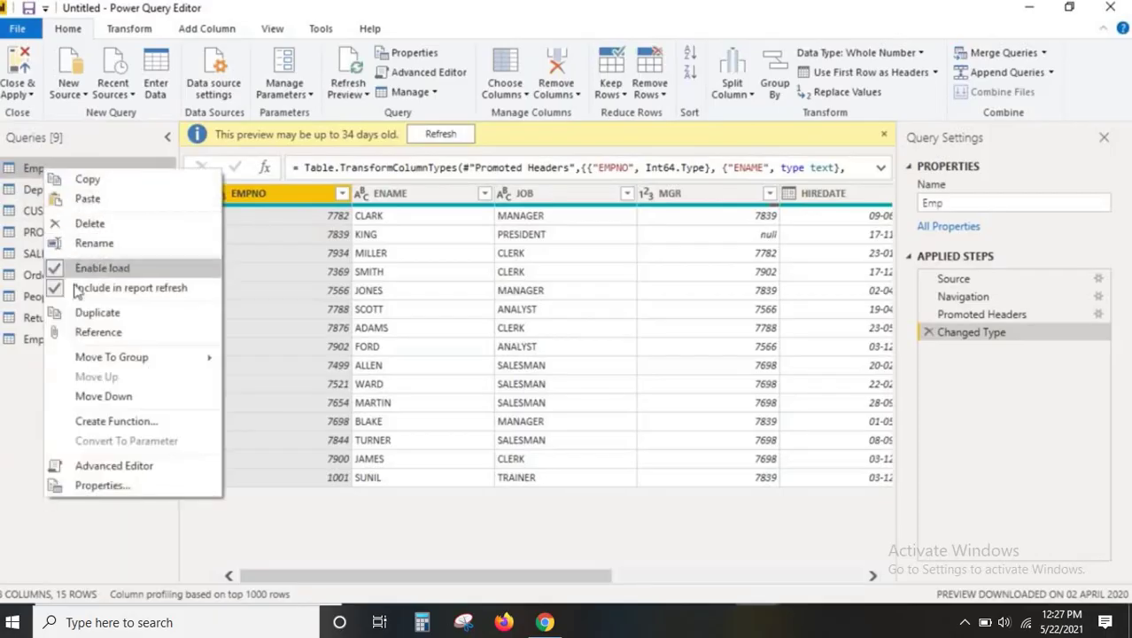
pyautogui.click(96, 312)
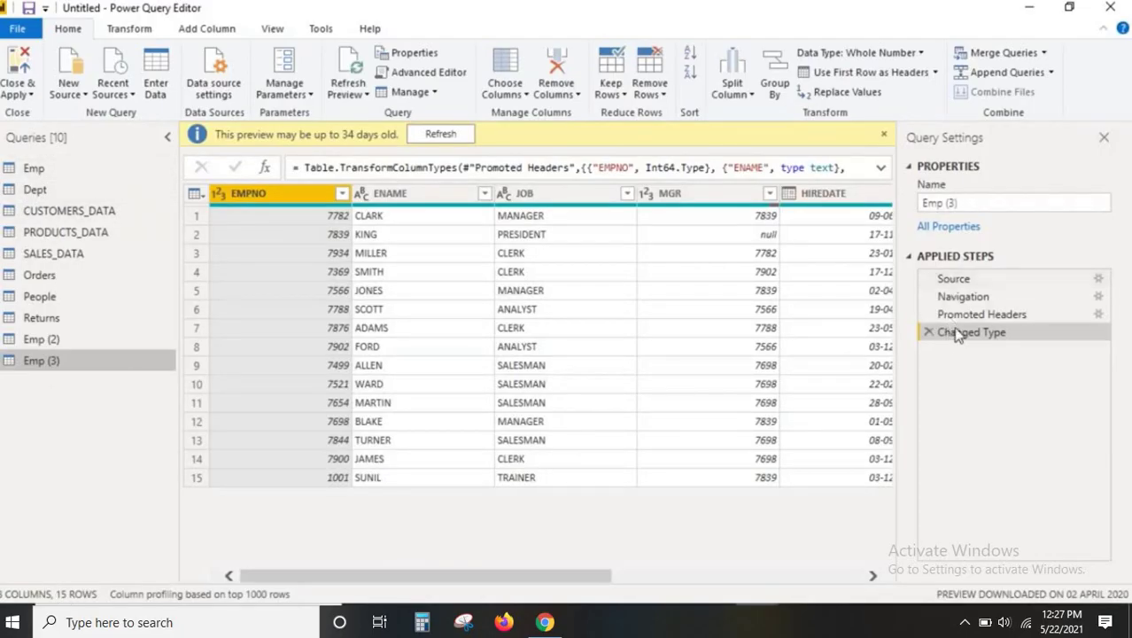
# Copy the Emp query and check the Paste option in the empty area of the queries list without pasting
pyautogui.rightClick(55, 168)
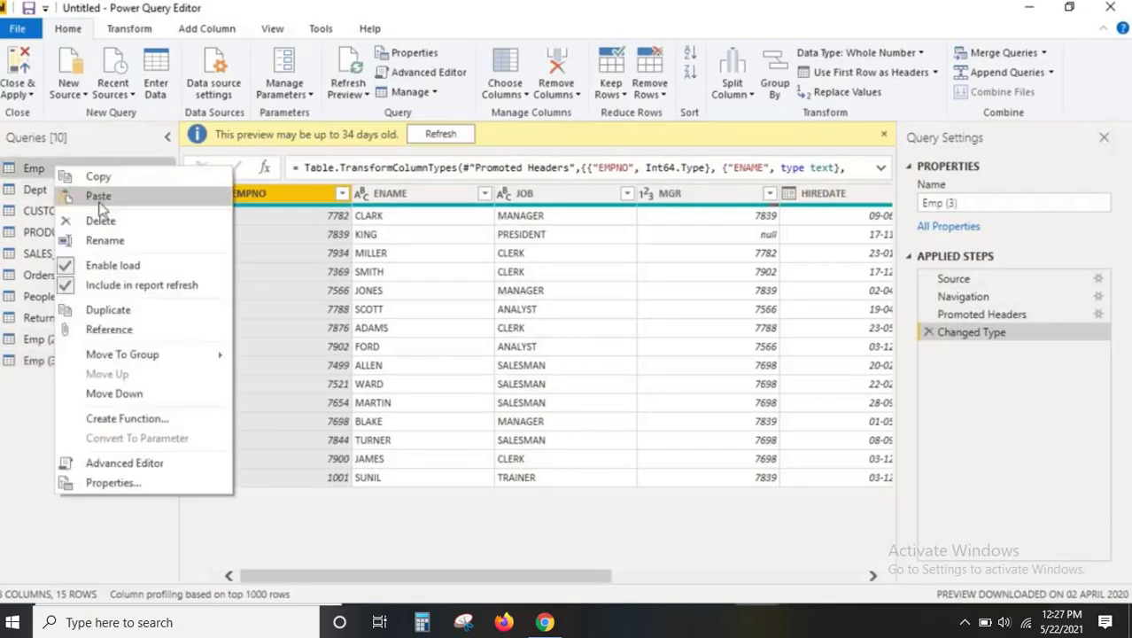
pyautogui.click(102, 183)
pyautogui.rightClick(40, 387)
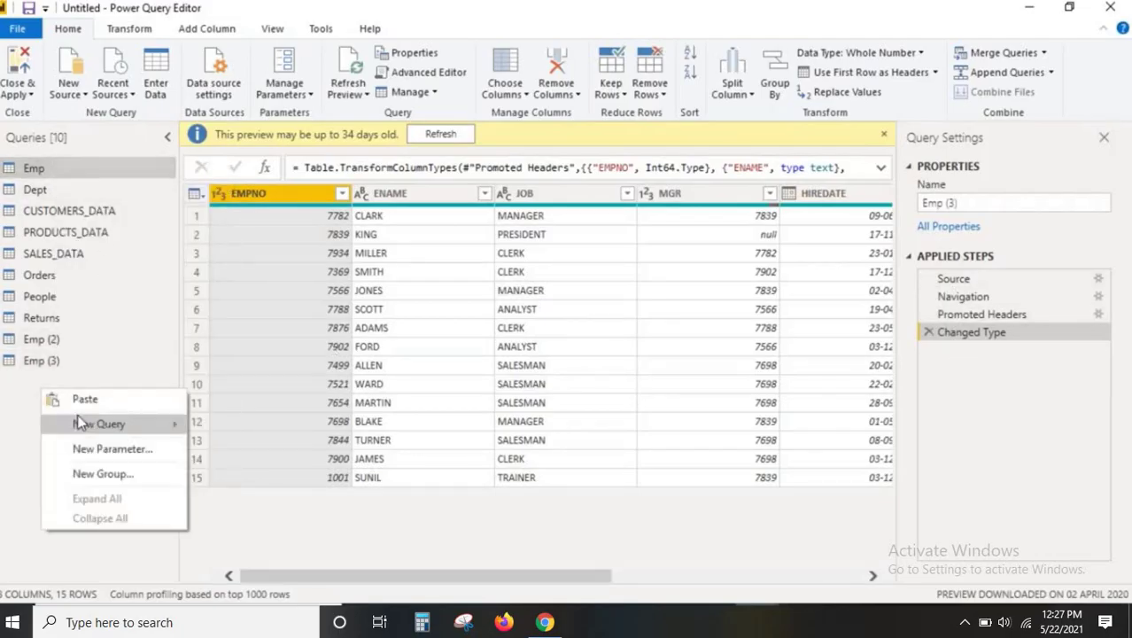
pyautogui.click(9, 391)
# Compare the two-part Copy and Paste method with the Duplicate command for Emp, and inspect the Emp (3) duplicate
pyautogui.rightClick(33, 168)
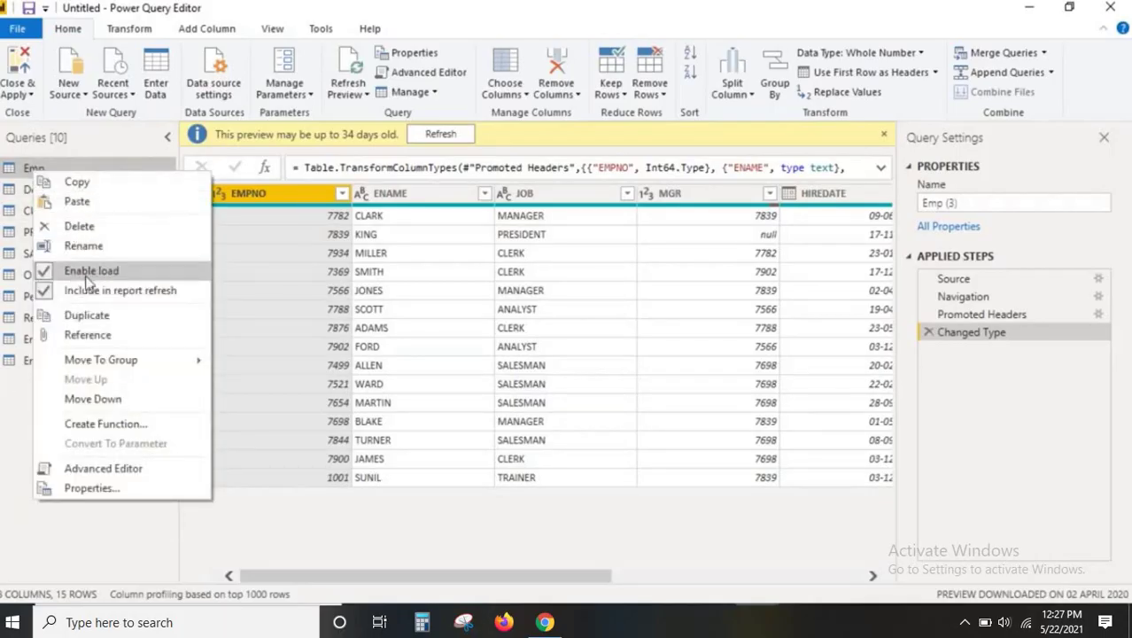
pyautogui.click(25, 414)
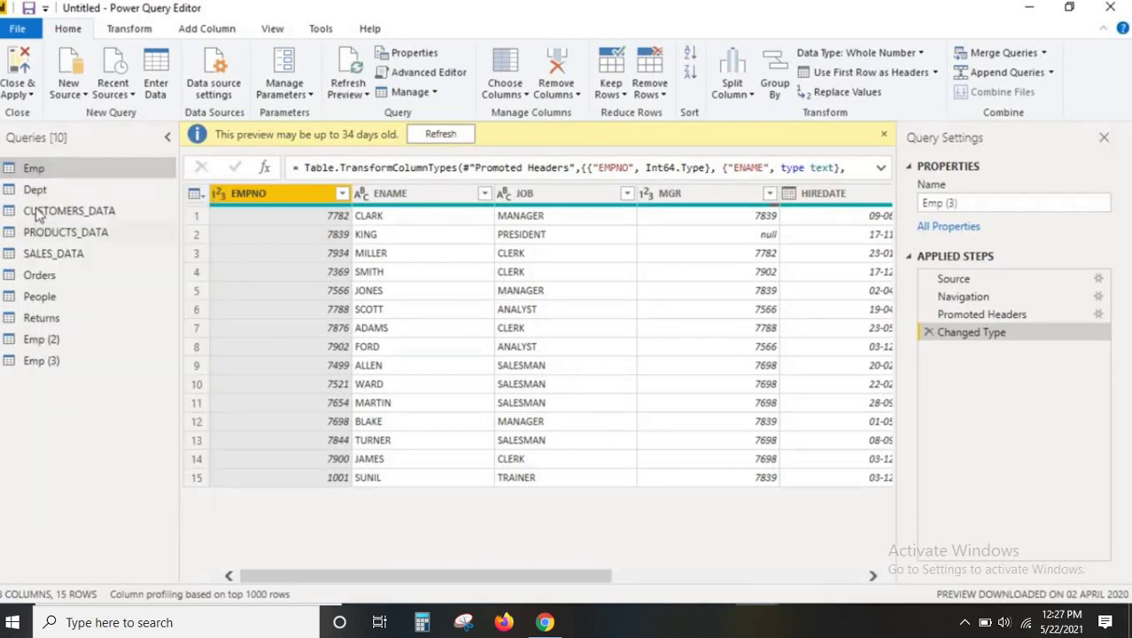
pyautogui.rightClick(39, 169)
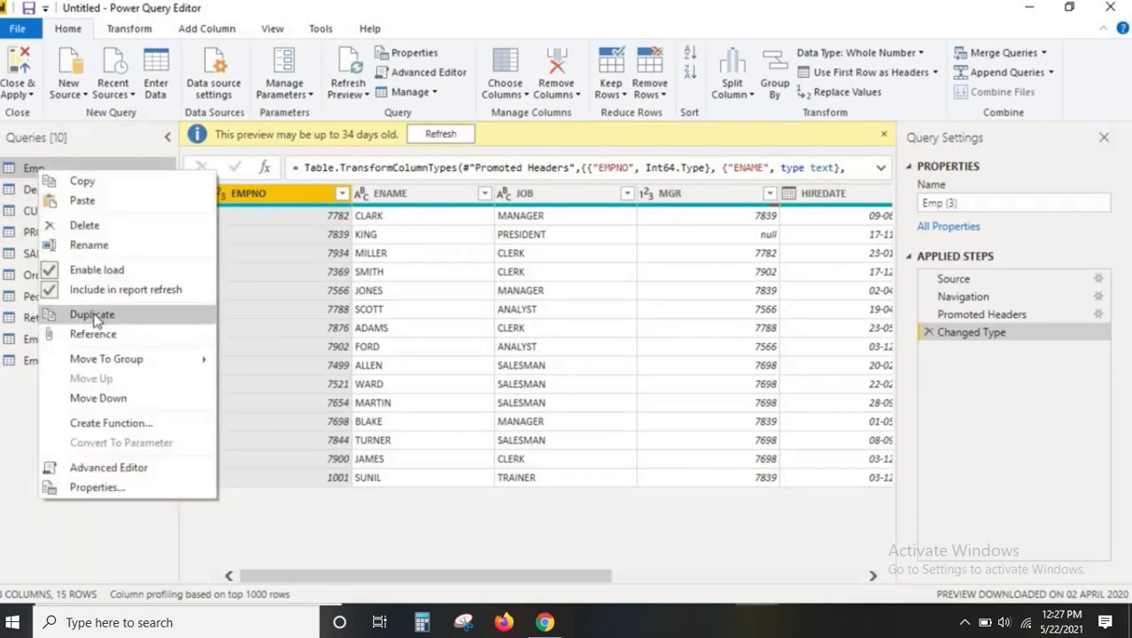
pyautogui.moveTo(39, 171); pyautogui.dragTo(116, 210)
pyautogui.moveTo(37, 305); pyautogui.dragTo(135, 324)
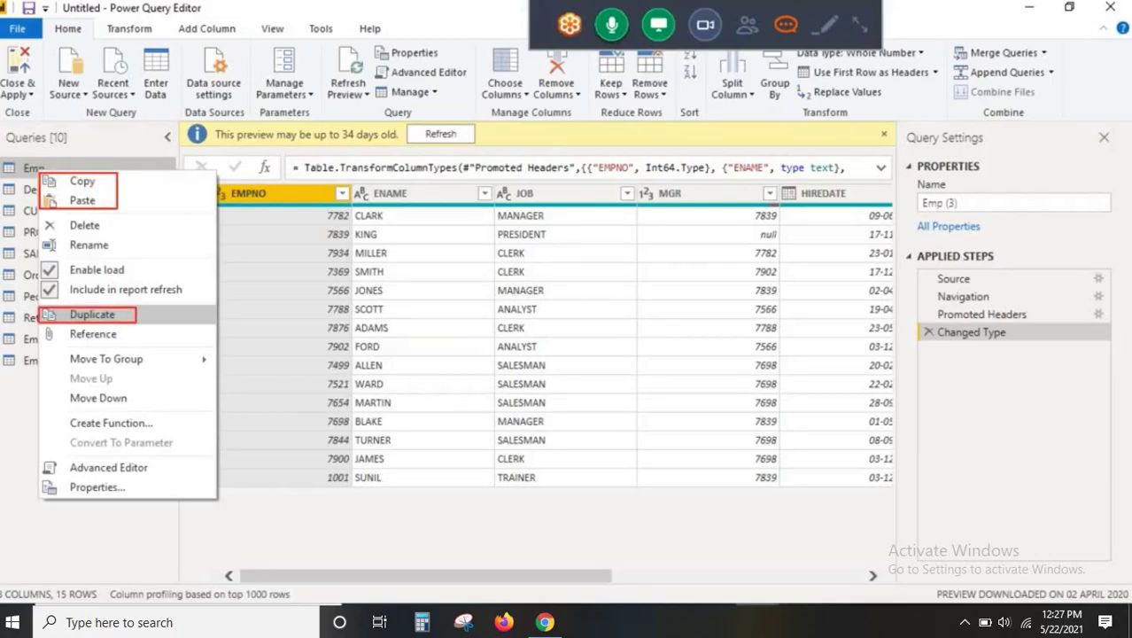
pyautogui.press('Escape')
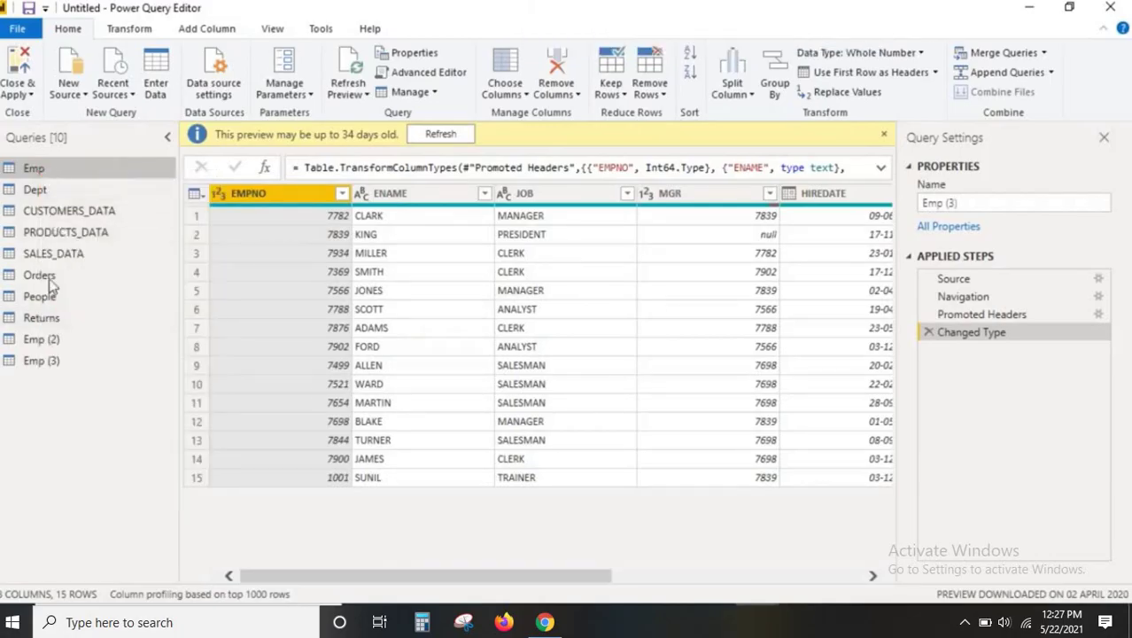
pyautogui.click(50, 366)
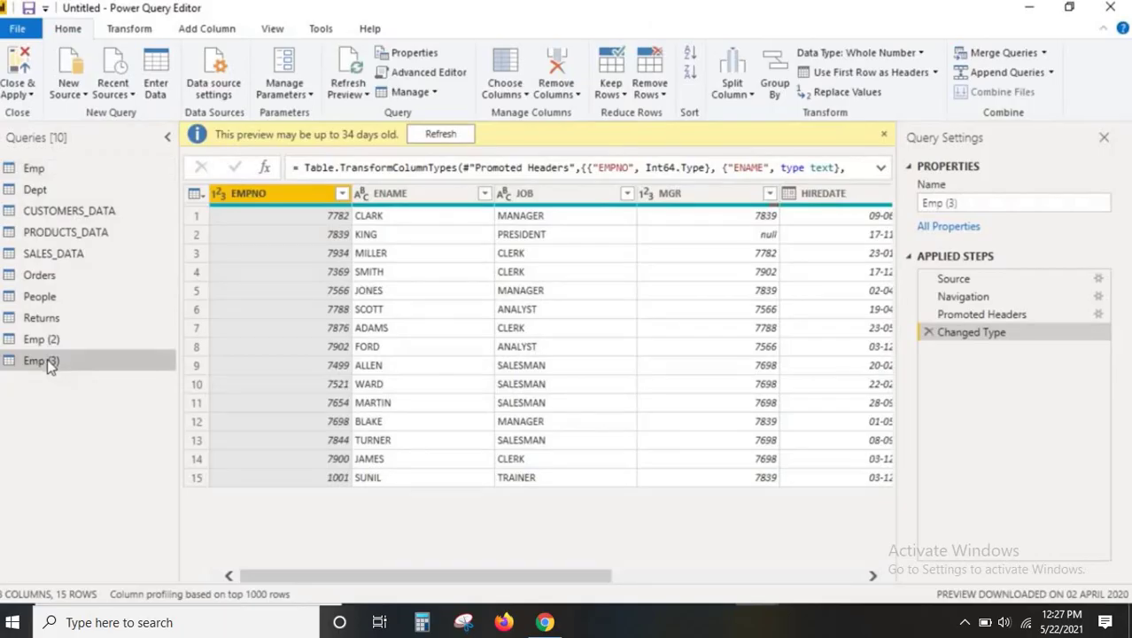
pyautogui.rightClick(37, 166)
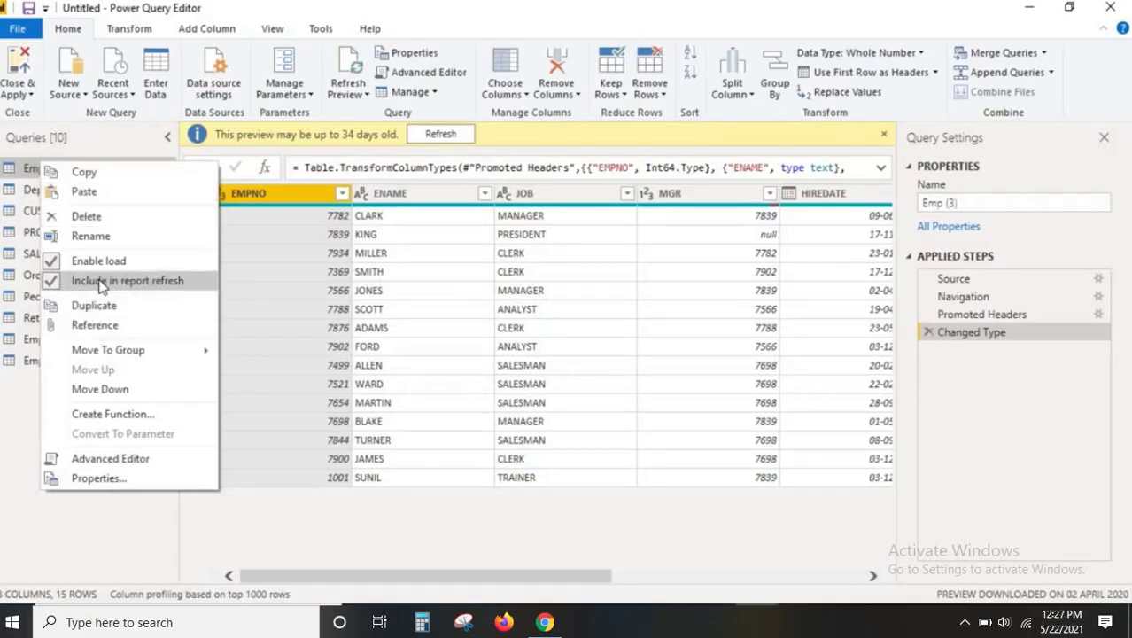
pyautogui.click(26, 403)
# Delete the duplicate query Emp (3)
pyautogui.click(31, 365)
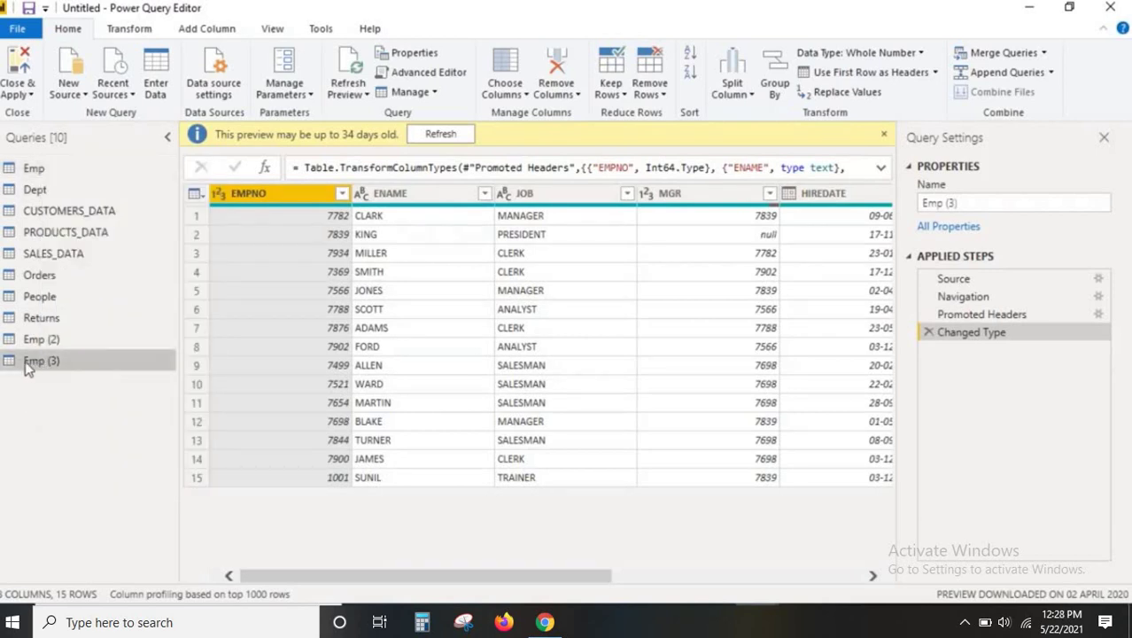
pyautogui.rightClick(27, 368)
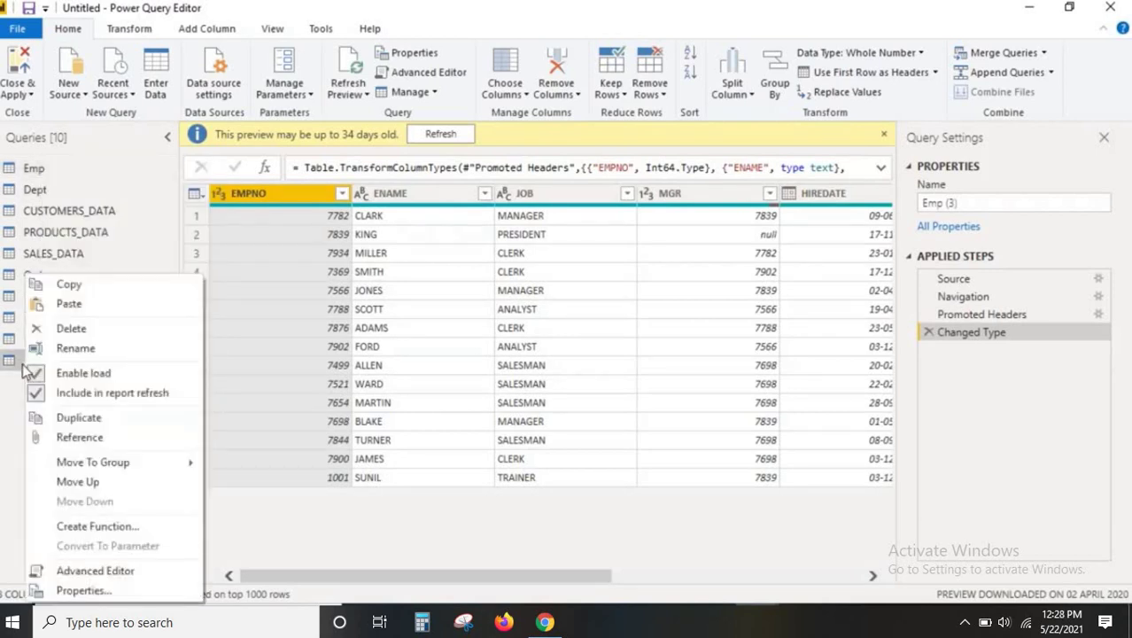
pyautogui.click(71, 328)
pyautogui.click(627, 338)
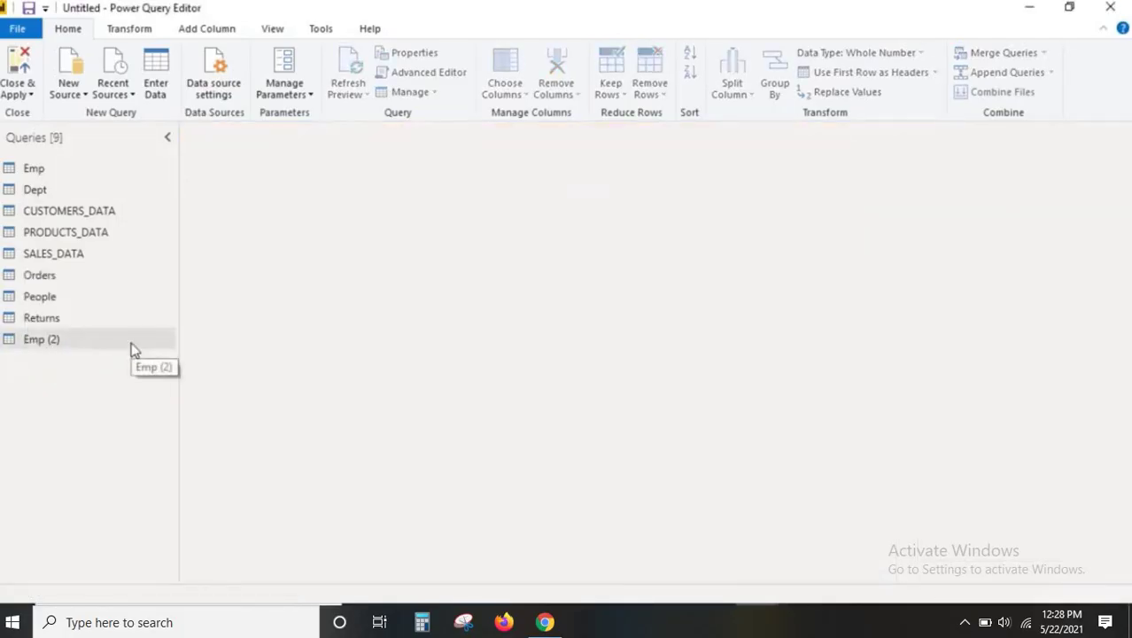
pyautogui.click(76, 345)
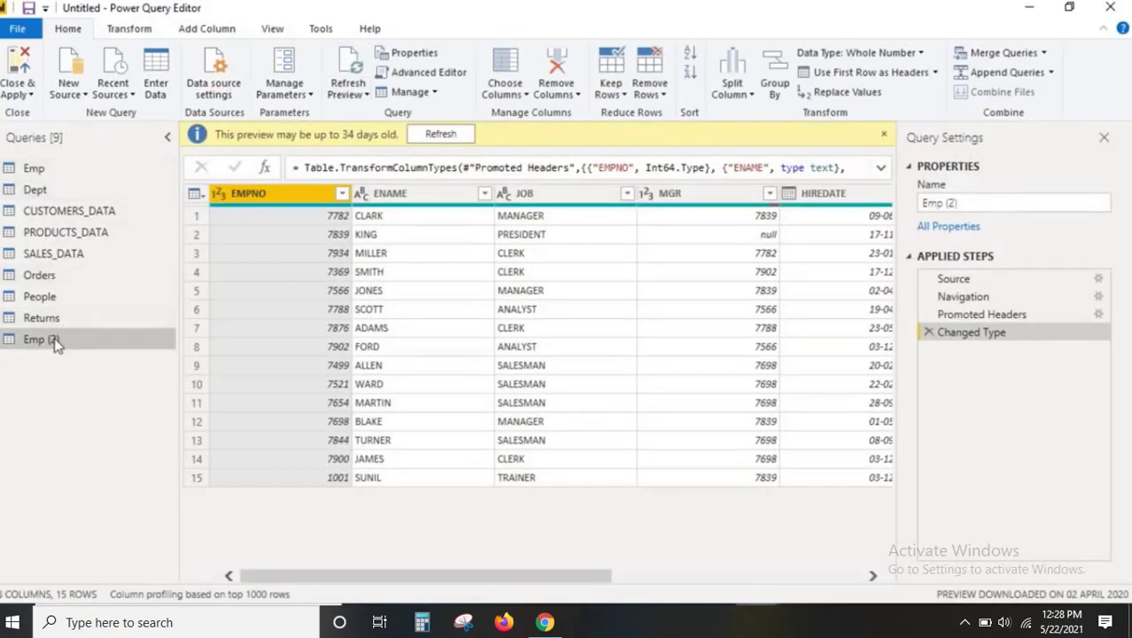
pyautogui.hotkey('ctrl', '2')
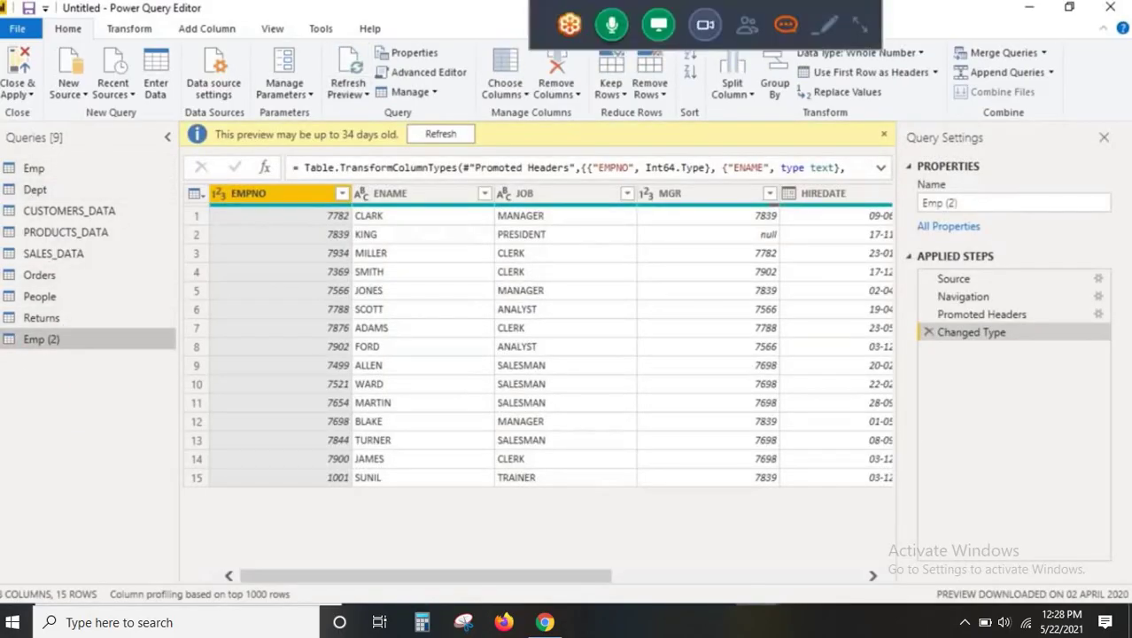
pyautogui.moveTo(0, 328); pyautogui.dragTo(86, 352)
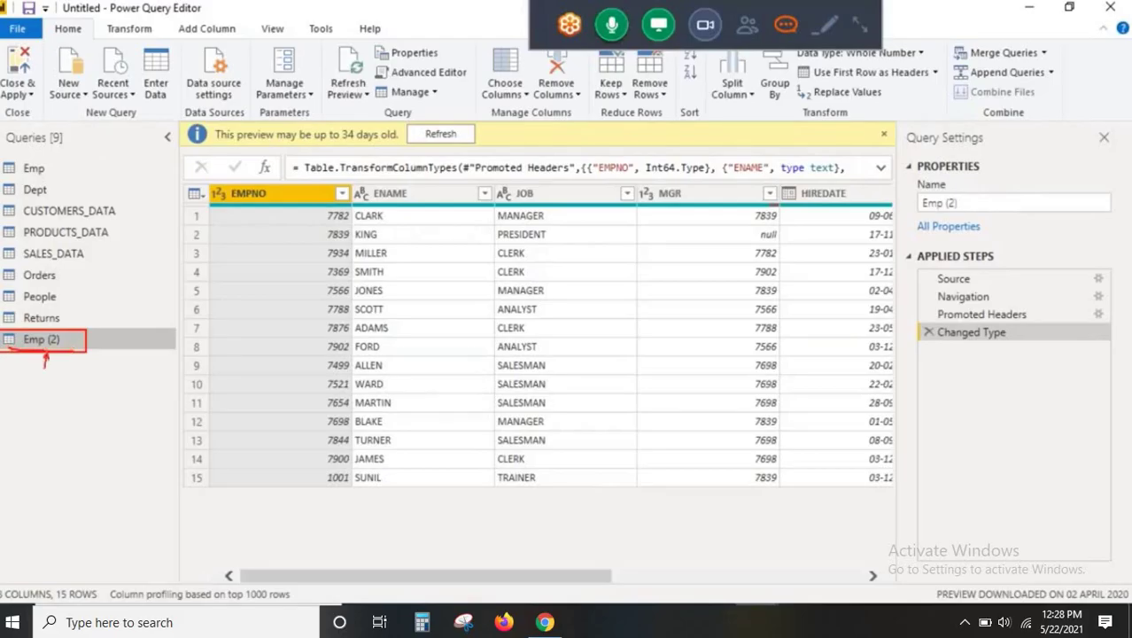
pyautogui.moveTo(47, 422)
pyautogui.mouseDown()
pyautogui.moveTo(80, 422)
pyautogui.moveTo(87, 402)
pyautogui.moveTo(134, 450)
pyautogui.moveTo(166, 408)
pyautogui.moveTo(184, 408)
pyautogui.mouseUp()
pyautogui.moveTo(208, 371)
pyautogui.mouseDown()
pyautogui.moveTo(206, 397)
pyautogui.moveTo(227, 422)
pyautogui.moveTo(262, 376)
pyautogui.moveTo(142, 457)
pyautogui.mouseUp()
pyautogui.moveTo(205, 441); pyautogui.dragTo(288, 413)
pyautogui.moveTo(51, 476); pyautogui.dragTo(233, 447)
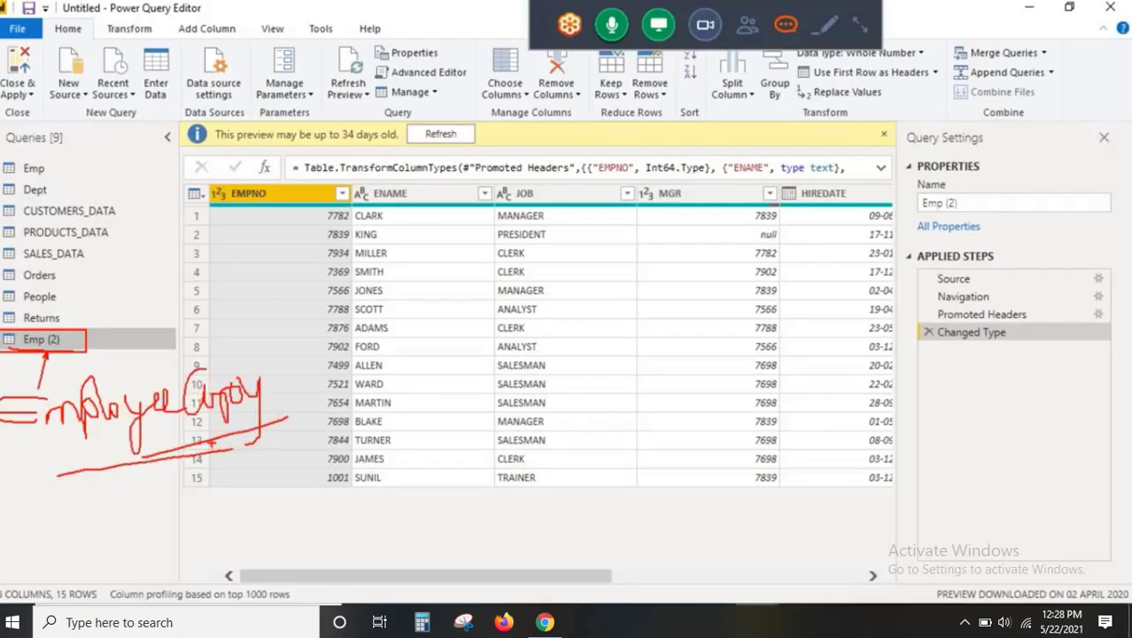
# Rename the Emp (2) query as EmployeeCopy
pyautogui.rightClick(60, 340)
pyautogui.click(92, 348)
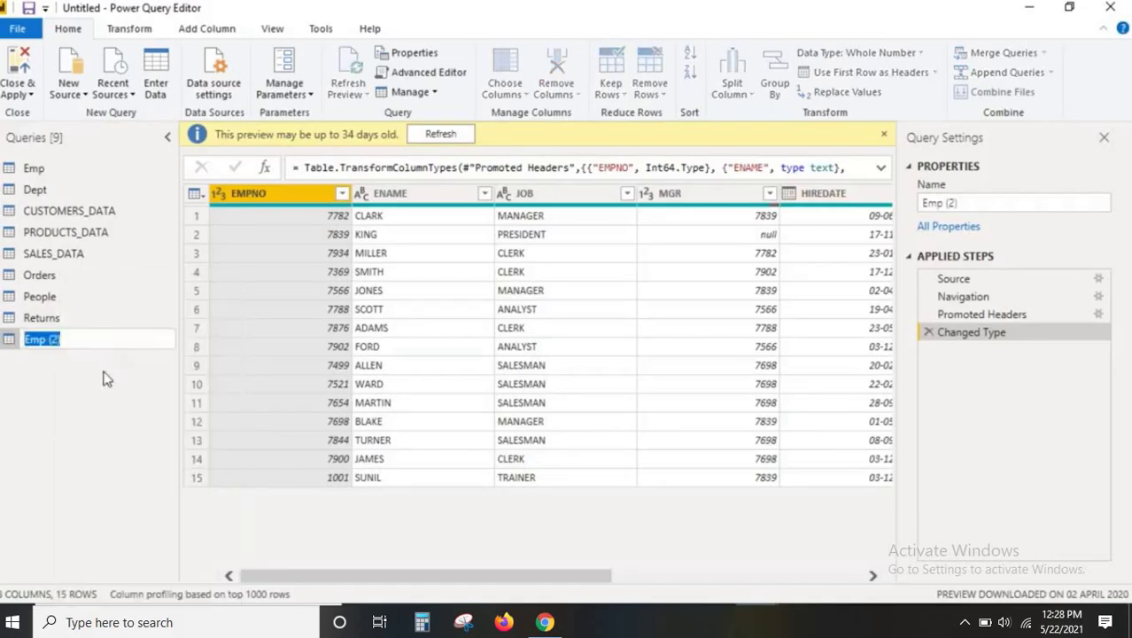
pyautogui.click(65, 340)
pyautogui.press('BackSpace')
pyautogui.press('BackSpace')
pyautogui.press('BackSpace')
pyautogui.press('BackSpace')
pyautogui.write('loyeeCo')
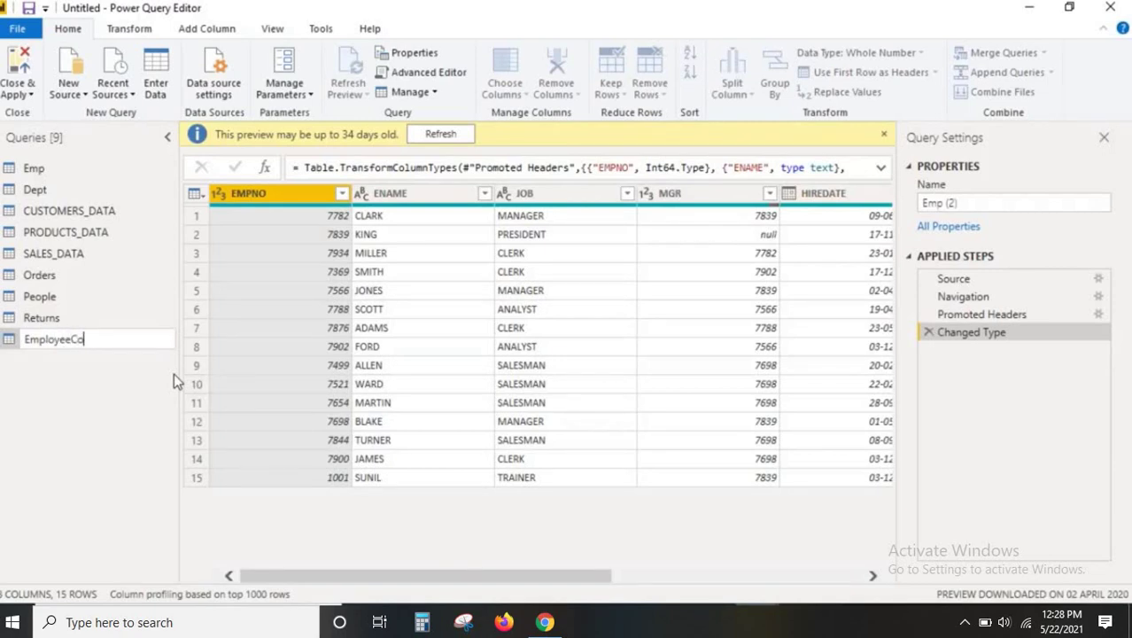
pyautogui.write('py')
pyautogui.press('Return')
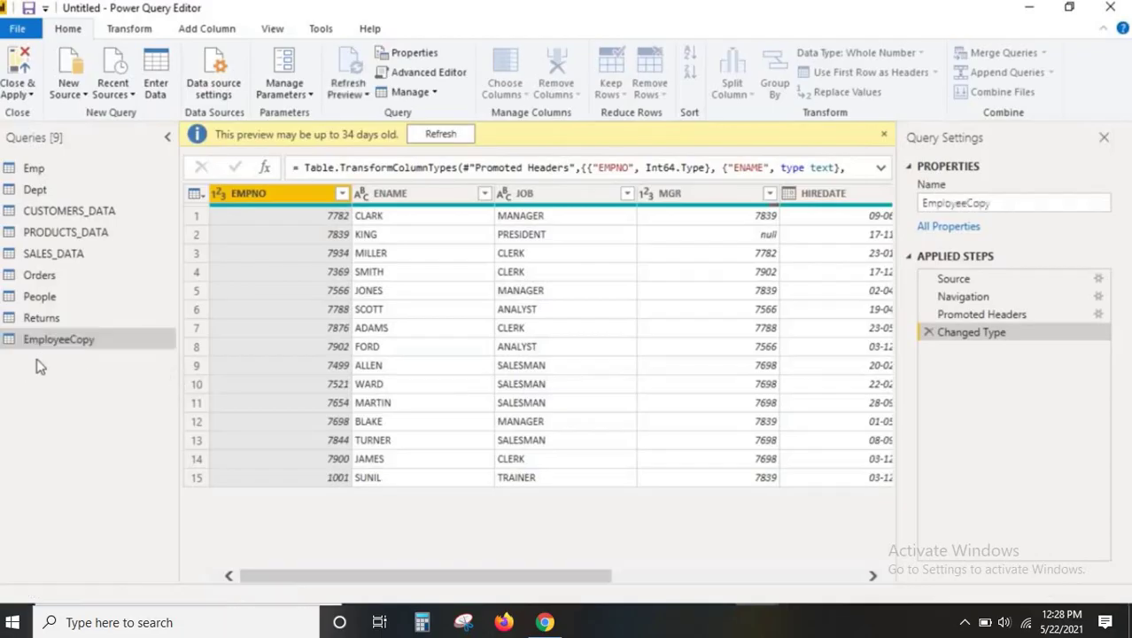
# Review the original queries and EmployeeCopy in the queries list, leaving EmployeeCopy selected
pyautogui.rightClick(64, 343)
pyautogui.click(9, 390)
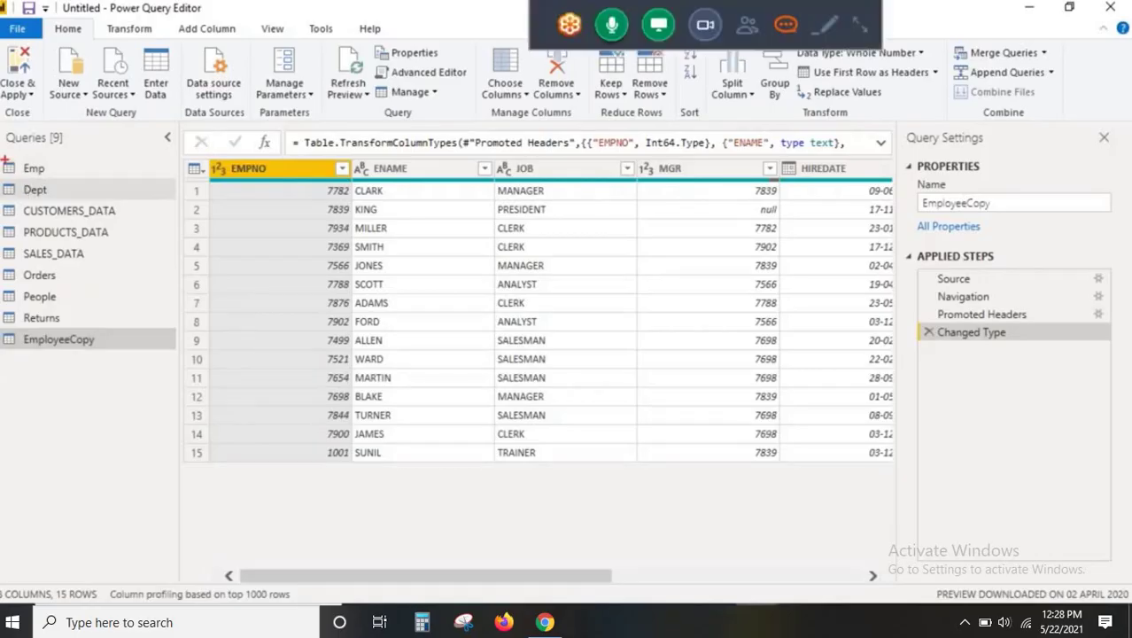
pyautogui.moveTo(3, 156); pyautogui.dragTo(199, 379)
pyautogui.moveTo(18, 176); pyautogui.dragTo(109, 176)
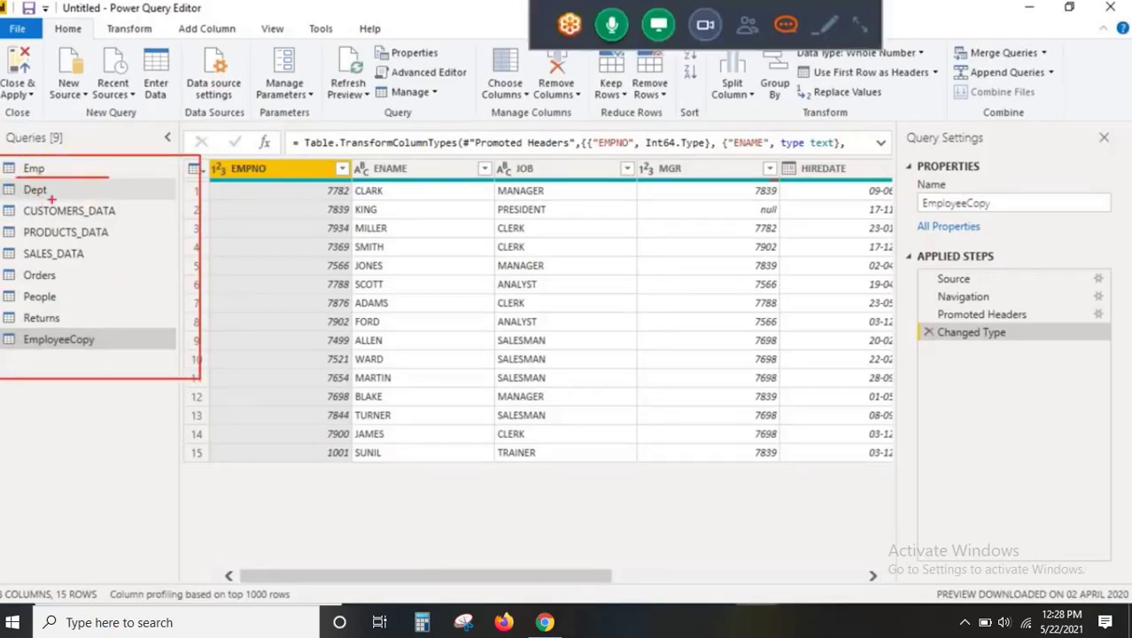
pyautogui.moveTo(2, 200); pyautogui.dragTo(88, 187)
pyautogui.moveTo(1, 333); pyautogui.dragTo(115, 361)
pyautogui.press('Escape')
pyautogui.rightClick(69, 325)
pyautogui.rightClick(62, 344)
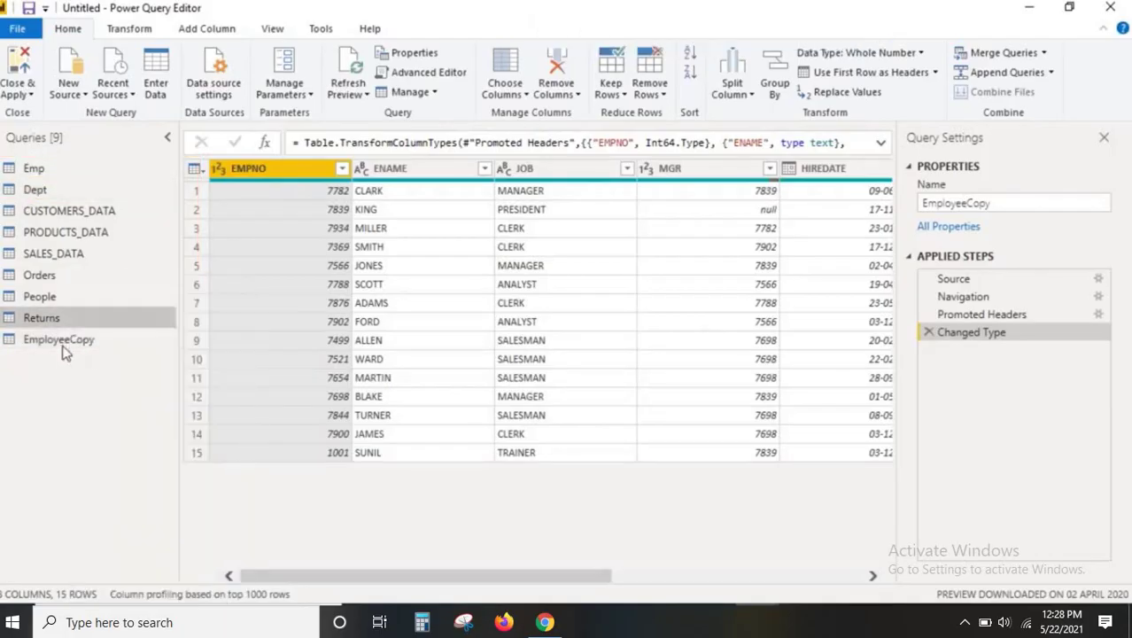
pyautogui.click(34, 358)
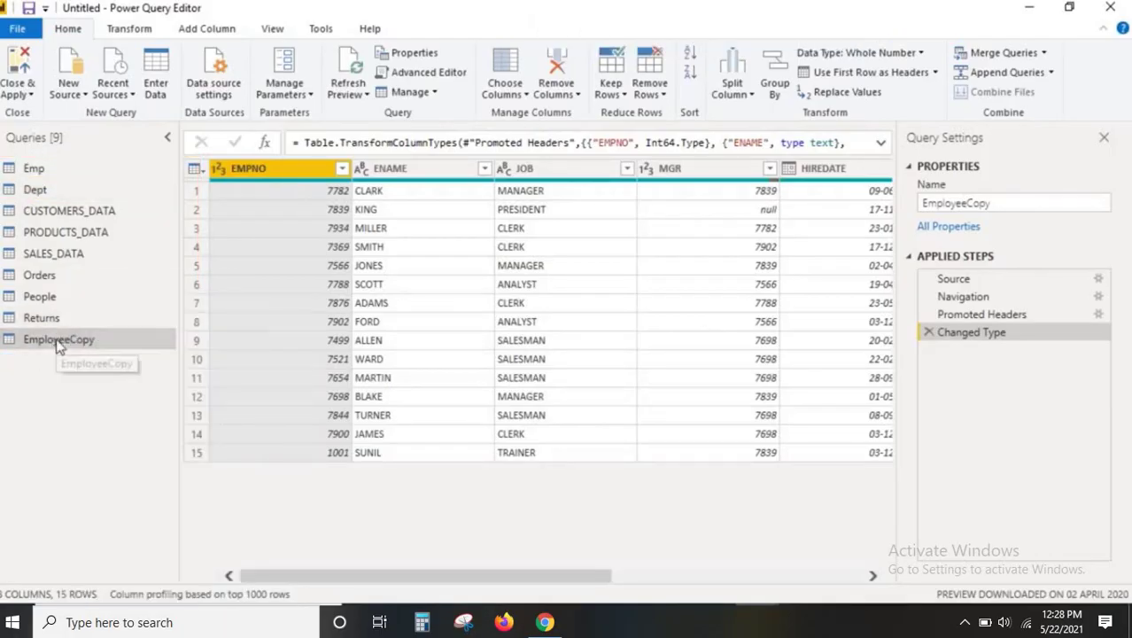
# Switch to the Notepad file 8PM - Power Query.txt and add the lines Enable Load and Include in Report Refresh below Query Options
pyautogui.rightClick(56, 347)
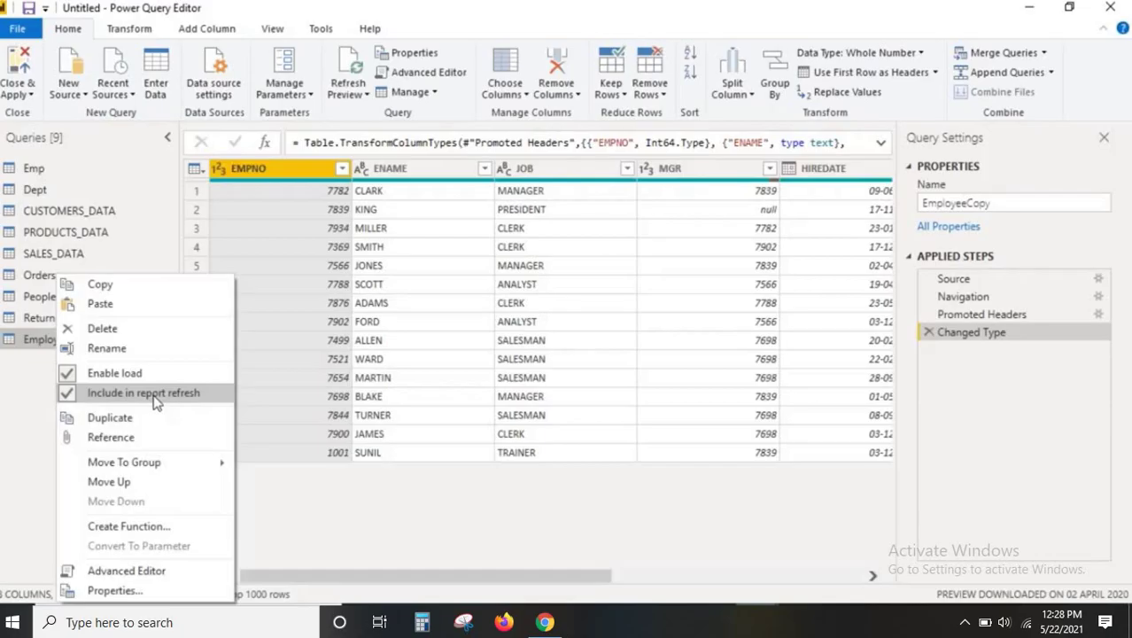
pyautogui.click(713, 622)
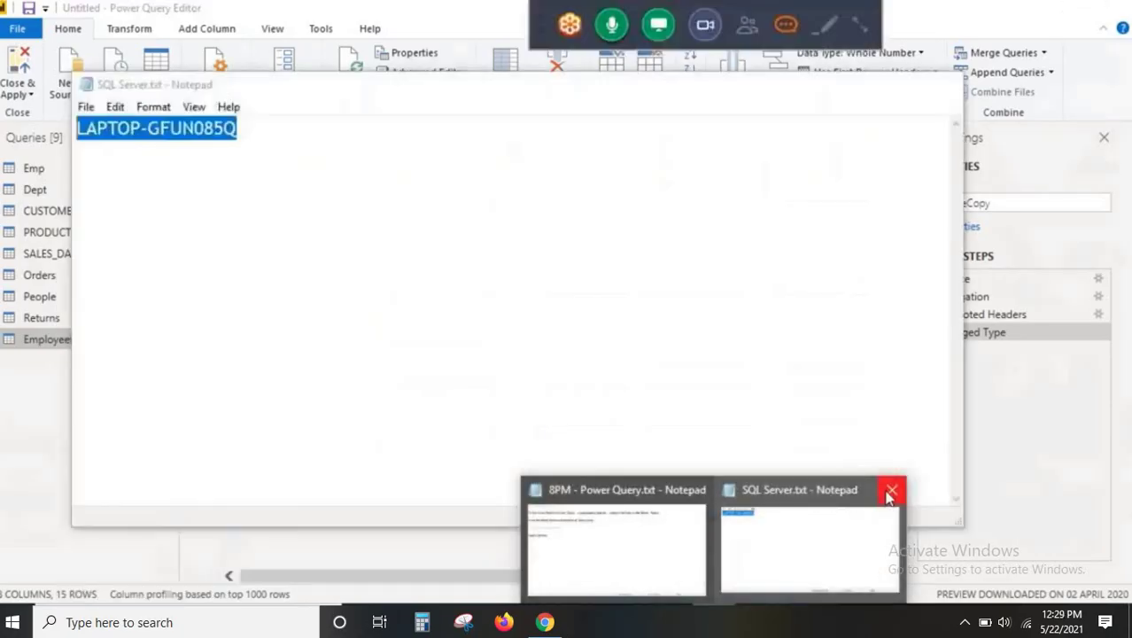
pyautogui.click(617, 541)
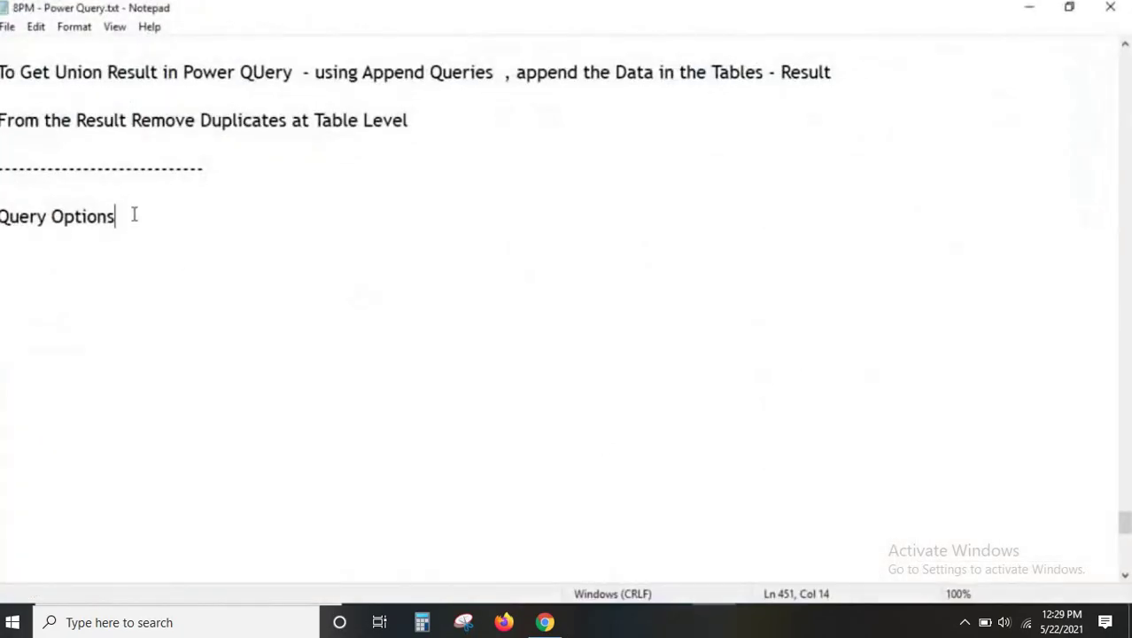
pyautogui.press('Return')
pyautogui.press('Return')
pyautogui.write('Enable ')
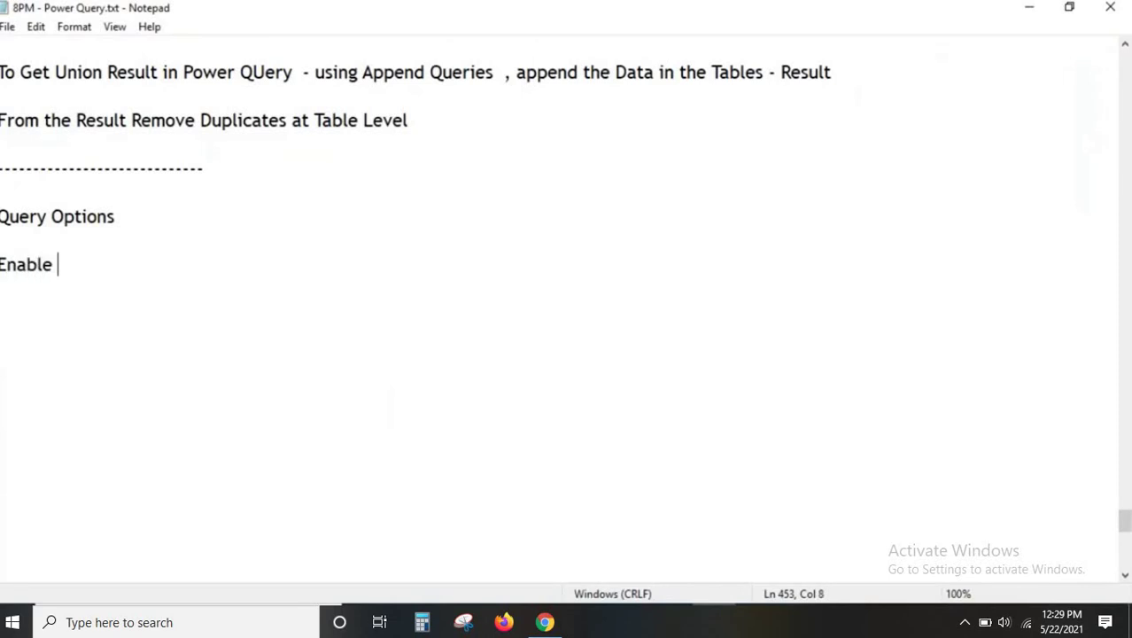
pyautogui.write('Load ')
pyautogui.write('In')
pyautogui.write('c')
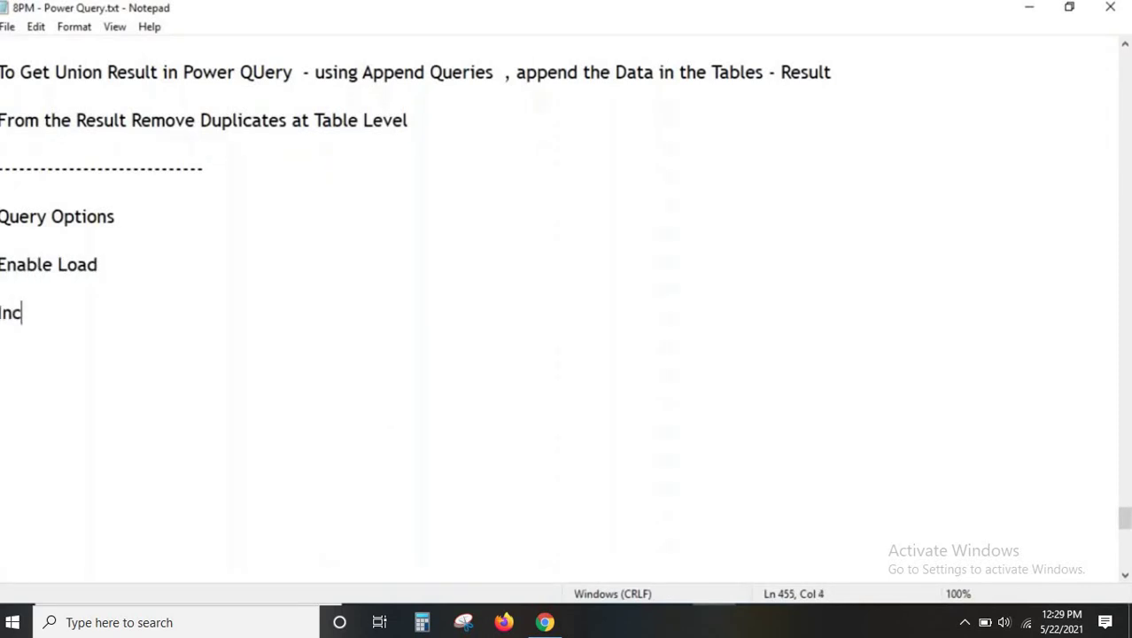
pyautogui.write('lude in Report ')
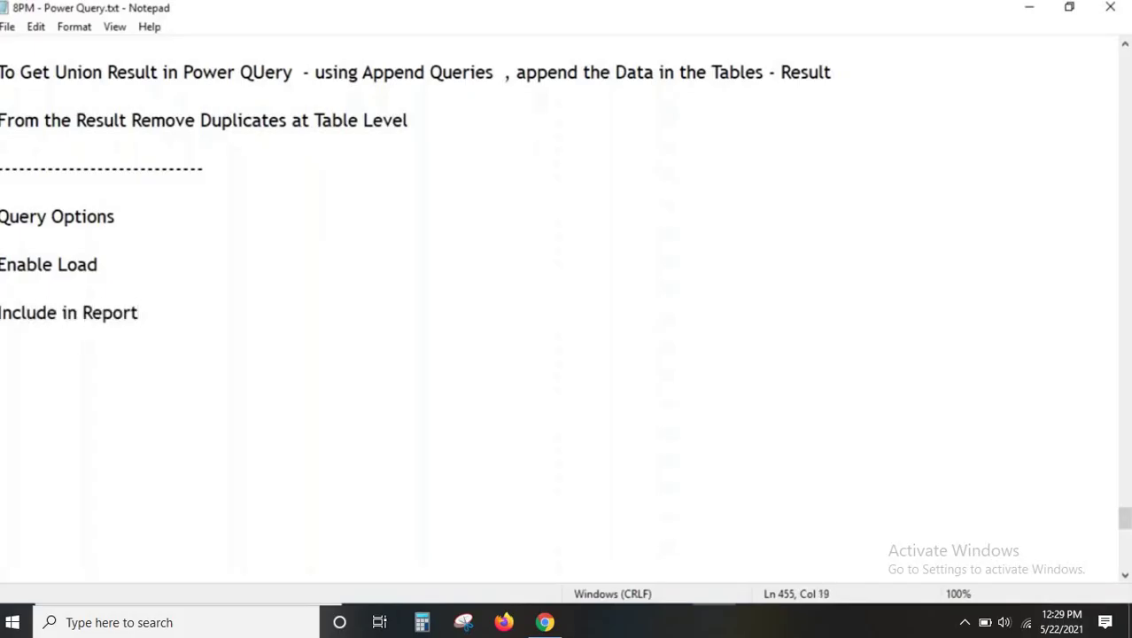
pyautogui.write('Refresh')
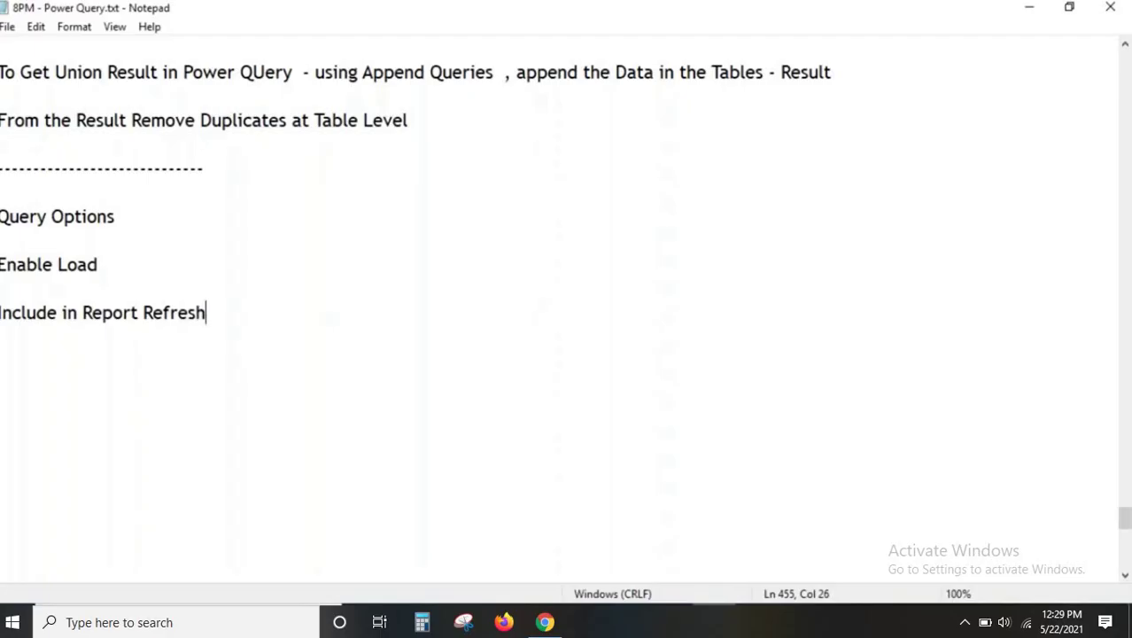
# Underline the Query Options heading in the notes with a line of dashes
pyautogui.moveTo(3, 263); pyautogui.dragTo(180, 264)
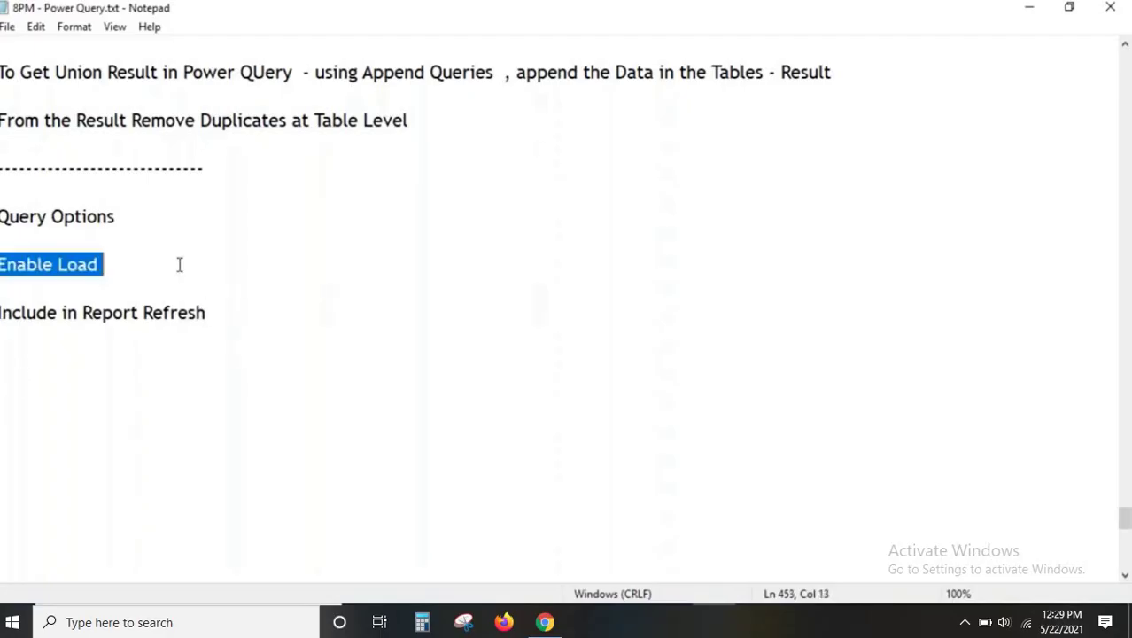
pyautogui.moveTo(3, 319); pyautogui.dragTo(222, 331)
pyautogui.click(221, 331)
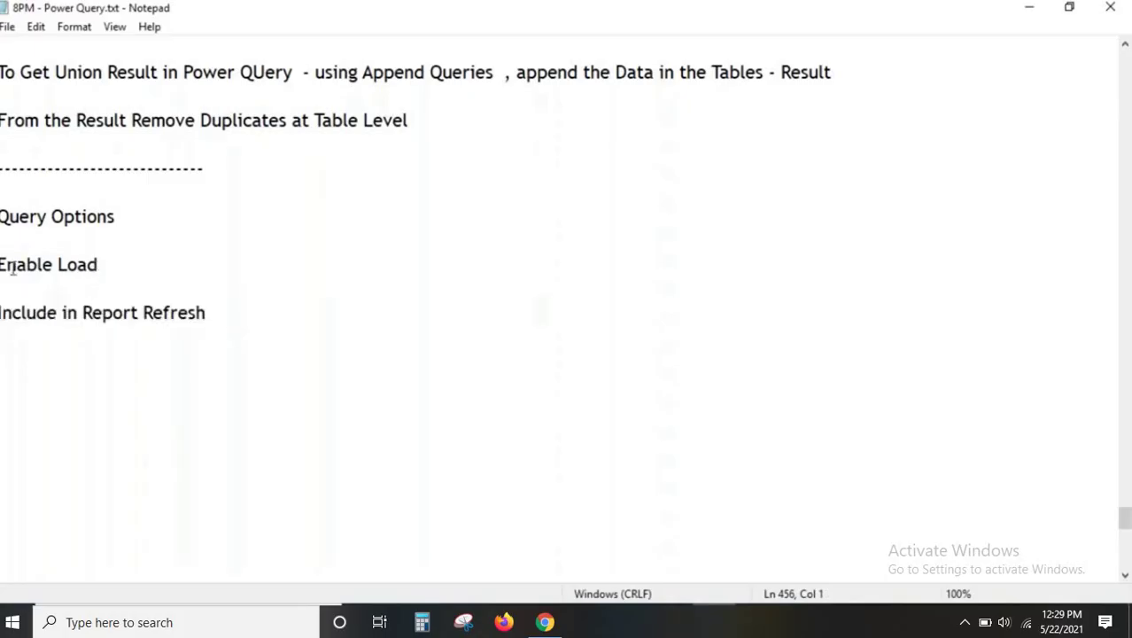
pyautogui.moveTo(3, 269); pyautogui.dragTo(109, 266)
pyautogui.click(121, 217)
pyautogui.press('Return')
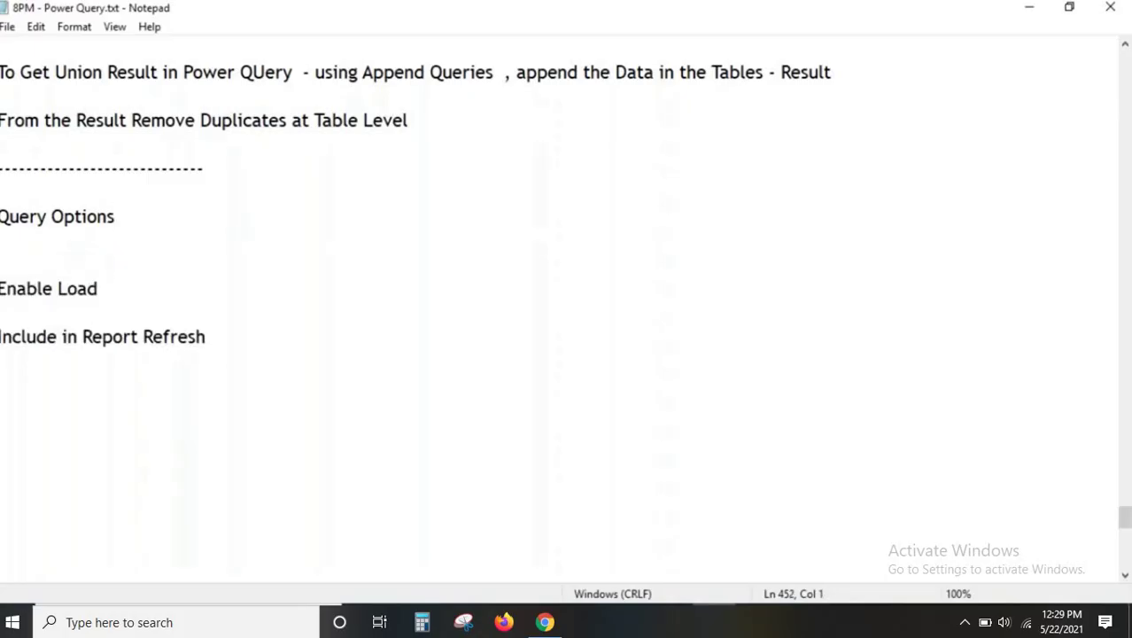
pyautogui.write('---------------------')
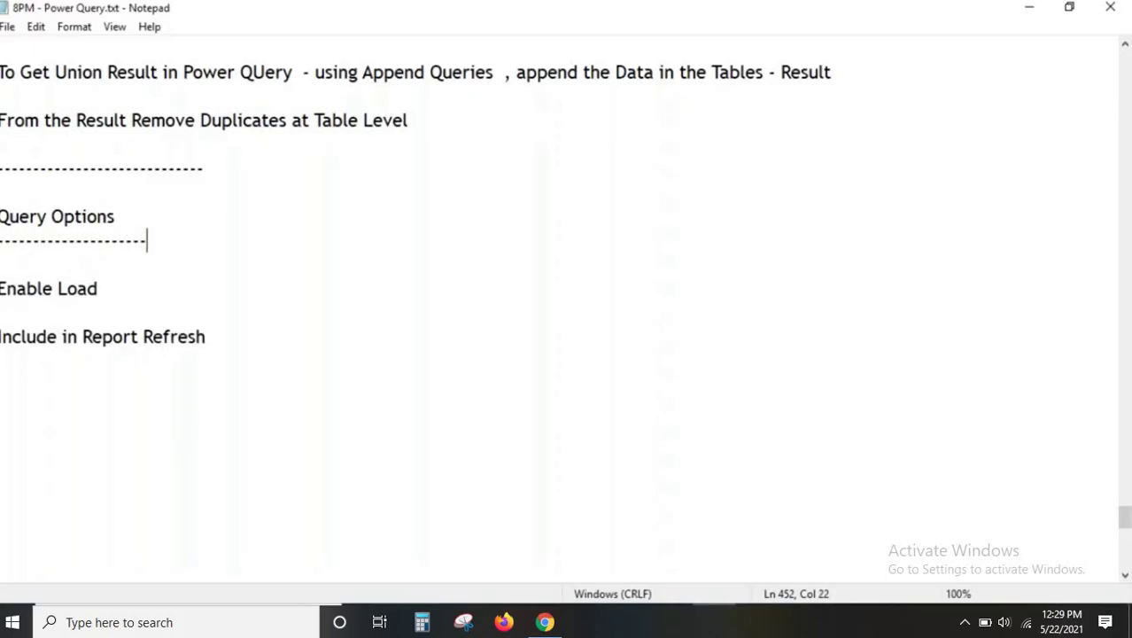
# Return to Power Query Editor and review the Emp and Dept queries as candidates for Merge Queries
pyautogui.click(859, 569)
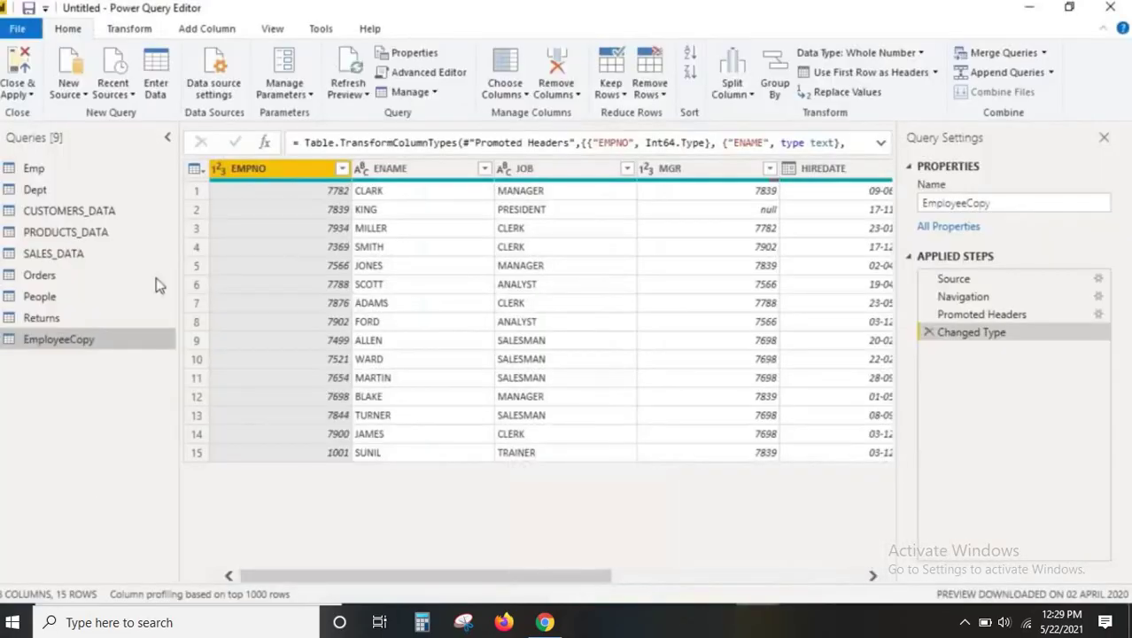
pyautogui.click(40, 170)
pyautogui.click(40, 190)
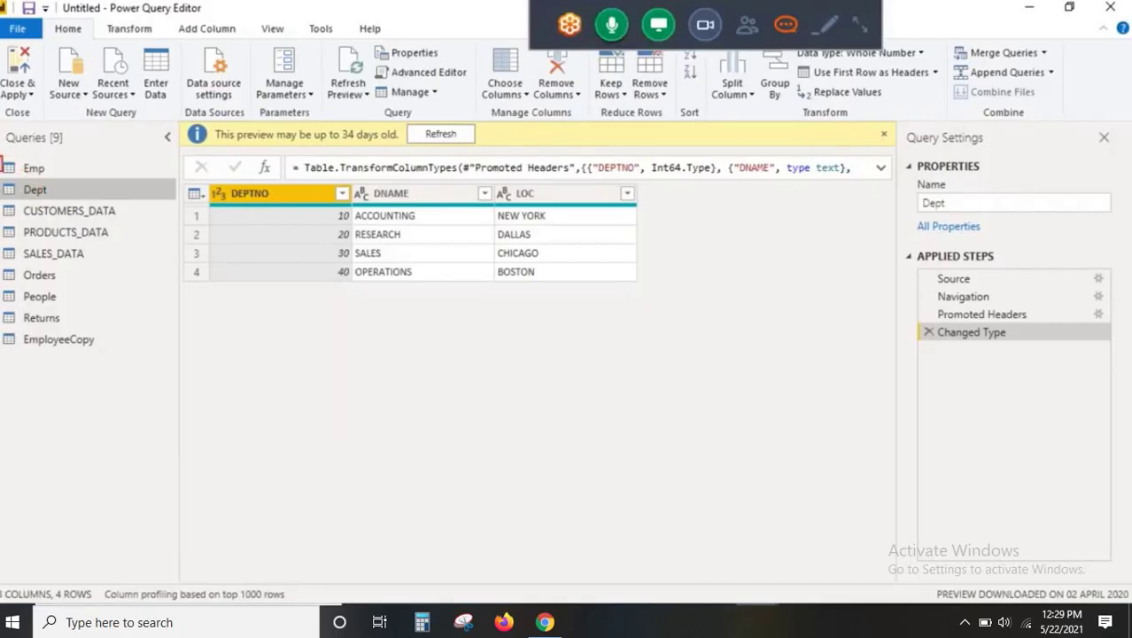
pyautogui.moveTo(1, 157)
pyautogui.mouseDown()
pyautogui.moveTo(74, 198)
pyautogui.moveTo(76, 177)
pyautogui.mouseUp()
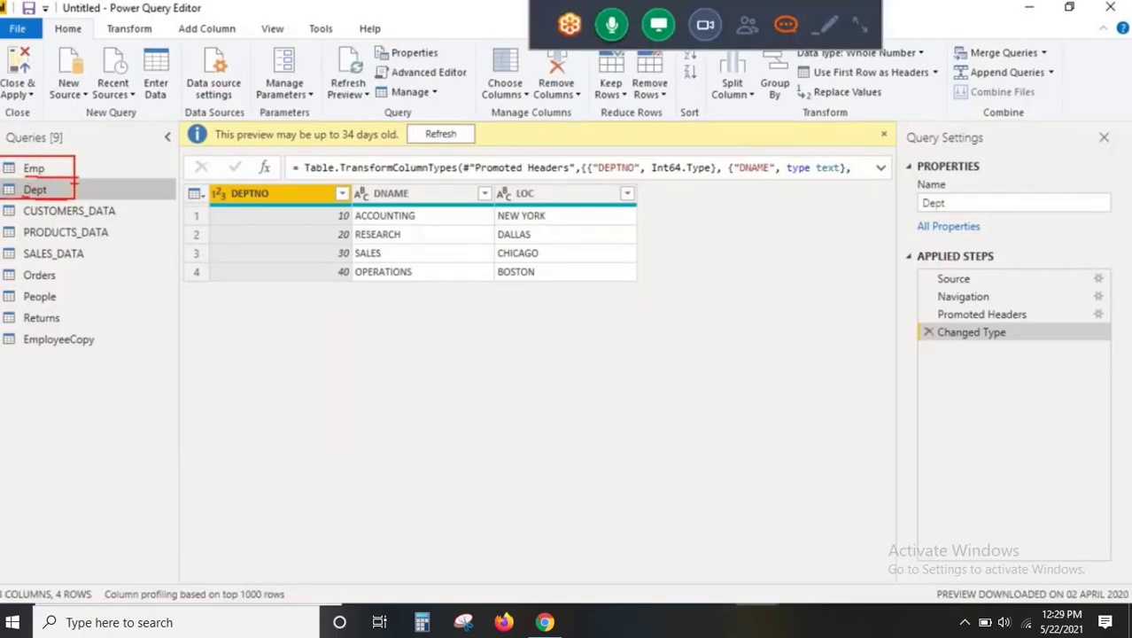
pyautogui.moveTo(76, 162)
pyautogui.mouseDown()
pyautogui.moveTo(132, 172)
pyautogui.moveTo(163, 151)
pyautogui.moveTo(176, 174)
pyautogui.moveTo(196, 160)
pyautogui.moveTo(227, 169)
pyautogui.mouseUp()
pyautogui.moveTo(251, 140)
pyautogui.mouseDown()
pyautogui.moveTo(250, 157)
pyautogui.moveTo(251, 139)
pyautogui.moveTo(289, 170)
pyautogui.moveTo(299, 155)
pyautogui.moveTo(360, 142)
pyautogui.mouseUp()
pyautogui.moveTo(955, 68); pyautogui.dragTo(1067, 56)
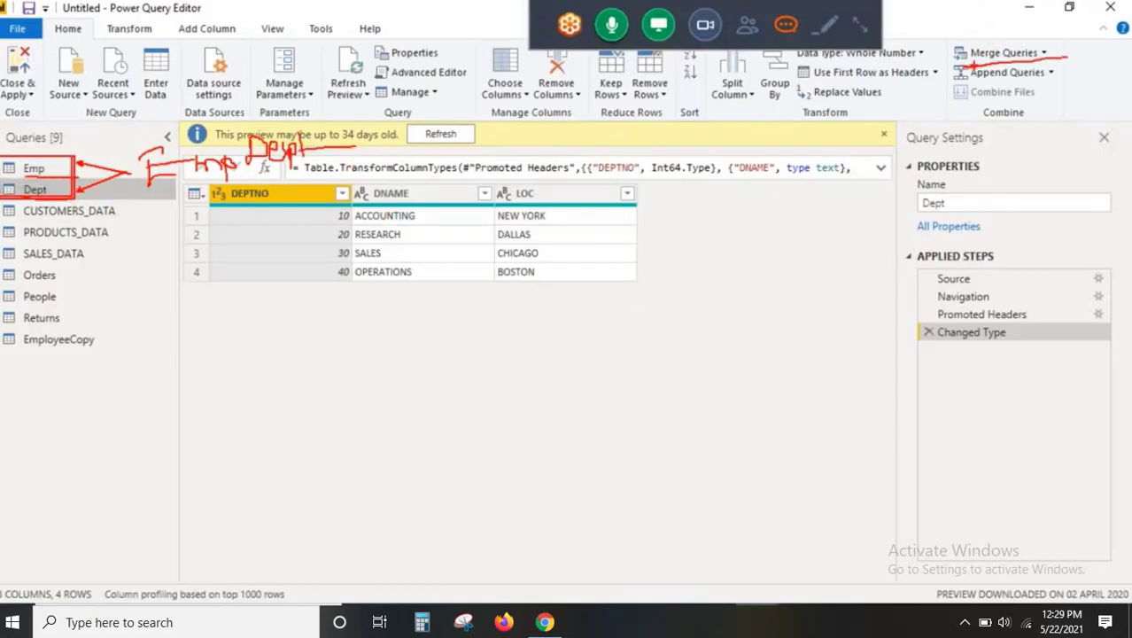
pyautogui.moveTo(985, 65); pyautogui.dragTo(1080, 55)
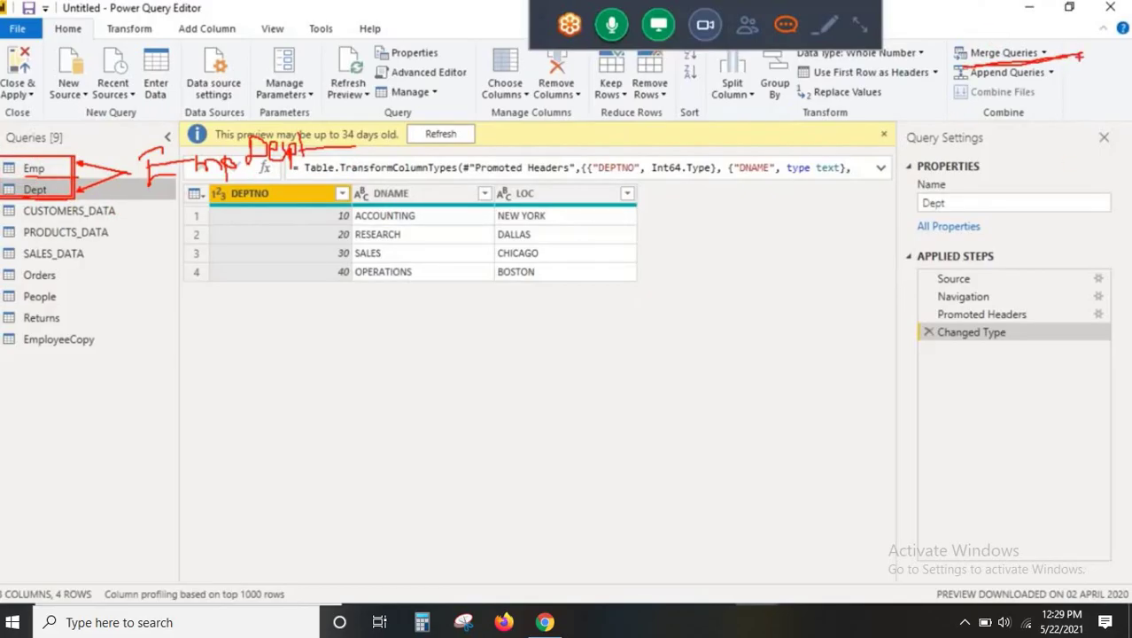
# Merge Emp with Dept as a new query, matching on DEPTNO with a Left Outer join
pyautogui.click(37, 169)
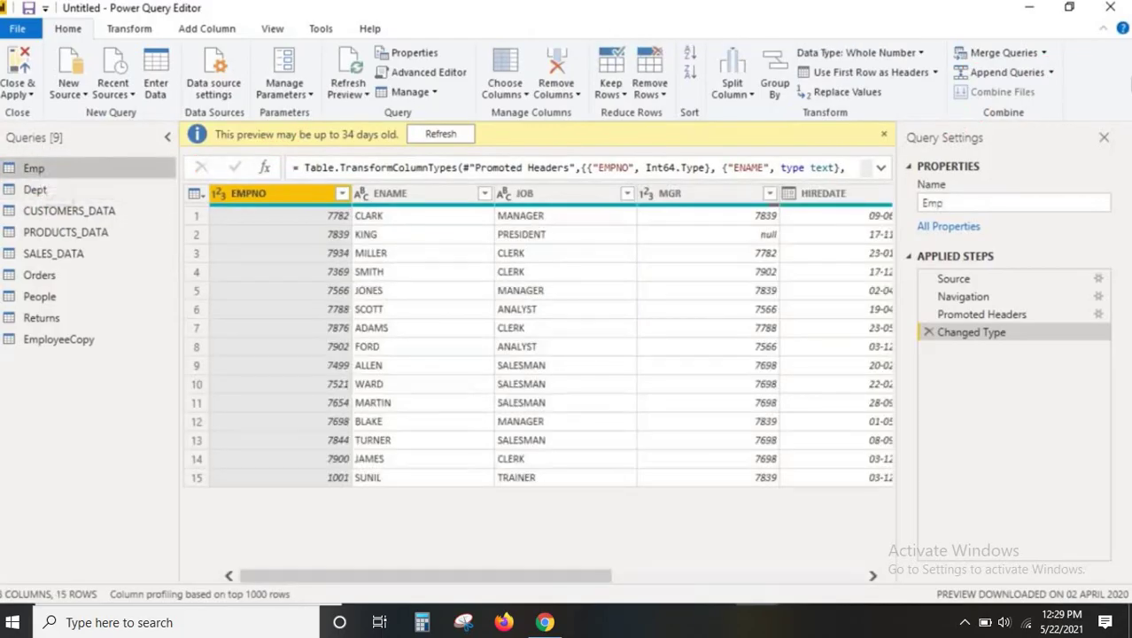
pyautogui.click(1043, 52)
pyautogui.click(1044, 92)
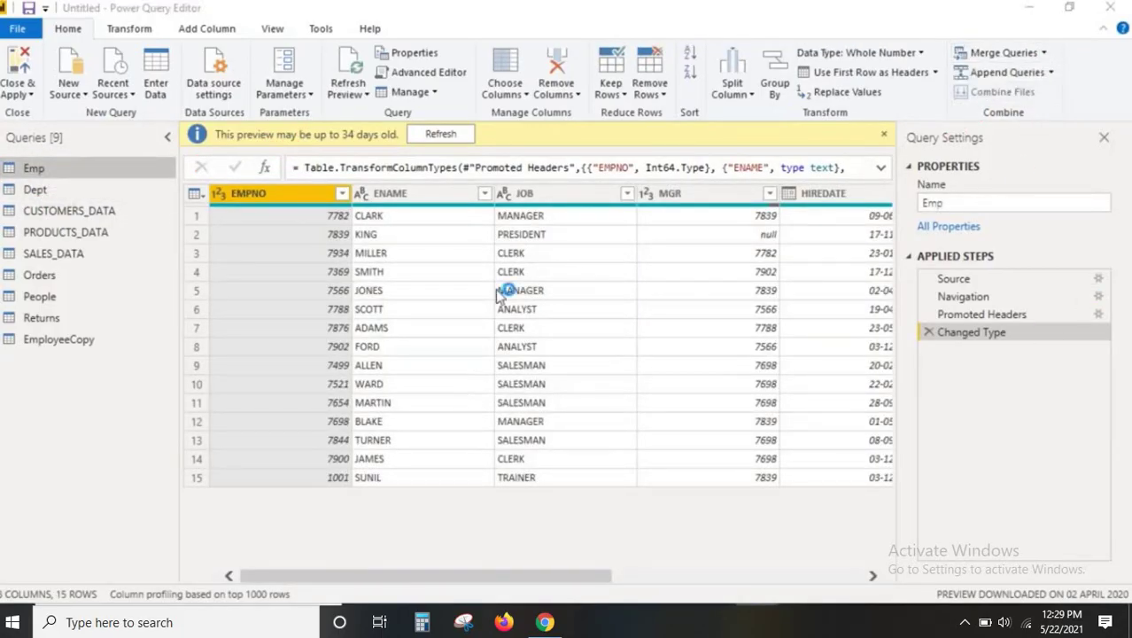
pyautogui.click(319, 283)
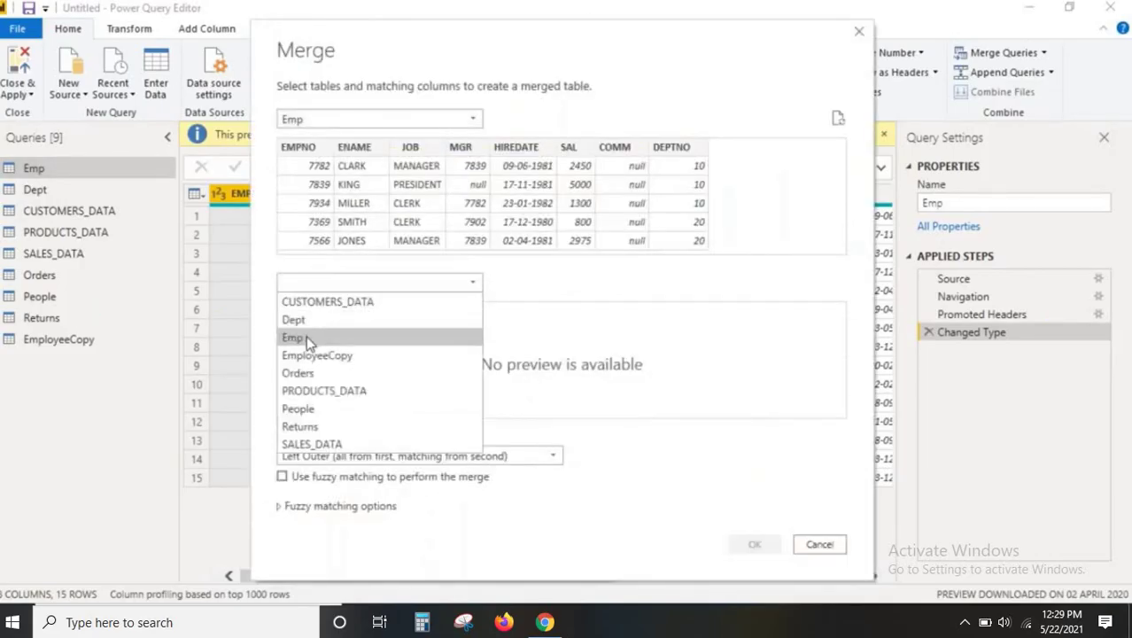
pyautogui.click(297, 318)
pyautogui.click(692, 157)
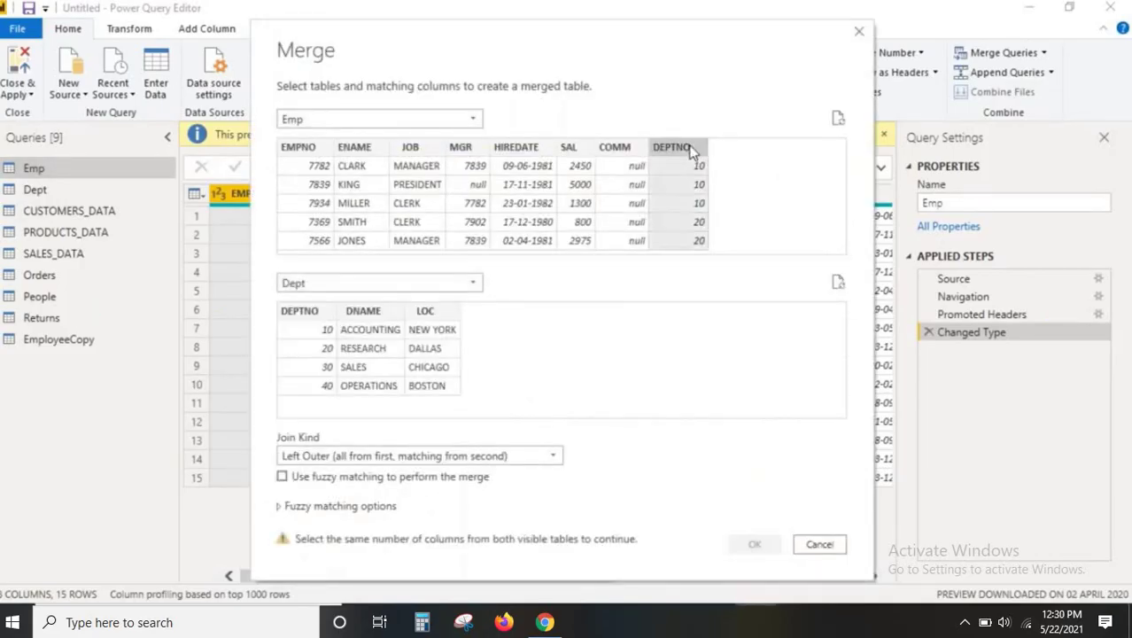
pyautogui.click(317, 330)
pyautogui.click(357, 456)
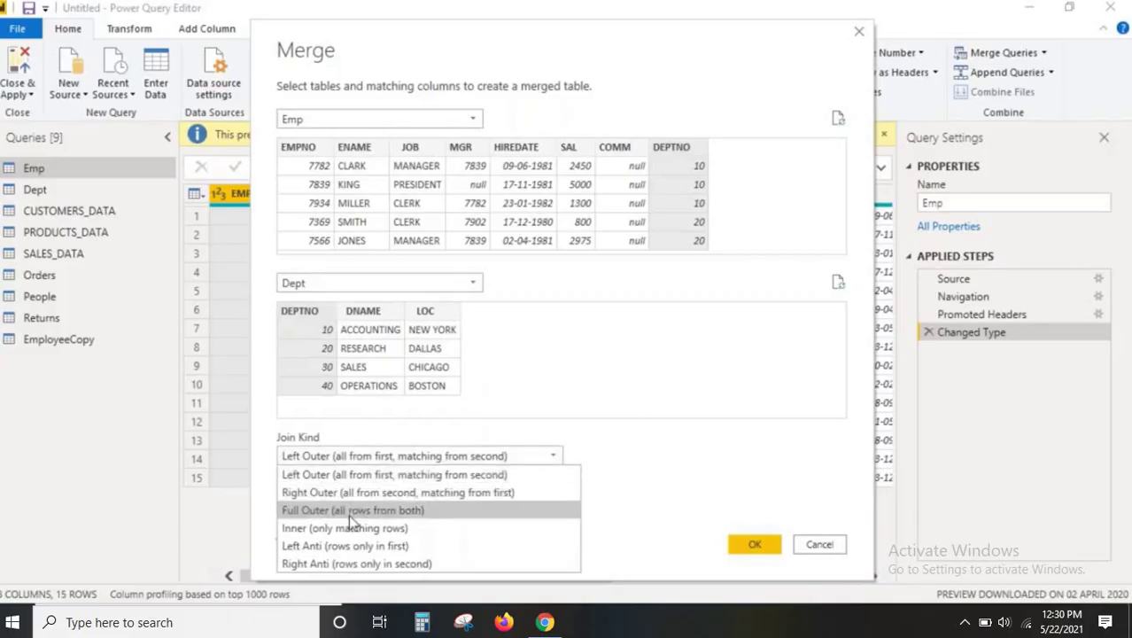
pyautogui.click(303, 473)
pyautogui.click(749, 546)
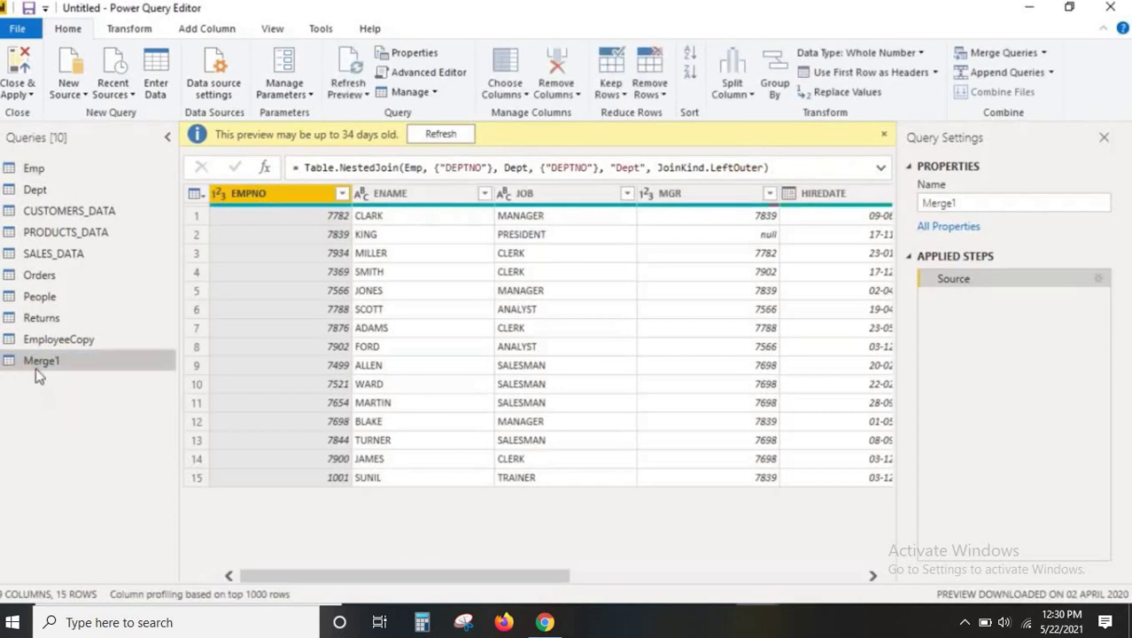
pyautogui.rightClick(31, 361)
pyautogui.click(24, 365)
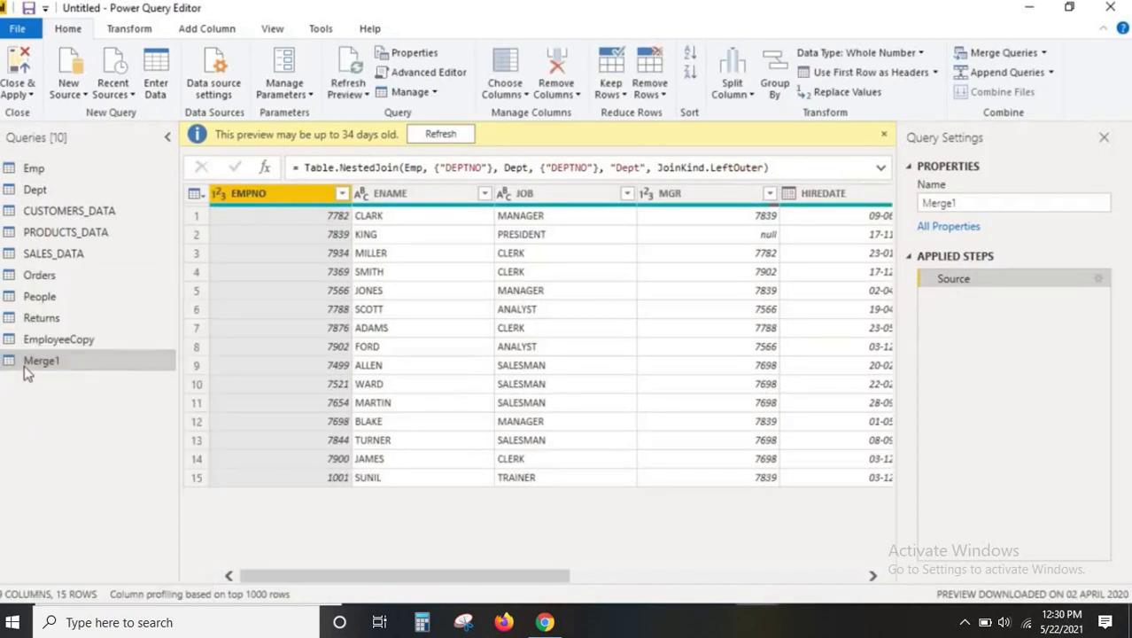
pyautogui.rightClick(24, 365)
pyautogui.click(15, 390)
pyautogui.doubleClick(44, 363)
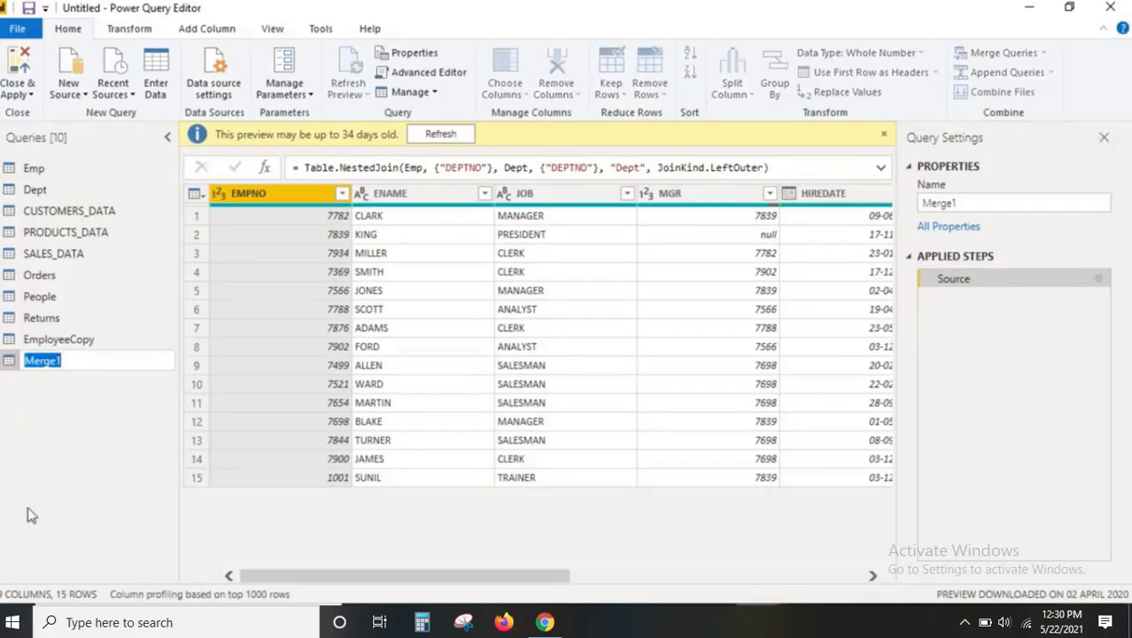
pyautogui.click(47, 393)
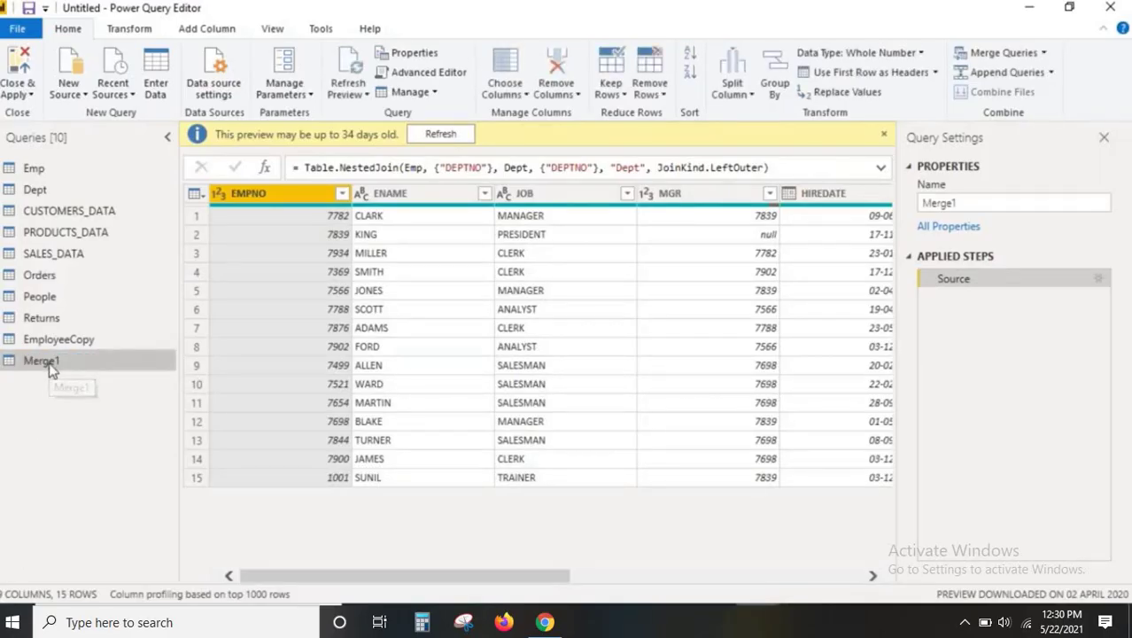
pyautogui.doubleClick(50, 365)
pyautogui.click(52, 372)
# Rename the merged query Merge1 as EmpDept
pyautogui.rightClick(50, 365)
pyautogui.click(89, 347)
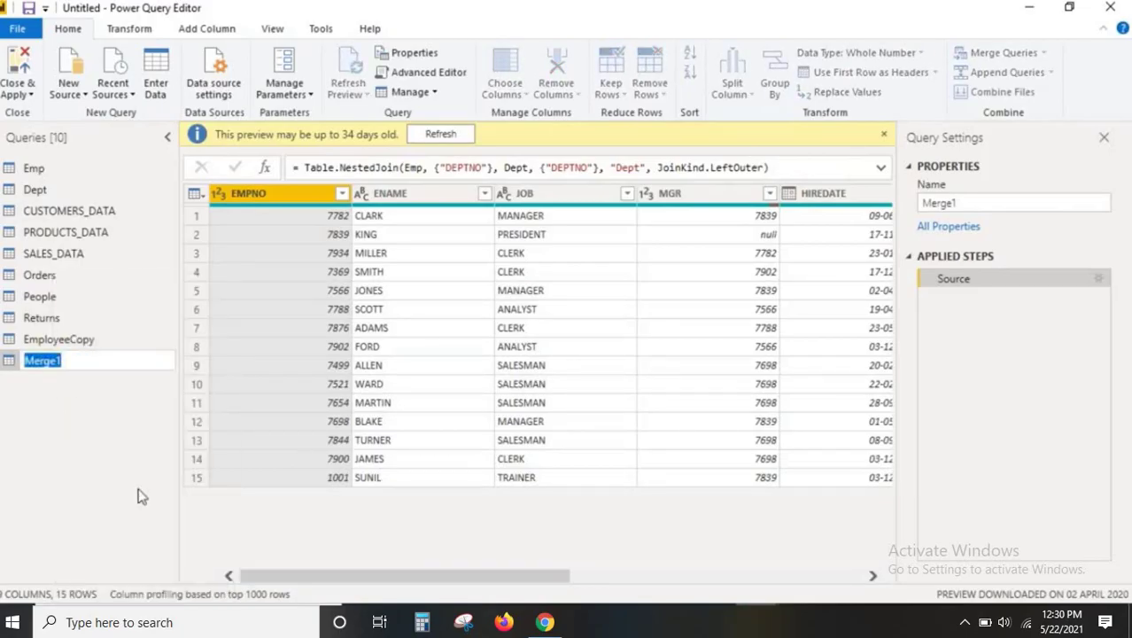
pyautogui.write('EmpDept')
pyautogui.click(426, 577)
# Expand the Dept column of EmpDept to DNAME and LOC only, without the original column name as prefix
pyautogui.moveTo(407, 579); pyautogui.dragTo(846, 569)
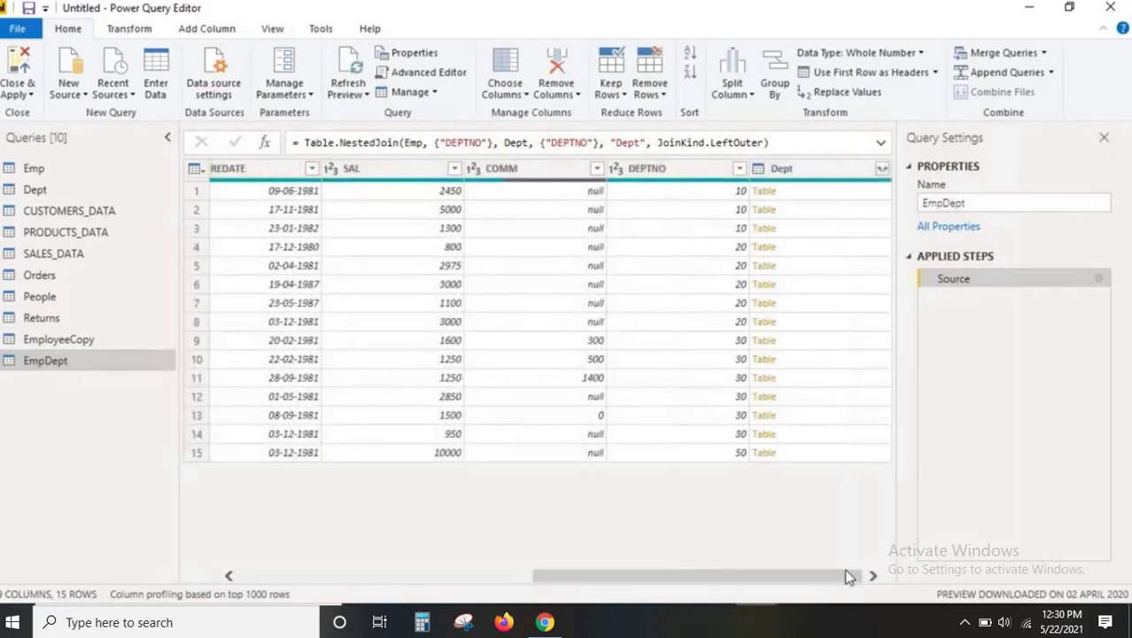
pyautogui.click(821, 169)
pyautogui.click(882, 168)
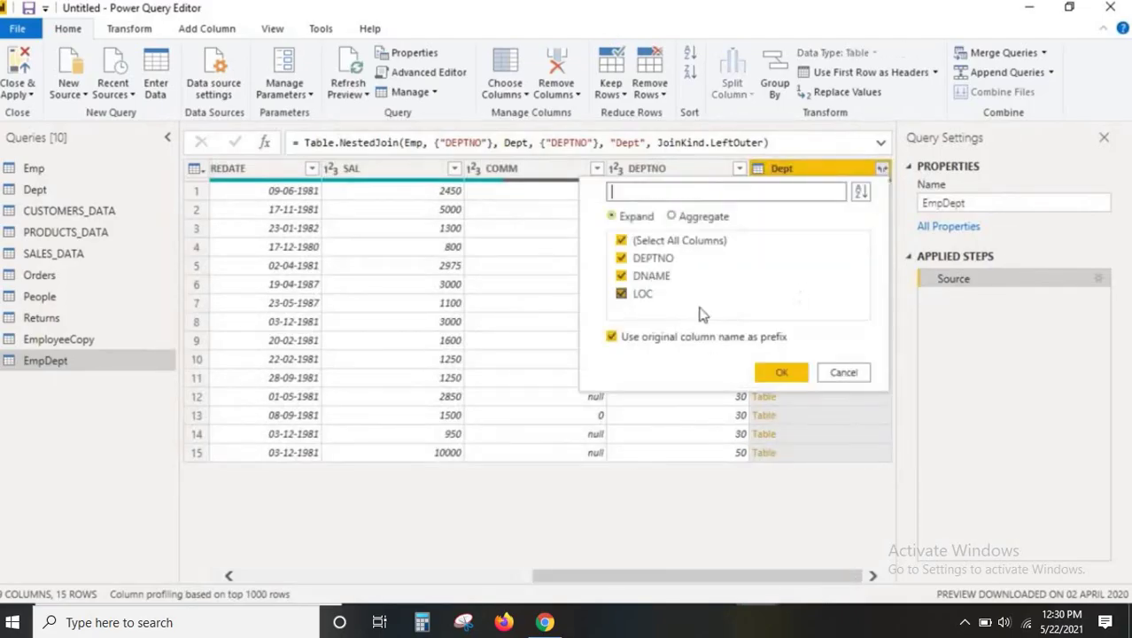
pyautogui.click(621, 240)
pyautogui.click(621, 293)
pyautogui.click(621, 275)
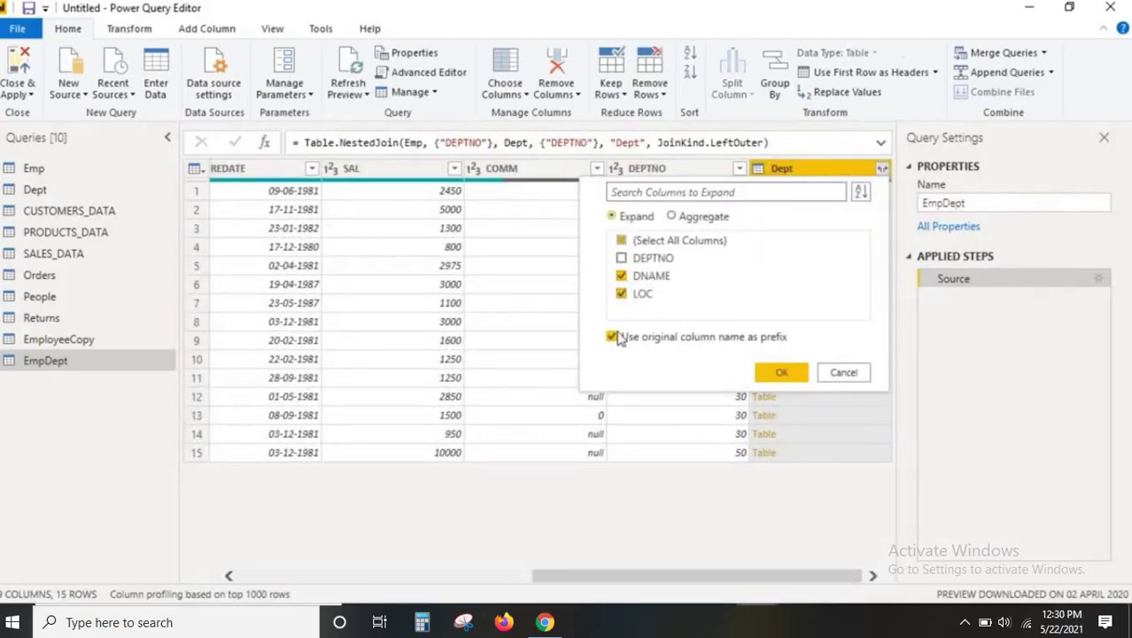
pyautogui.click(617, 338)
pyautogui.click(780, 372)
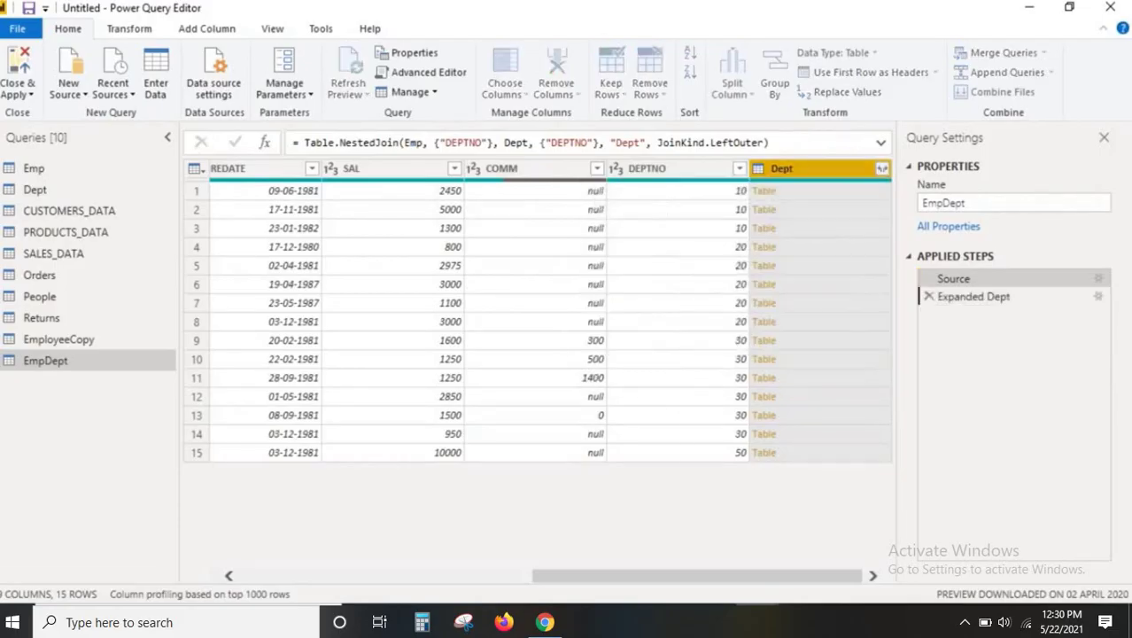
# Examine the expanded EmpDept query, its source queries Emp and Dept in the queries list, and the Close & Apply command
pyautogui.moveTo(690, 578); pyautogui.dragTo(429, 580)
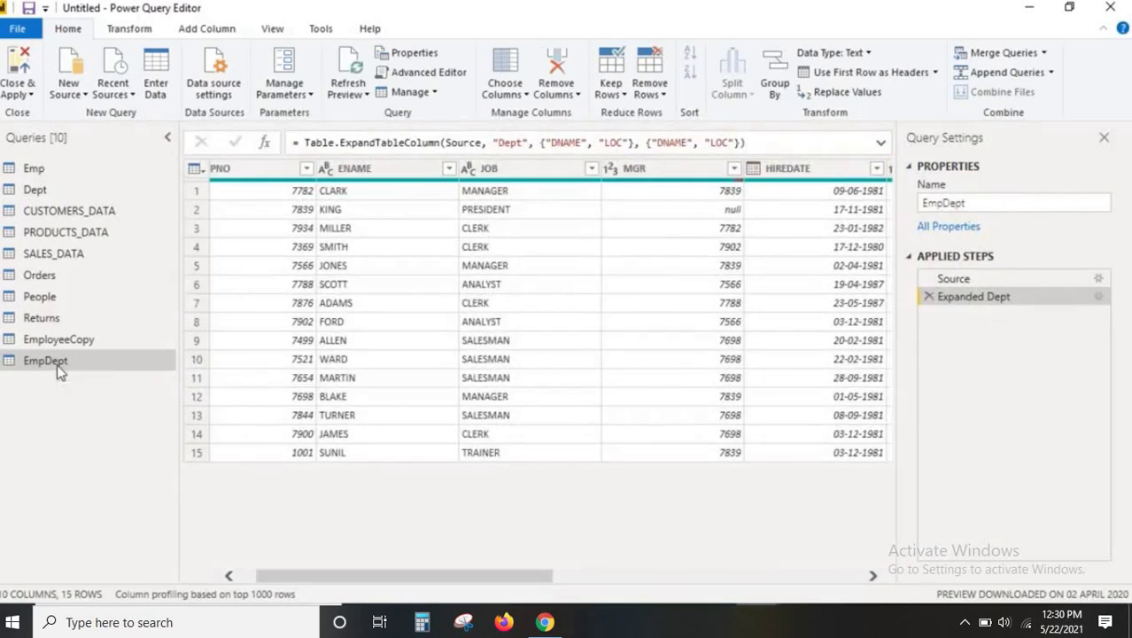
pyautogui.moveTo(2, 153); pyautogui.dragTo(71, 195)
pyautogui.moveTo(2, 348); pyautogui.dragTo(93, 384)
pyautogui.moveTo(71, 175)
pyautogui.mouseDown()
pyautogui.moveTo(169, 238)
pyautogui.moveTo(105, 372)
pyautogui.moveTo(134, 385)
pyautogui.mouseUp()
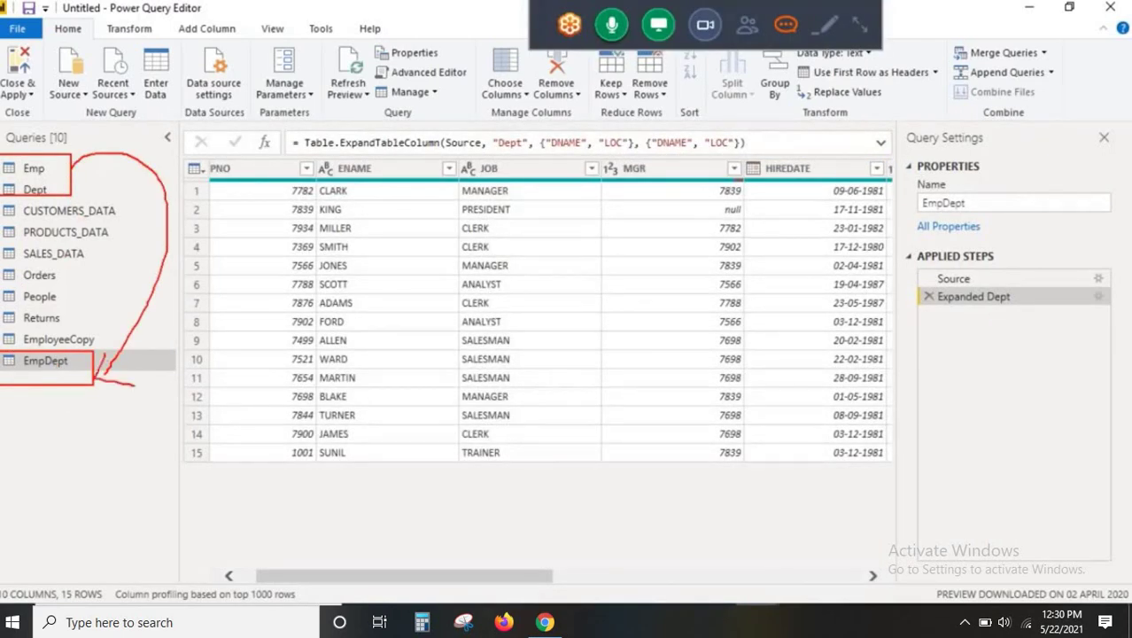
pyautogui.moveTo(3, 44); pyautogui.dragTo(50, 113)
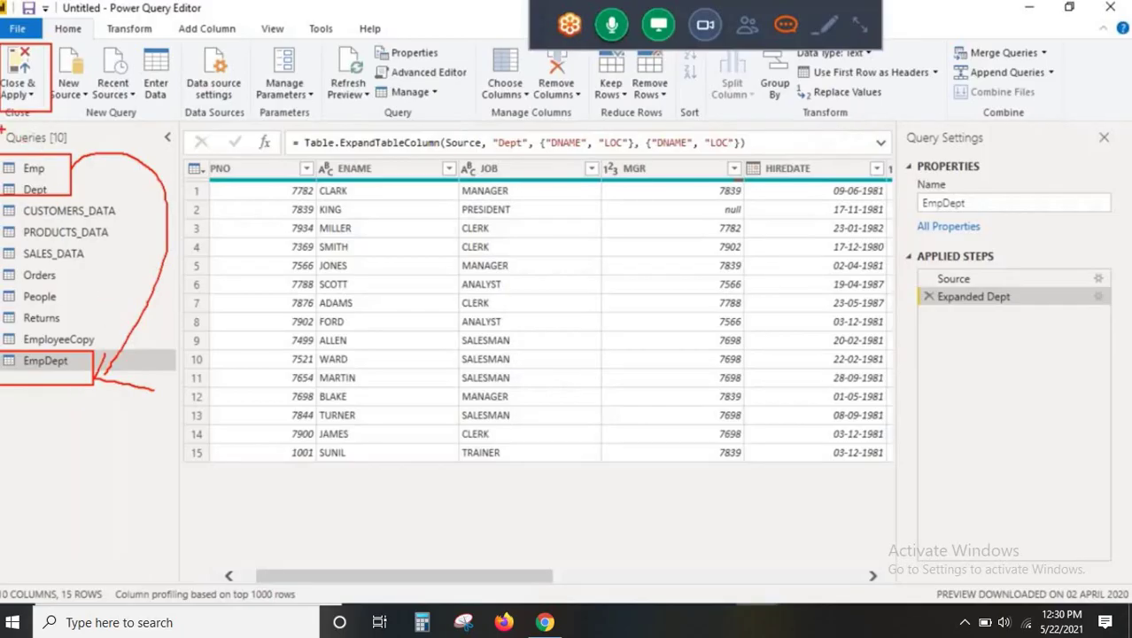
pyautogui.moveTo(2, 128); pyautogui.dragTo(114, 145)
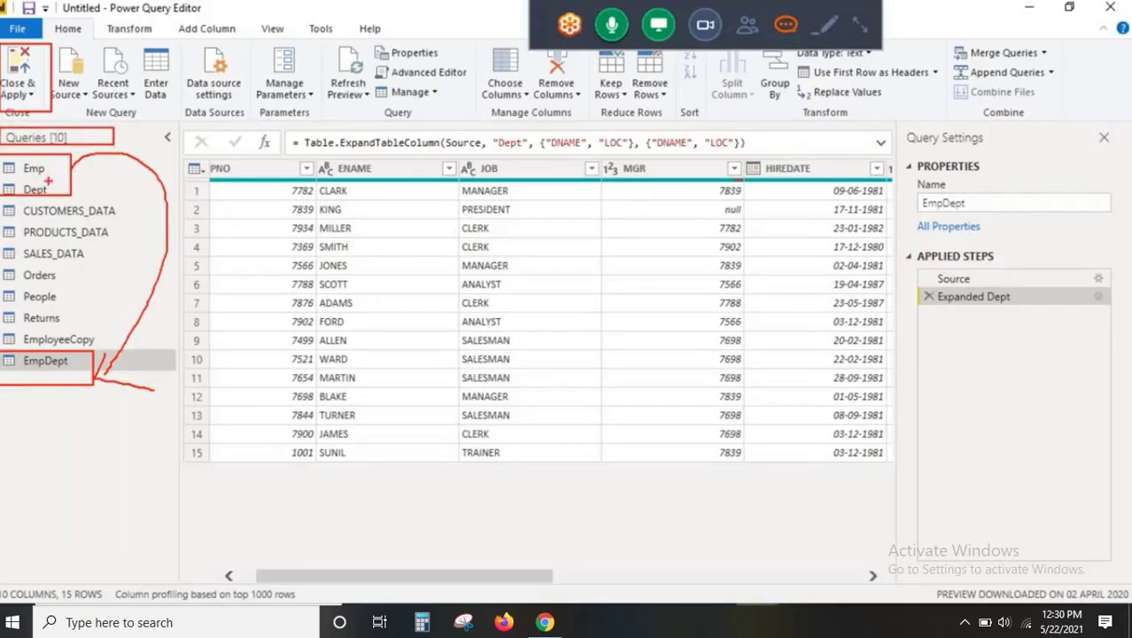
pyautogui.moveTo(49, 166)
pyautogui.mouseDown()
pyautogui.moveTo(55, 186)
pyautogui.moveTo(76, 149)
pyautogui.mouseUp()
pyautogui.moveTo(53, 190); pyautogui.dragTo(70, 174)
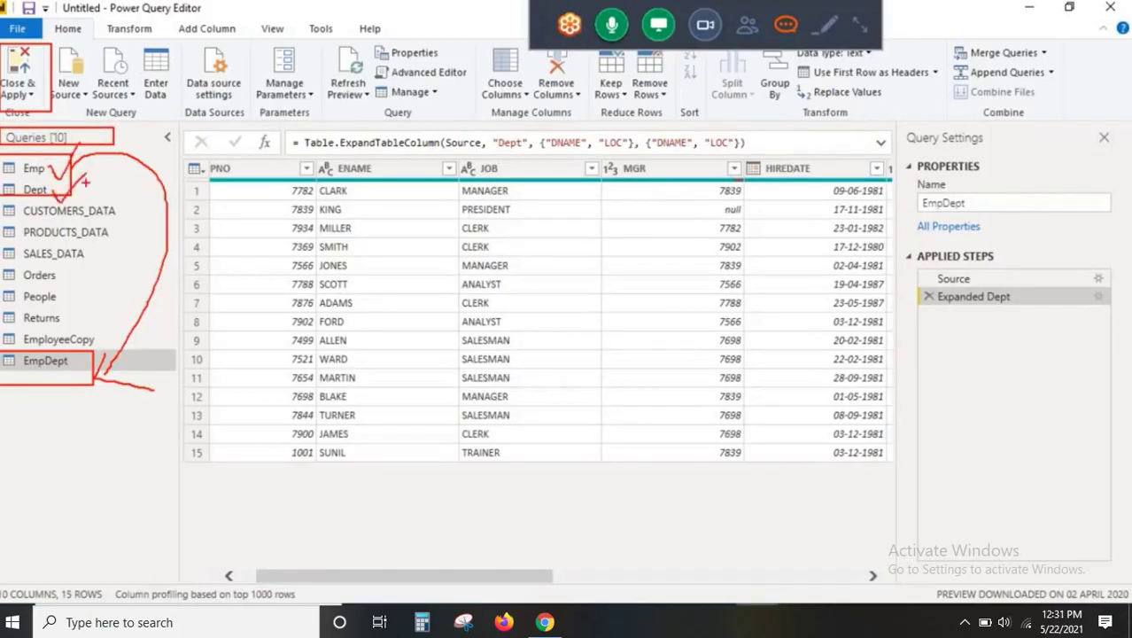
# Review the Emp, Dept and EmpDept queries, and close and apply the query changes to load the tables
pyautogui.moveTo(1, 160); pyautogui.dragTo(71, 194)
pyautogui.moveTo(1, 351); pyautogui.dragTo(97, 385)
pyautogui.moveTo(29, 375); pyautogui.dragTo(89, 374)
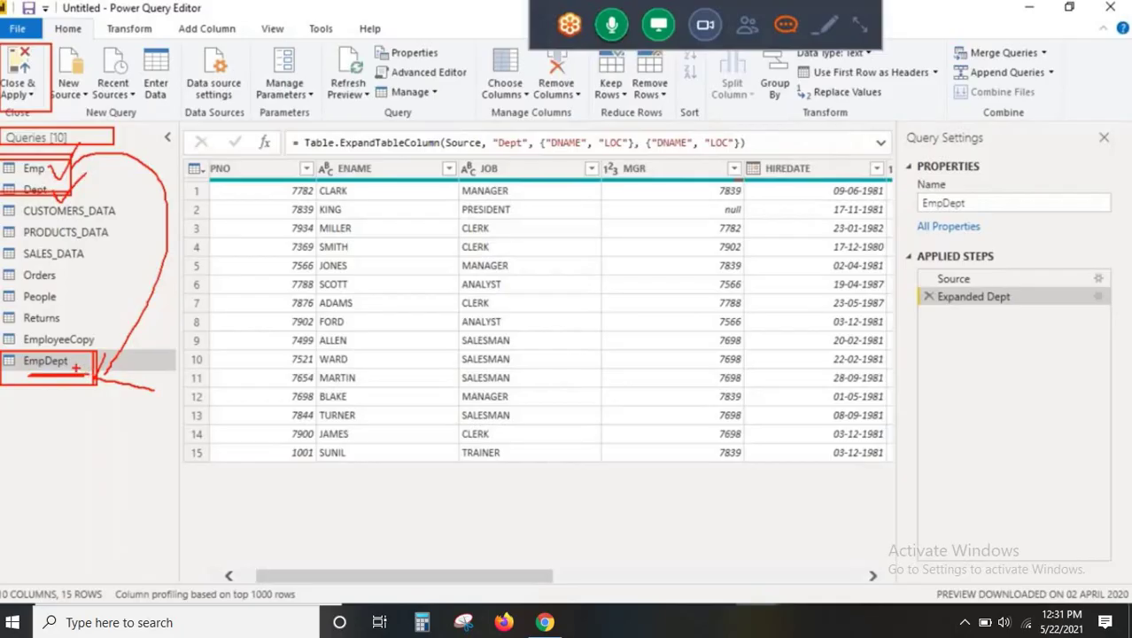
pyautogui.press('Escape')
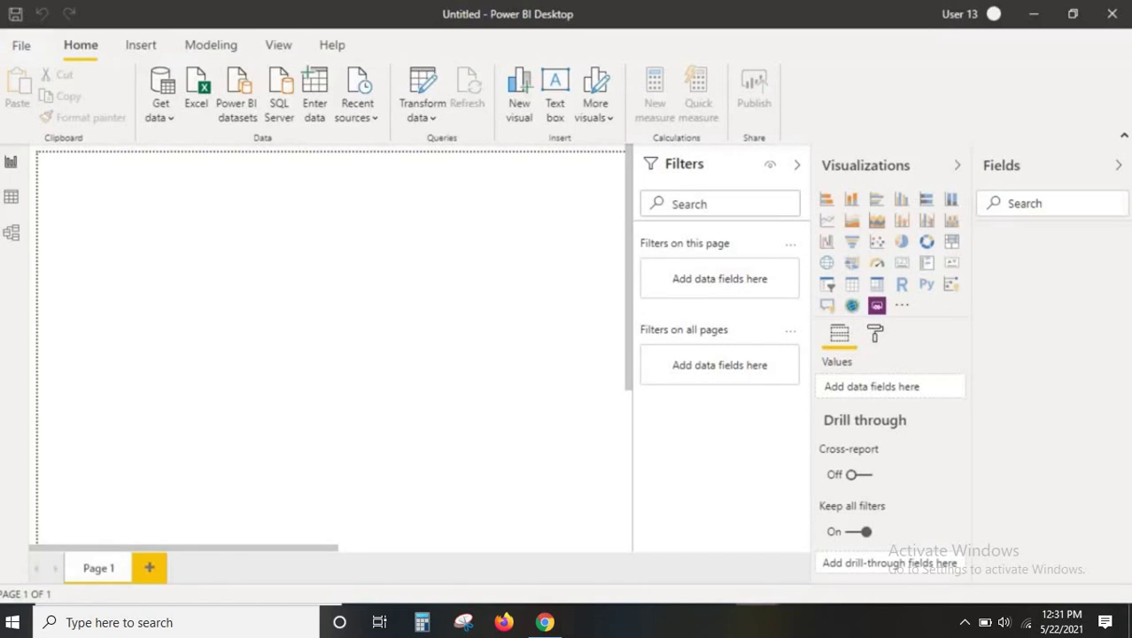
# Examine the loaded Dept, Emp and EmpDept tables in the report's field list
pyautogui.moveTo(758, 621)
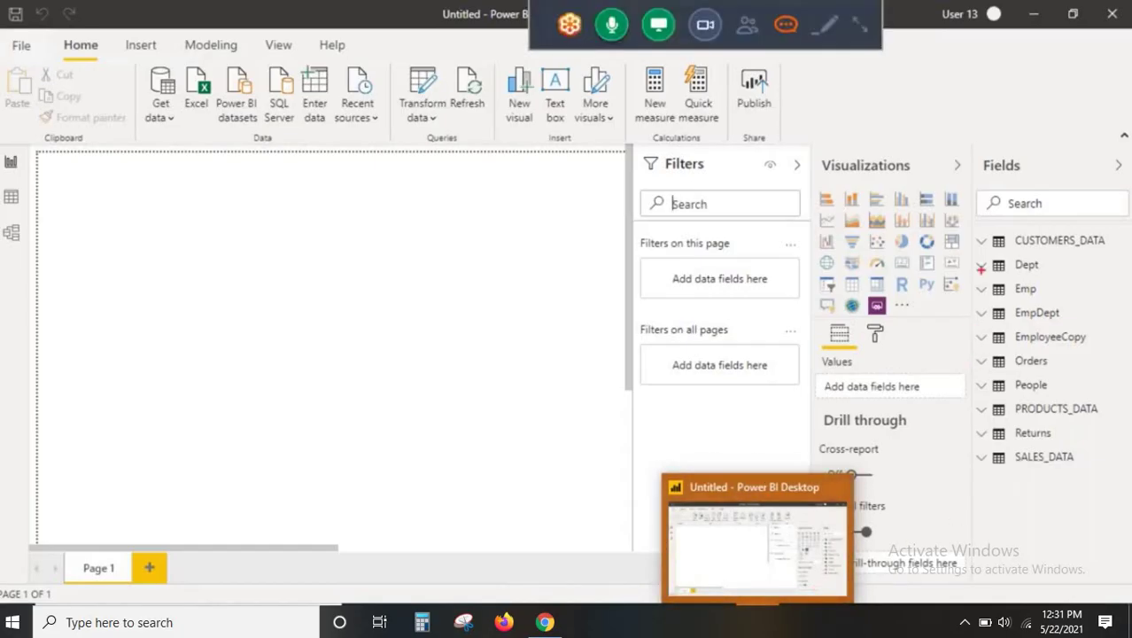
pyautogui.moveTo(972, 257); pyautogui.dragTo(1080, 297)
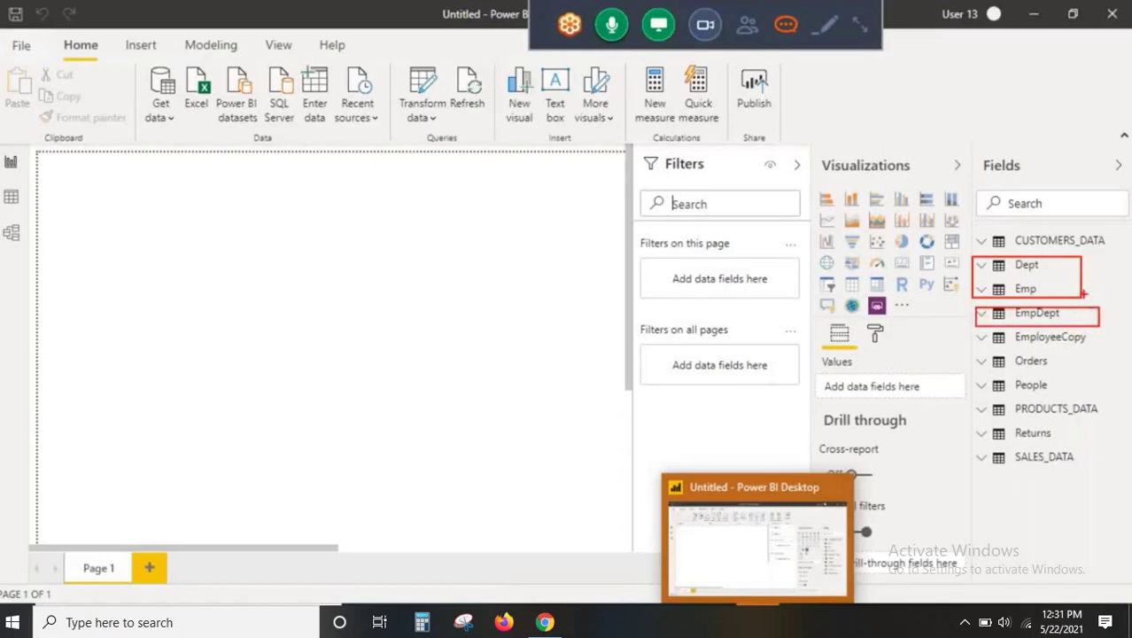
pyautogui.press('Escape')
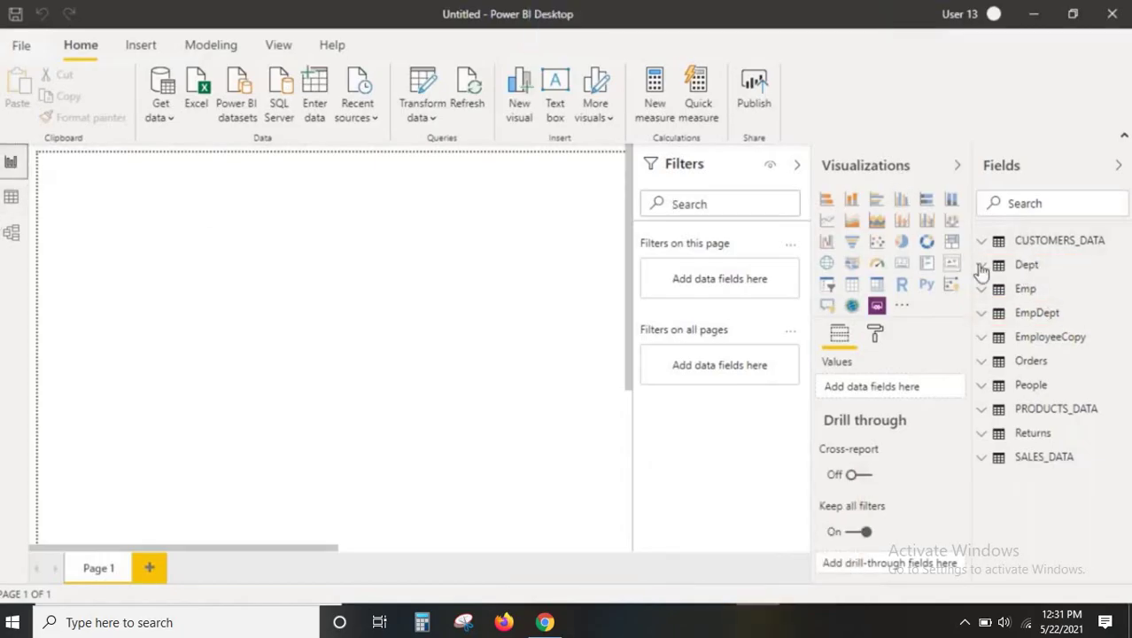
# Reopen the Power Query Editor and review the source queries Emp and Dept alongside EmpDept
pyautogui.click(422, 96)
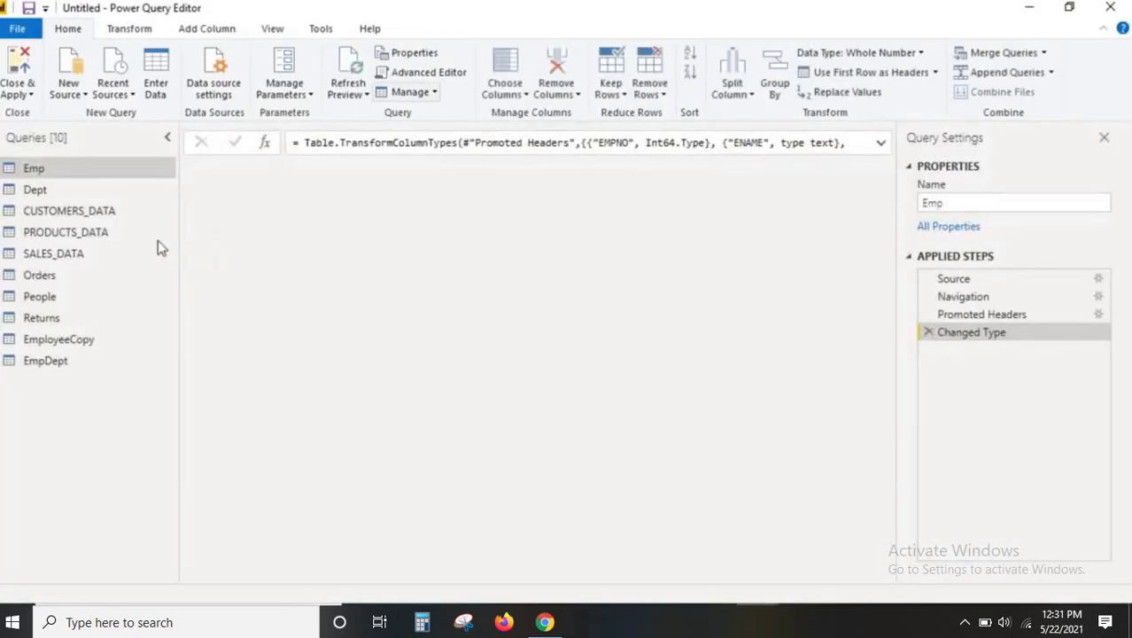
pyautogui.click(52, 190)
pyautogui.press('Up')
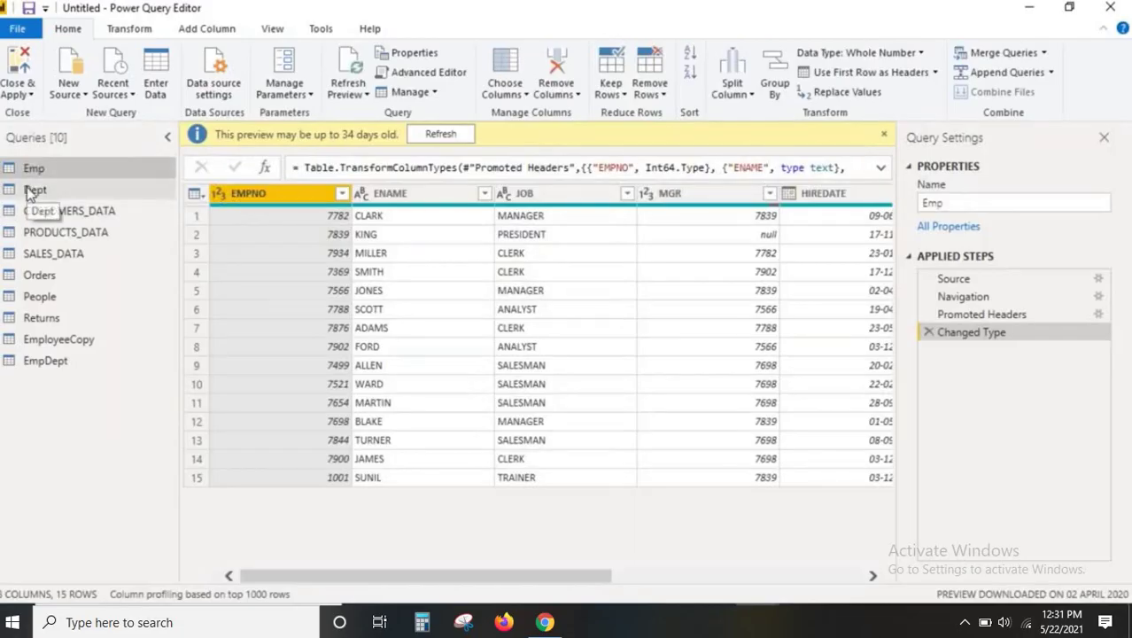
pyautogui.moveTo(2, 158)
pyautogui.mouseDown()
pyautogui.moveTo(37, 184)
pyautogui.moveTo(107, 201)
pyautogui.mouseUp()
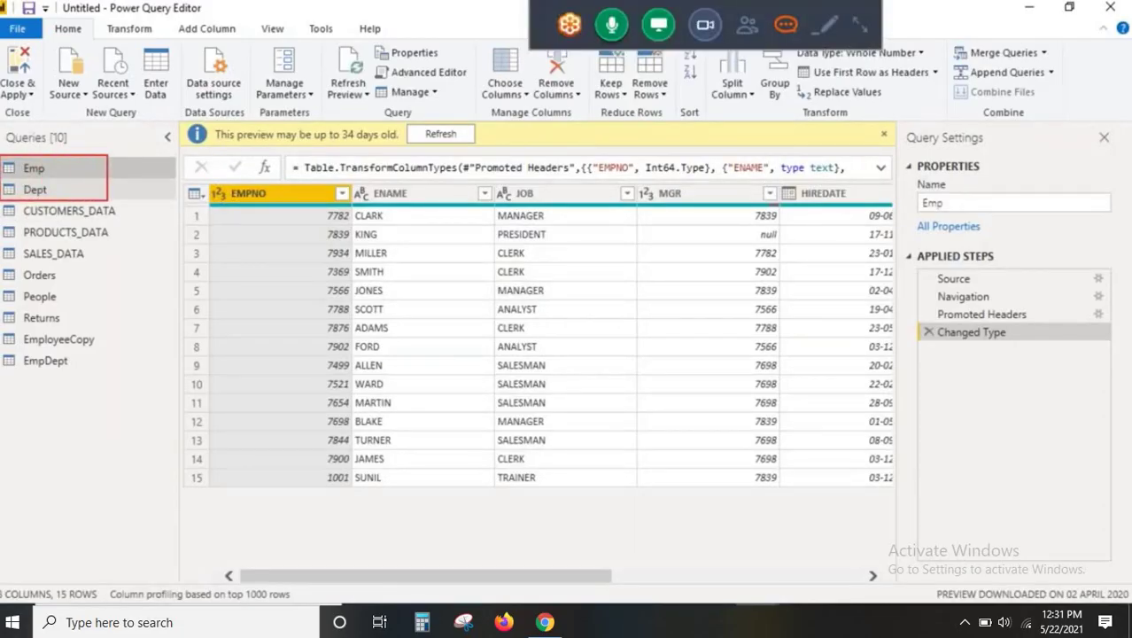
pyautogui.moveTo(12, 180); pyautogui.dragTo(48, 177)
pyautogui.moveTo(7, 364); pyautogui.dragTo(91, 384)
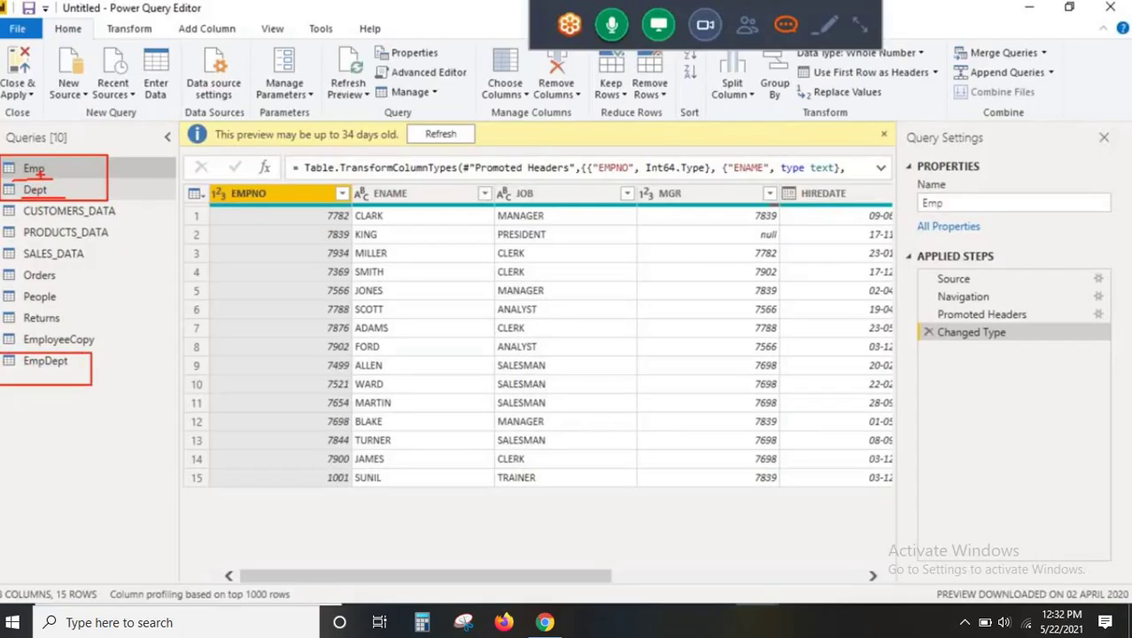
pyautogui.click(38, 188)
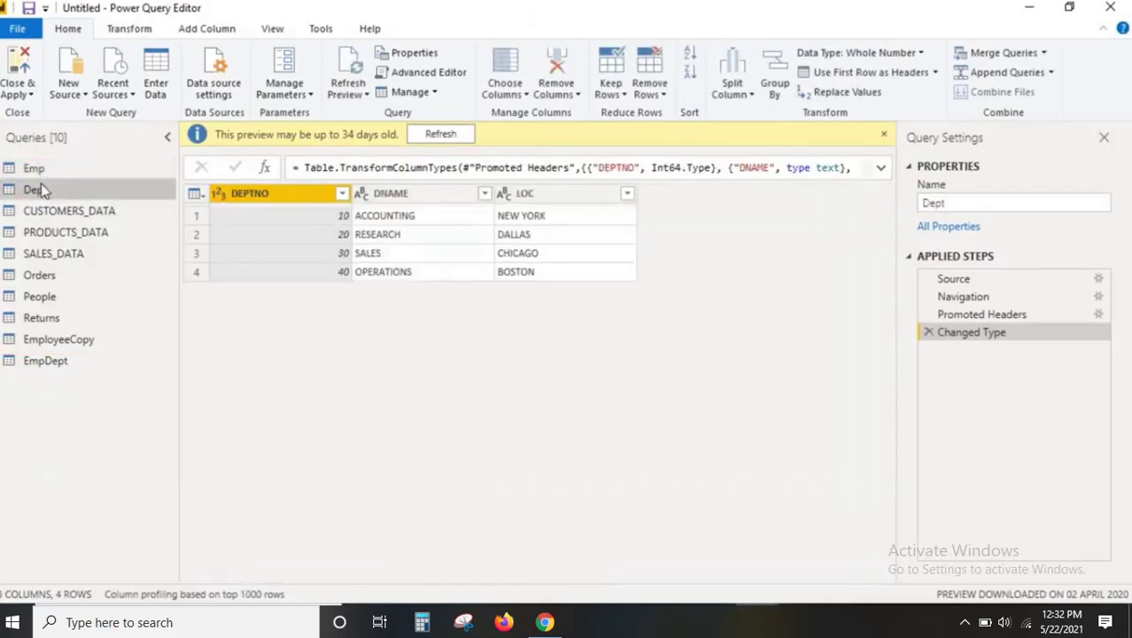
pyautogui.click(40, 170)
pyautogui.click(45, 190)
pyautogui.click(45, 171)
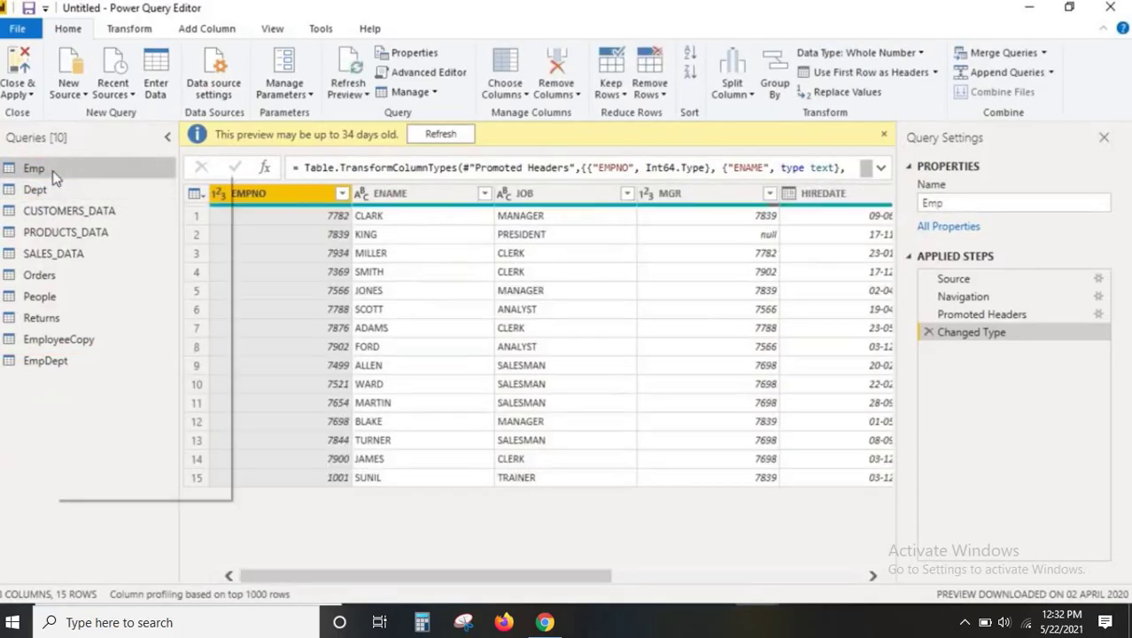
# Examine the Enable load setting among the Emp query's options
pyautogui.rightClick(49, 170)
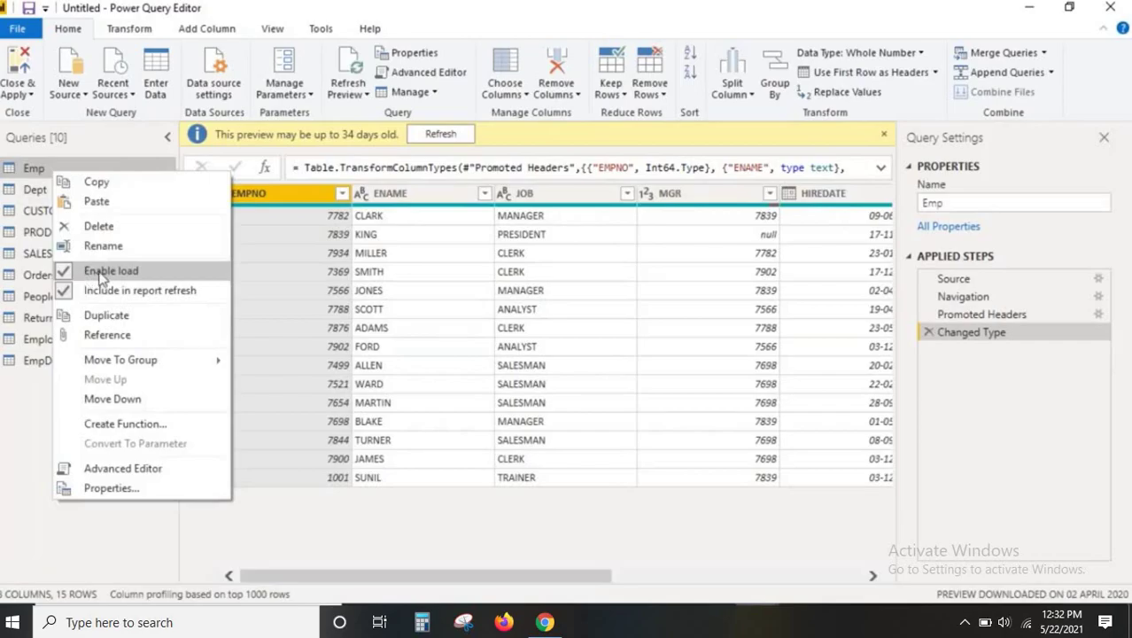
pyautogui.hotkey('ctrl', '2')
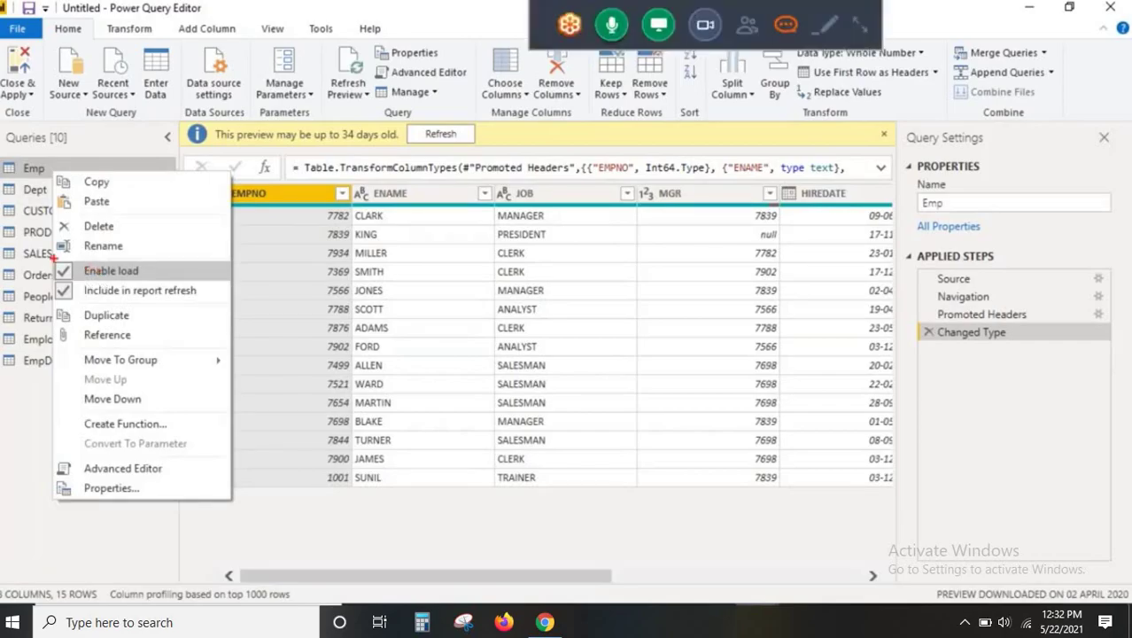
pyautogui.moveTo(54, 258)
pyautogui.mouseDown()
pyautogui.moveTo(112, 282)
pyautogui.moveTo(173, 283)
pyautogui.mouseUp()
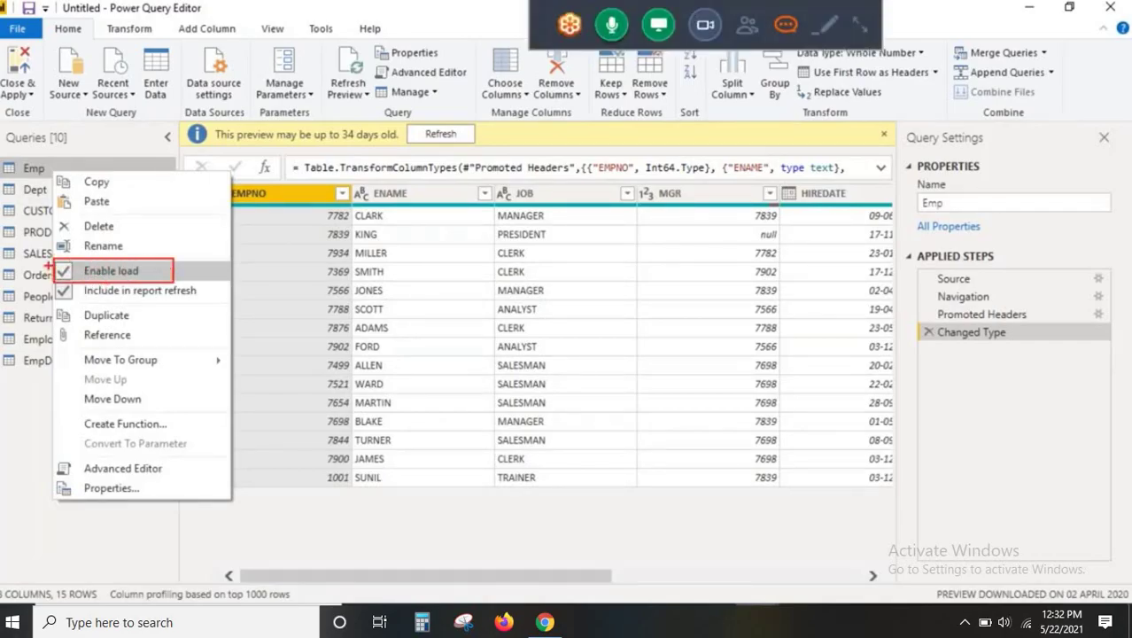
pyautogui.hotkey('ctrl', '2')
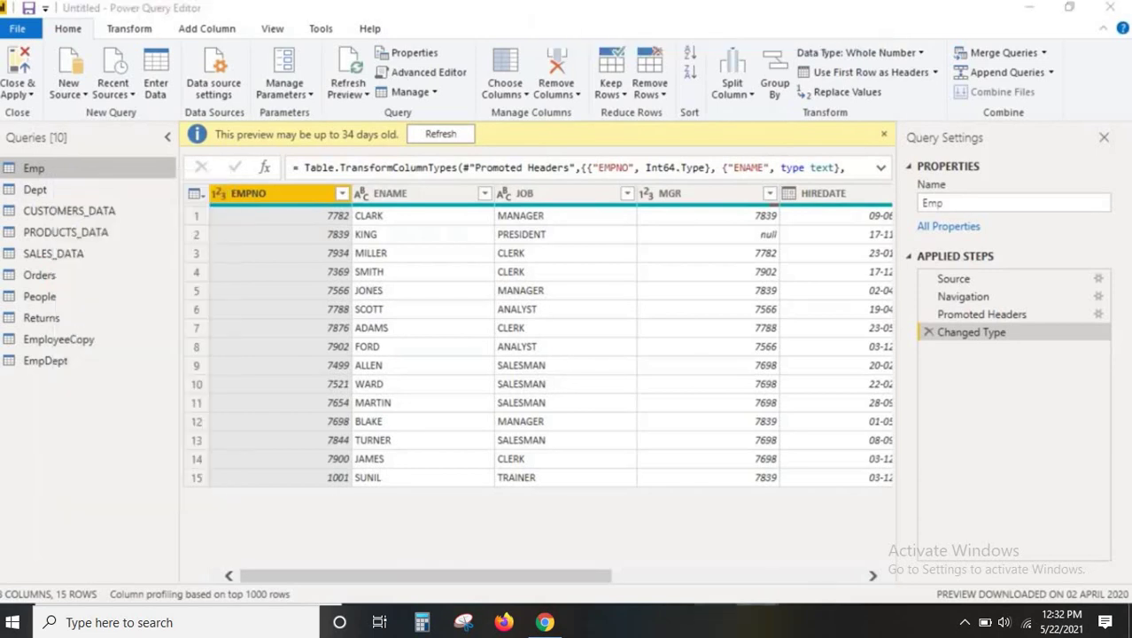
# Switch to the Notepad notes and write "By Default For Every Table Enable Load Option is Checked." under the Enable Load heading
pyautogui.hotkey('alt', 'Tab')
pyautogui.click(109, 289)
pyautogui.press('Return')
pyautogui.press('Return')
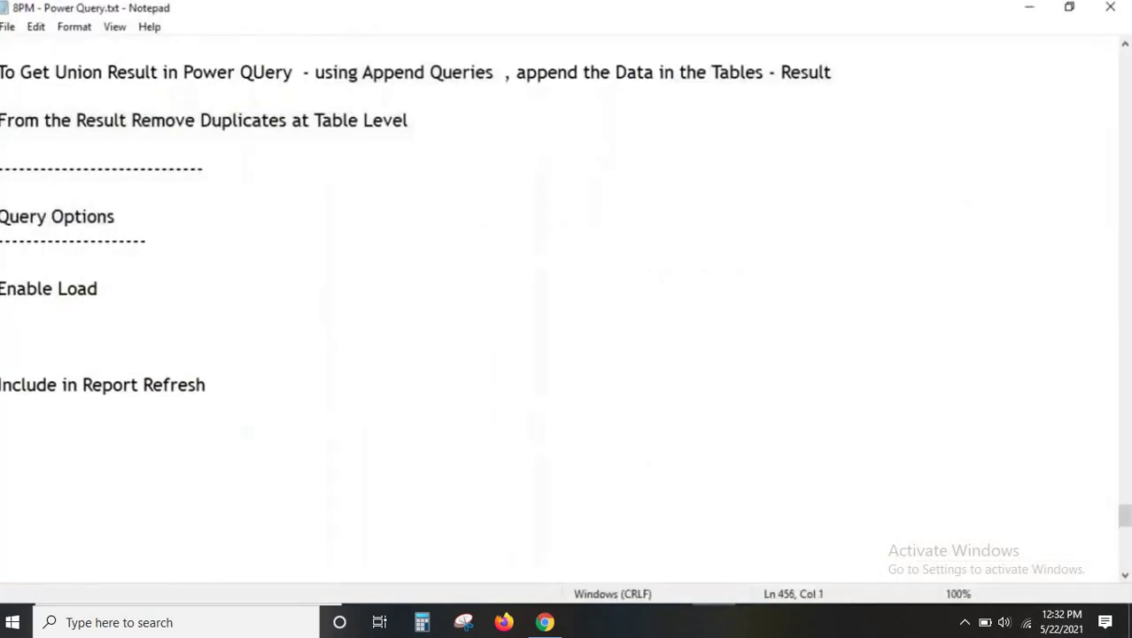
pyautogui.write('By Defau')
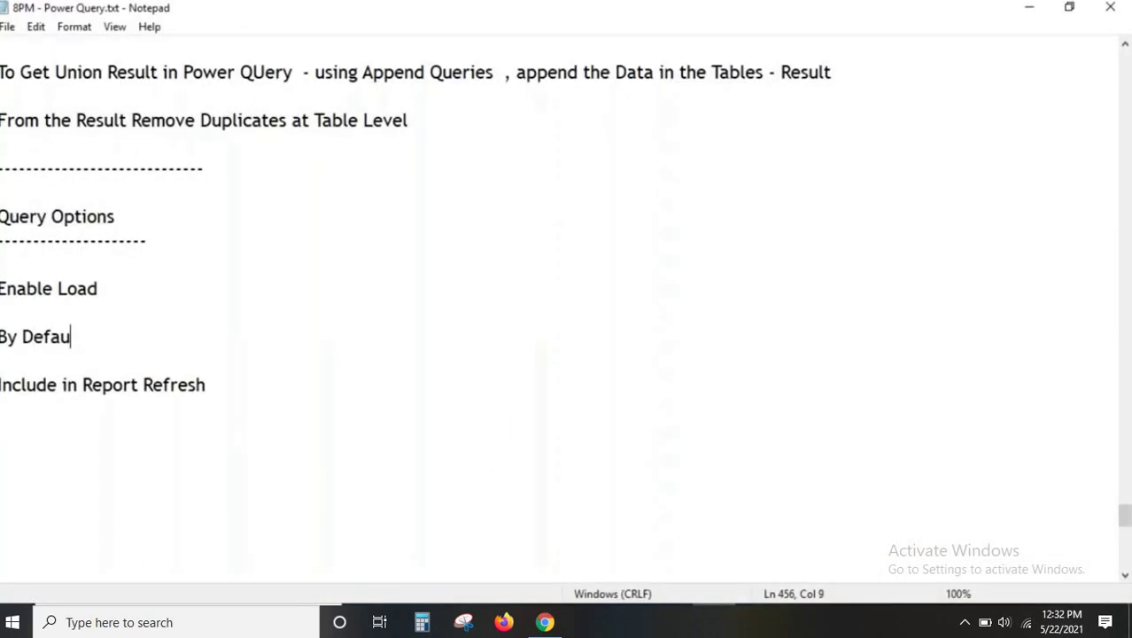
pyautogui.write('lt For Ev')
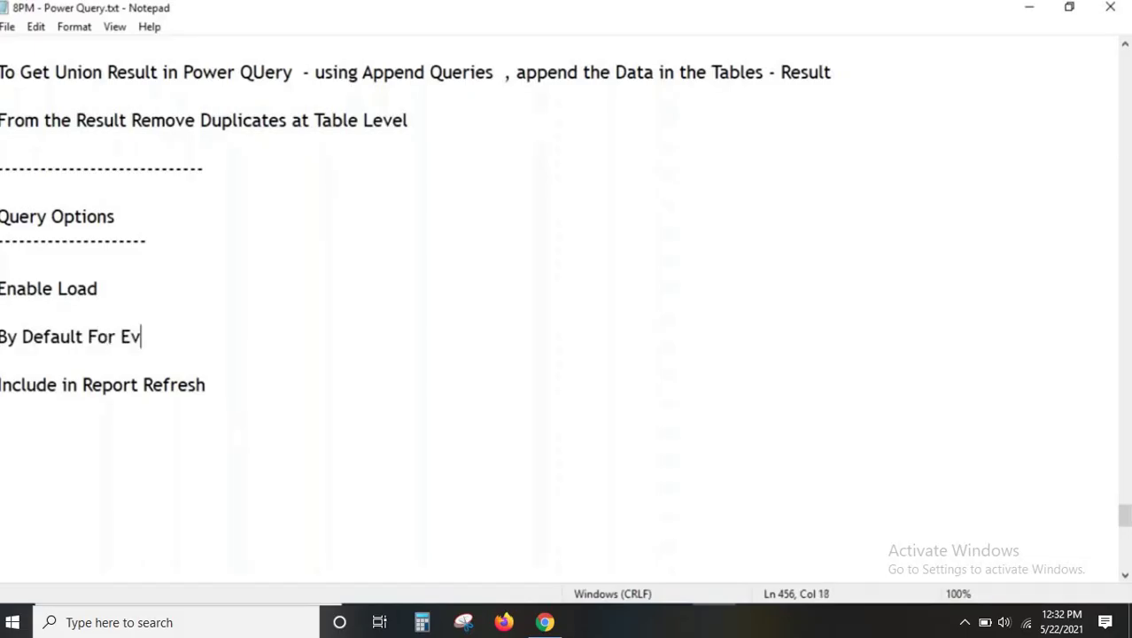
pyautogui.write('ery Tabl')
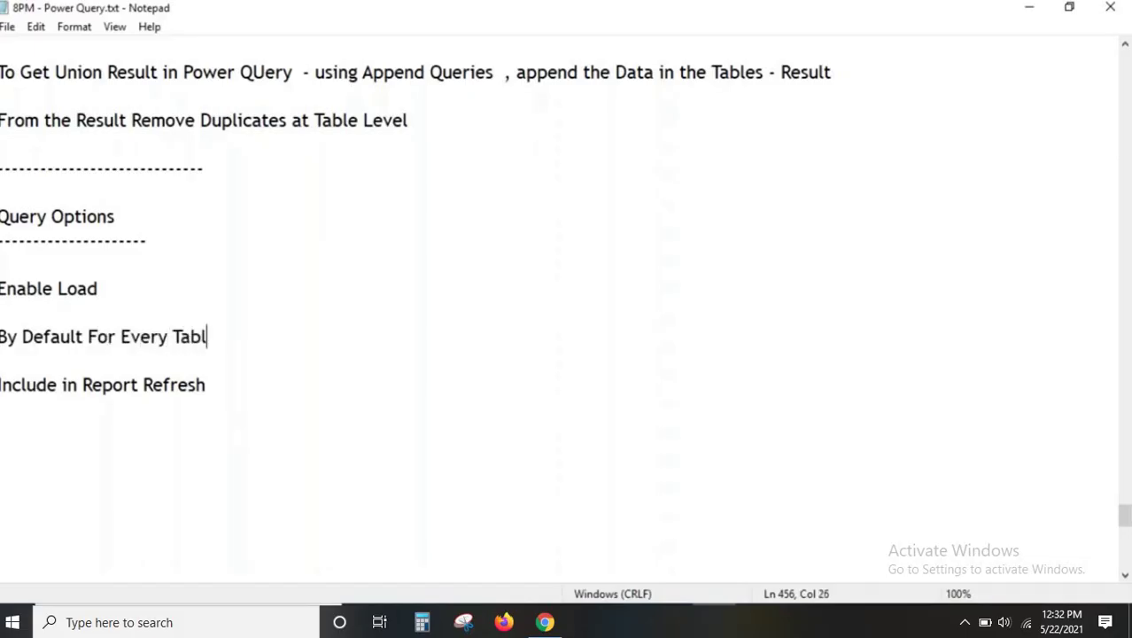
pyautogui.write('e Enable ')
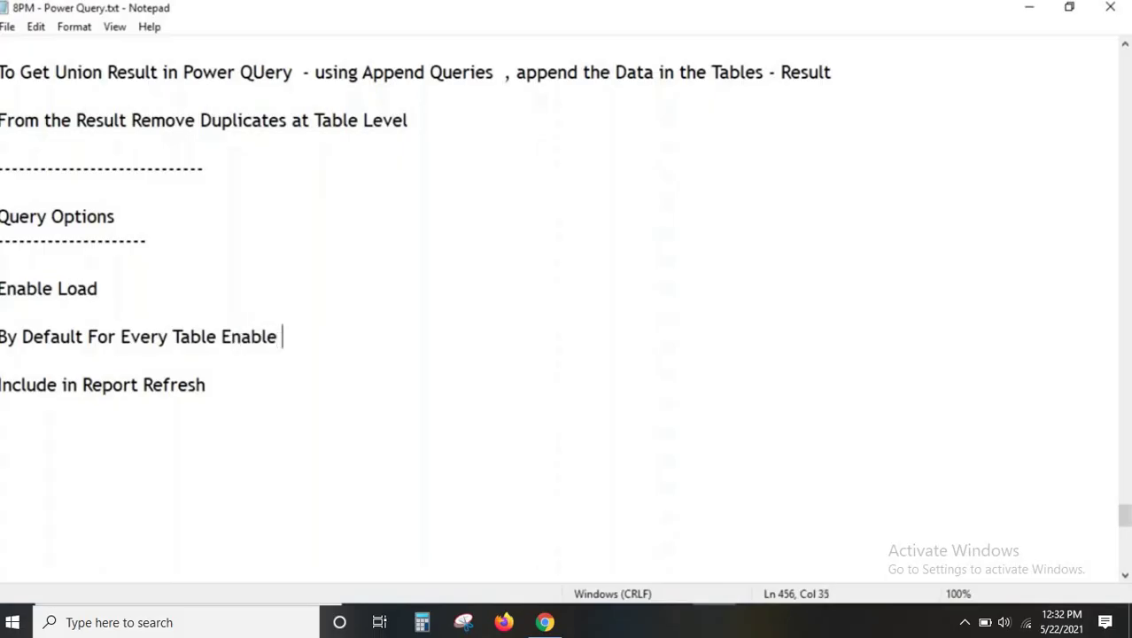
pyautogui.write('Load O')
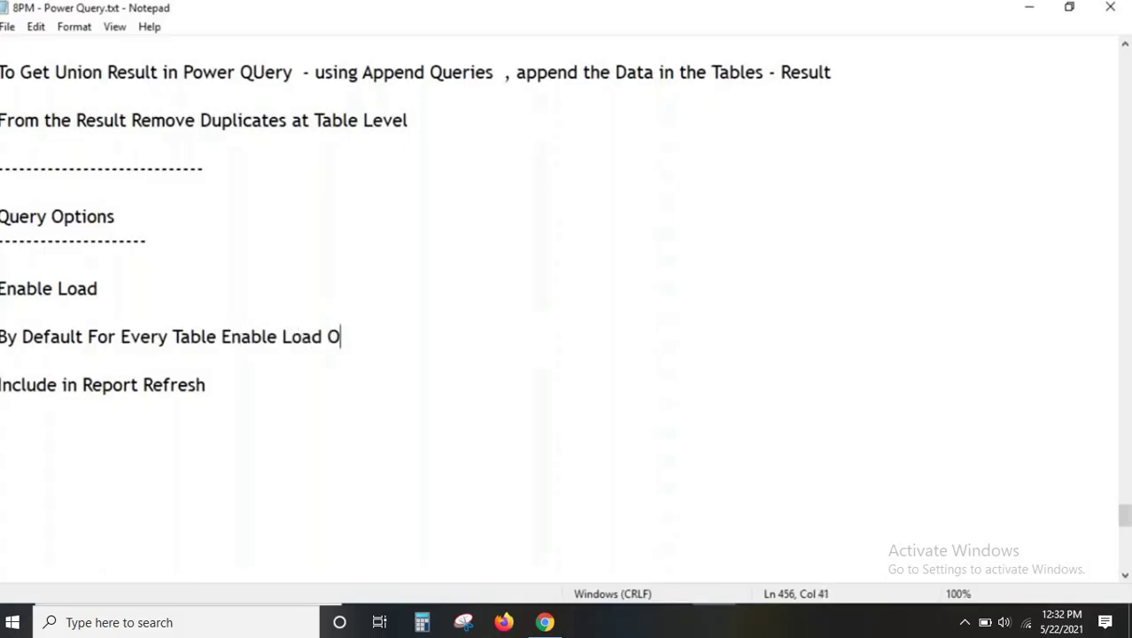
pyautogui.write('ption i')
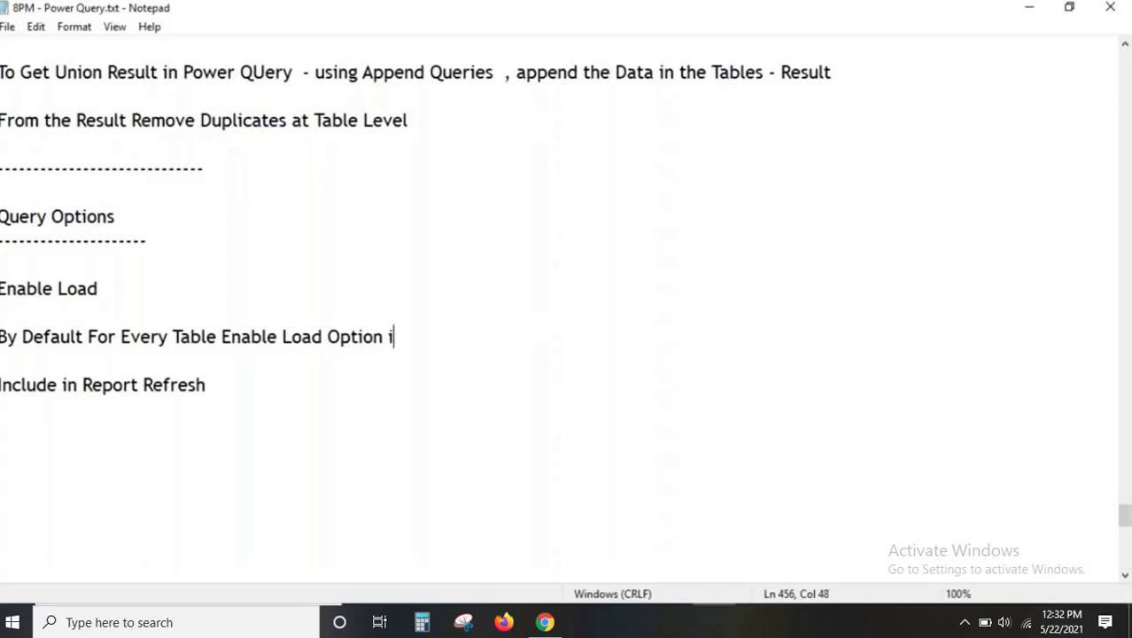
pyautogui.write('s Checked')
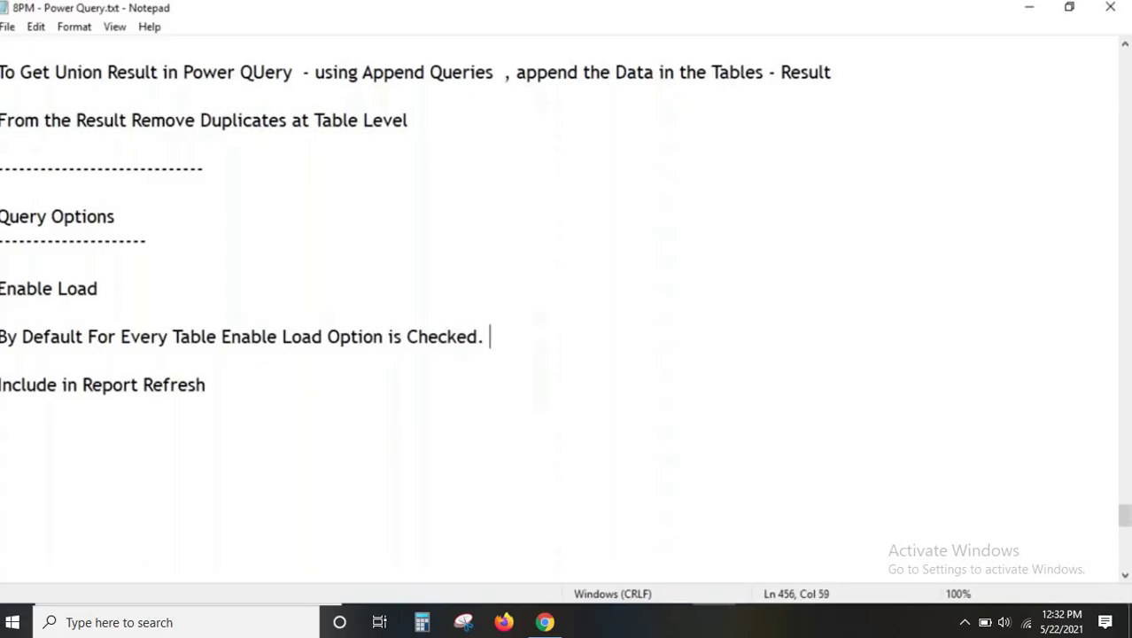
# Continue the Enable Load note with "When Enable Load option is Checked that Table will Load into Power Pivot."
pyautogui.write('. When')
pyautogui.moveTo(2, 289); pyautogui.dragTo(115, 288)
pyautogui.hotkey('ctrl', 'c')
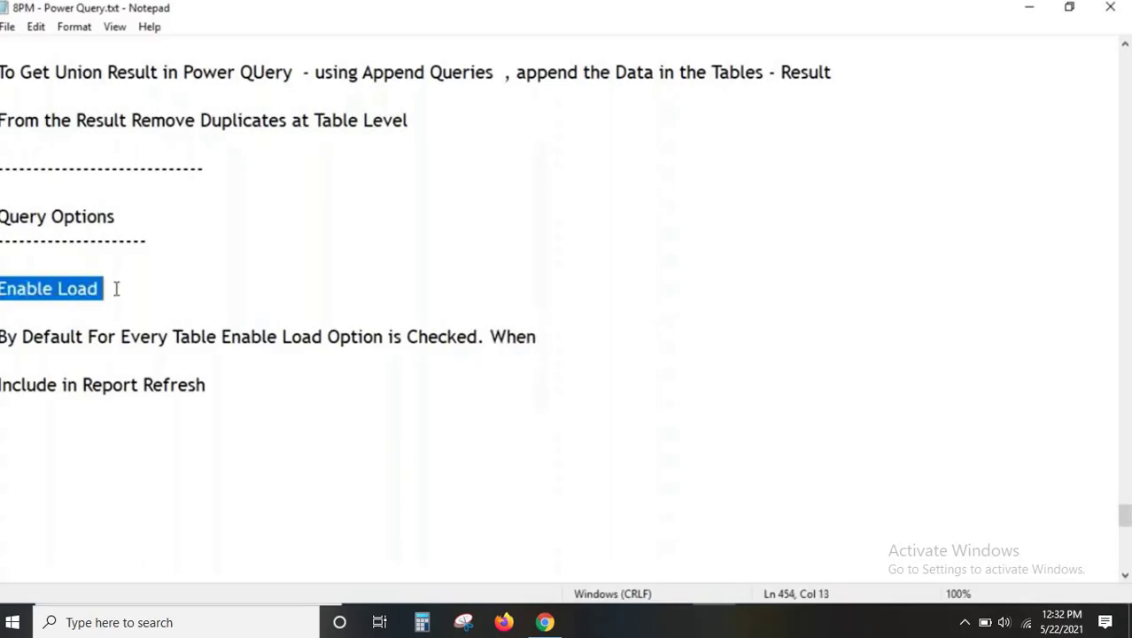
pyautogui.click(571, 340)
pyautogui.hotkey('ctrl', 'v')
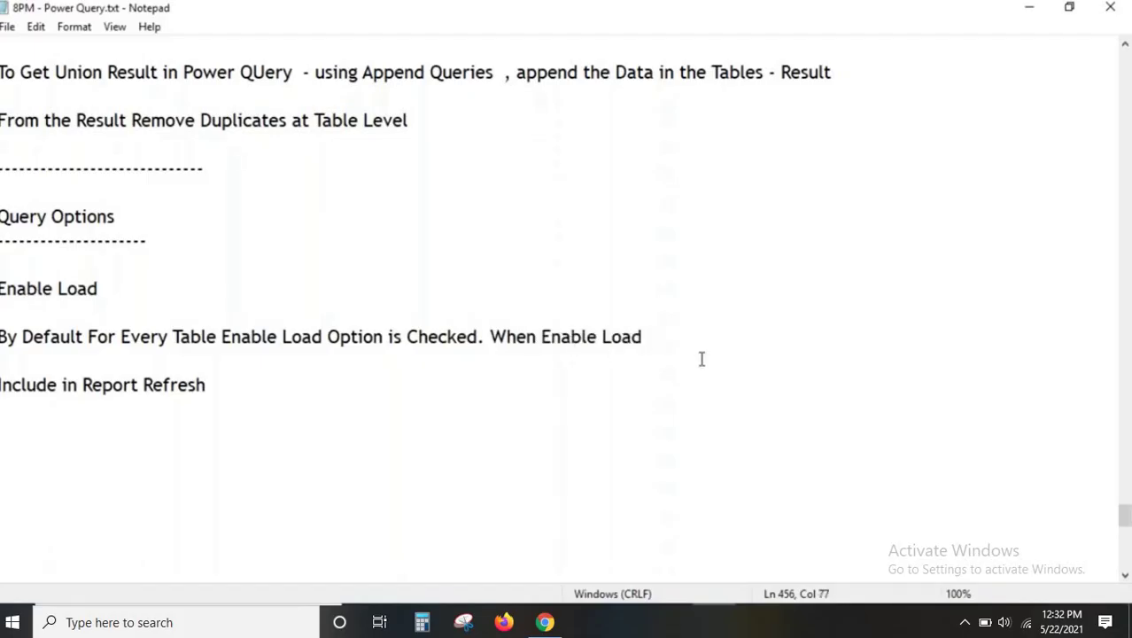
pyautogui.write('option is ')
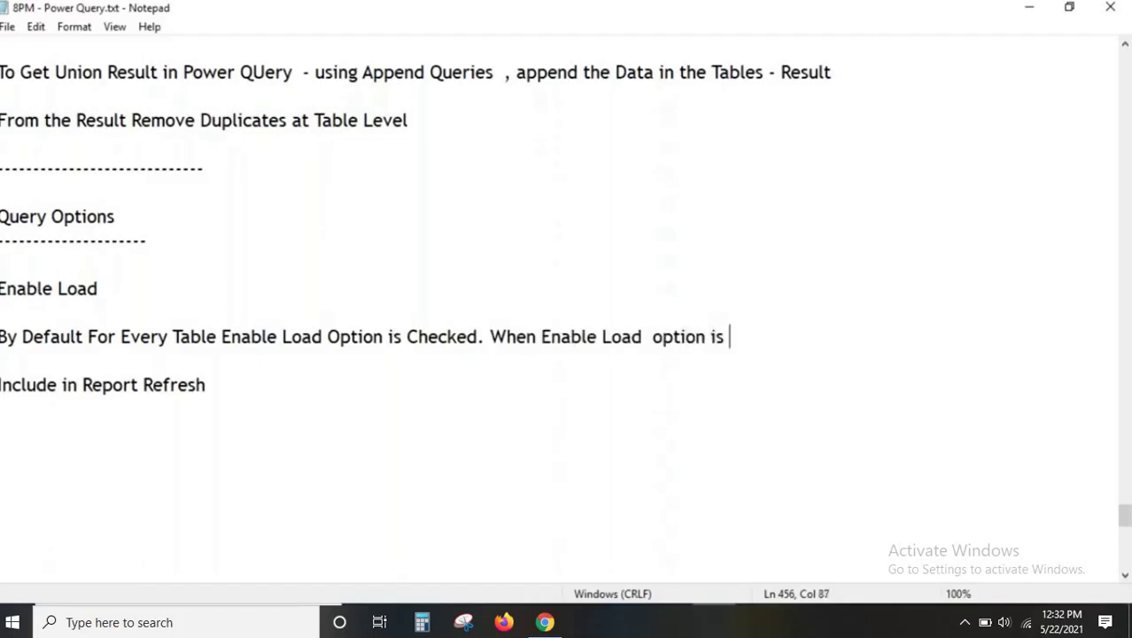
pyautogui.write('Checked ')
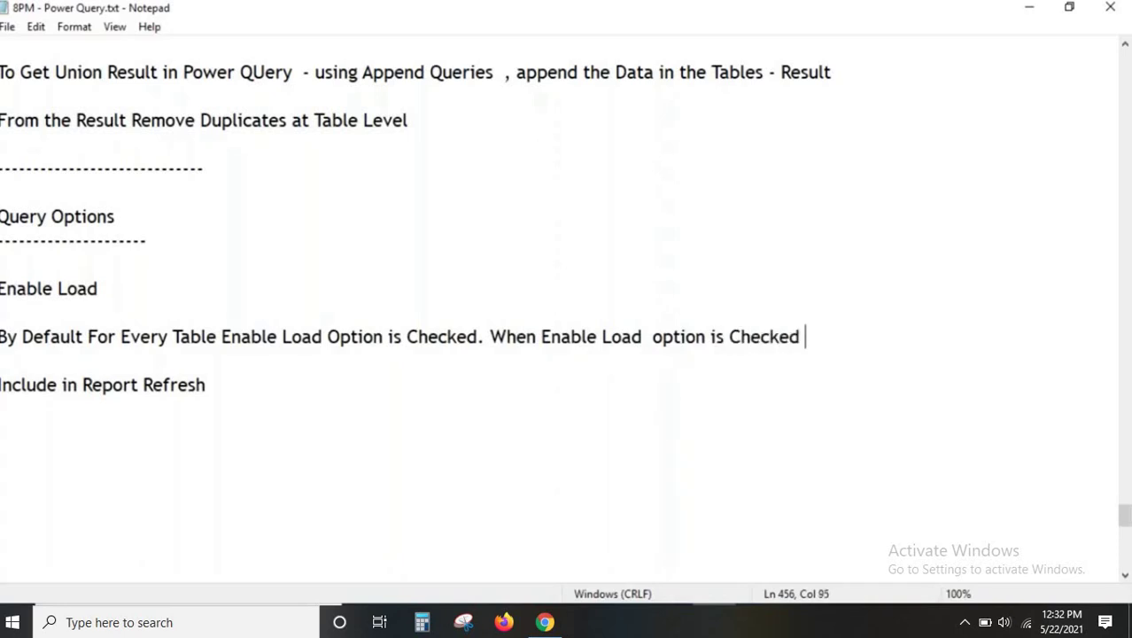
pyautogui.write('that Table ')
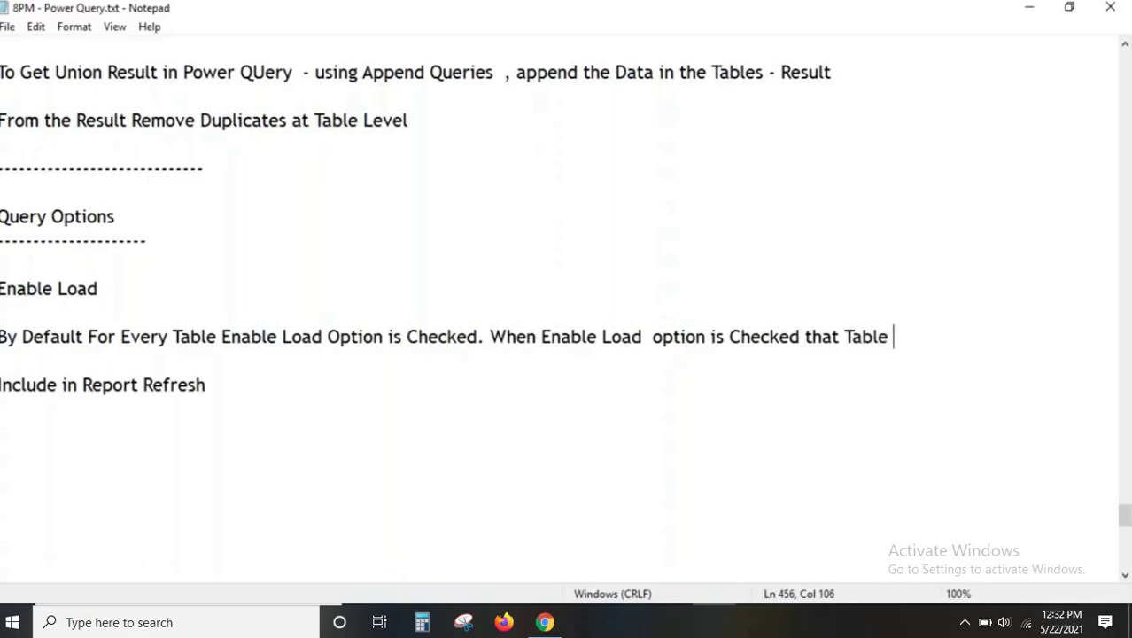
pyautogui.write('will Load ')
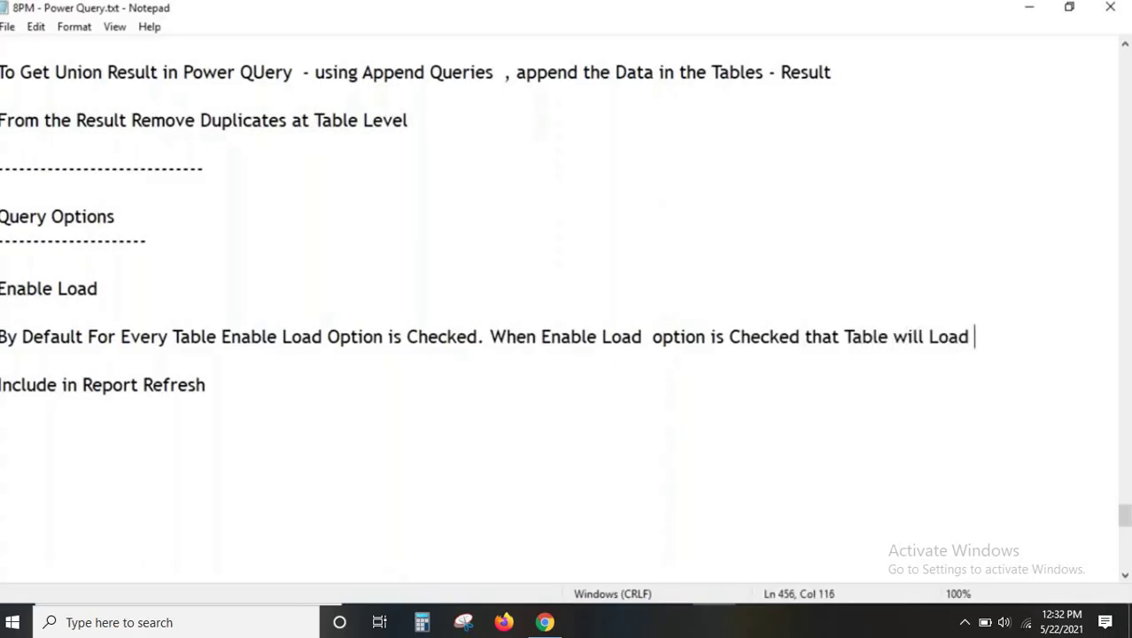
pyautogui.write('into Pow')
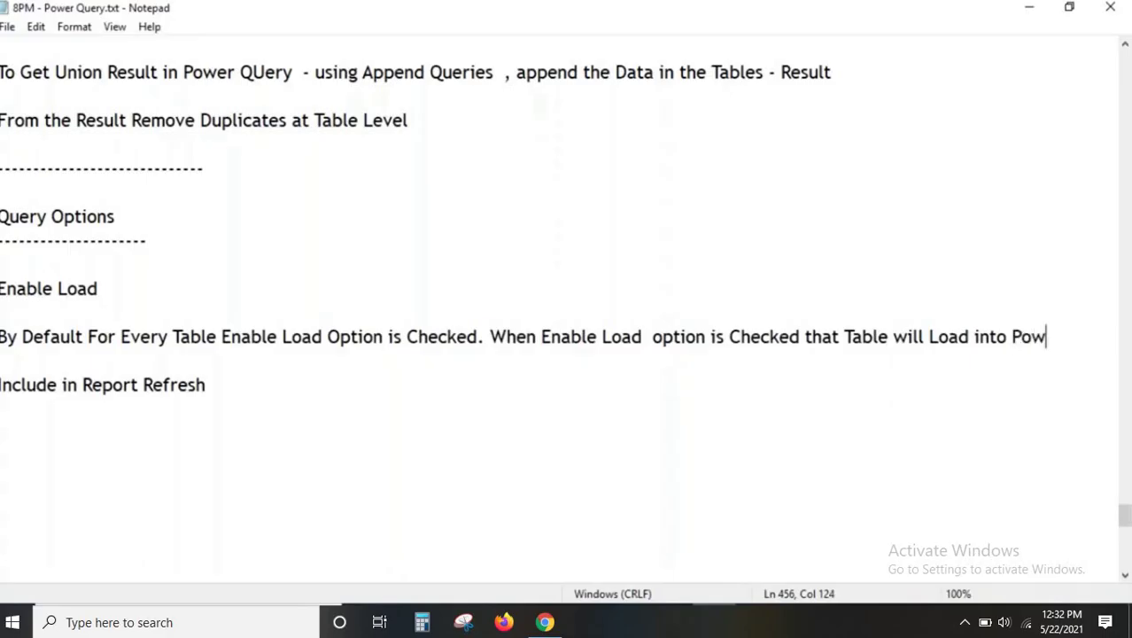
pyautogui.write('er Pivot')
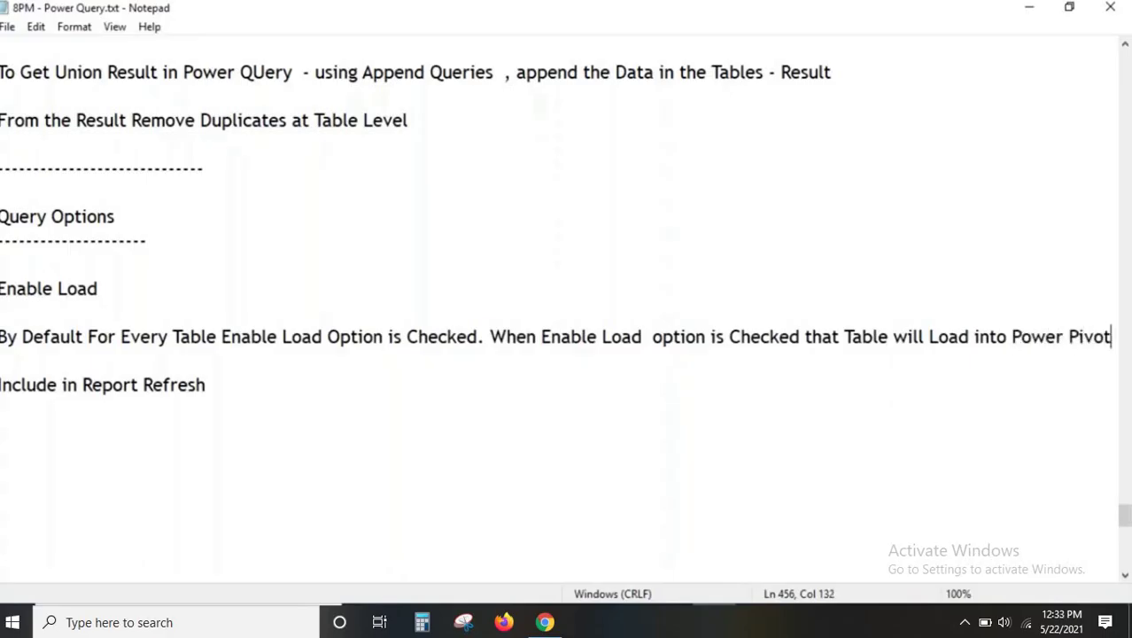
pyautogui.write('.')
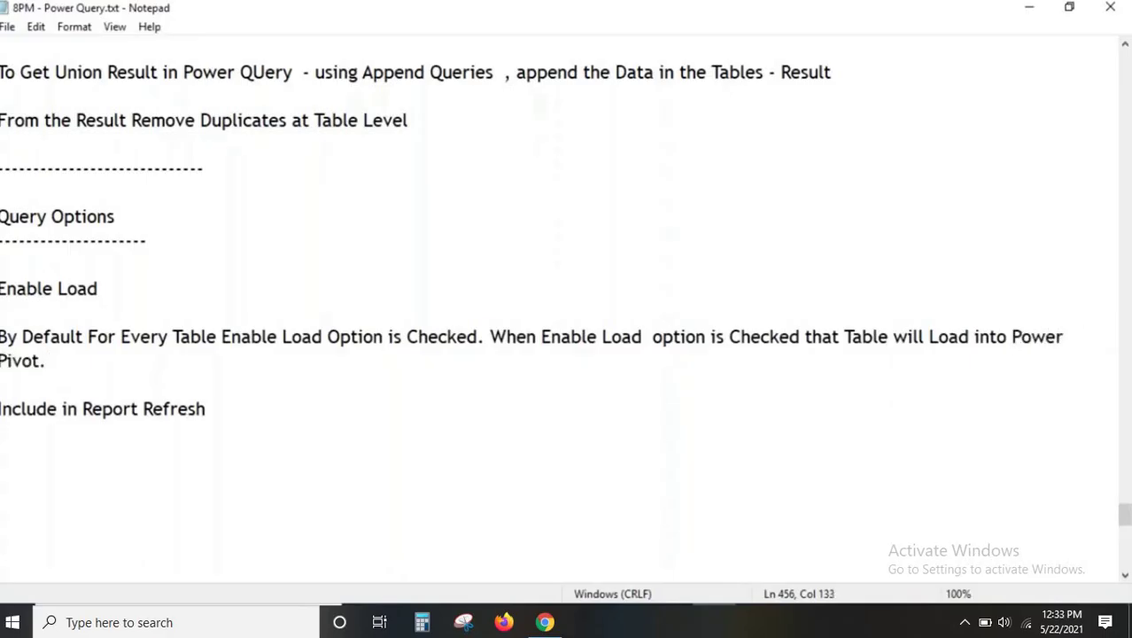
# Add a new paragraph to the Enable Load note reading "For Some Reasons if You Don't want to Laod the Table into Power Pivot"
pyautogui.press('Return')
pyautogui.press('Return')
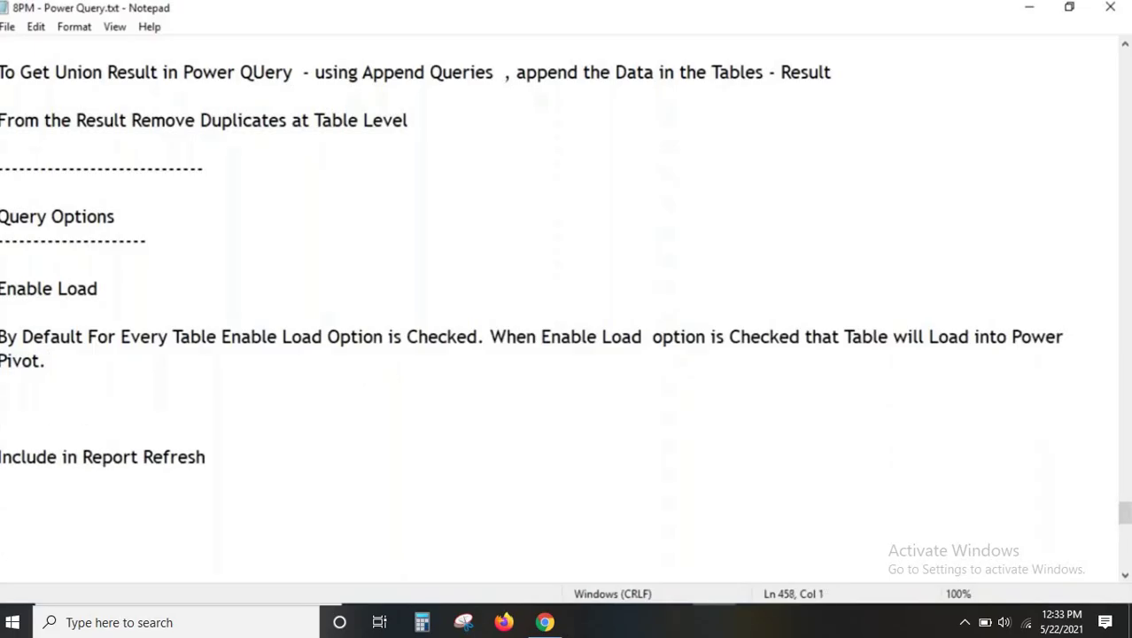
pyautogui.write('For Some Re')
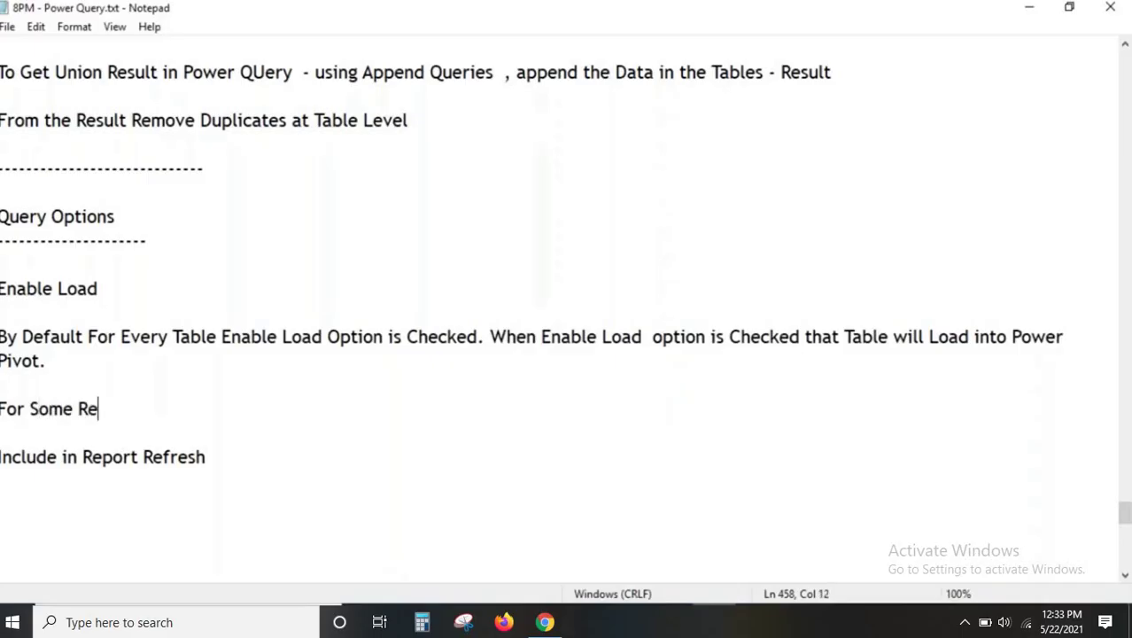
pyautogui.write('asons if You')
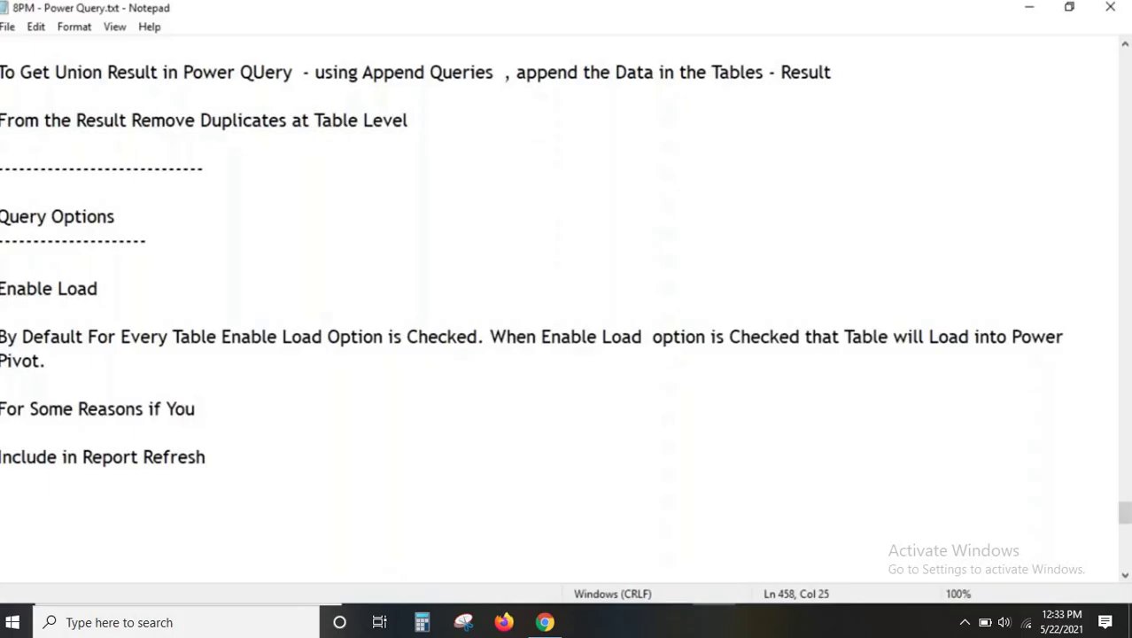
pyautogui.write(" Don't wan")
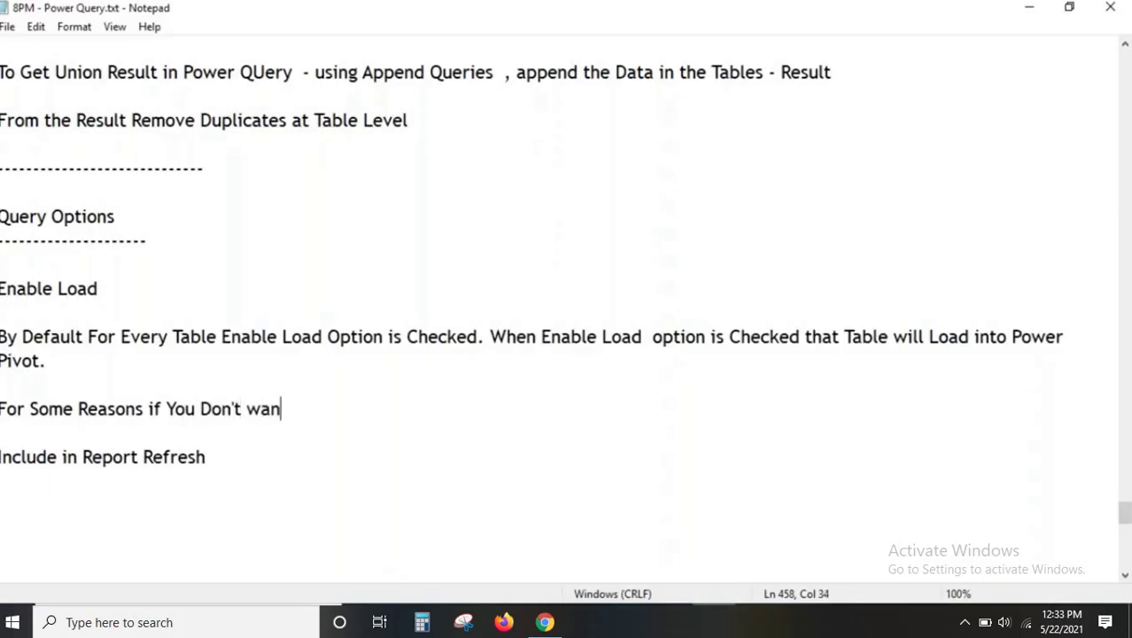
pyautogui.write('t to Laod ')
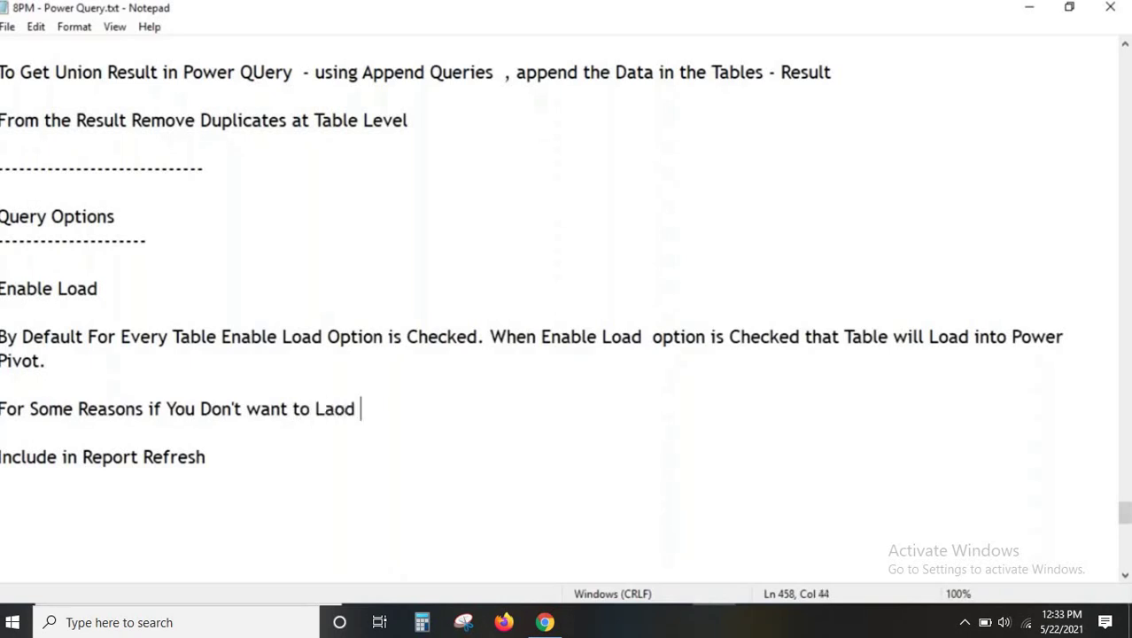
pyautogui.write('the Table ')
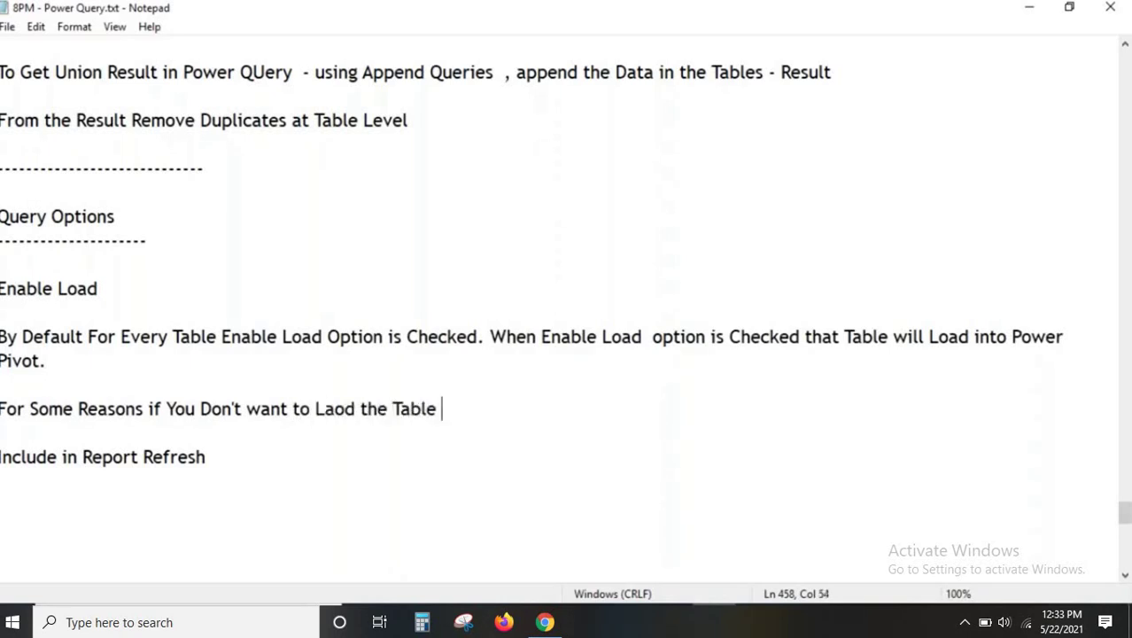
pyautogui.write('into P')
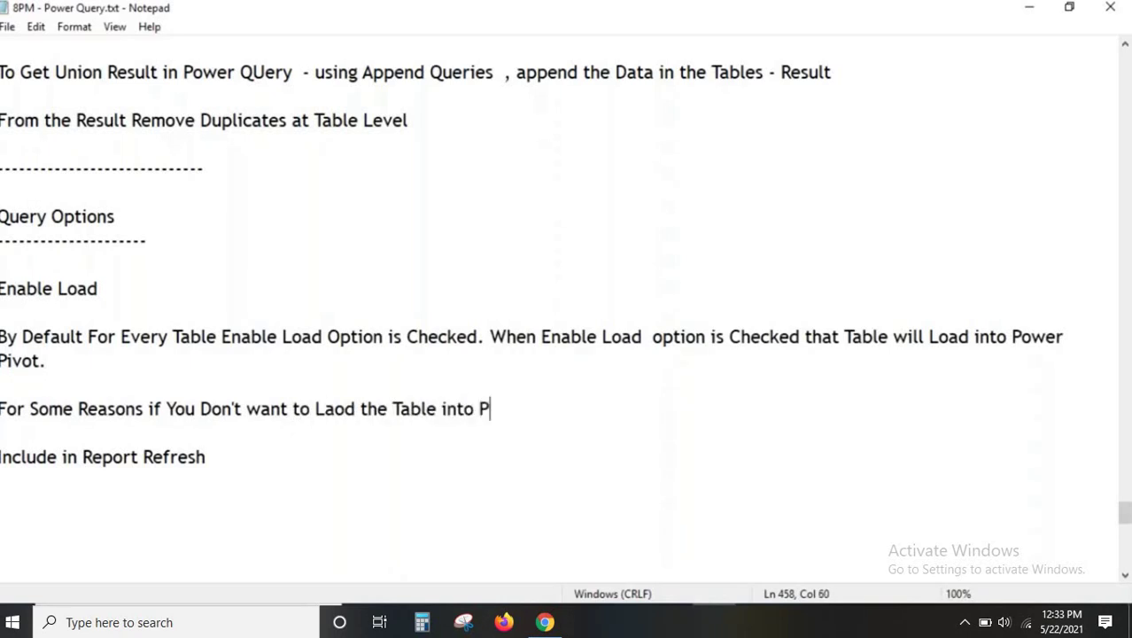
pyautogui.write('ower Pivot')
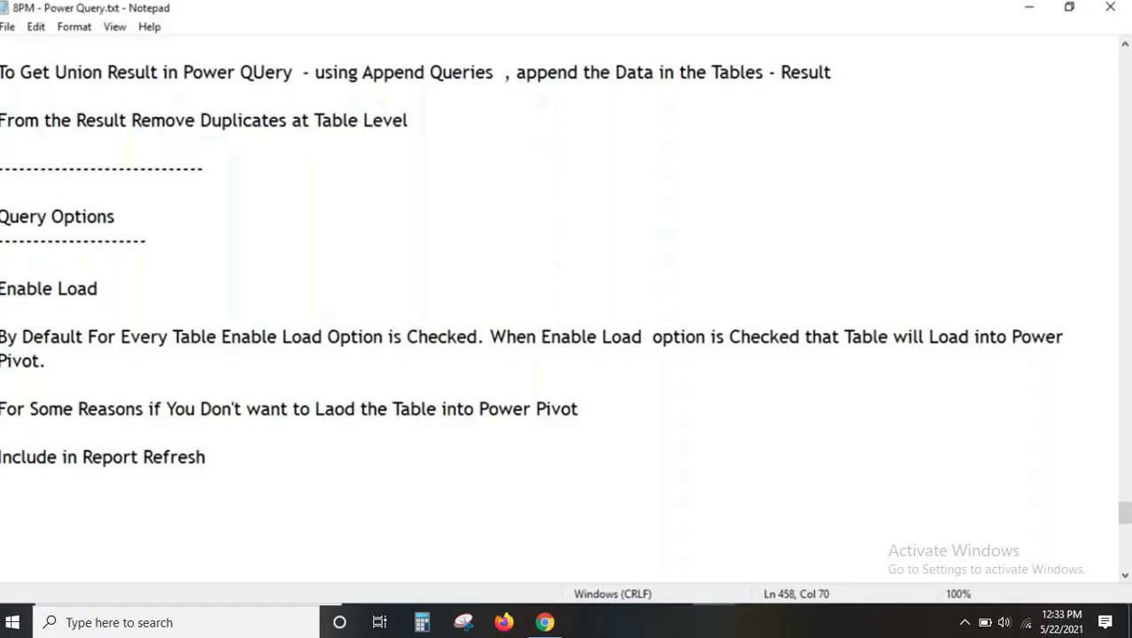
# End that sentence with a full stop and continue the paragraph with "Go and Uncheck Enable Load Option."
pyautogui.write('. Go and Unc')
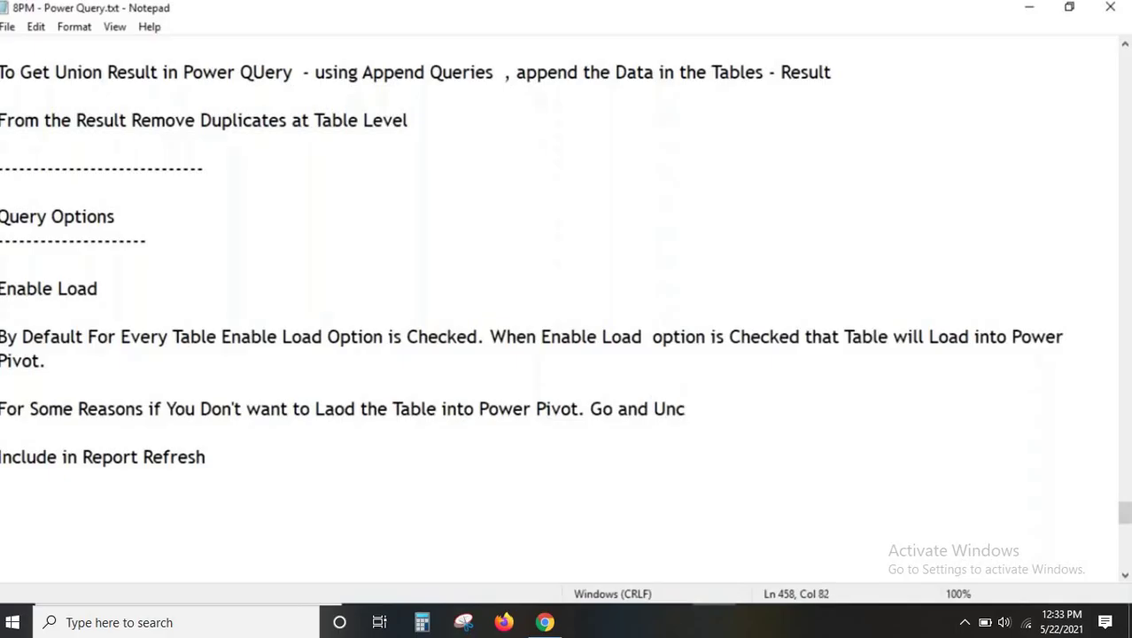
pyautogui.write('heck Enable Load ')
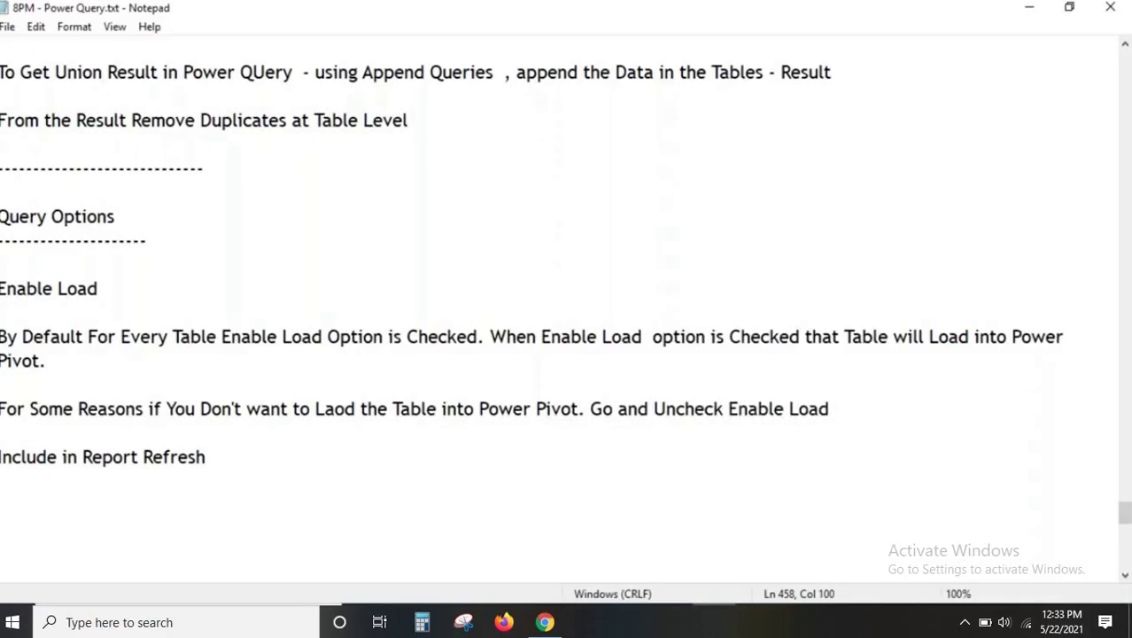
pyautogui.write(' Option.')
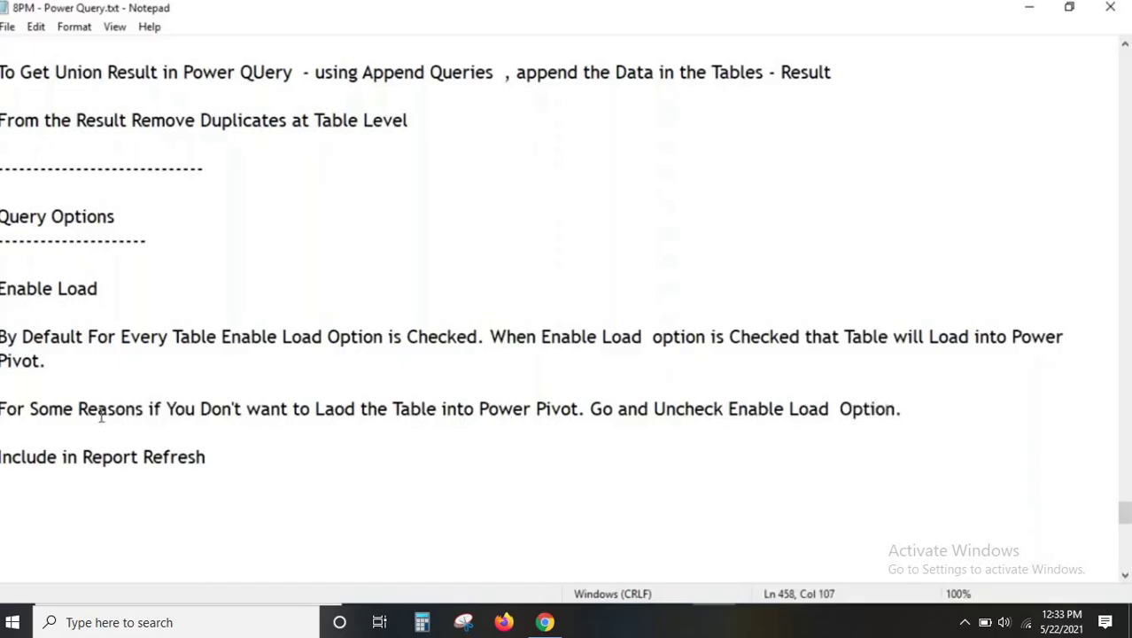
# Correct the misspelled word "Laod" to "Load" in the new Enable Load paragraph
pyautogui.moveTo(281, 410); pyautogui.dragTo(431, 416)
pyautogui.click(380, 418)
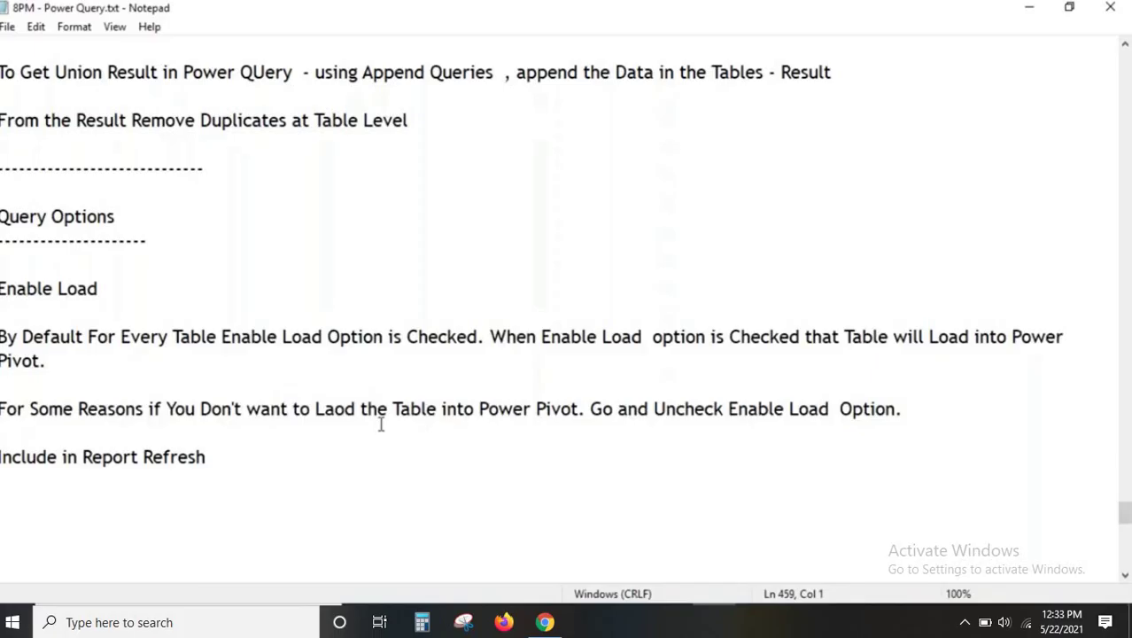
pyautogui.click(332, 412)
pyautogui.press('BackSpace')
pyautogui.click(334, 410)
pyautogui.write('a')
pyautogui.moveTo(523, 408); pyautogui.dragTo(629, 410)
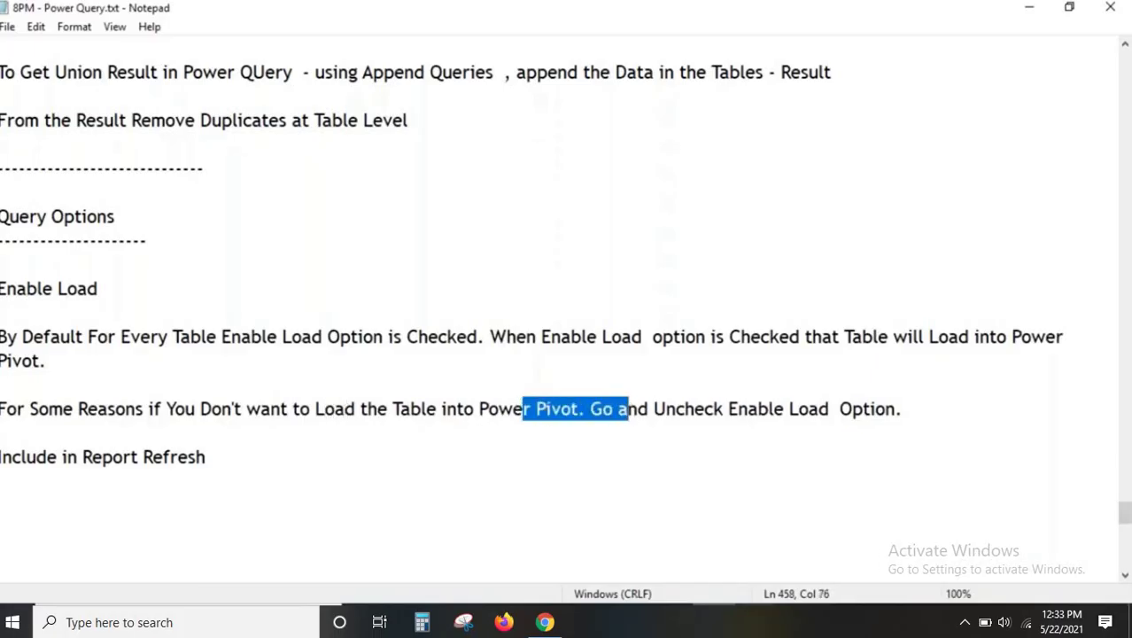
# Switch to the Power Query Editor and try to turn off Enable load for the Emp query
pyautogui.click(848, 560)
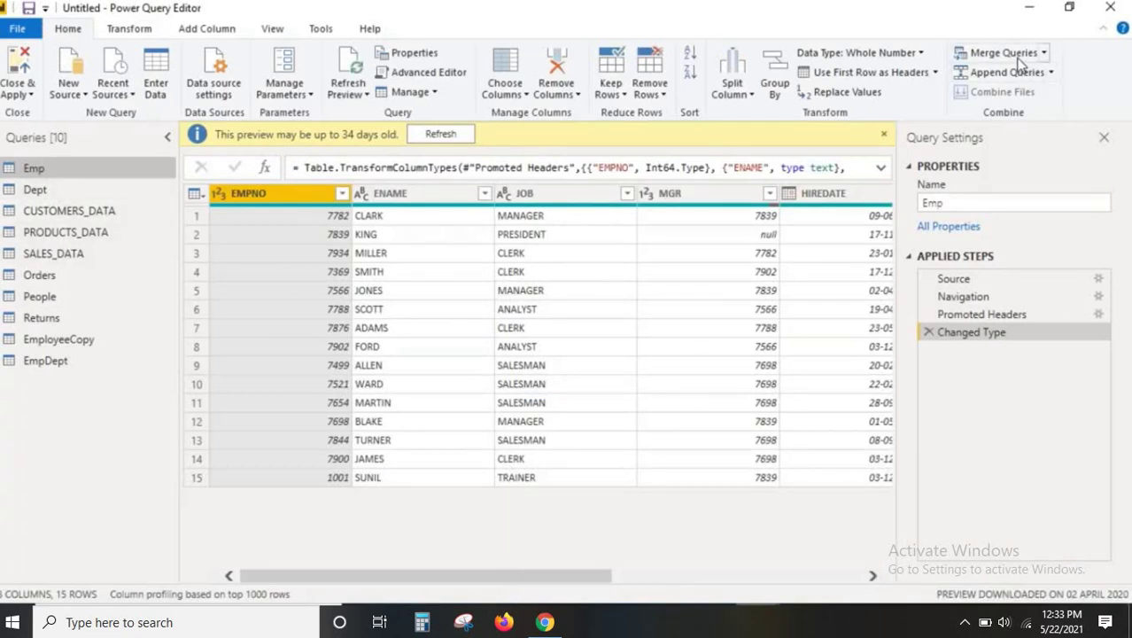
pyautogui.click(38, 190)
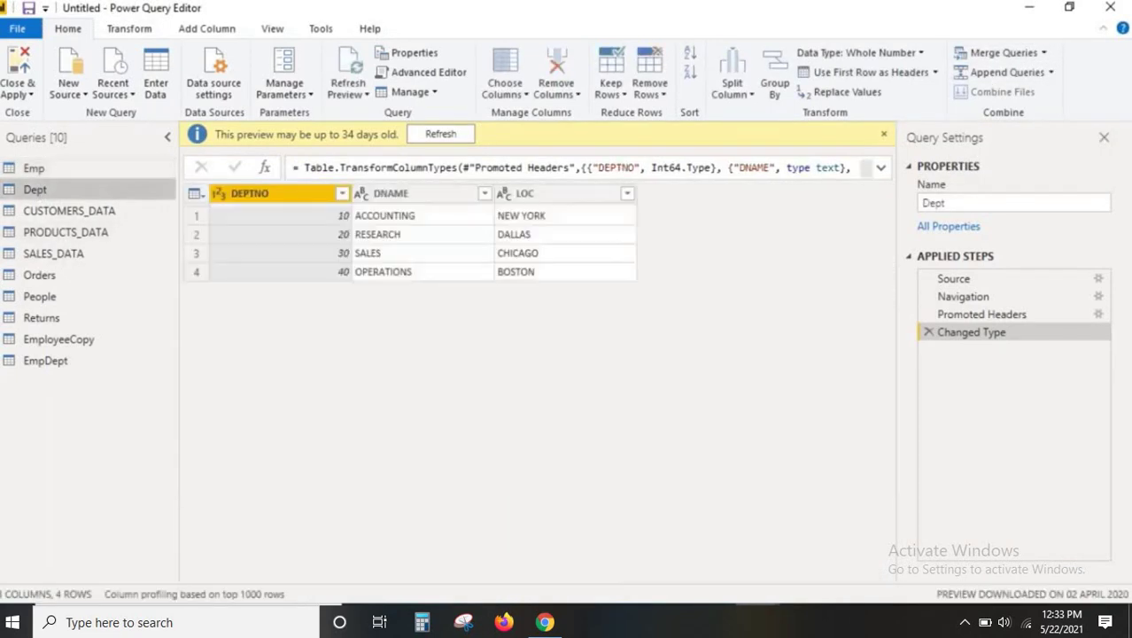
pyautogui.click(38, 177)
pyautogui.click(39, 184)
pyautogui.click(44, 174)
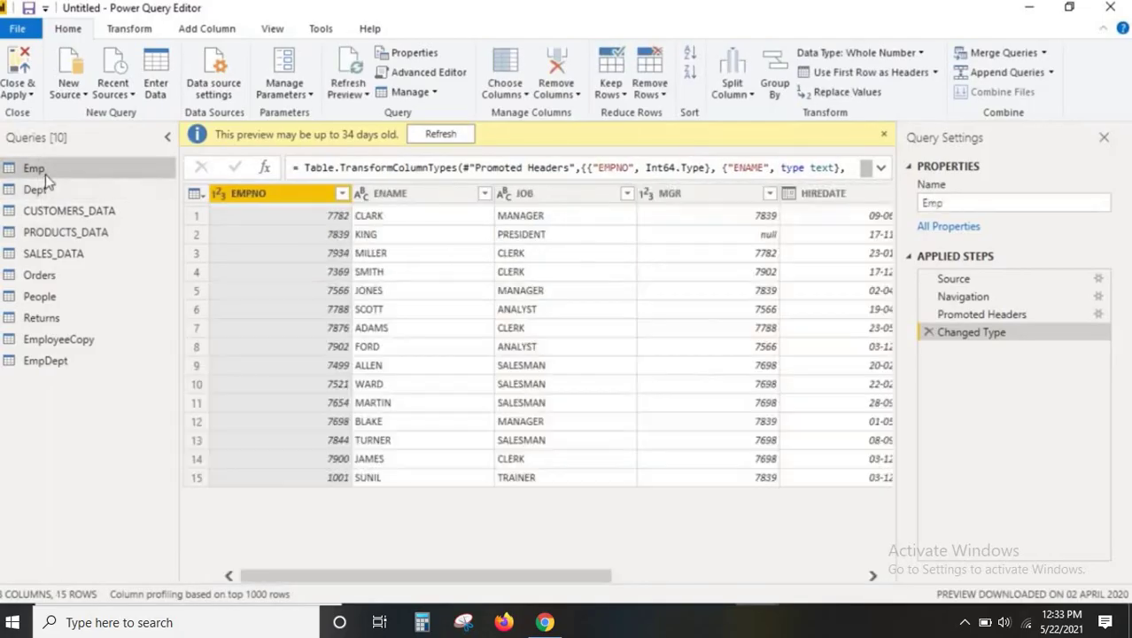
pyautogui.rightClick(46, 174)
pyautogui.click(86, 274)
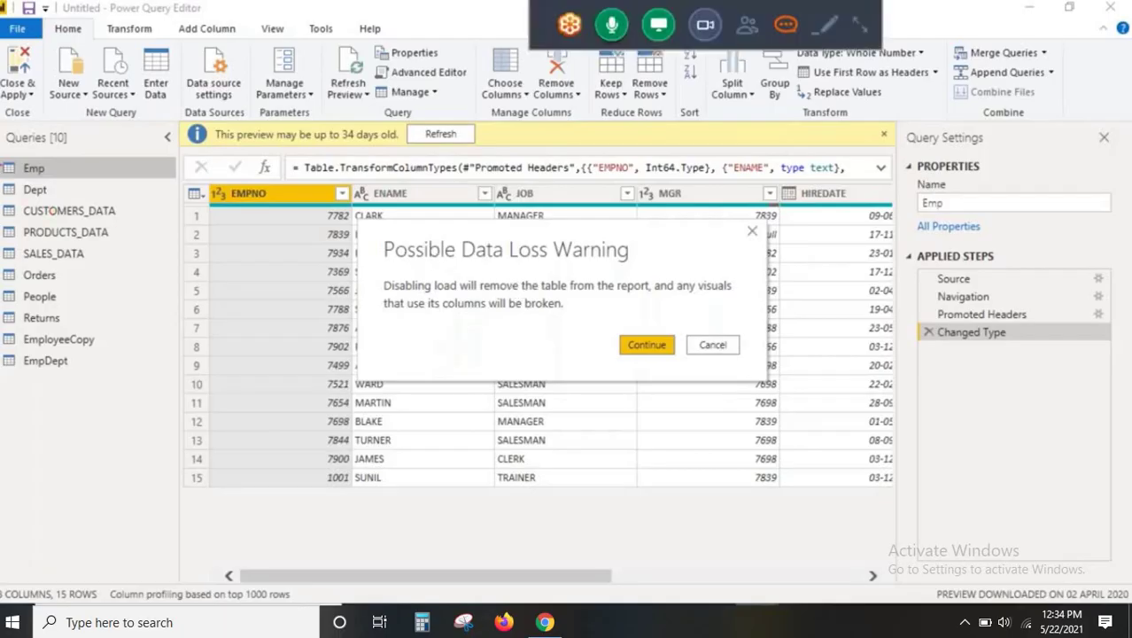
# Examine the data loss warning for disabling the Emp query's load and cancel the change
pyautogui.moveTo(2, 158); pyautogui.dragTo(66, 181)
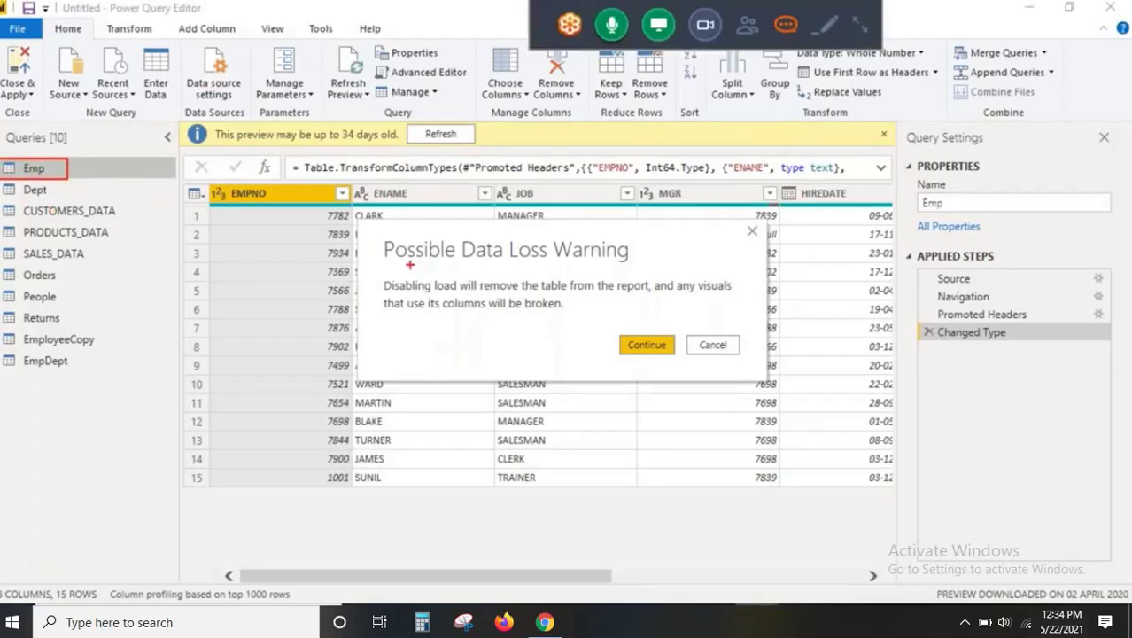
pyautogui.moveTo(410, 264); pyautogui.dragTo(627, 256)
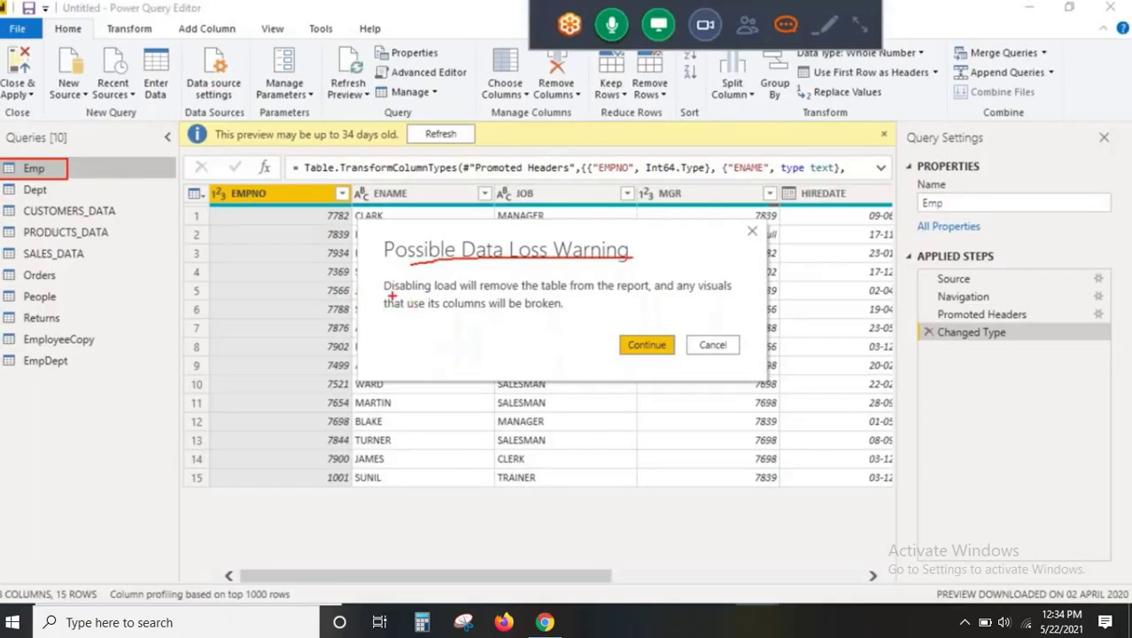
pyautogui.moveTo(389, 298)
pyautogui.mouseDown()
pyautogui.moveTo(625, 291)
pyautogui.moveTo(675, 227)
pyautogui.mouseUp()
pyautogui.moveTo(31, 190); pyautogui.dragTo(68, 186)
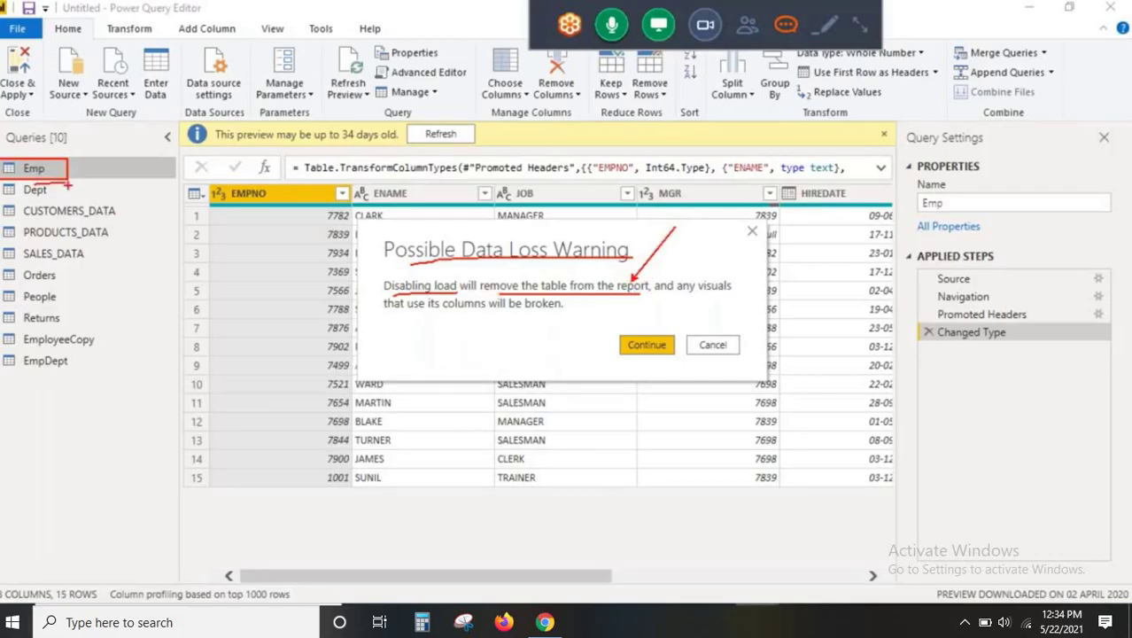
pyautogui.moveTo(674, 295); pyautogui.dragTo(759, 299)
pyautogui.moveTo(386, 309); pyautogui.dragTo(549, 311)
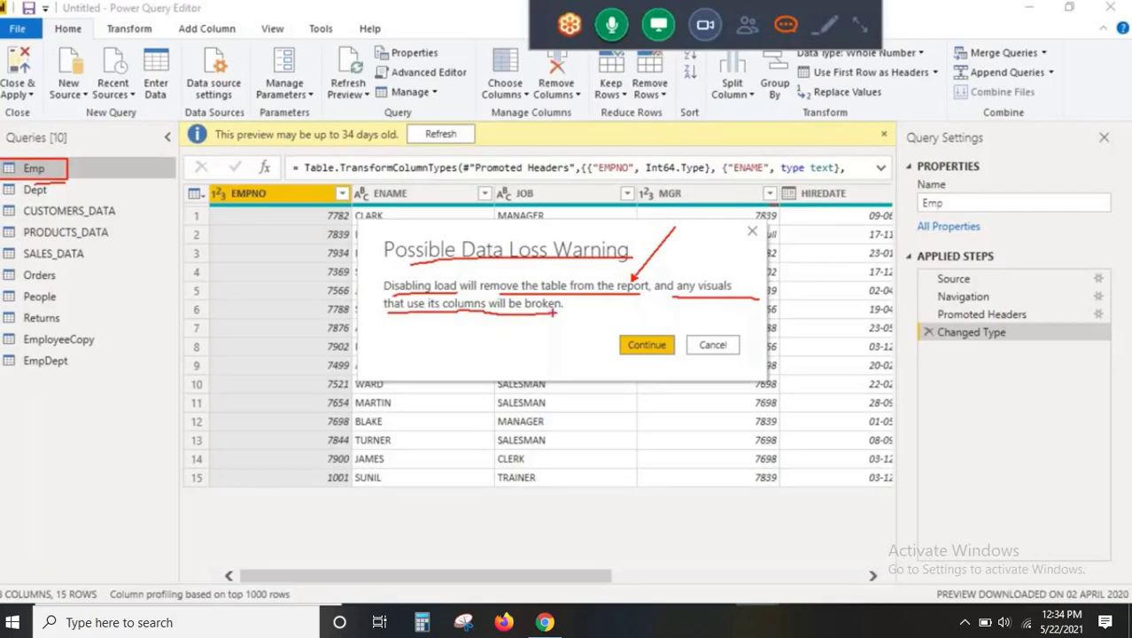
pyautogui.press('Escape')
pyautogui.click(707, 349)
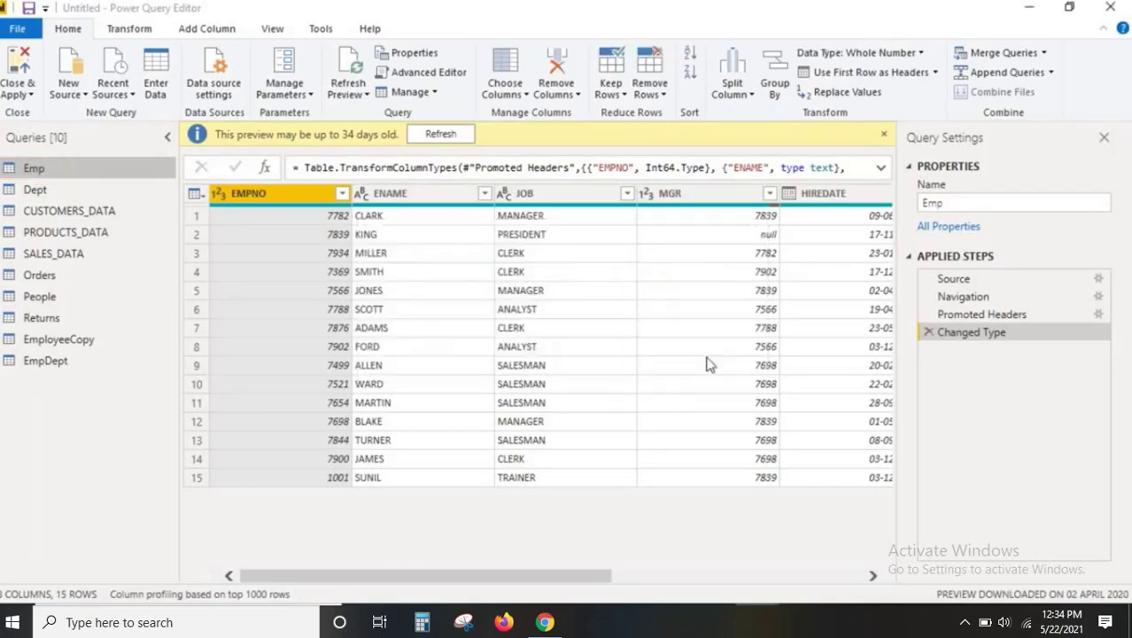
# Switch to the Power BI Desktop report and examine the Dept and Emp tables in relation to visuals on the page
pyautogui.moveTo(757, 619)
pyautogui.click(625, 558)
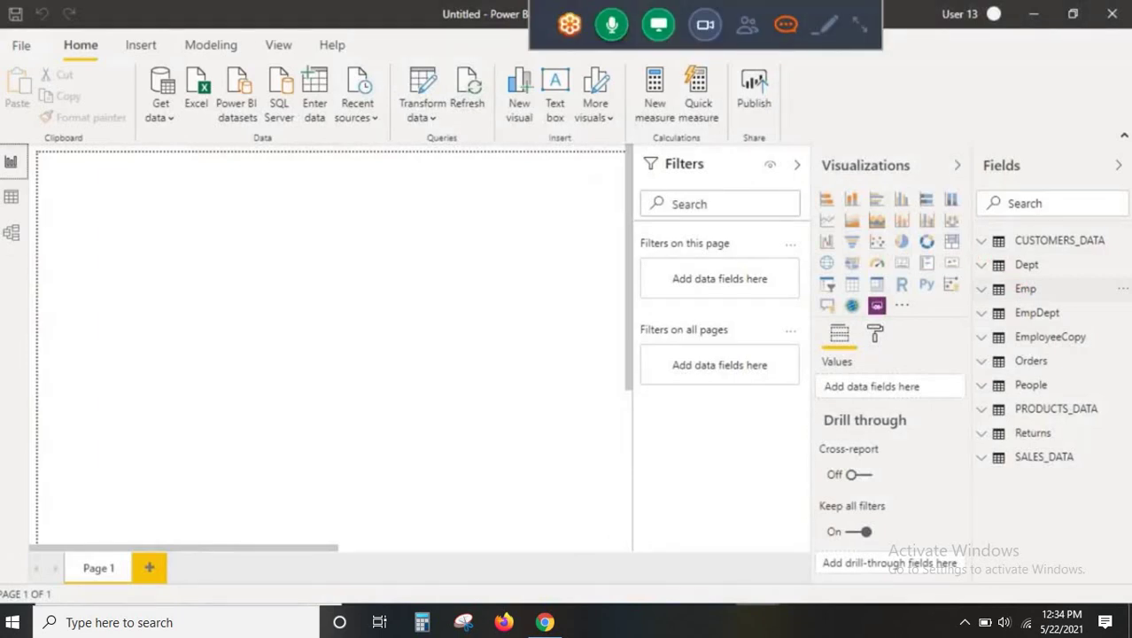
pyautogui.moveTo(972, 258); pyautogui.dragTo(1052, 303)
pyautogui.moveTo(72, 180)
pyautogui.mouseDown()
pyautogui.moveTo(214, 289)
pyautogui.moveTo(157, 385)
pyautogui.mouseUp()
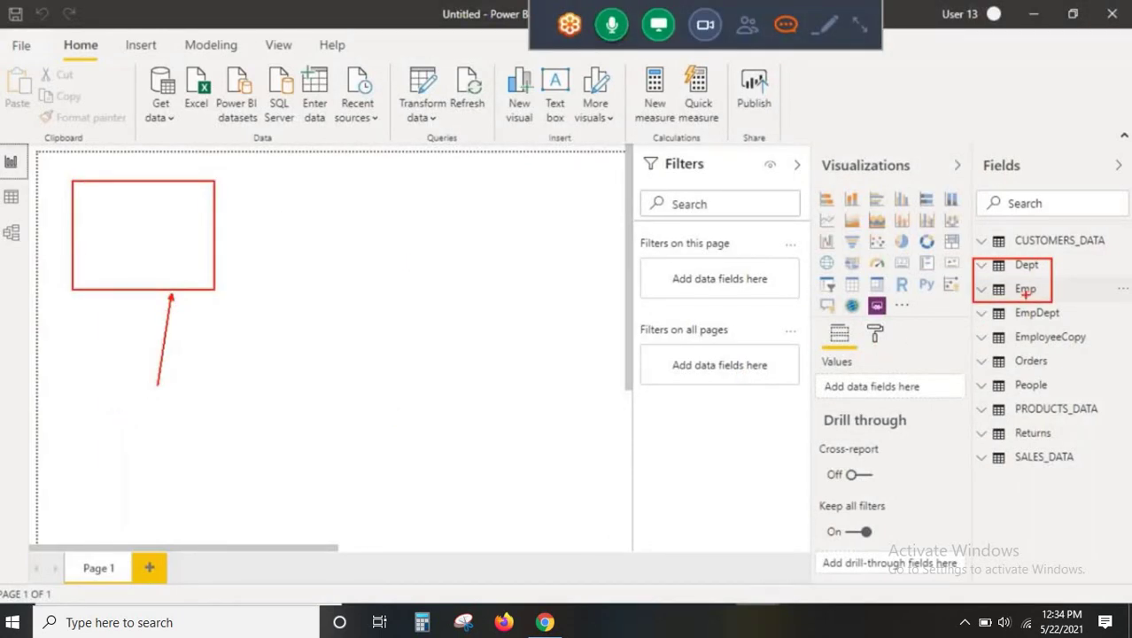
pyautogui.moveTo(215, 252); pyautogui.dragTo(975, 251)
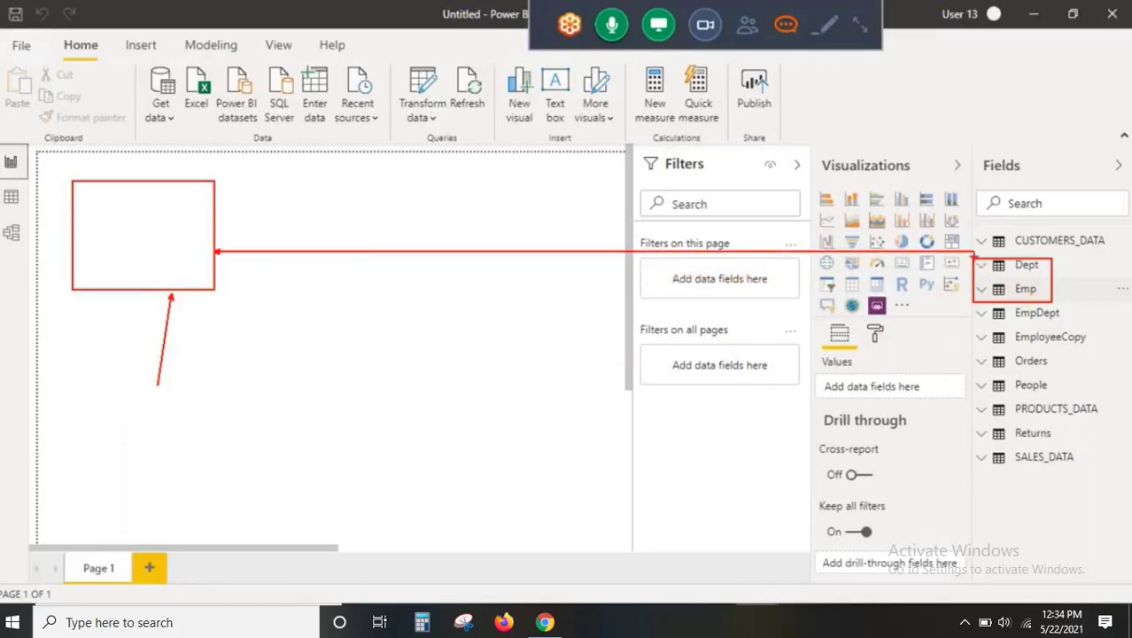
pyautogui.moveTo(108, 206); pyautogui.dragTo(157, 202)
pyautogui.moveTo(990, 276)
pyautogui.mouseDown()
pyautogui.moveTo(1038, 273)
pyautogui.moveTo(1042, 292)
pyautogui.moveTo(987, 300)
pyautogui.moveTo(1053, 292)
pyautogui.moveTo(404, 127)
pyautogui.moveTo(152, 219)
pyautogui.moveTo(226, 251)
pyautogui.mouseUp()
pyautogui.moveTo(228, 179); pyautogui.dragTo(117, 269)
pyautogui.moveTo(108, 178); pyautogui.dragTo(260, 291)
pyautogui.press('Escape')
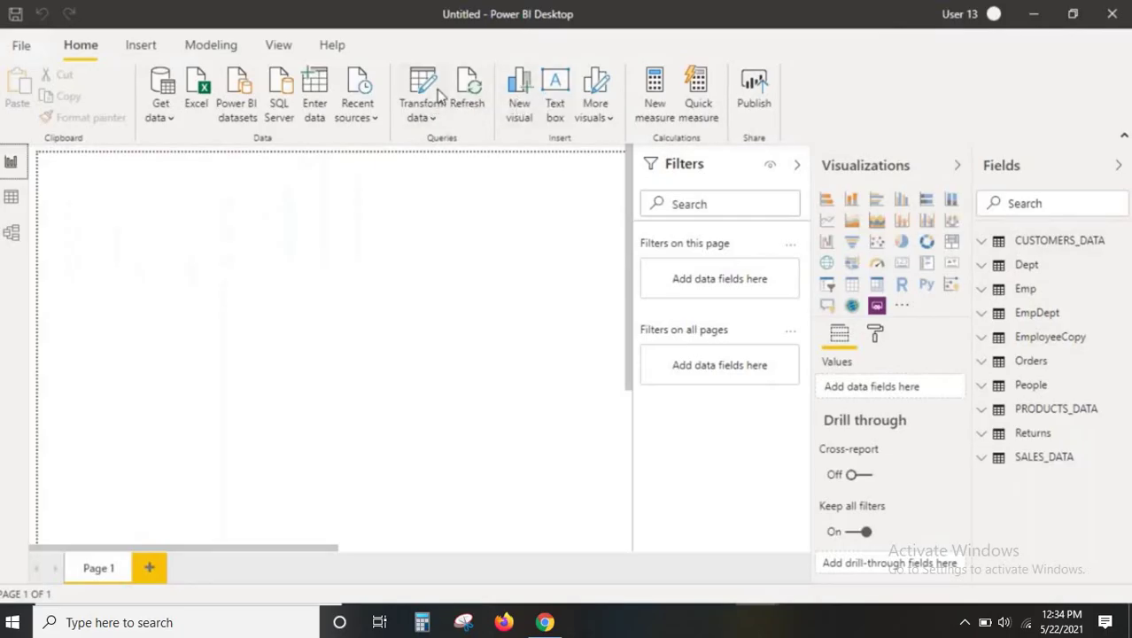
# Reopen the Power Query Editor and turn off Enable load for the Emp query, accepting the possible data loss
pyautogui.click(403, 84)
pyautogui.rightClick(60, 177)
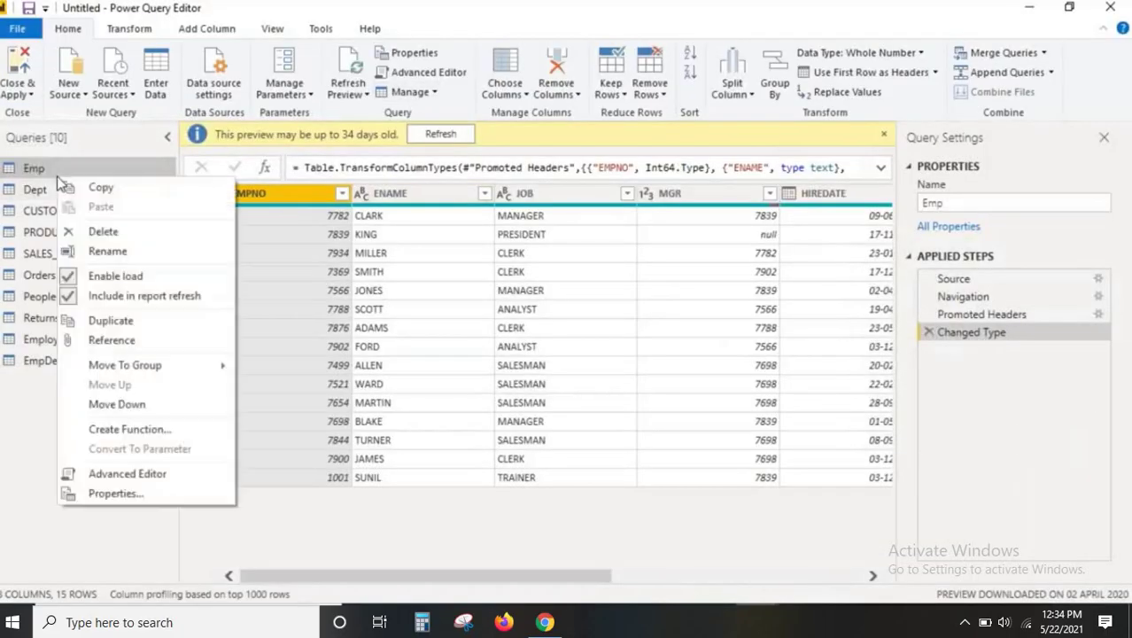
pyautogui.click(104, 278)
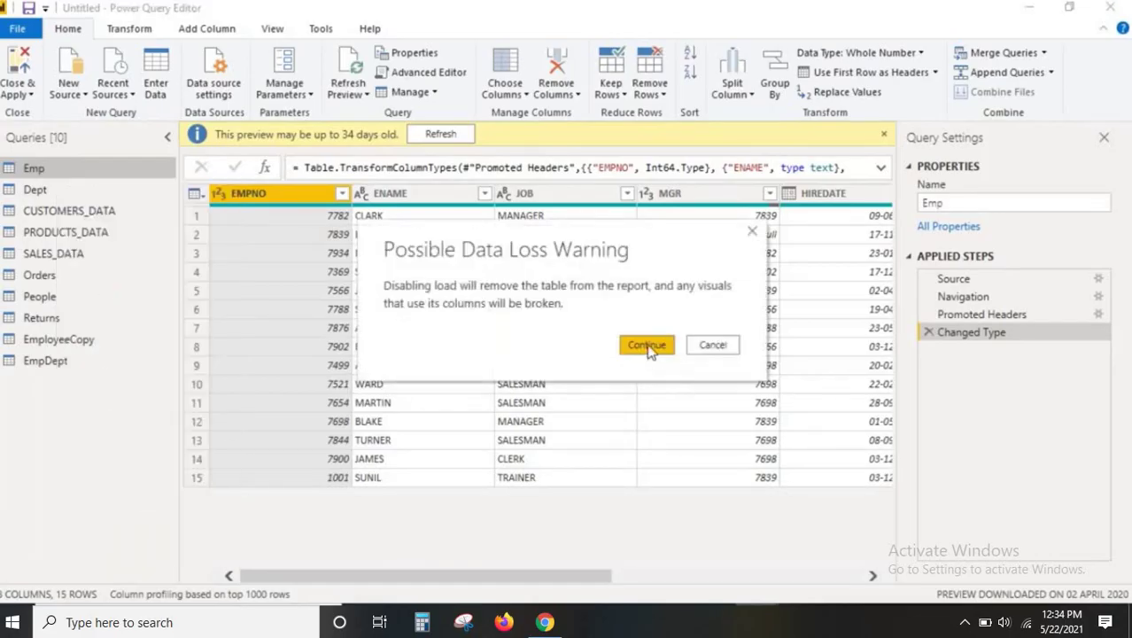
pyautogui.click(649, 348)
# Turn off Enable load for the Dept query, accepting the possible data loss
pyautogui.click(29, 195)
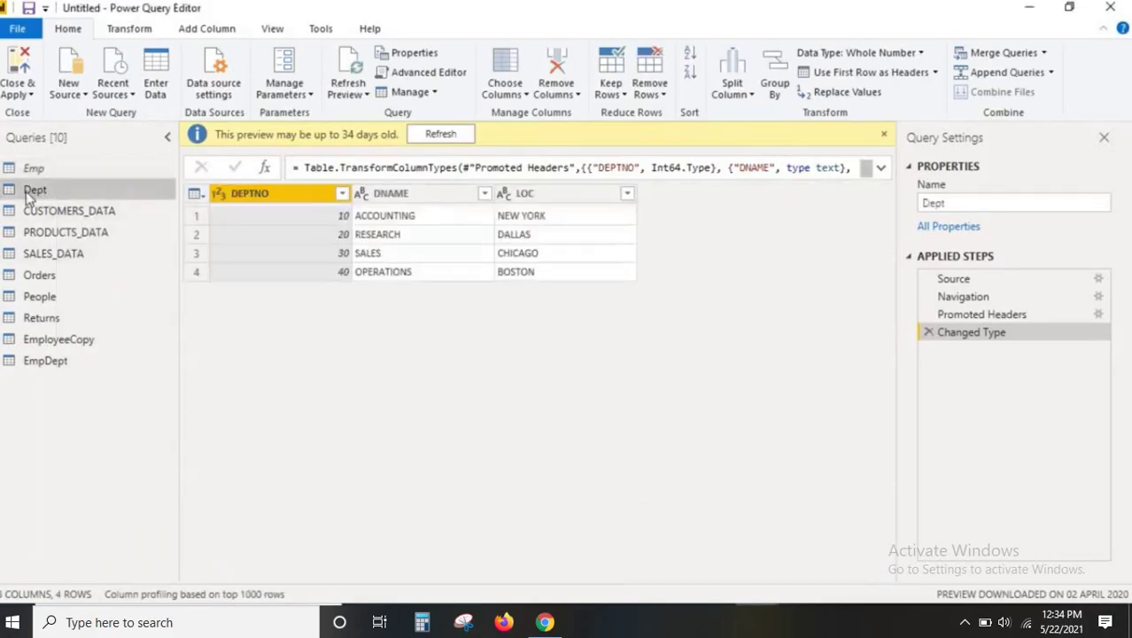
pyautogui.rightClick(42, 189)
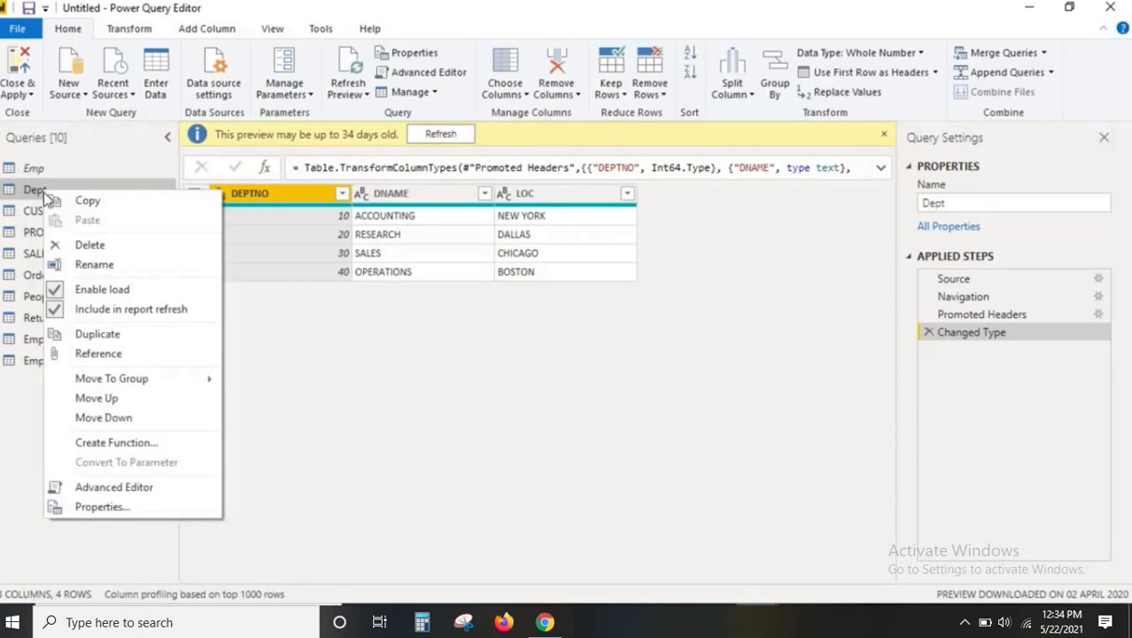
pyautogui.click(93, 288)
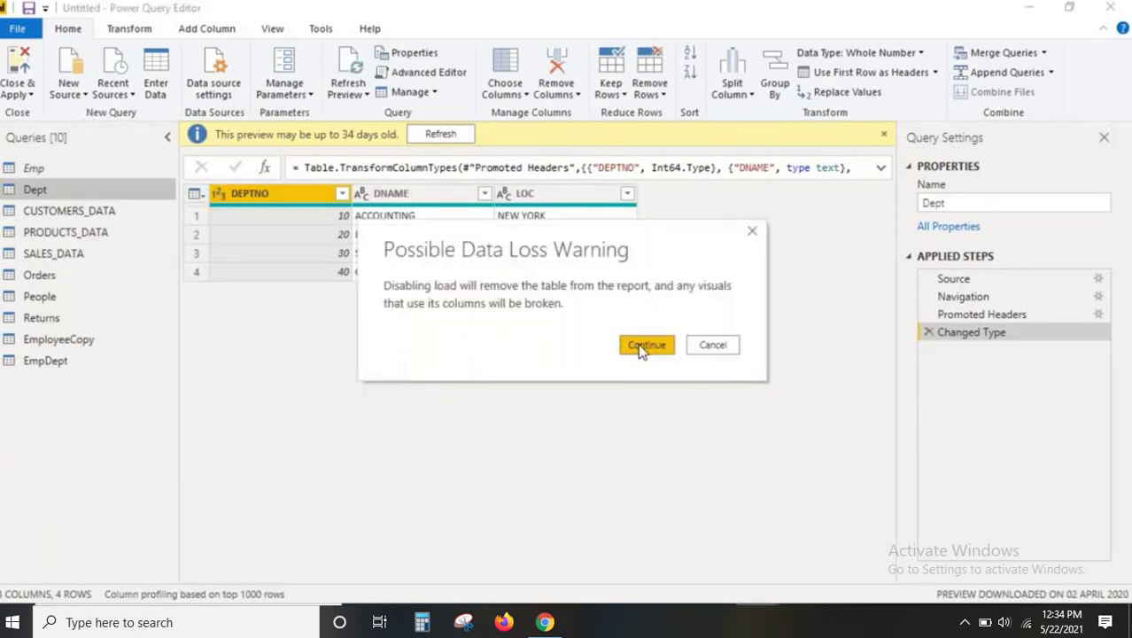
pyautogui.click(646, 345)
# Review the Emp and Dept queries, then close the editor, applying the changes, and check the report's table list for EmpDept
pyautogui.click(49, 172)
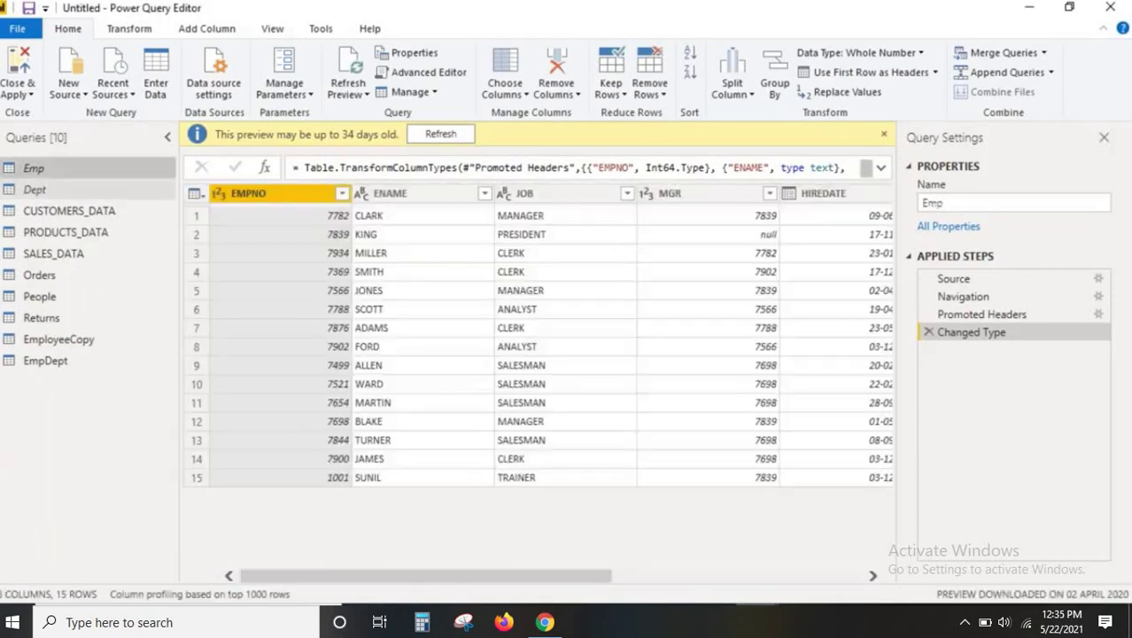
pyautogui.click(37, 189)
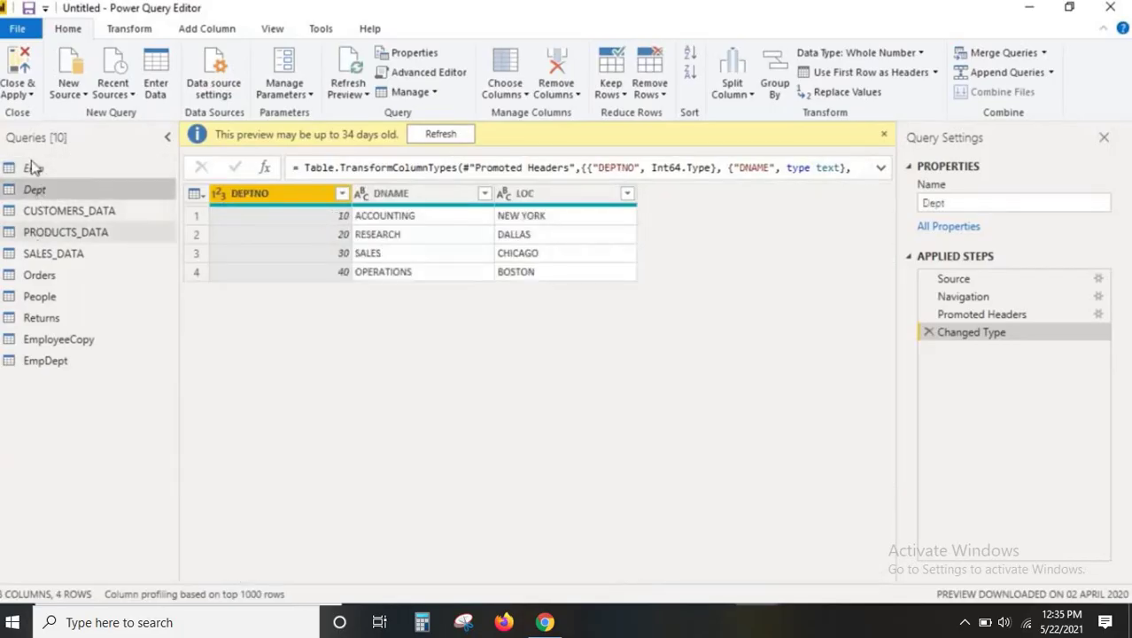
pyautogui.click(16, 67)
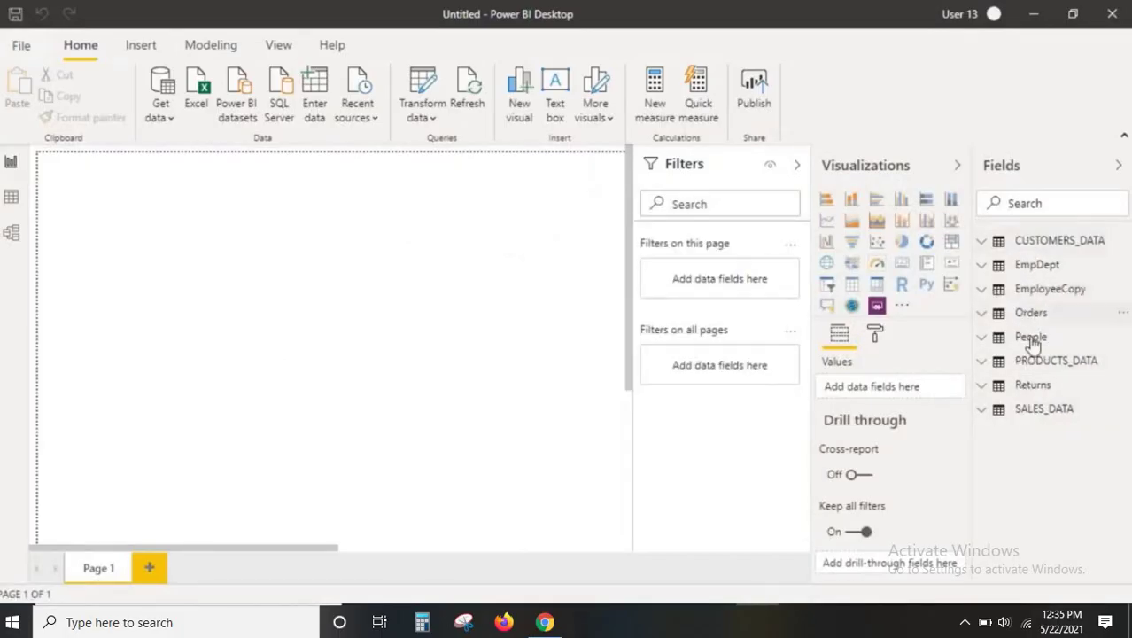
pyautogui.moveTo(1040, 277)
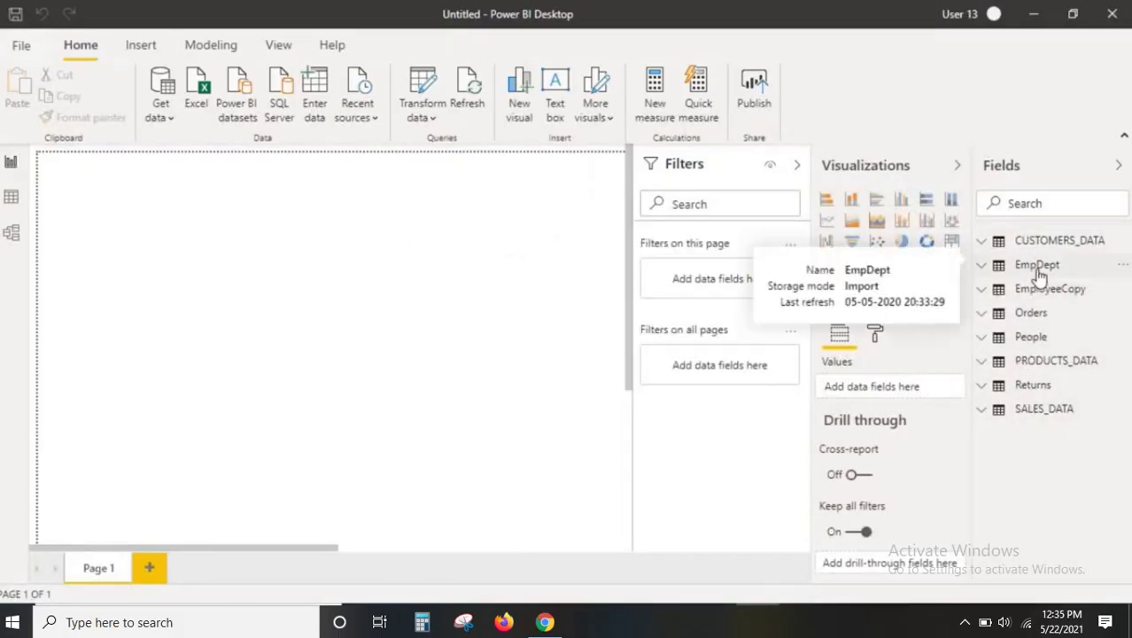
# Check EmpDept in the report's table list, reopen the Power Query Editor and examine the Emp query's load and refresh options
pyautogui.moveTo(973, 254)
pyautogui.mouseDown()
pyautogui.moveTo(991, 272)
pyautogui.moveTo(1073, 277)
pyautogui.mouseUp()
pyautogui.moveTo(950, 325); pyautogui.dragTo(1009, 274)
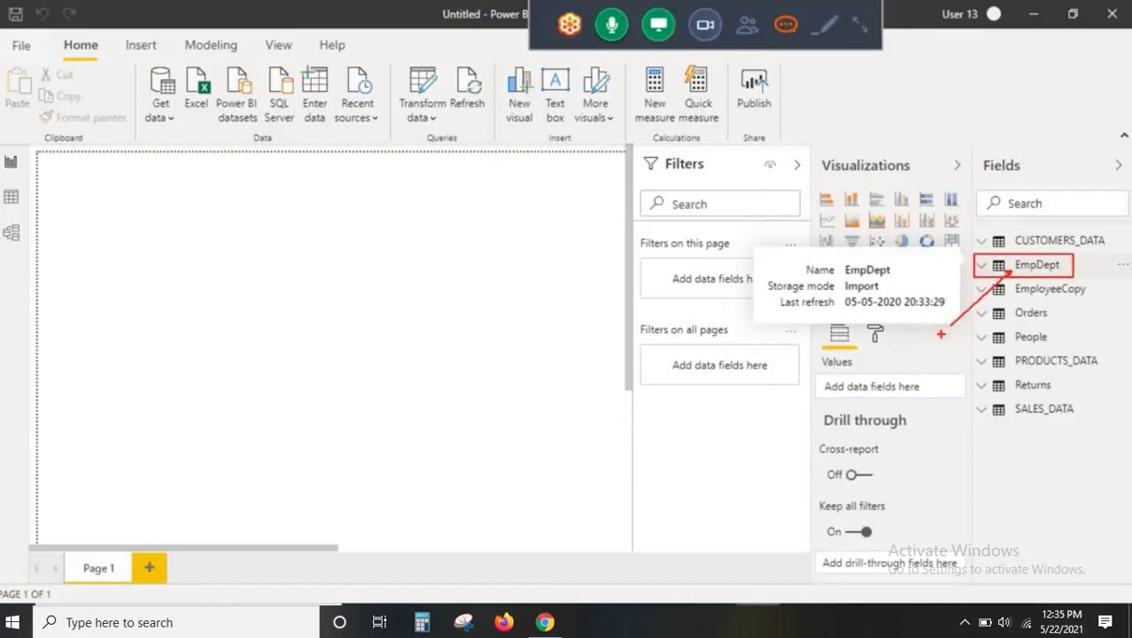
pyautogui.press('Escape')
pyautogui.click(427, 96)
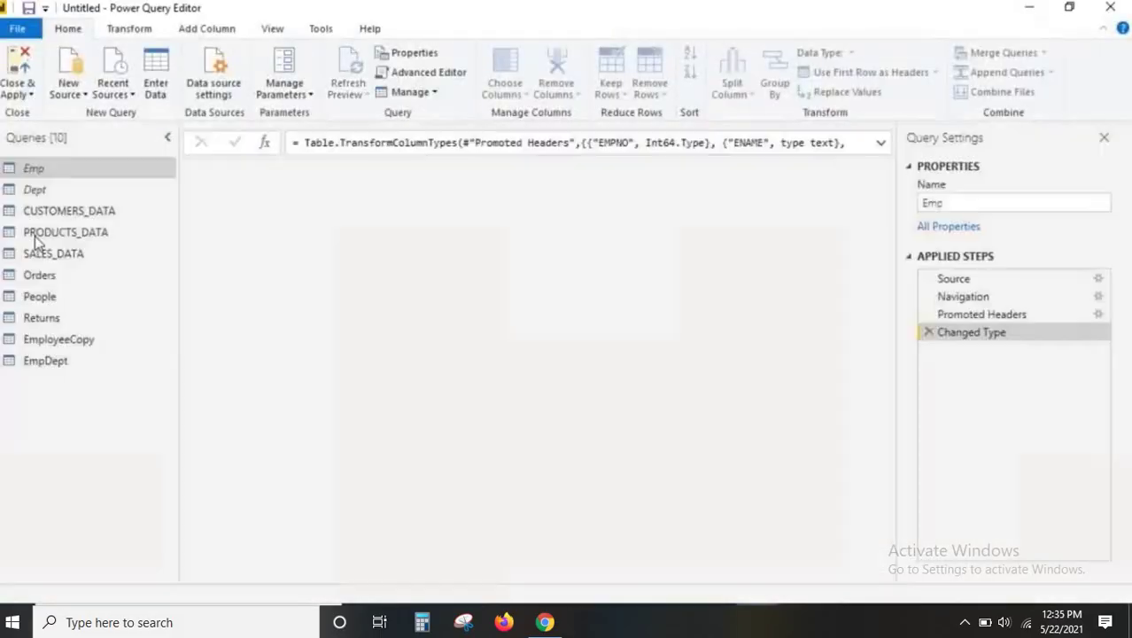
pyautogui.rightClick(50, 170)
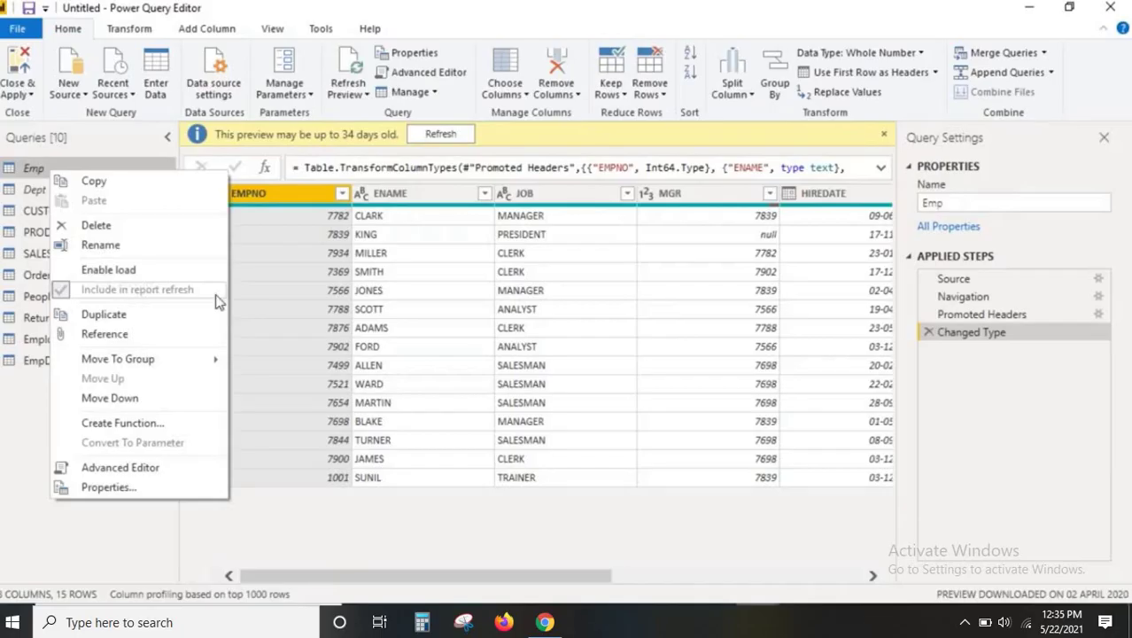
pyautogui.press('Escape')
# Switch to the Notepad notes and add "By Default Include in Report Refresh Option is Checked" below the Include in Report Refresh heading
pyautogui.hotkey('alt', 'Tab')
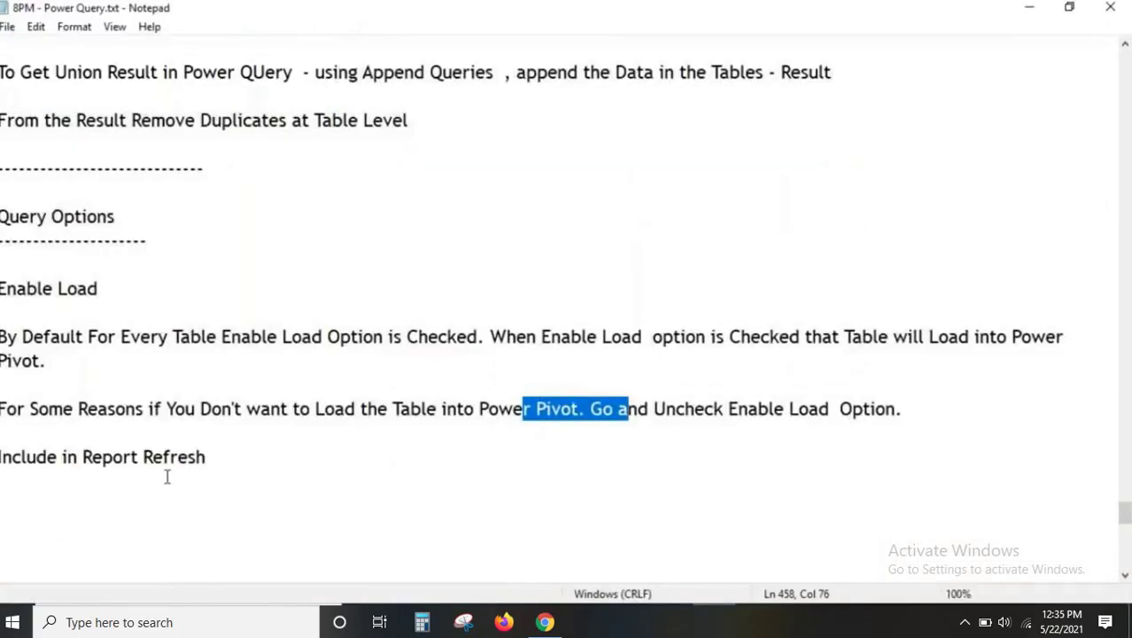
pyautogui.moveTo(218, 456); pyautogui.dragTo(1, 456)
pyautogui.hotkey('ctrl', 'c')
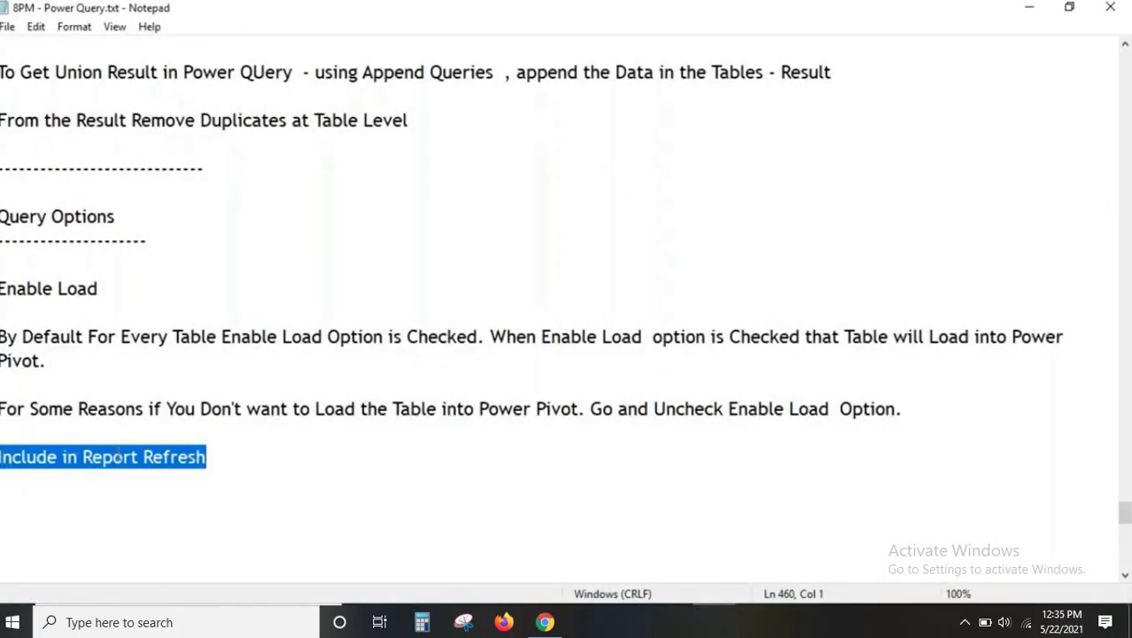
pyautogui.click(239, 462)
pyautogui.press('Return')
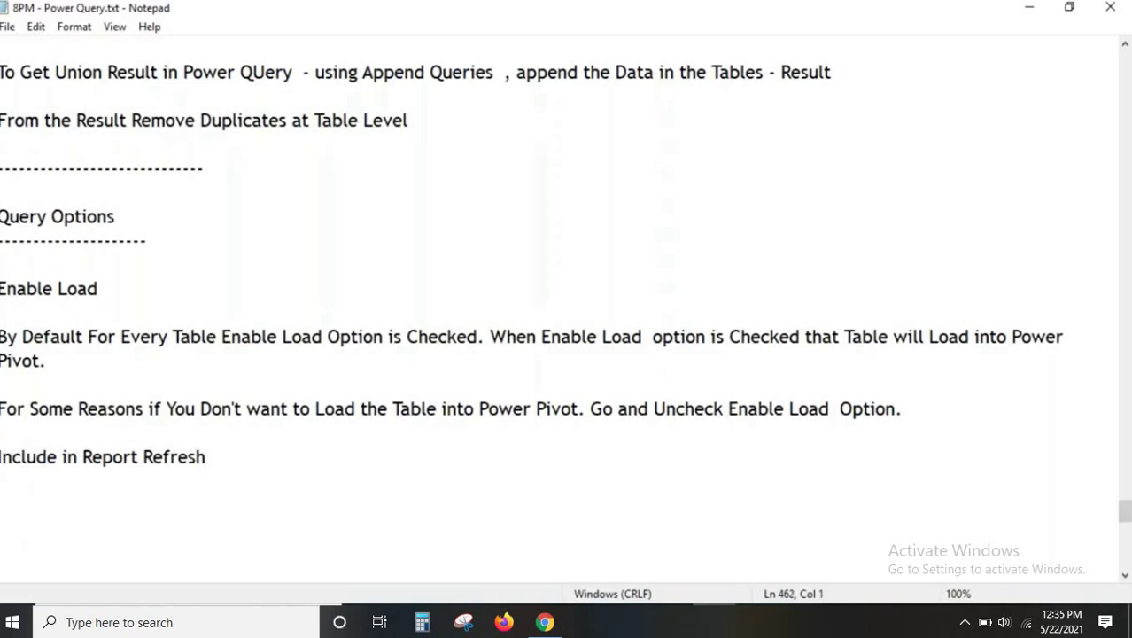
pyautogui.write('By Defa')
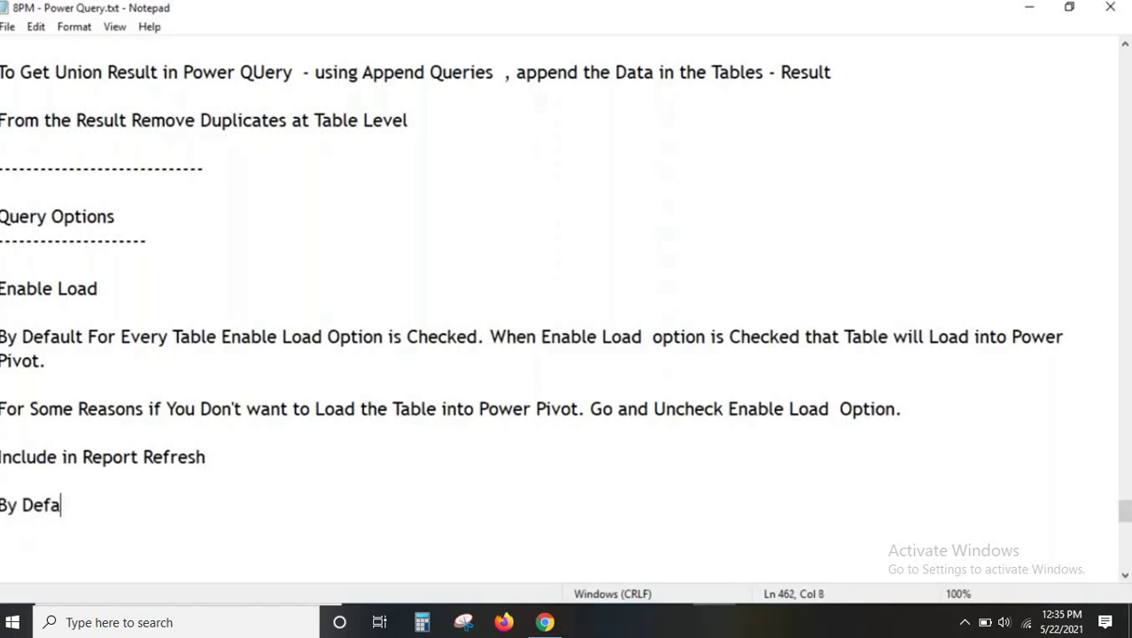
pyautogui.write('ult')
pyautogui.hotkey('ctrl', 'v')
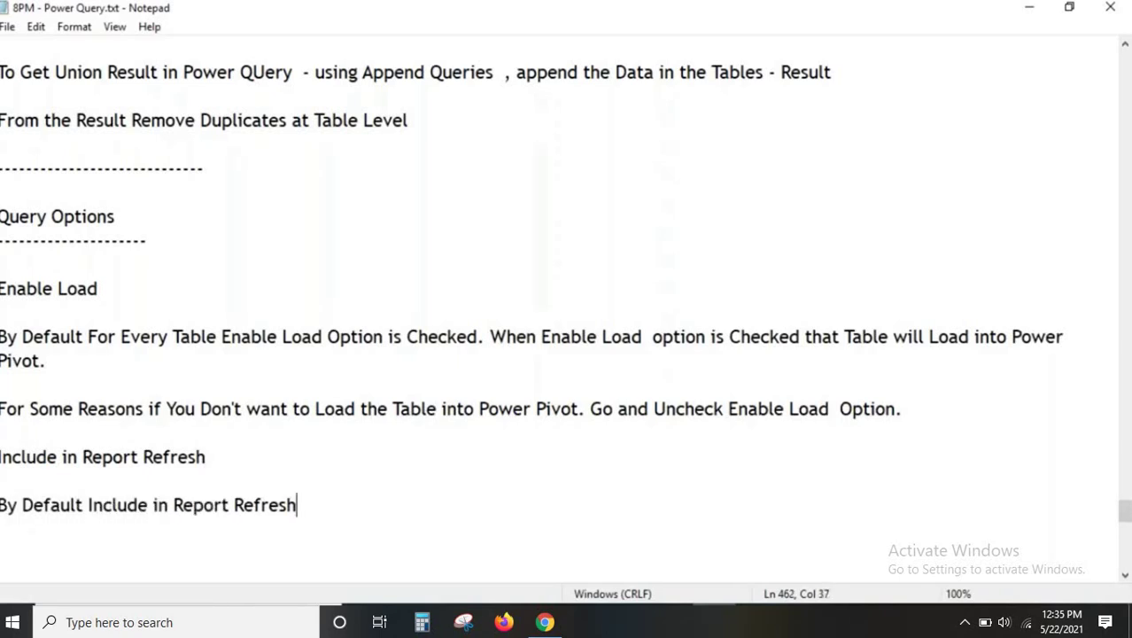
pyautogui.write('Optio')
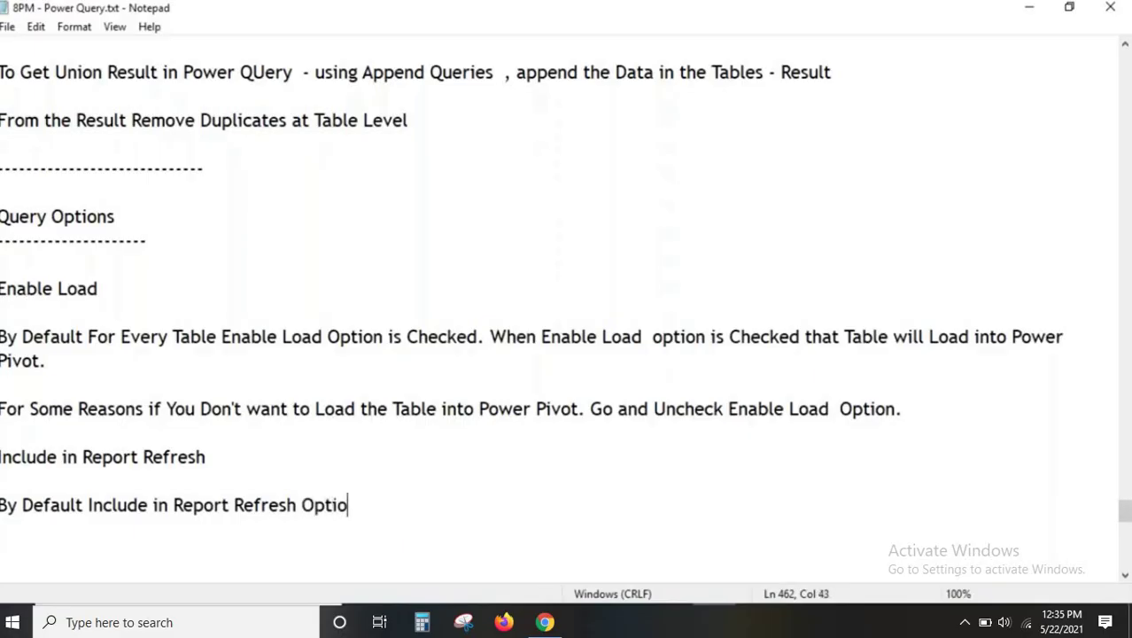
pyautogui.write('n is Che')
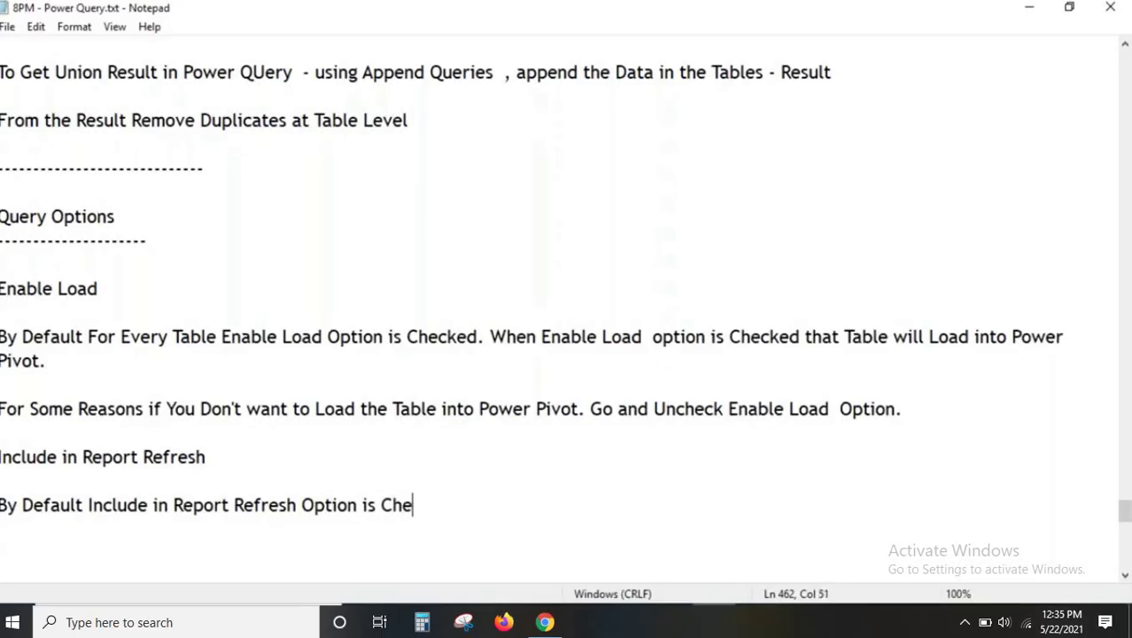
pyautogui.write('cked')
pyautogui.moveTo(70, 505); pyautogui.dragTo(430, 522)
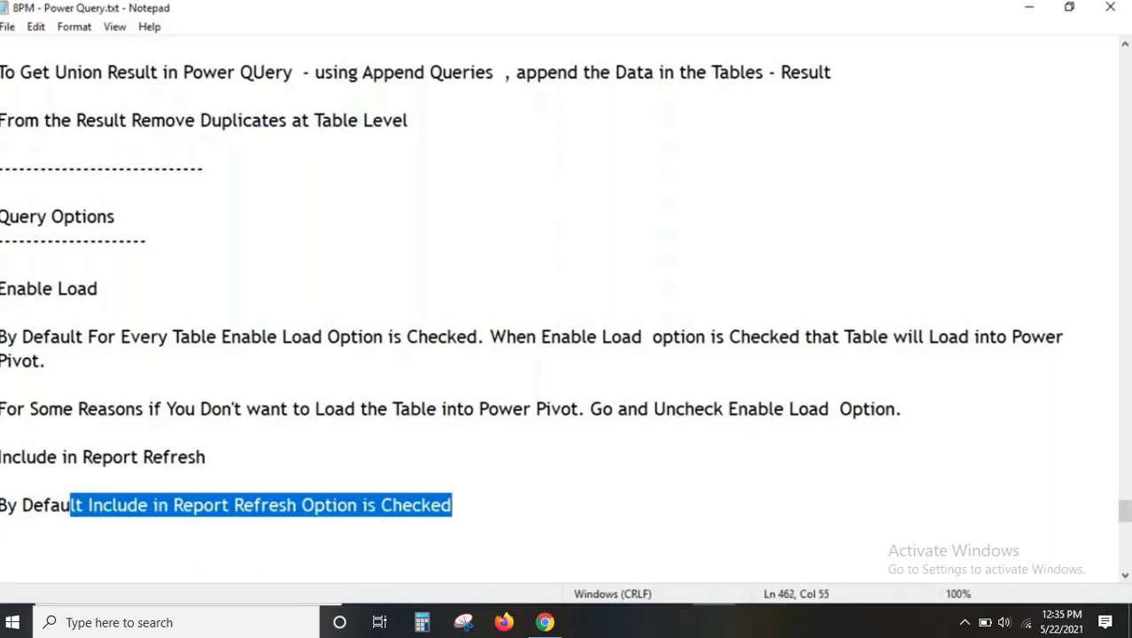
# Switch back to the Power Query Editor and review the CUSTOMERS_DATA, PRODUCTS_DATA and SALES_DATA queries
pyautogui.hotkey('alt', 'Tab')
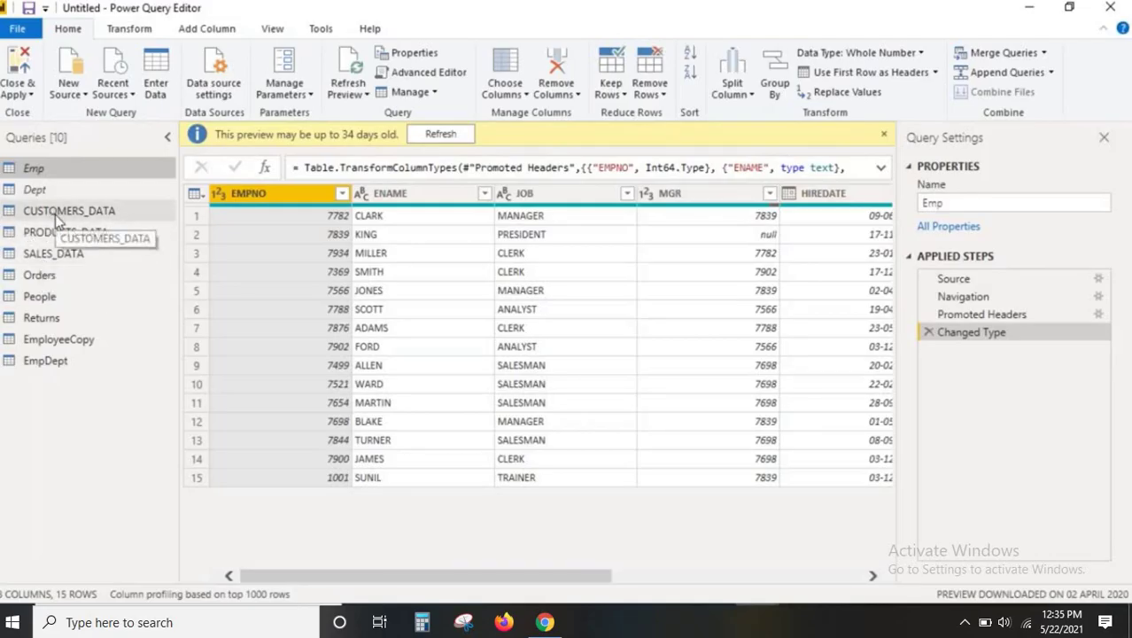
pyautogui.moveTo(2, 203); pyautogui.dragTo(163, 276)
pyautogui.moveTo(40, 239); pyautogui.dragTo(153, 255)
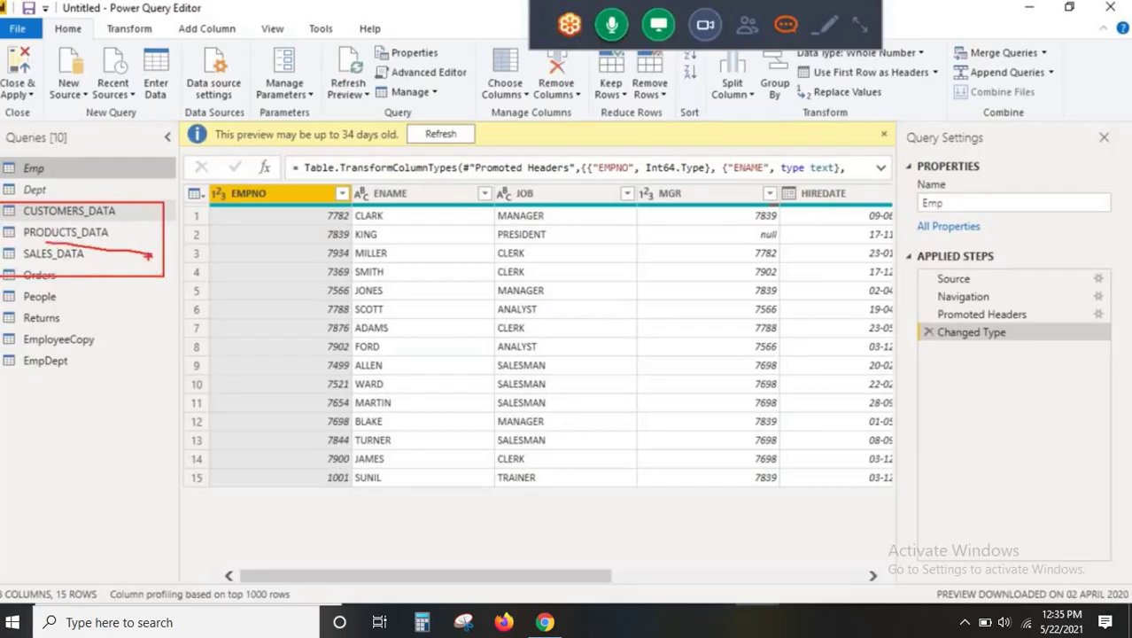
pyautogui.moveTo(26, 262)
pyautogui.mouseDown()
pyautogui.moveTo(82, 264)
pyautogui.moveTo(86, 323)
pyautogui.moveTo(126, 281)
pyautogui.moveTo(161, 301)
pyautogui.mouseUp()
pyautogui.moveTo(62, 315); pyautogui.dragTo(147, 303)
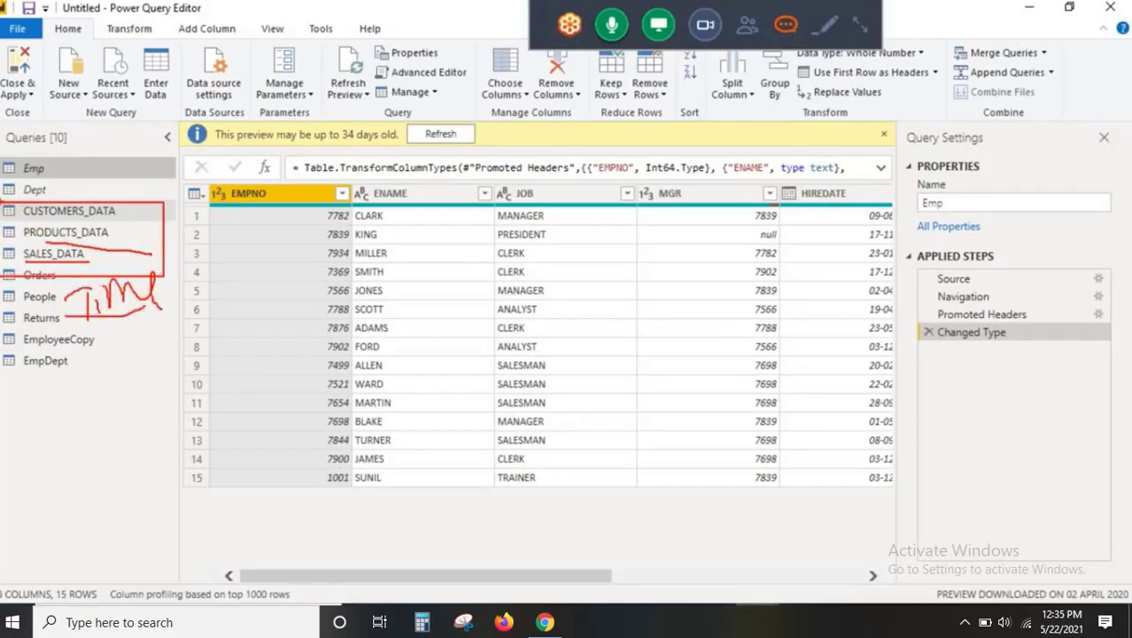
pyautogui.moveTo(2, 198)
pyautogui.mouseDown()
pyautogui.moveTo(131, 266)
pyautogui.moveTo(97, 262)
pyautogui.mouseUp()
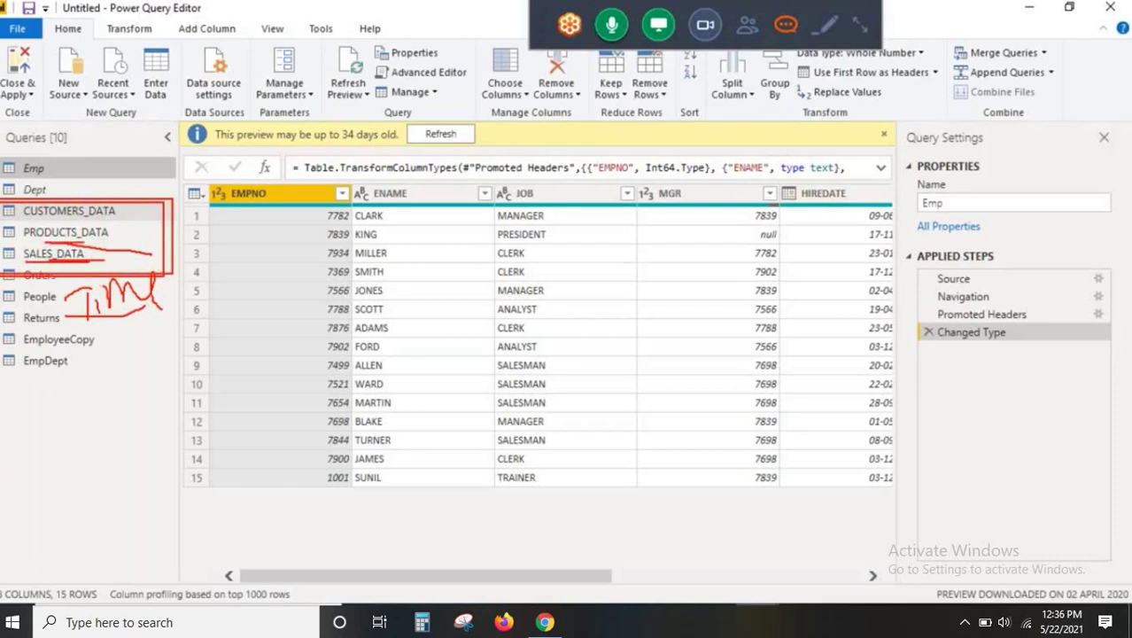
# Connect a new SQL Server source in Import mode, using the server name LAPTOP-GFUN085Q copied from SQL Server.txt on the desktop
pyautogui.click(69, 85)
pyautogui.click(102, 177)
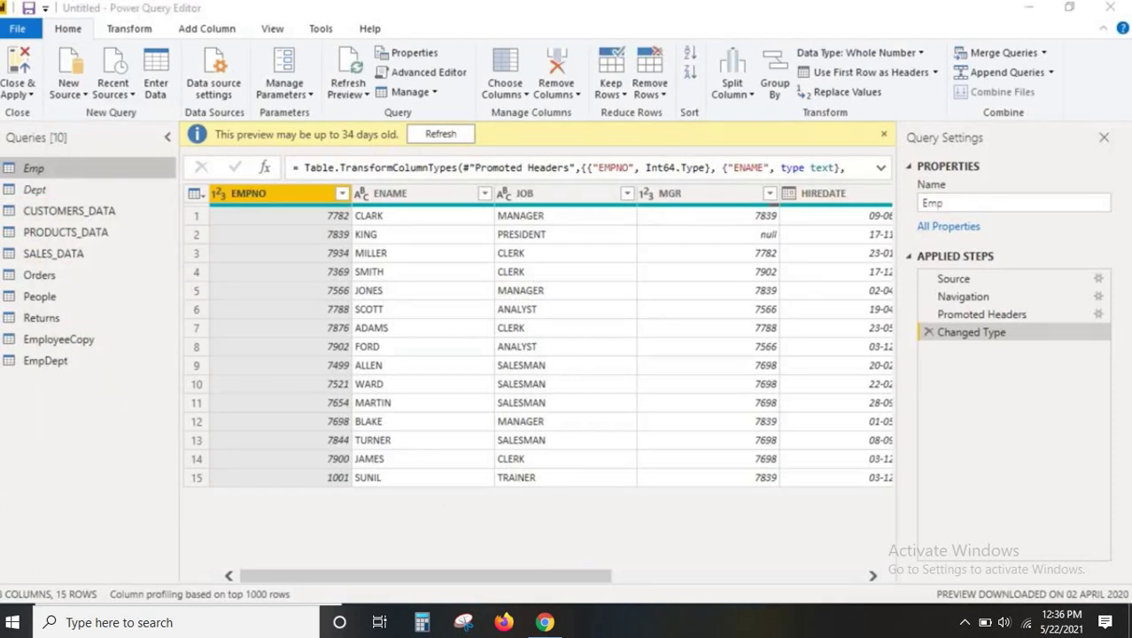
pyautogui.press('super+d')
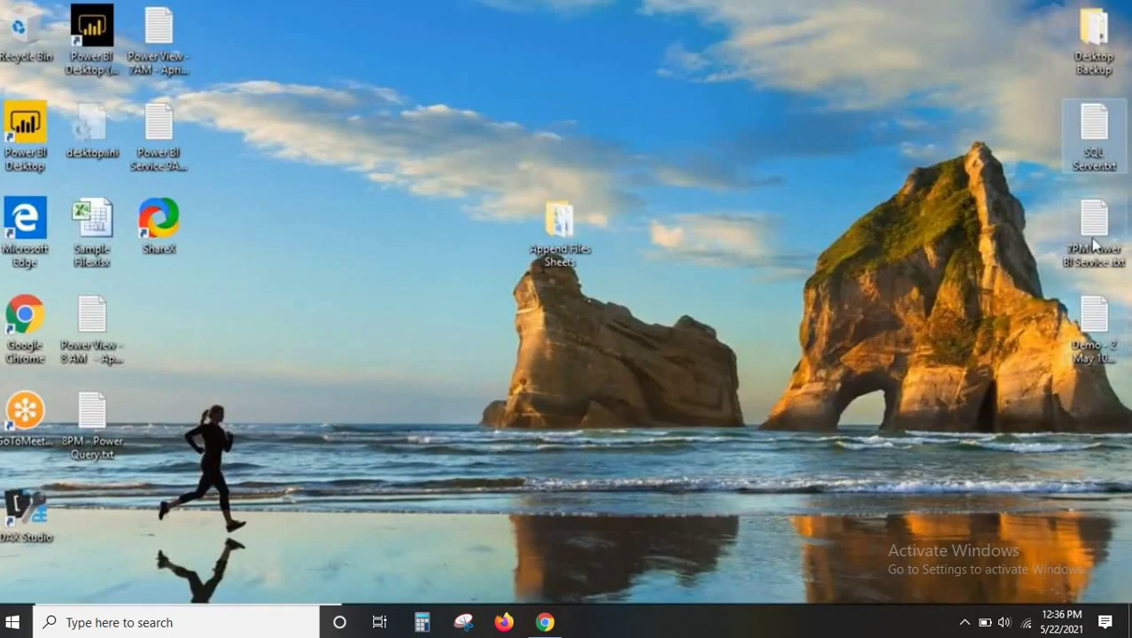
pyautogui.doubleClick(1104, 146)
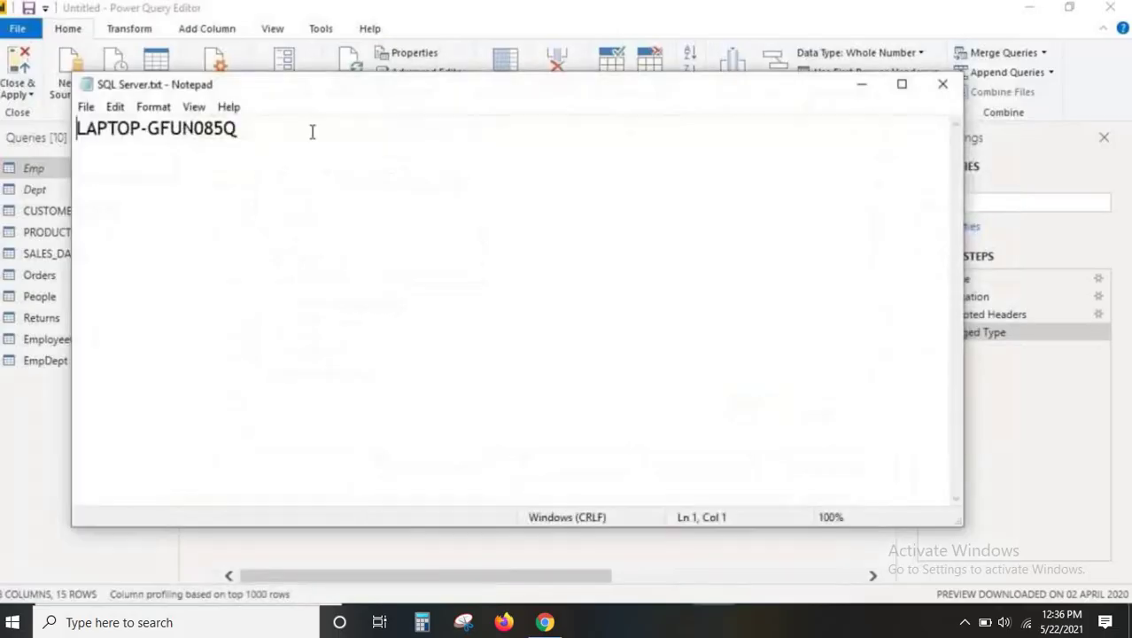
pyautogui.hotkey('ctrl', 'a')
pyautogui.hotkey('ctrl', 'c')
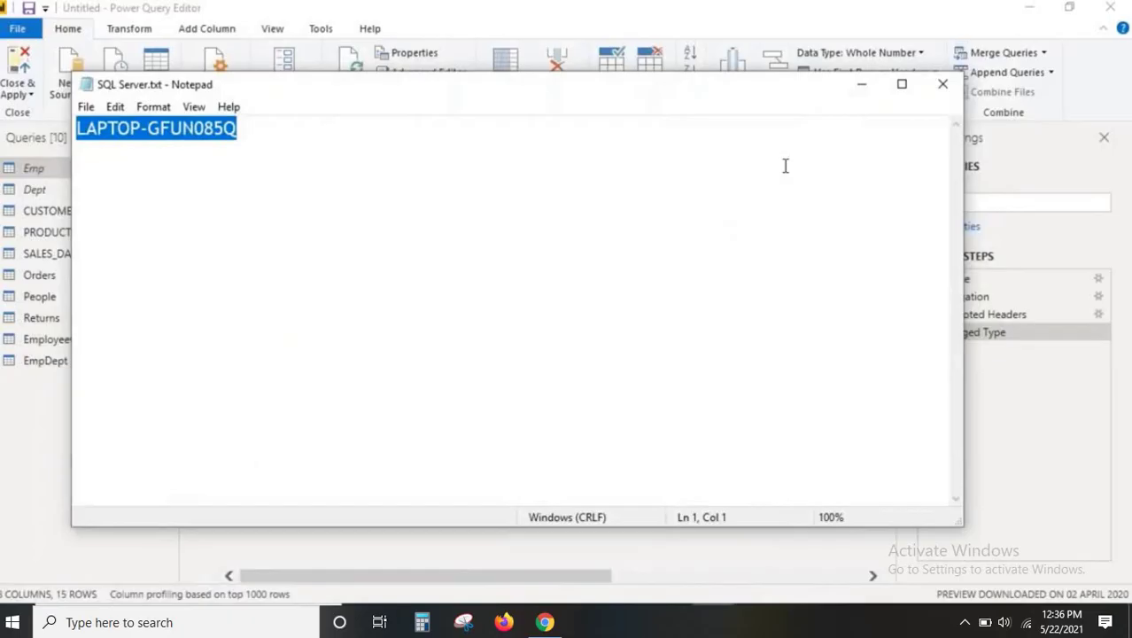
pyautogui.click(861, 86)
pyautogui.hotkey('ctrl', 'v')
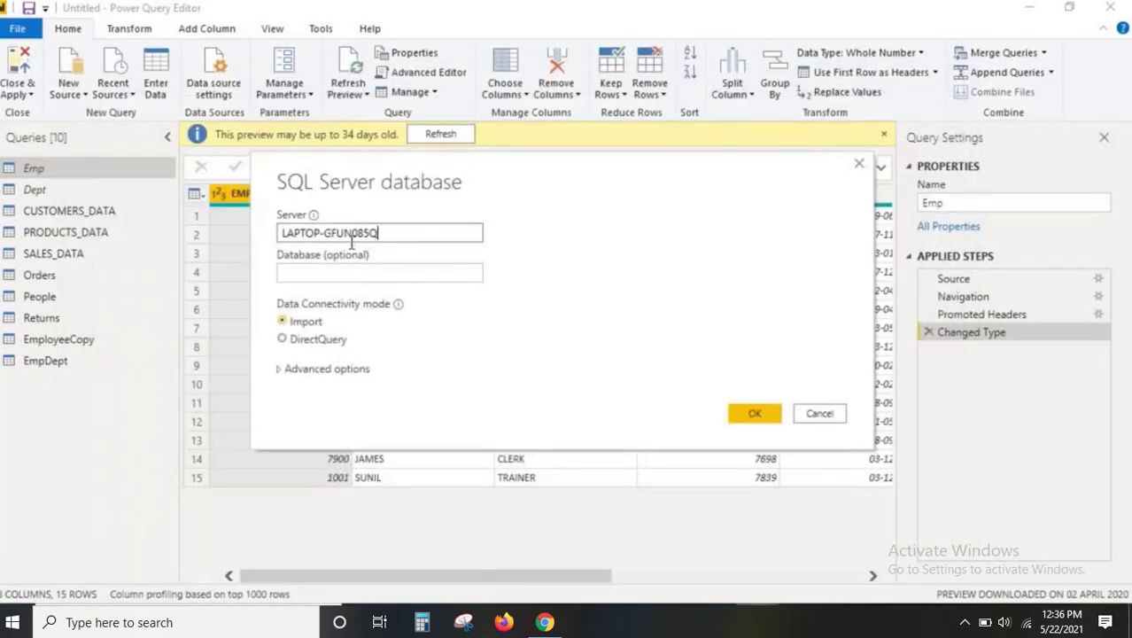
pyautogui.click(754, 412)
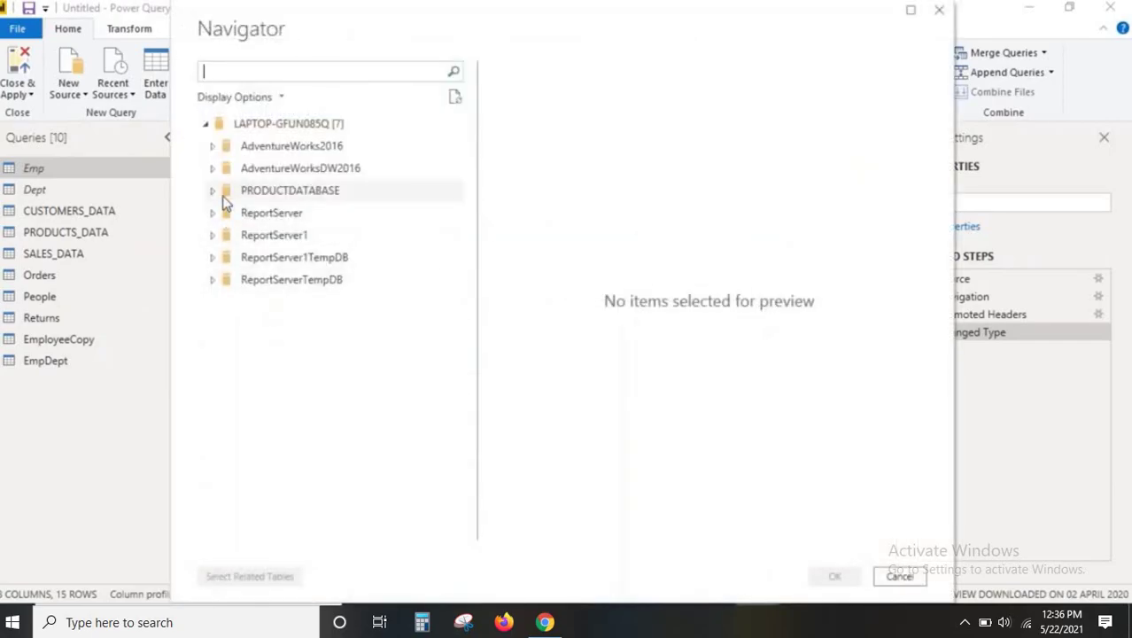
# Add the TIME_DATA table from PRODUCTDATABASE as a new query
pyautogui.click(214, 190)
pyautogui.click(231, 279)
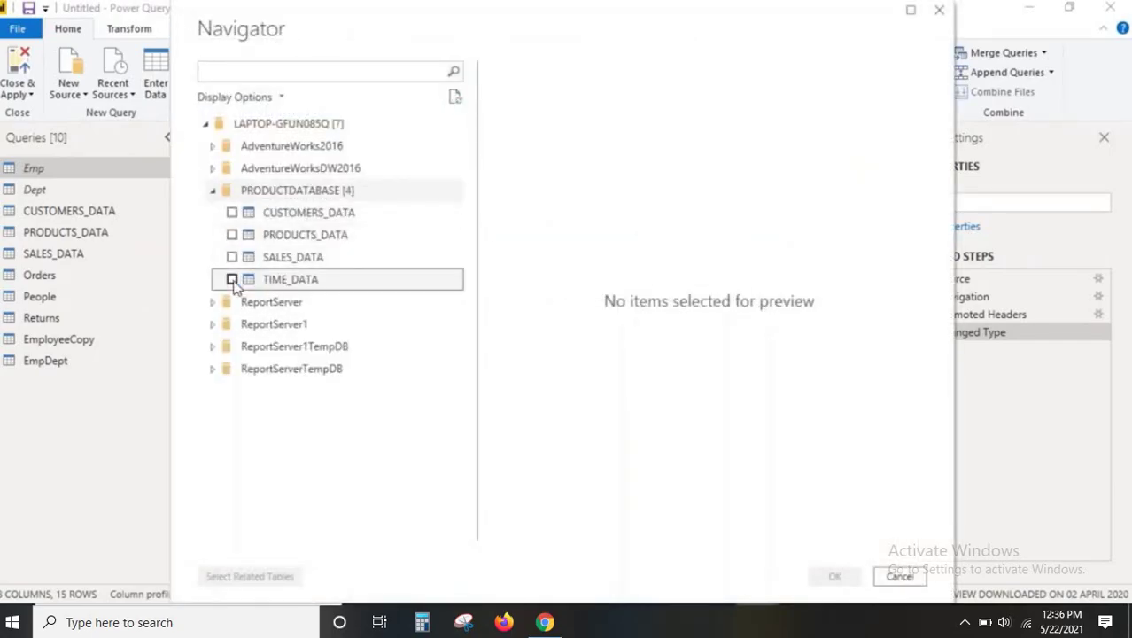
pyautogui.click(834, 576)
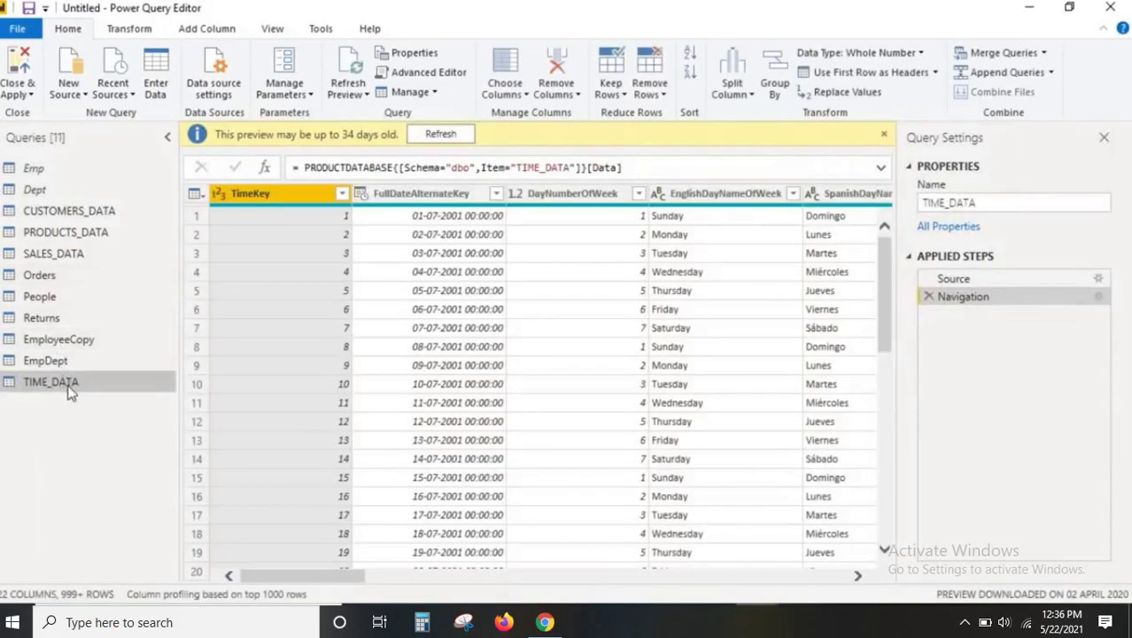
# Check the Include in report refresh option of the TIME_DATA query and close the editor, applying the changes
pyautogui.rightClick(70, 389)
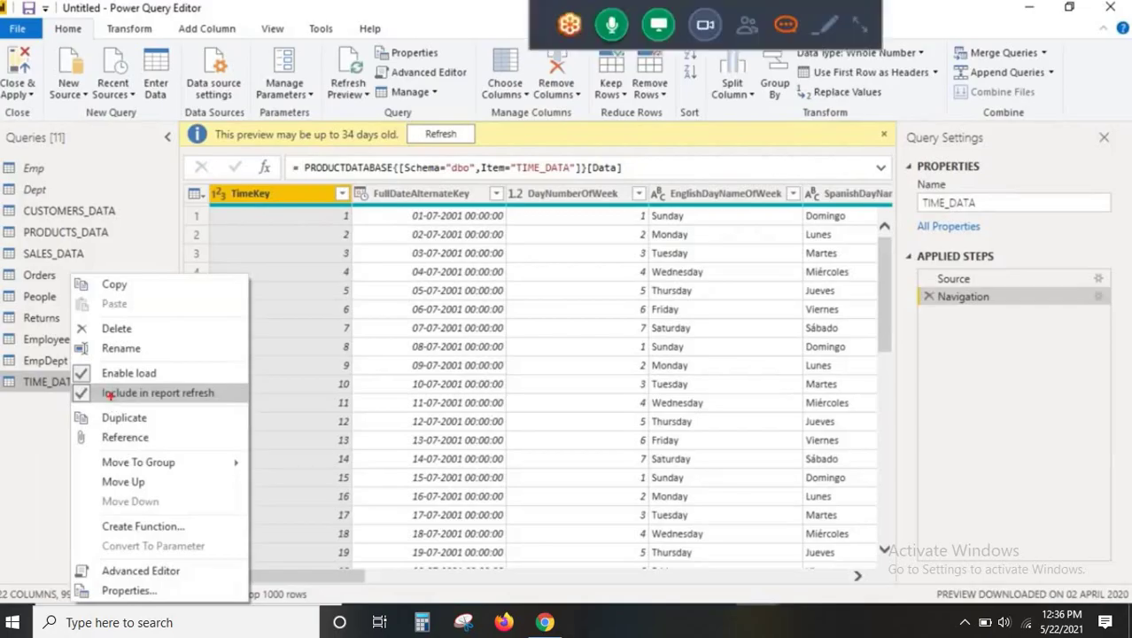
pyautogui.moveTo(73, 382)
pyautogui.mouseDown()
pyautogui.moveTo(168, 407)
pyautogui.moveTo(266, 407)
pyautogui.mouseUp()
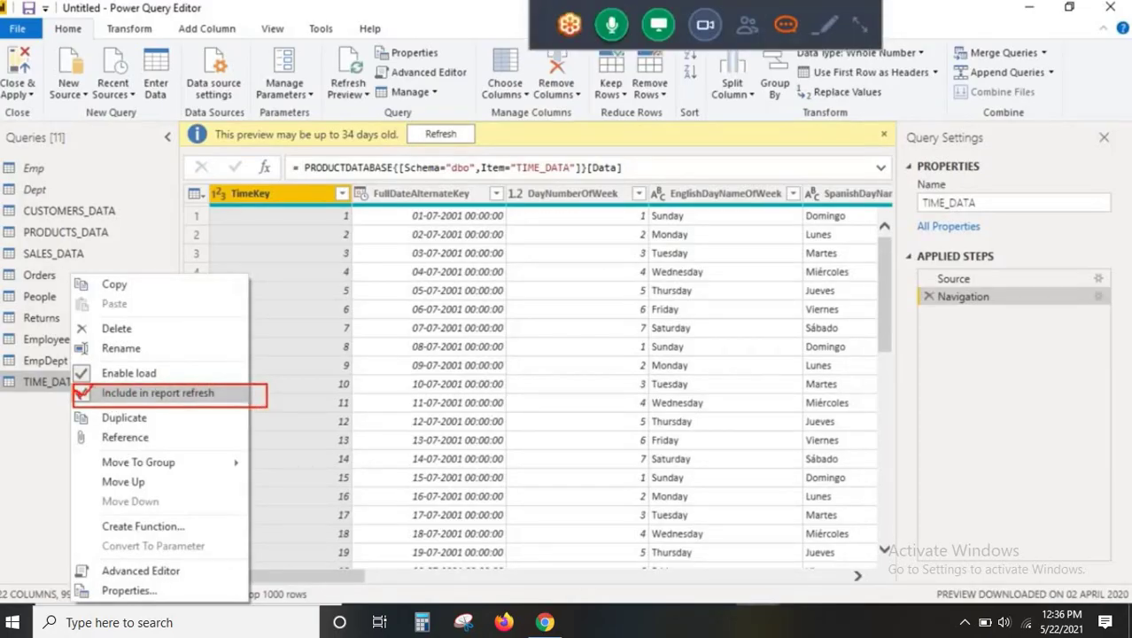
pyautogui.moveTo(125, 399); pyautogui.dragTo(205, 399)
pyautogui.press('Escape')
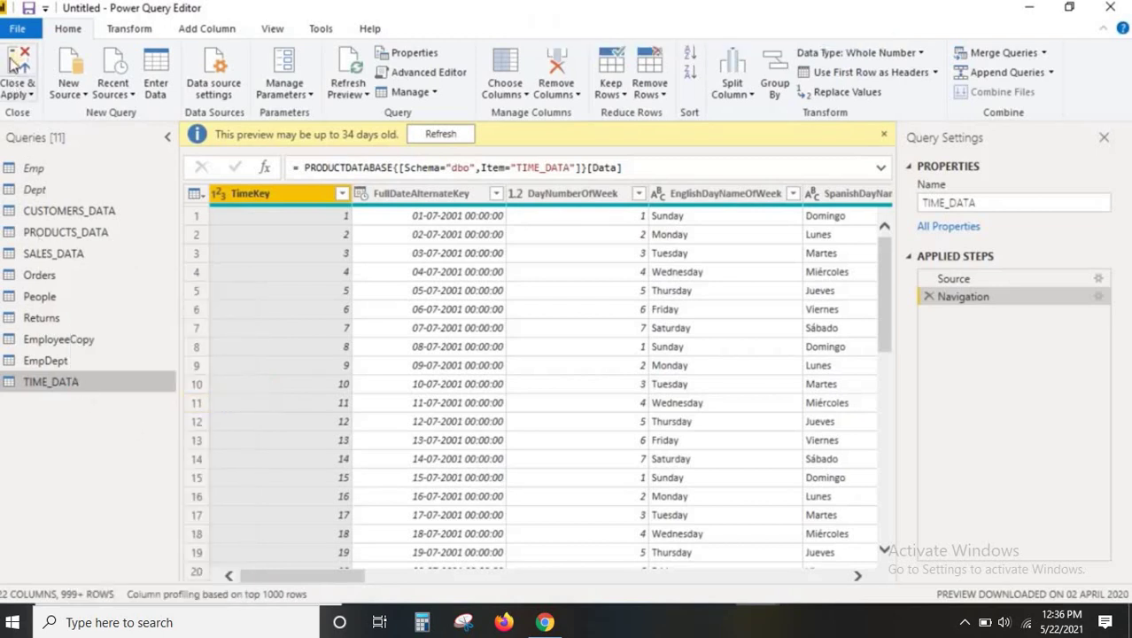
pyautogui.hotkey('alt', 'F4')
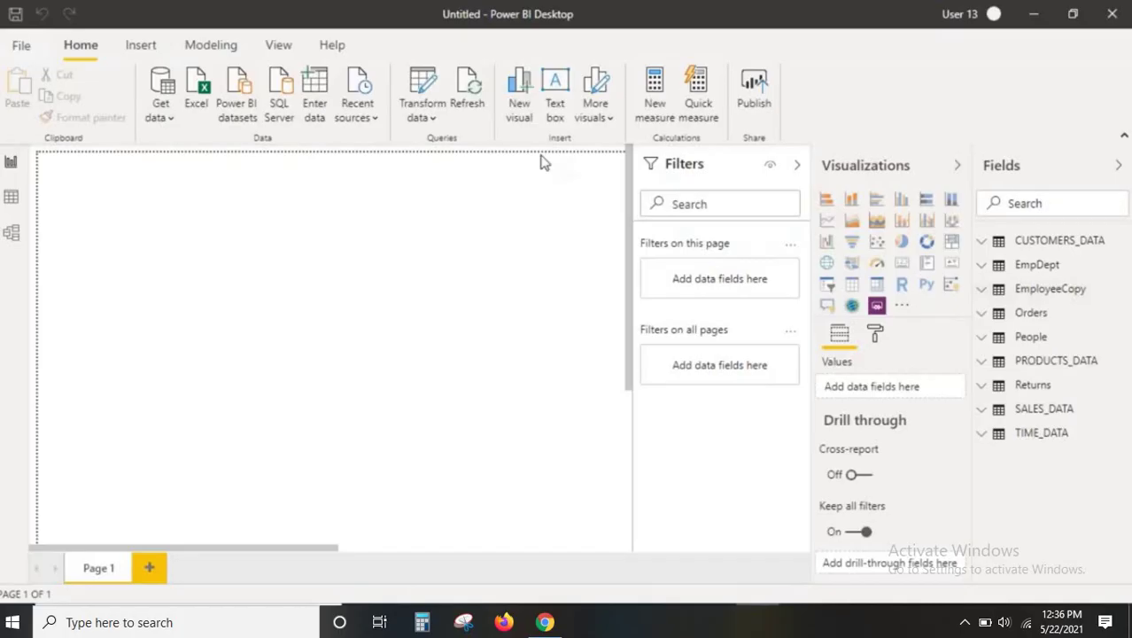
# Review the report's table list and refresh all of its tables, watching each table being evaluated
pyautogui.moveTo(448, 63)
pyautogui.mouseDown()
pyautogui.moveTo(491, 121)
pyautogui.moveTo(465, 209)
pyautogui.mouseUp()
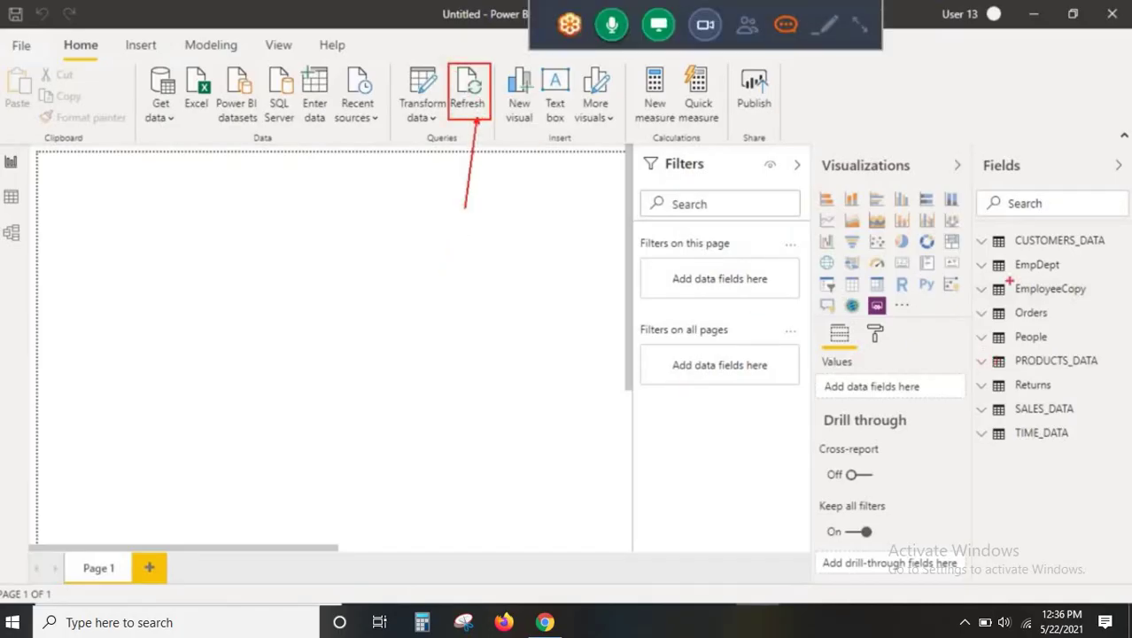
pyautogui.moveTo(963, 222); pyautogui.dragTo(1104, 470)
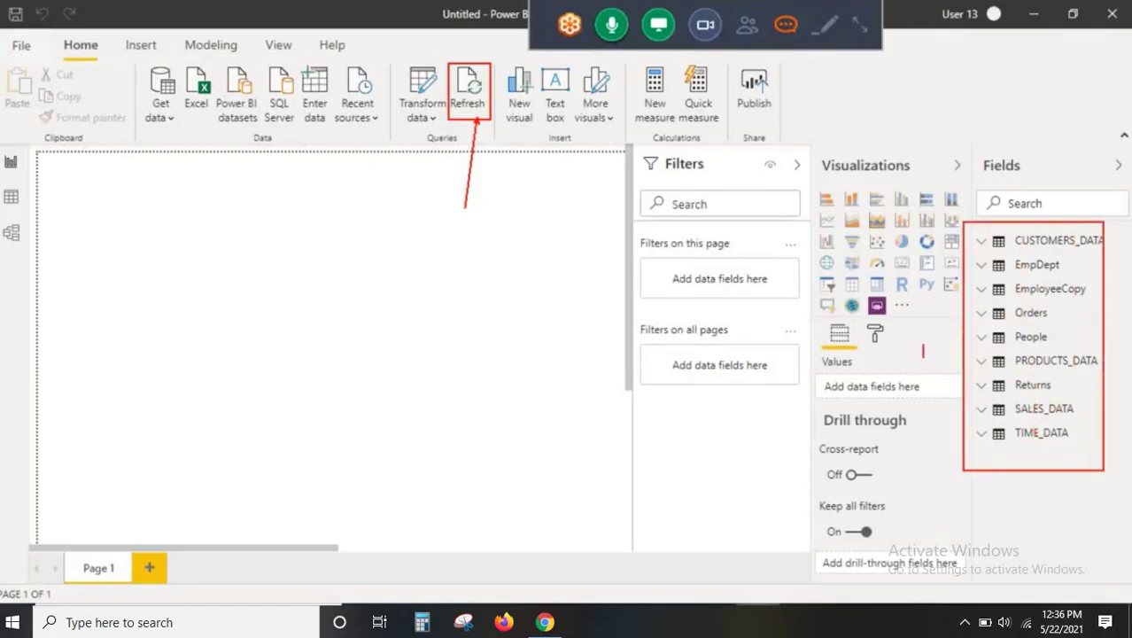
pyautogui.moveTo(922, 352); pyautogui.dragTo(921, 392)
pyautogui.moveTo(894, 288)
pyautogui.mouseDown()
pyautogui.moveTo(923, 323)
pyautogui.moveTo(945, 278)
pyautogui.moveTo(988, 253)
pyautogui.moveTo(1027, 274)
pyautogui.mouseUp()
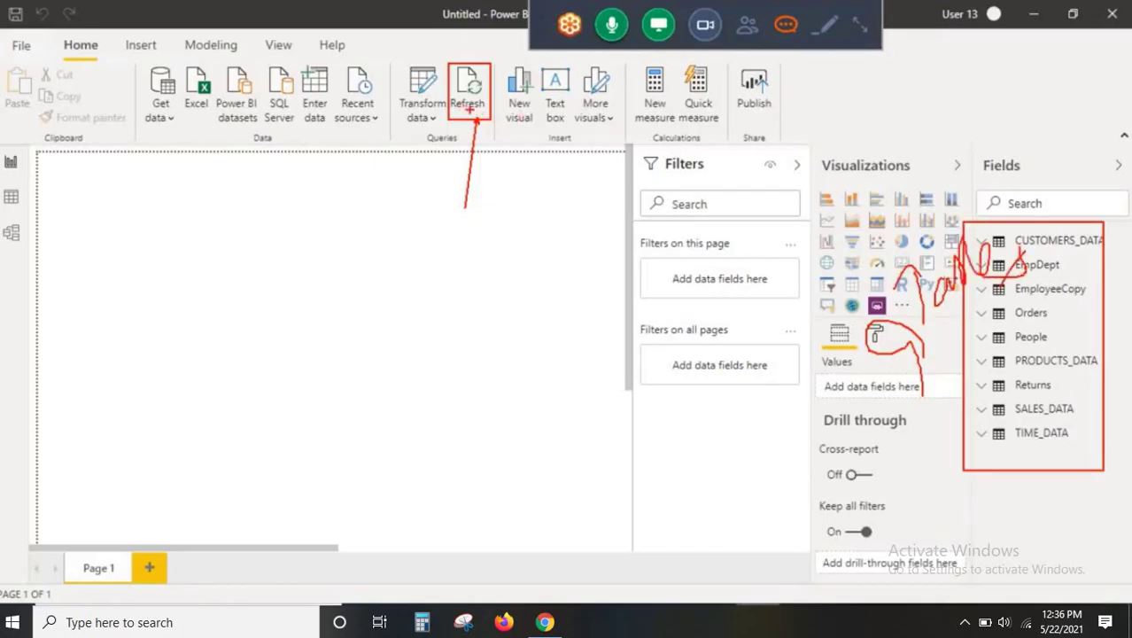
pyautogui.click(467, 93)
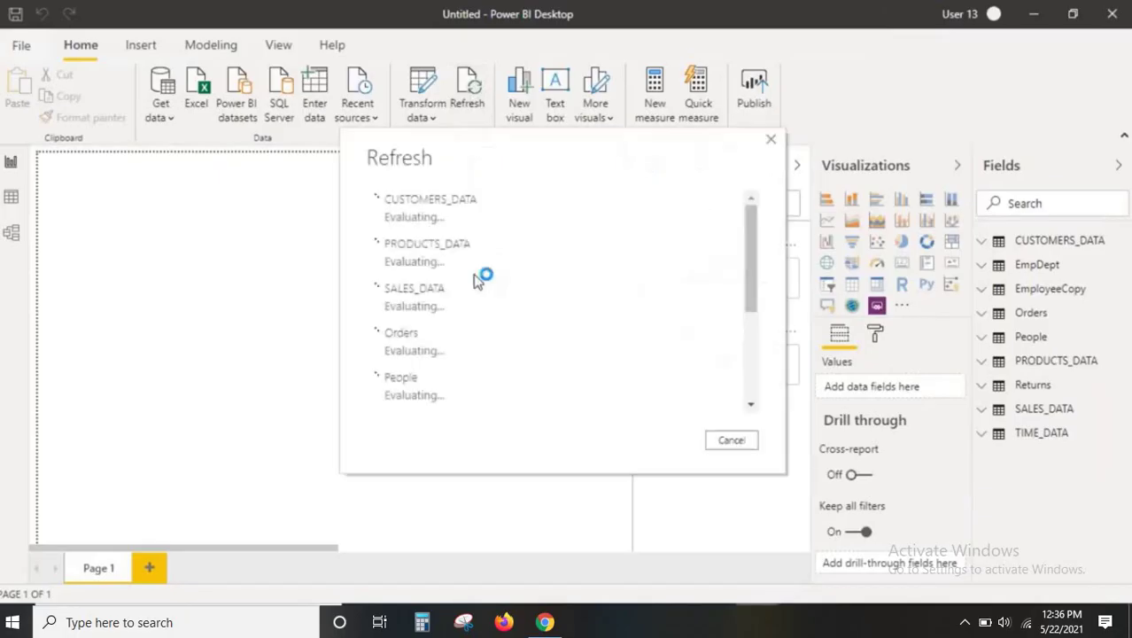
pyautogui.moveTo(360, 173)
pyautogui.mouseDown()
pyautogui.moveTo(613, 412)
pyautogui.moveTo(771, 462)
pyautogui.mouseUp()
pyautogui.moveTo(385, 216); pyautogui.dragTo(479, 217)
pyautogui.moveTo(384, 261); pyautogui.dragTo(475, 261)
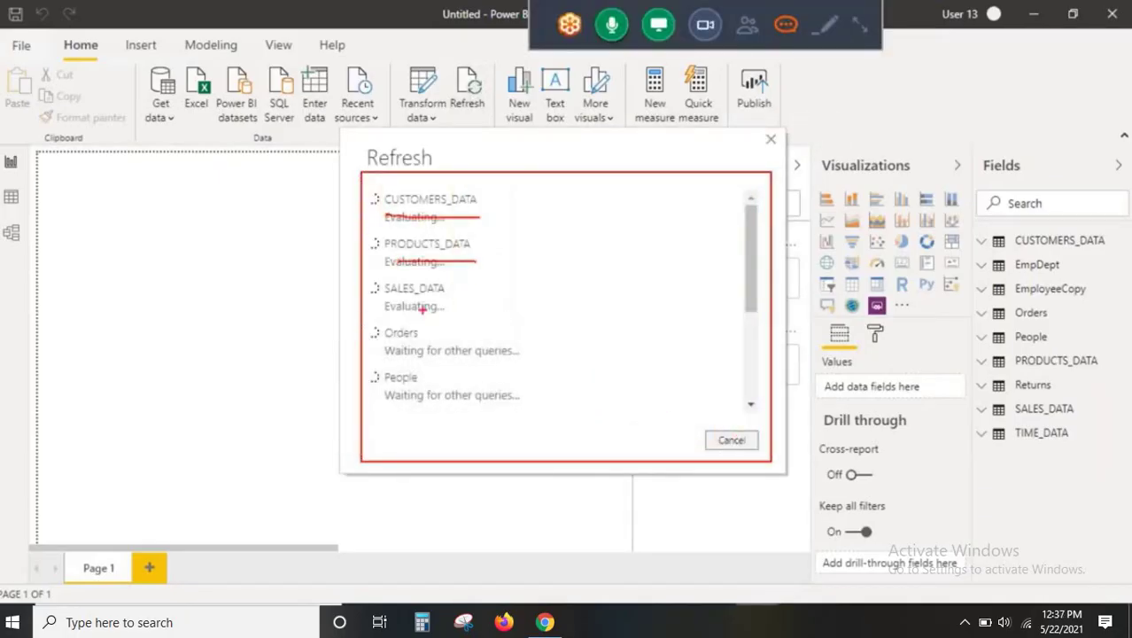
pyautogui.moveTo(414, 312); pyautogui.dragTo(512, 315)
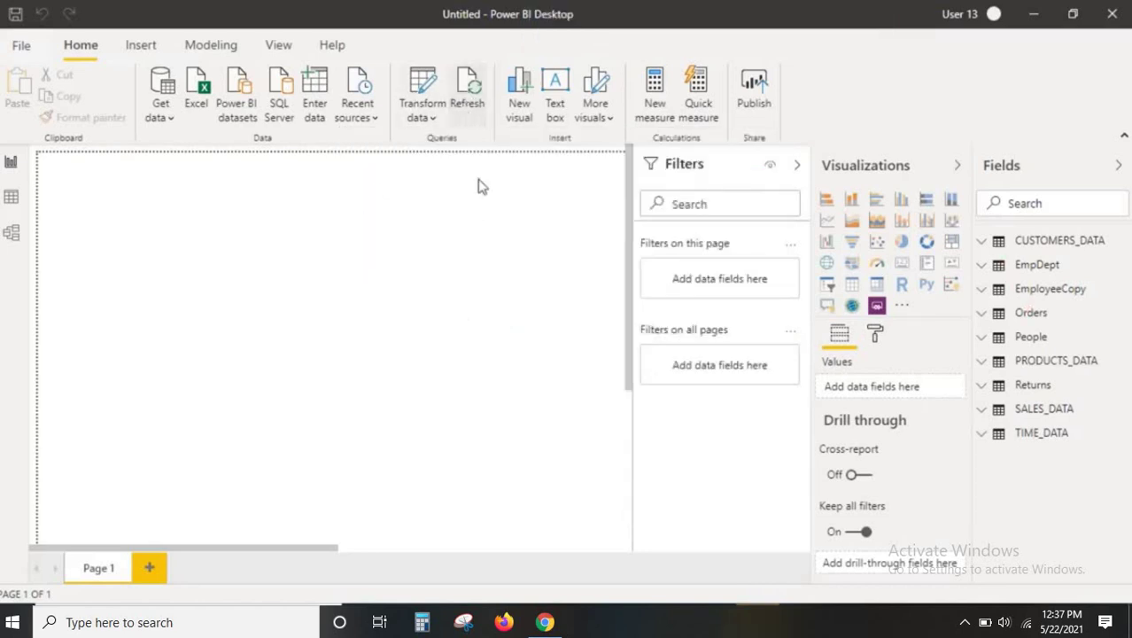
pyautogui.moveTo(753, 263)
pyautogui.mouseDown()
pyautogui.moveTo(752, 346)
pyautogui.moveTo(753, 267)
pyautogui.mouseUp()
# Close the SQL Server.txt note and switch to the 8PM - Power Query.txt notes in Notepad
pyautogui.moveTo(713, 621)
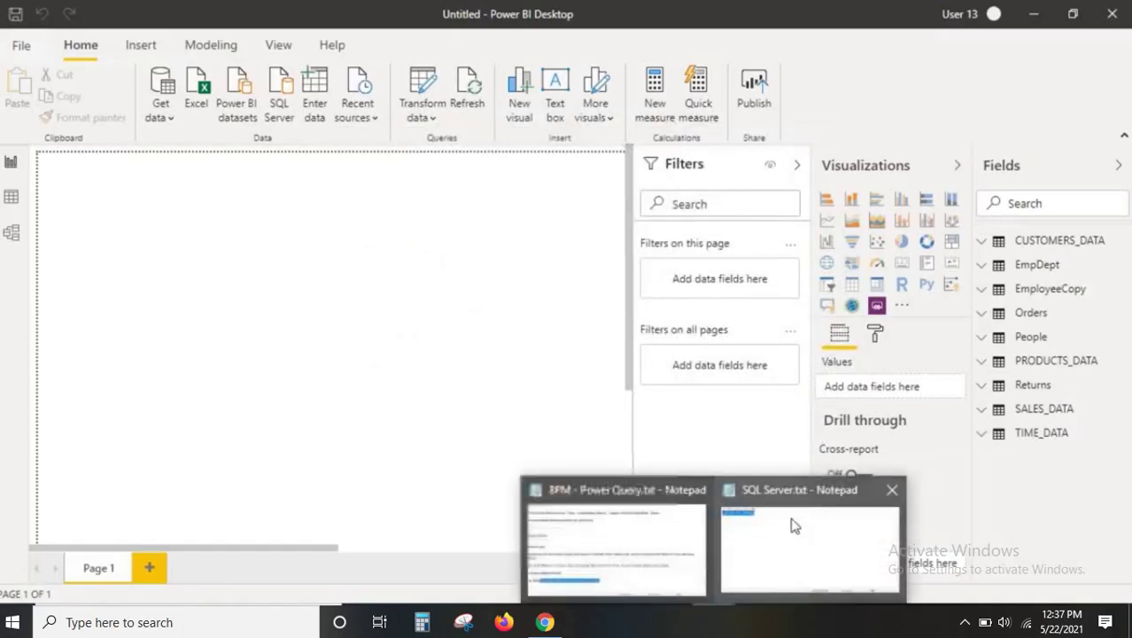
pyautogui.click(891, 492)
pyautogui.click(720, 538)
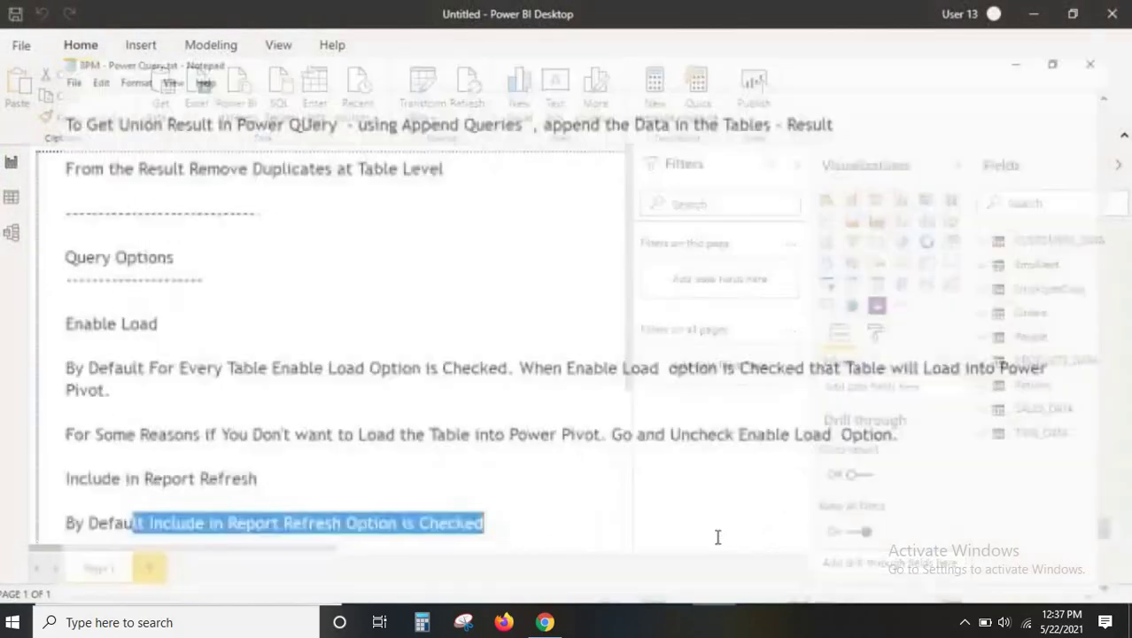
# Add blank lines below the "By Default Include in Report Refresh Option is Checked" sentence in the notes
pyautogui.scroll(-2, 480, 480)
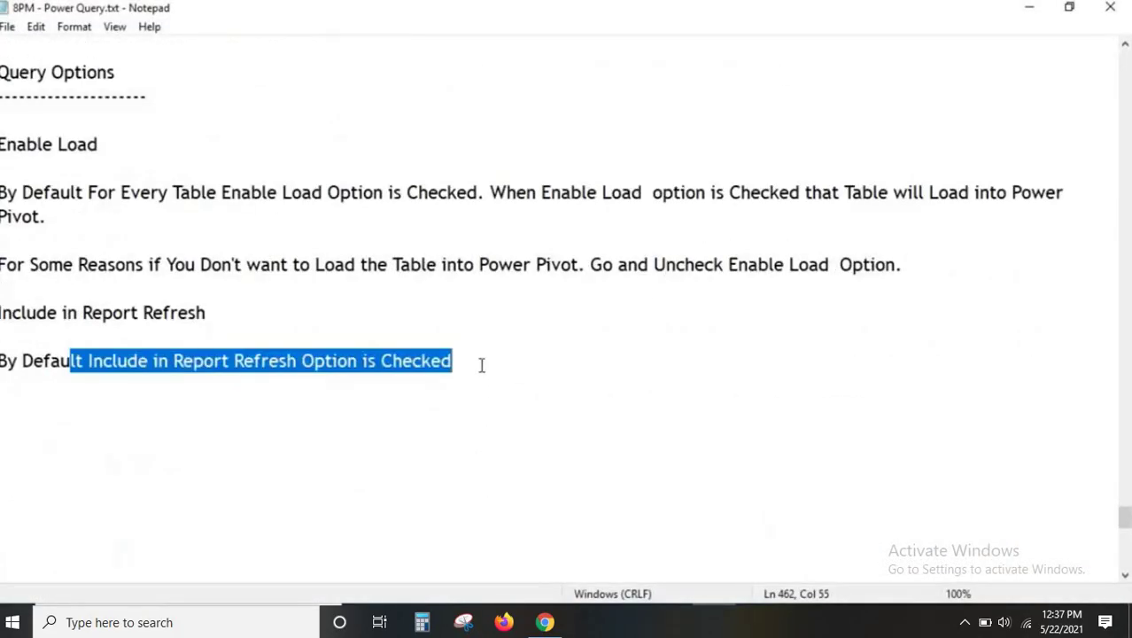
pyautogui.click(481, 364)
pyautogui.press('Return')
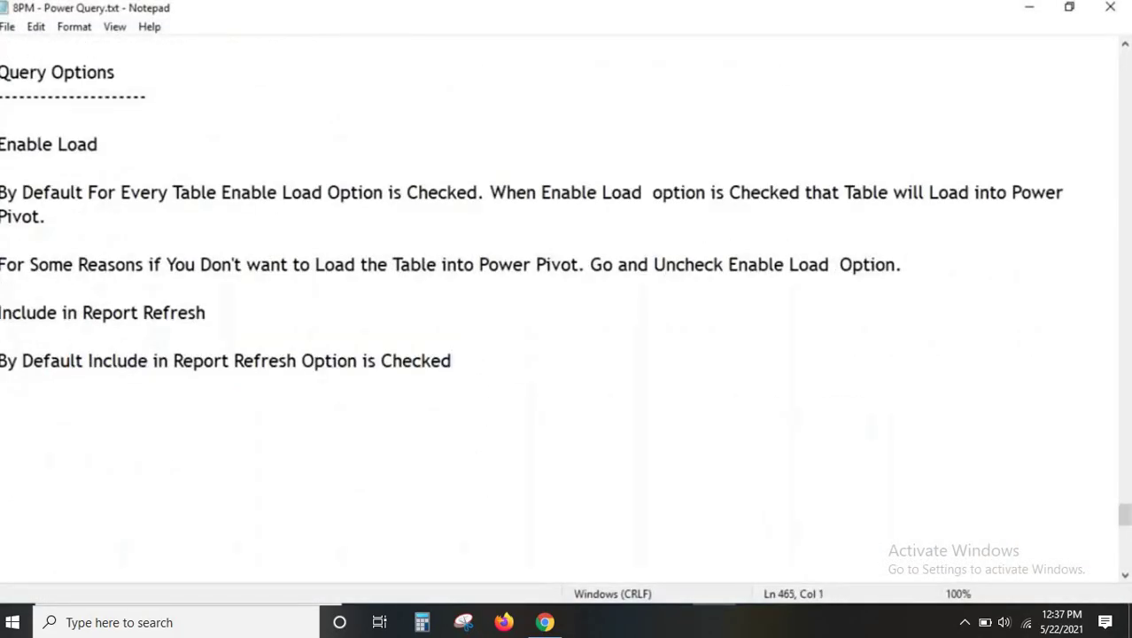
# Open Power BI Architecture.docx from File Explorer's recent files and dismiss the Office activation wizard
pyautogui.moveTo(463, 622)
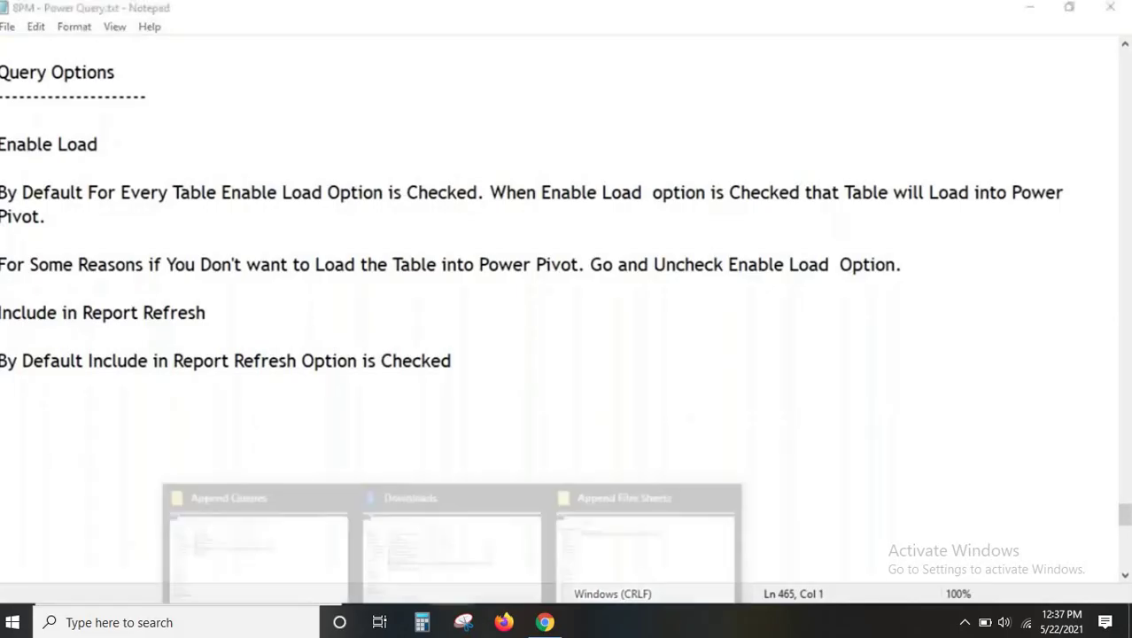
pyautogui.click(213, 543)
pyautogui.click(67, 102)
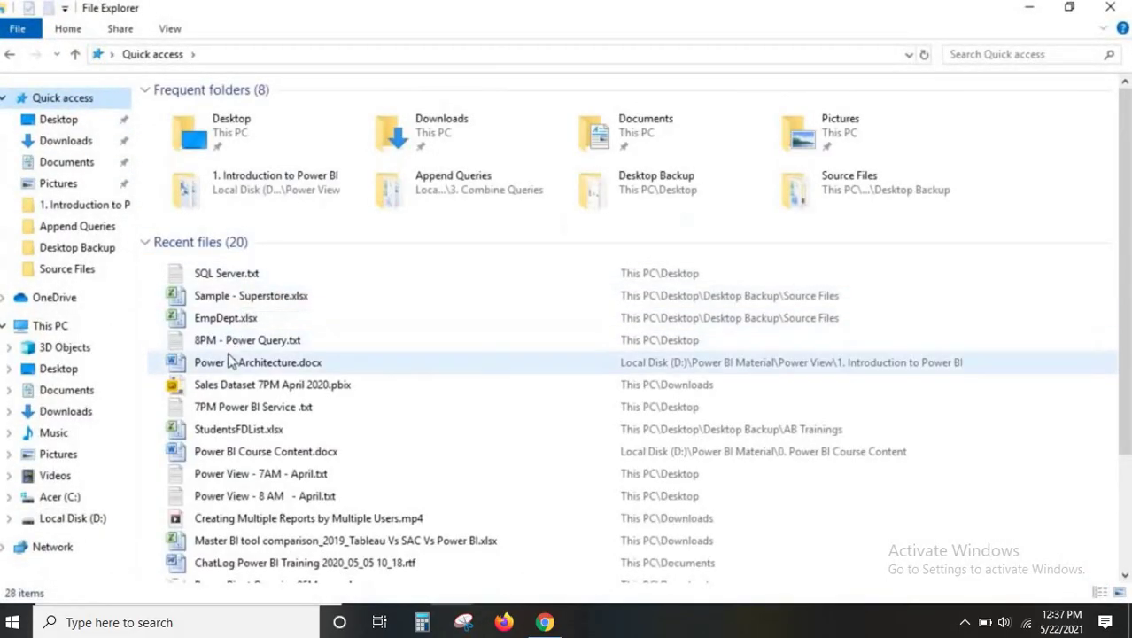
pyautogui.doubleClick(228, 363)
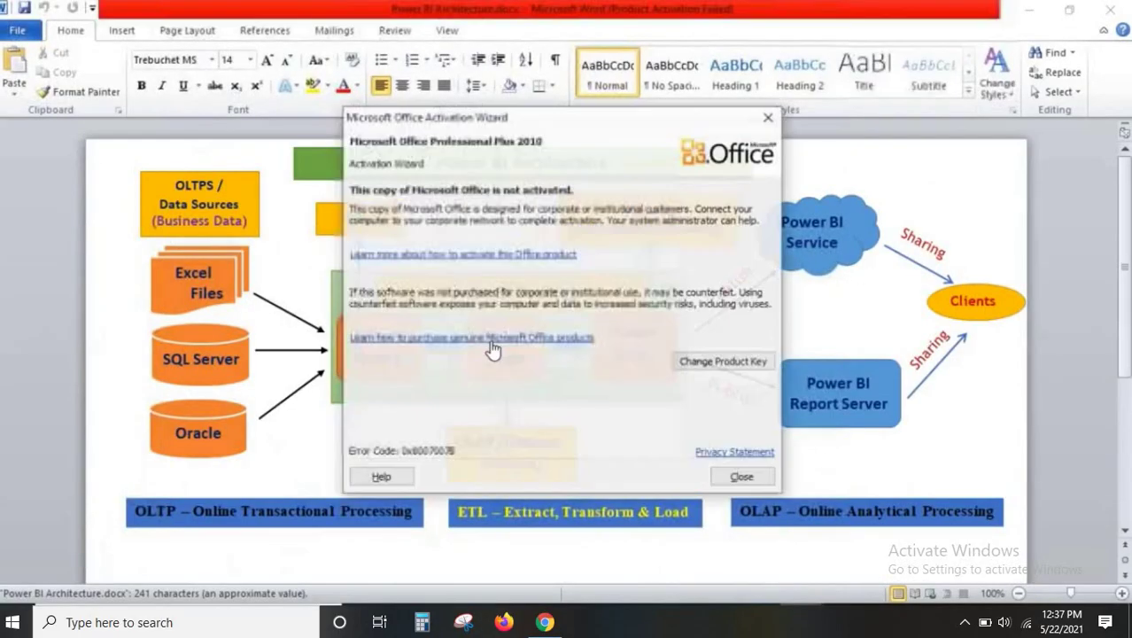
pyautogui.click(492, 347)
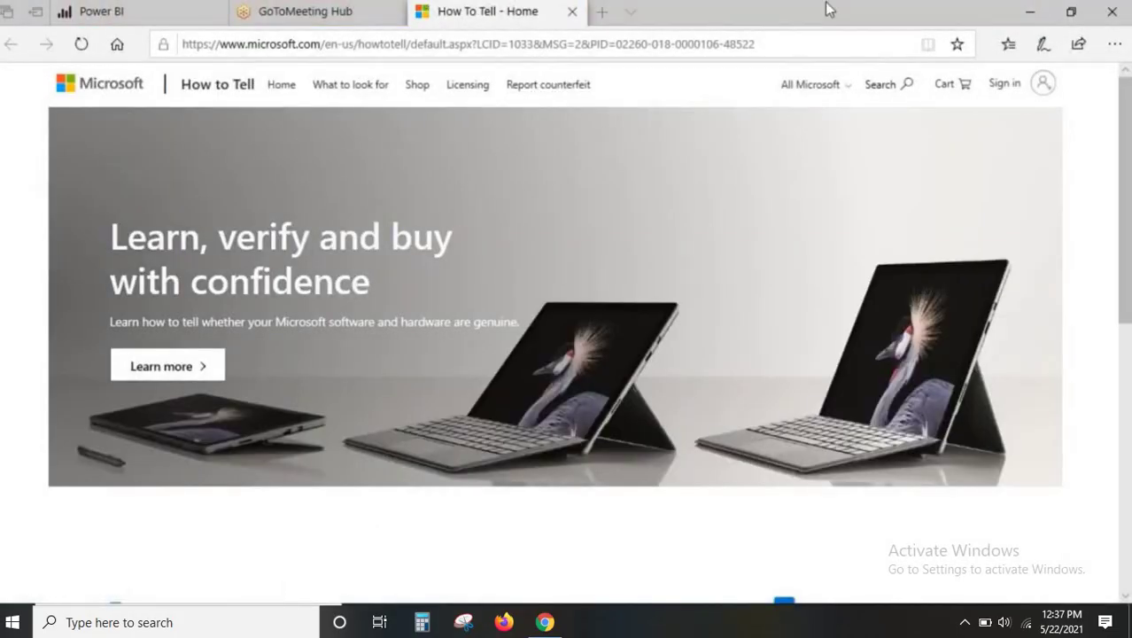
pyautogui.click(572, 12)
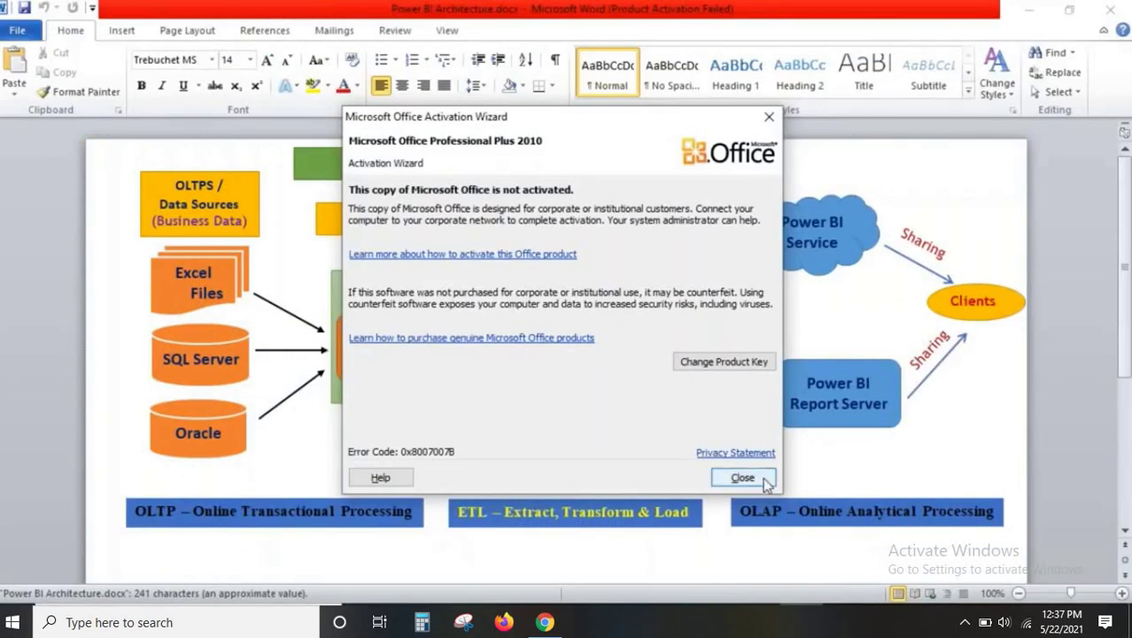
pyautogui.click(763, 479)
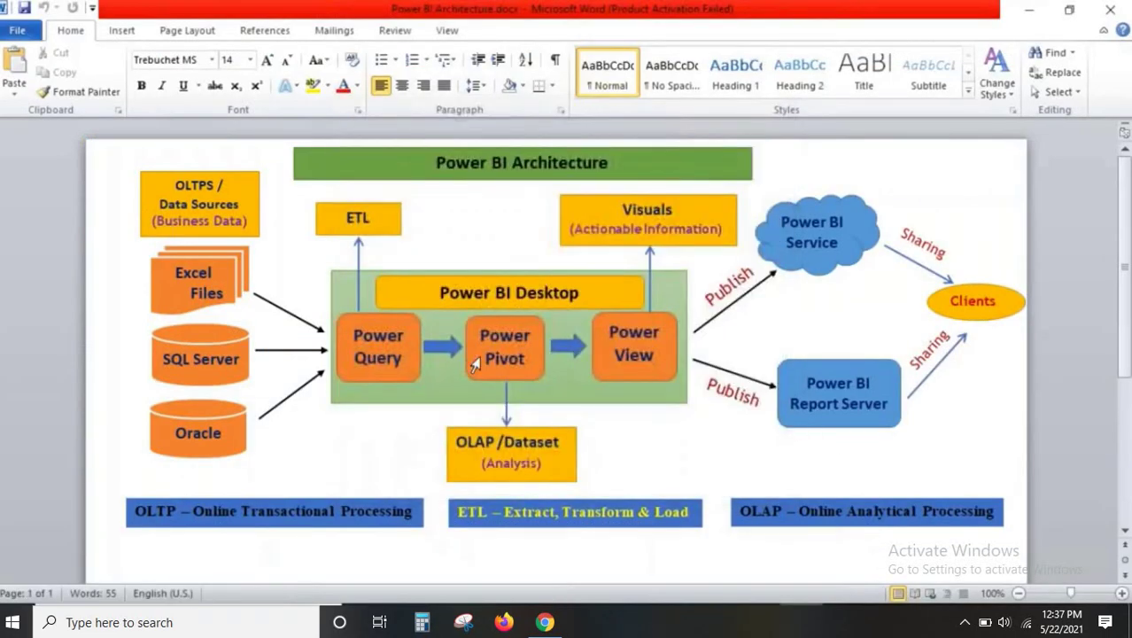
# Annotate the architecture diagram with boxes around Excel Files, SQL Server and Dataset, write "10 Table" beside Dataset, and clear the markup
pyautogui.moveTo(139, 244); pyautogui.dragTo(264, 313)
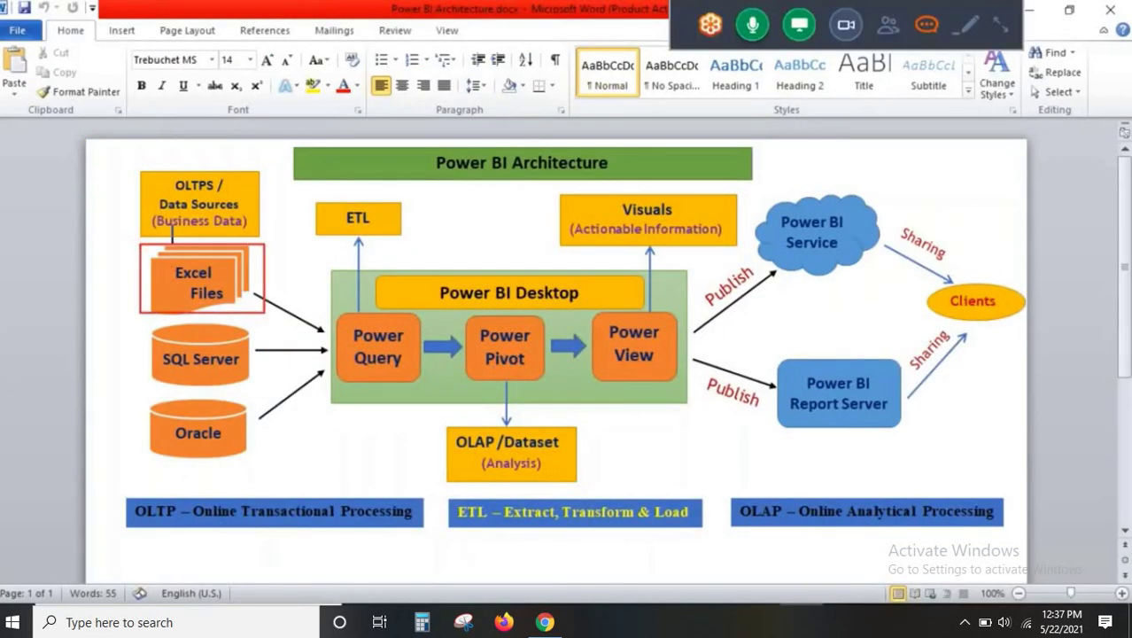
pyautogui.moveTo(139, 330); pyautogui.dragTo(264, 384)
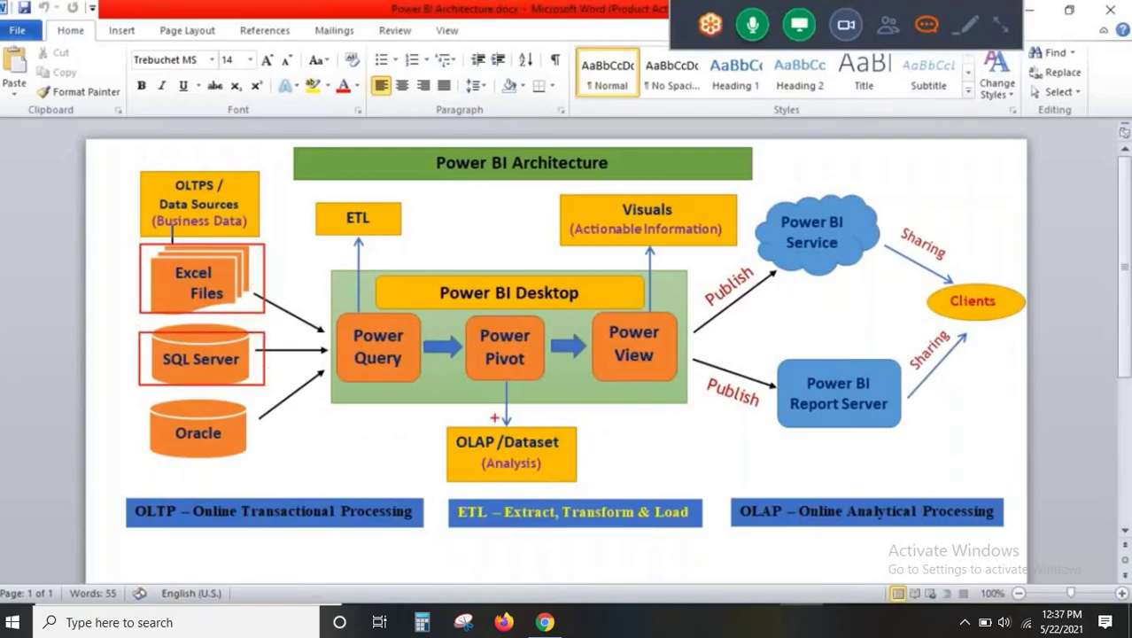
pyautogui.moveTo(505, 430); pyautogui.dragTo(575, 455)
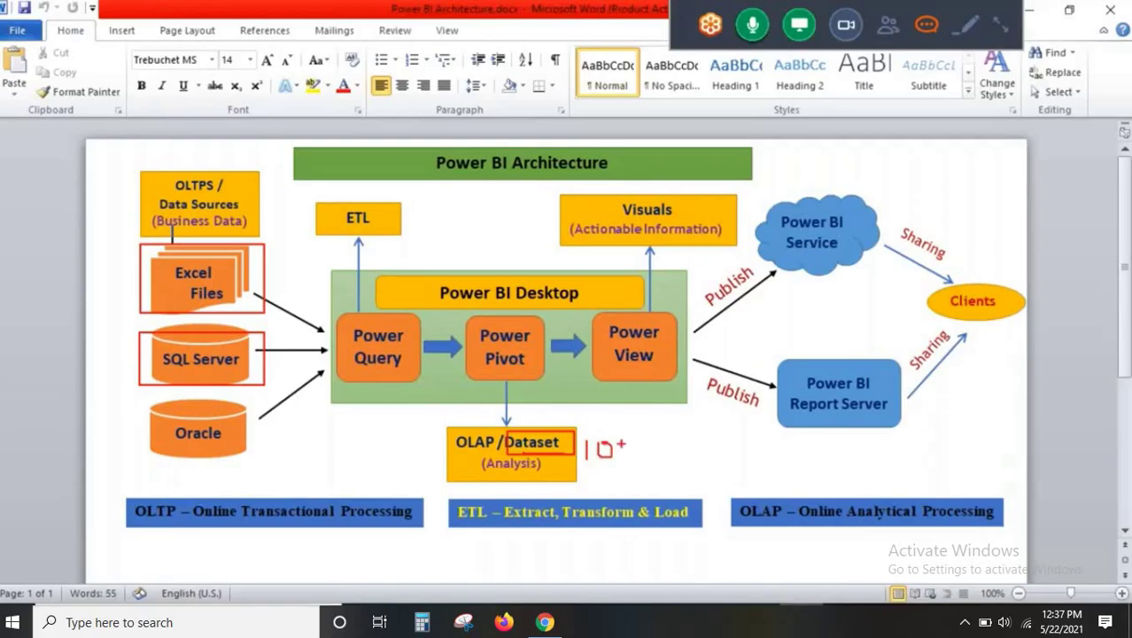
pyautogui.moveTo(648, 443); pyautogui.dragTo(670, 420)
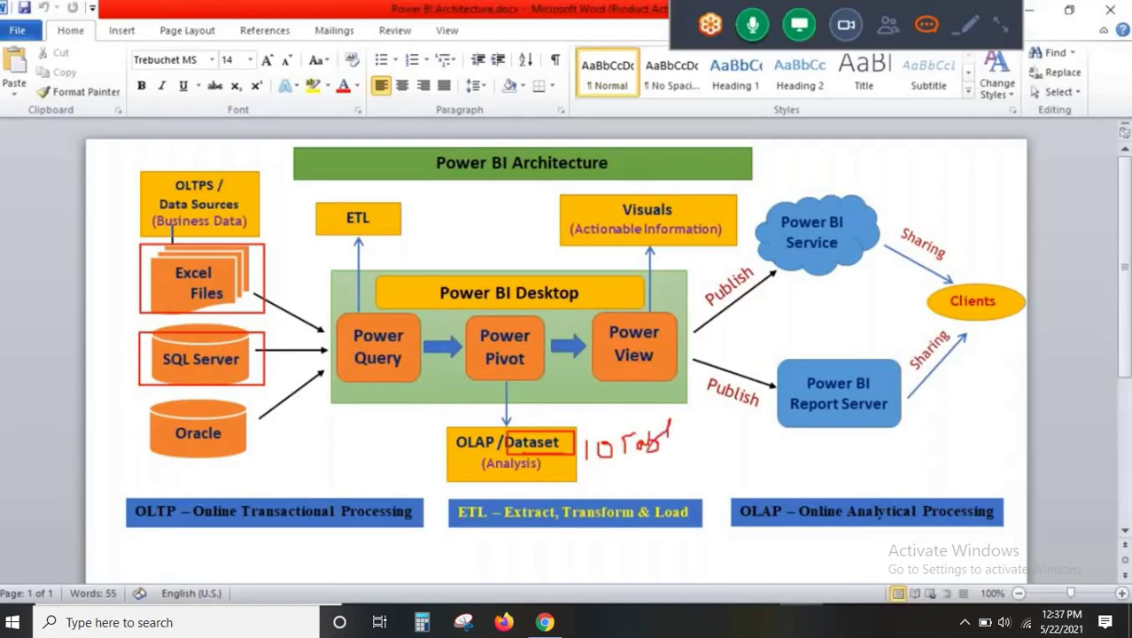
pyautogui.moveTo(601, 464); pyautogui.dragTo(675, 464)
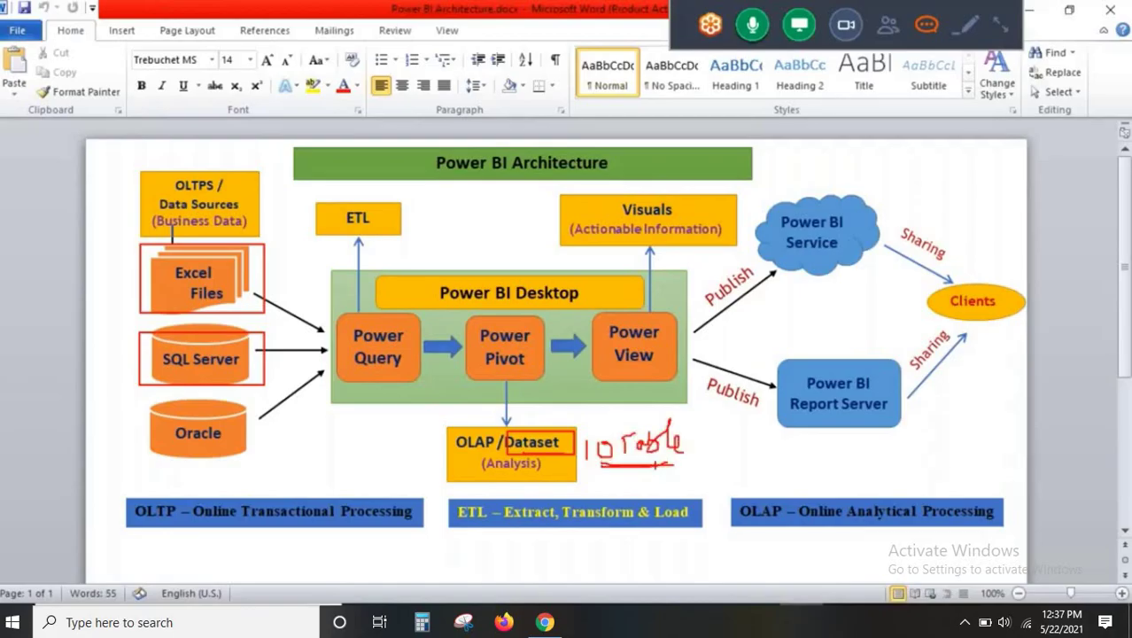
pyautogui.press('Escape')
# Return to the Notepad notes and add the line "Static Table / Static Dimension Tables" under the Include in Report Refresh sentence
pyautogui.hotkey('alt', 'Tab')
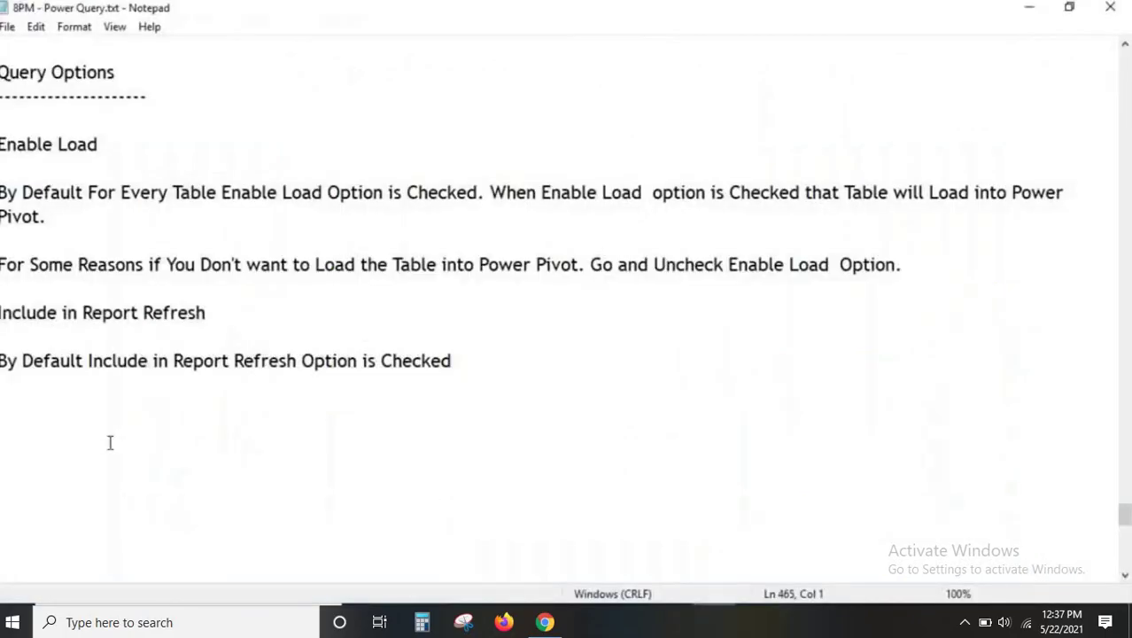
pyautogui.write('Static Table')
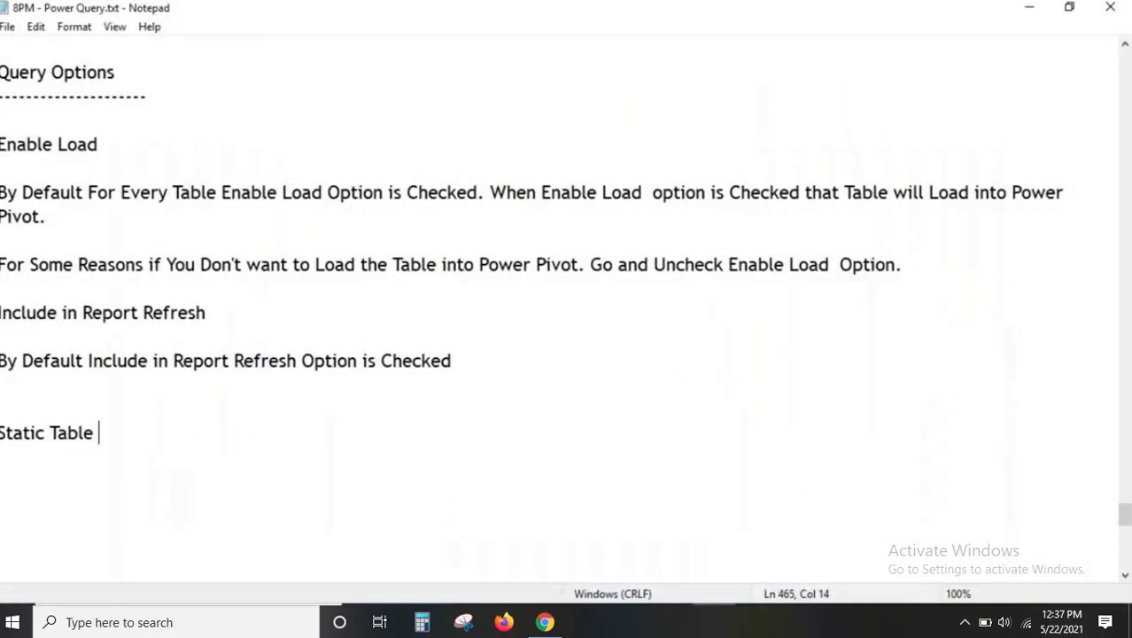
pyautogui.write(' / Static')
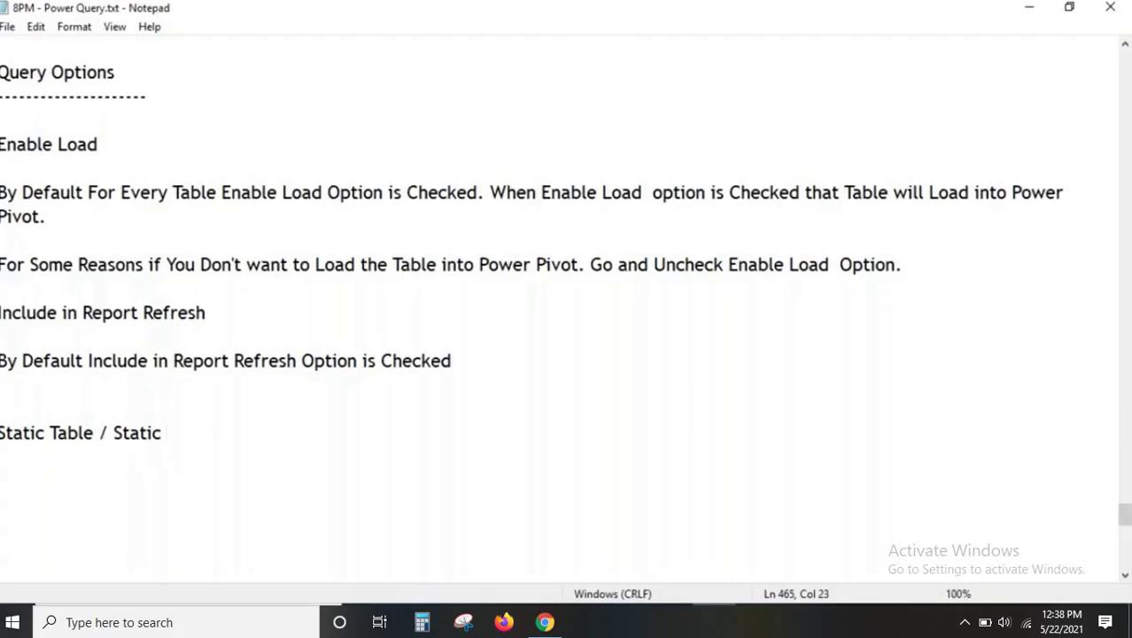
pyautogui.write(' Dimension Tables')
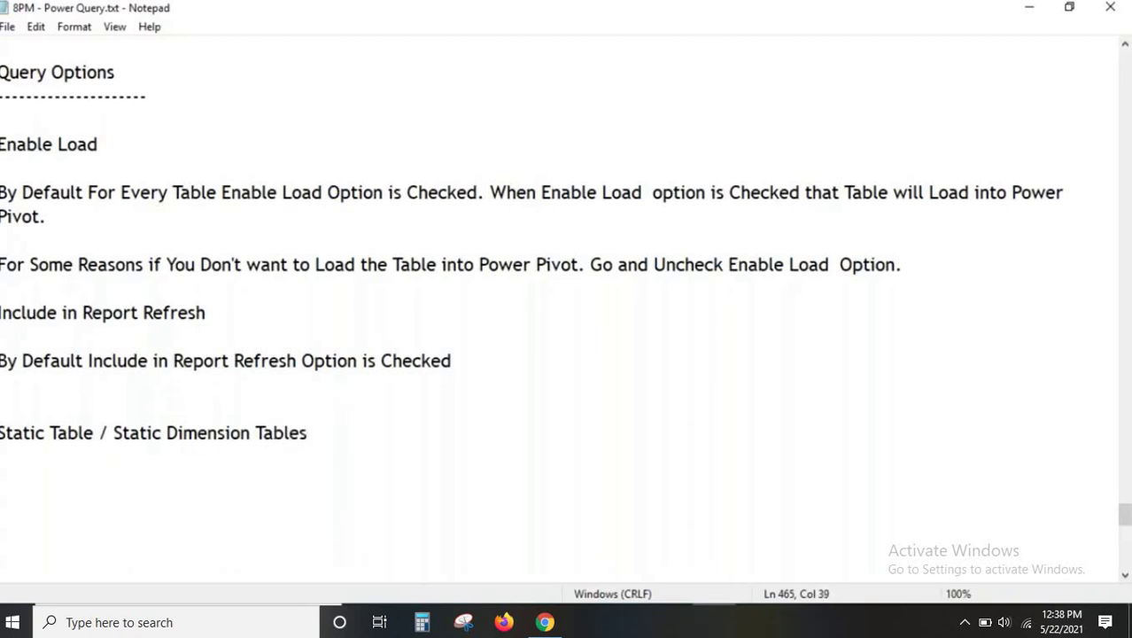
pyautogui.press('BackSpace')
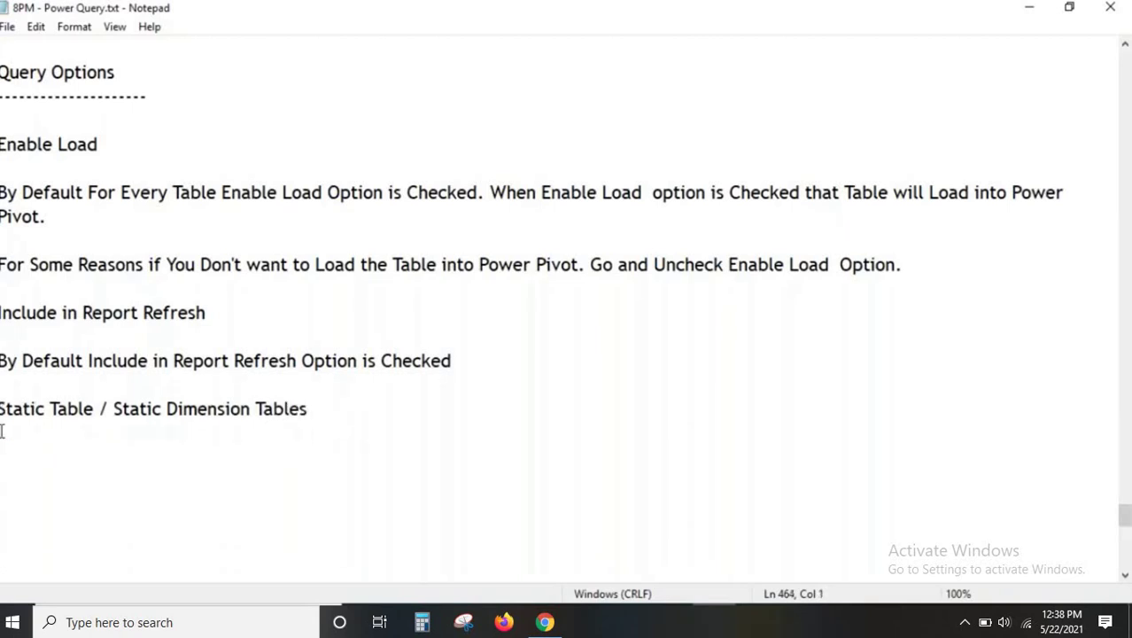
# Box and underline the Static Table / Static Dimension Tables line with screen annotations, and clear them
pyautogui.hotkey('ctrl', '2')
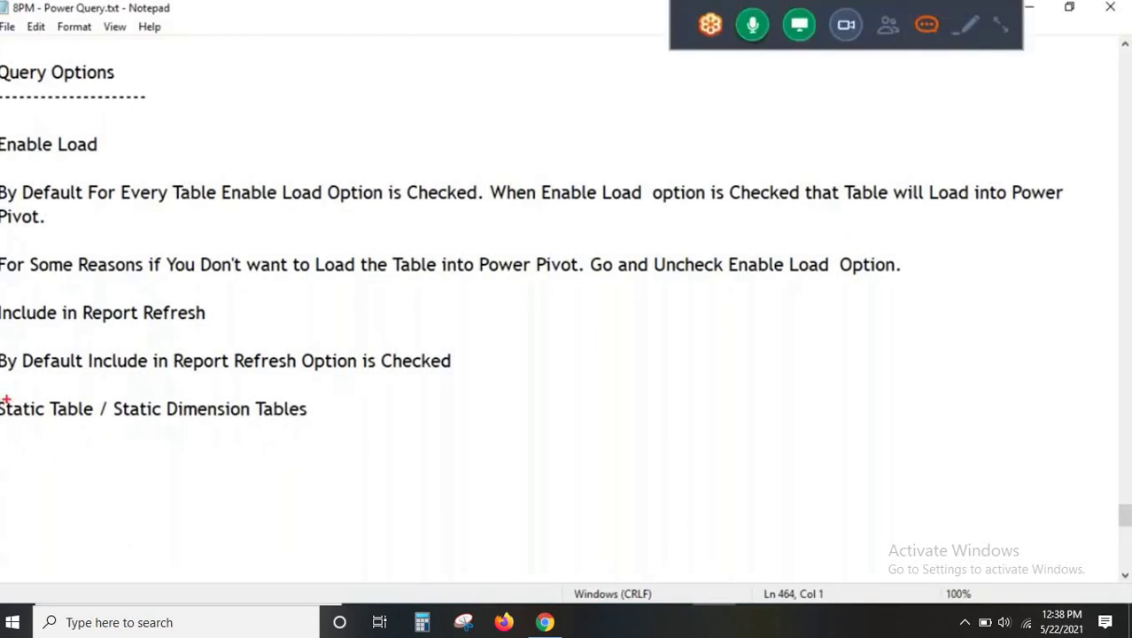
pyautogui.moveTo(2, 392); pyautogui.dragTo(323, 430)
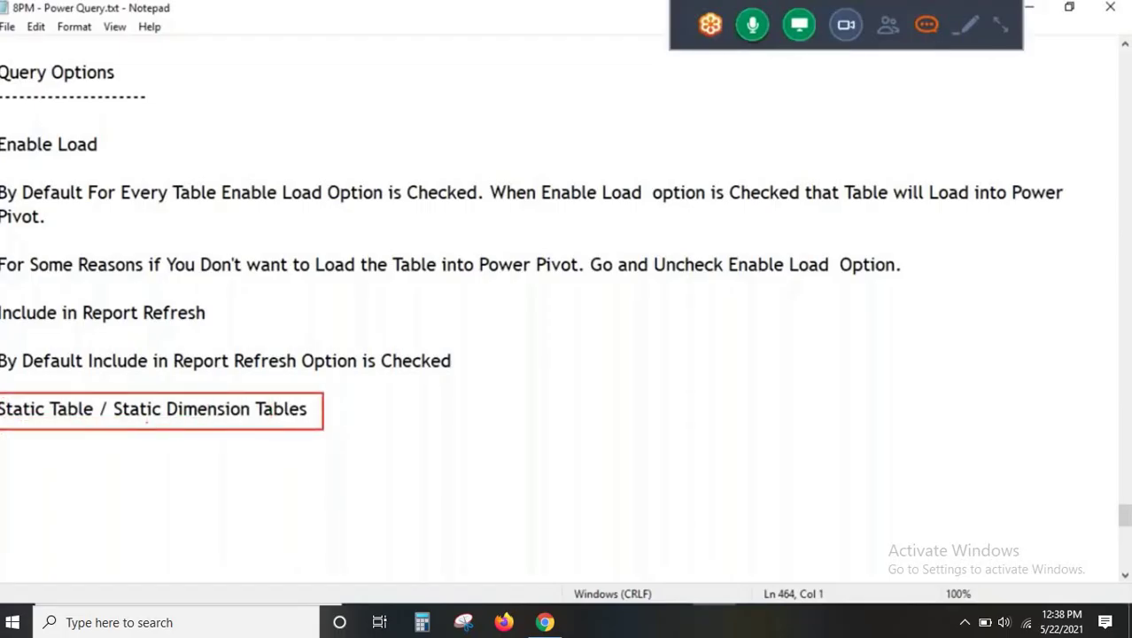
pyautogui.moveTo(146, 423); pyautogui.dragTo(290, 421)
pyautogui.moveTo(7, 420); pyautogui.dragTo(91, 422)
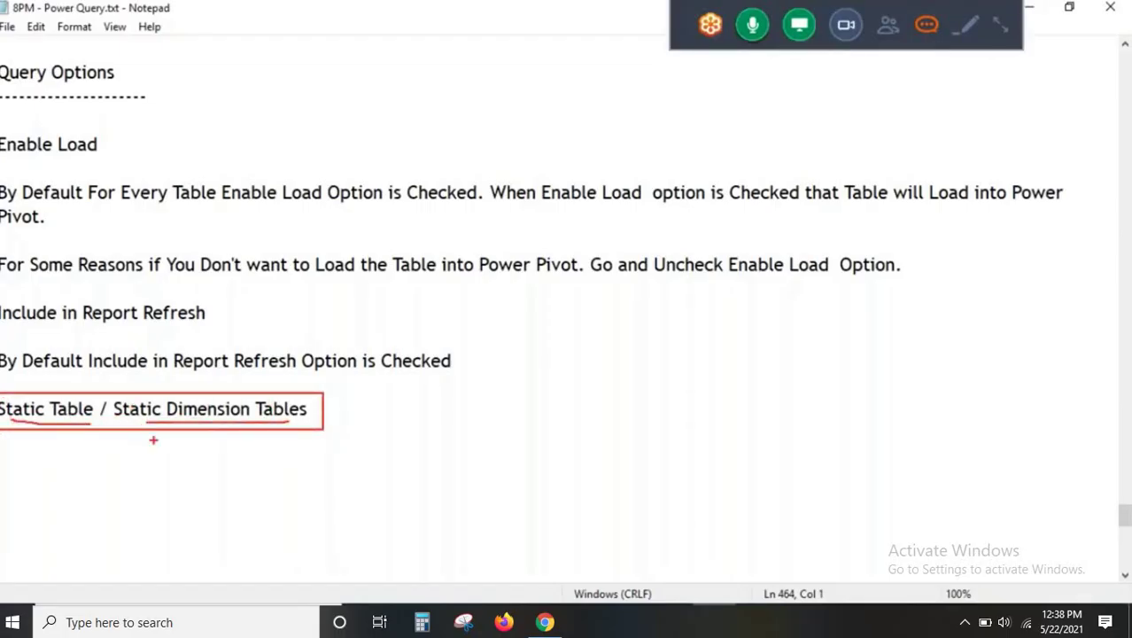
pyautogui.moveTo(116, 400); pyautogui.dragTo(318, 426)
pyautogui.moveTo(18, 415); pyautogui.dragTo(83, 418)
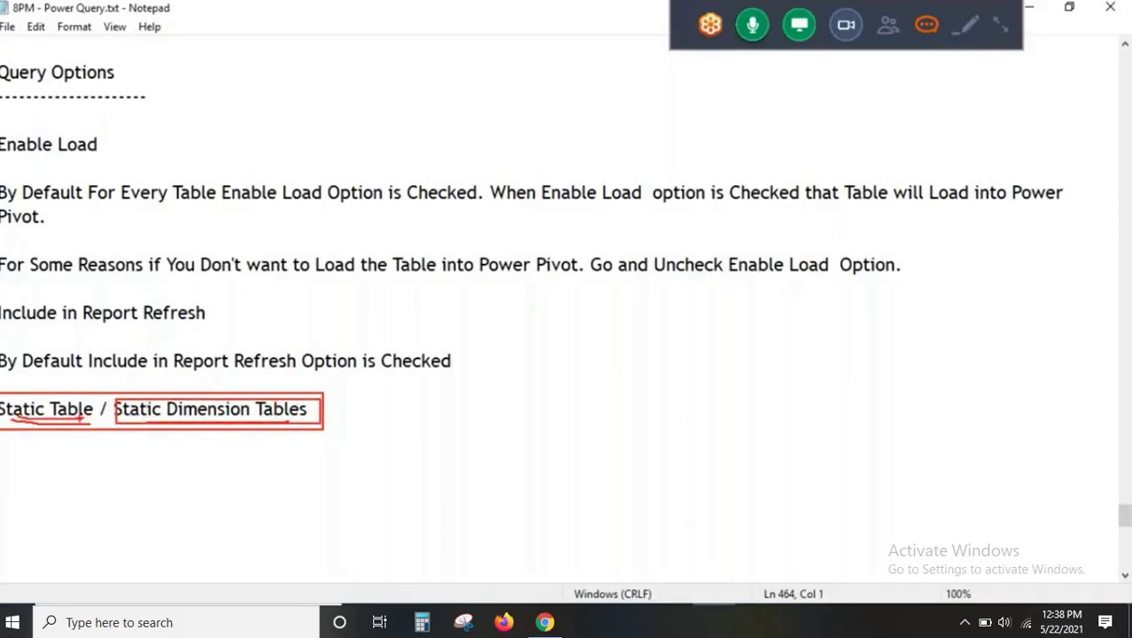
pyautogui.moveTo(1, 395)
pyautogui.mouseDown()
pyautogui.moveTo(23, 409)
pyautogui.moveTo(347, 428)
pyautogui.mouseUp()
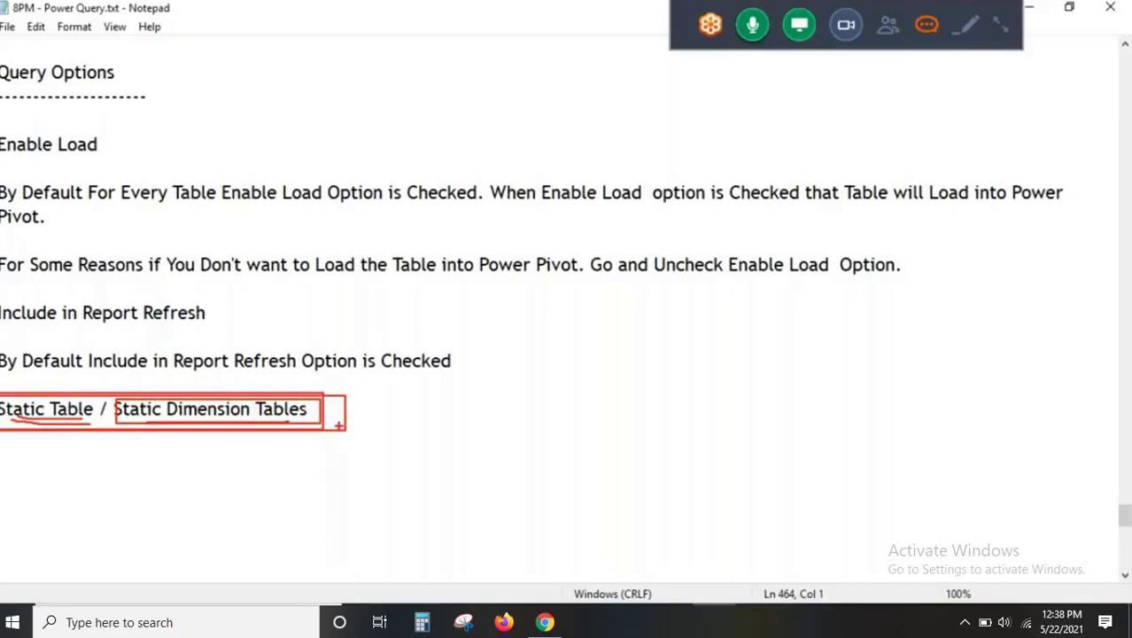
pyautogui.press('Escape')
# Switch to the Power BI Architecture document, mark the SQL Server data source with temporary annotations, and clear them
pyautogui.click(802, 621)
pyautogui.click(202, 365)
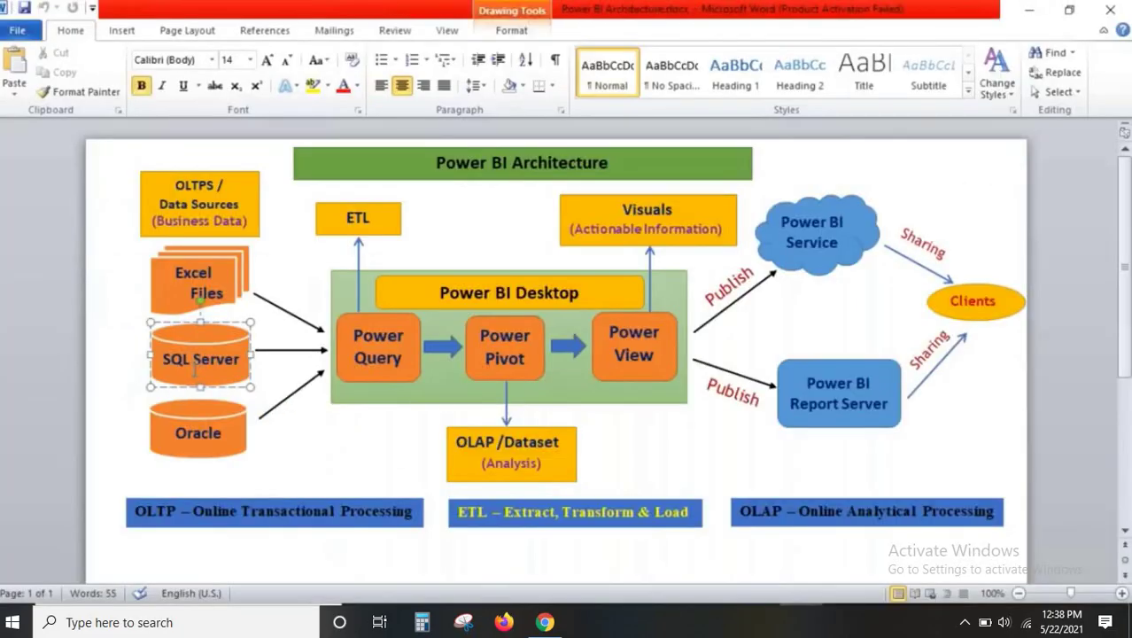
pyautogui.moveTo(112, 331); pyautogui.dragTo(164, 355)
pyautogui.moveTo(91, 358); pyautogui.dragTo(198, 364)
pyautogui.moveTo(84, 372); pyautogui.dragTo(200, 372)
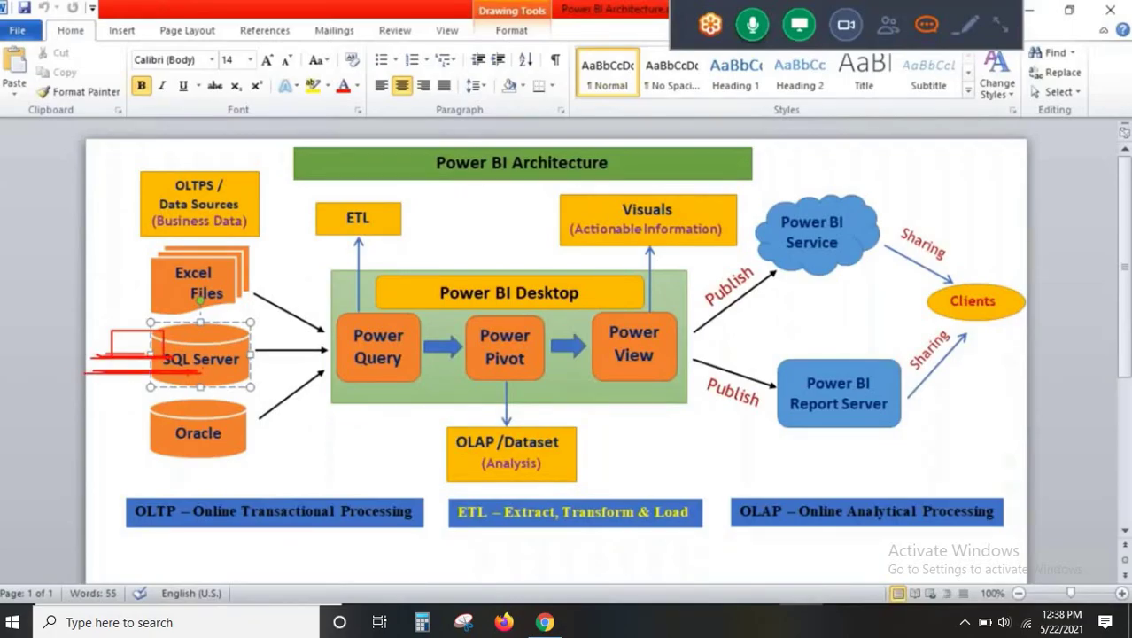
pyautogui.press('Escape')
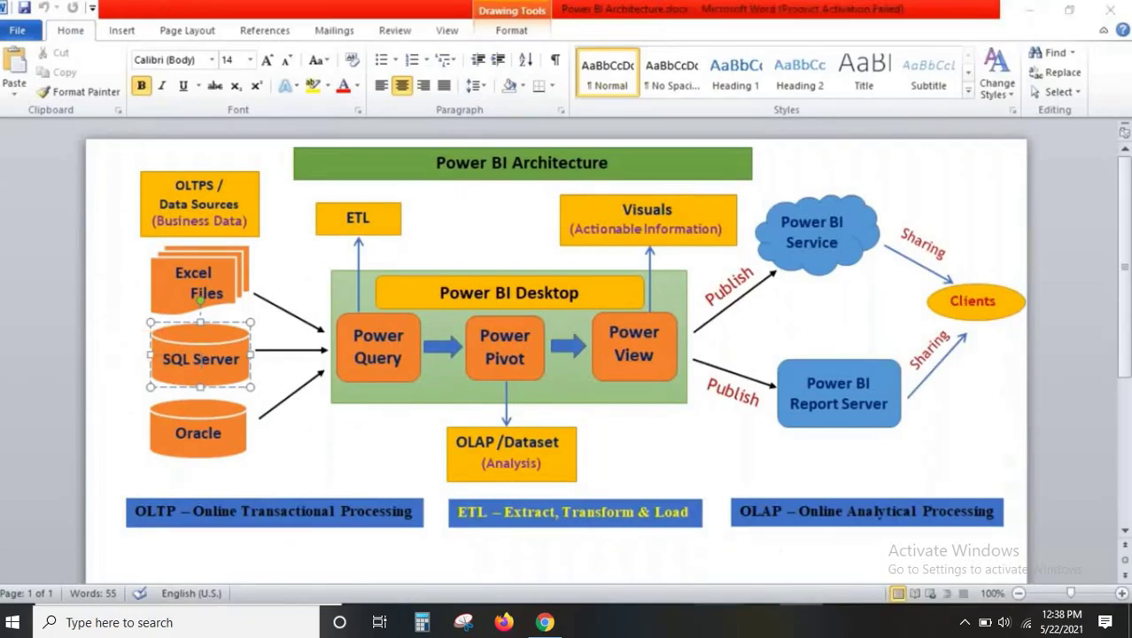
# Switch back to Notepad and append "- The Data in the Tables will not Change" to the Static Table / Static Dimension Tables line
pyautogui.click(717, 621)
pyautogui.moveTo(124, 410); pyautogui.dragTo(312, 409)
pyautogui.click(313, 409)
pyautogui.write('- Th')
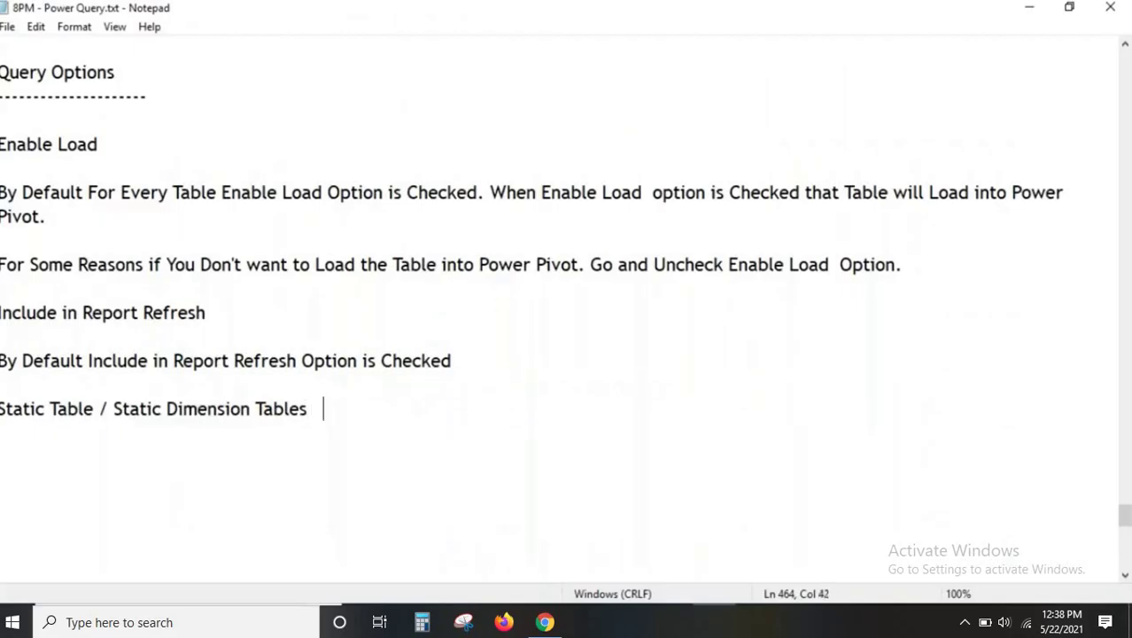
pyautogui.write('e Data in the ')
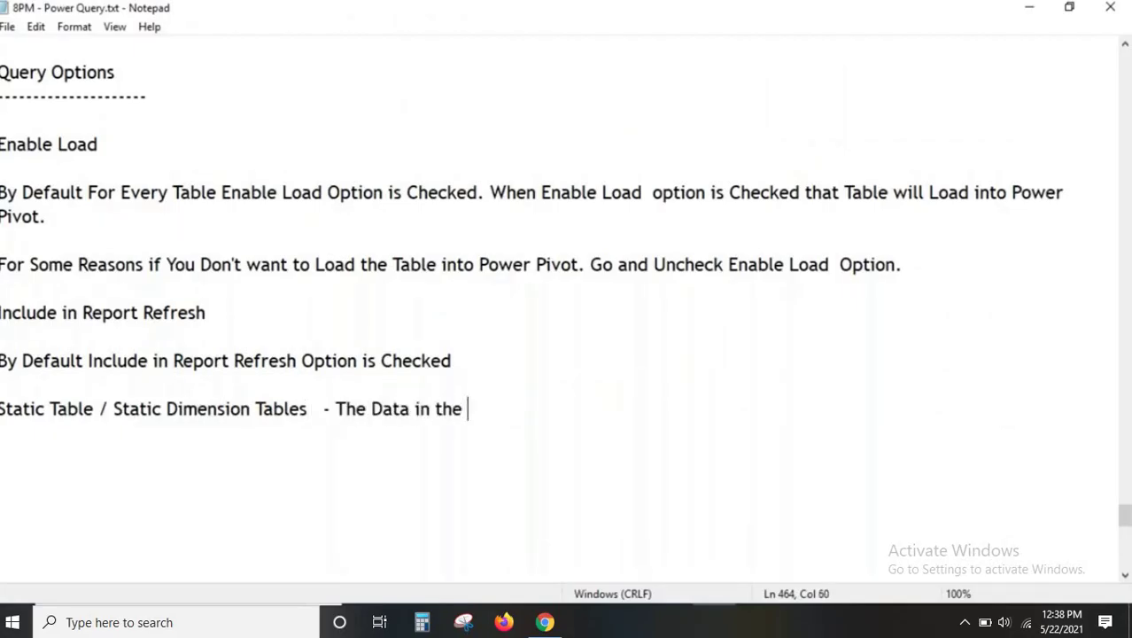
pyautogui.write('Table s')
pyautogui.press('BackSpace')
pyautogui.press('BackSpace')
pyautogui.write('s')
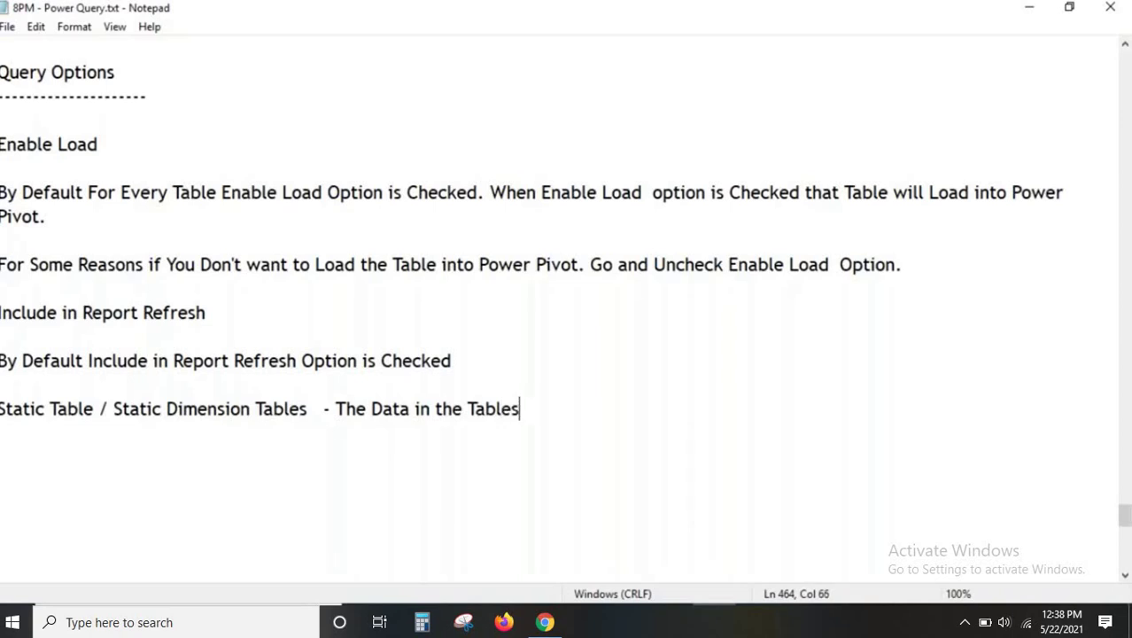
pyautogui.write(' will not ')
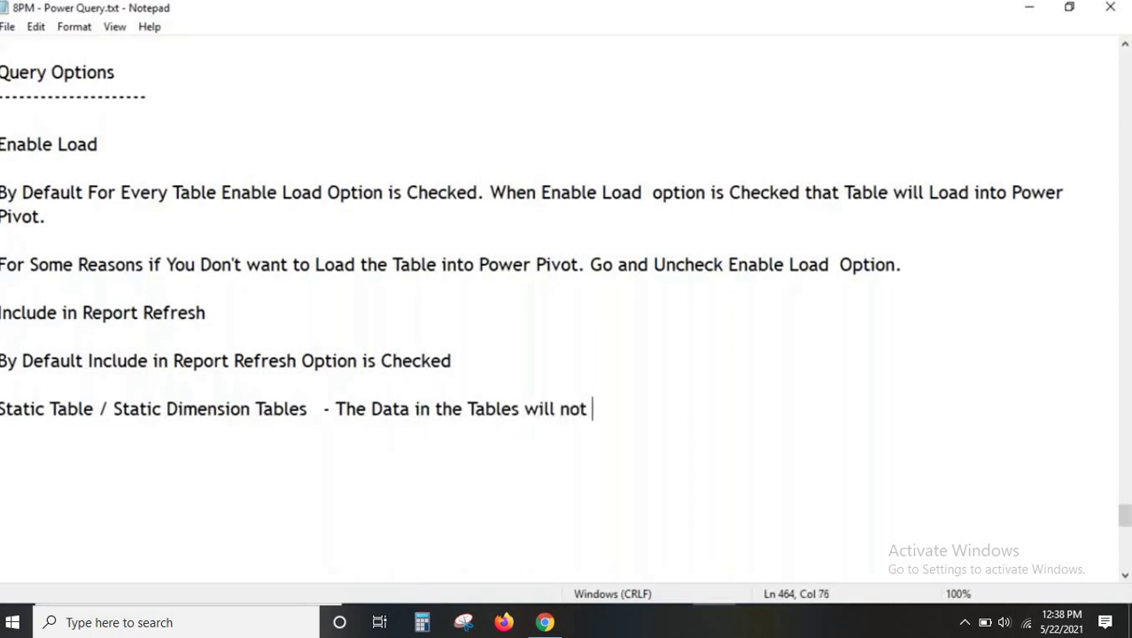
pyautogui.write('Change')
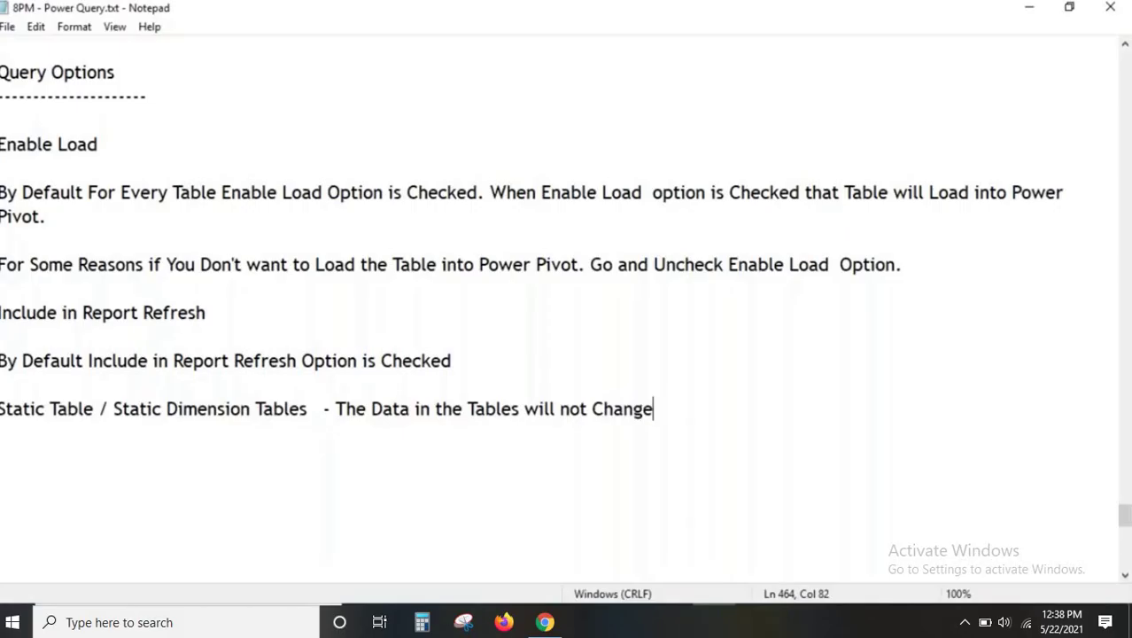
pyautogui.click(579, 443)
pyautogui.moveTo(68, 412); pyautogui.dragTo(226, 416)
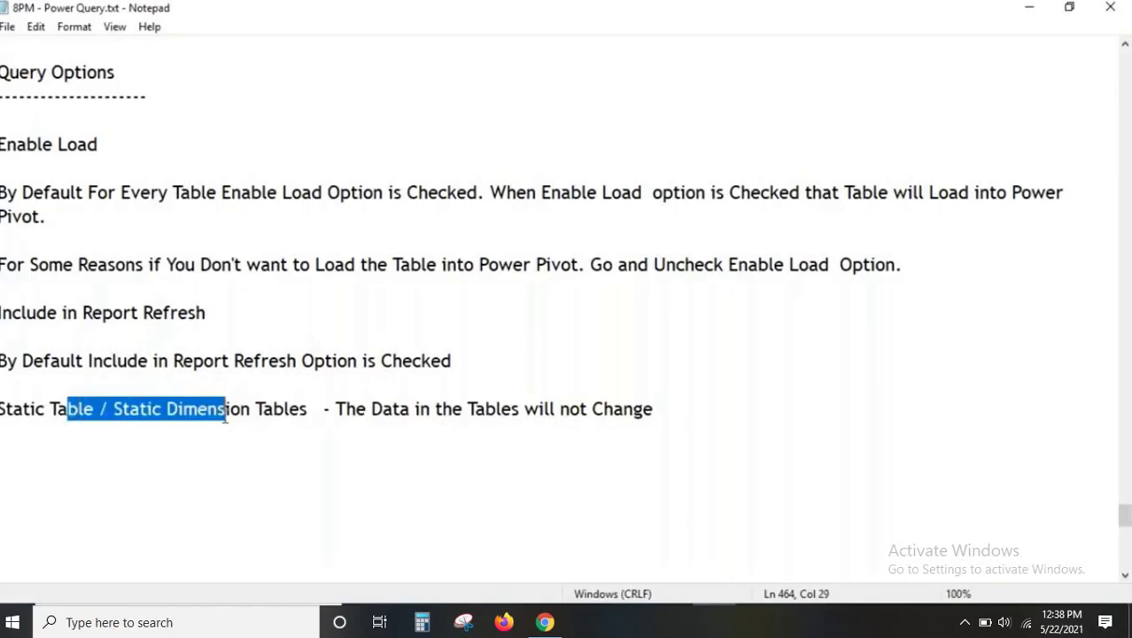
# Switch to Power BI Desktop and mark the TIME_DATA table in the field list with temporary annotations
pyautogui.hotkey('alt', 'Tab')
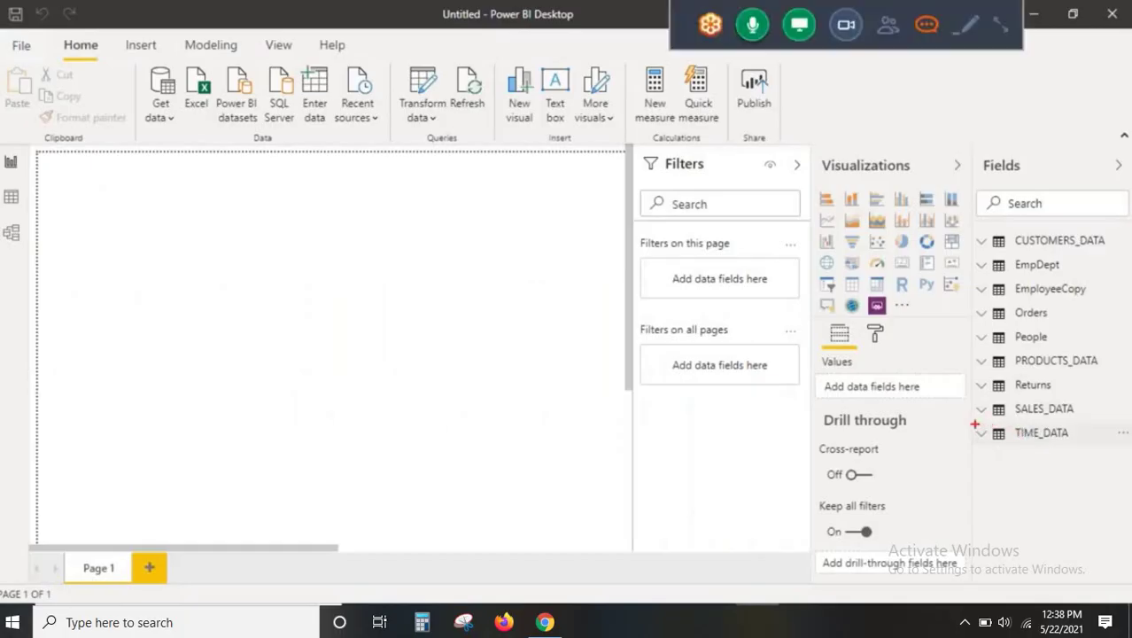
pyautogui.moveTo(974, 424); pyautogui.dragTo(1096, 449)
pyautogui.moveTo(1005, 443); pyautogui.dragTo(1081, 444)
pyautogui.moveTo(1002, 454)
pyautogui.mouseDown()
pyautogui.moveTo(1066, 456)
pyautogui.moveTo(1025, 512)
pyautogui.mouseUp()
pyautogui.moveTo(971, 424); pyautogui.dragTo(1095, 446)
pyautogui.moveTo(1018, 446)
pyautogui.mouseDown()
pyautogui.moveTo(1081, 447)
pyautogui.moveTo(1032, 529)
pyautogui.mouseUp()
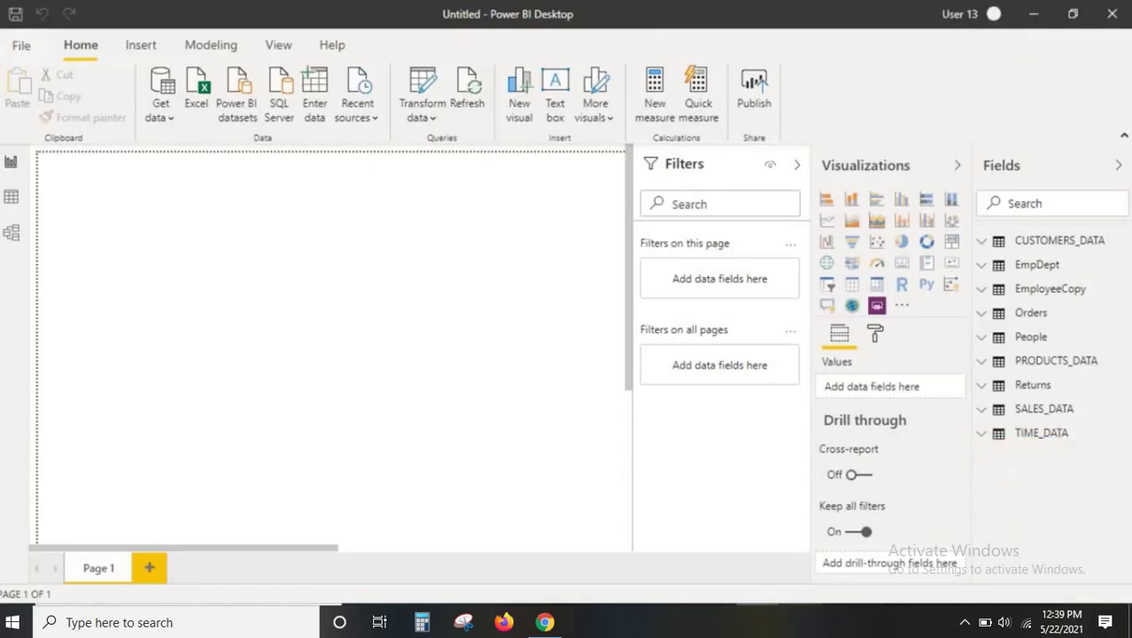
# Switch to Notepad and add the line "Eg - Date Dimension Table , Time Table" below the Static Table / Static Dimension Tables line
pyautogui.hotkey('alt', 'Tab')
pyautogui.click(646, 409)
pyautogui.click(663, 409)
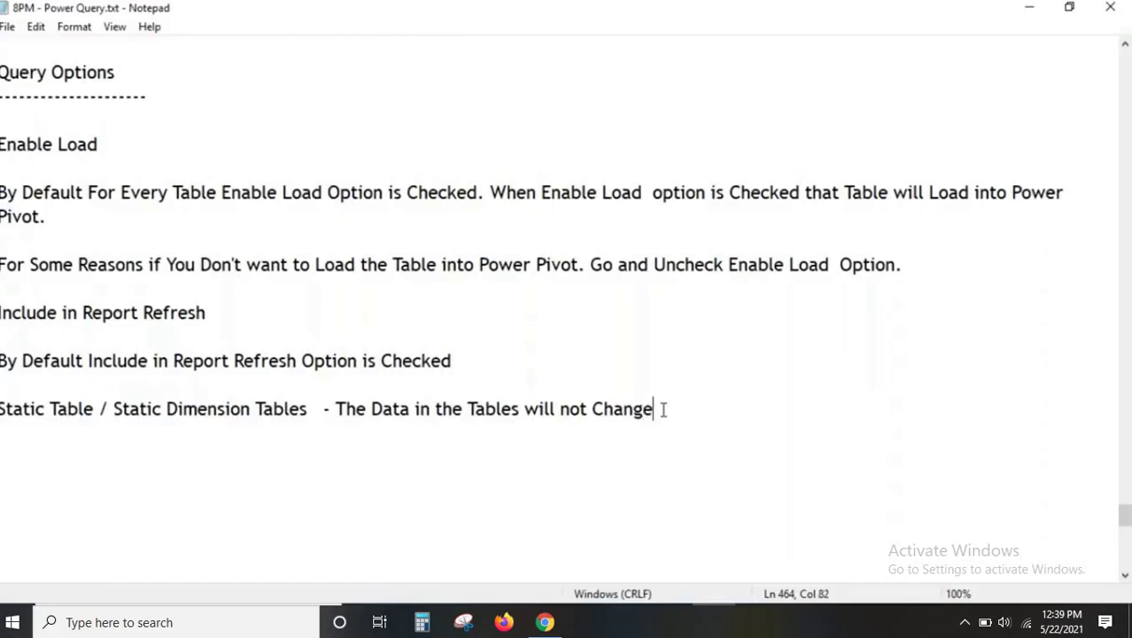
pyautogui.press('Return')
pyautogui.press('Return')
pyautogui.write('Eg - Da')
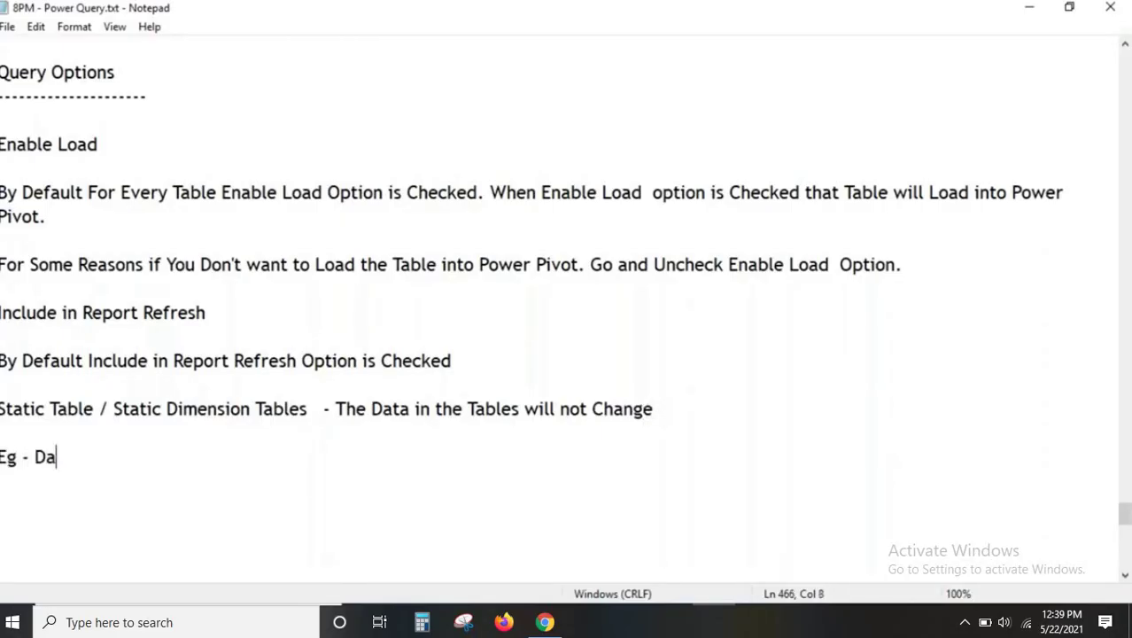
pyautogui.write('te Dimen')
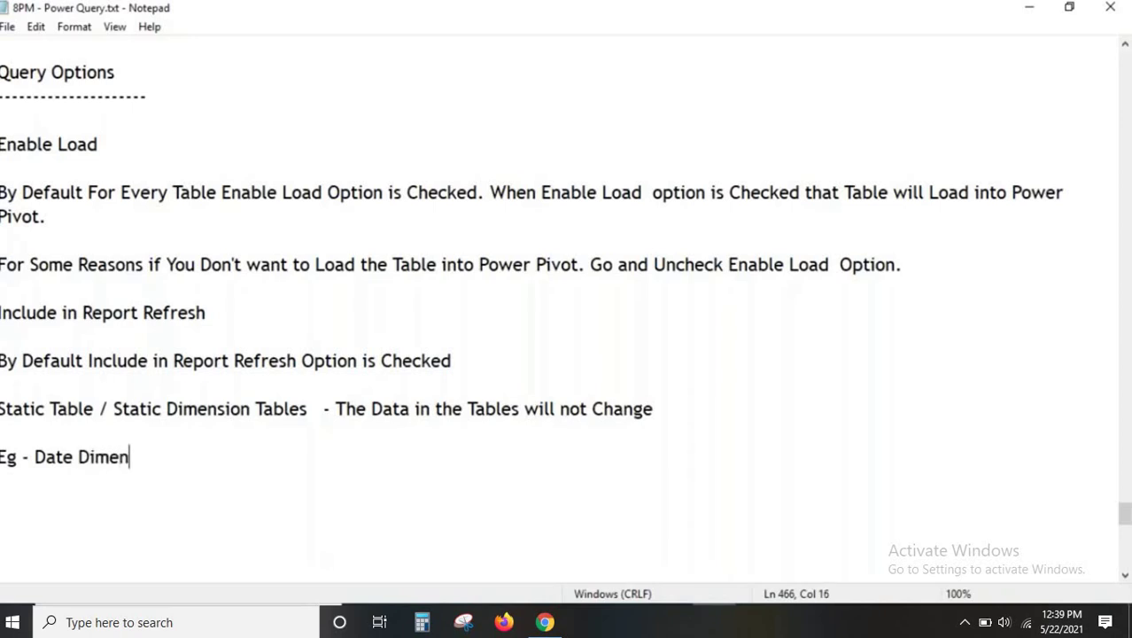
pyautogui.write('sion Tables')
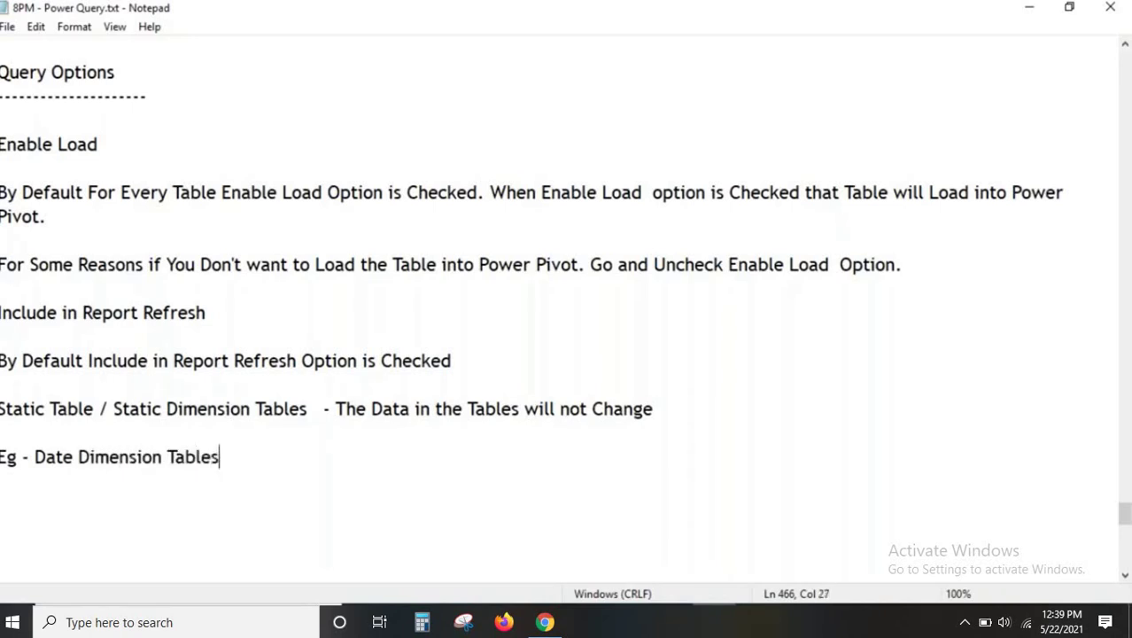
pyautogui.press('BackSpace')
pyautogui.write(',  Time Tab')
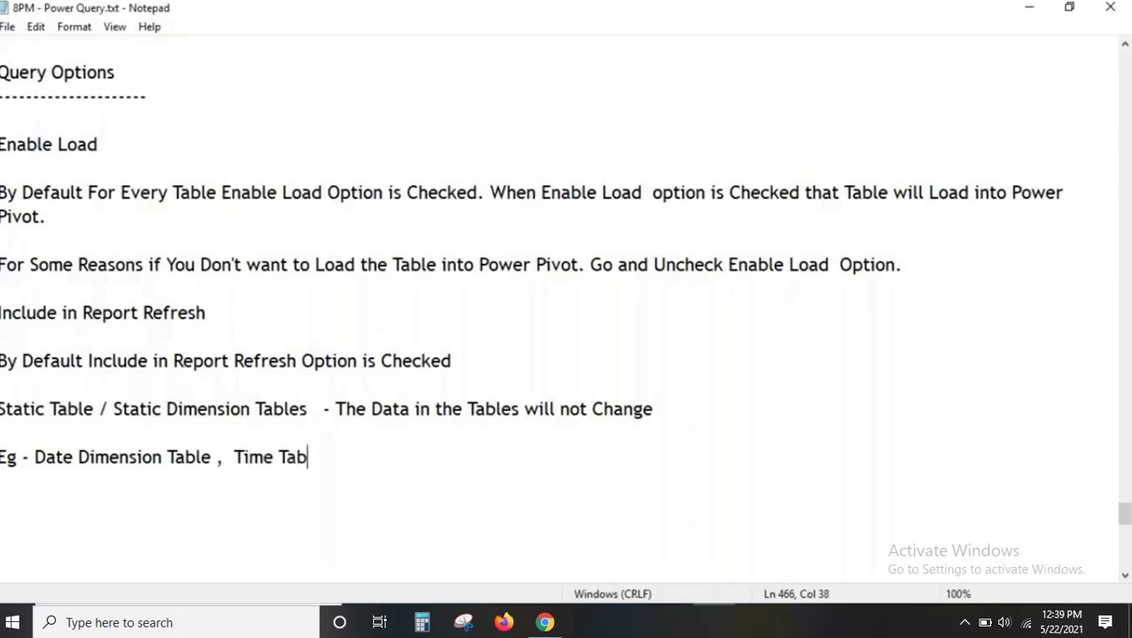
pyautogui.write('les')
pyautogui.press('BackSpace')
# Switch to Power BI Desktop, display the TIME_DATA rows in Data view, and mark the table name with temporary annotations
pyautogui.hotkey('alt', 'Tab')
pyautogui.click(12, 197)
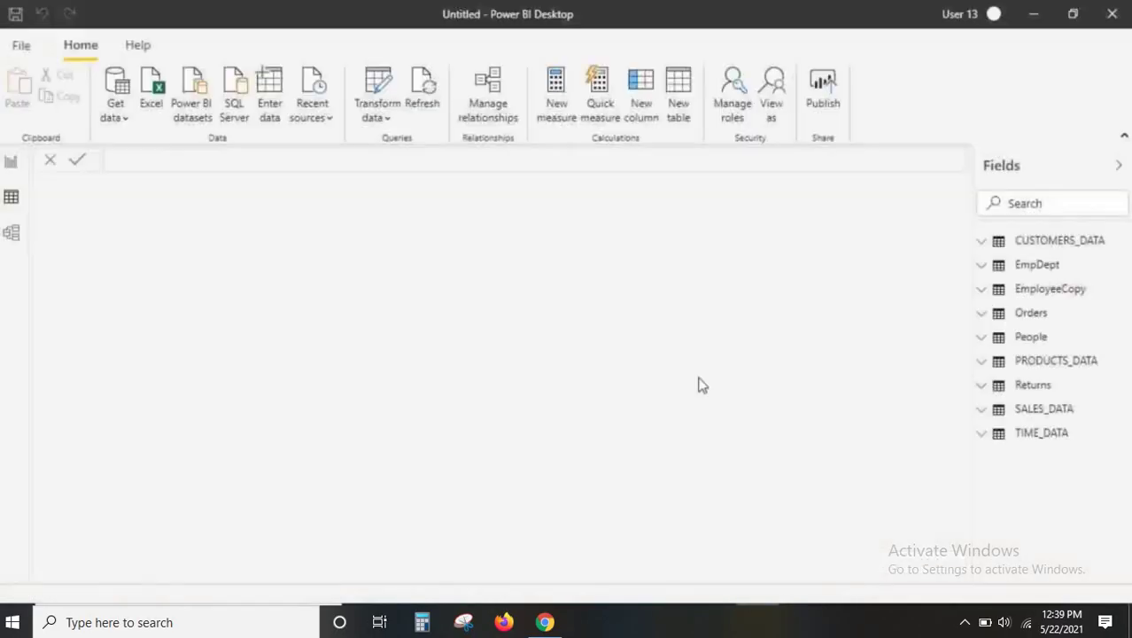
pyautogui.click(1027, 432)
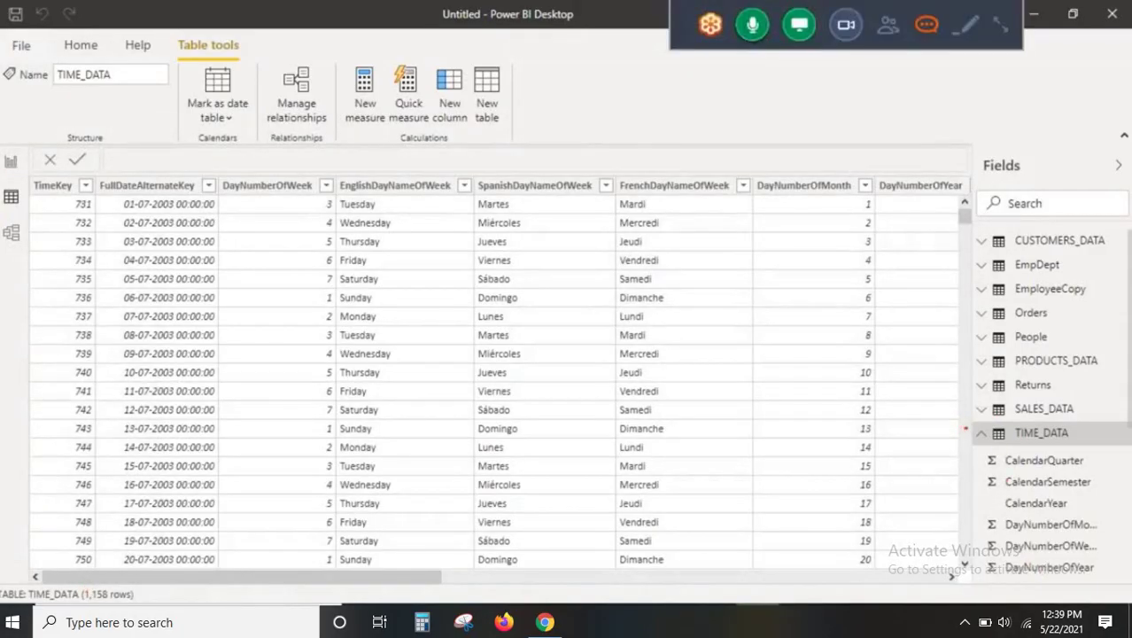
pyautogui.moveTo(967, 427); pyautogui.dragTo(1089, 447)
pyautogui.moveTo(914, 400); pyautogui.dragTo(1016, 432)
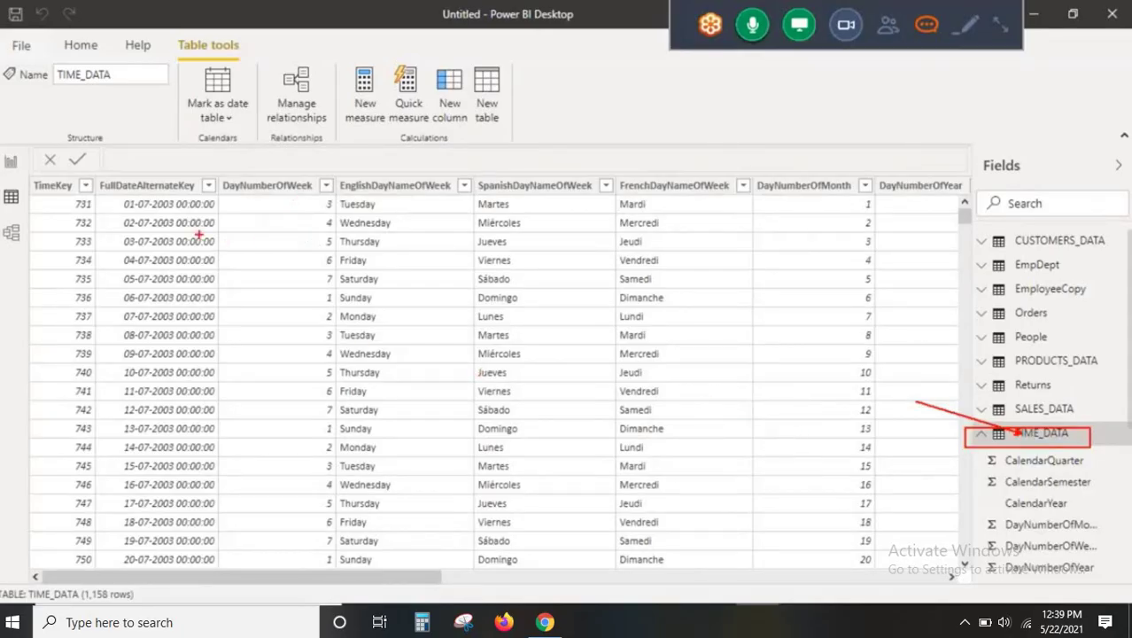
pyautogui.press('Escape')
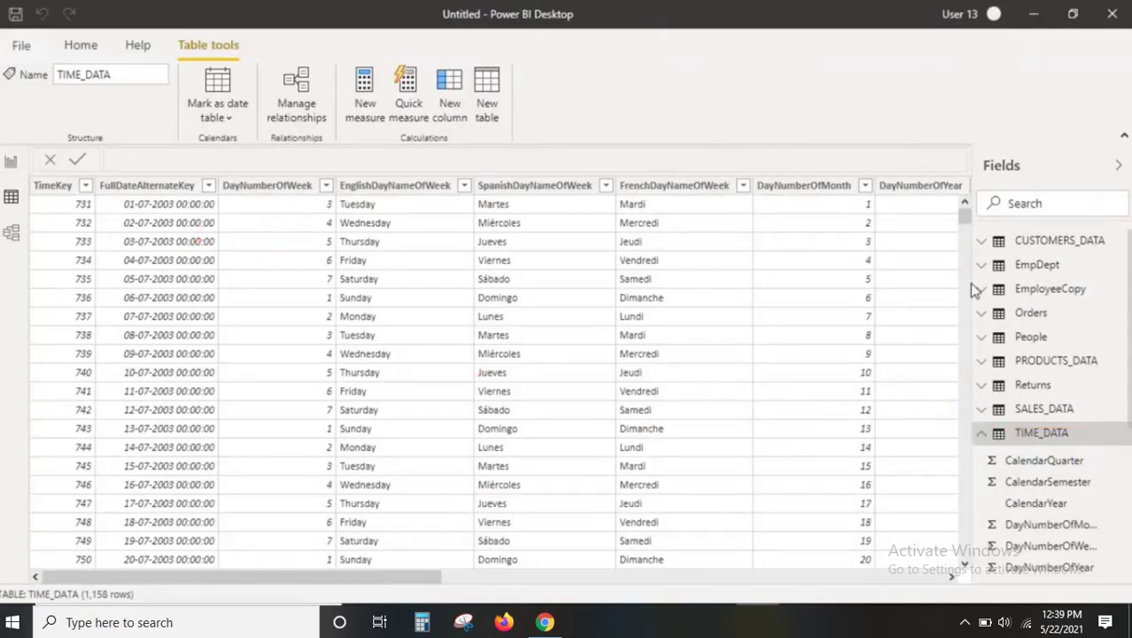
# Display the SALES_DATA rows and box and underline the table's name with temporary annotations
pyautogui.click(1032, 410)
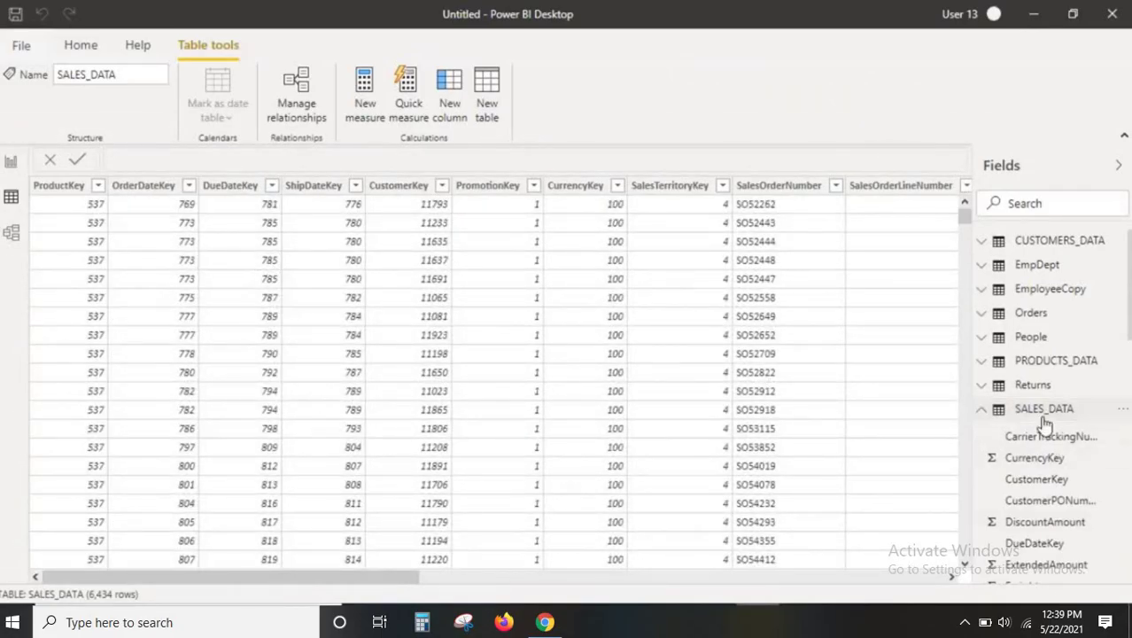
pyautogui.hotkey('ctrl', 'alt', 'd')
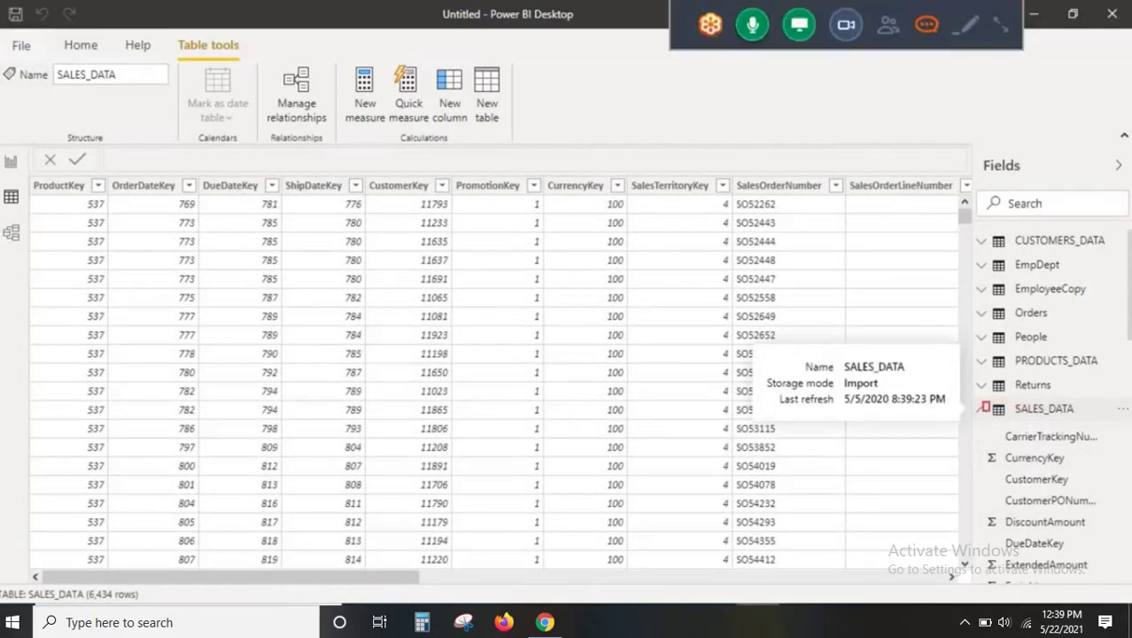
pyautogui.moveTo(983, 403); pyautogui.dragTo(1110, 423)
pyautogui.moveTo(1013, 419); pyautogui.dragTo(1074, 421)
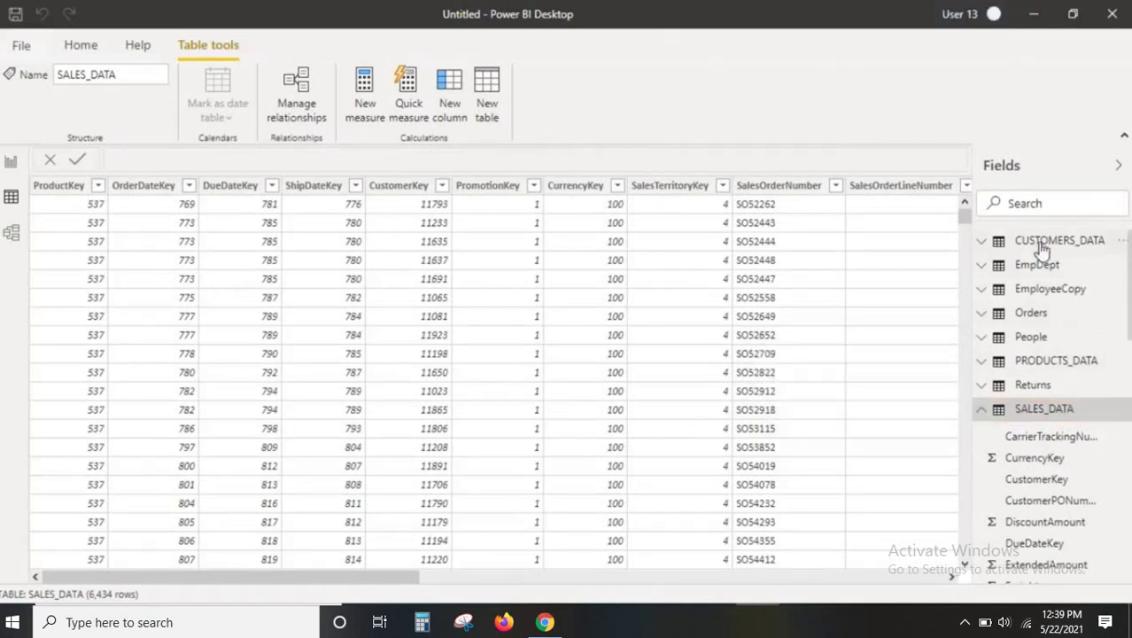
# Mark the CUSTOMERS_DATA and PRODUCTS_DATA tables in the field list with temporary boxes, underlines and arrows
pyautogui.moveTo(975, 232); pyautogui.dragTo(1108, 258)
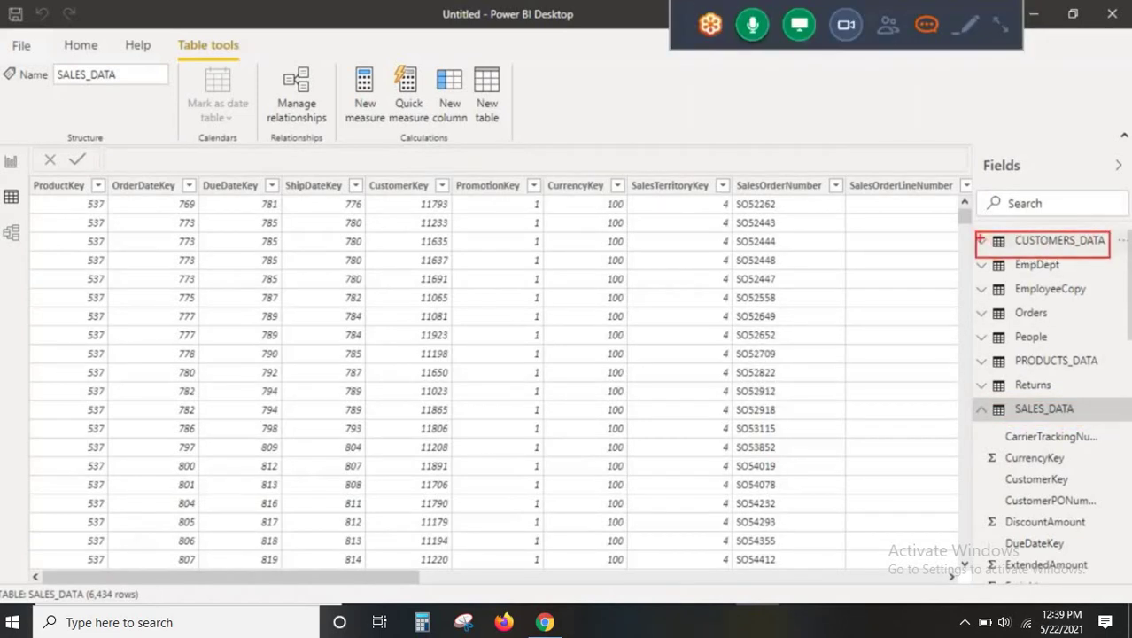
pyautogui.moveTo(901, 202)
pyautogui.mouseDown()
pyautogui.moveTo(981, 237)
pyautogui.moveTo(1085, 249)
pyautogui.mouseUp()
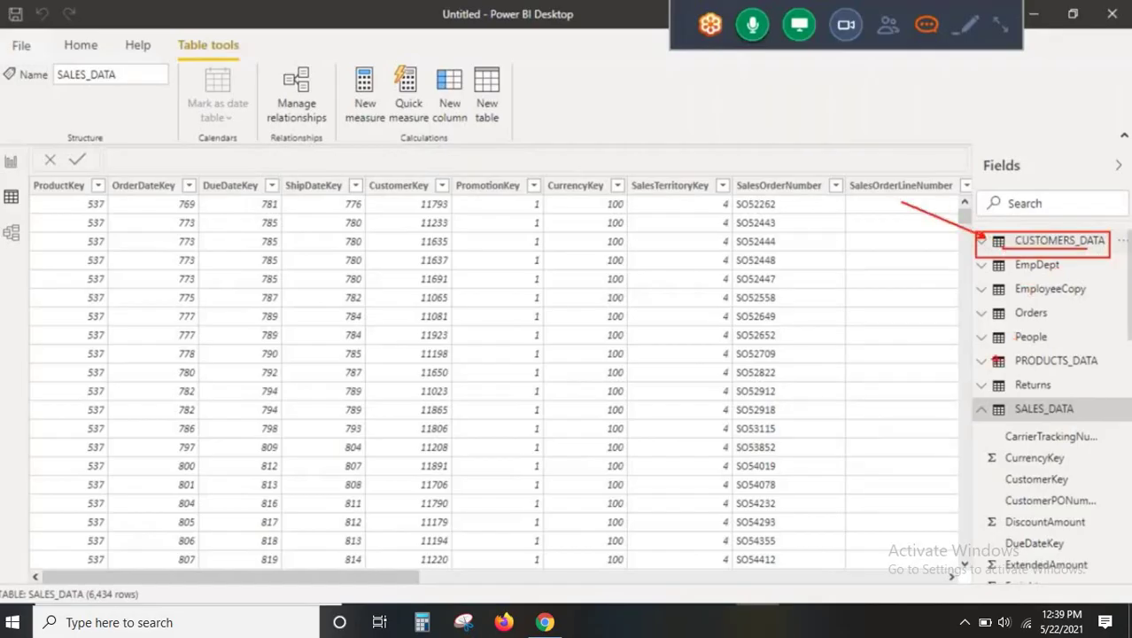
pyautogui.moveTo(978, 351); pyautogui.dragTo(1120, 377)
pyautogui.moveTo(1016, 372); pyautogui.dragTo(1060, 371)
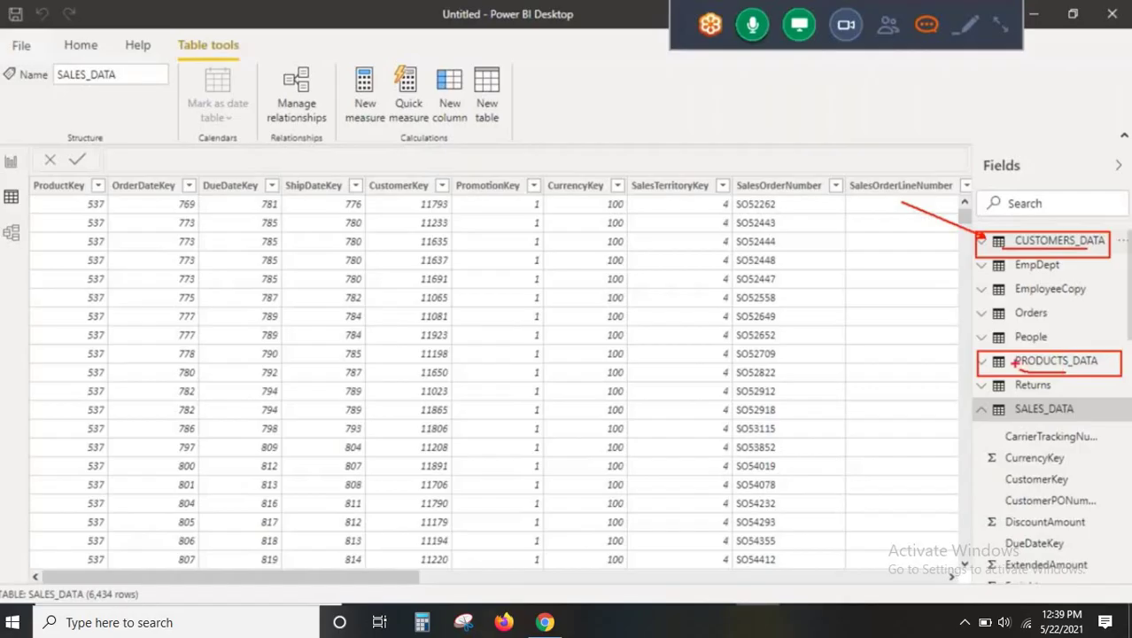
pyautogui.moveTo(868, 331); pyautogui.dragTo(1012, 361)
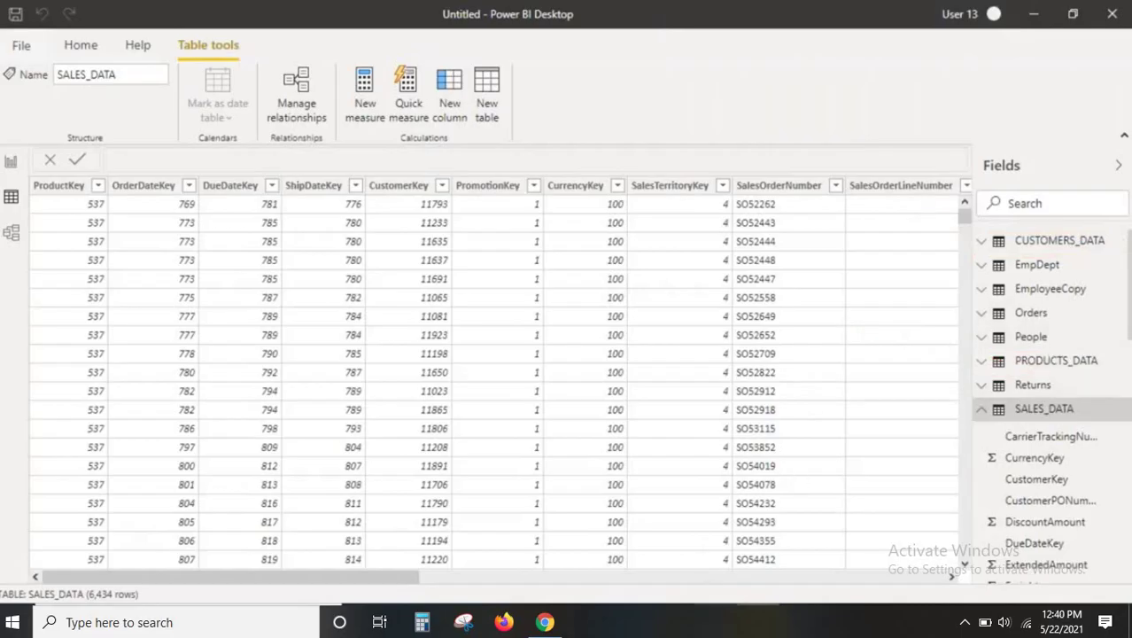
# Switch to the Power BI Architecture document and draw a temporary Countries label with a table grid beside the SQL Server data source
pyautogui.hotkey('alt', 'Tab')
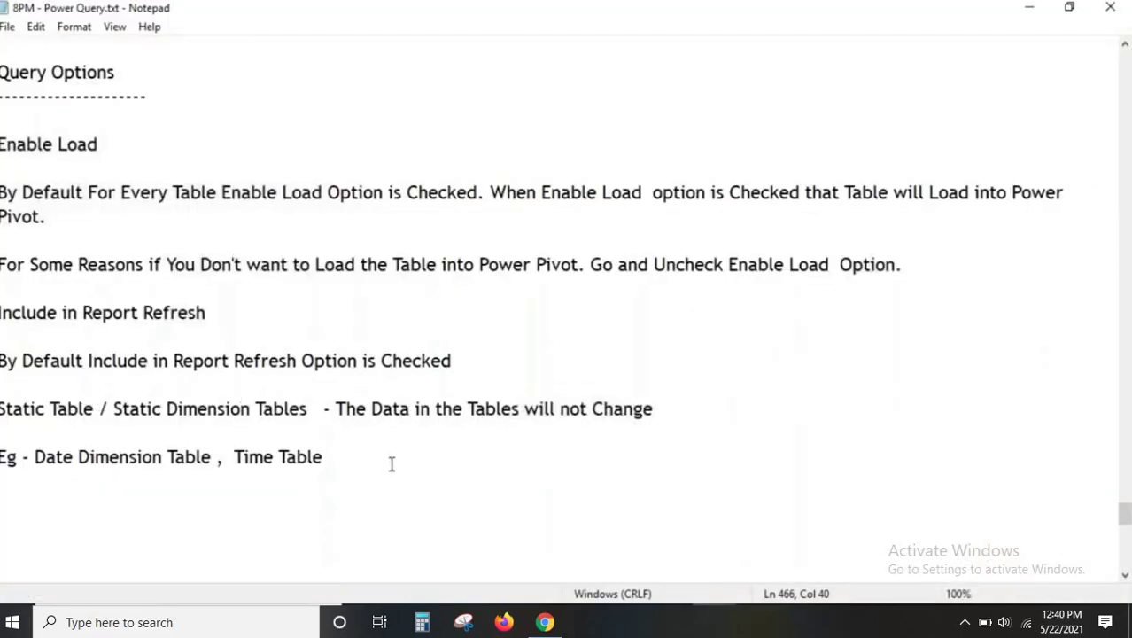
pyautogui.hotkey('alt', 'Tab')
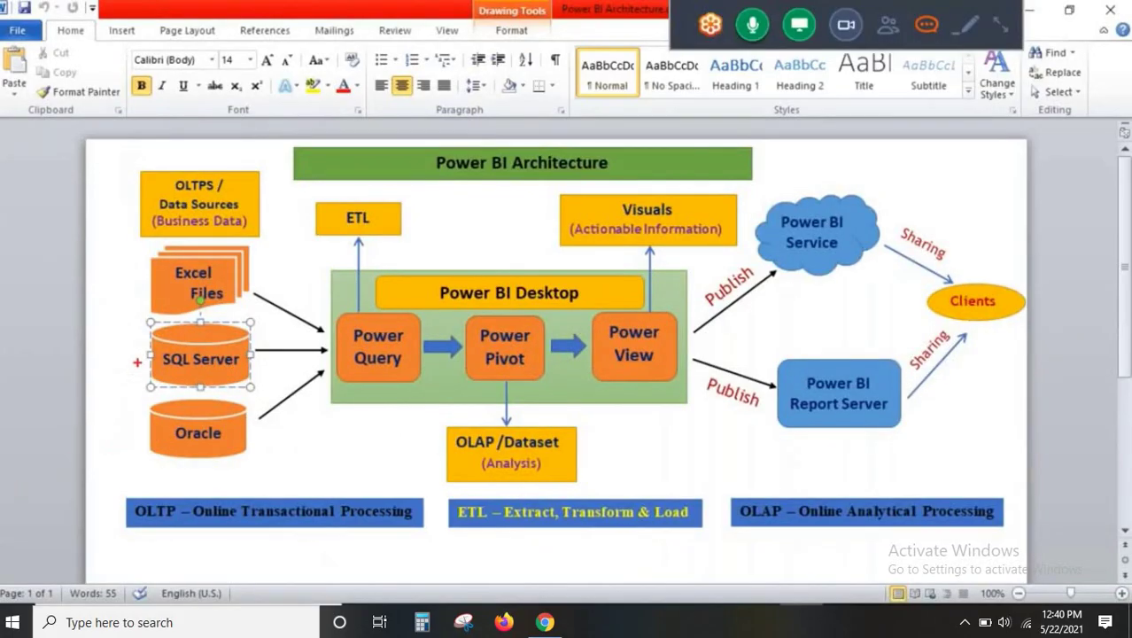
pyautogui.moveTo(144, 349)
pyautogui.mouseDown()
pyautogui.moveTo(31, 333)
pyautogui.moveTo(11, 385)
pyautogui.moveTo(24, 382)
pyautogui.mouseUp()
pyautogui.moveTo(25, 361)
pyautogui.mouseDown()
pyautogui.moveTo(27, 382)
pyautogui.moveTo(76, 358)
pyautogui.moveTo(153, 361)
pyautogui.mouseUp()
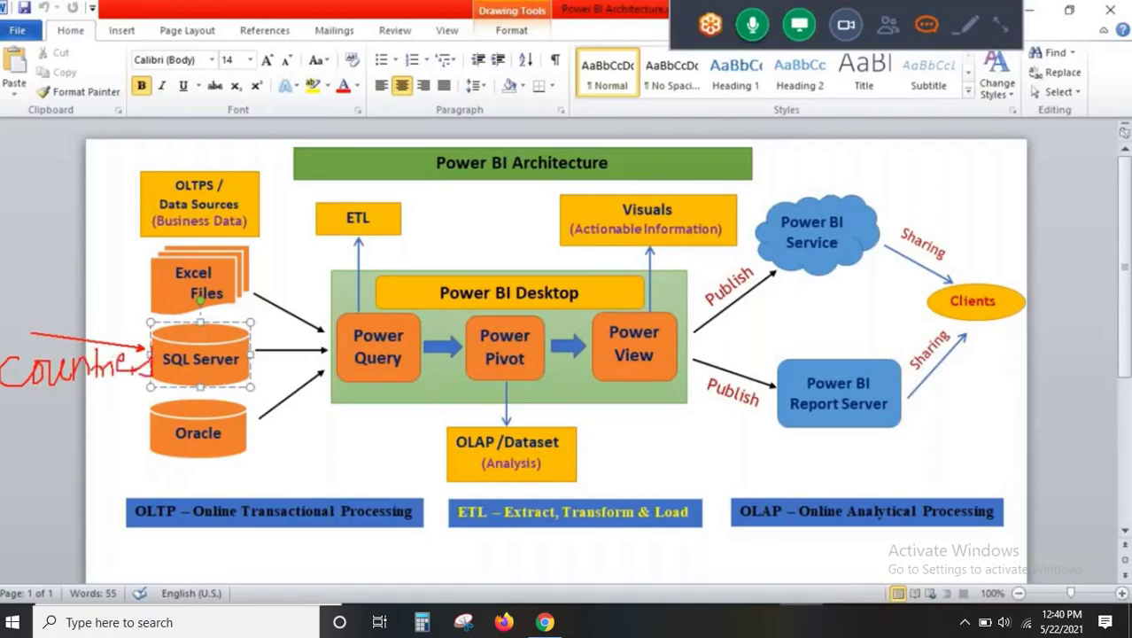
pyautogui.moveTo(20, 396); pyautogui.dragTo(144, 377)
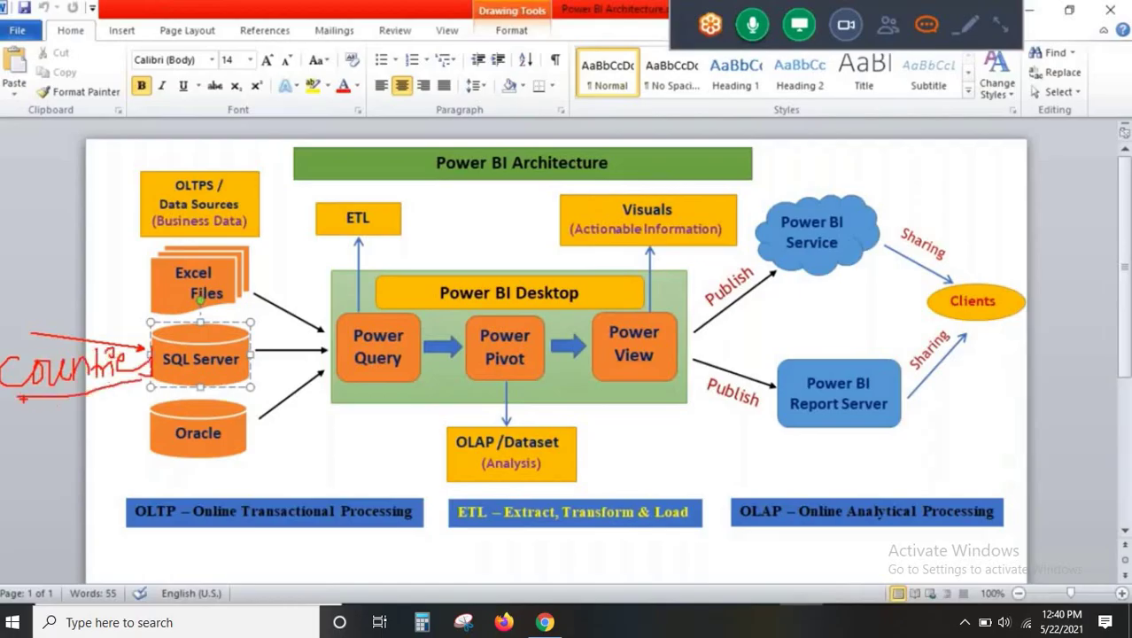
pyautogui.moveTo(20, 400)
pyautogui.mouseDown()
pyautogui.moveTo(175, 416)
pyautogui.moveTo(156, 478)
pyautogui.moveTo(158, 542)
pyautogui.mouseUp()
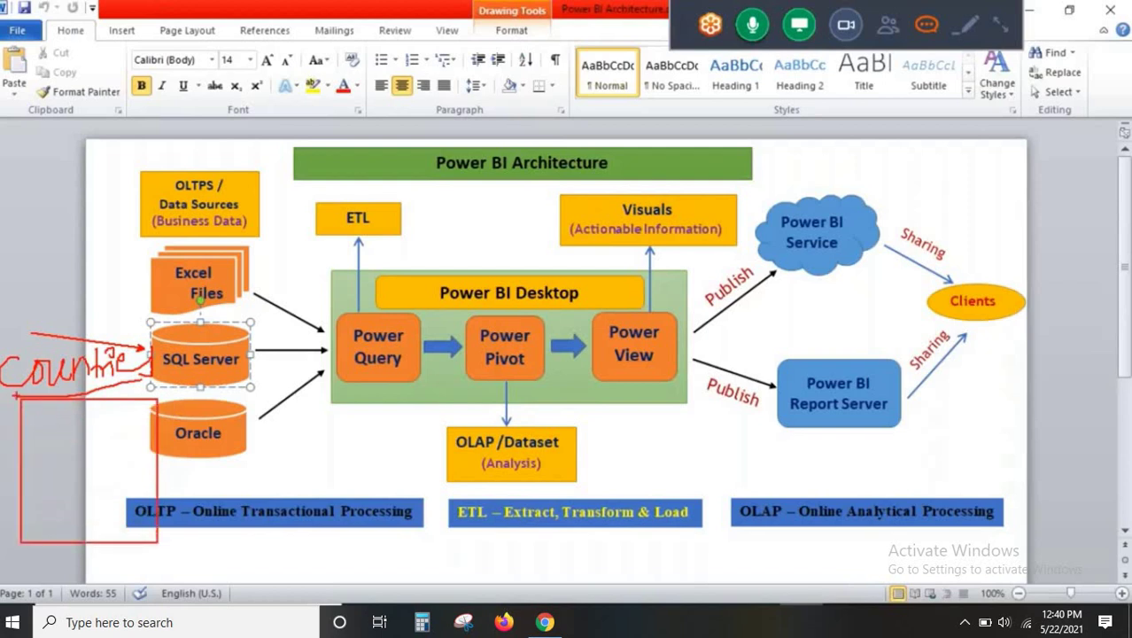
pyautogui.moveTo(23, 397)
pyautogui.mouseDown()
pyautogui.moveTo(152, 517)
pyautogui.moveTo(159, 547)
pyautogui.mouseUp()
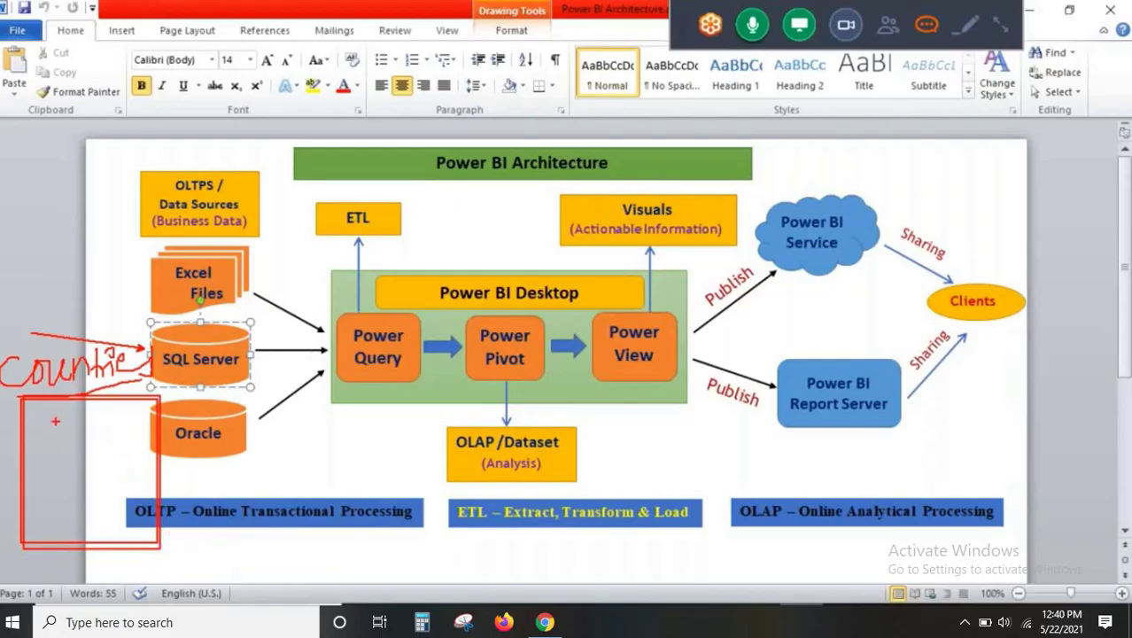
pyautogui.moveTo(65, 400); pyautogui.dragTo(67, 535)
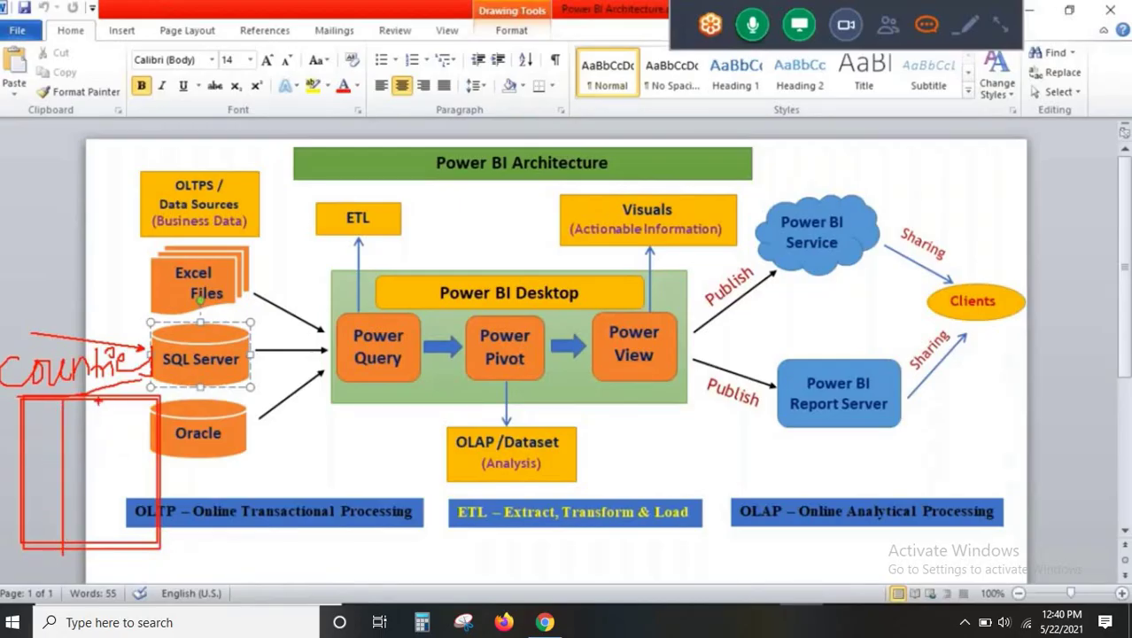
pyautogui.moveTo(98, 401); pyautogui.dragTo(99, 549)
pyautogui.moveTo(22, 397); pyautogui.dragTo(108, 400)
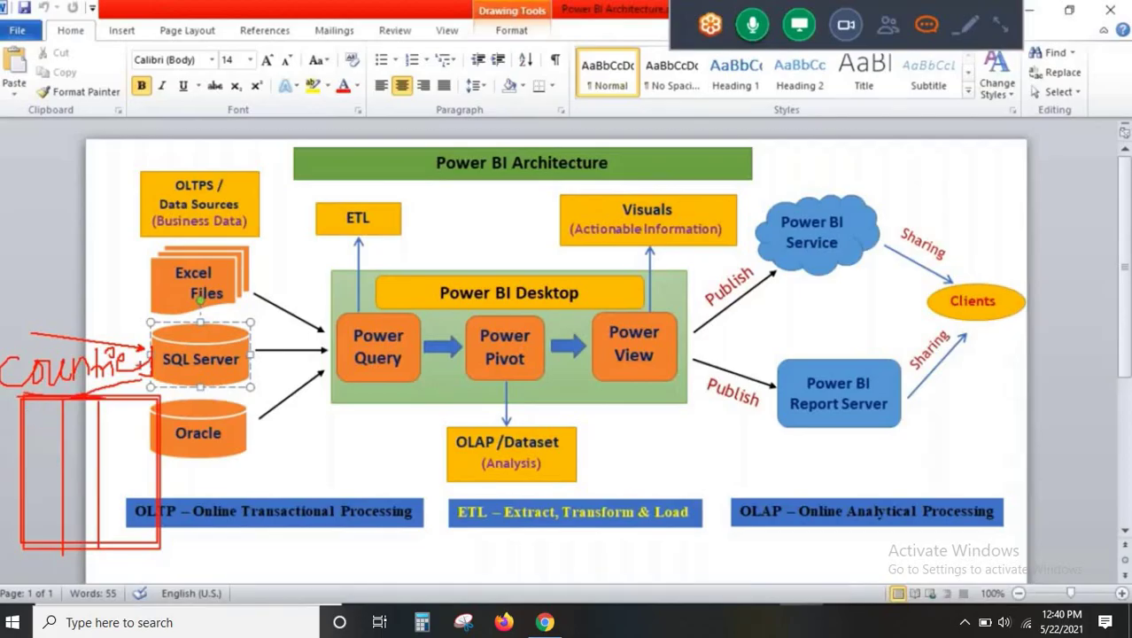
# Circle the Countries label, box SQL Server, mark Power Pivot with an encircled R, and clear all annotations
pyautogui.moveTo(153, 340)
pyautogui.mouseDown()
pyautogui.moveTo(138, 321)
pyautogui.moveTo(8, 372)
pyautogui.moveTo(161, 349)
pyautogui.moveTo(99, 317)
pyautogui.mouseUp()
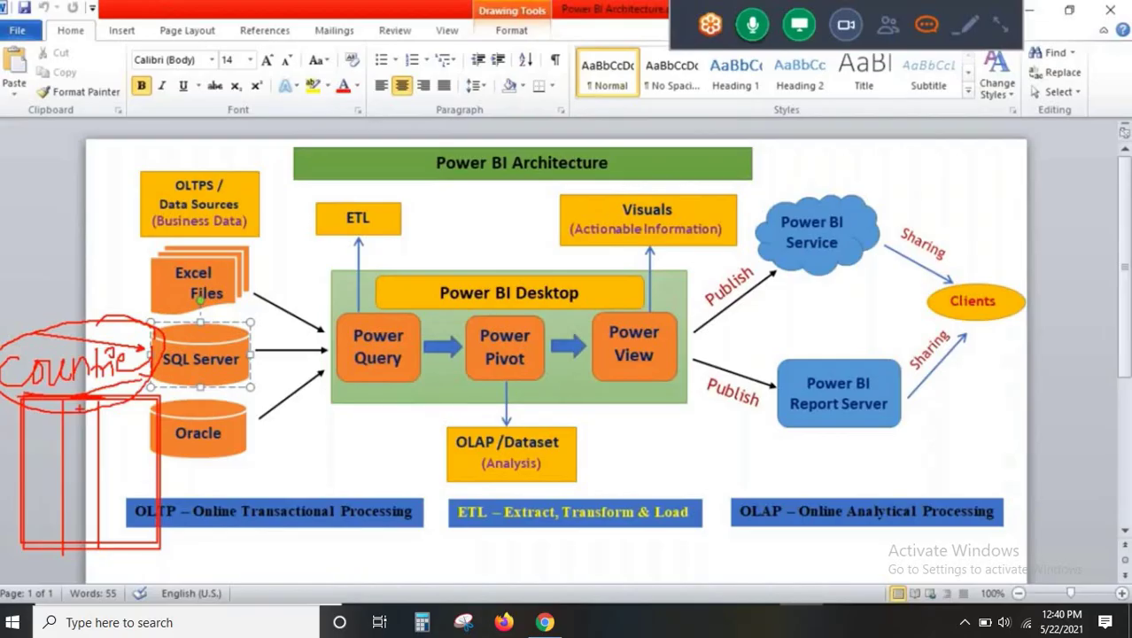
pyautogui.moveTo(33, 425); pyautogui.dragTo(165, 426)
pyautogui.moveTo(153, 319); pyautogui.dragTo(258, 388)
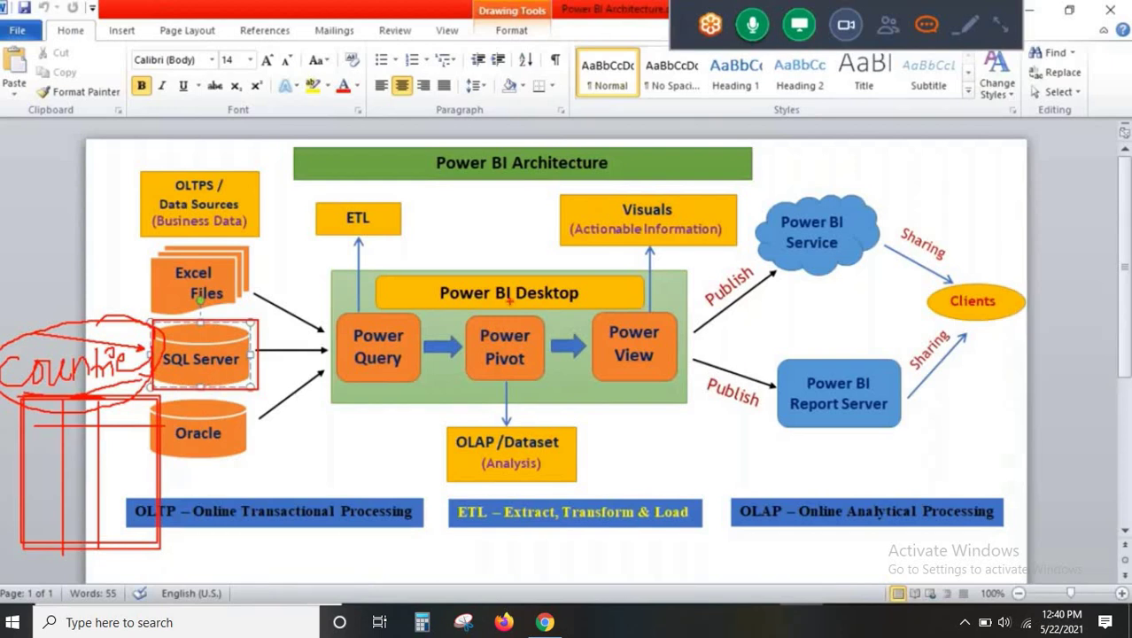
pyautogui.moveTo(512, 305)
pyautogui.mouseDown()
pyautogui.moveTo(531, 284)
pyautogui.moveTo(493, 363)
pyautogui.mouseUp()
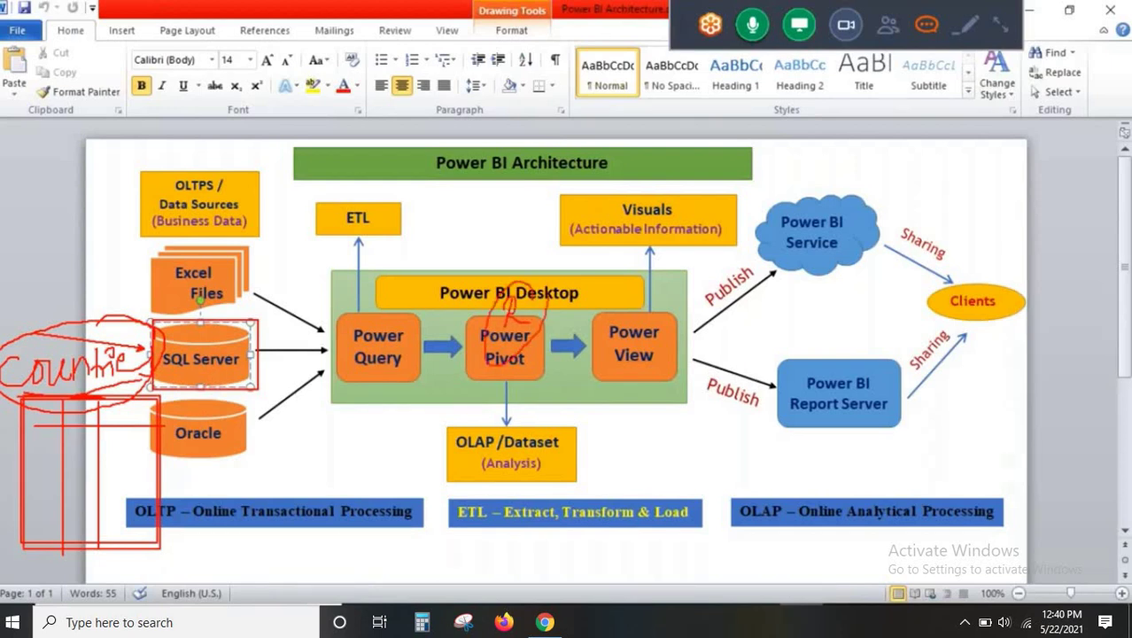
pyautogui.press('Escape')
# Switch back to Power BI Desktop, display the TIME_DATA rows, and mark that table with a temporary box, arrow and underline
pyautogui.click(755, 621)
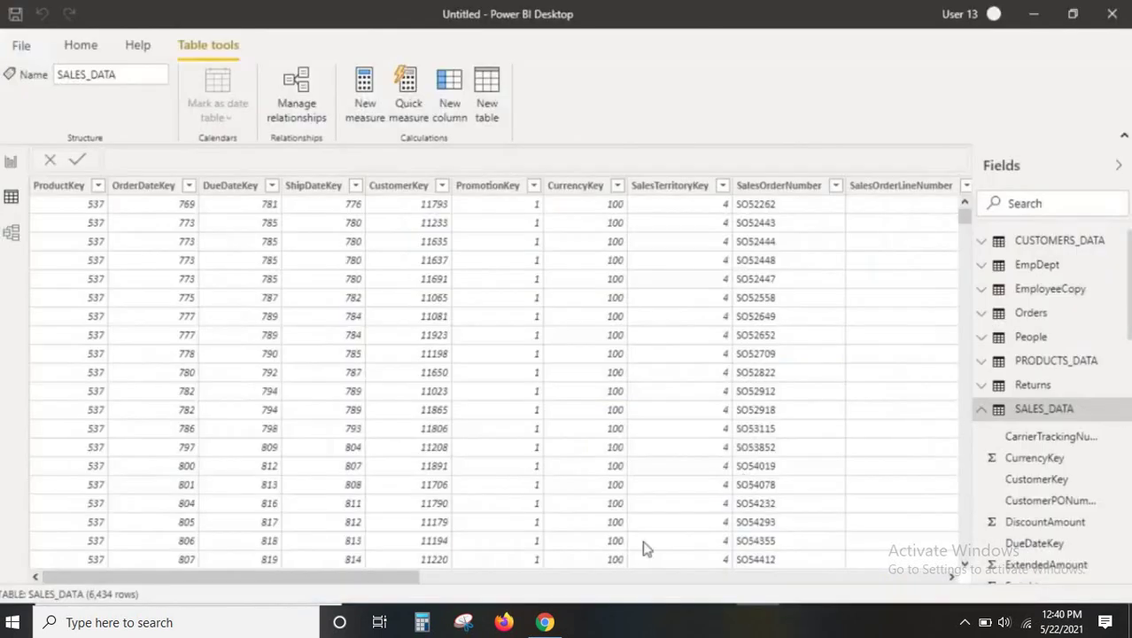
pyautogui.click(1005, 408)
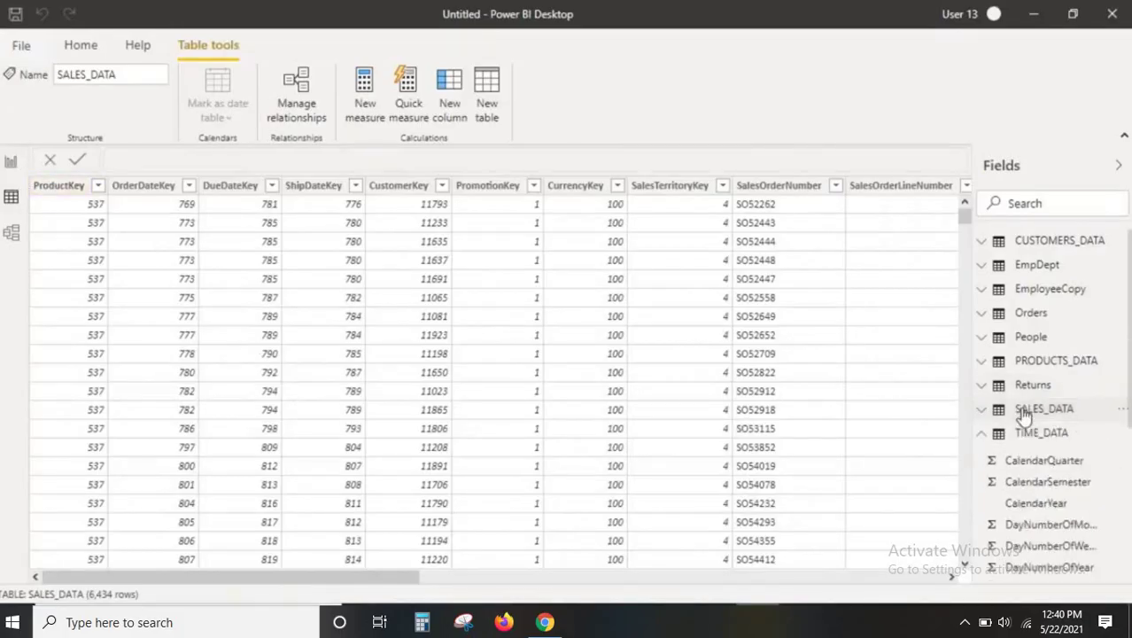
pyautogui.click(1025, 439)
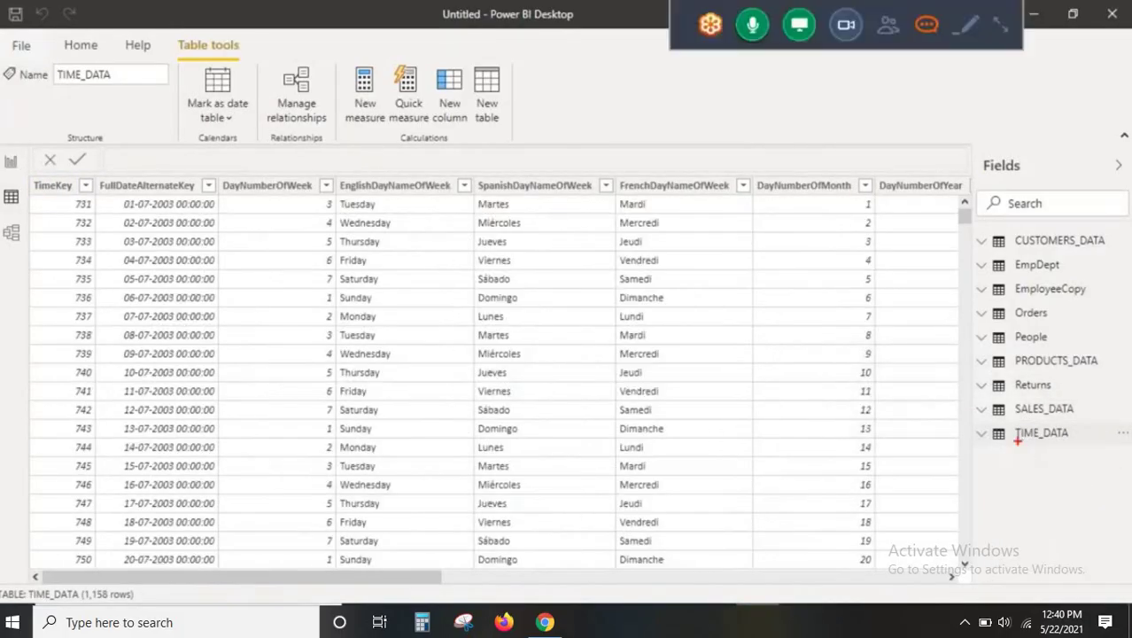
pyautogui.moveTo(975, 425)
pyautogui.mouseDown()
pyautogui.moveTo(1082, 455)
pyautogui.moveTo(1027, 552)
pyautogui.mouseUp()
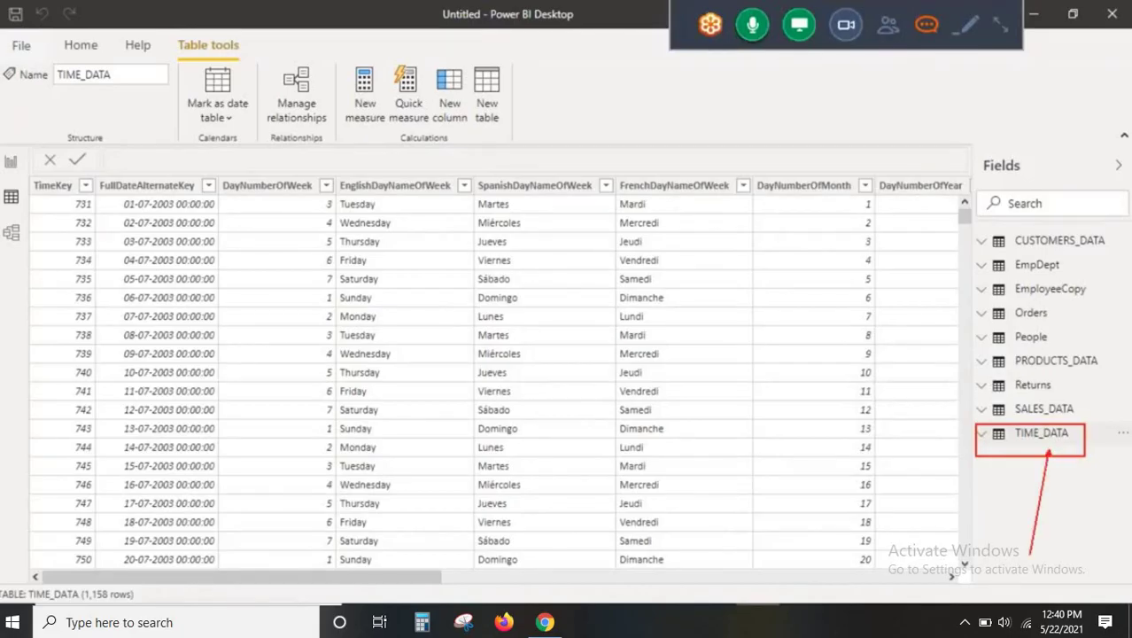
pyautogui.moveTo(986, 447); pyautogui.dragTo(1130, 433)
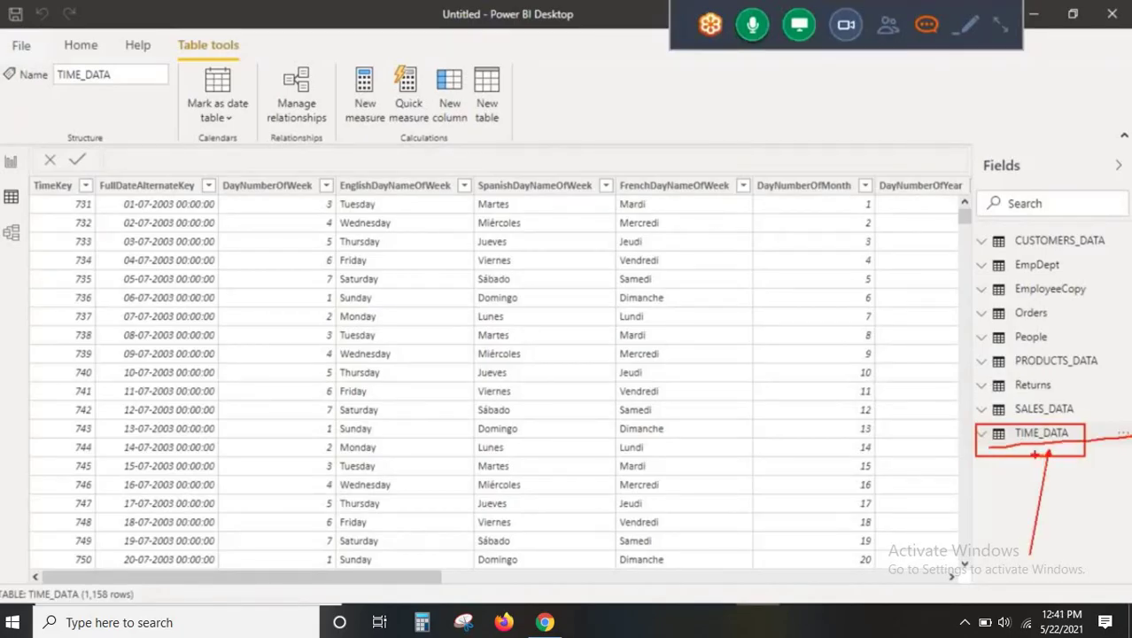
# Return to Report view, refresh all tables in the model, and look through the tables in the refresh progress list
pyautogui.click(11, 162)
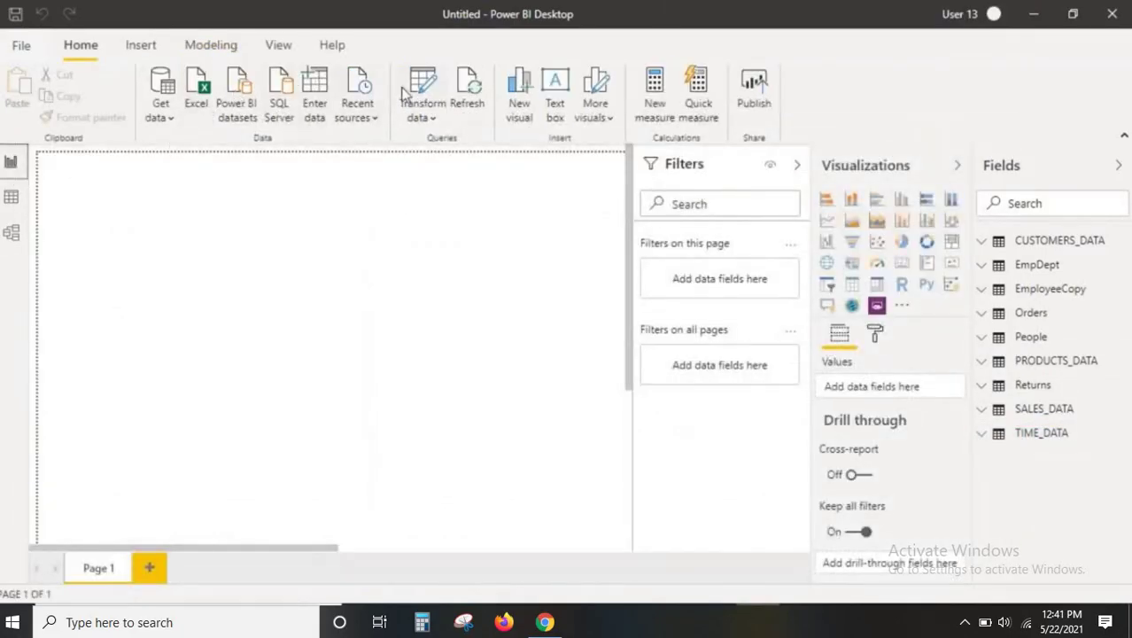
pyautogui.click(467, 91)
pyautogui.click(476, 91)
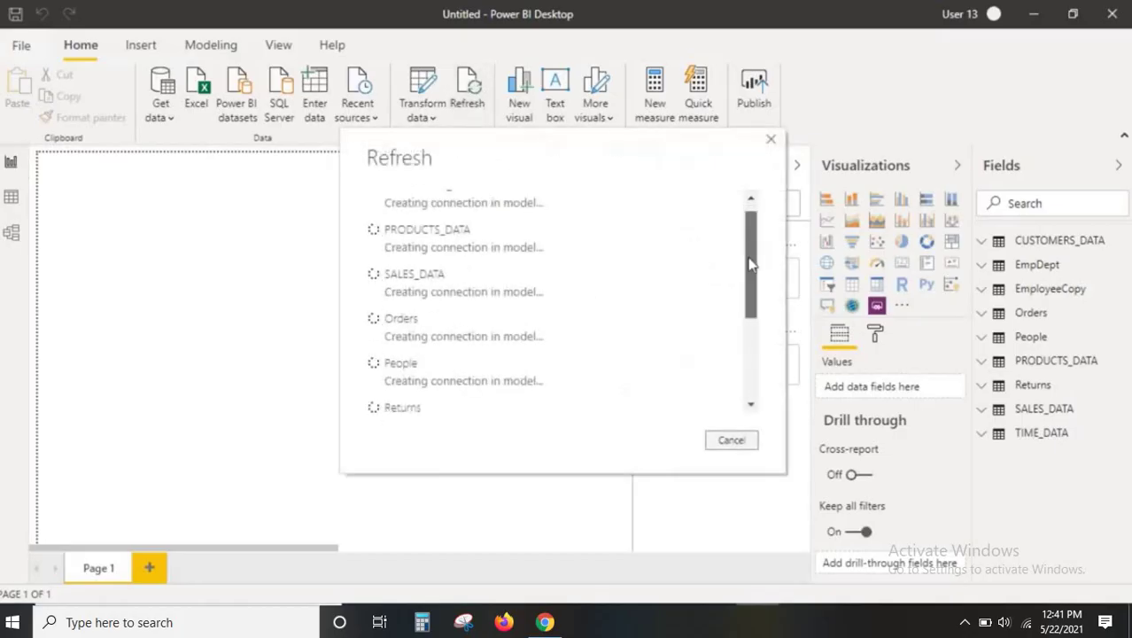
pyautogui.moveTo(749, 258); pyautogui.dragTo(748, 333)
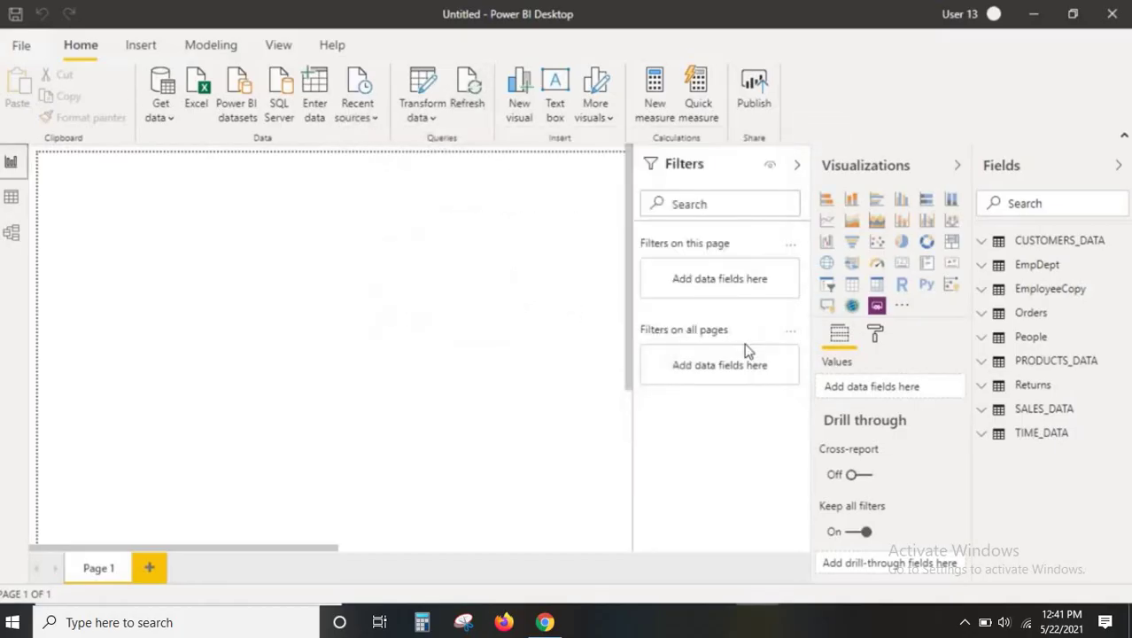
# Collapse the Filters pane, refresh all tables twice, and bring the TIME_DATA entry of the refresh progress list into view
pyautogui.click(797, 166)
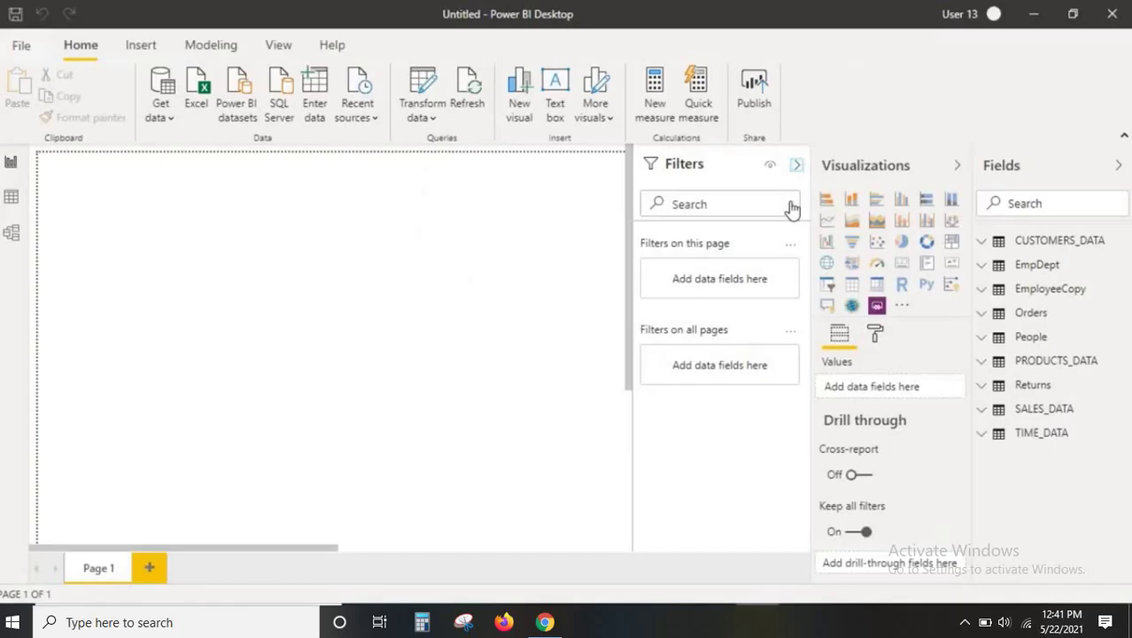
pyautogui.click(456, 105)
pyautogui.moveTo(750, 235); pyautogui.dragTo(753, 314)
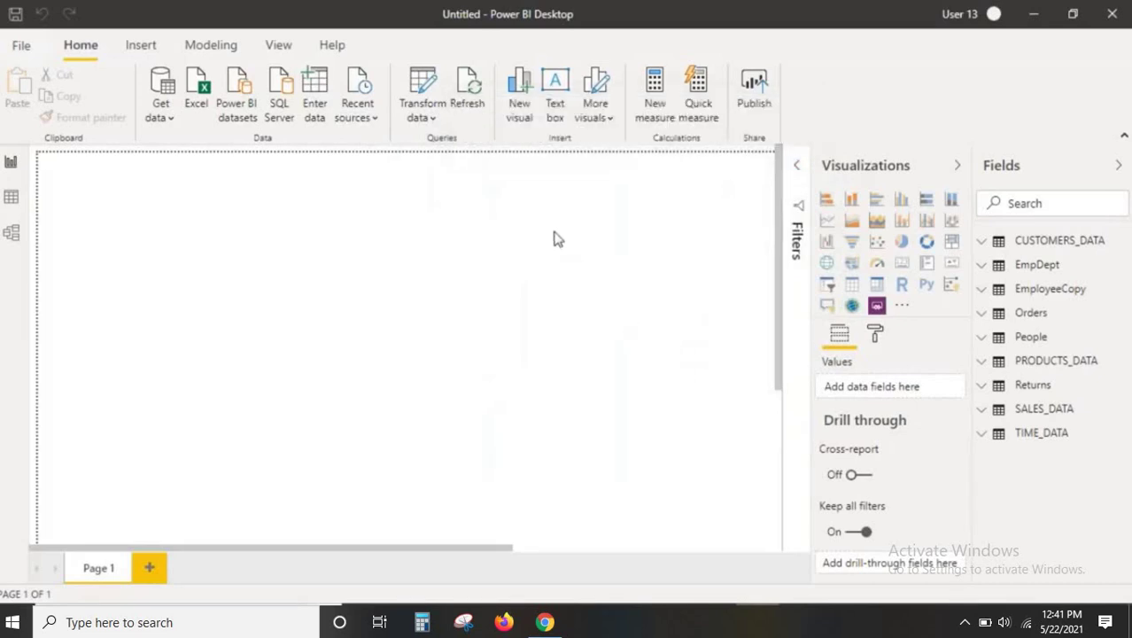
pyautogui.click(471, 106)
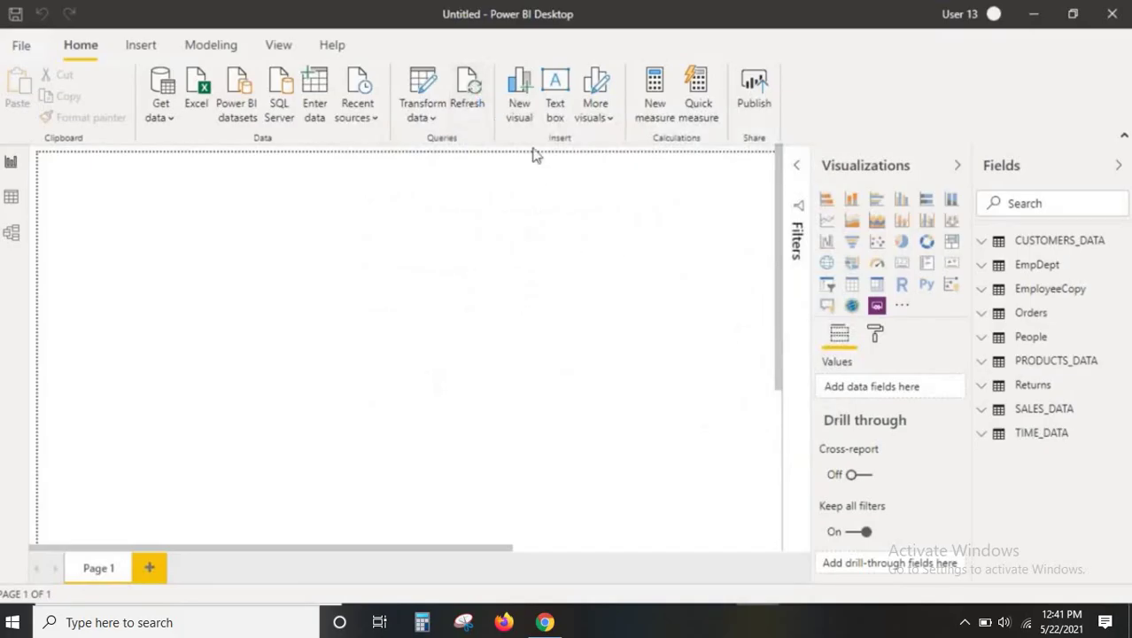
pyautogui.moveTo(748, 268); pyautogui.dragTo(749, 358)
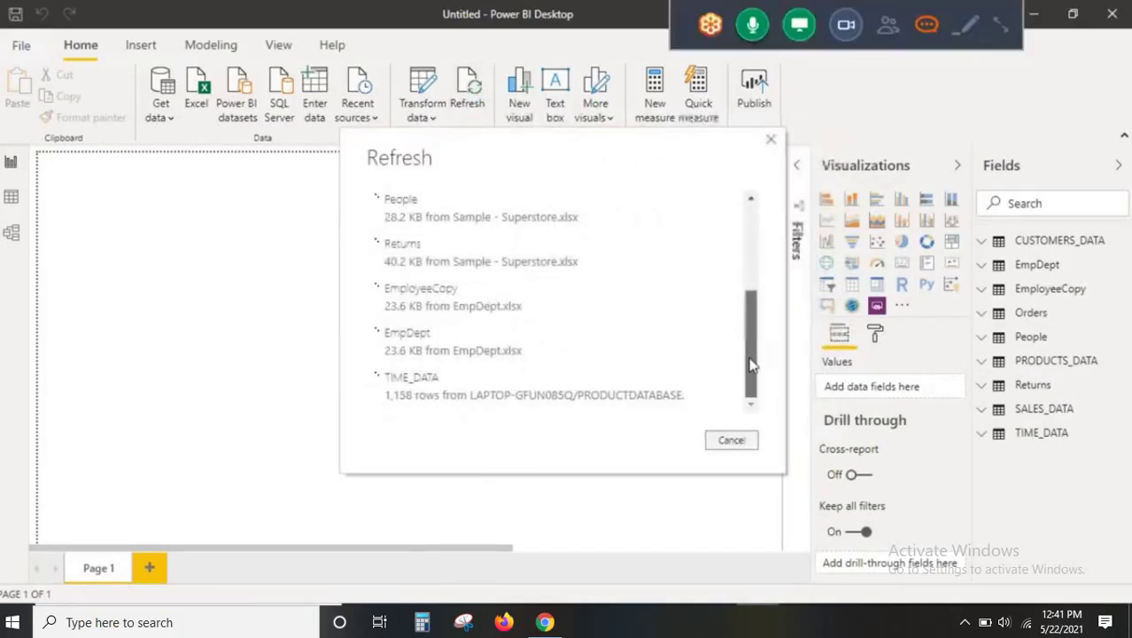
# Mark the TIME_DATA refresh entry, the Refresh command, the Fields table list and the Model view icon with temporary red boxes
pyautogui.moveTo(370, 370)
pyautogui.mouseDown()
pyautogui.moveTo(394, 390)
pyautogui.moveTo(695, 416)
pyautogui.mouseUp()
pyautogui.moveTo(385, 384); pyautogui.dragTo(445, 384)
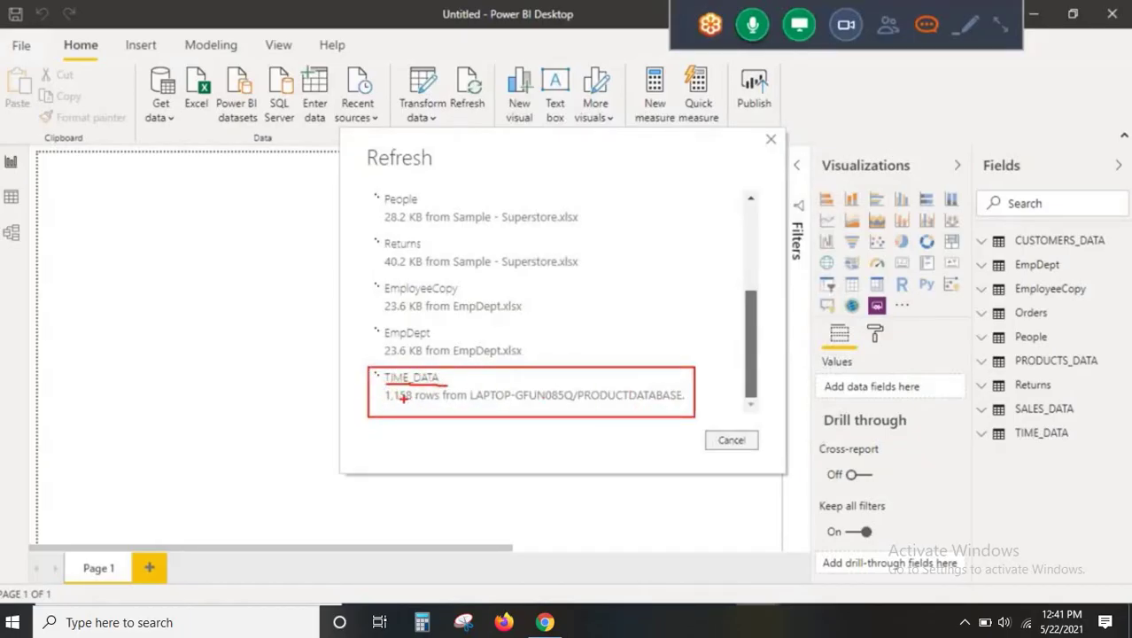
pyautogui.moveTo(449, 64); pyautogui.dragTo(495, 114)
pyautogui.moveTo(973, 234)
pyautogui.mouseDown()
pyautogui.moveTo(1066, 427)
pyautogui.moveTo(1103, 471)
pyautogui.mouseUp()
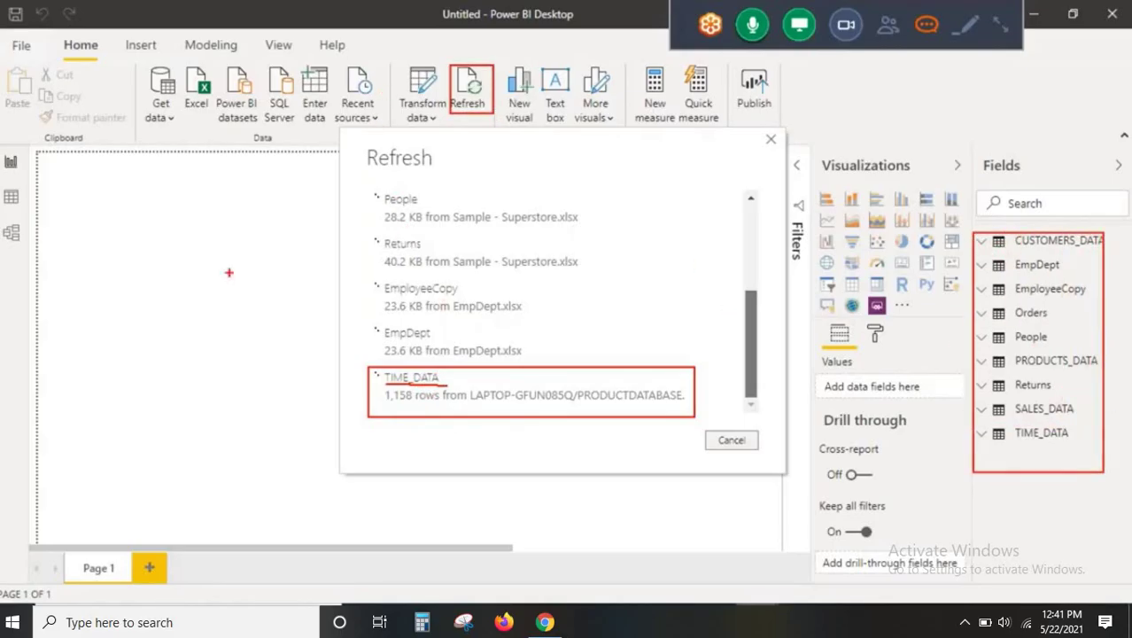
pyautogui.moveTo(2, 222); pyautogui.dragTo(32, 254)
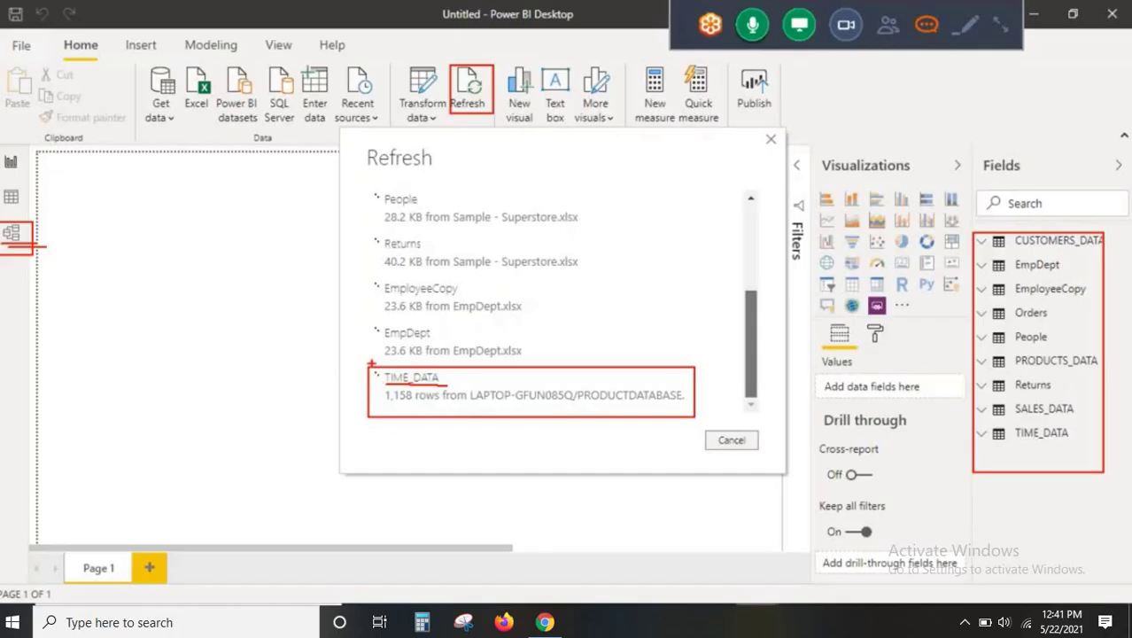
pyautogui.moveTo(371, 363)
pyautogui.mouseDown()
pyautogui.moveTo(501, 417)
pyautogui.moveTo(693, 426)
pyautogui.mouseUp()
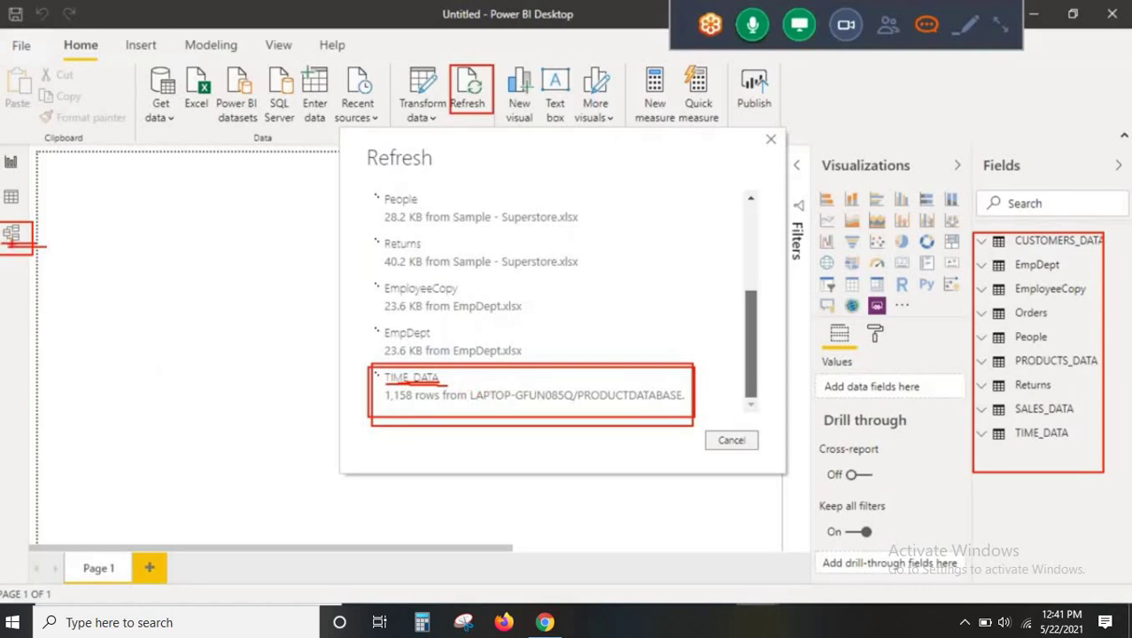
# Refresh the tables again, switch to the Notepad notes, and add the line "Refresh - Bringing the New Data into Tables"
pyautogui.click(471, 97)
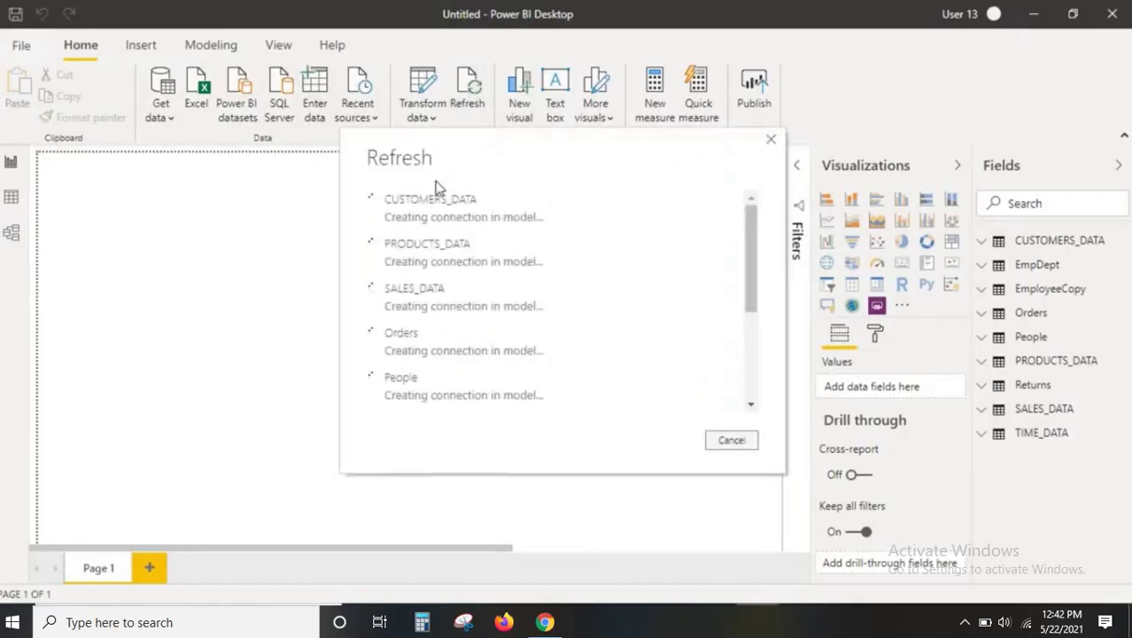
pyautogui.hotkey('alt', 'Tab')
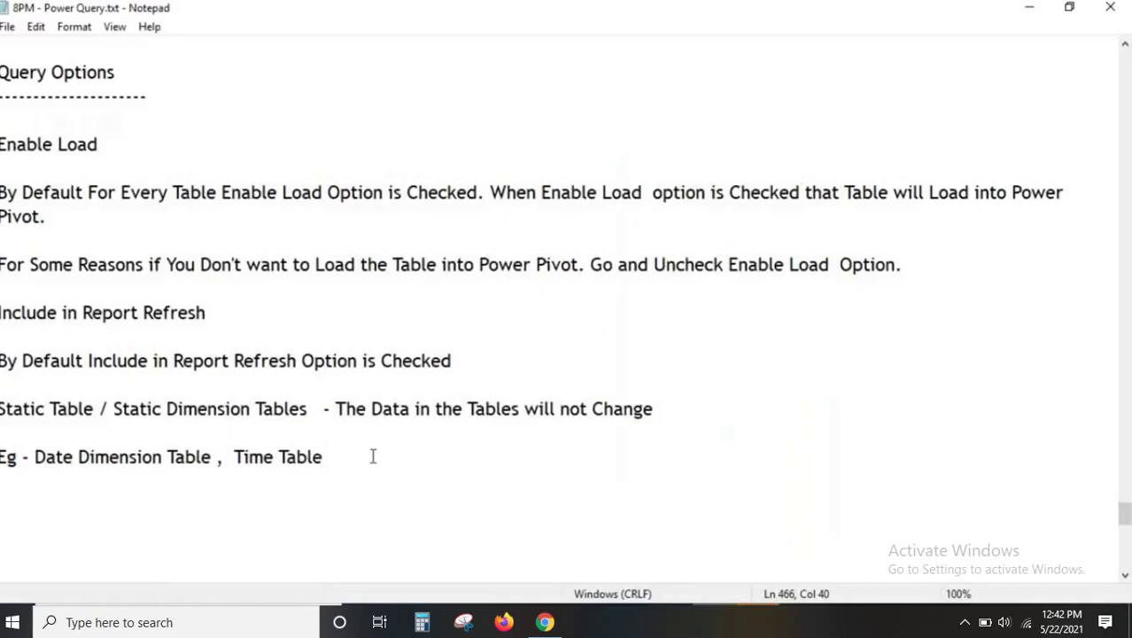
pyautogui.press('Return')
pyautogui.write('Refresh ')
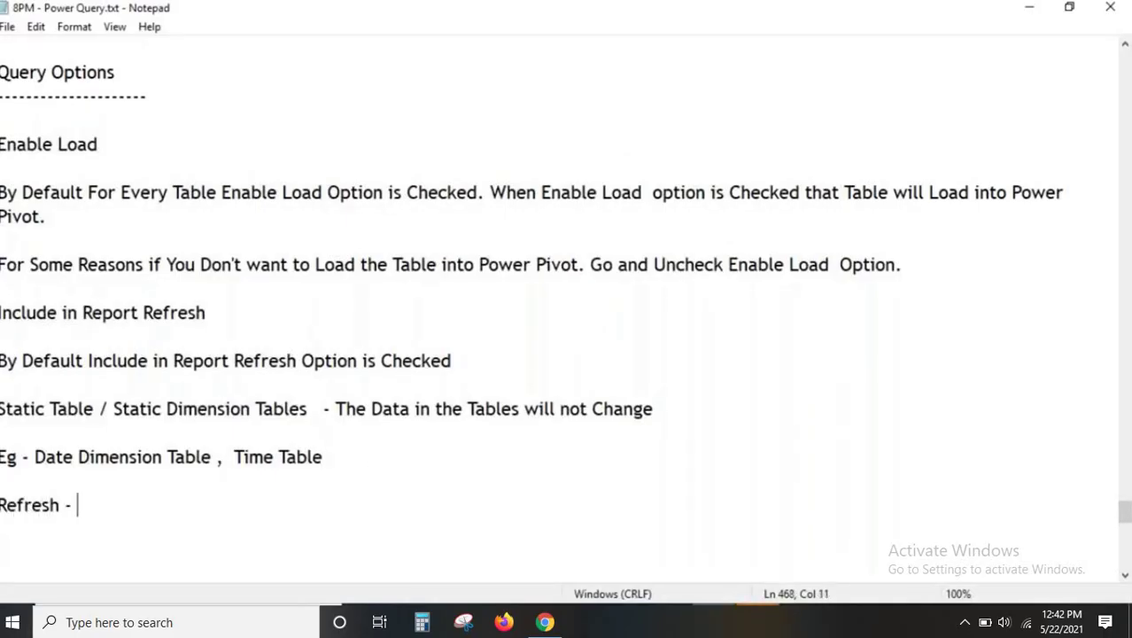
pyautogui.write('- Bring')
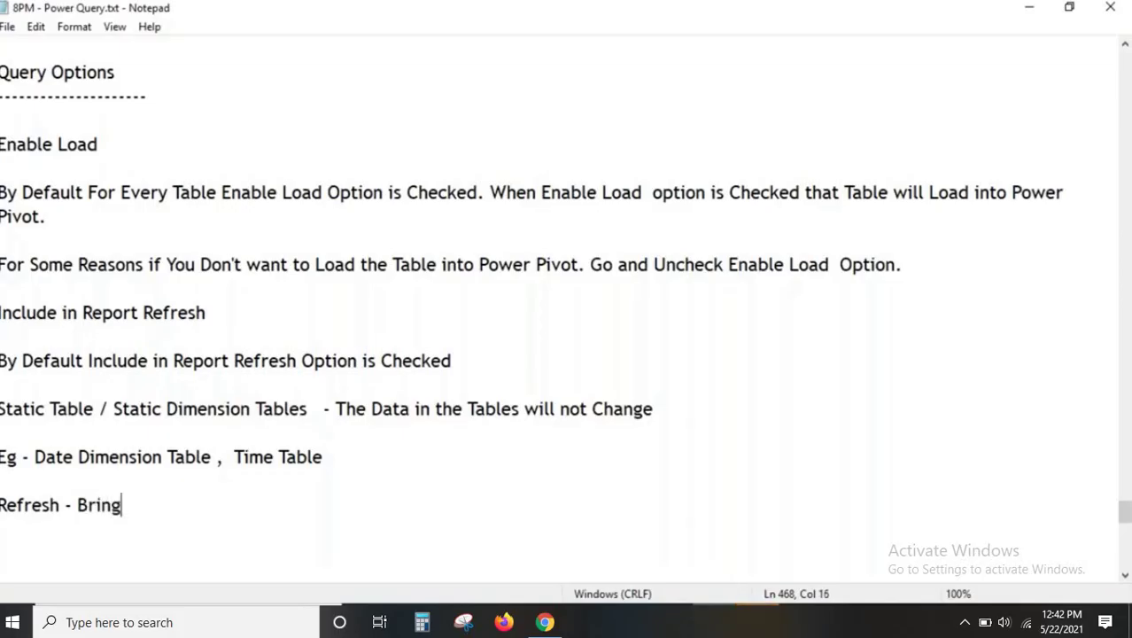
pyautogui.write('ing the N')
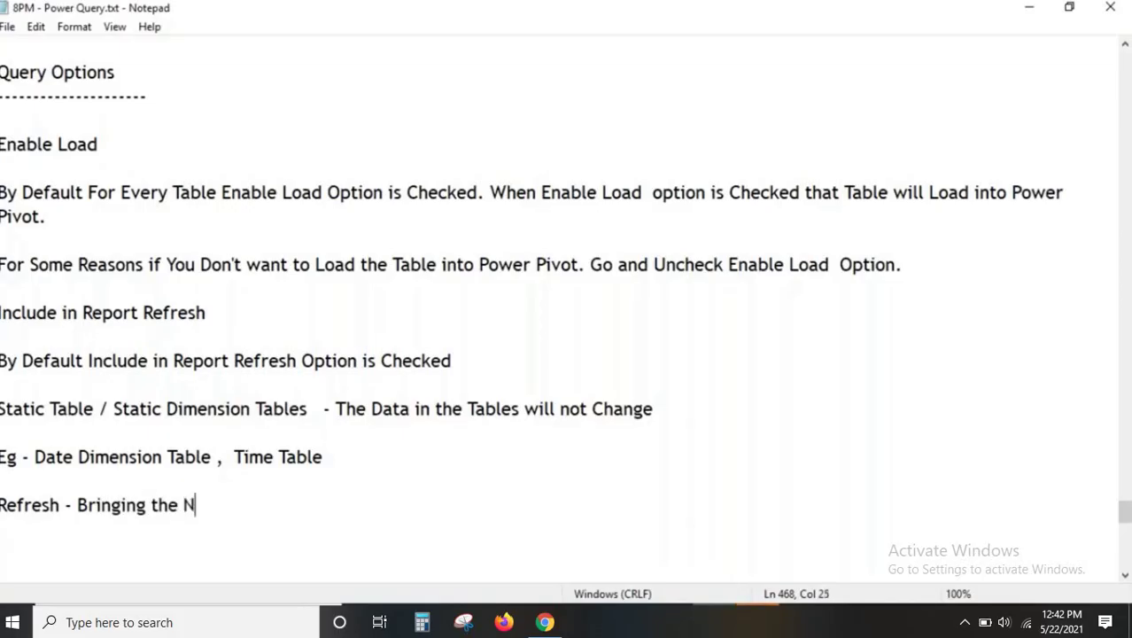
pyautogui.write('ew Data in')
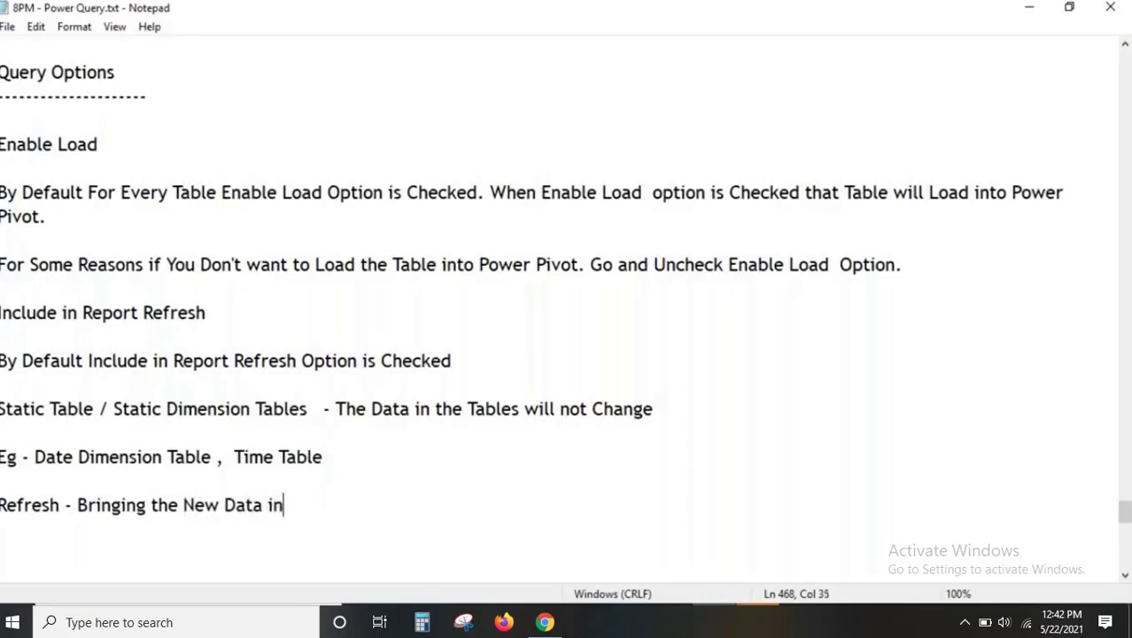
pyautogui.write('to Tables')
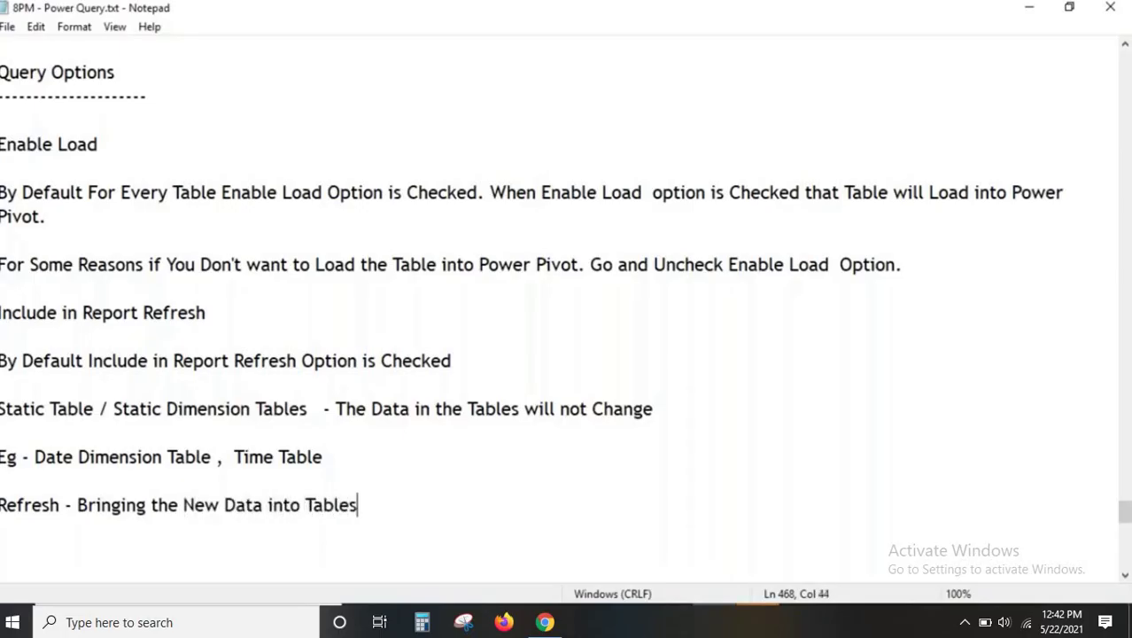
pyautogui.moveTo(2, 497); pyautogui.dragTo(78, 506)
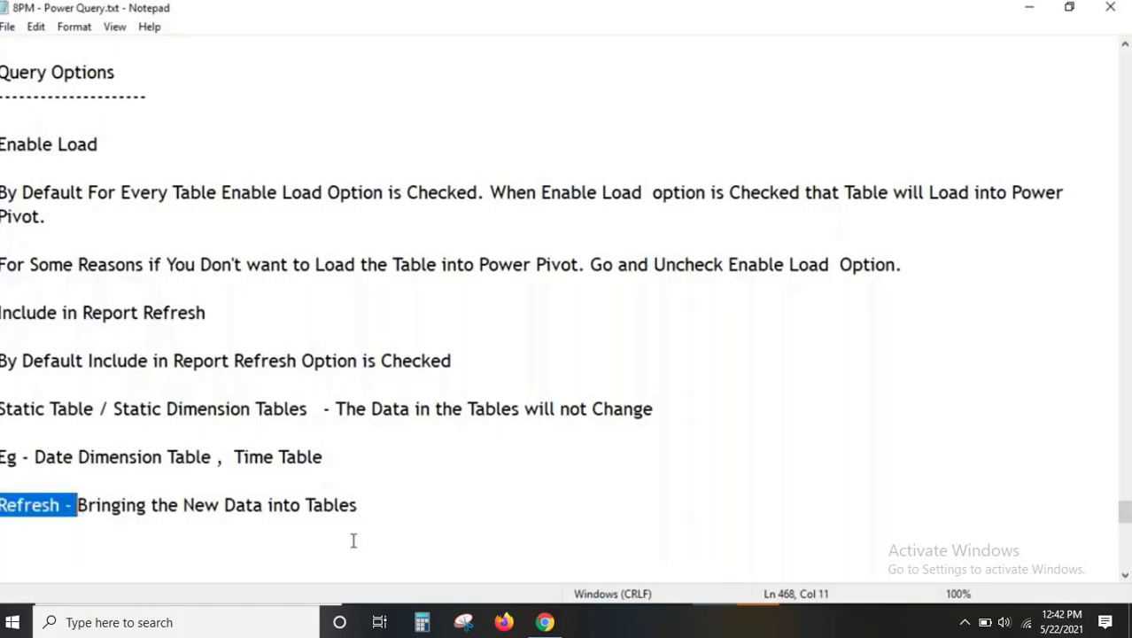
# Switch back to Power BI Desktop and show all tables in Model view, with the Properties and Fields panes collapsed
pyautogui.click(801, 619)
pyautogui.click(11, 236)
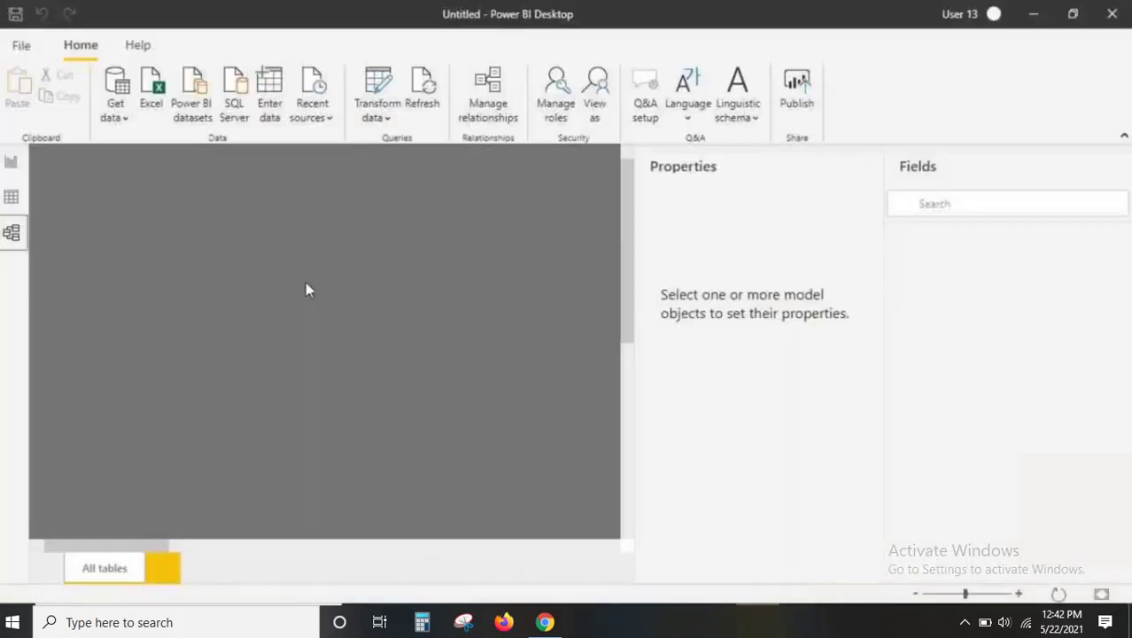
pyautogui.click(867, 167)
pyautogui.click(1114, 168)
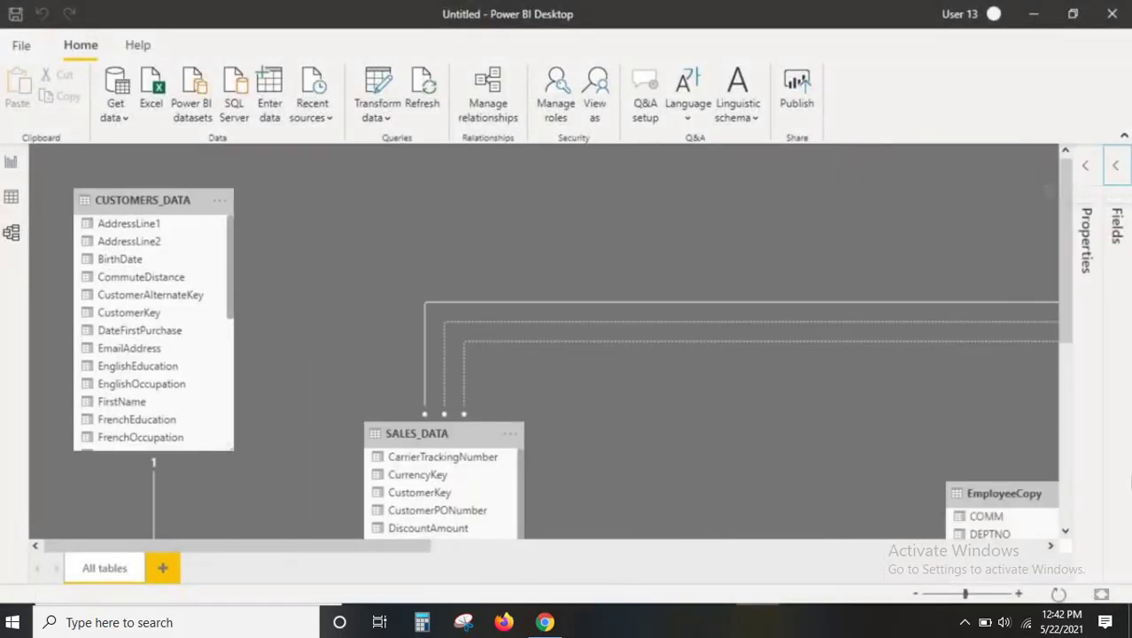
pyautogui.click(1101, 593)
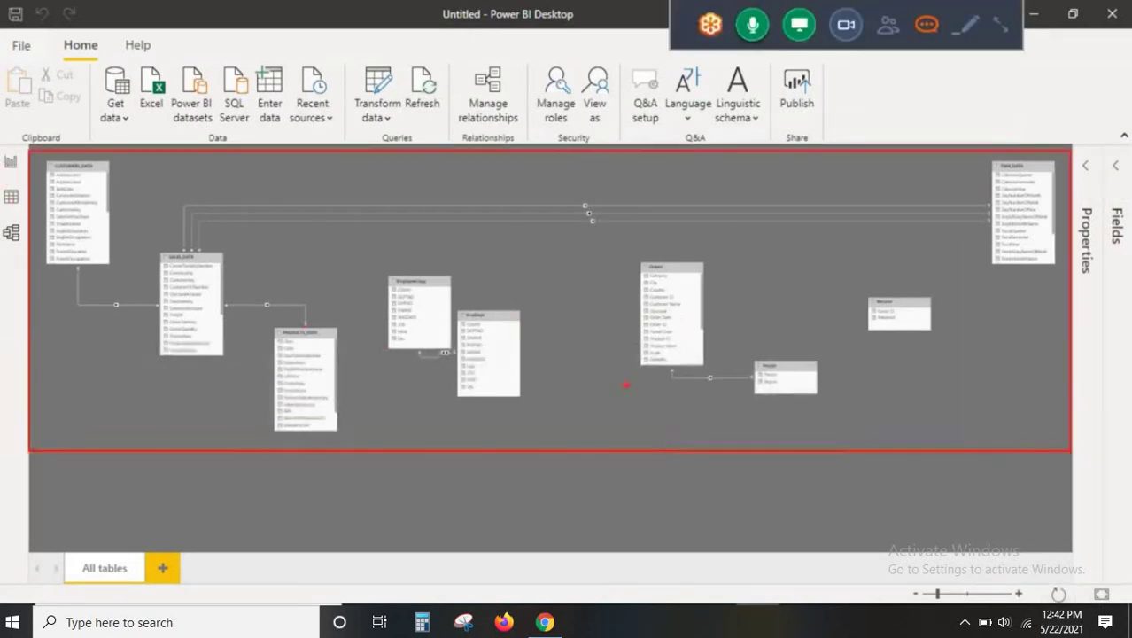
# Add the line "Truncate and Load all the Tables" below the Refresh definition in the Notepad notes
pyautogui.moveTo(311, 480)
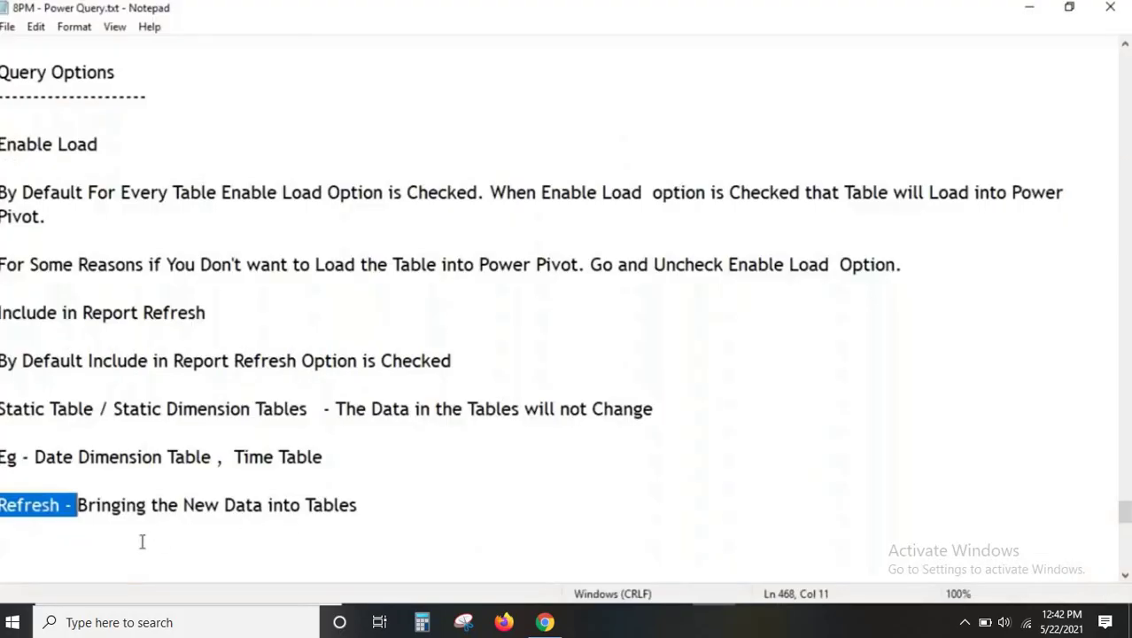
pyautogui.press('Return')
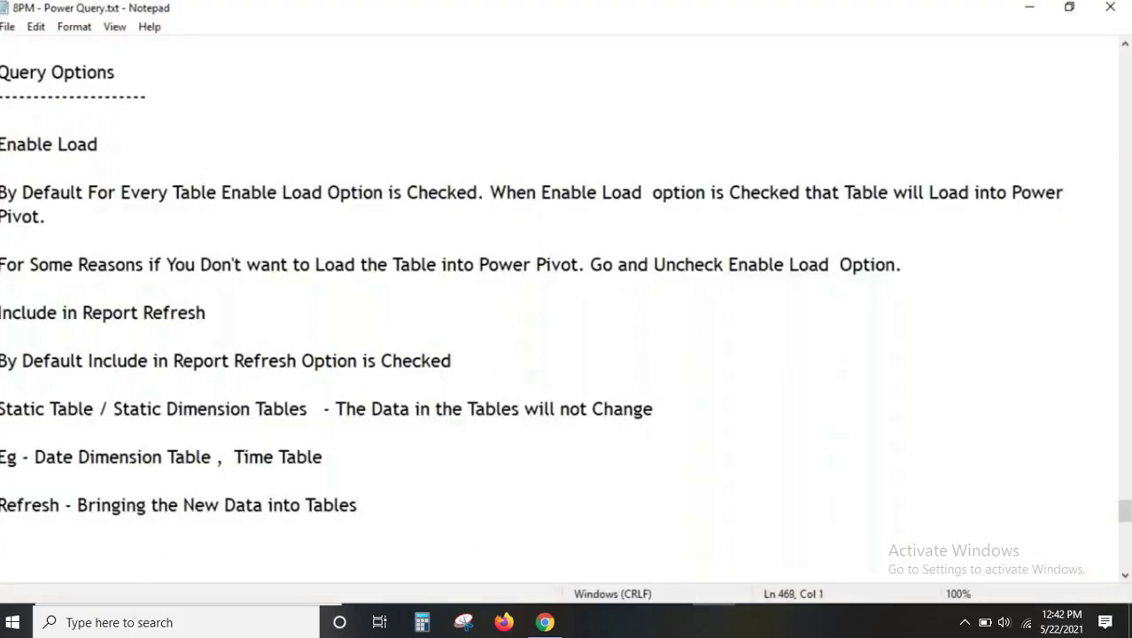
pyautogui.write('Truncate')
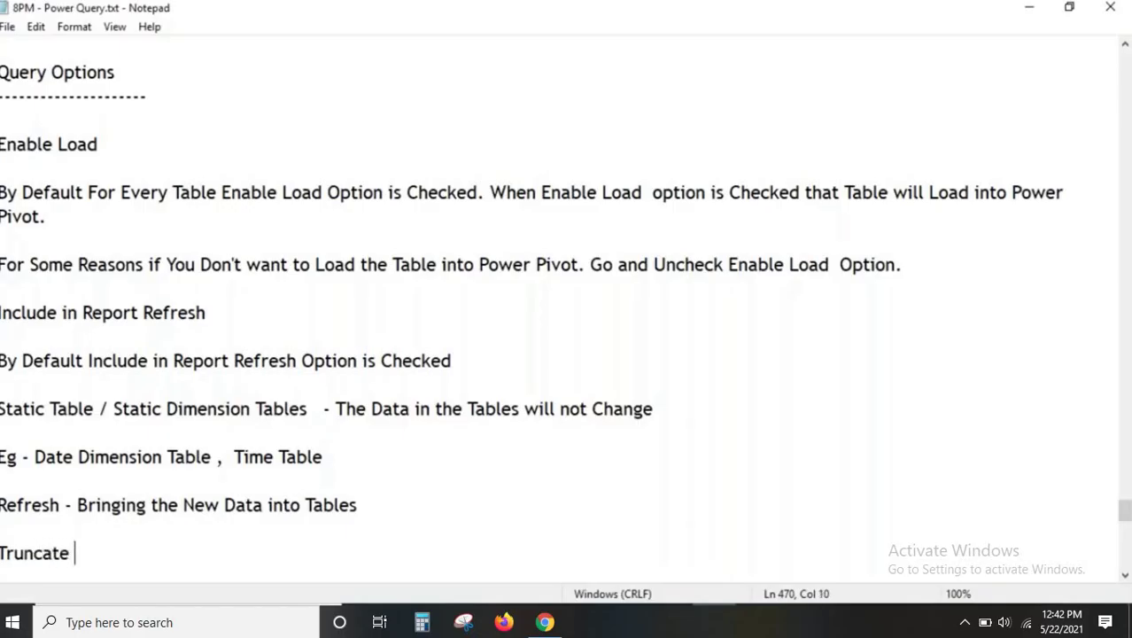
pyautogui.write(' and Loa')
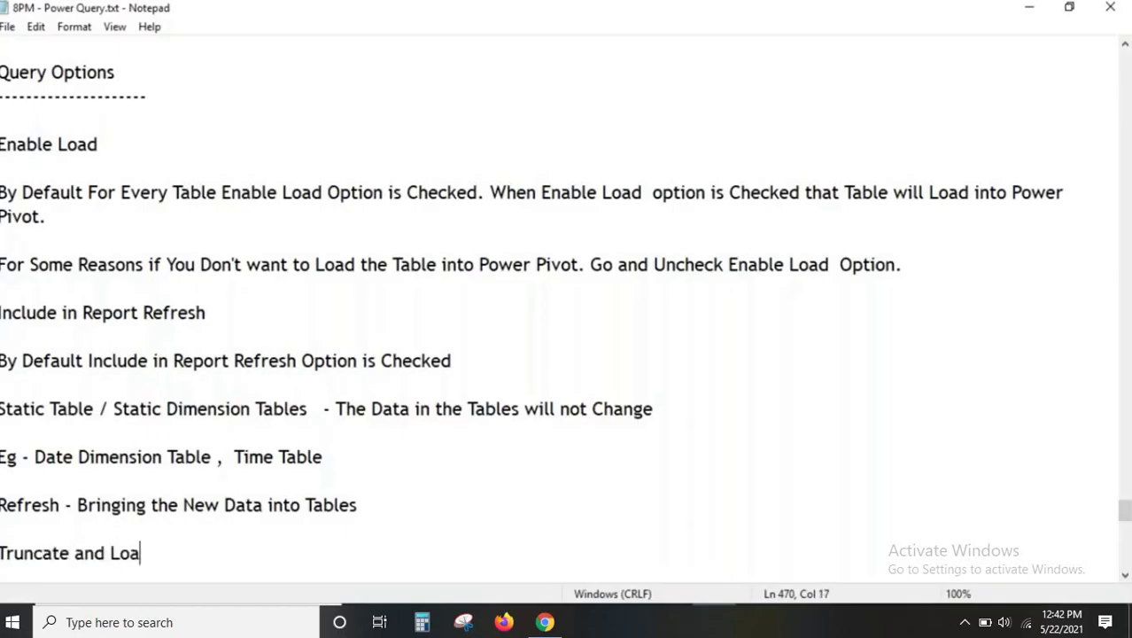
pyautogui.write('d all the ')
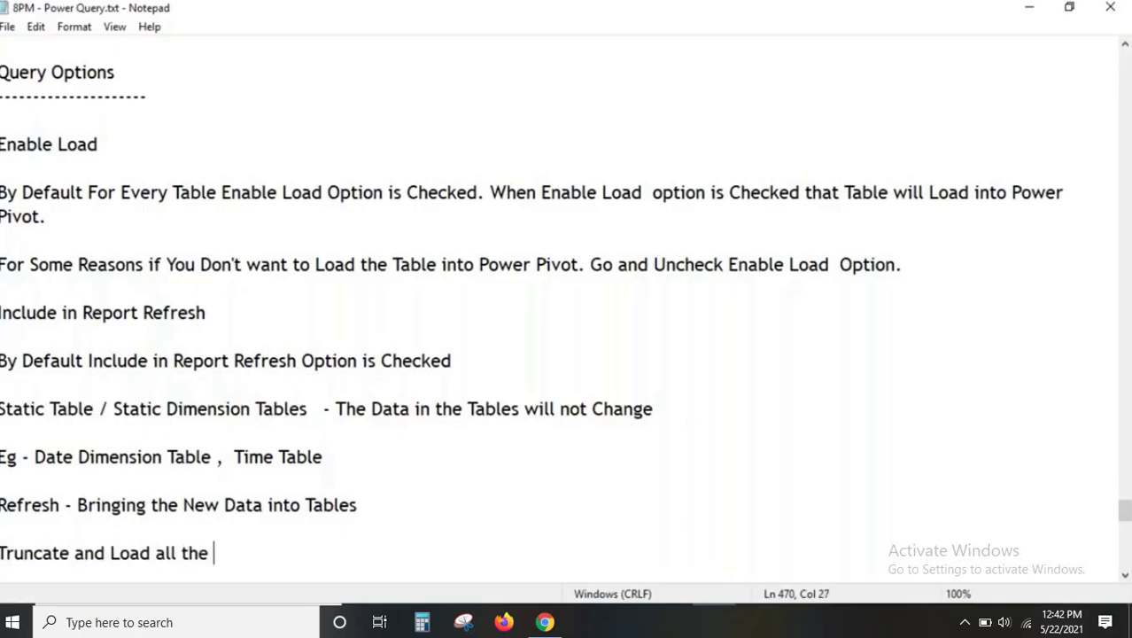
pyautogui.write('Tables')
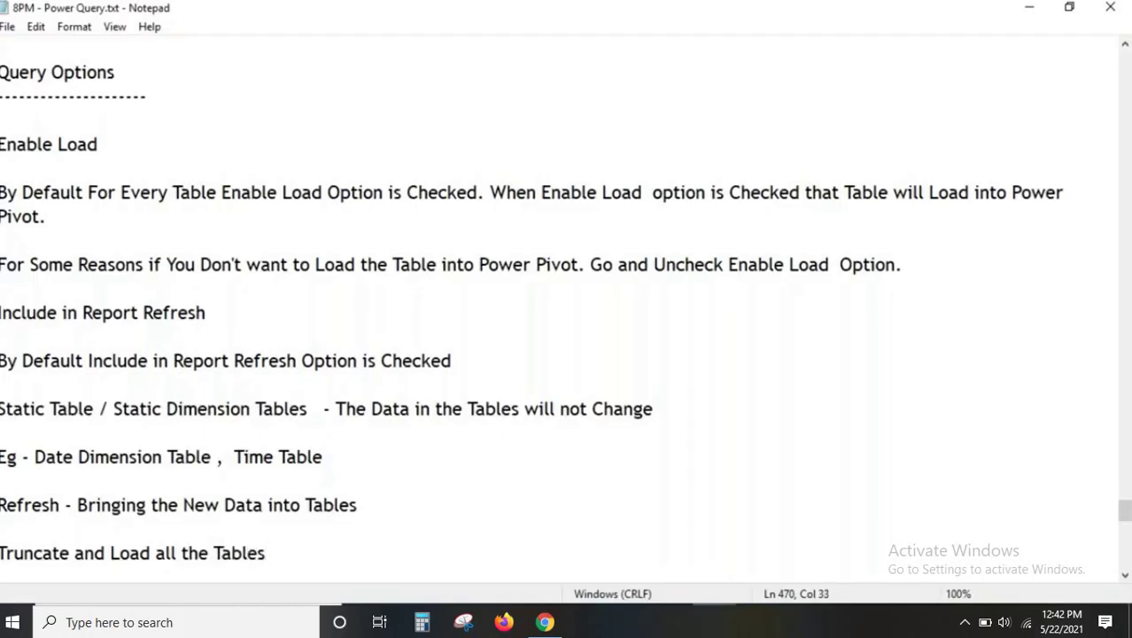
pyautogui.scroll(-1, 399, 509)
# Switch to the Power BI model diagram, bring TIME_DATA into close view, and box and cross out that table with temporary annotations
pyautogui.hotkey('alt', 'Tab')
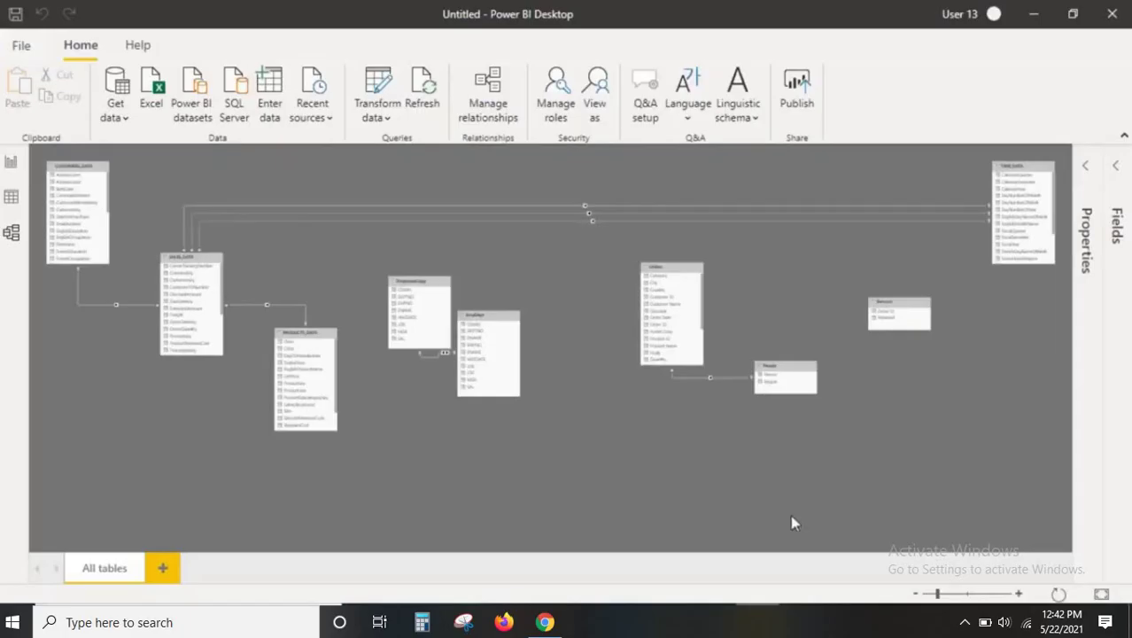
pyautogui.moveTo(932, 595); pyautogui.dragTo(958, 594)
pyautogui.moveTo(665, 552); pyautogui.dragTo(923, 552)
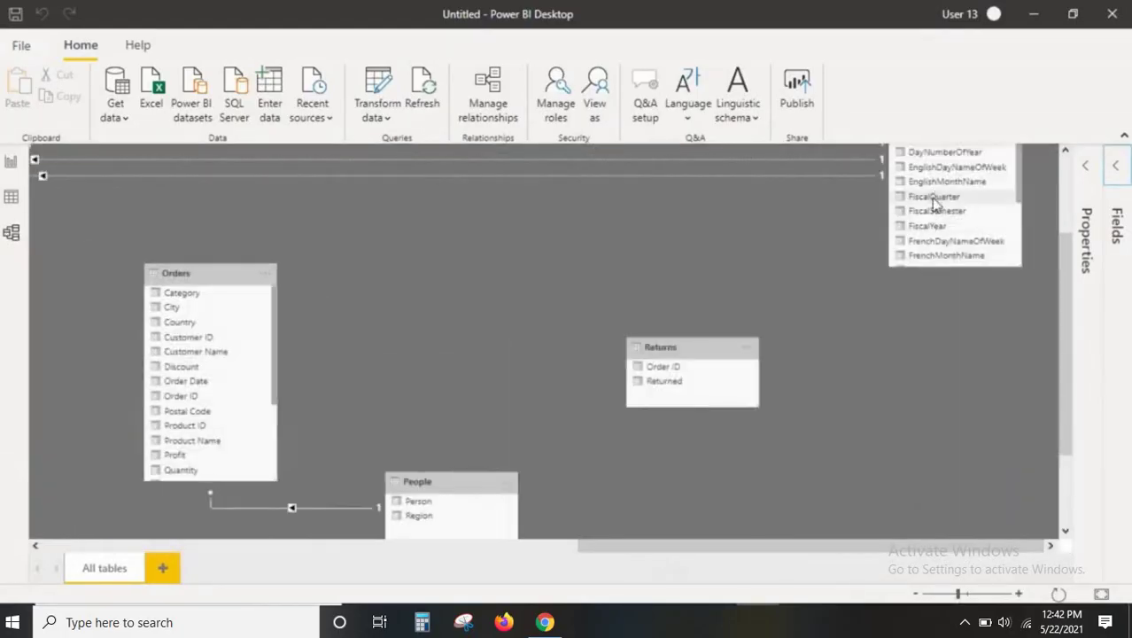
pyautogui.scroll(2, 942, 196)
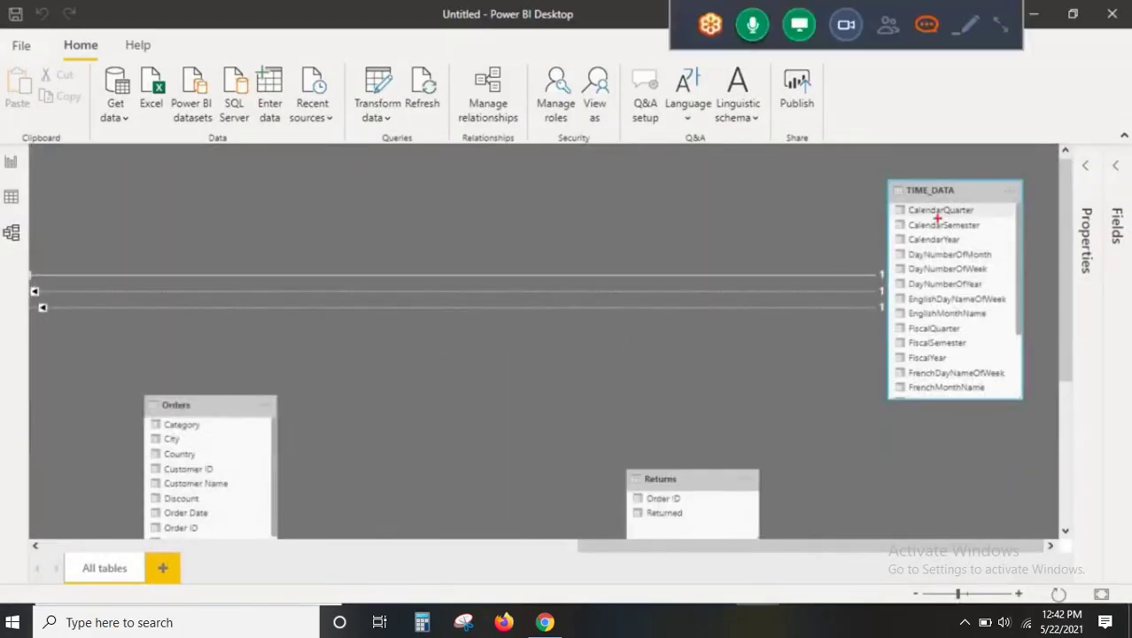
pyautogui.moveTo(885, 184)
pyautogui.mouseDown()
pyautogui.moveTo(971, 287)
pyautogui.moveTo(1023, 408)
pyautogui.mouseUp()
pyautogui.moveTo(999, 155); pyautogui.dragTo(896, 338)
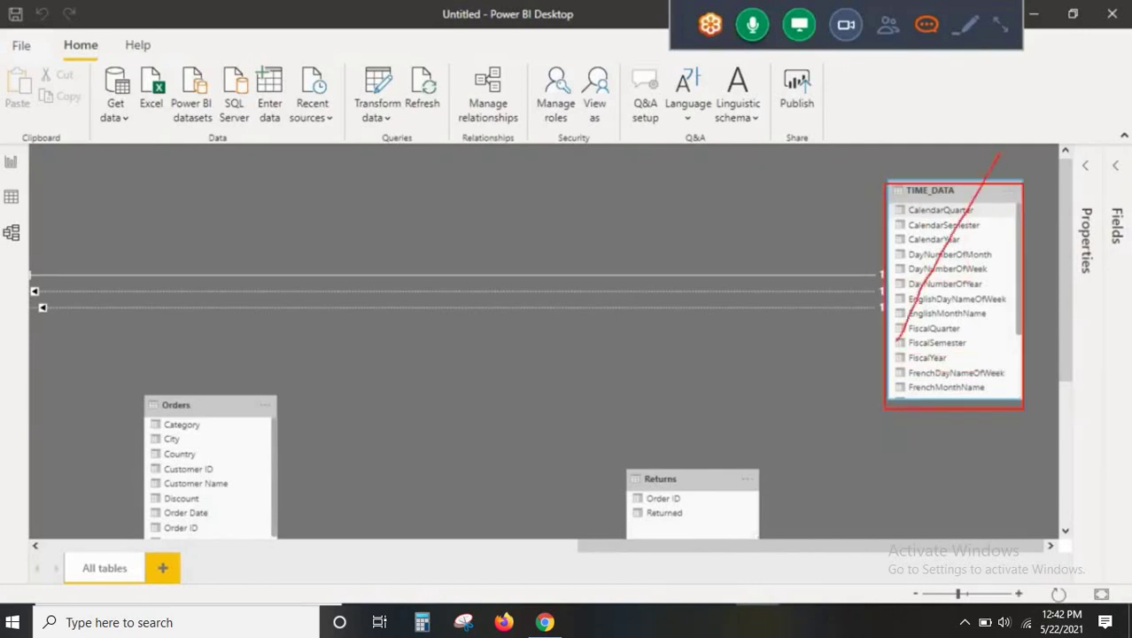
pyautogui.moveTo(891, 170); pyautogui.dragTo(983, 332)
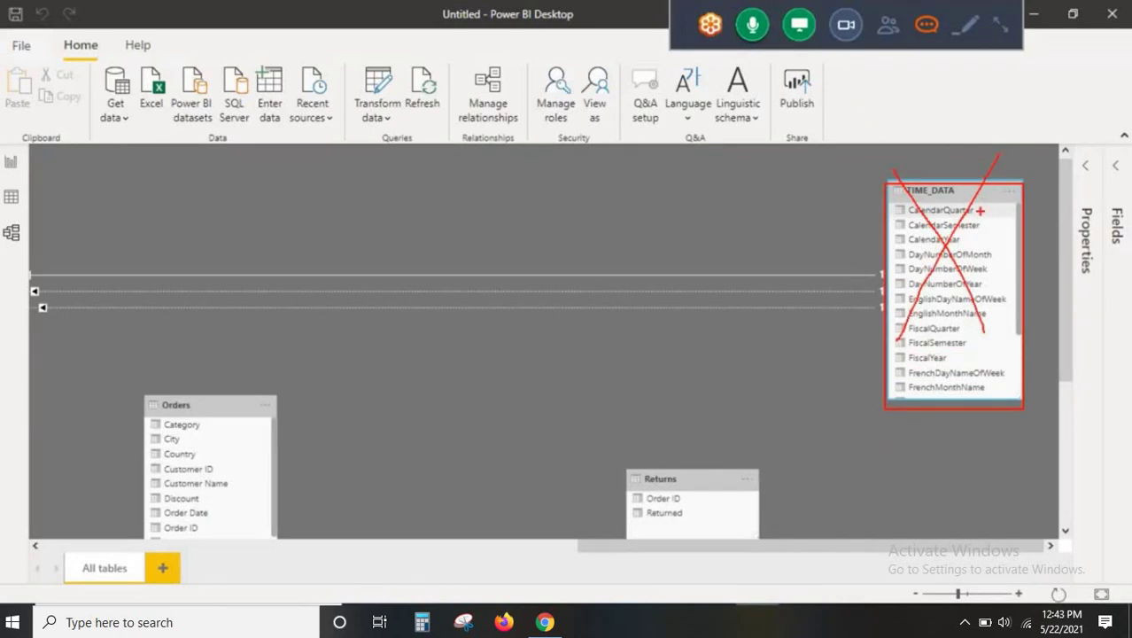
# Return to Report view, refresh the tables, and handwrite "30 min" on the report canvas with the annotation pen
pyautogui.click(11, 162)
pyautogui.click(465, 94)
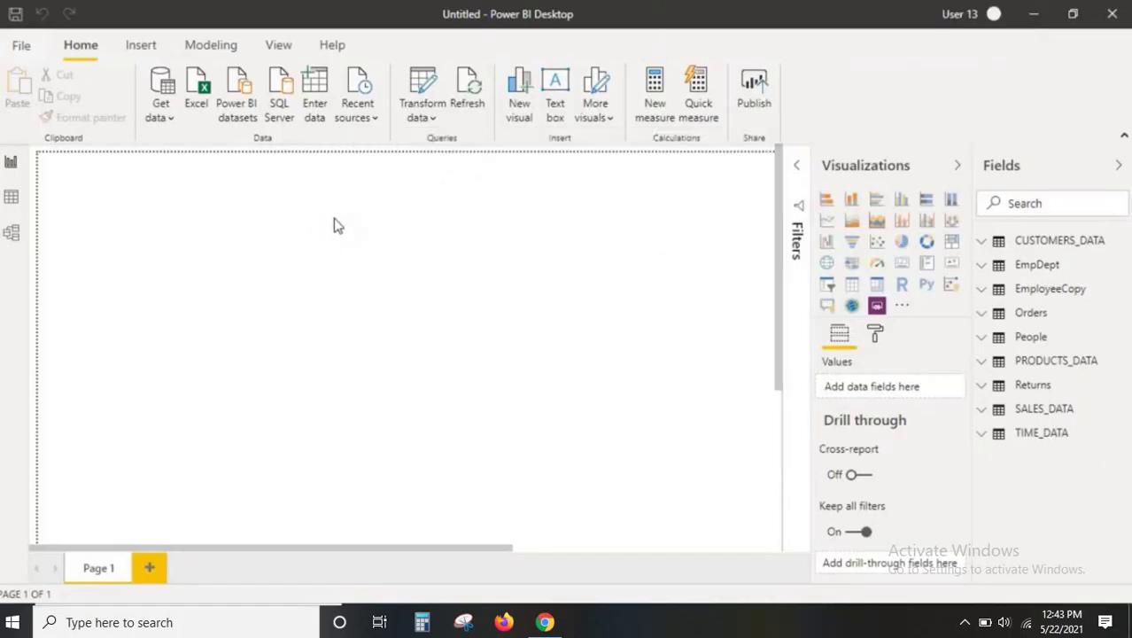
pyautogui.moveTo(308, 188); pyautogui.dragTo(305, 264)
pyautogui.moveTo(377, 200); pyautogui.dragTo(371, 213)
pyautogui.moveTo(411, 212)
pyautogui.mouseDown()
pyautogui.moveTo(460, 186)
pyautogui.moveTo(466, 209)
pyautogui.mouseUp()
pyautogui.moveTo(458, 157); pyautogui.dragTo(462, 162)
pyautogui.moveTo(483, 163)
pyautogui.mouseDown()
pyautogui.moveTo(483, 183)
pyautogui.moveTo(534, 209)
pyautogui.mouseUp()
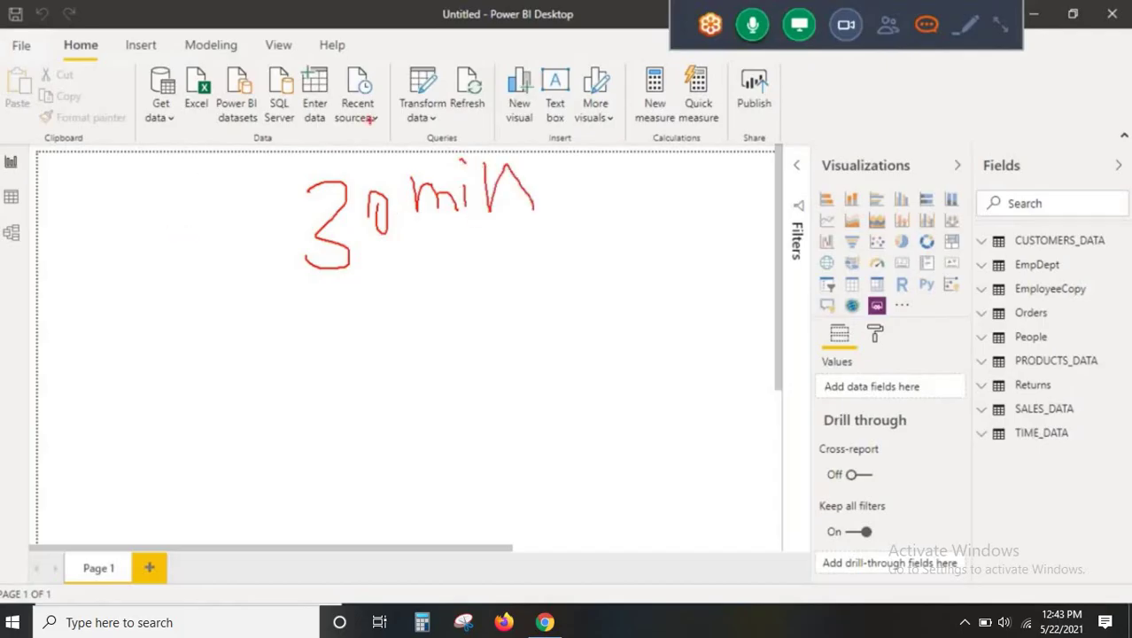
# Underline the "30 min" note, write "1 hr" beneath it, and box the Fields table list with an arrow pointing to it
pyautogui.moveTo(365, 264); pyautogui.dragTo(511, 243)
pyautogui.moveTo(421, 290); pyautogui.dragTo(424, 324)
pyautogui.moveTo(453, 276)
pyautogui.mouseDown()
pyautogui.moveTo(473, 311)
pyautogui.moveTo(505, 281)
pyautogui.mouseUp()
pyautogui.moveTo(966, 220)
pyautogui.mouseDown()
pyautogui.moveTo(1091, 440)
pyautogui.moveTo(1128, 461)
pyautogui.mouseUp()
pyautogui.moveTo(1017, 167); pyautogui.dragTo(1038, 218)
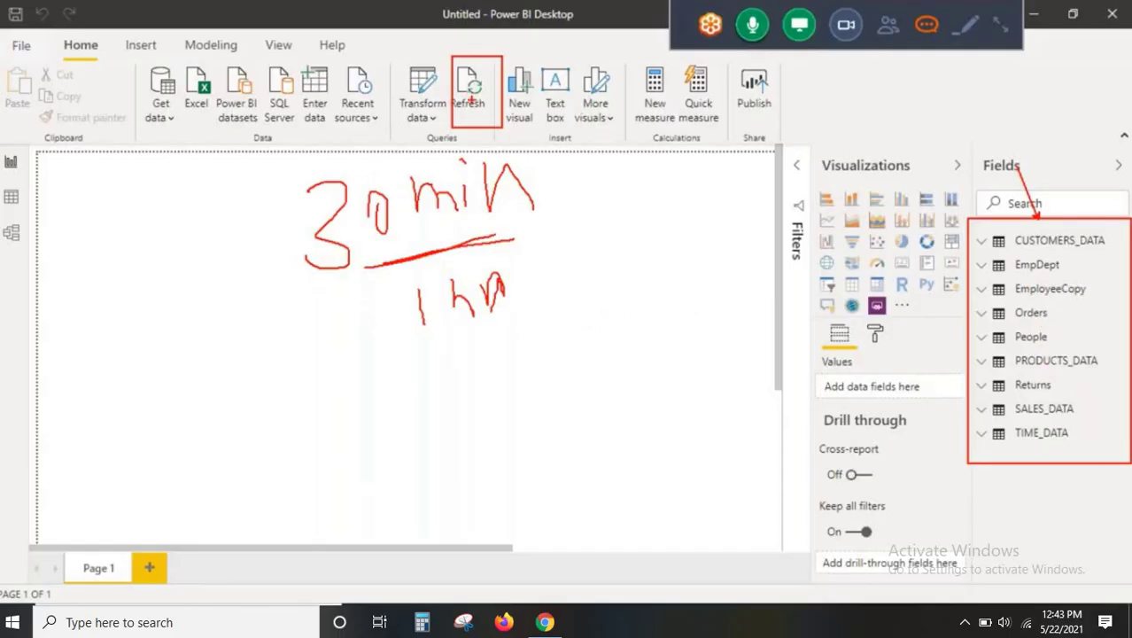
# Refresh all tables in the report and check the TIME_DATA entry in the refresh progress list
pyautogui.click(469, 93)
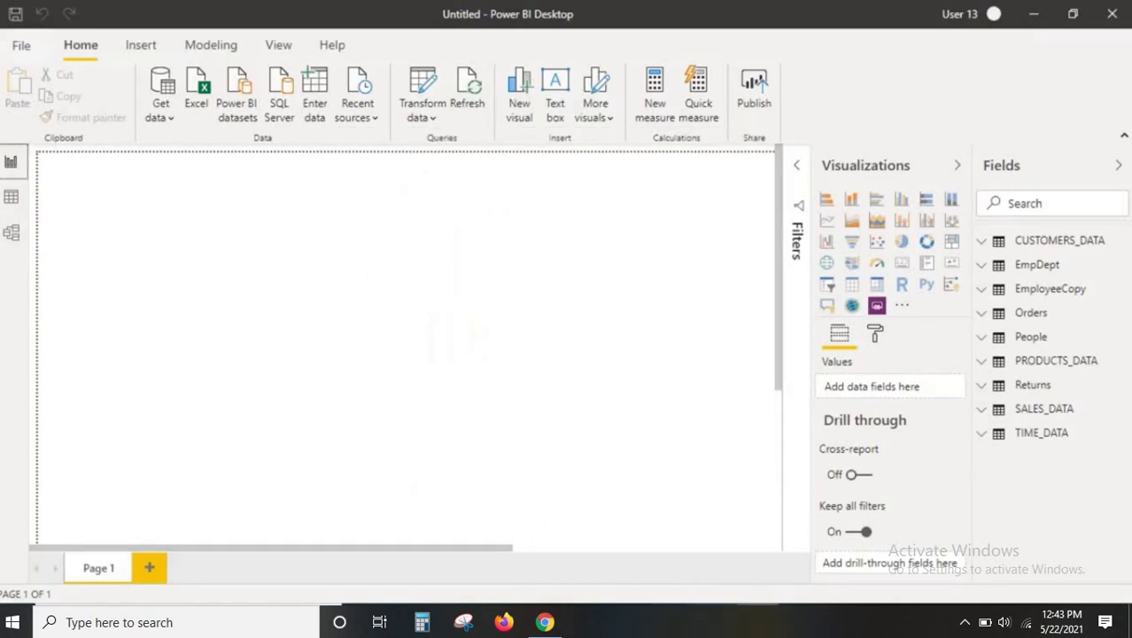
pyautogui.hotkey('alt', 'Tab')
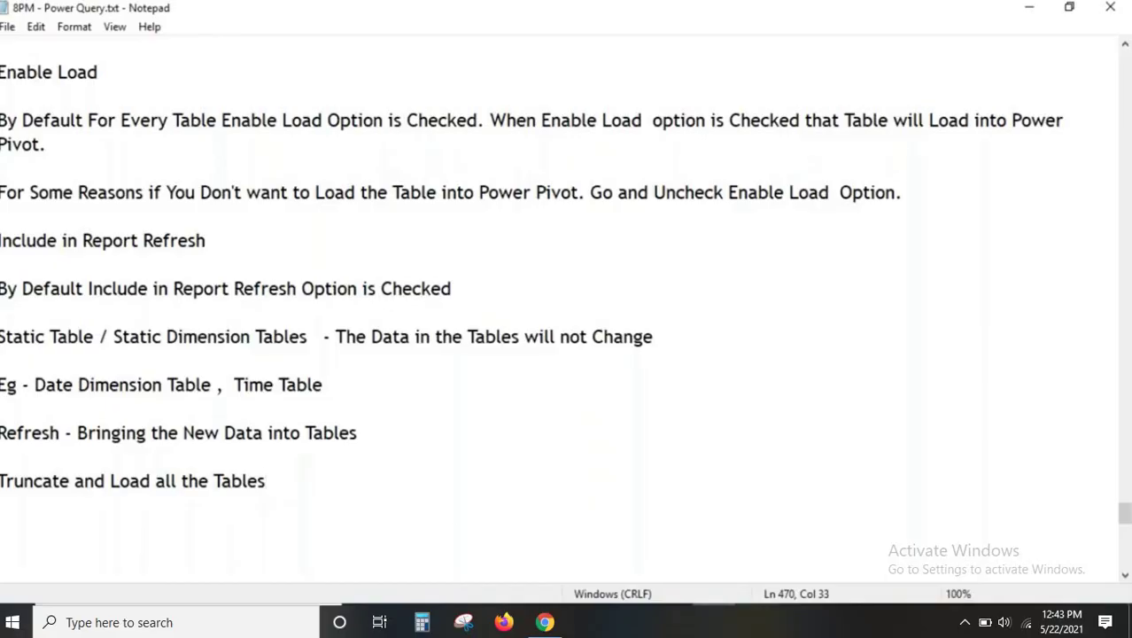
pyautogui.hotkey('alt', 'Tab')
pyautogui.click(466, 93)
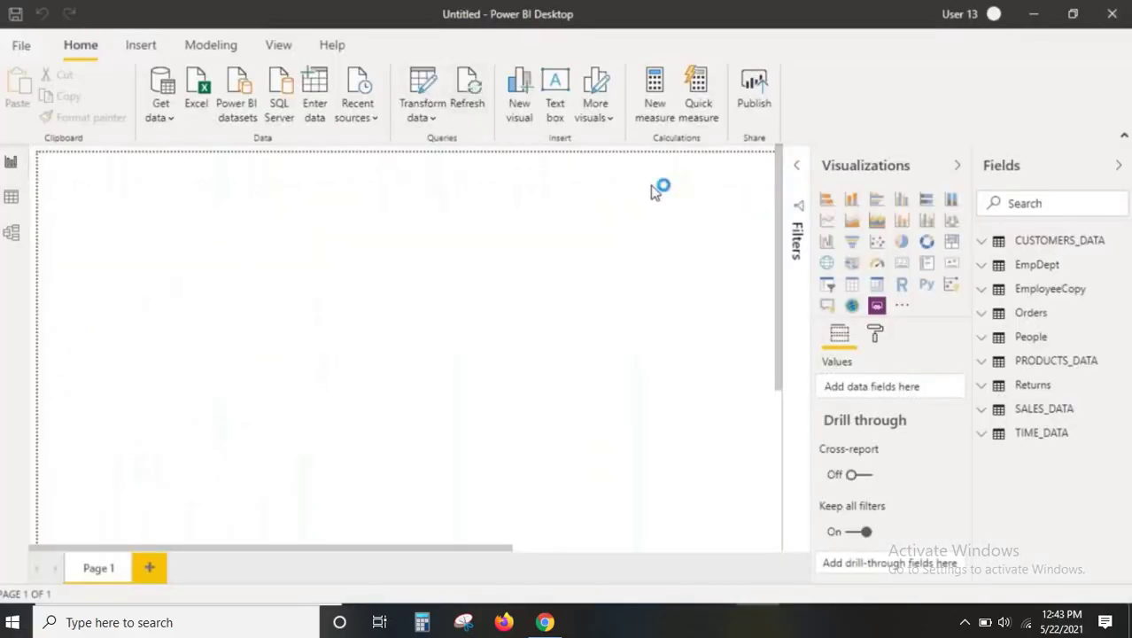
pyautogui.moveTo(749, 225); pyautogui.dragTo(755, 386)
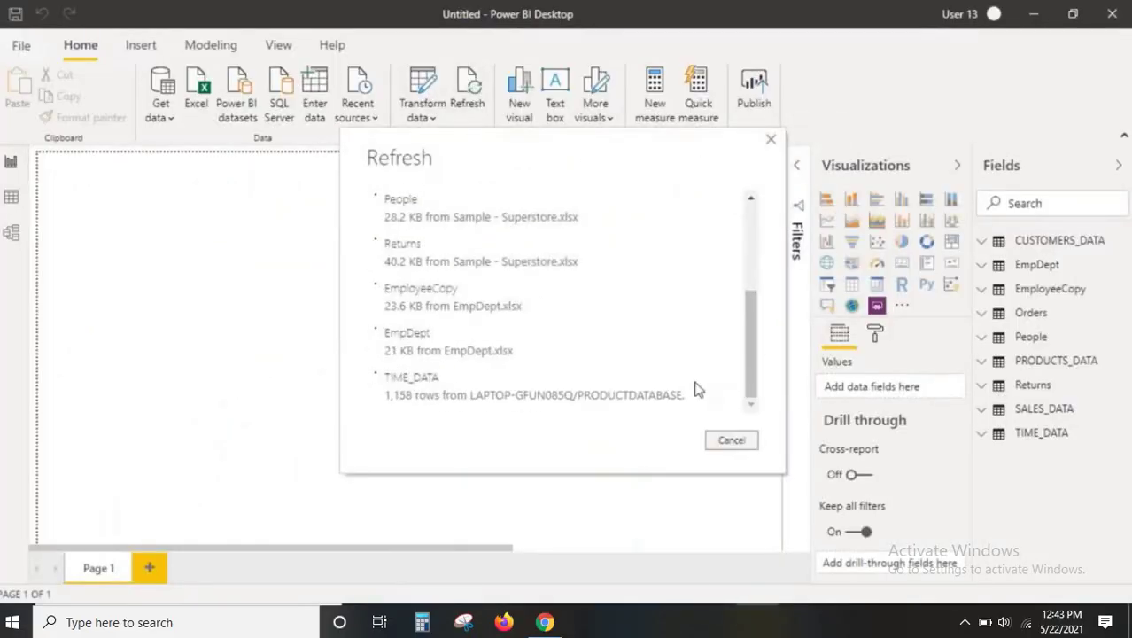
pyautogui.moveTo(364, 370); pyautogui.dragTo(680, 426)
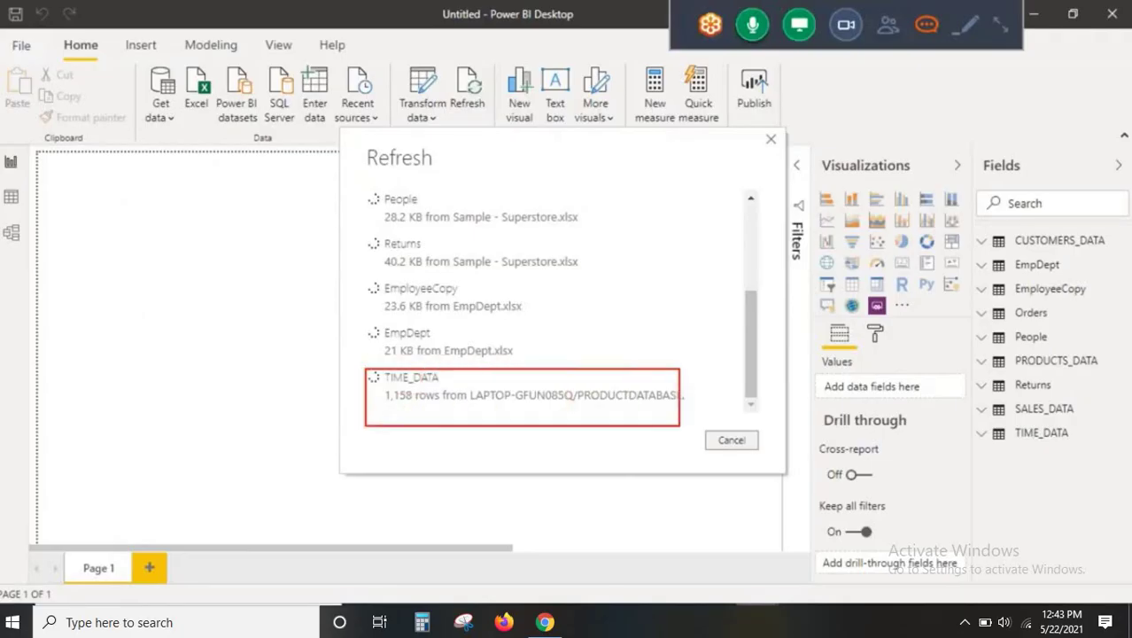
pyautogui.moveTo(602, 364); pyautogui.dragTo(423, 429)
pyautogui.moveTo(377, 345); pyautogui.dragTo(536, 406)
pyautogui.moveTo(564, 357); pyautogui.dragTo(469, 430)
pyautogui.moveTo(420, 358); pyautogui.dragTo(564, 417)
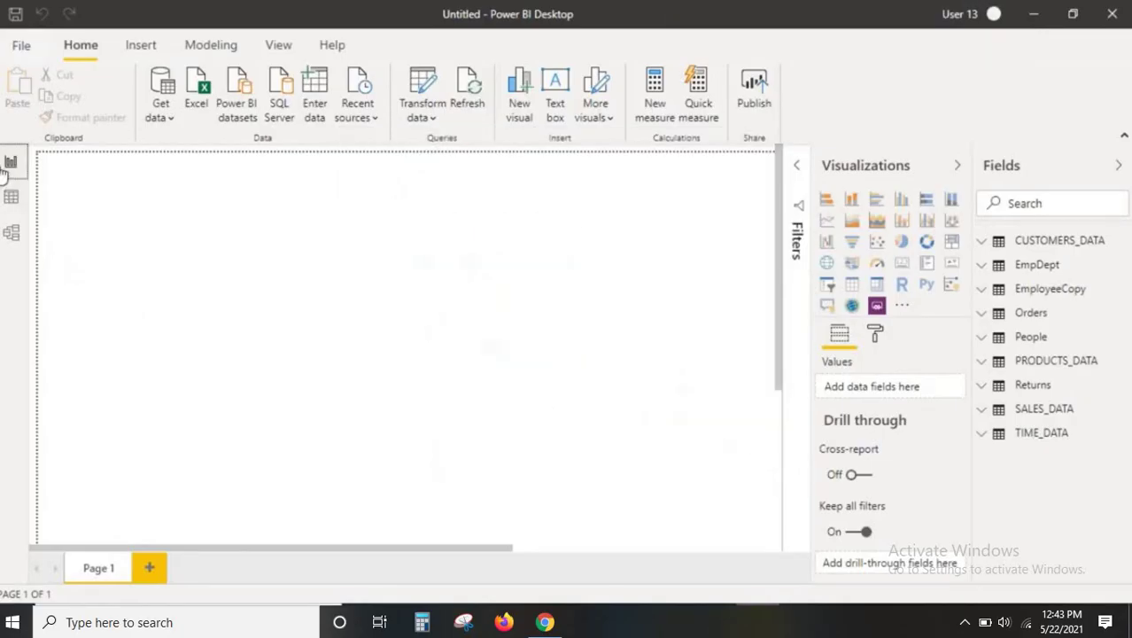
# Exclude the TIME_DATA query from report refresh in the Power Query Editor, then apply the change and return to the report
pyautogui.click(415, 83)
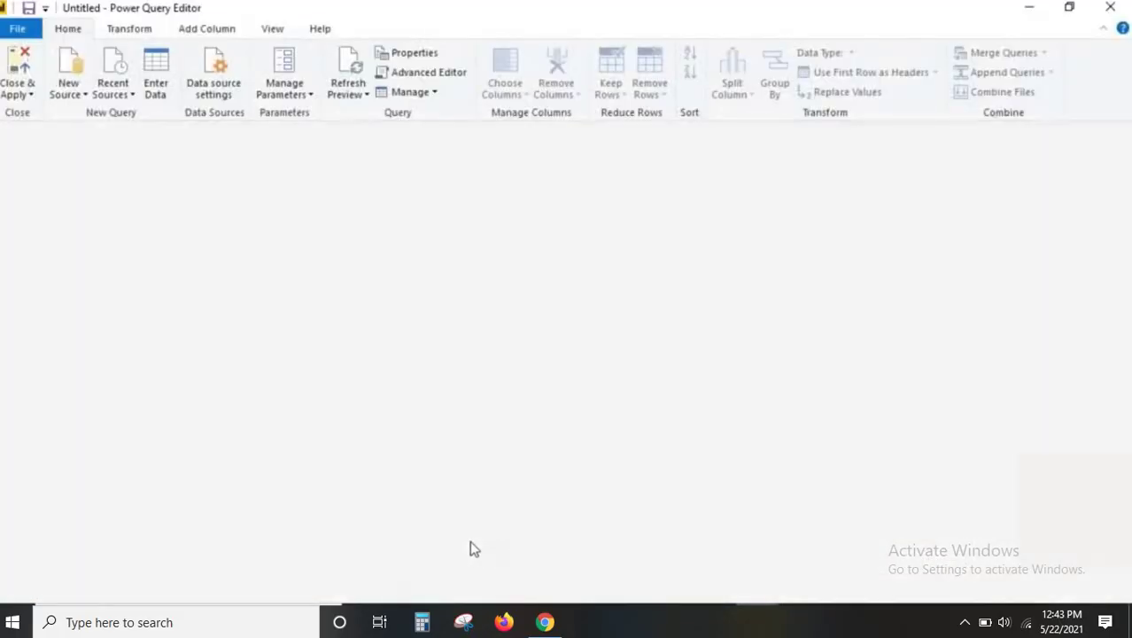
pyautogui.click(35, 382)
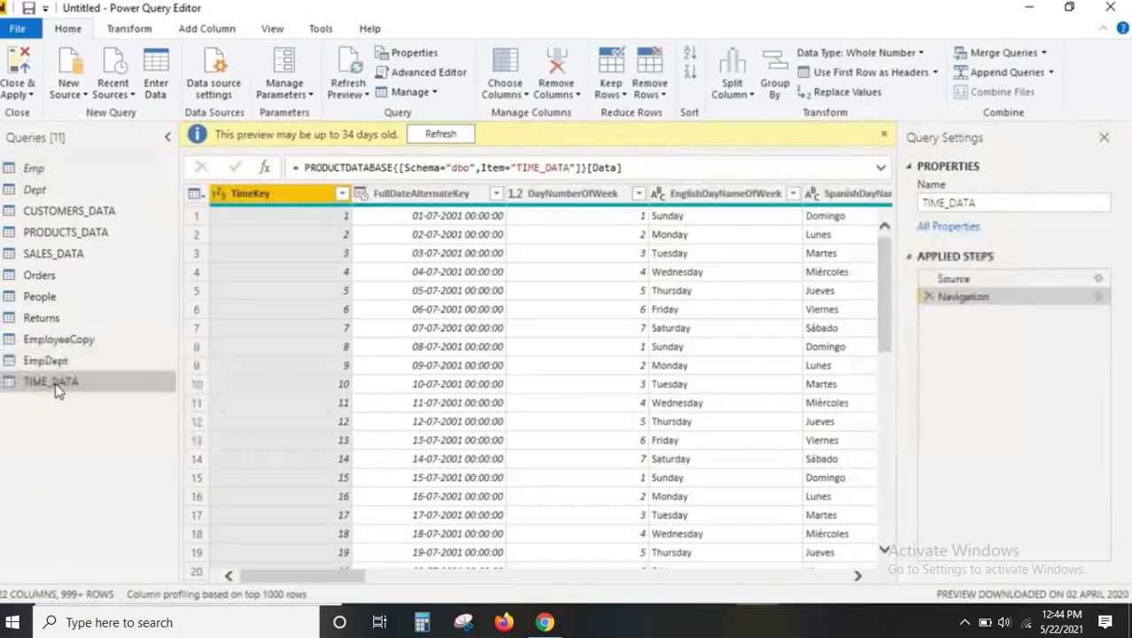
pyautogui.rightClick(62, 387)
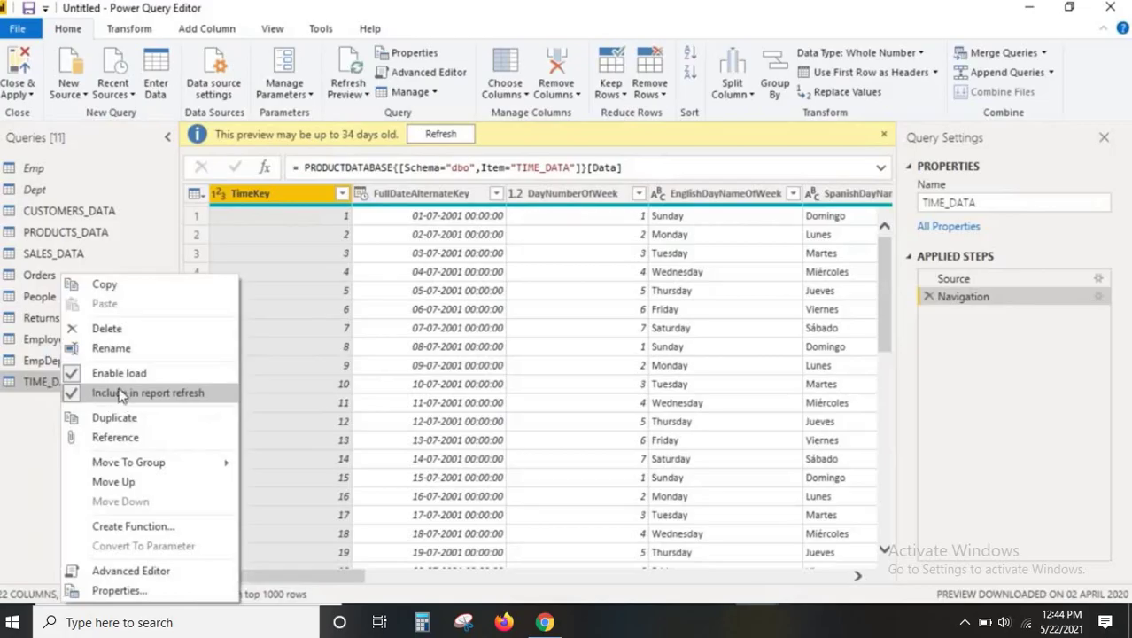
pyautogui.click(112, 391)
pyautogui.rightClick(102, 386)
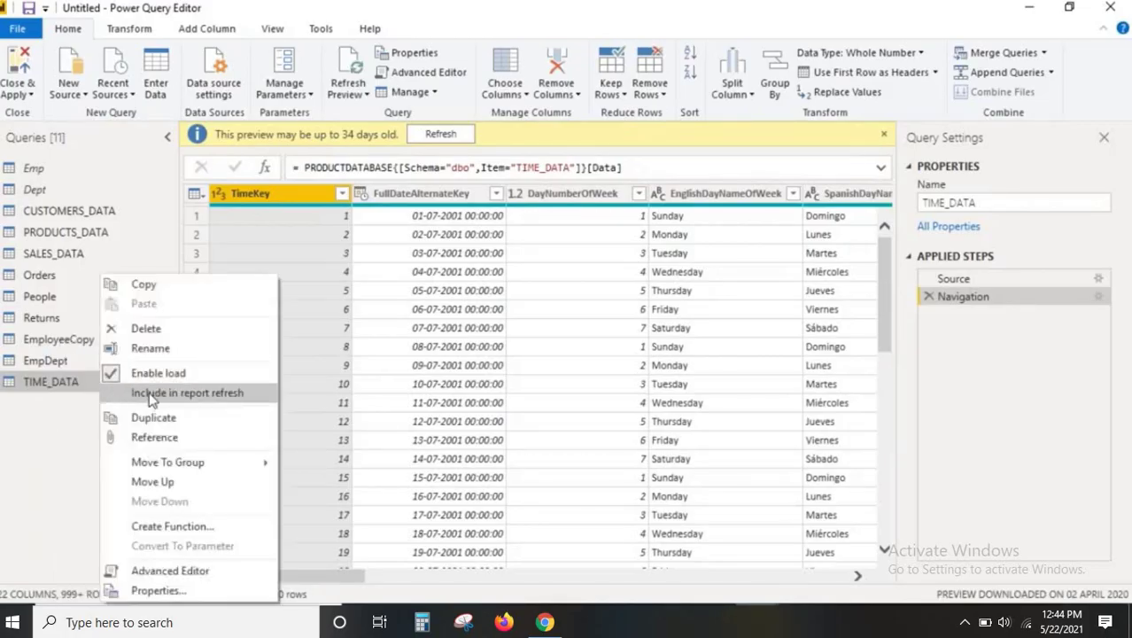
pyautogui.moveTo(104, 388); pyautogui.dragTo(277, 410)
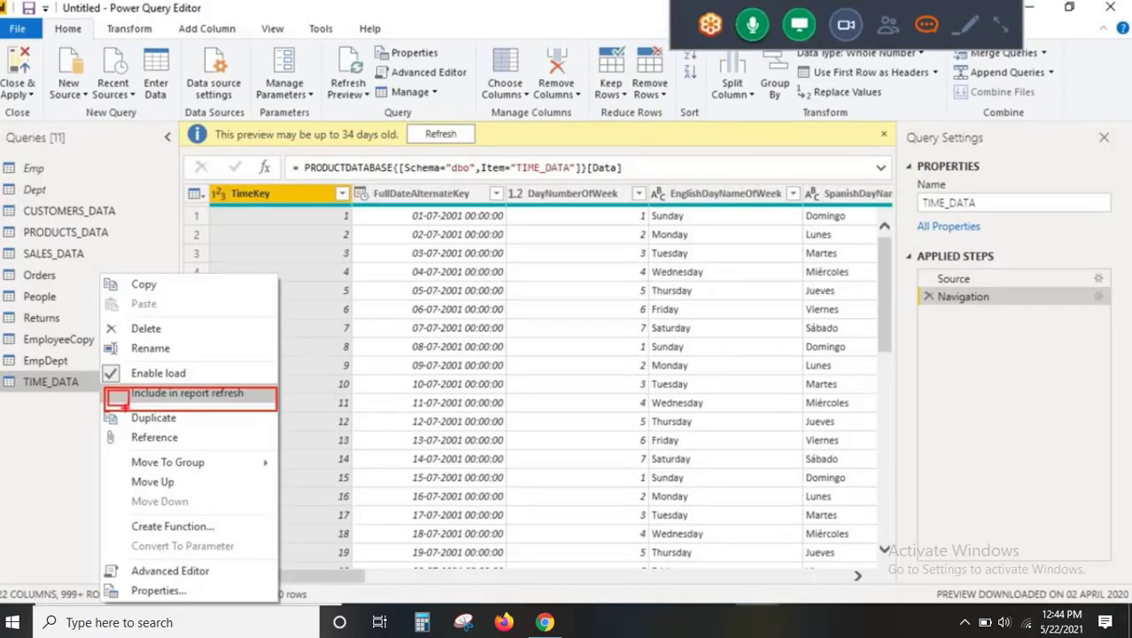
pyautogui.press('Escape')
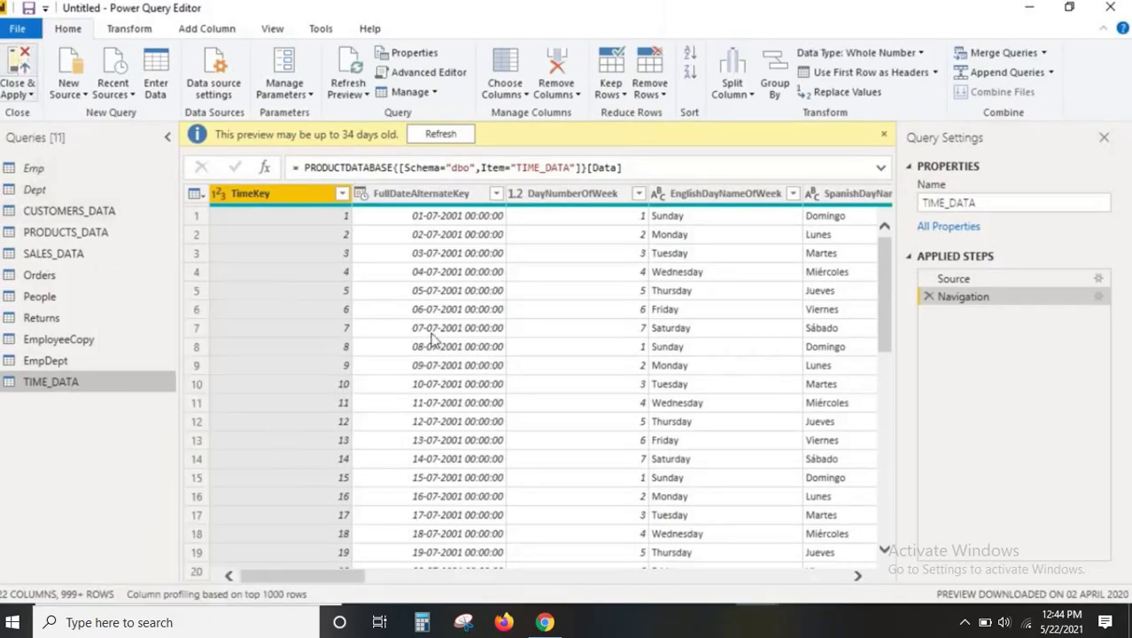
pyautogui.hotkey('alt', 'Tab')
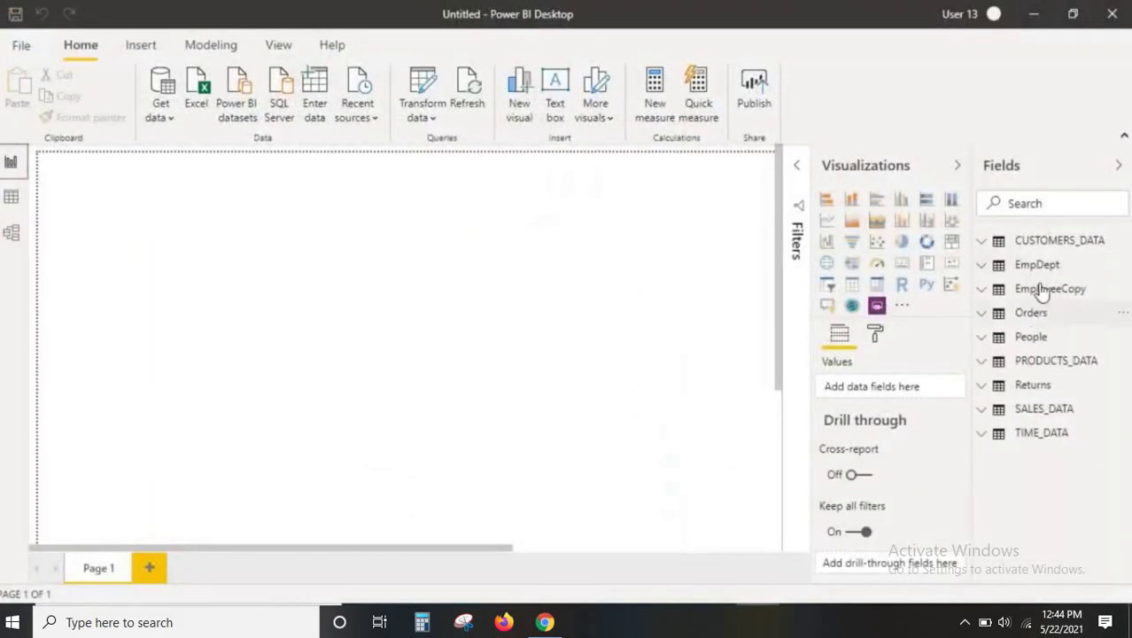
# Refresh the report data again and check whether TIME_DATA is among the tables in the refresh progress list
pyautogui.hotkey('ctrl', '2')
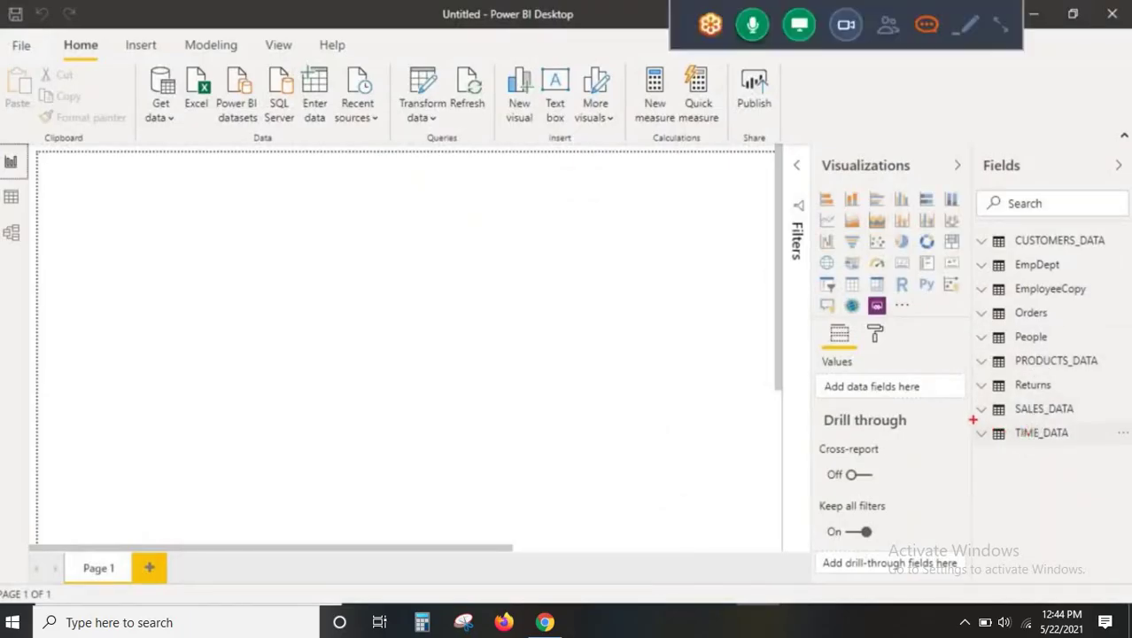
pyautogui.moveTo(972, 419); pyautogui.dragTo(1108, 452)
pyautogui.moveTo(1009, 450); pyautogui.dragTo(1076, 437)
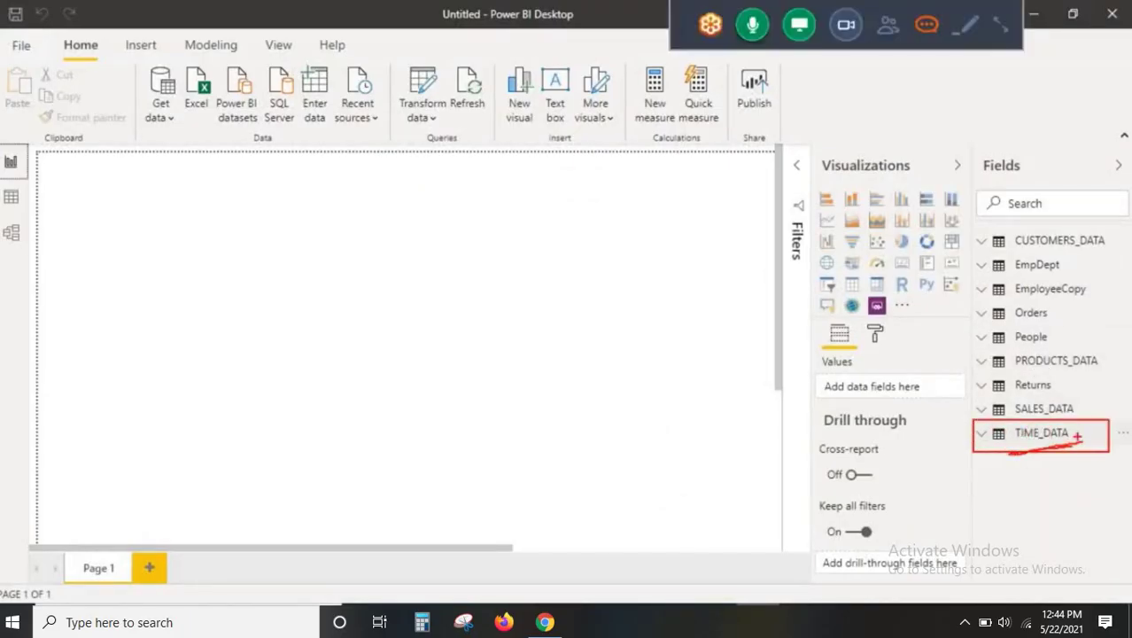
pyautogui.press('Escape')
pyautogui.click(467, 93)
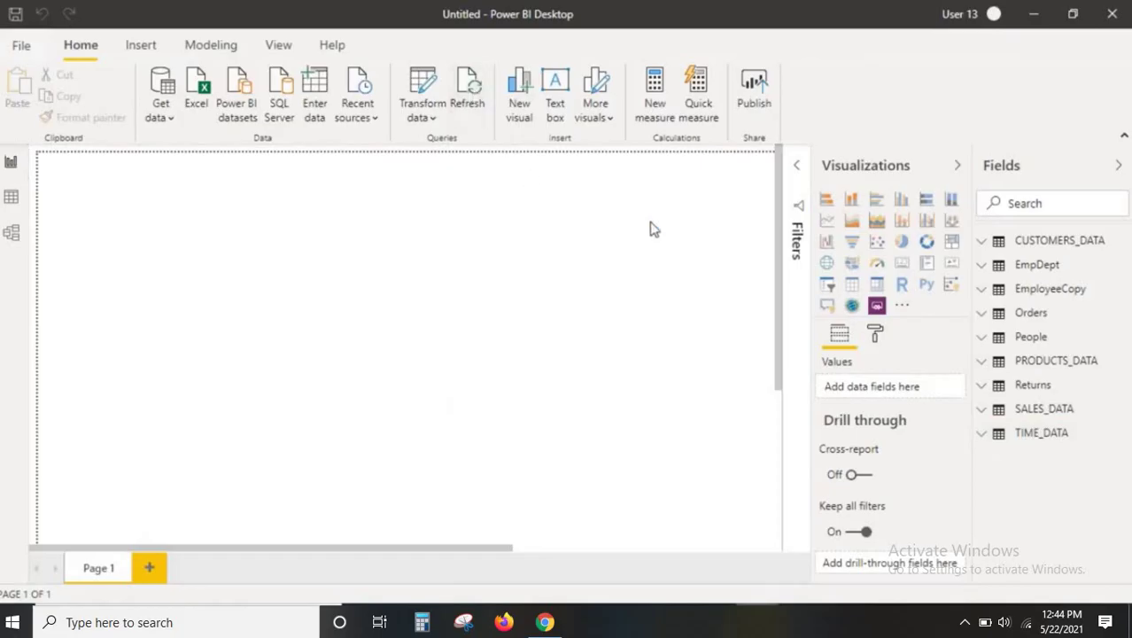
pyautogui.moveTo(746, 224); pyautogui.dragTo(744, 358)
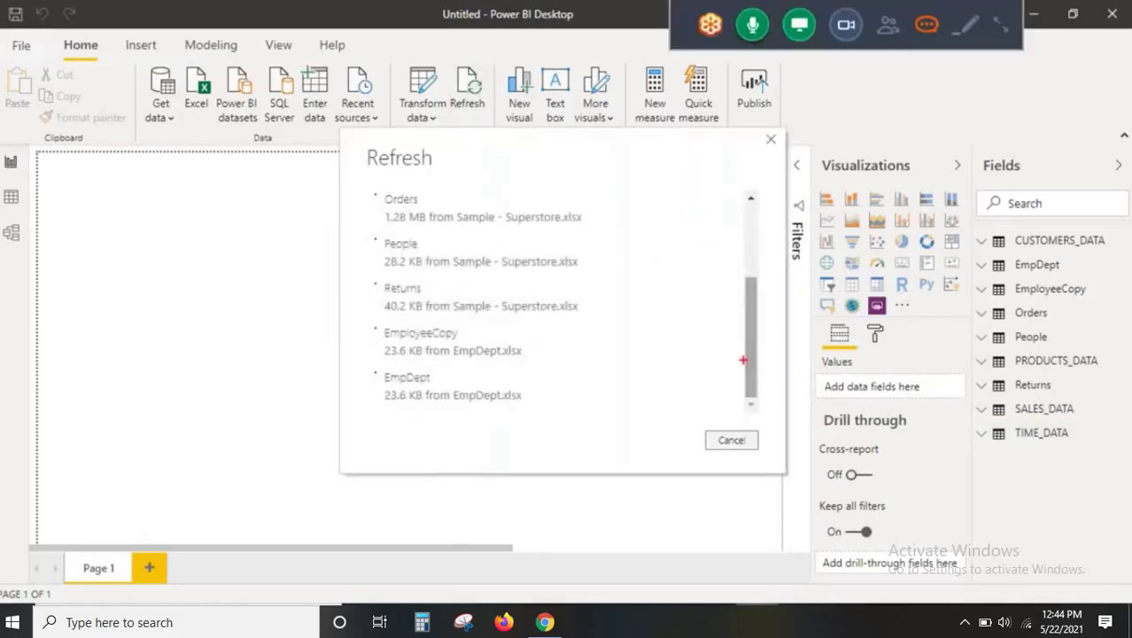
pyautogui.moveTo(375, 234); pyautogui.dragTo(593, 370)
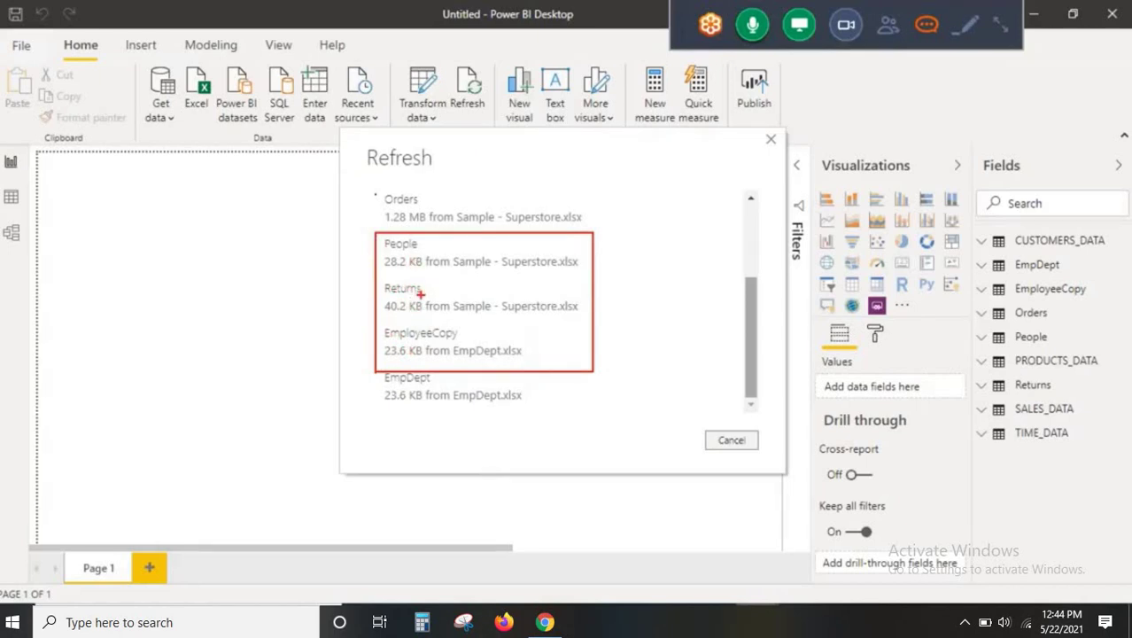
pyautogui.press('Escape')
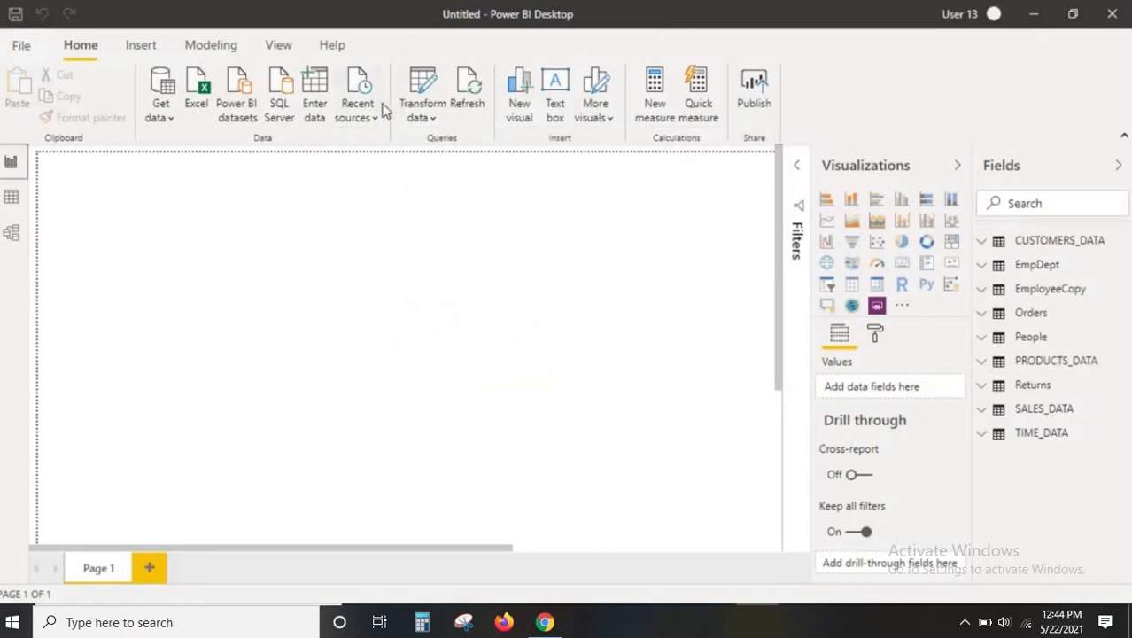
# Reopen the Power Query Editor and inspect the Include in report refresh setting of the TIME_DATA query
pyautogui.click(423, 85)
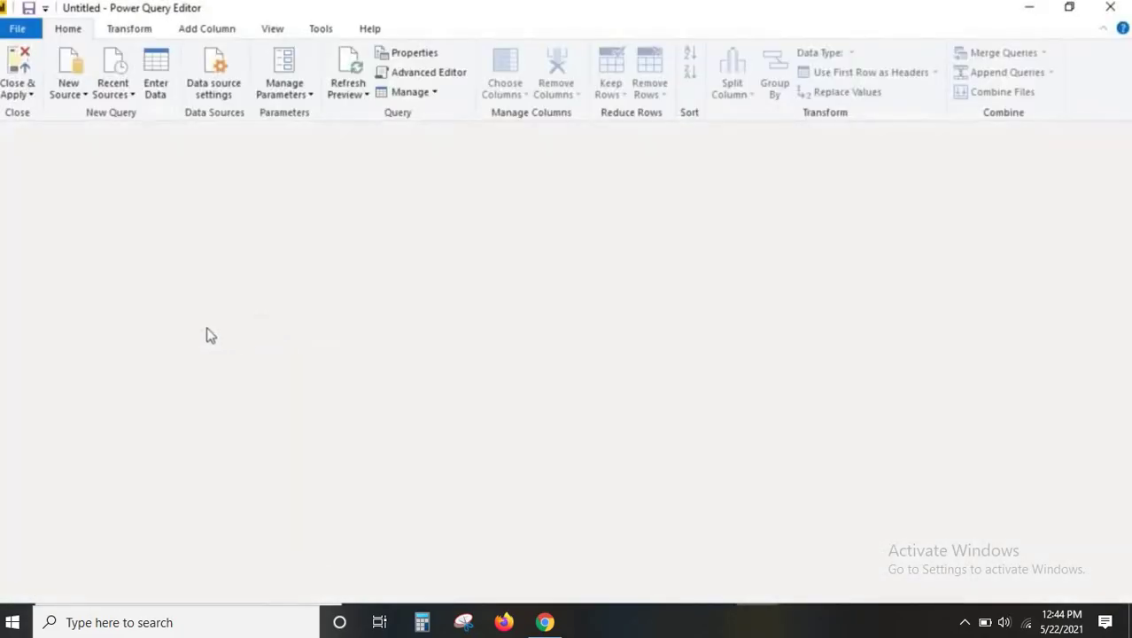
pyautogui.click(58, 381)
pyautogui.rightClick(59, 382)
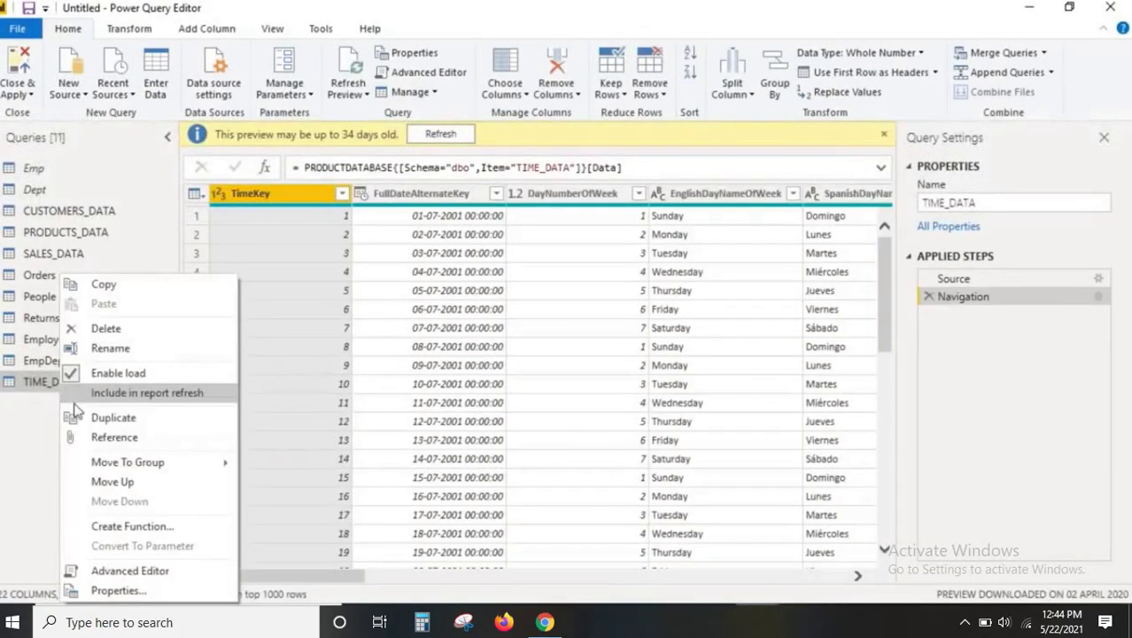
pyautogui.hotkey('ctrl', '2')
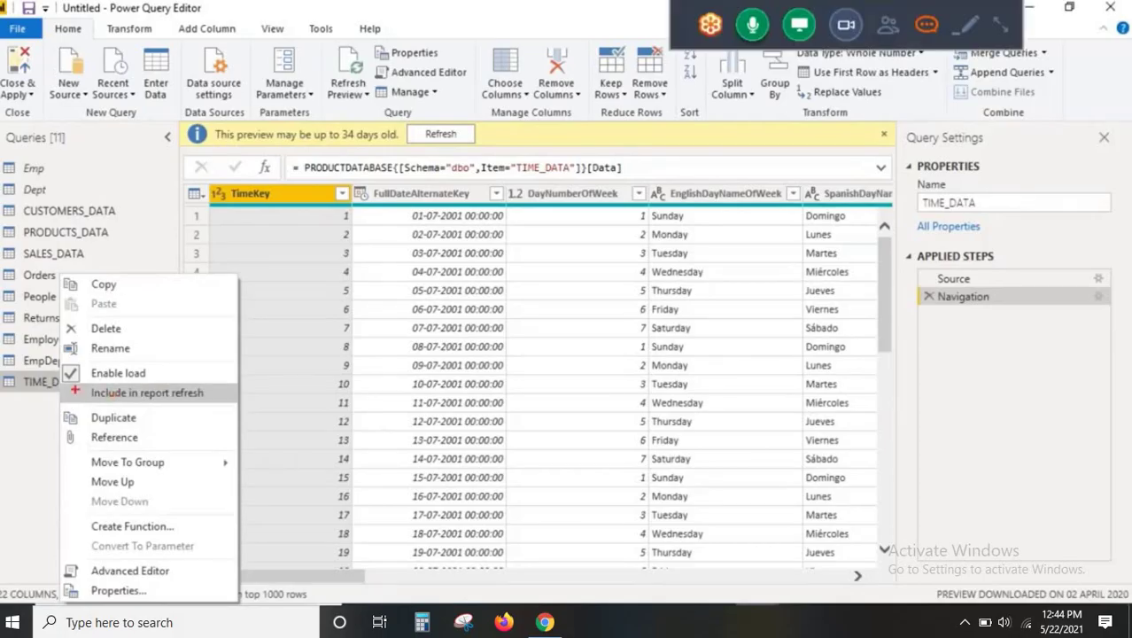
pyautogui.moveTo(64, 385); pyautogui.dragTo(231, 404)
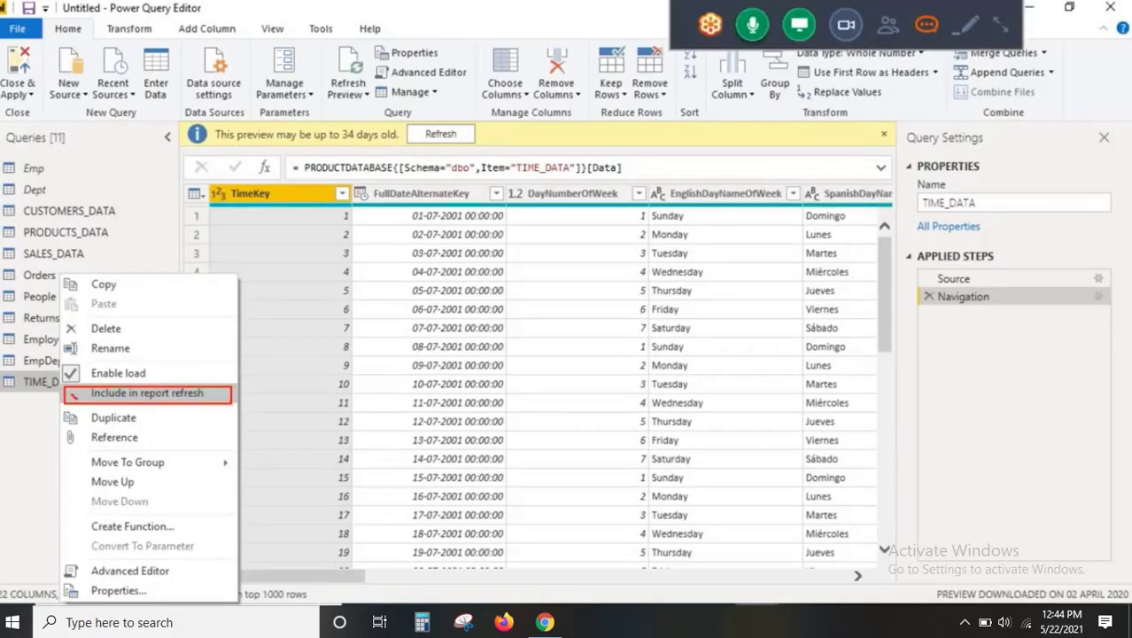
pyautogui.moveTo(138, 399); pyautogui.dragTo(209, 399)
pyautogui.moveTo(100, 401); pyautogui.dragTo(142, 400)
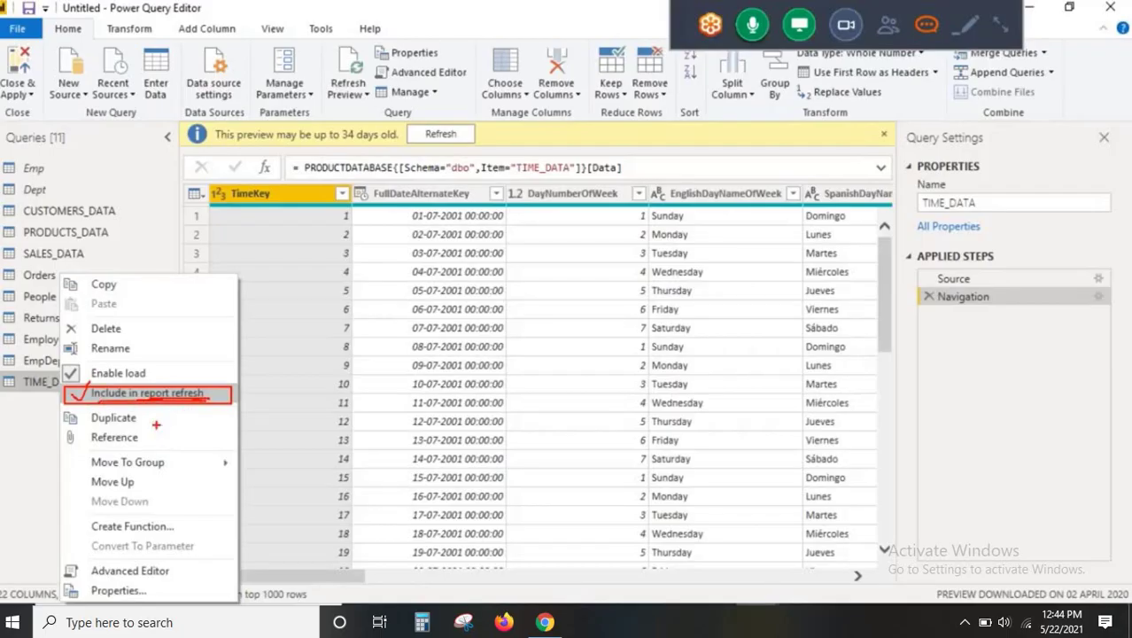
pyautogui.press('Escape')
# Switch to the Power Query notes in Notepad and copy the heading "Include in Report Refresh"
pyautogui.click(714, 622)
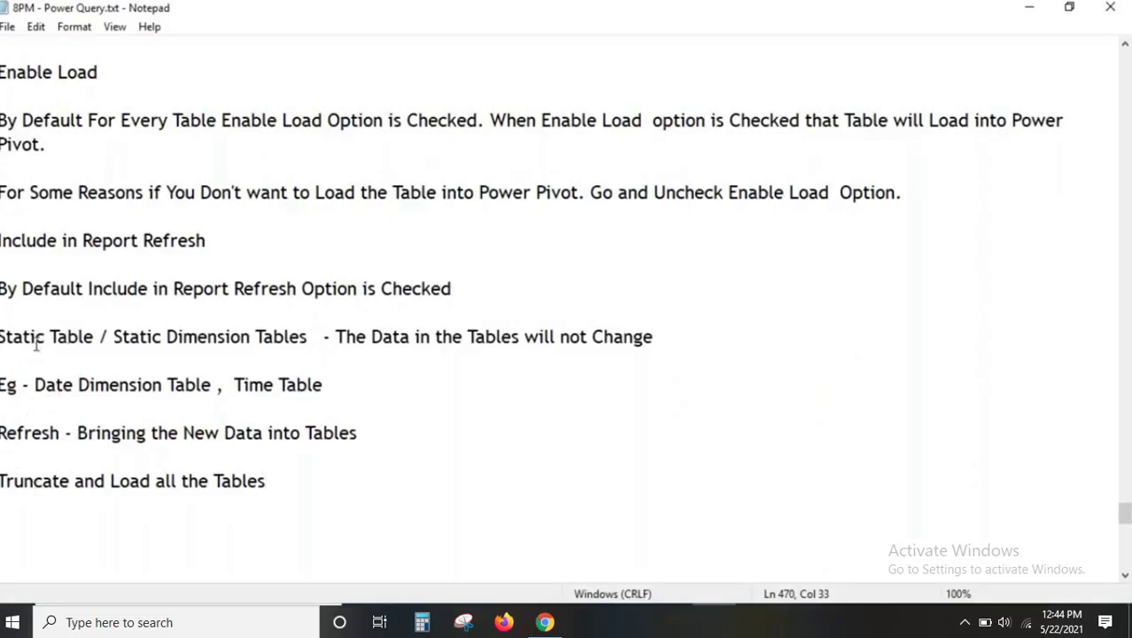
pyautogui.moveTo(3, 240); pyautogui.dragTo(215, 233)
pyautogui.hotkey('ctrl', 'c')
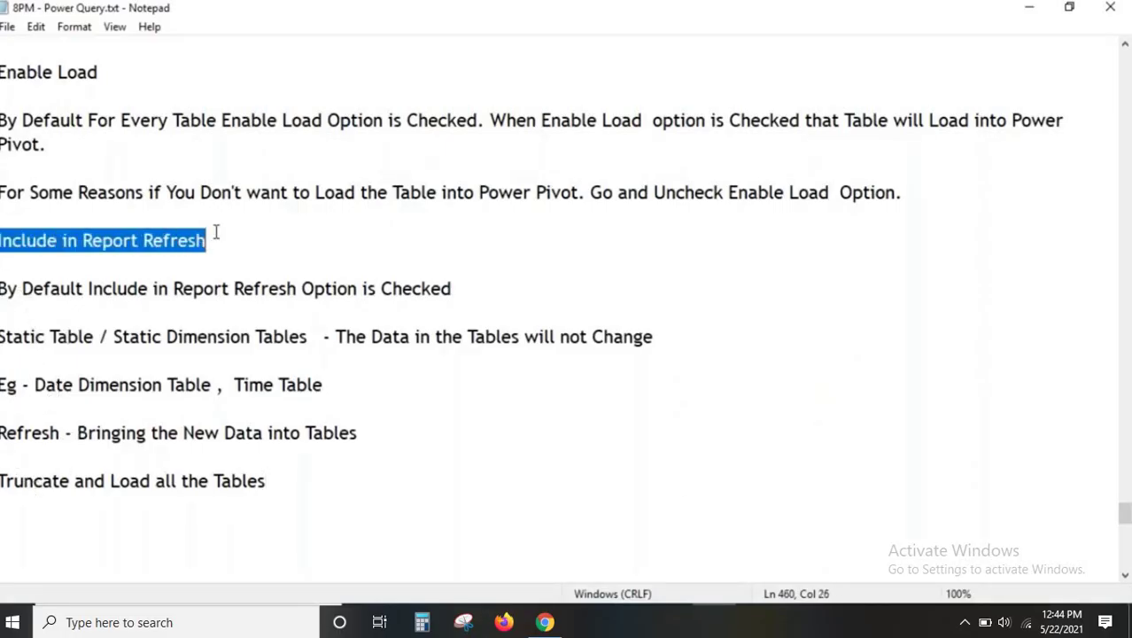
# Add a new paragraph at the end of the notes: "For Static Tables uncheck Include in Report Refresh Option,", reusing the copied heading
pyautogui.scroll(-1, 320, 328)
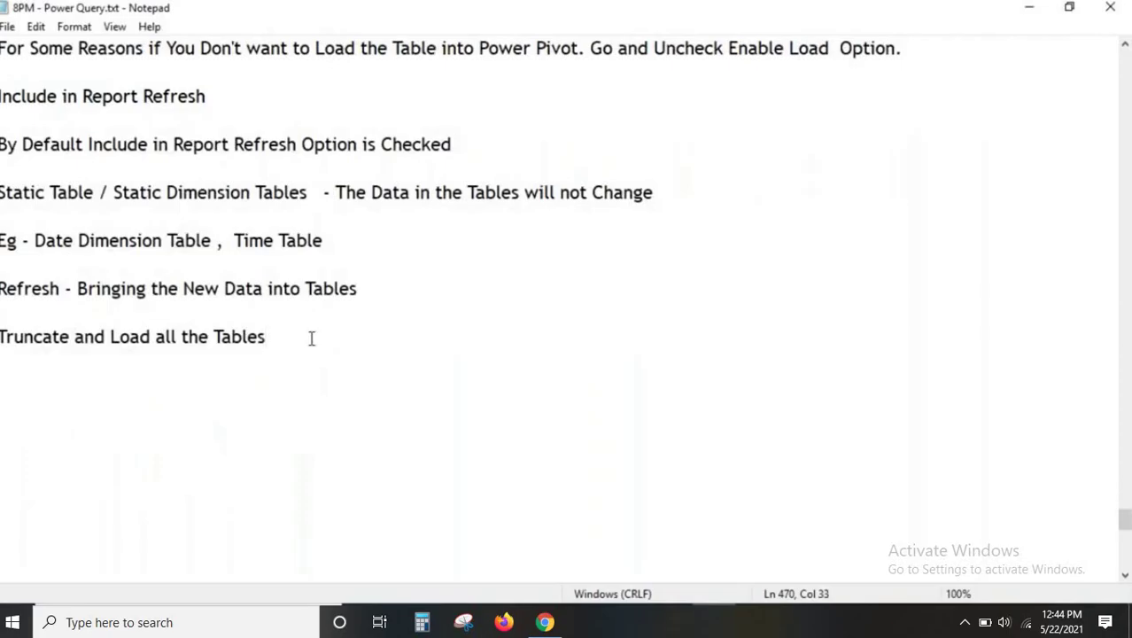
pyautogui.press('Return')
pyautogui.press('Return')
pyautogui.write('For Stati')
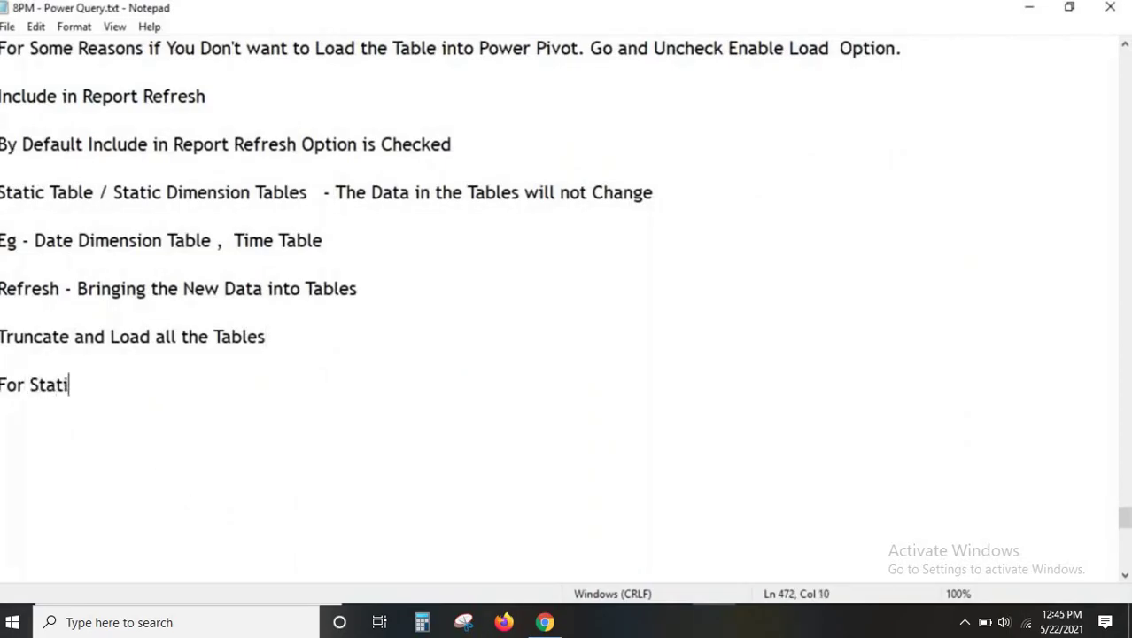
pyautogui.write('c Tables')
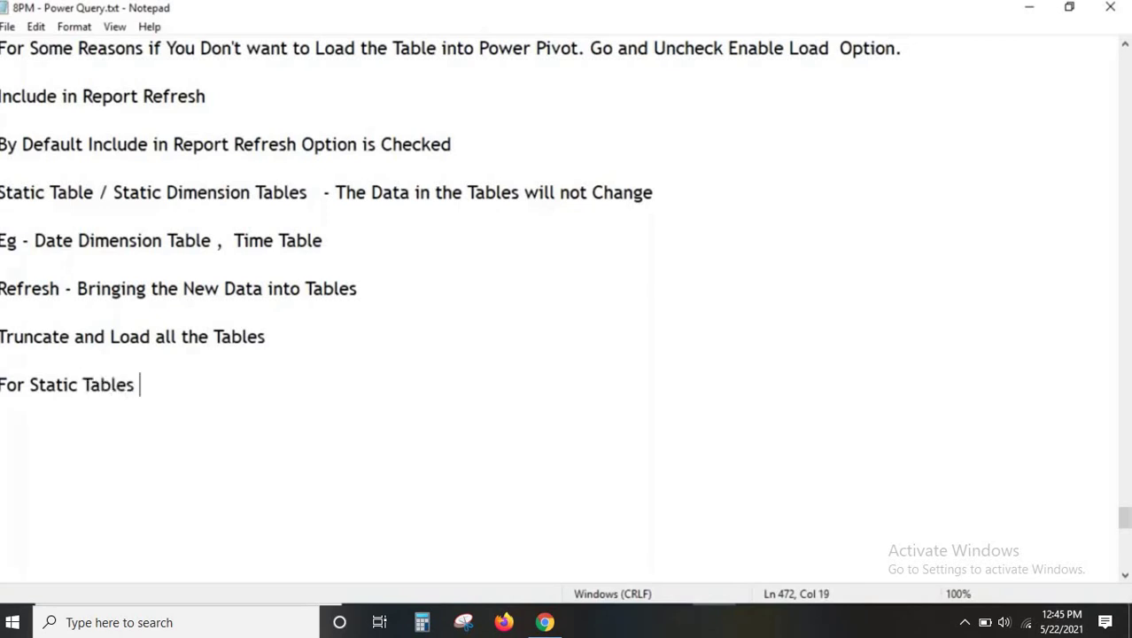
pyautogui.write(' uncheck')
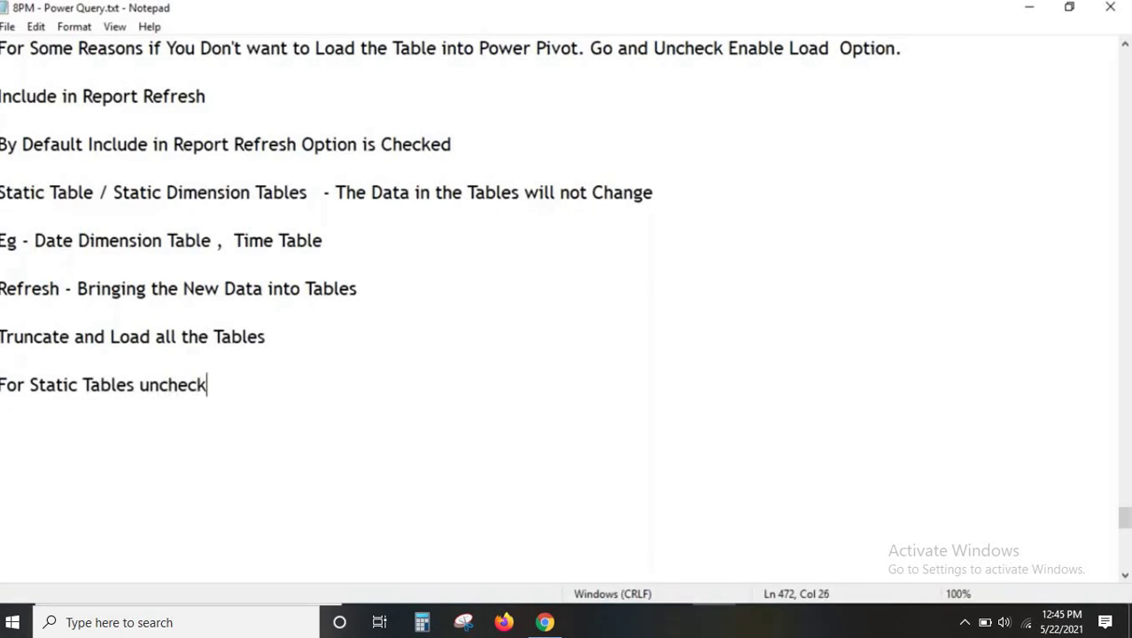
pyautogui.hotkey('ctrl', 'v')
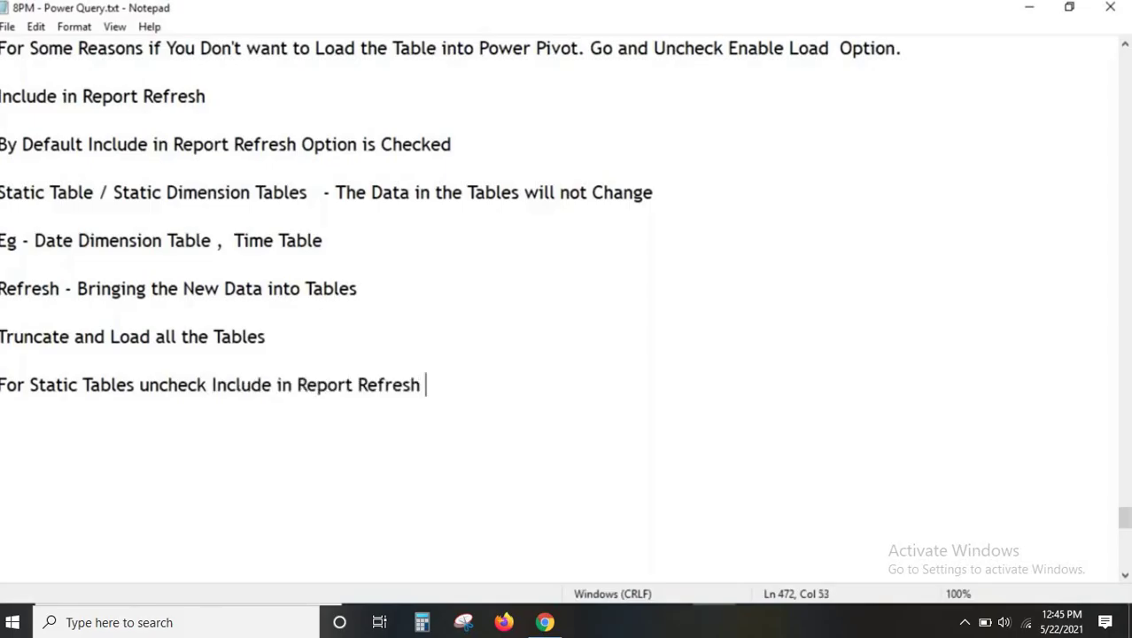
pyautogui.write('Option,')
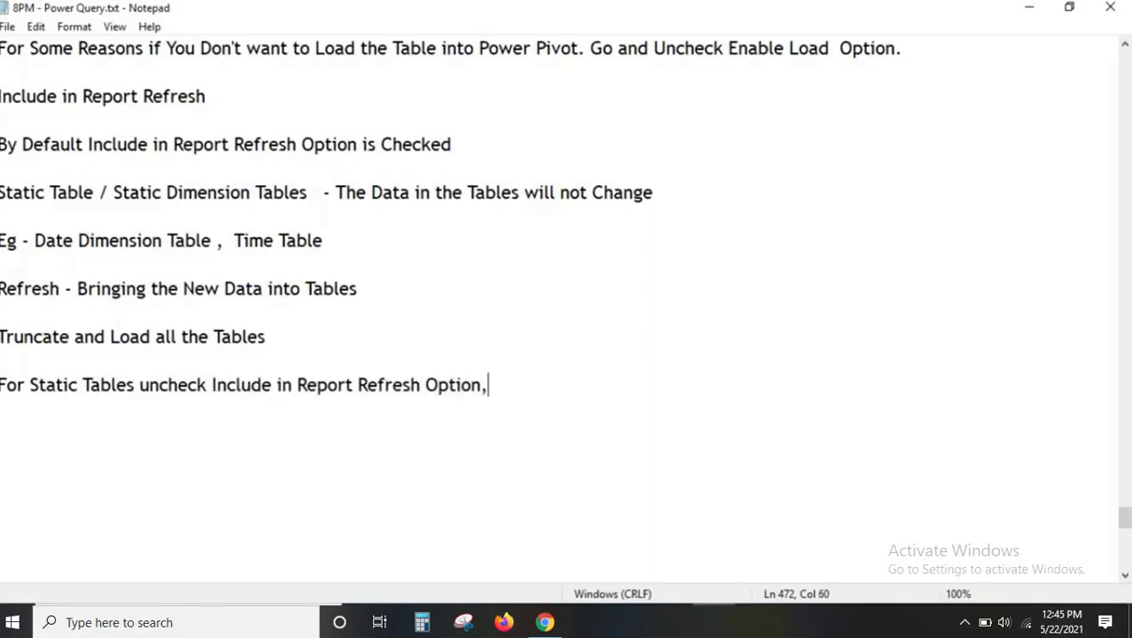
# Complete the final notes sentence about static tables with "which will help you to Refresh the Report QUickly"
pyautogui.write(' w')
pyautogui.write('ch')
pyautogui.press('BackSpace')
pyautogui.press('BackSpace')
pyautogui.write('hich will')
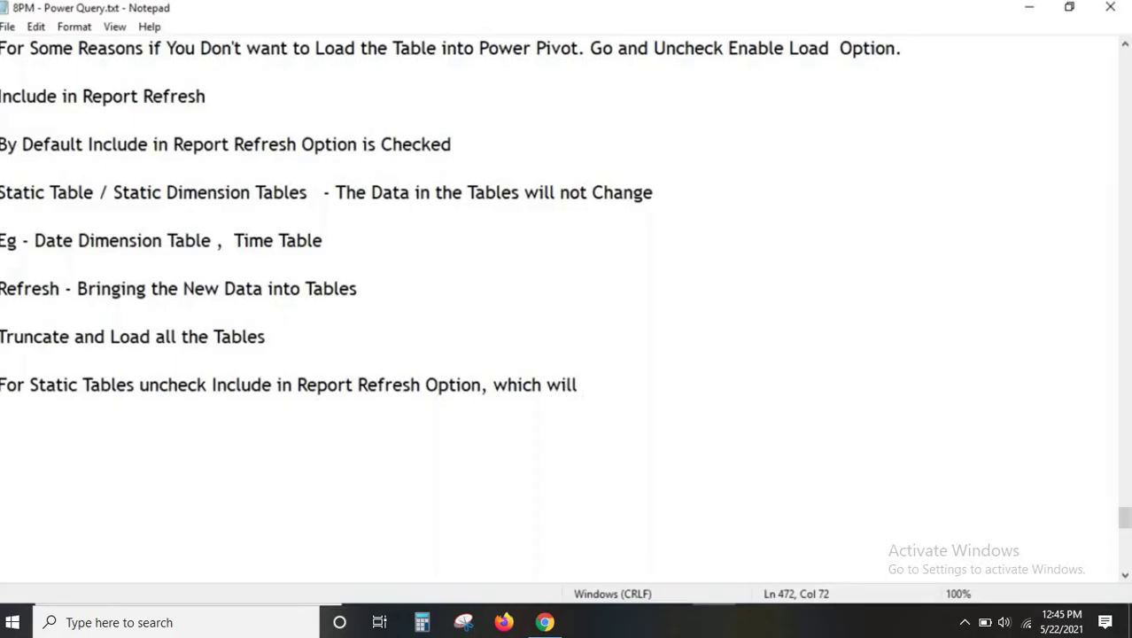
pyautogui.write('help y')
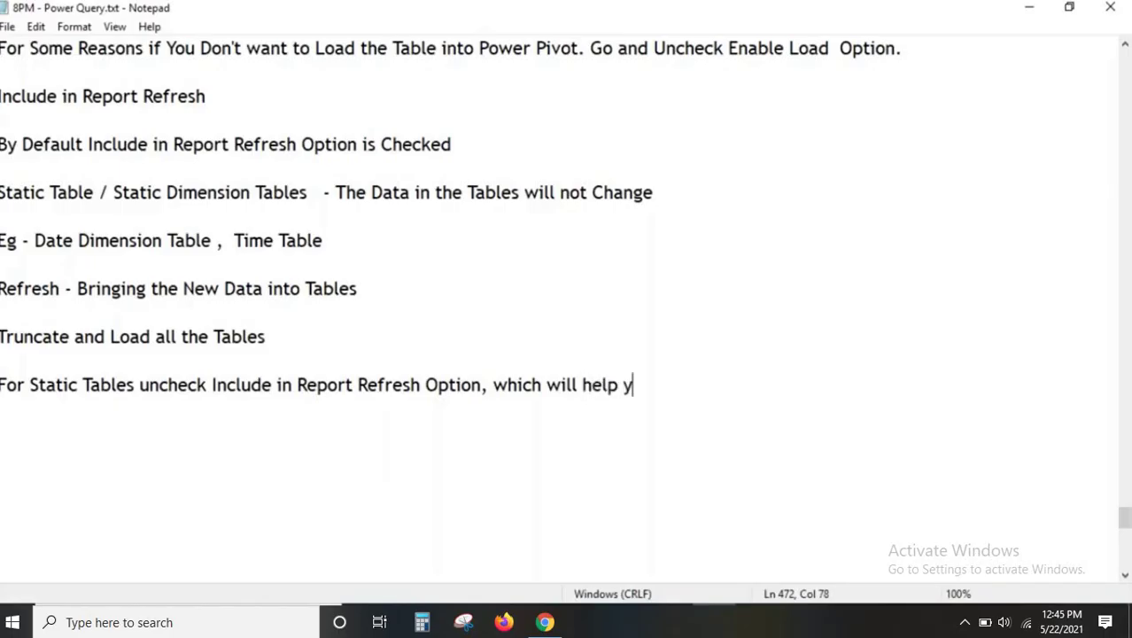
pyautogui.write('ou to Re')
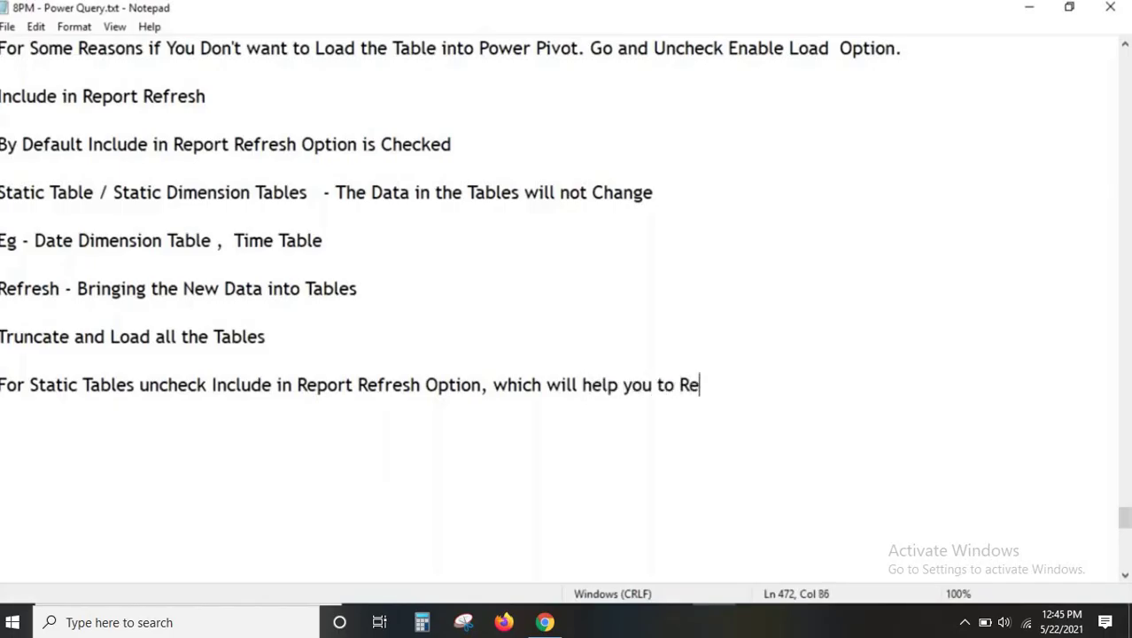
pyautogui.write('fresh the Re')
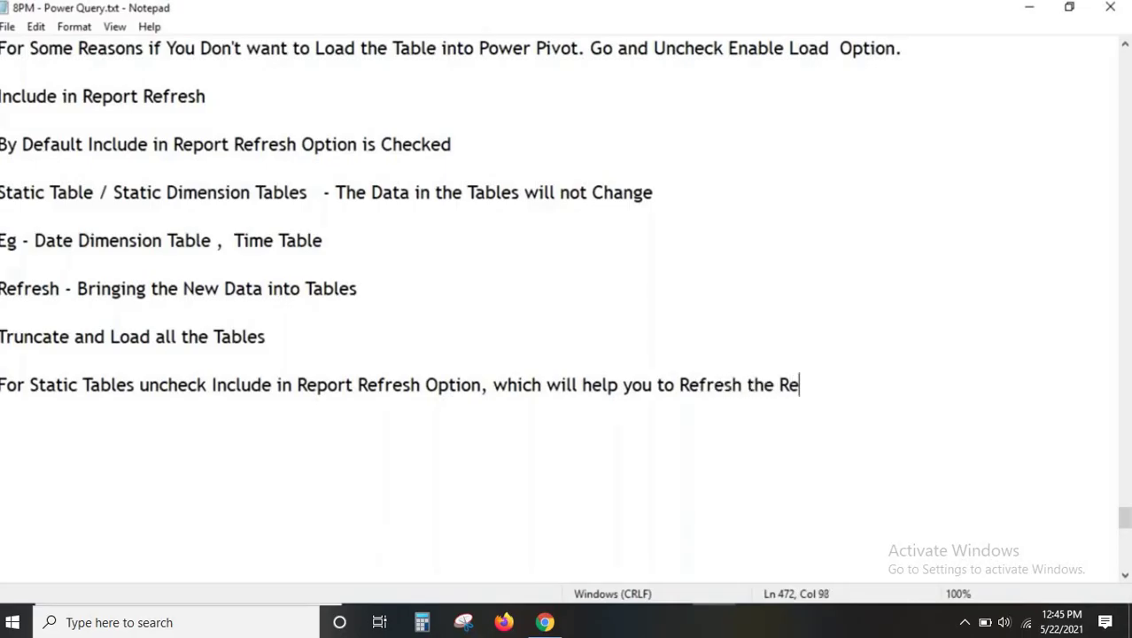
pyautogui.write('port QUi')
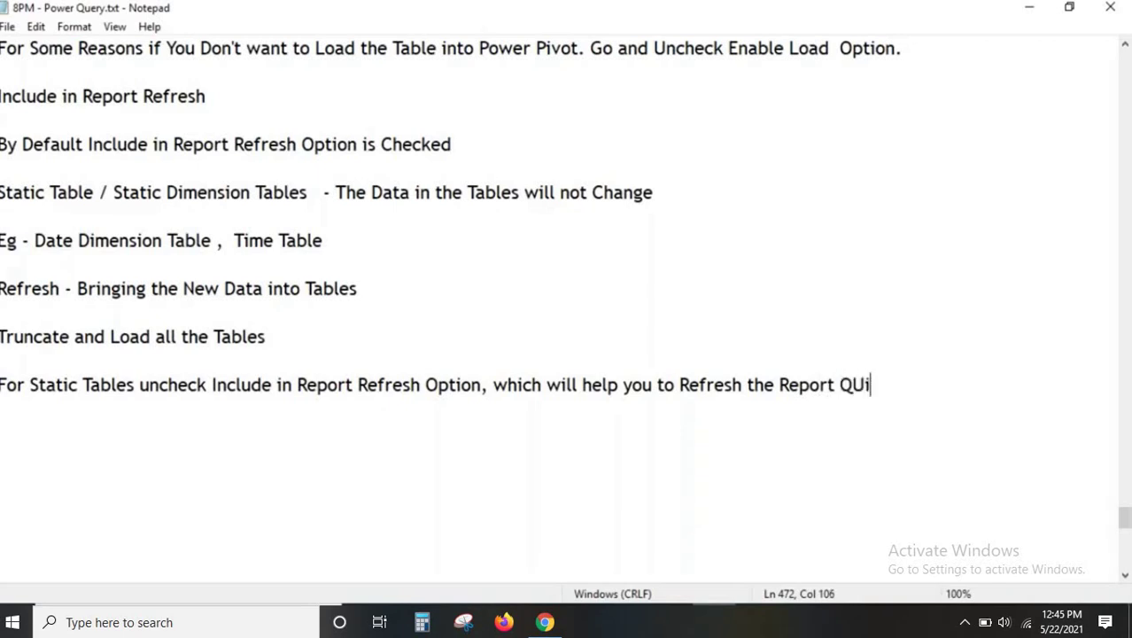
pyautogui.write('ckly')
# Switch to the Power Query Editor and inspect the Duplicate and Reference options of the CUSTOMERS_DATA query
pyautogui.hotkey('alt', 'Tab')
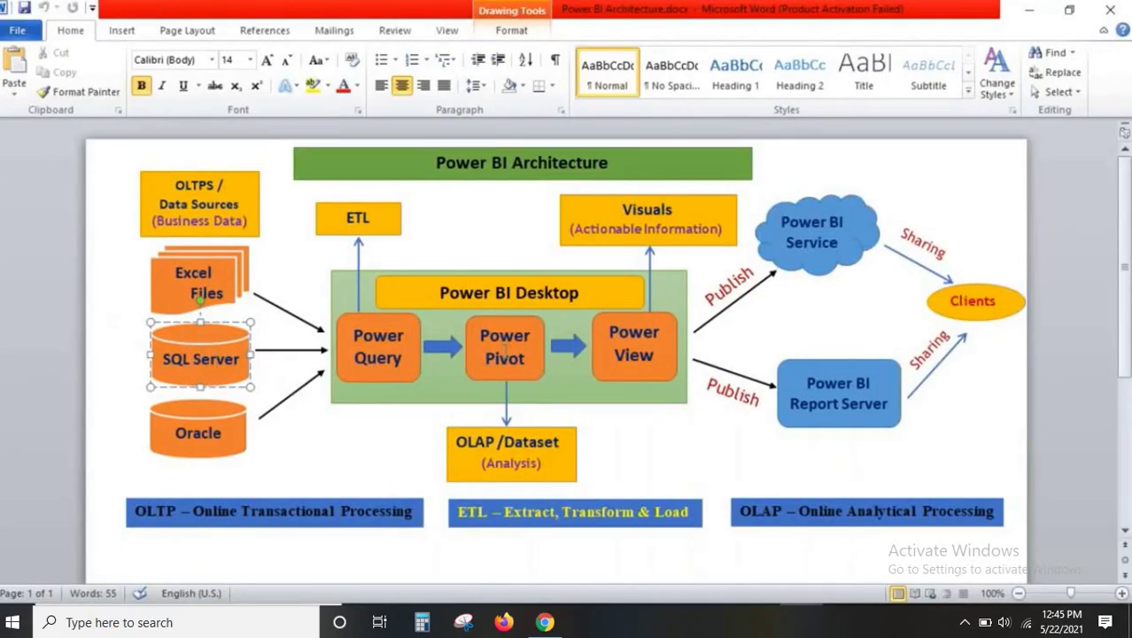
pyautogui.click(511, 375)
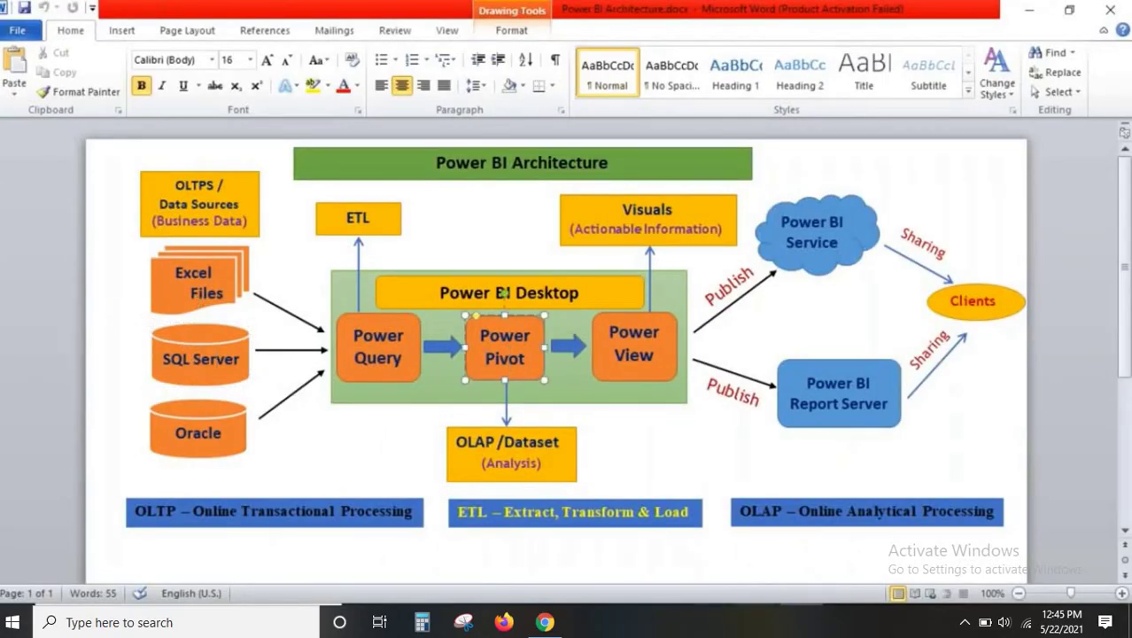
pyautogui.click(824, 531)
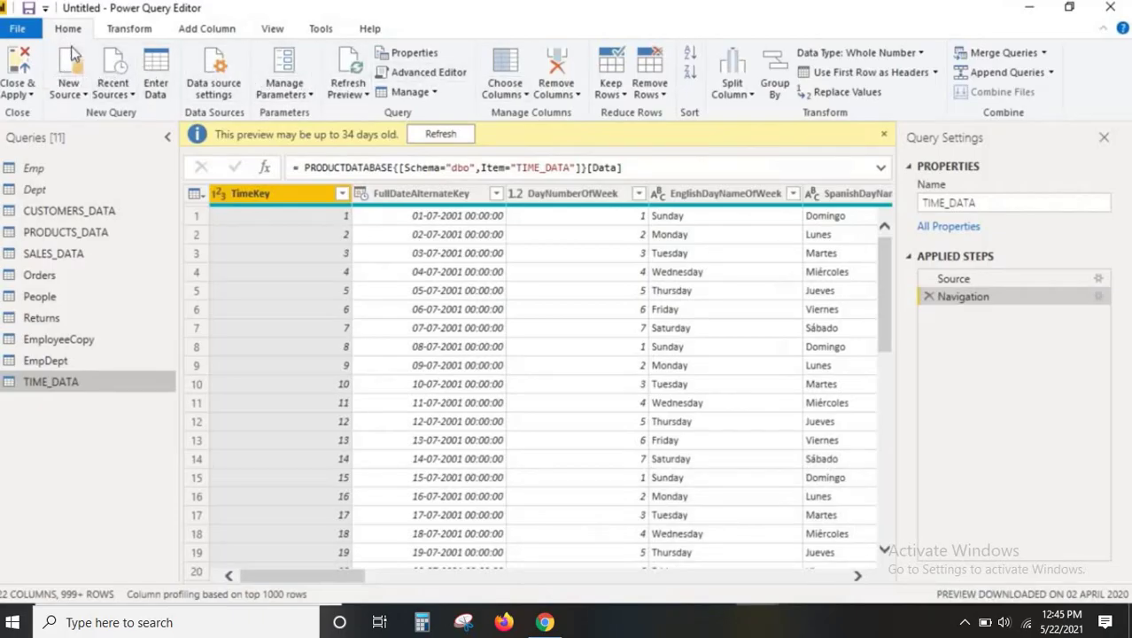
pyautogui.click(49, 217)
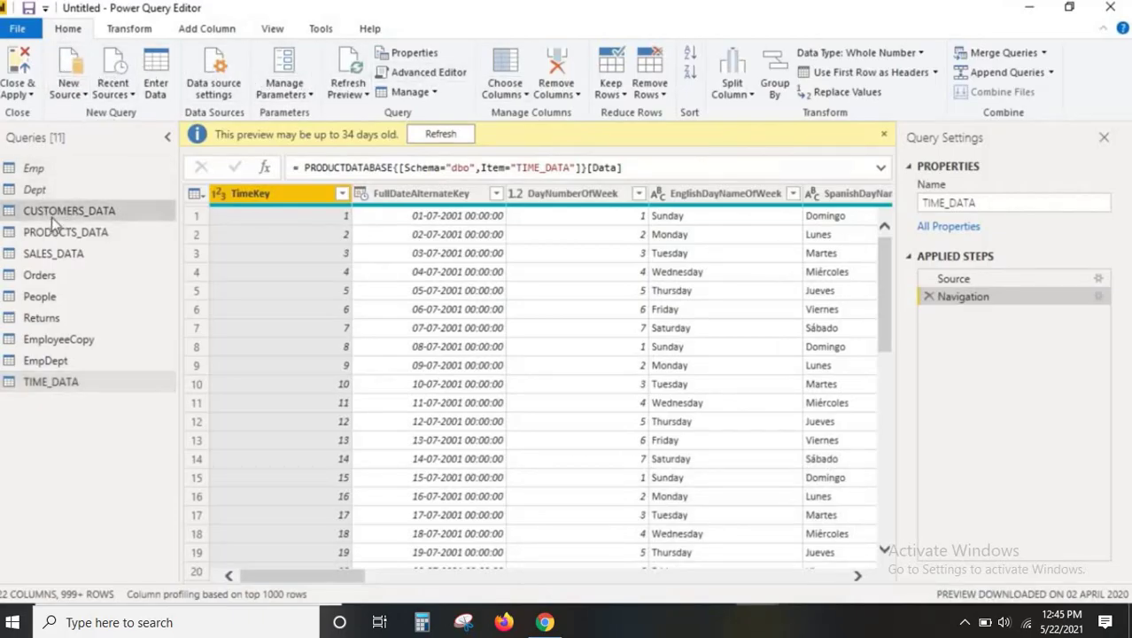
pyautogui.rightClick(51, 218)
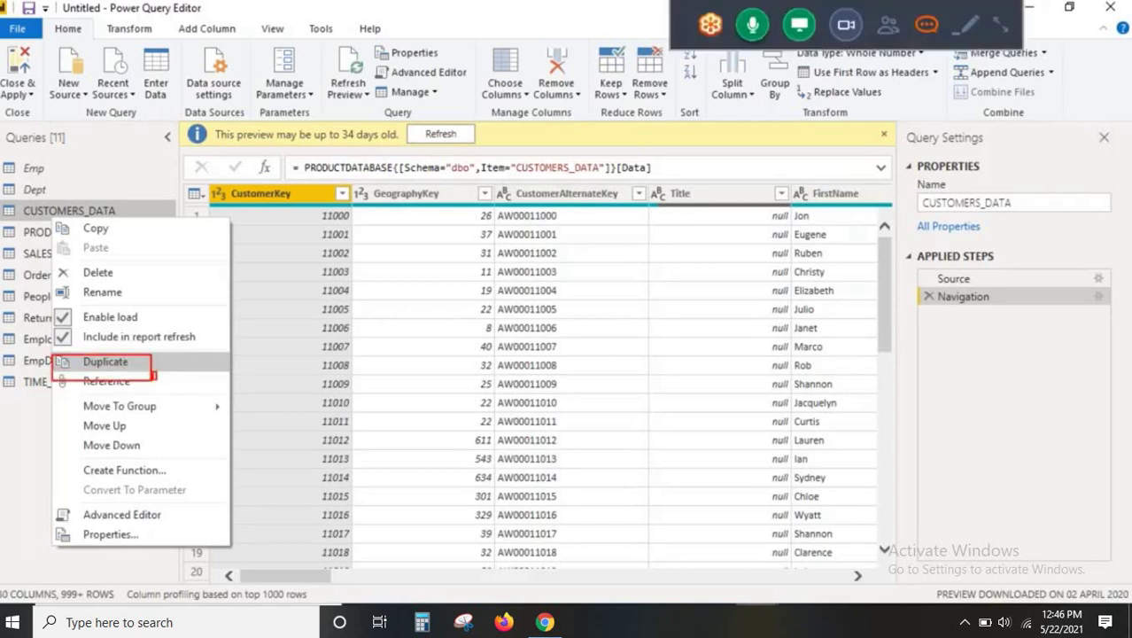
pyautogui.press('Escape')
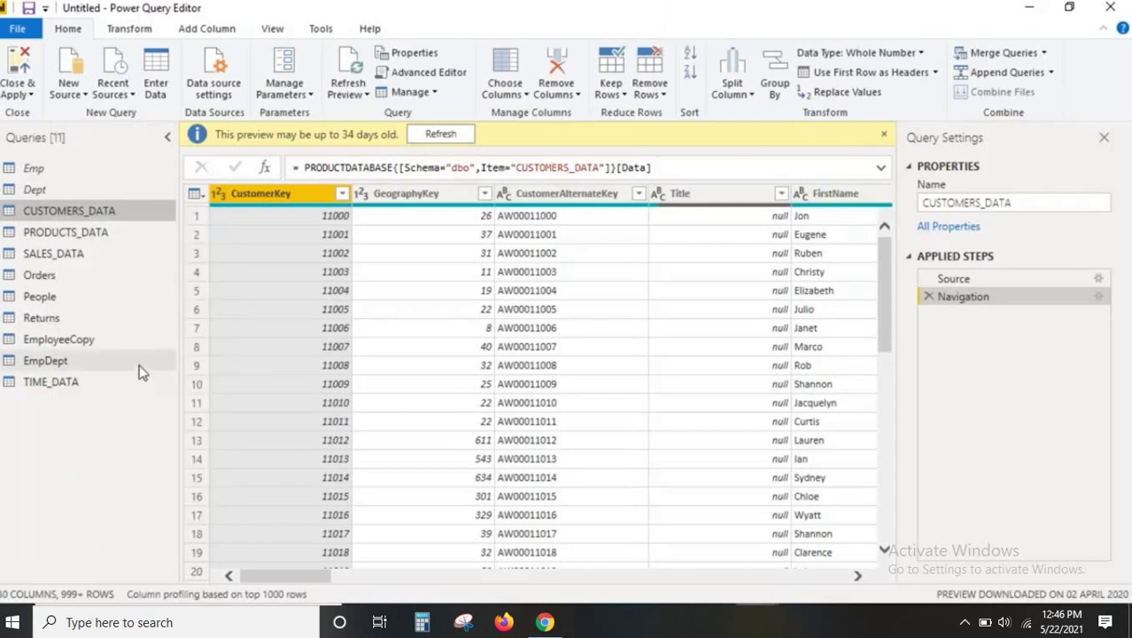
pyautogui.click(36, 169)
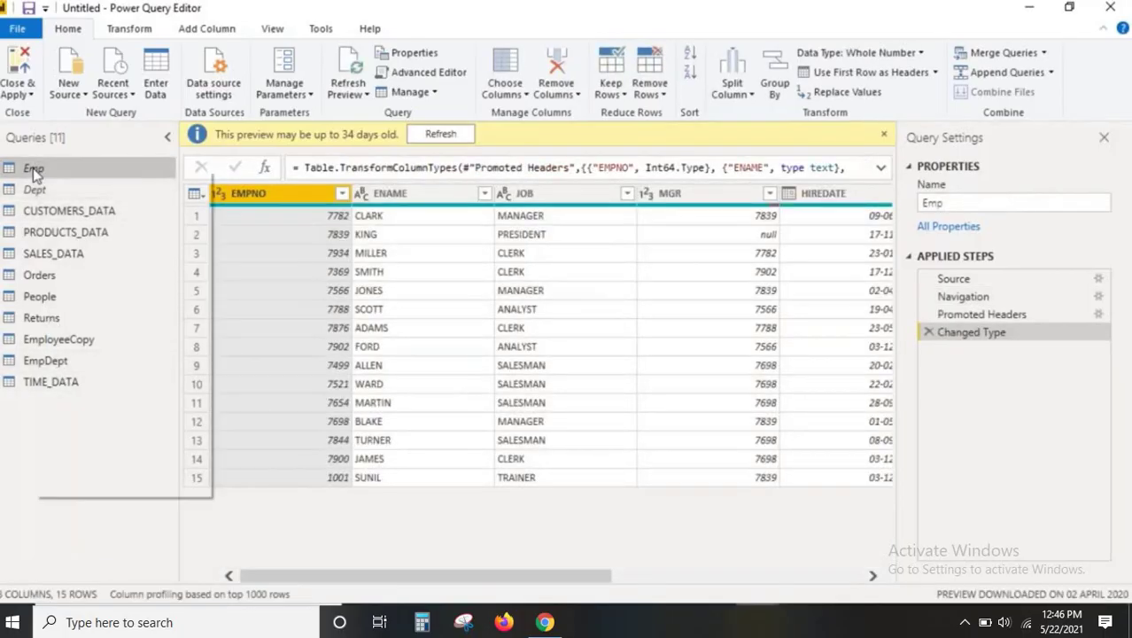
pyautogui.rightClick(32, 169)
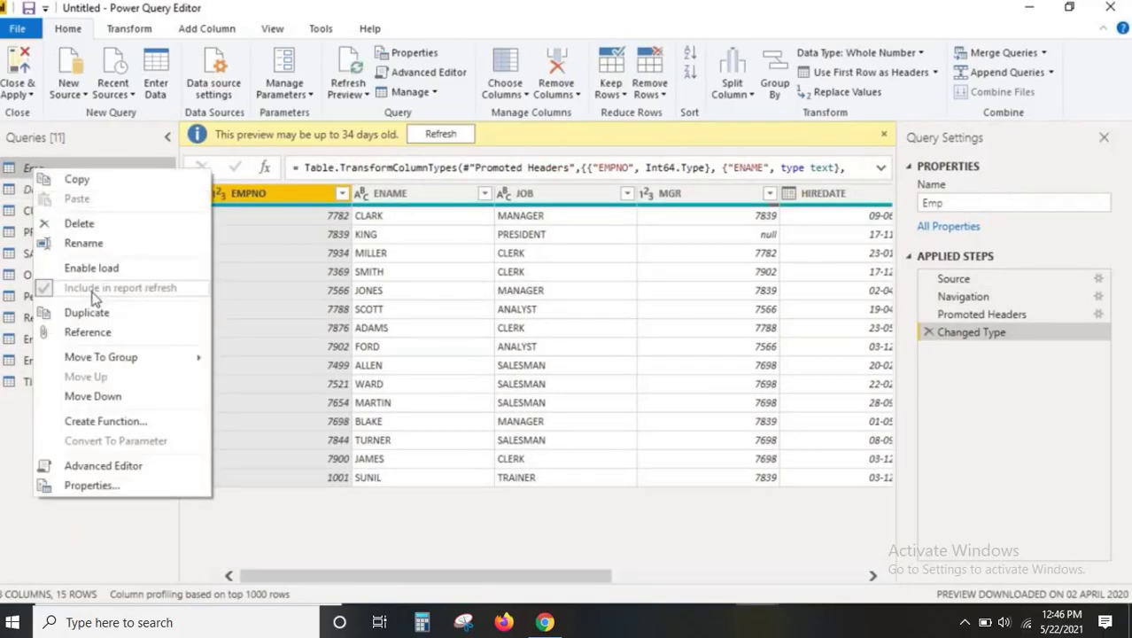
pyautogui.click(81, 334)
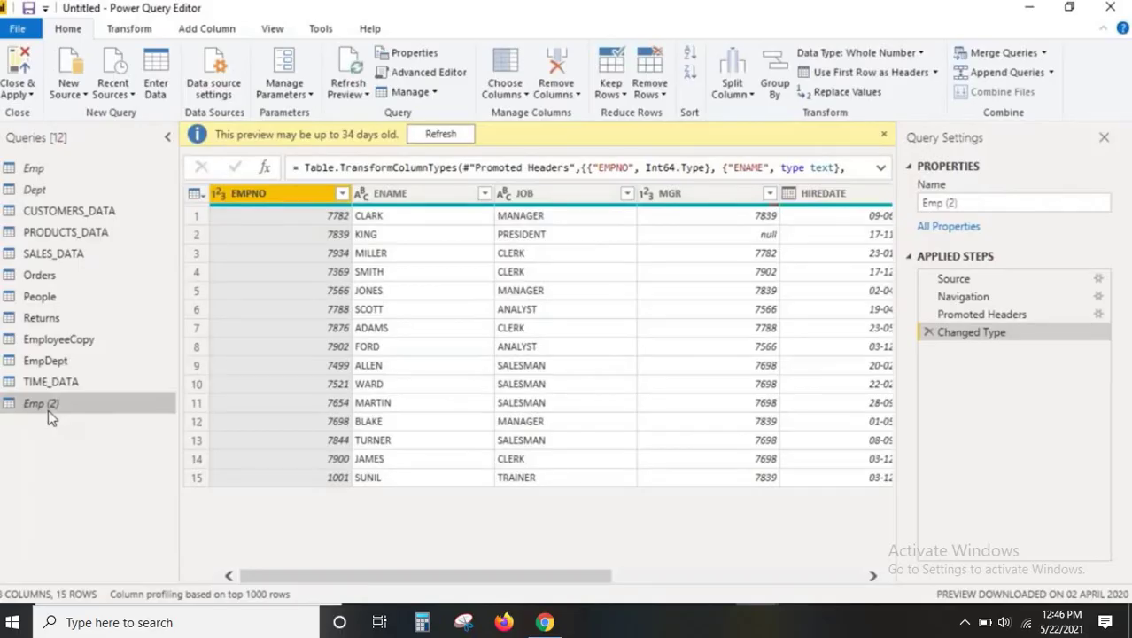
pyautogui.click(33, 169)
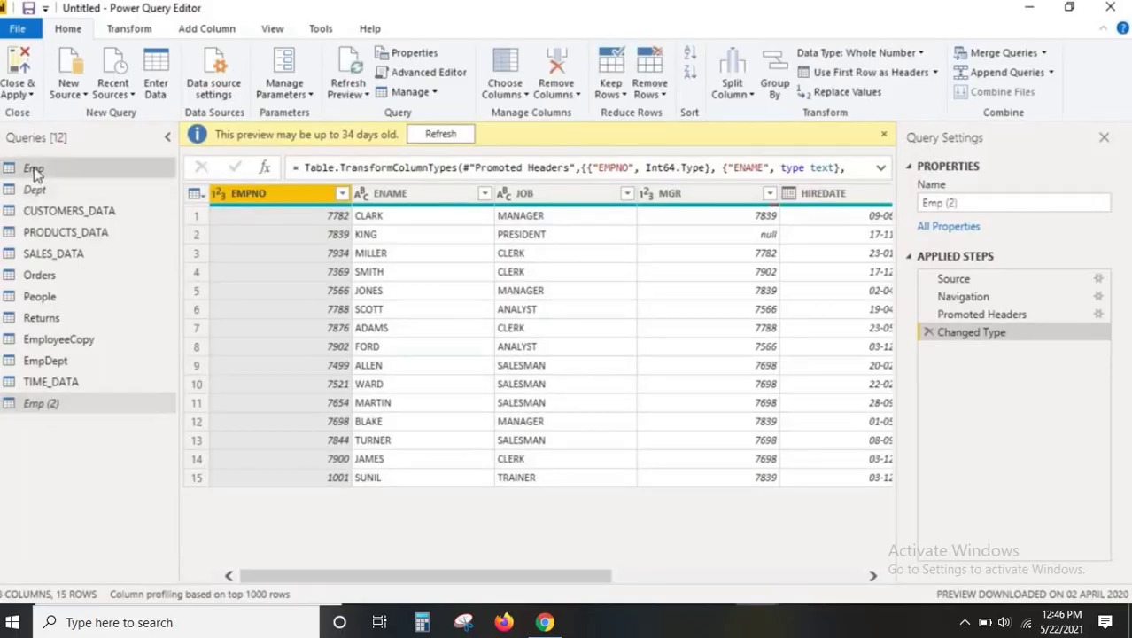
pyautogui.rightClick(46, 404)
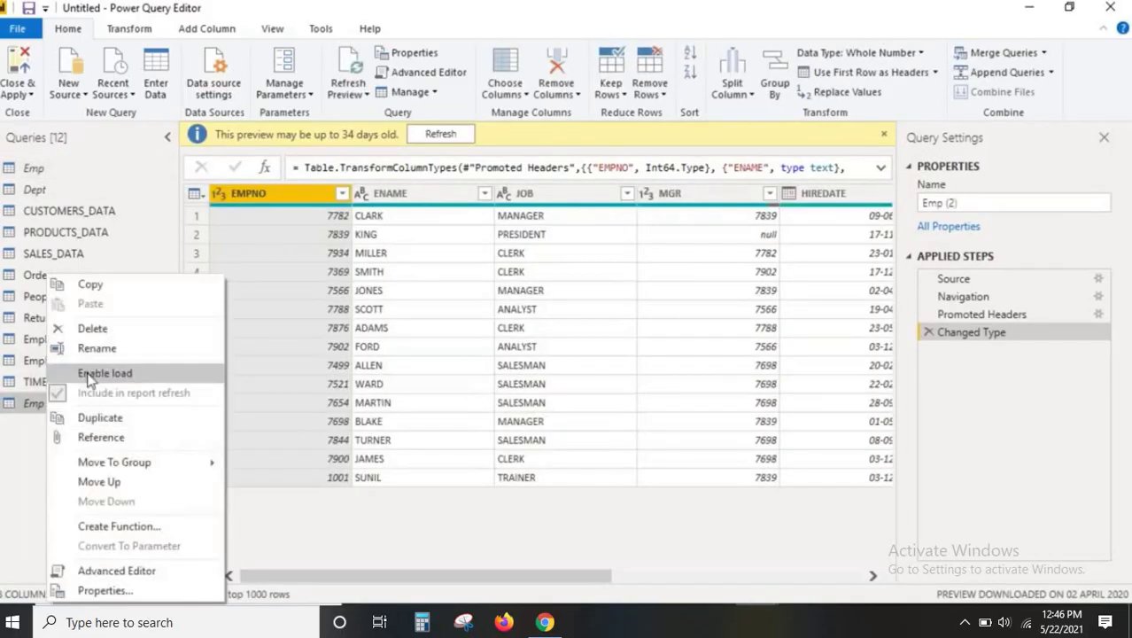
pyautogui.click(92, 327)
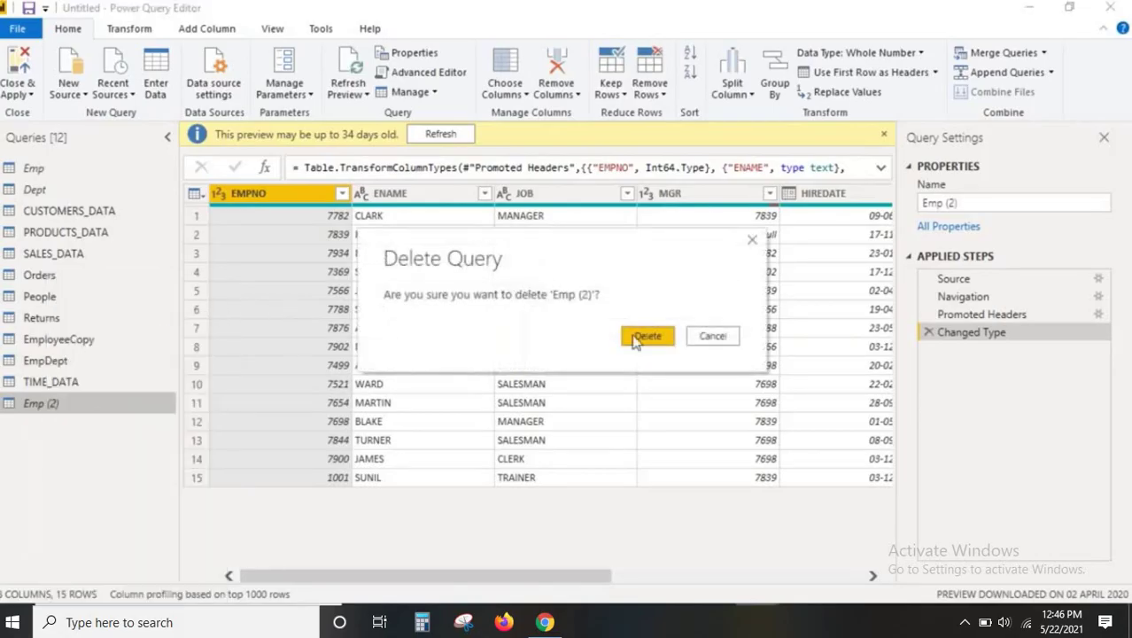
pyautogui.click(642, 337)
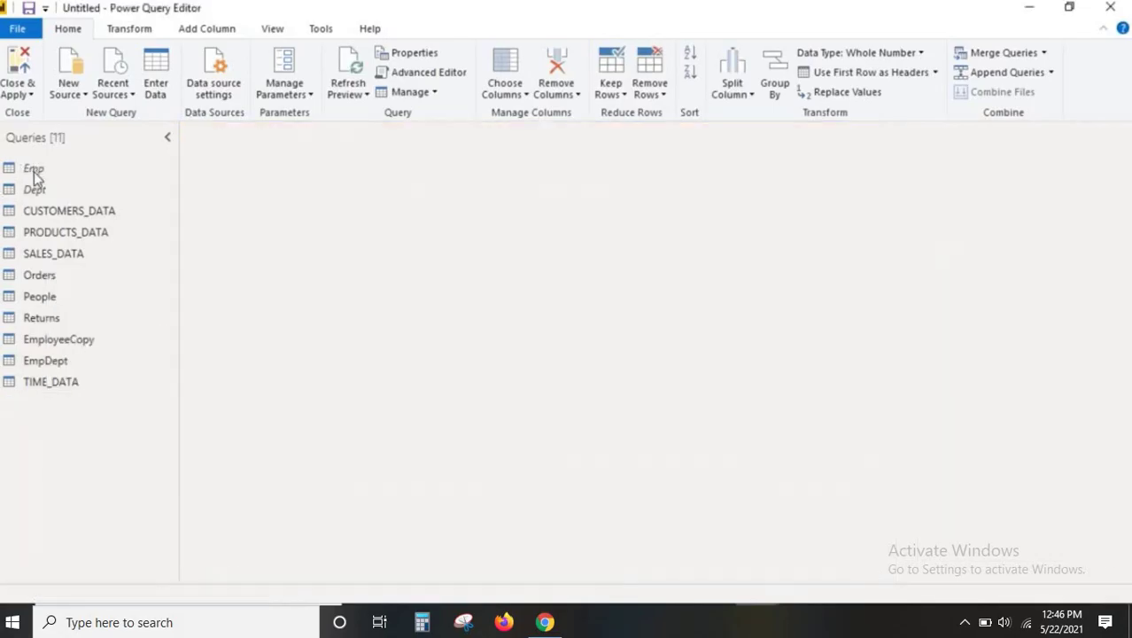
# Enable load for the Emp and Dept queries and check the load setting of Emp
pyautogui.click(34, 169)
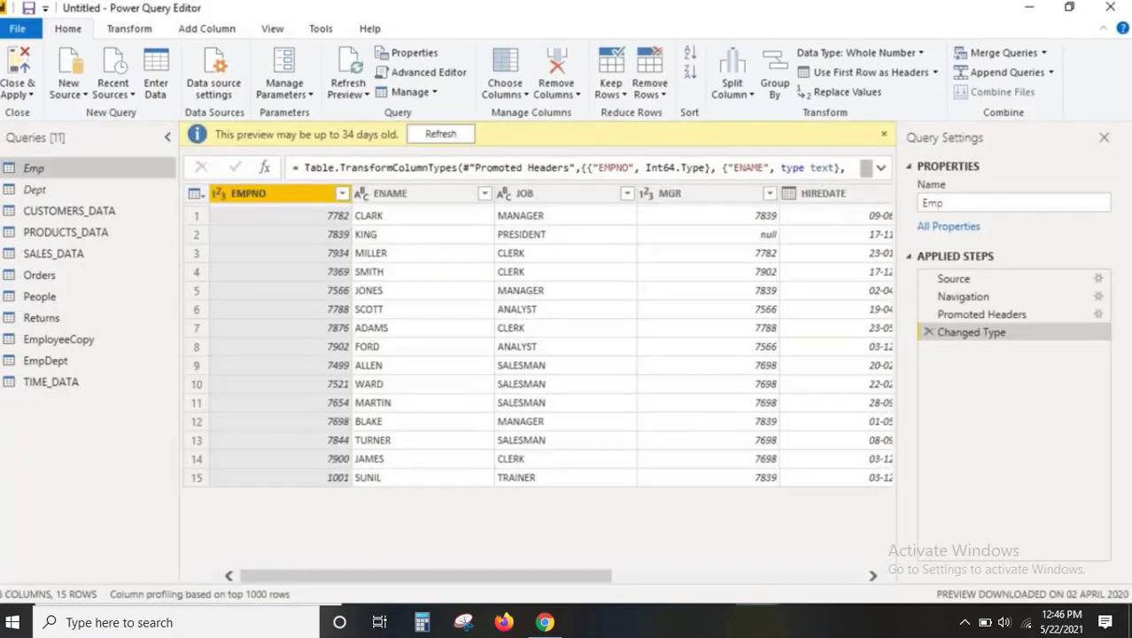
pyautogui.rightClick(34, 169)
pyautogui.click(67, 272)
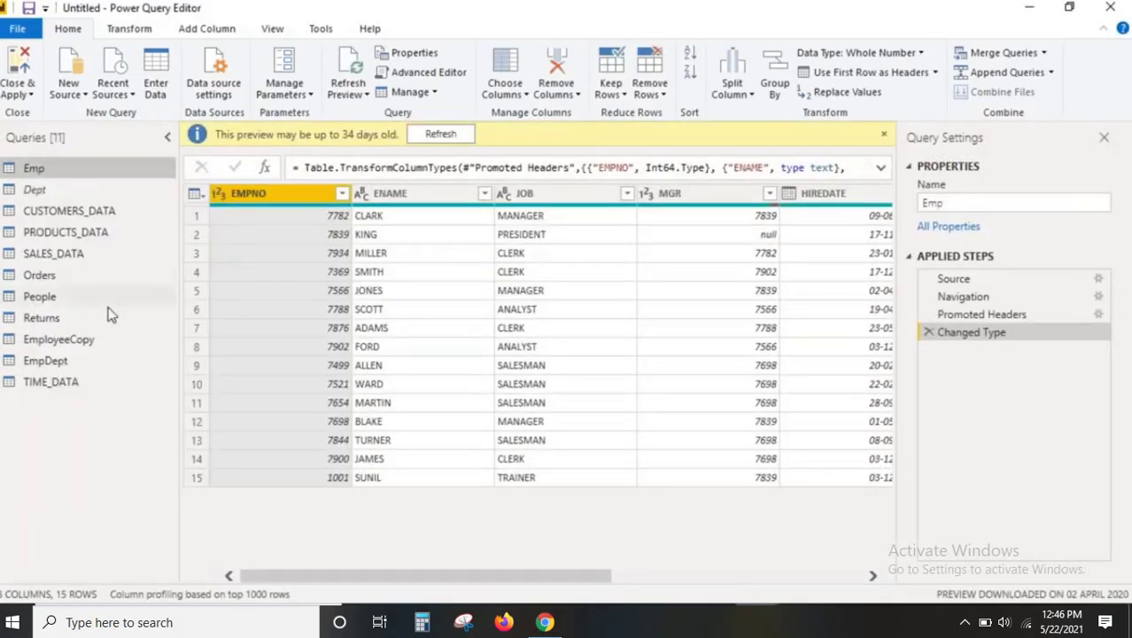
pyautogui.click(40, 189)
pyautogui.rightClick(44, 192)
pyautogui.click(83, 293)
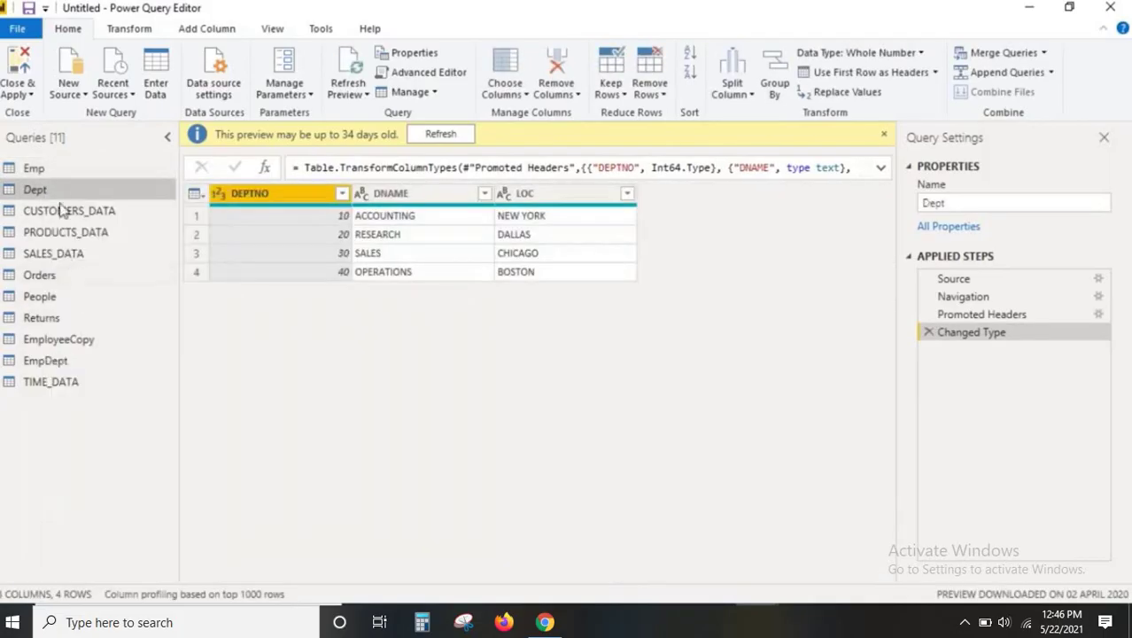
pyautogui.click(44, 173)
pyautogui.rightClick(44, 172)
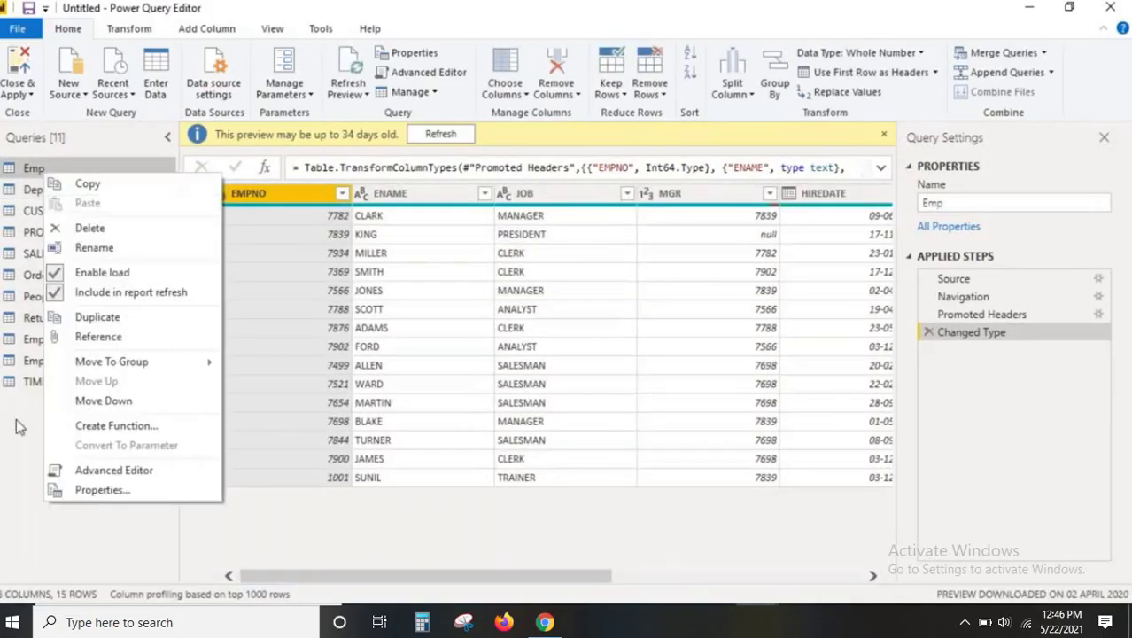
pyautogui.click(21, 420)
# Create one duplicate and one reference of the Emp query
pyautogui.rightClick(40, 168)
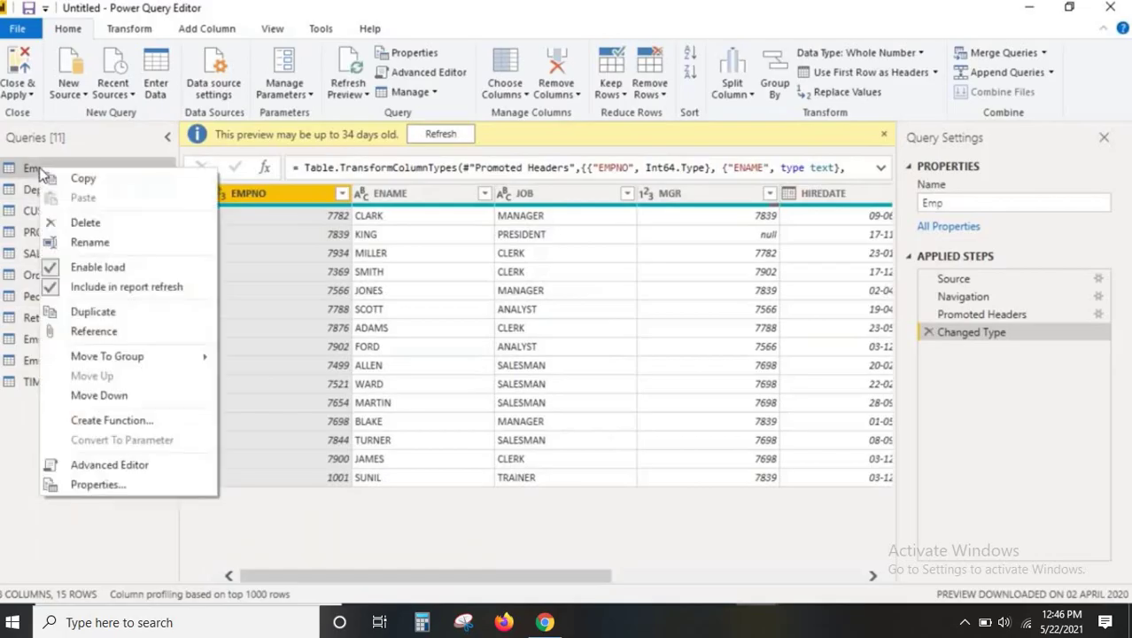
pyautogui.click(89, 314)
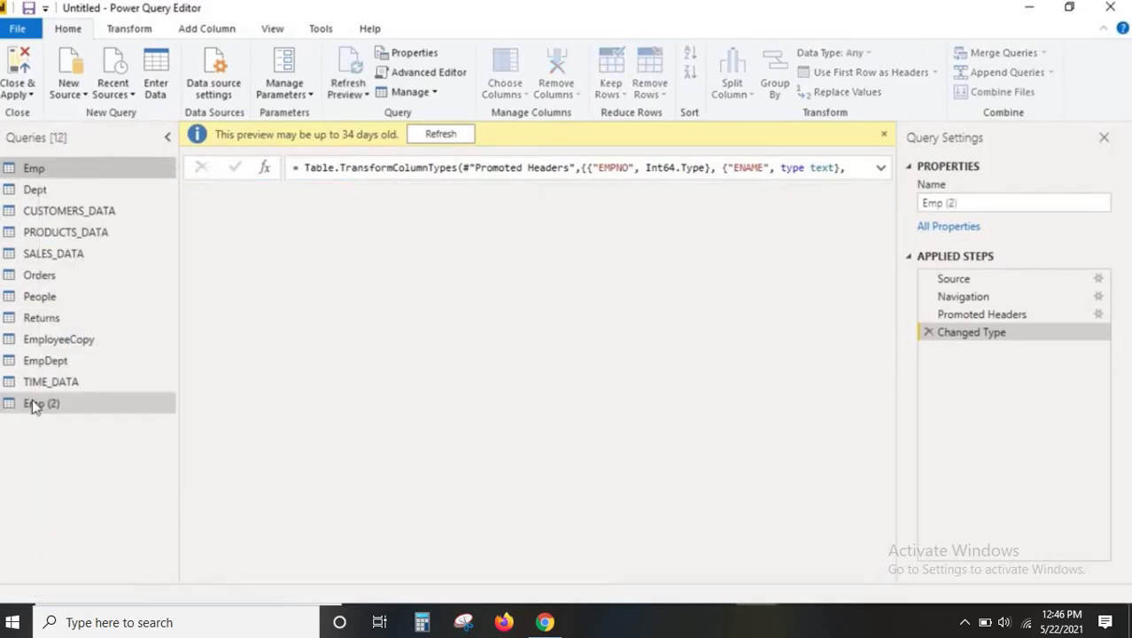
pyautogui.rightClick(40, 173)
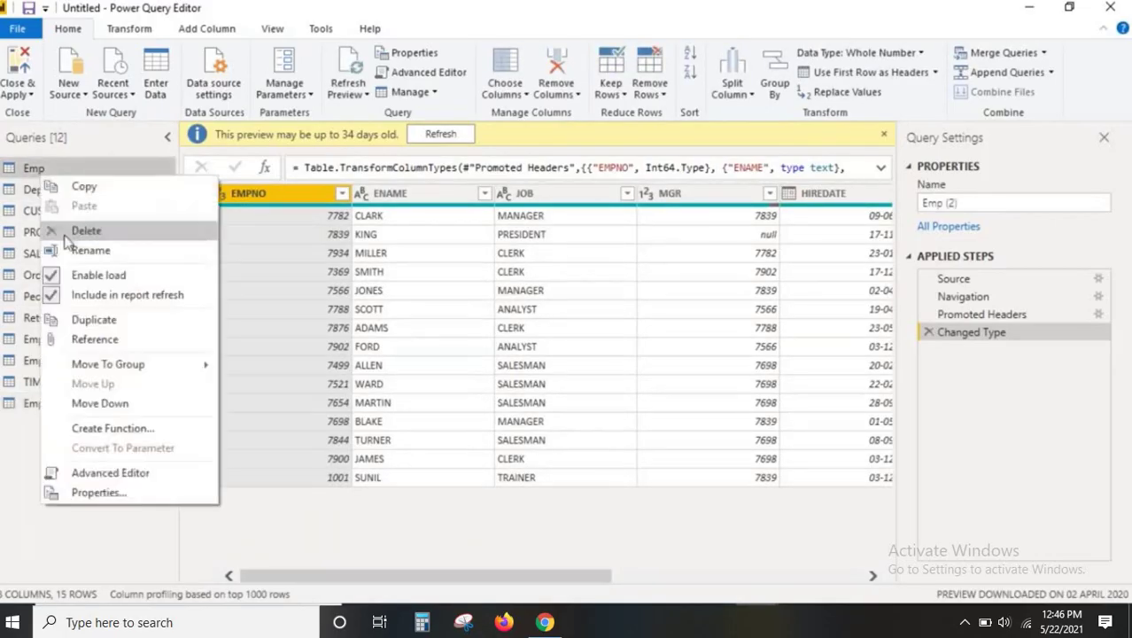
pyautogui.click(90, 344)
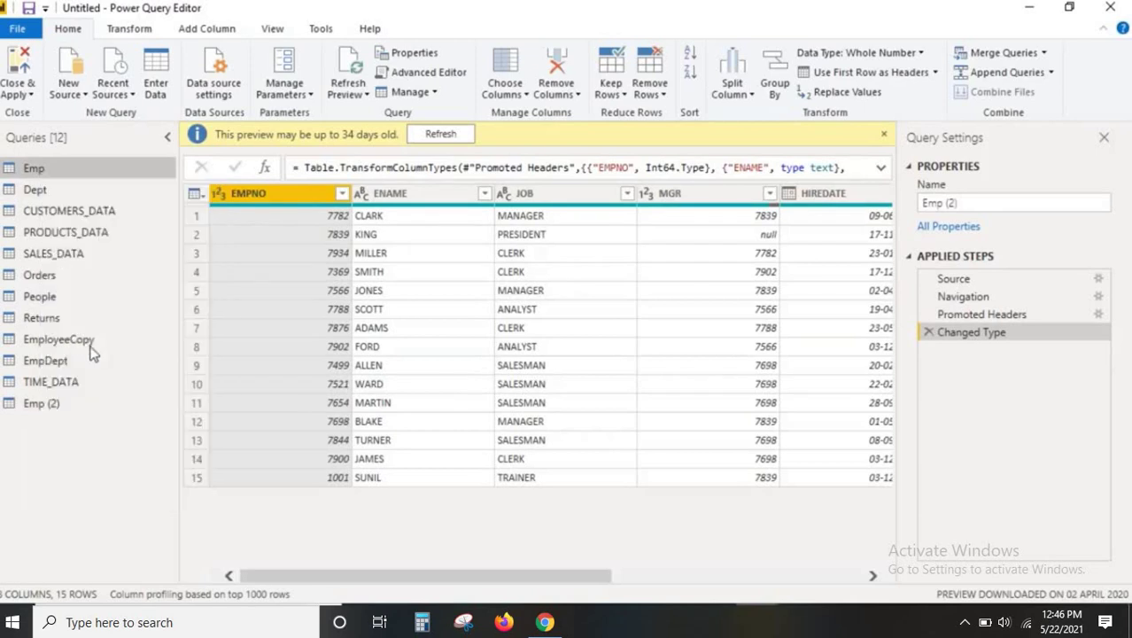
# Rename the duplicated query Emp (2) as EmpDup
pyautogui.click(46, 403)
pyautogui.click(46, 403)
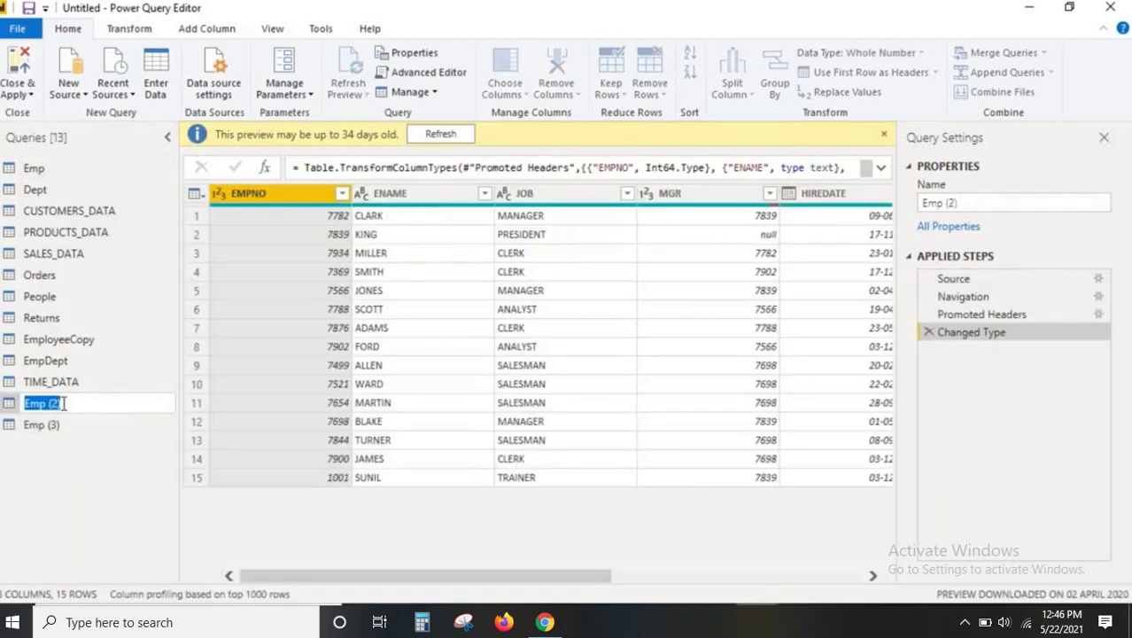
pyautogui.write('EmpDup')
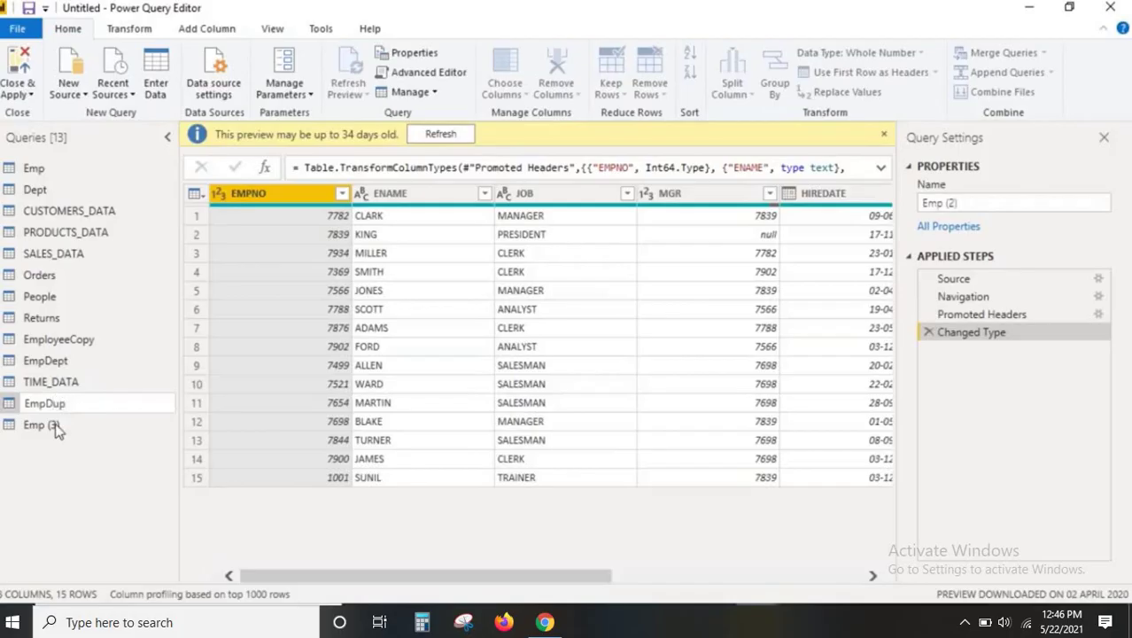
pyautogui.press('Return')
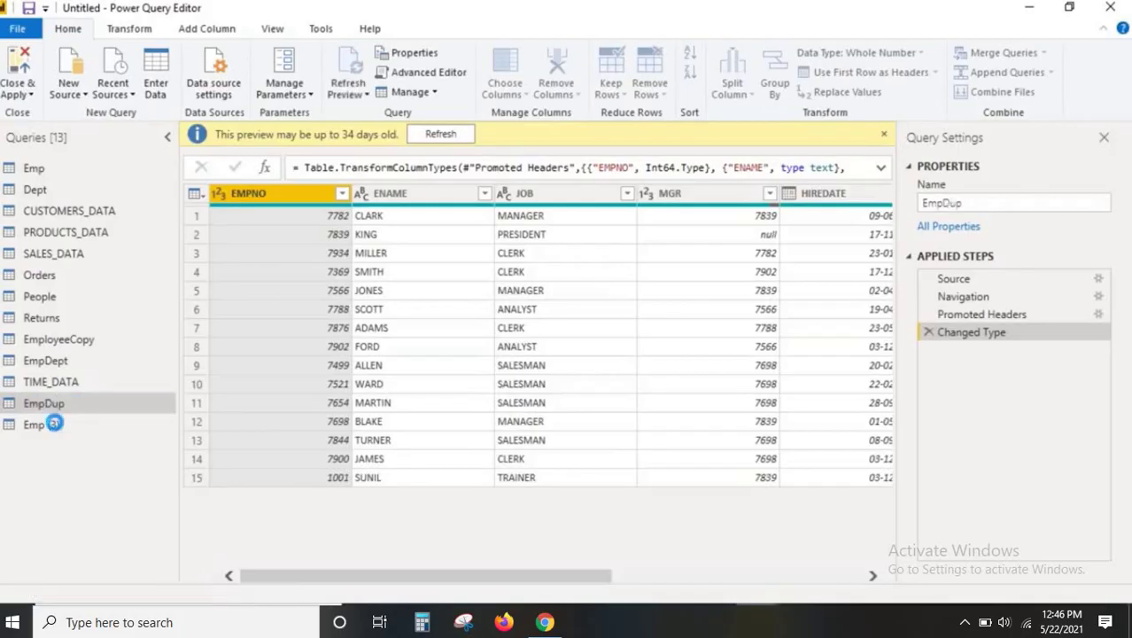
# Rename the referenced query Emp (3) as EmpReference
pyautogui.rightClick(57, 424)
pyautogui.click(107, 348)
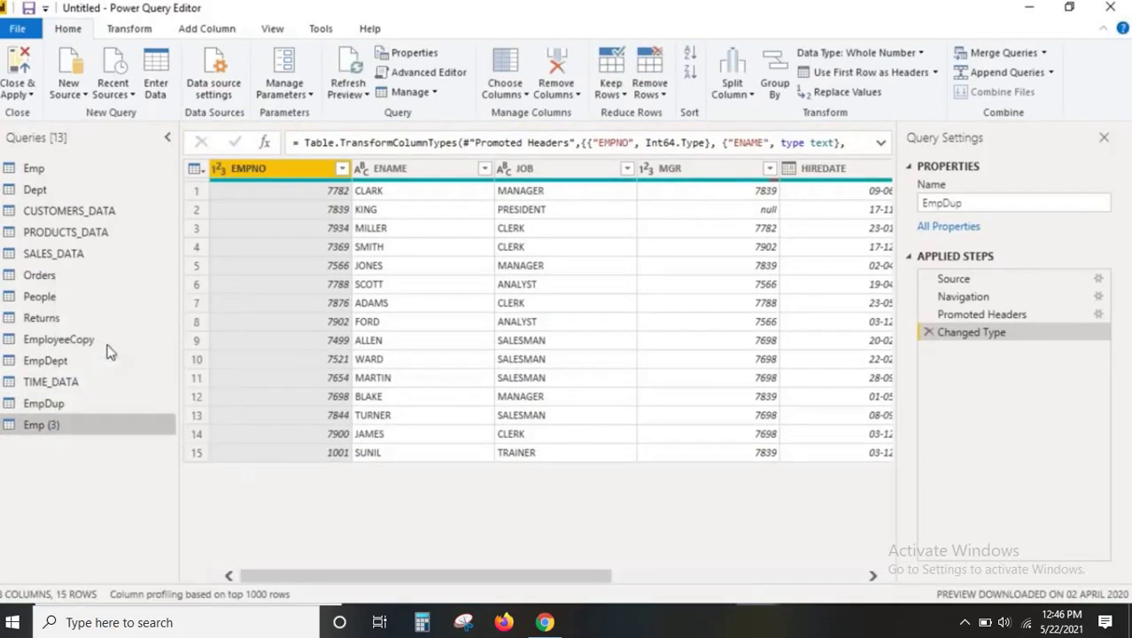
pyautogui.write('EmpReference')
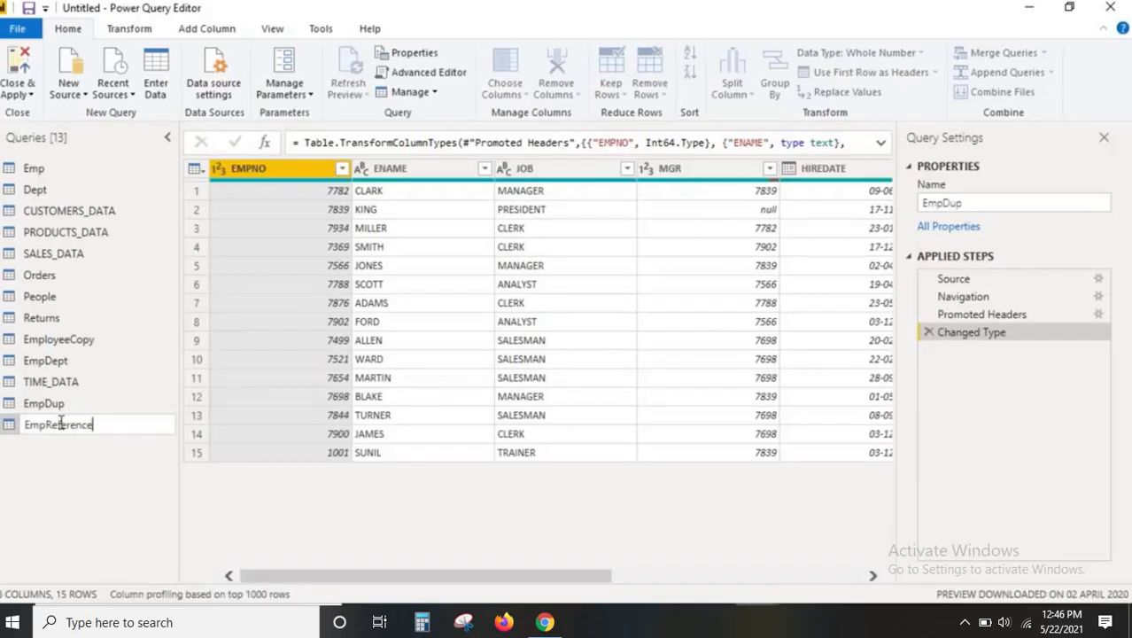
pyautogui.click(54, 451)
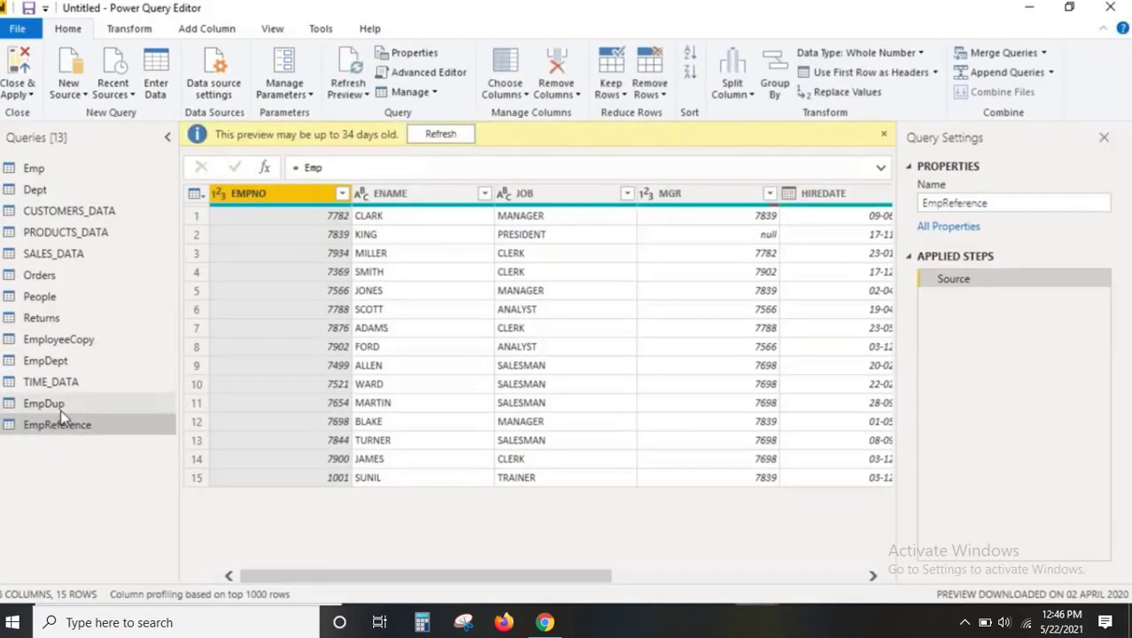
# Compare the column and row counts of the Emp query with its duplicate EmpDup and reference EmpReference
pyautogui.click(60, 406)
pyautogui.click(35, 169)
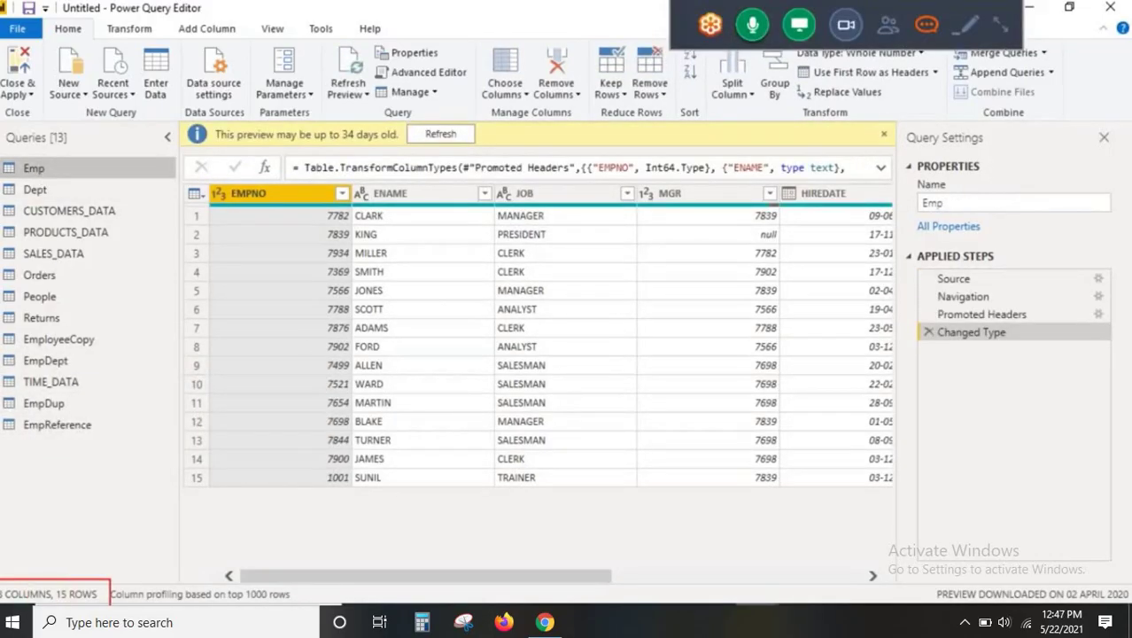
pyautogui.moveTo(2, 602); pyautogui.dragTo(73, 599)
pyautogui.moveTo(23, 434); pyautogui.dragTo(115, 438)
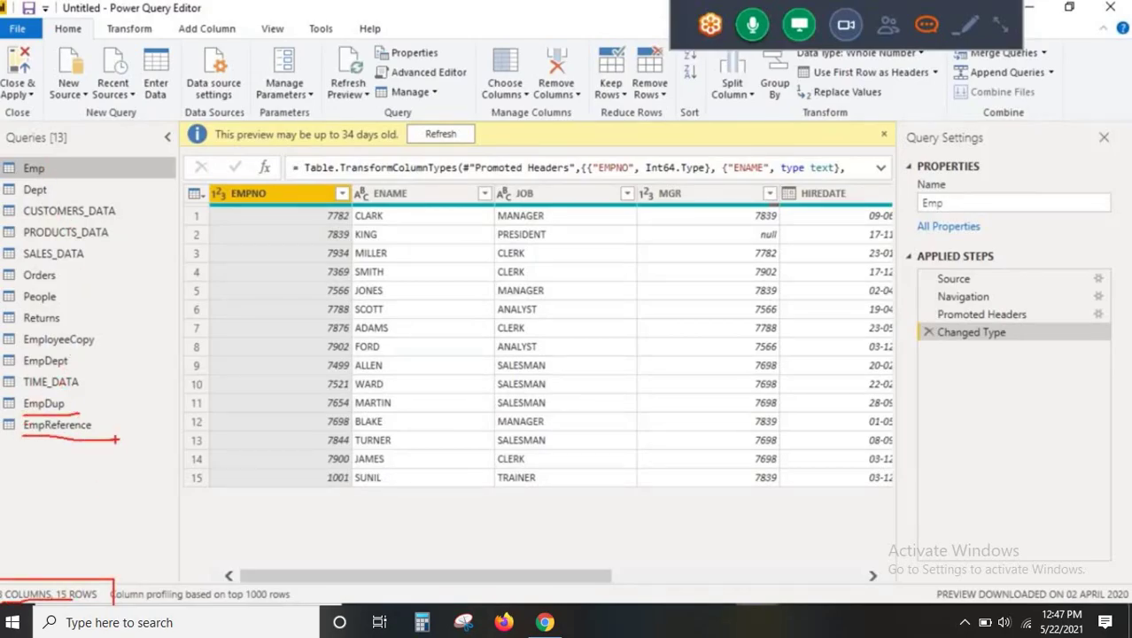
pyautogui.click(57, 425)
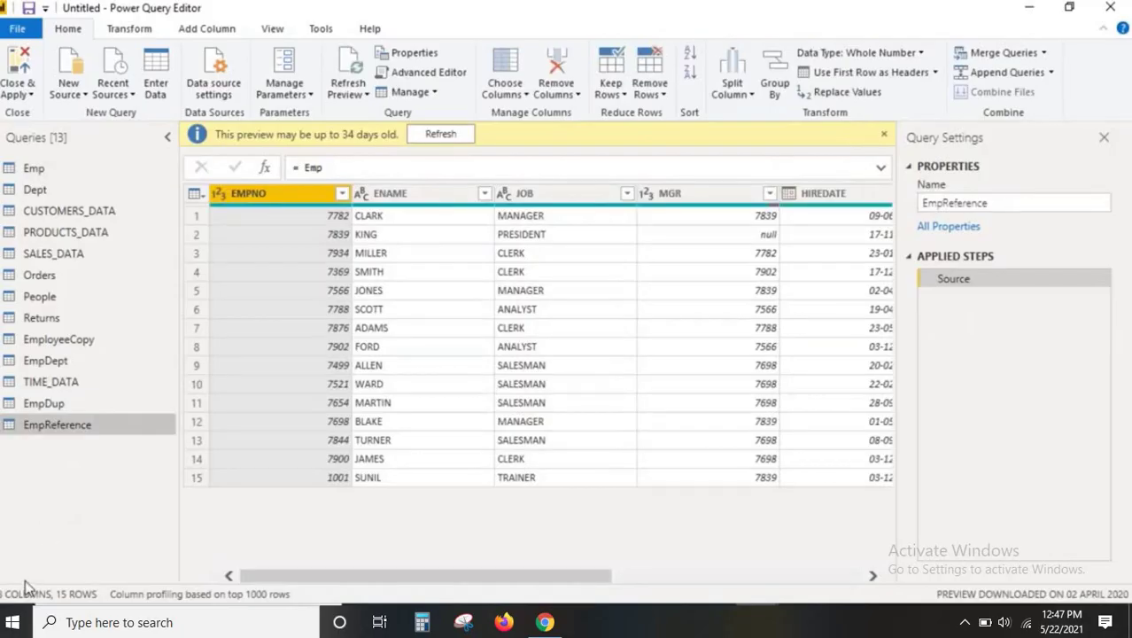
# View the Emp query and its duplicate EmpDup in turn to compare them
pyautogui.moveTo(3, 581); pyautogui.dragTo(168, 605)
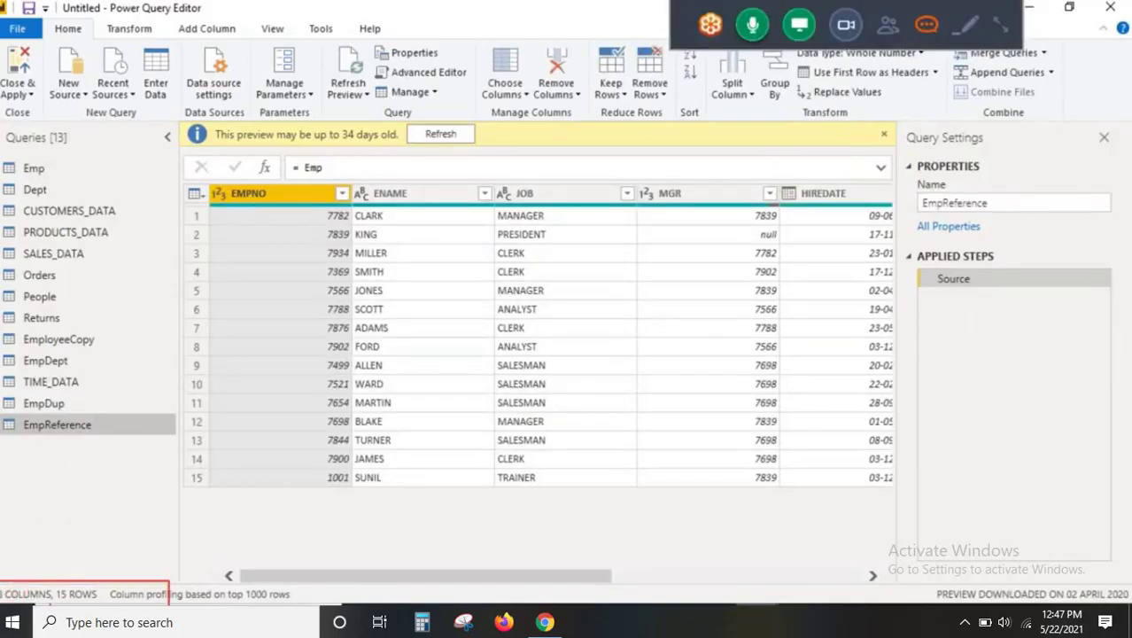
pyautogui.moveTo(2, 396); pyautogui.dragTo(89, 410)
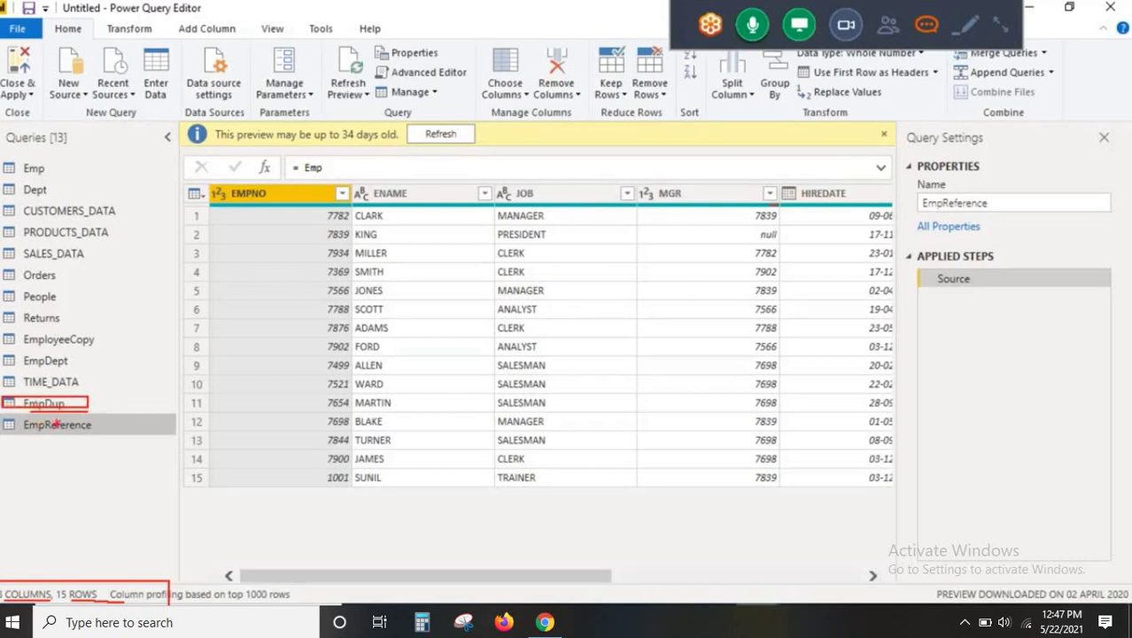
pyautogui.click(43, 169)
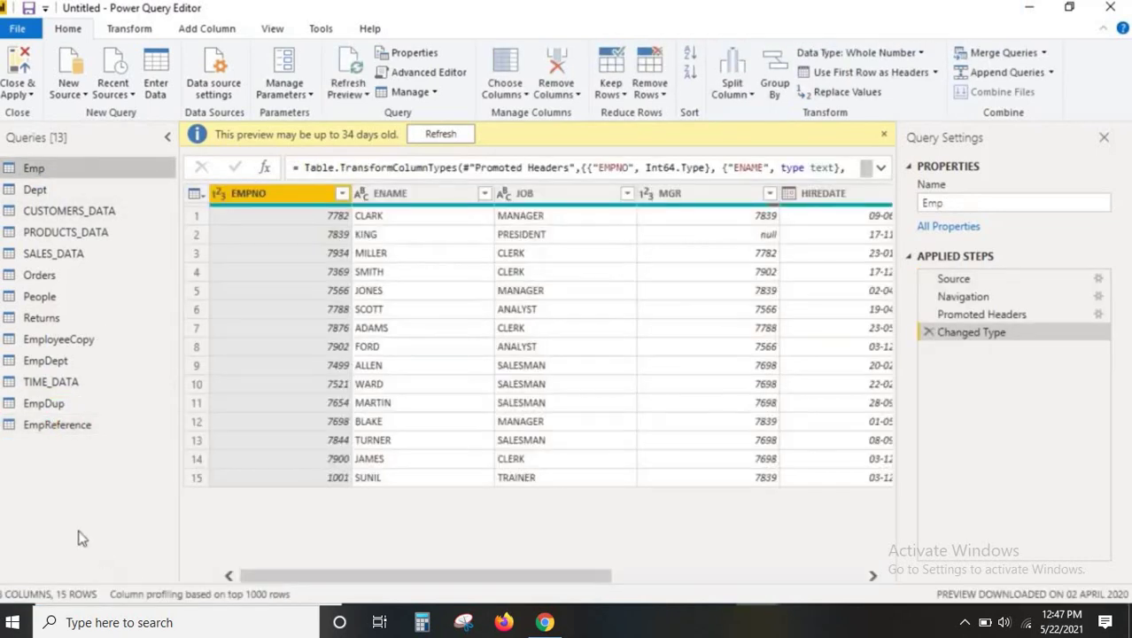
pyautogui.click(53, 404)
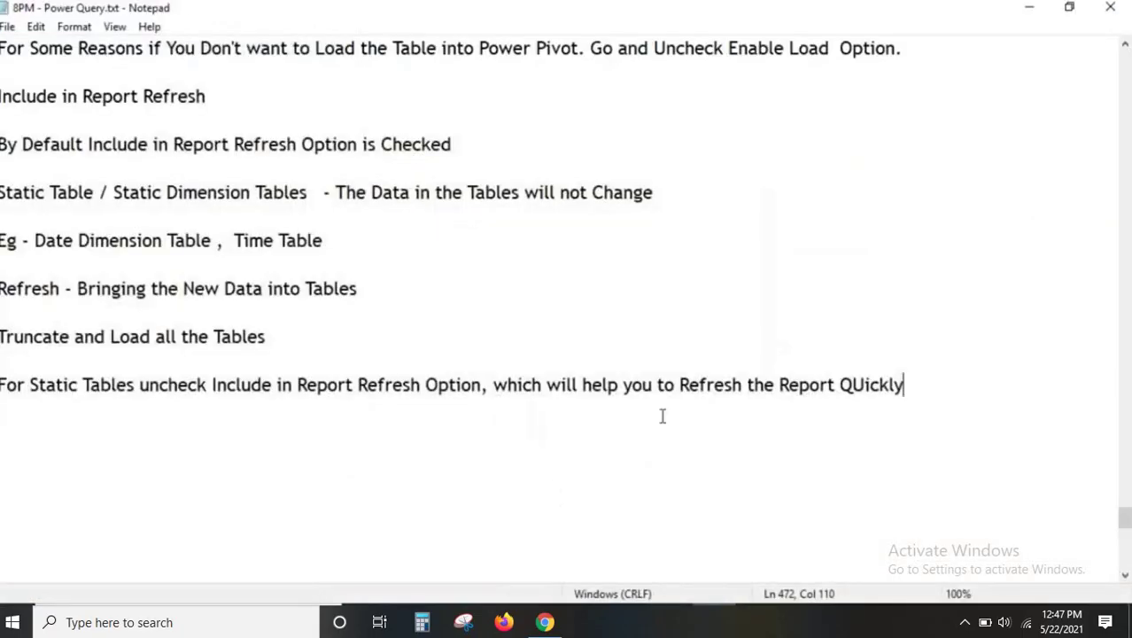
# Add the headings "Duplicate" and "Reference" on separate lines at the end of the 8PM - Power Query.txt notes in Notepad
pyautogui.scroll(-2, 660, 410)
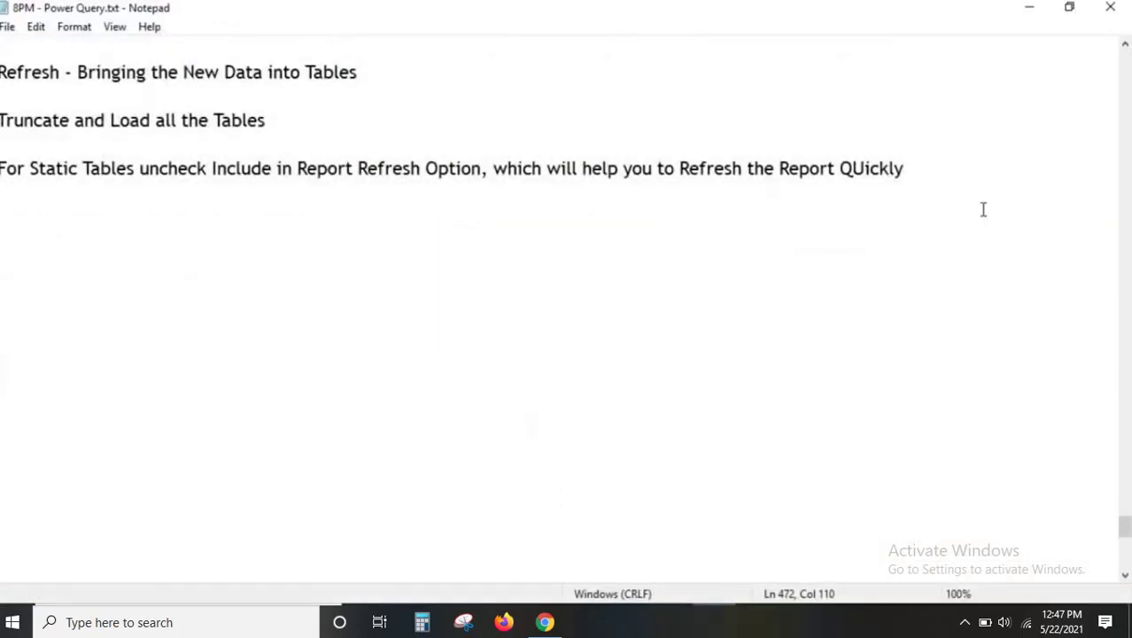
pyautogui.click(983, 209)
pyautogui.write('Duplica')
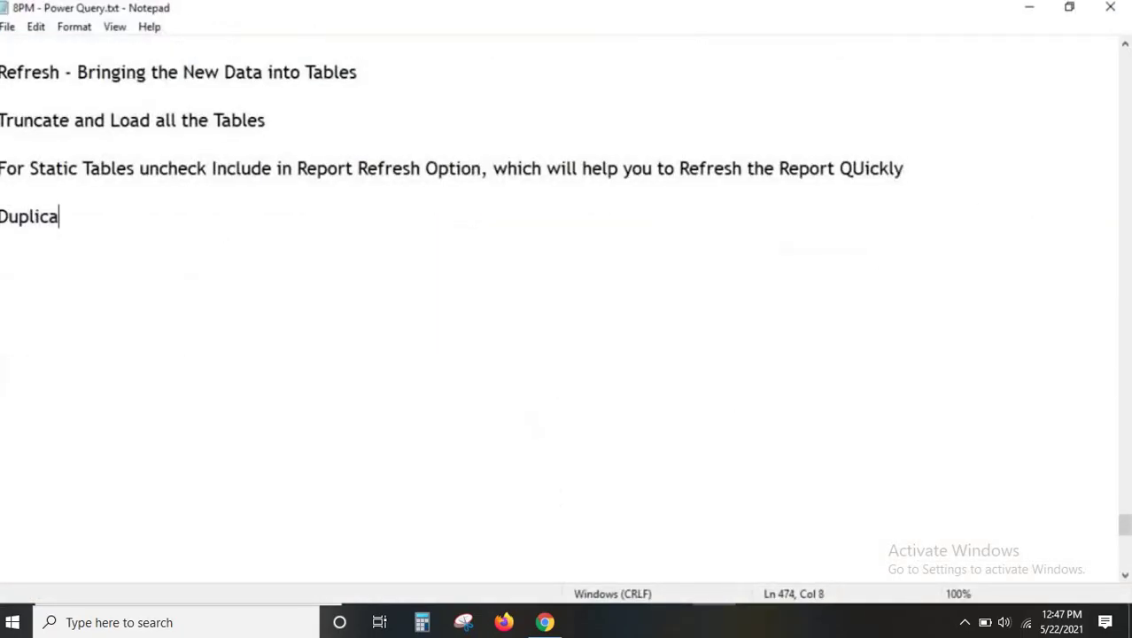
pyautogui.write('te Refer')
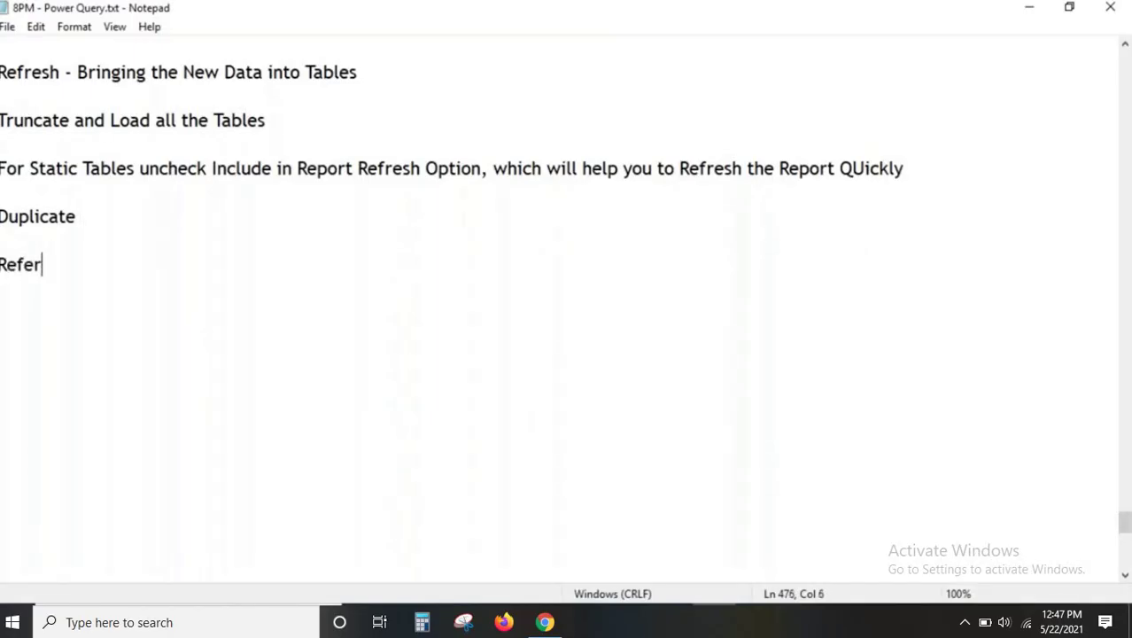
pyautogui.write('ence')
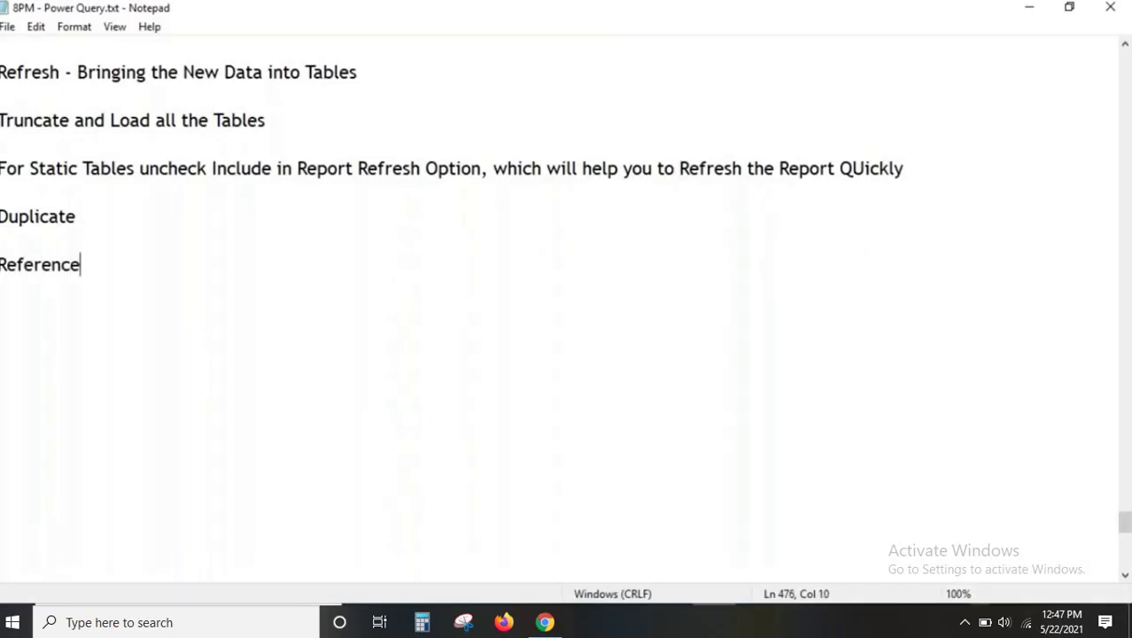
# Switch to Power Query Editor and review the Emp query as the source of EmpDup and EmpReference
pyautogui.click(815, 571)
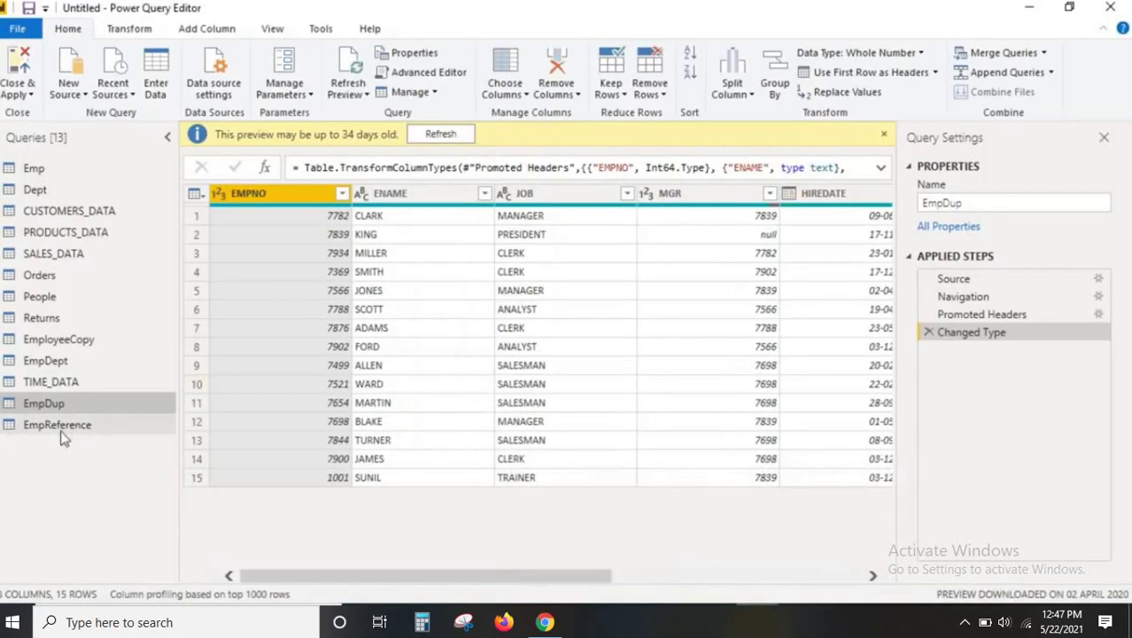
pyautogui.click(43, 172)
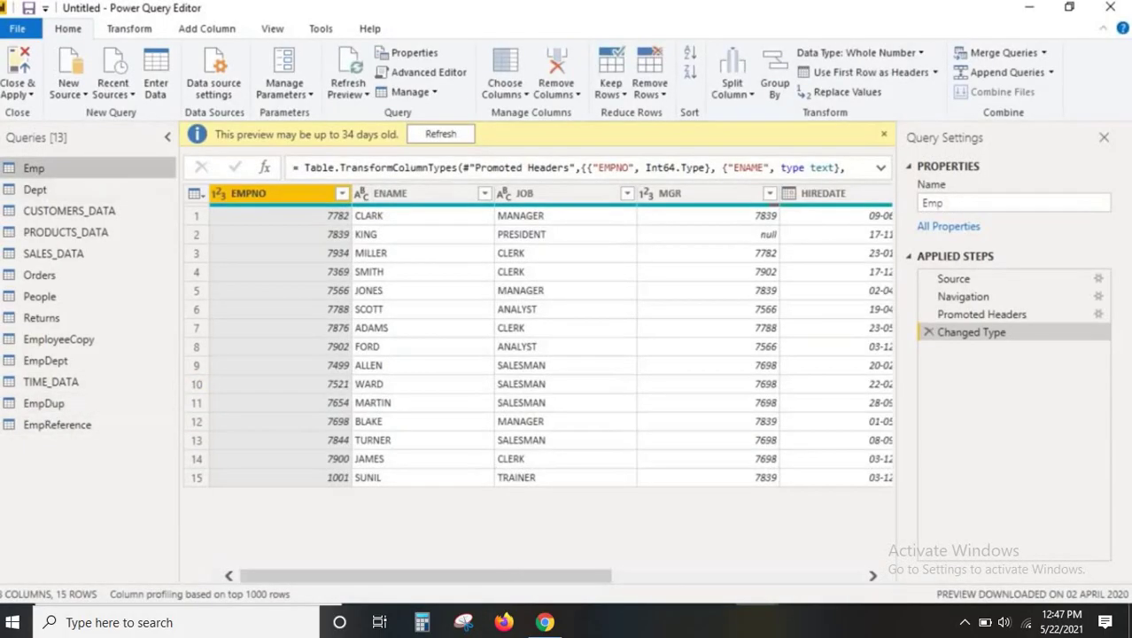
pyautogui.moveTo(1, 158)
pyautogui.mouseDown()
pyautogui.moveTo(54, 183)
pyautogui.moveTo(133, 177)
pyautogui.moveTo(82, 387)
pyautogui.mouseUp()
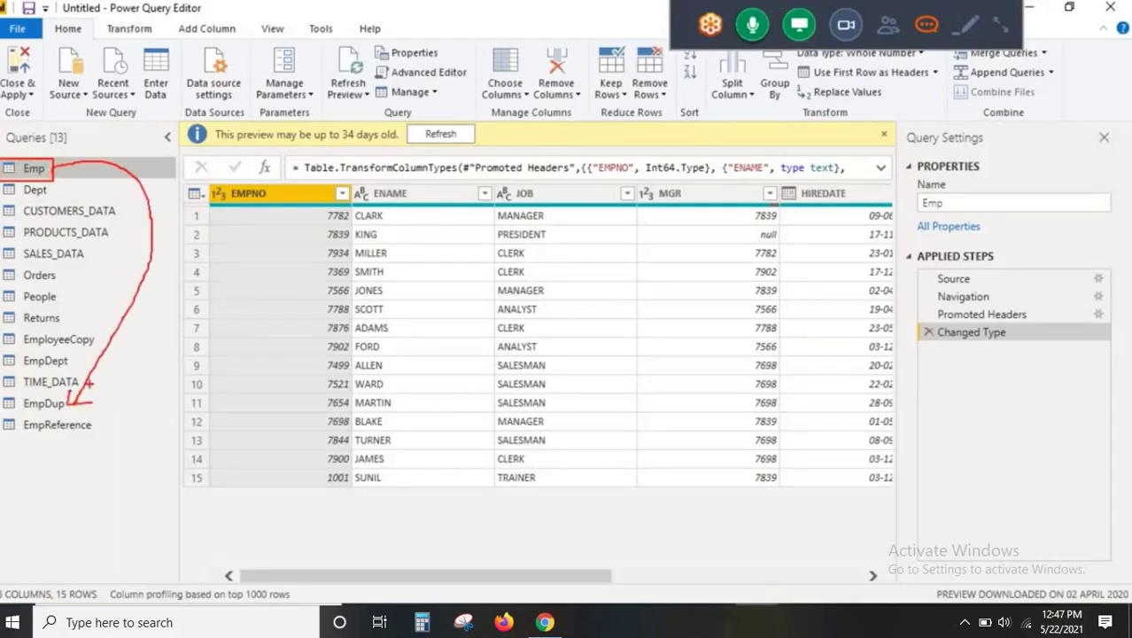
pyautogui.moveTo(49, 168)
pyautogui.mouseDown()
pyautogui.moveTo(220, 281)
pyautogui.moveTo(96, 423)
pyautogui.moveTo(139, 434)
pyautogui.mouseUp()
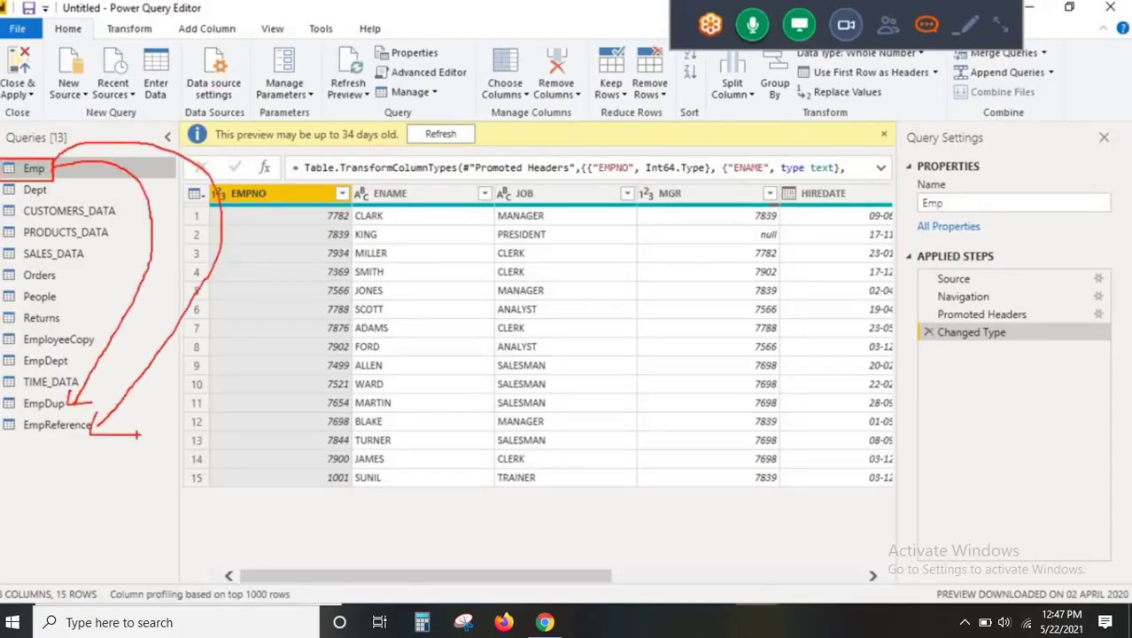
pyautogui.moveTo(1, 416)
pyautogui.mouseDown()
pyautogui.moveTo(118, 436)
pyautogui.moveTo(283, 218)
pyautogui.moveTo(53, 165)
pyautogui.mouseUp()
pyautogui.press('Escape')
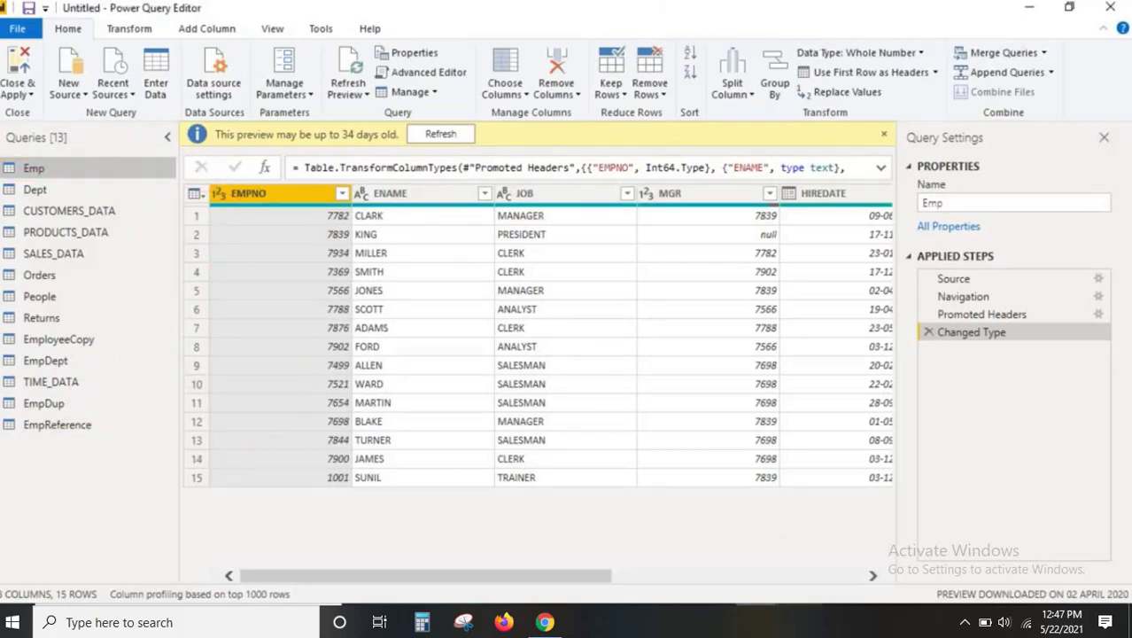
# In the Notepad notes, complete the Duplicate line with "- When You Make any Changes to Source Table , Duplicate Table will not Change"
pyautogui.hotkey('alt', 'Tab')
pyautogui.click(96, 216)
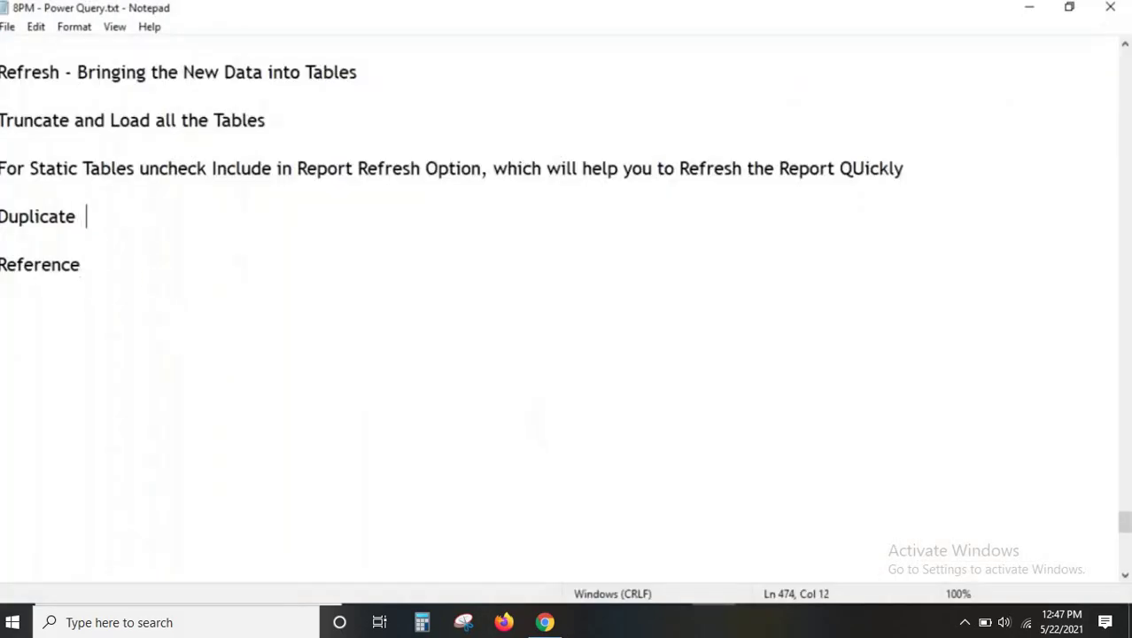
pyautogui.write('--')
pyautogui.moveTo(1, 270); pyautogui.dragTo(81, 263)
pyautogui.moveTo(1, 217); pyautogui.dragTo(83, 217)
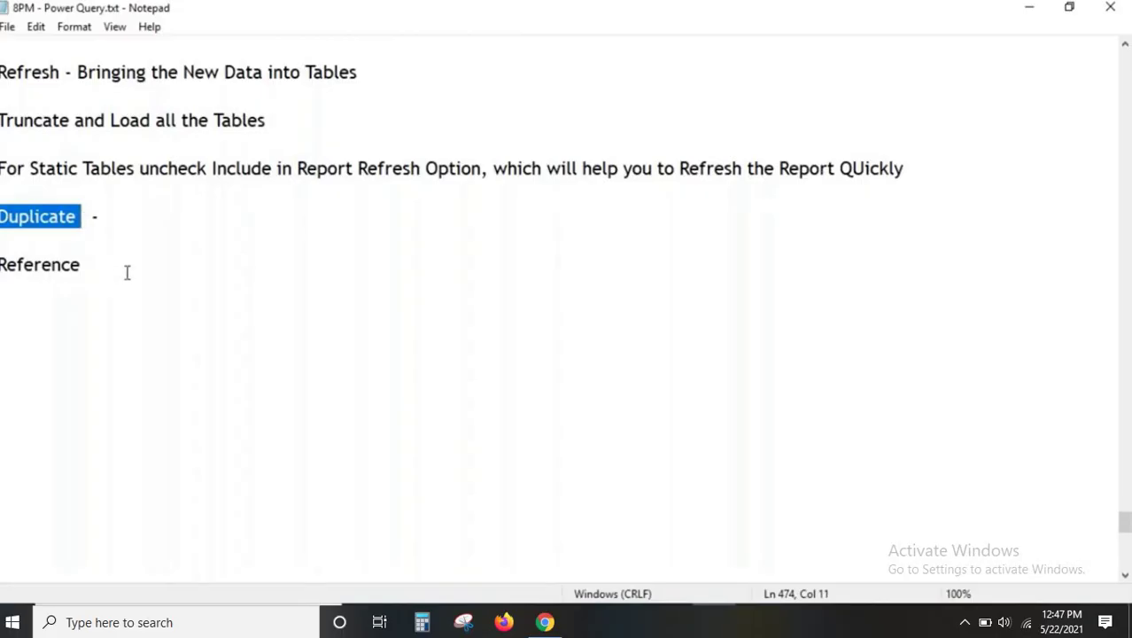
pyautogui.click(122, 216)
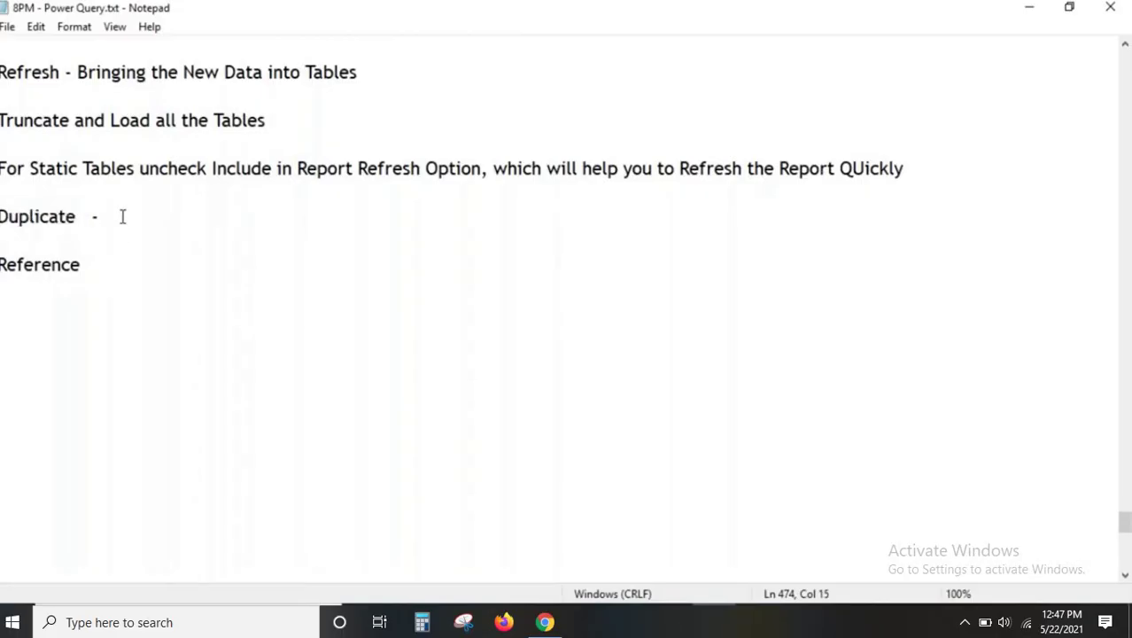
pyautogui.write('When You Ma')
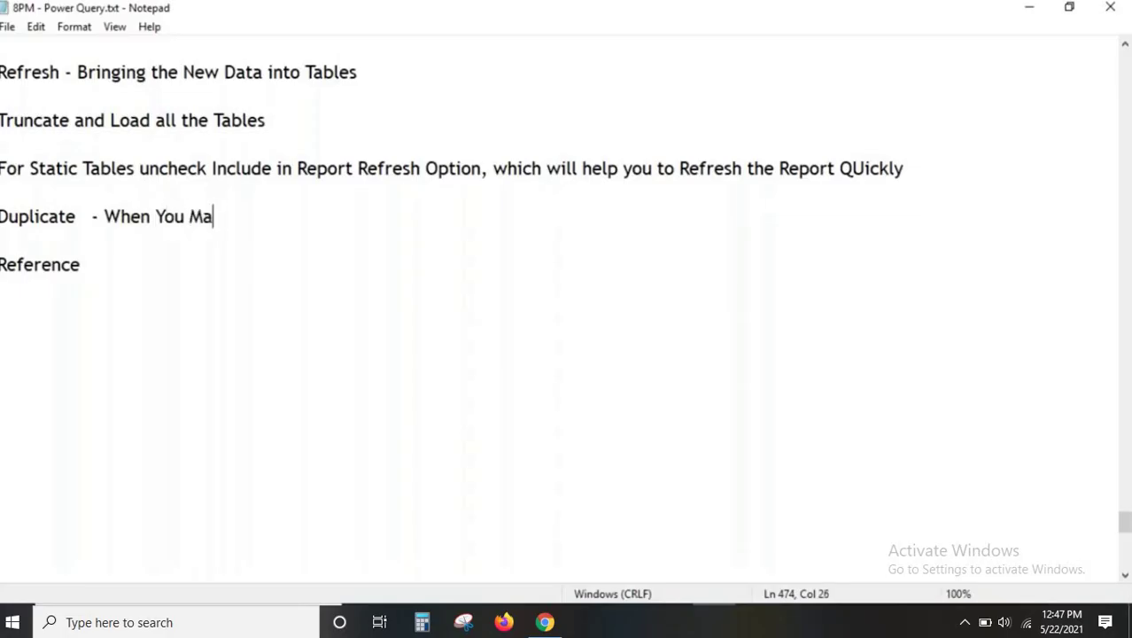
pyautogui.write('ke any ')
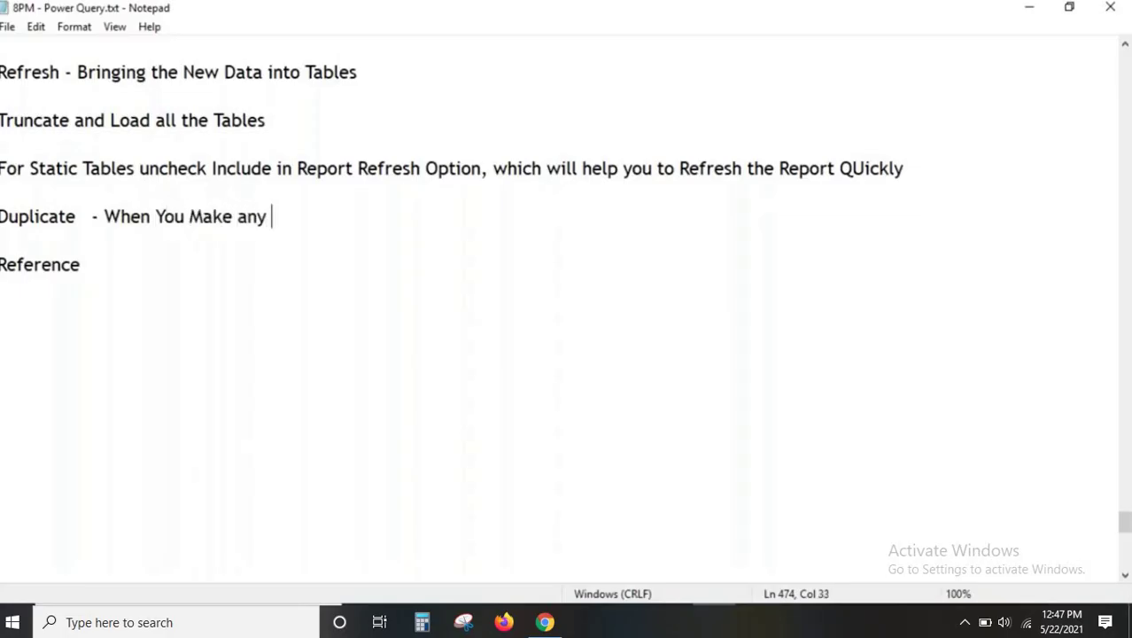
pyautogui.write('Changes ')
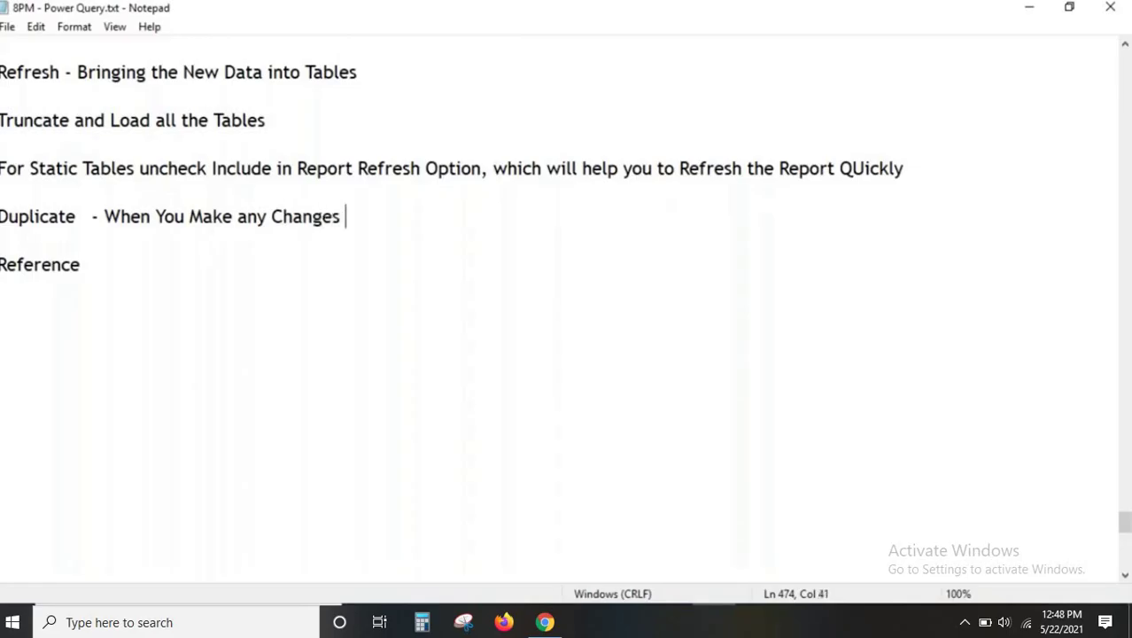
pyautogui.write('to Sourc')
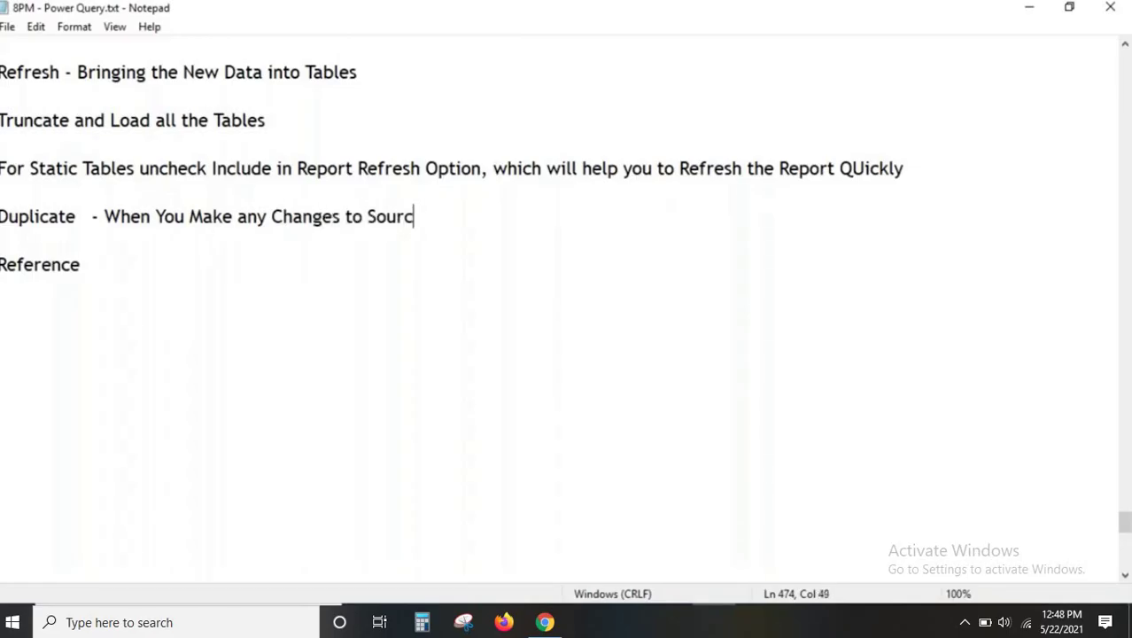
pyautogui.write('e Tab')
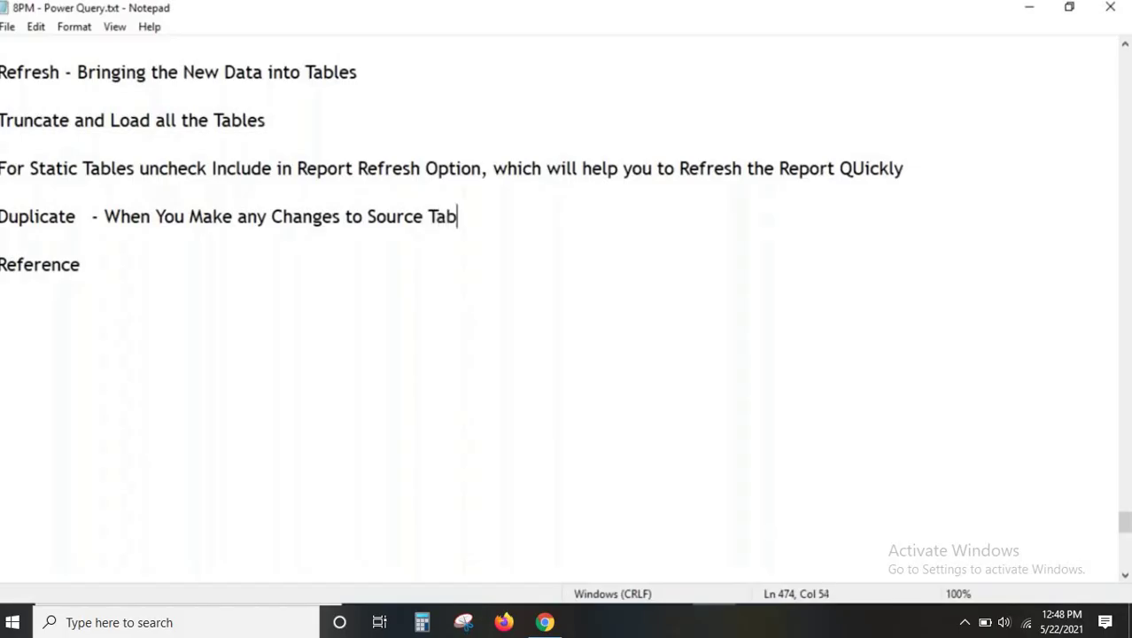
pyautogui.write('le , Dupli')
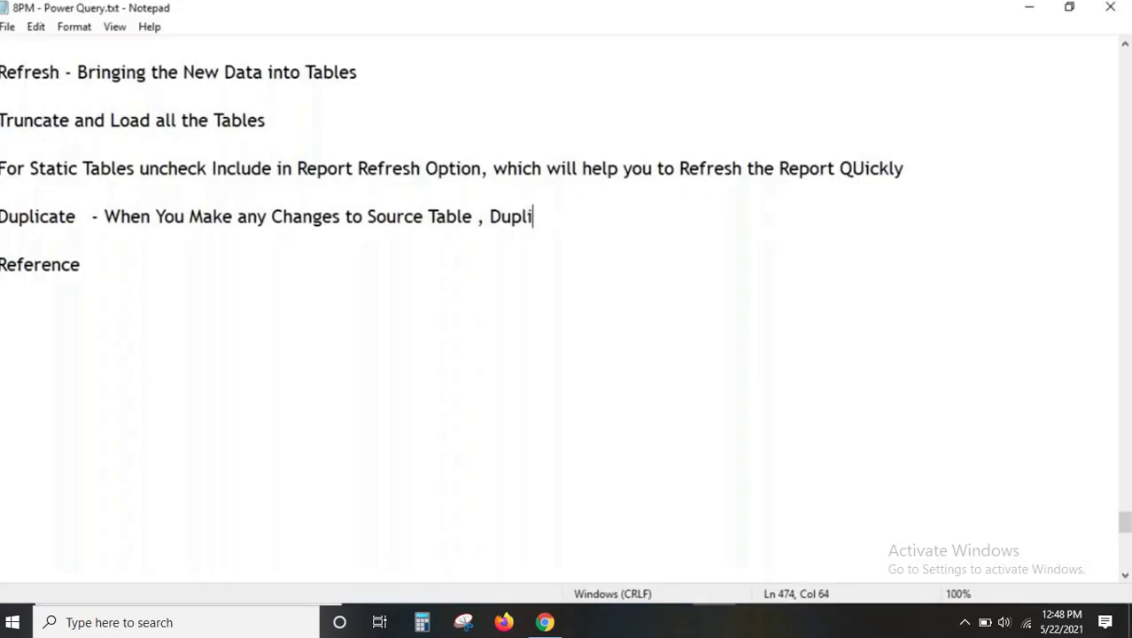
pyautogui.write('cae')
pyautogui.press('BackSpace')
pyautogui.write('ate Tab')
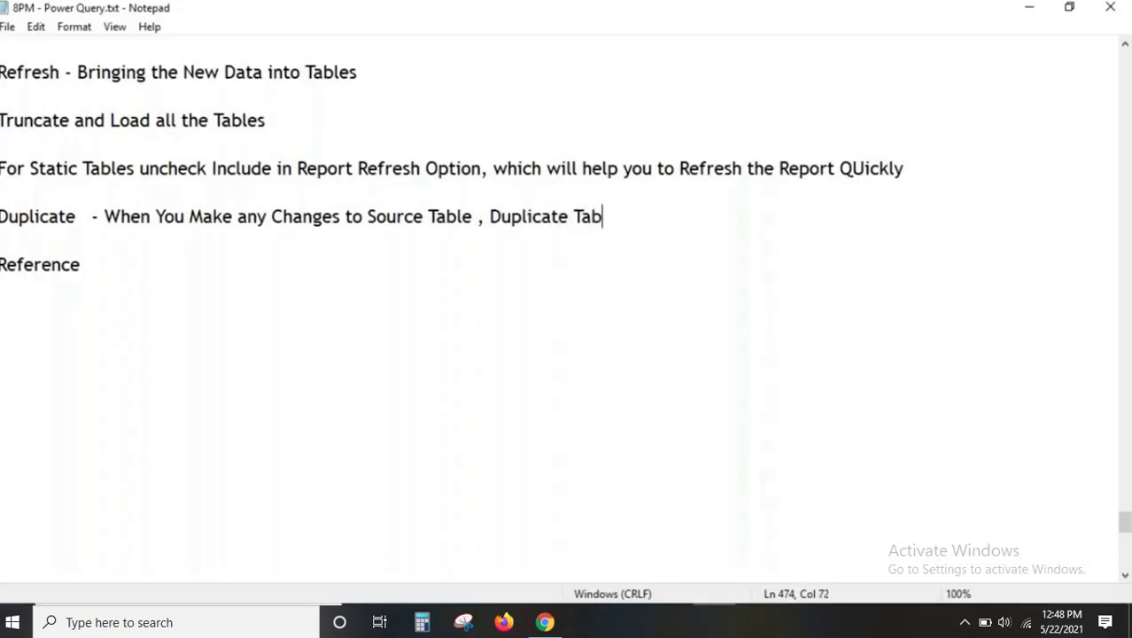
pyautogui.write('le will no')
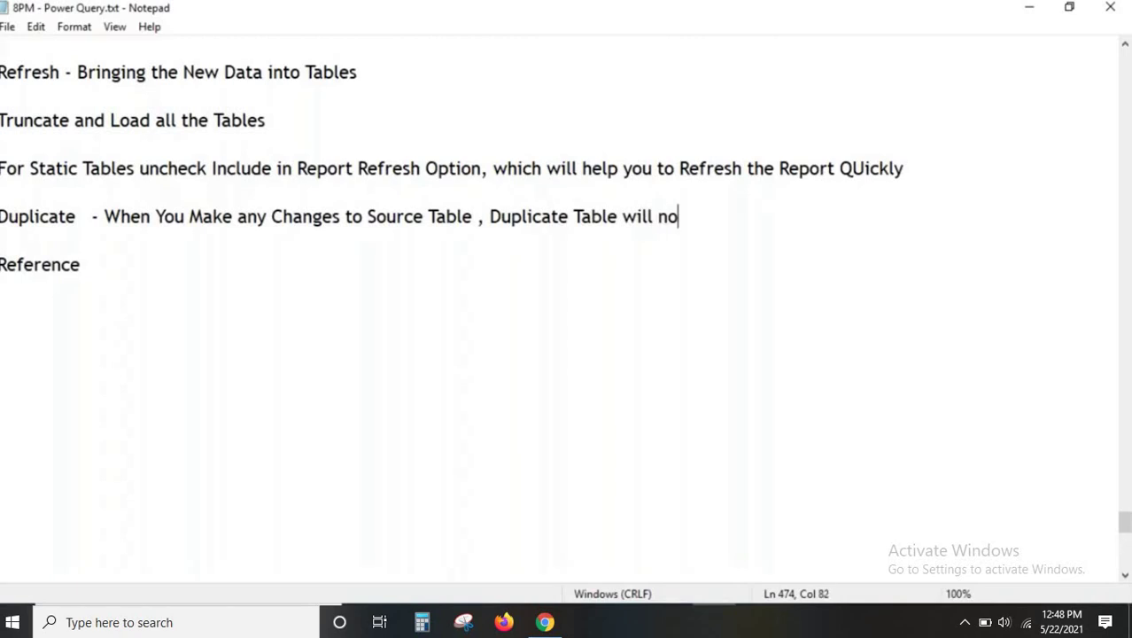
pyautogui.write('t C')
pyautogui.write('h')
pyautogui.press('BackSpace')
pyautogui.press('BackSpace')
pyautogui.write('hange')
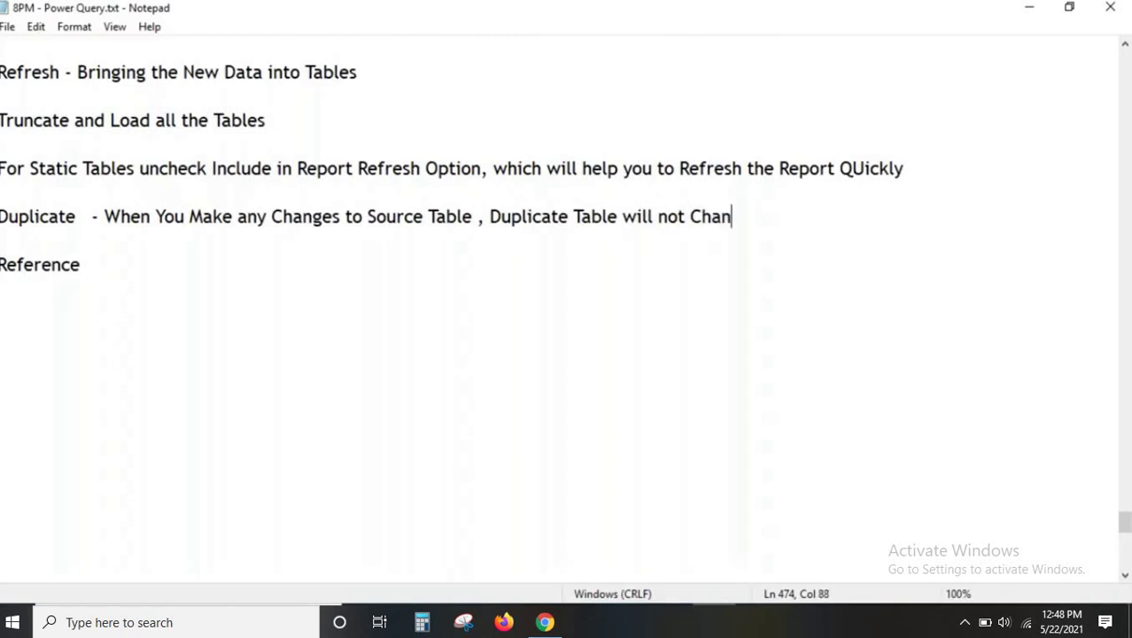
# Copy the word "Duplicate" from the notes and review the Emp and EmpDup queries in Power Query Editor
pyautogui.moveTo(2, 216); pyautogui.dragTo(78, 223)
pyautogui.hotkey('ctrl', 'c')
pyautogui.click(758, 621)
pyautogui.click(857, 535)
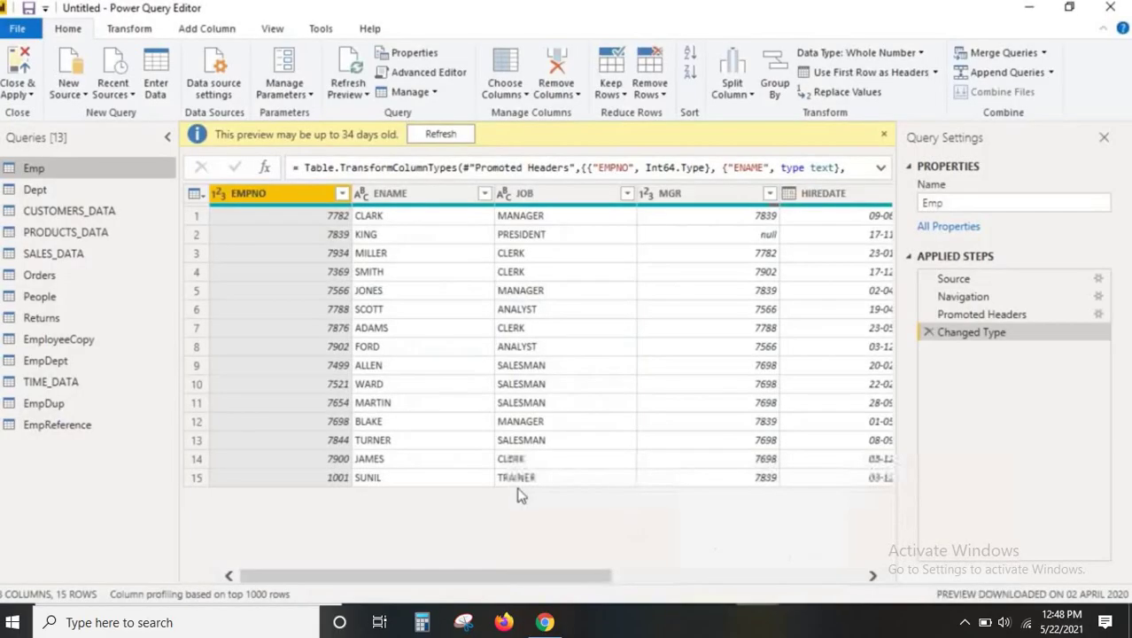
pyautogui.hotkey('ctrl', 'shift', 'd')
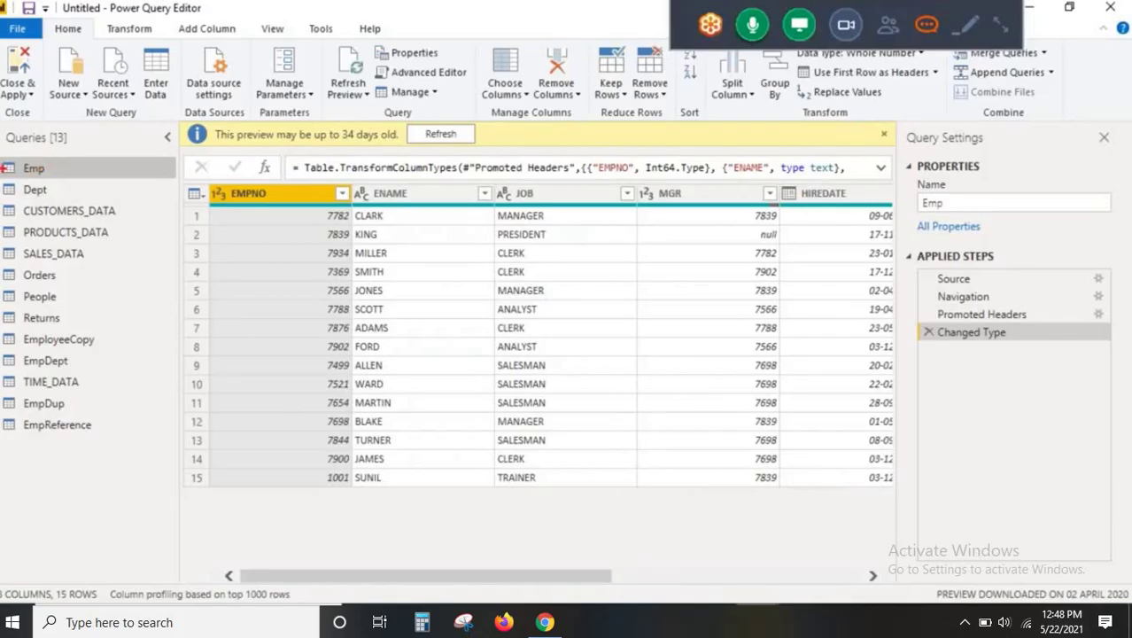
pyautogui.moveTo(3, 167)
pyautogui.mouseDown()
pyautogui.moveTo(211, 232)
pyautogui.moveTo(78, 404)
pyautogui.moveTo(123, 409)
pyautogui.mouseUp()
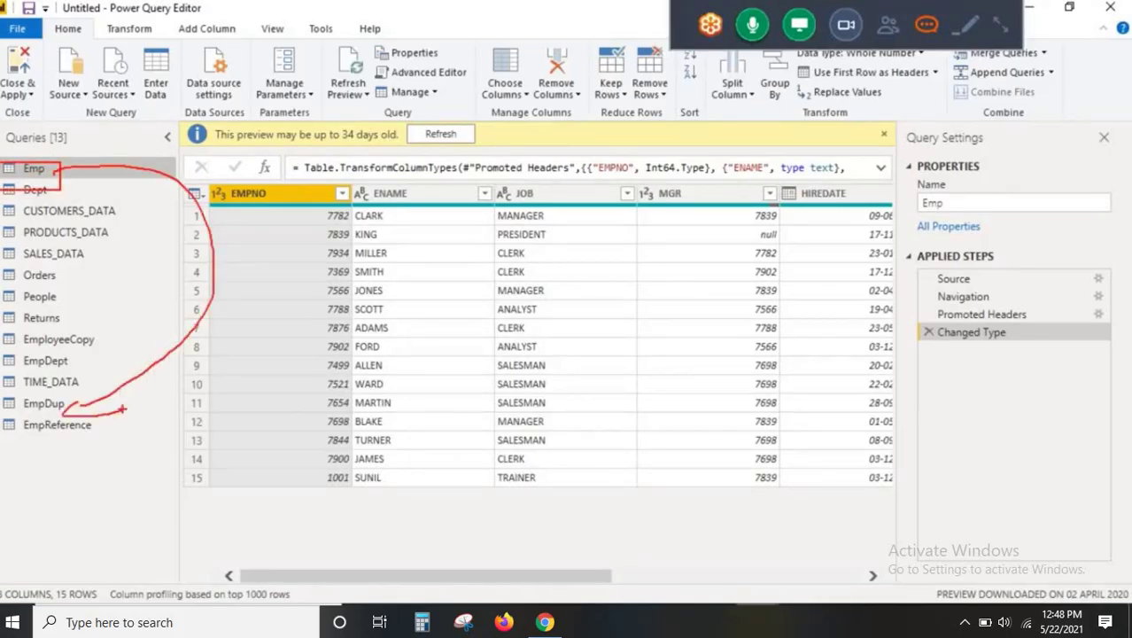
pyautogui.moveTo(9, 175); pyautogui.dragTo(83, 175)
pyautogui.moveTo(15, 401)
pyautogui.mouseDown()
pyautogui.moveTo(60, 395)
pyautogui.moveTo(21, 408)
pyautogui.moveTo(102, 409)
pyautogui.mouseUp()
pyautogui.press('Escape')
pyautogui.click(53, 405)
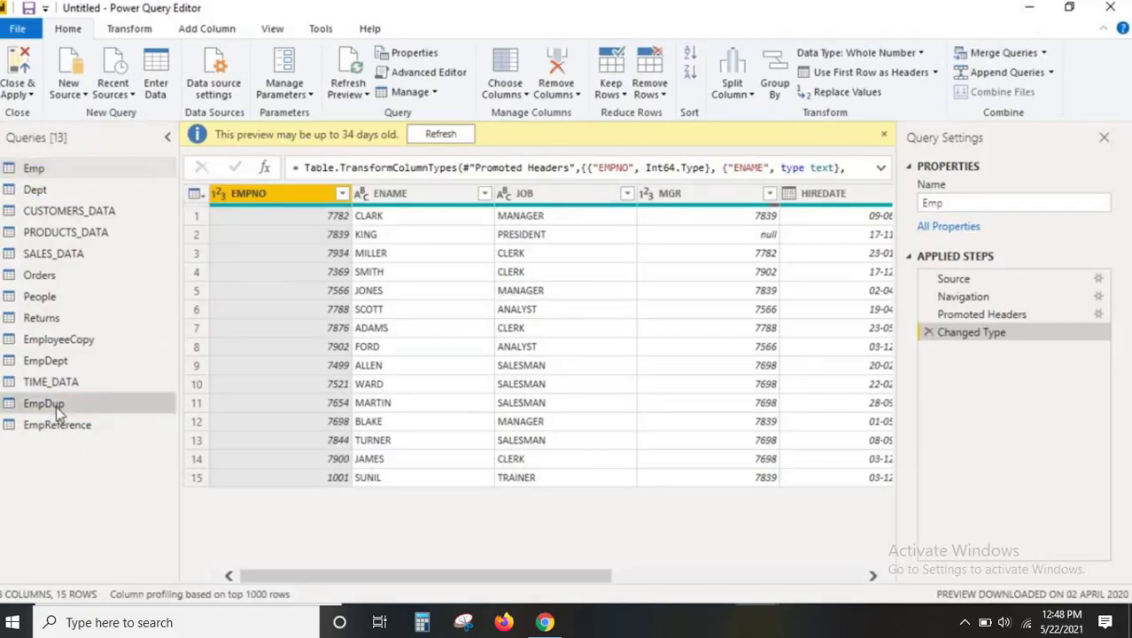
# Below the Duplicate note in Notepad, add the line "Duplicate Table is independent Table", reusing the copied word
pyautogui.hotkey('alt', 'Tab')
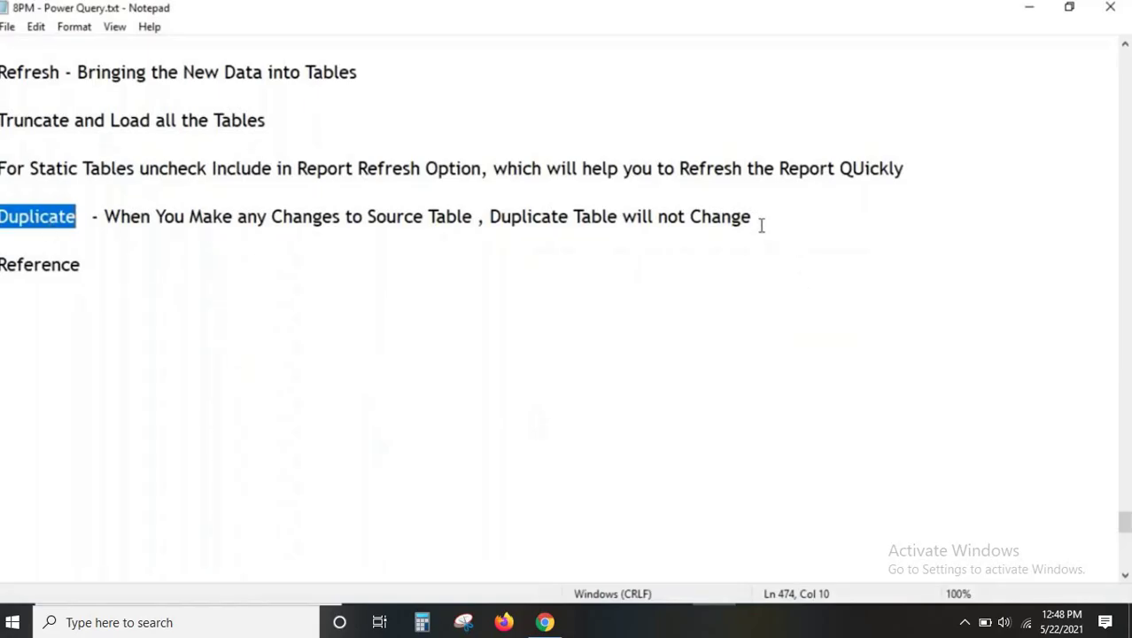
pyautogui.click(800, 215)
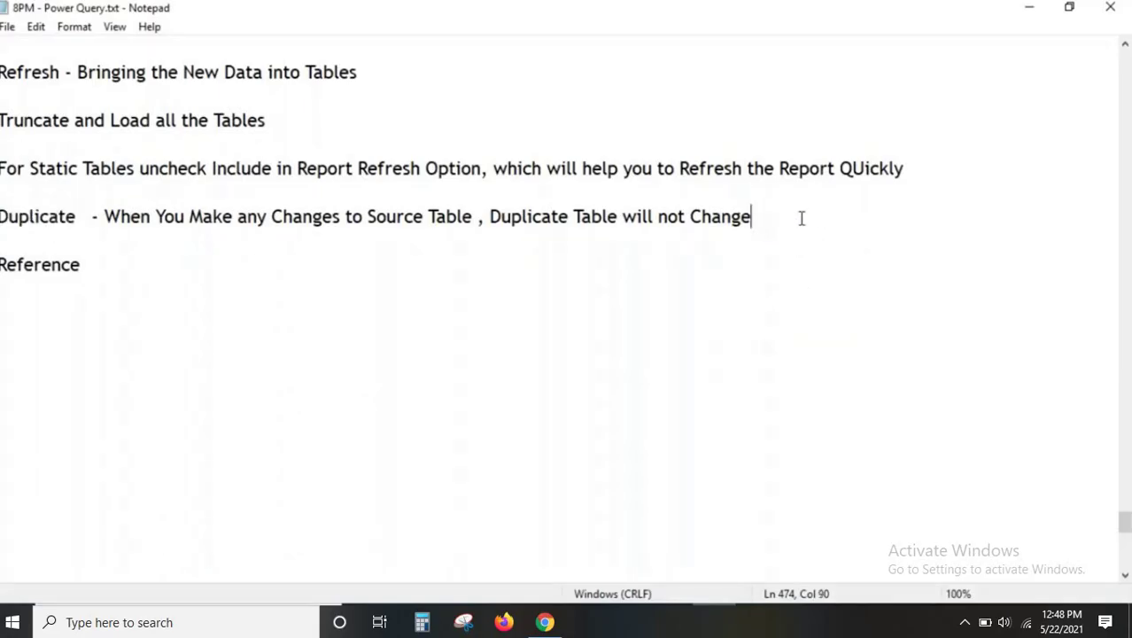
pyautogui.press('Return')
pyautogui.press('Return')
pyautogui.hotkey('ctrl', 'v')
pyautogui.write('Tab')
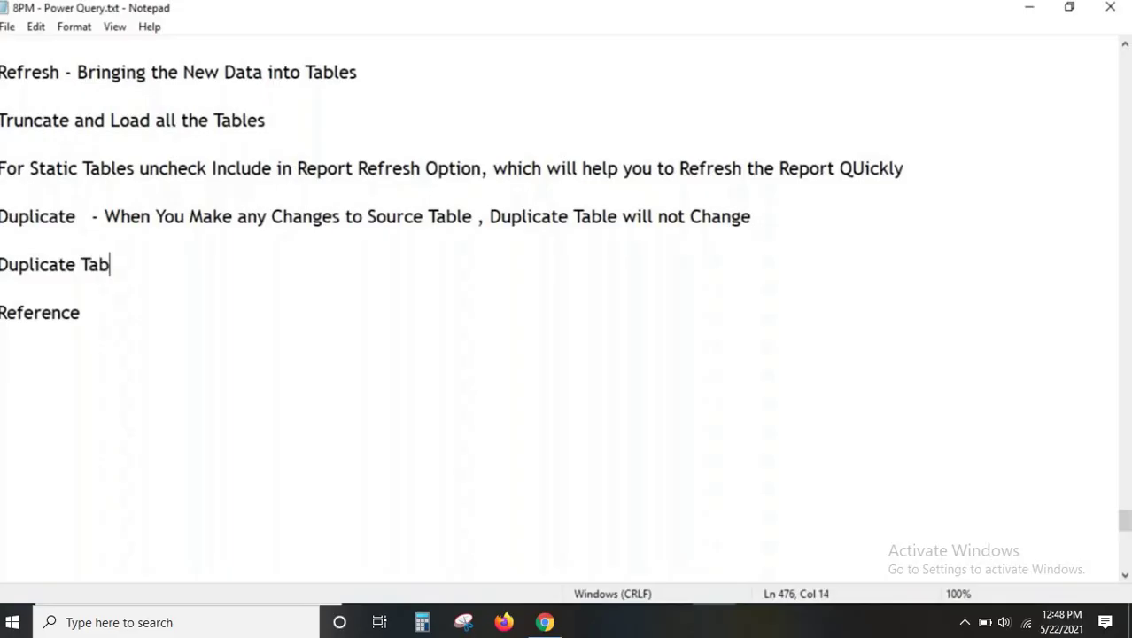
pyautogui.write('le is in')
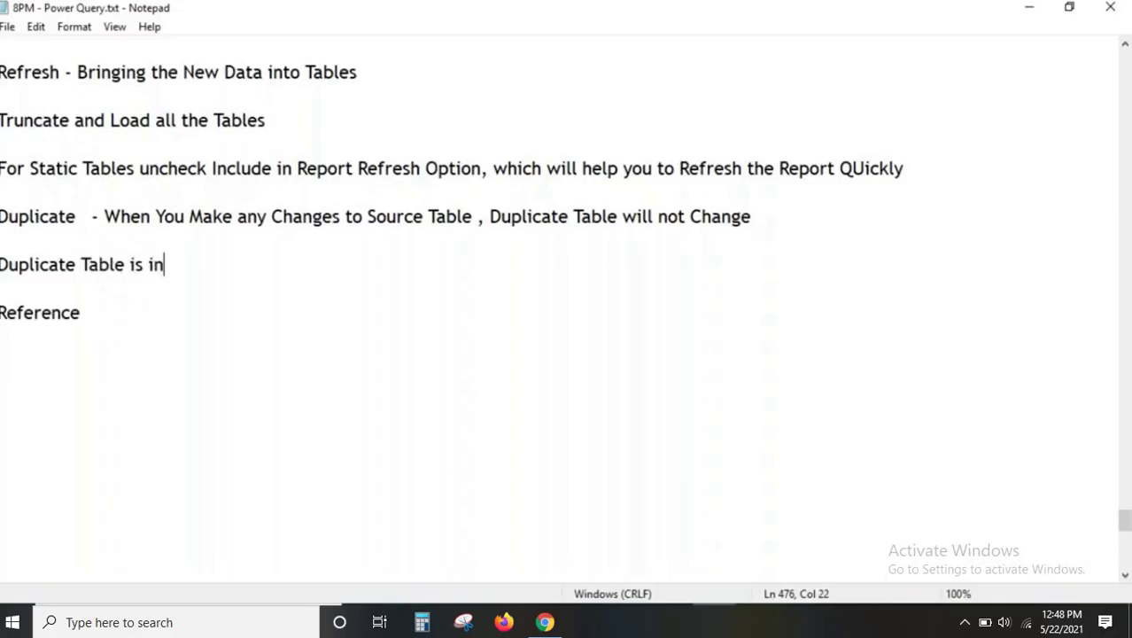
pyautogui.write('dependent Table')
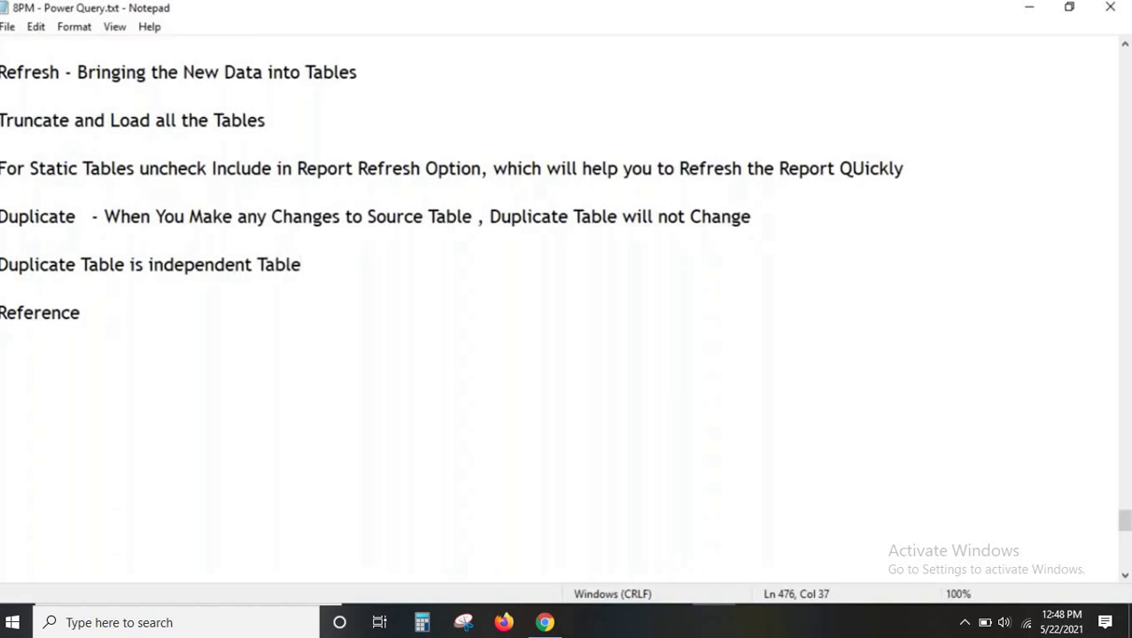
# Begin the Reference note with "- When You Make any Changes to Source Table ,", reusing the wording of the Duplicate note
pyautogui.click(110, 318)
pyautogui.moveTo(103, 216); pyautogui.dragTo(484, 223)
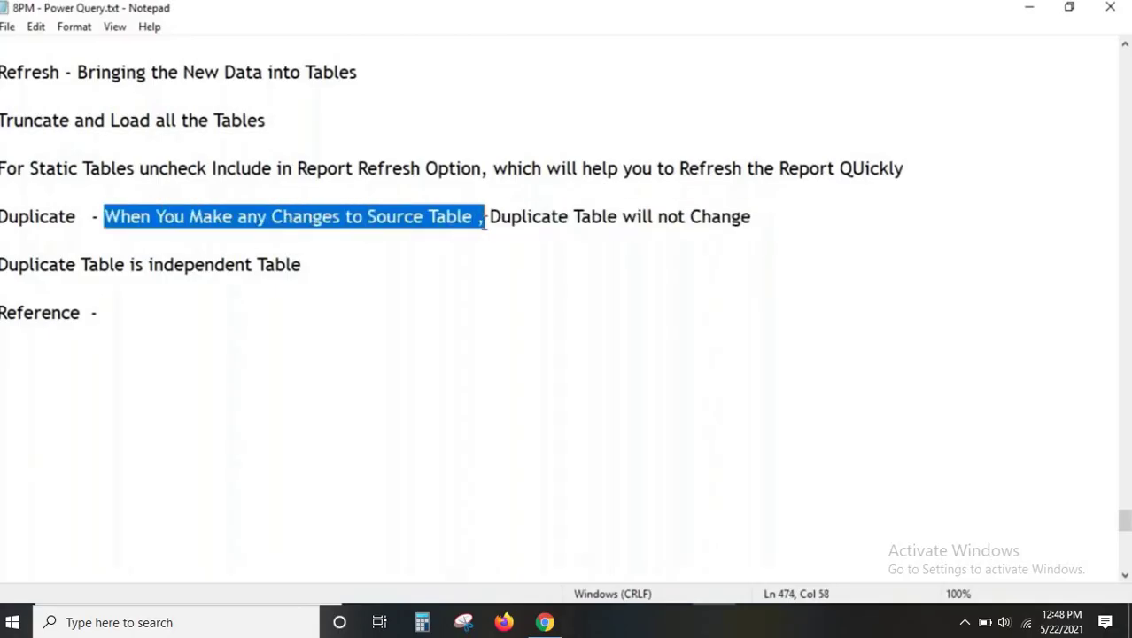
pyautogui.hotkey('ctrl', 'c')
pyautogui.click(187, 320)
pyautogui.hotkey('ctrl', 'v')
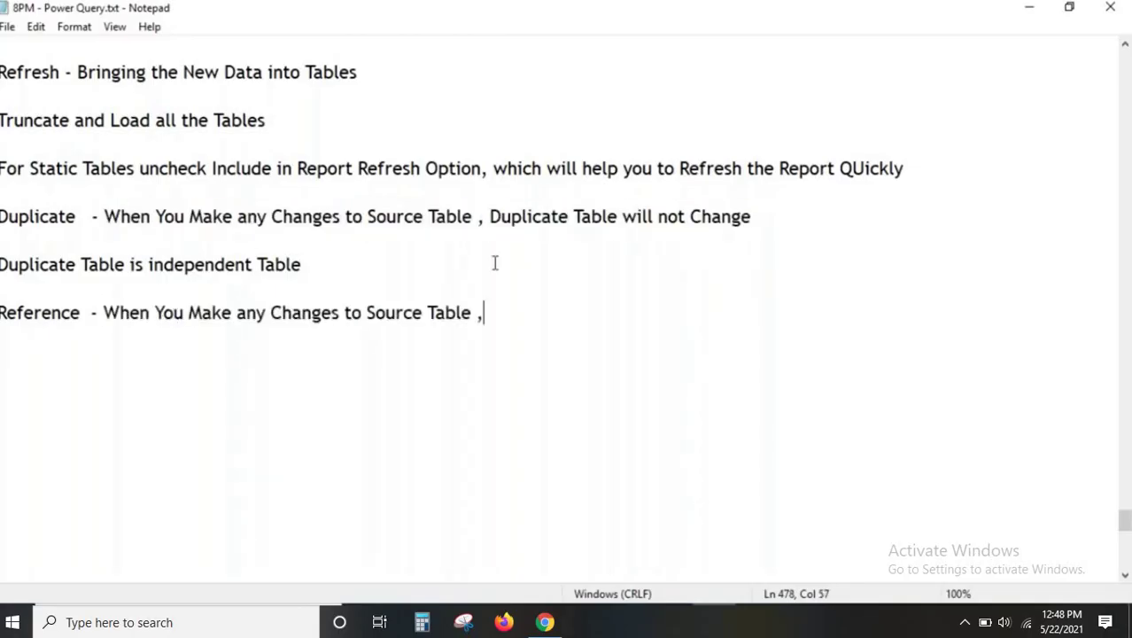
# Finish the Reference note with "Reference Table will Change", reusing words already in the notes
pyautogui.moveTo(2, 317); pyautogui.dragTo(82, 319)
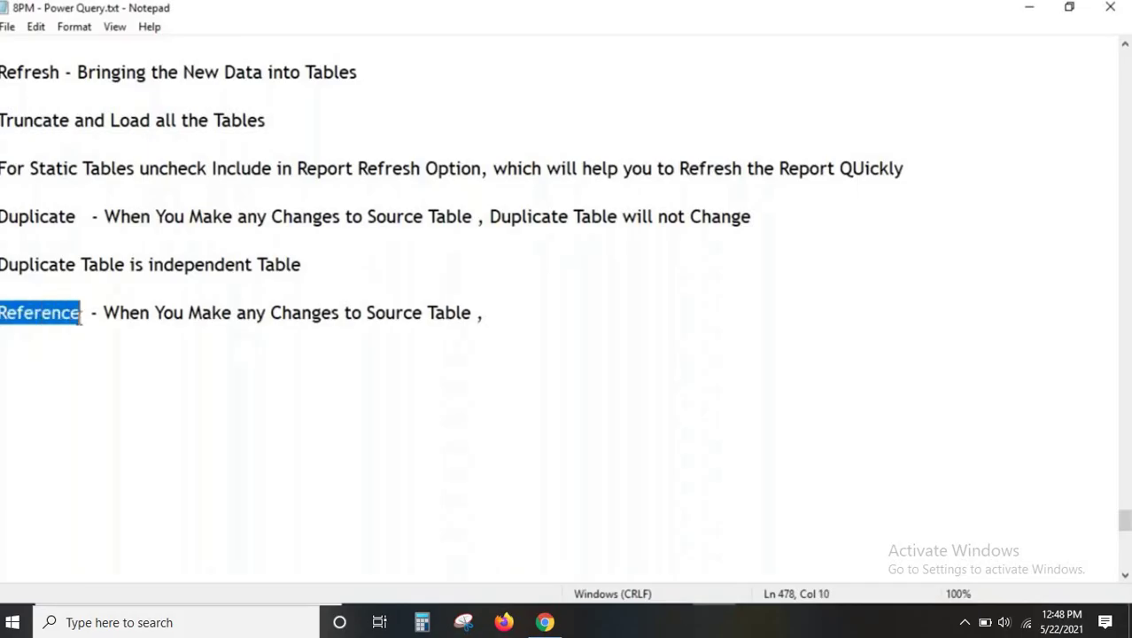
pyautogui.hotkey('ctrl', 'c')
pyautogui.click(521, 316)
pyautogui.hotkey('ctrl', 'v')
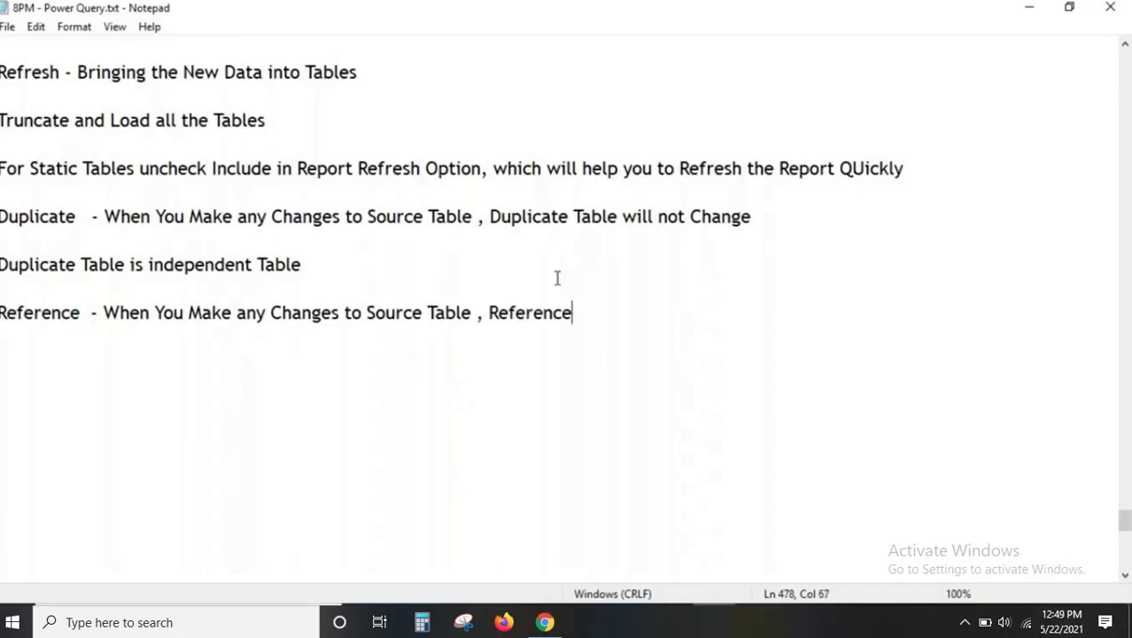
pyautogui.moveTo(581, 217); pyautogui.dragTo(654, 227)
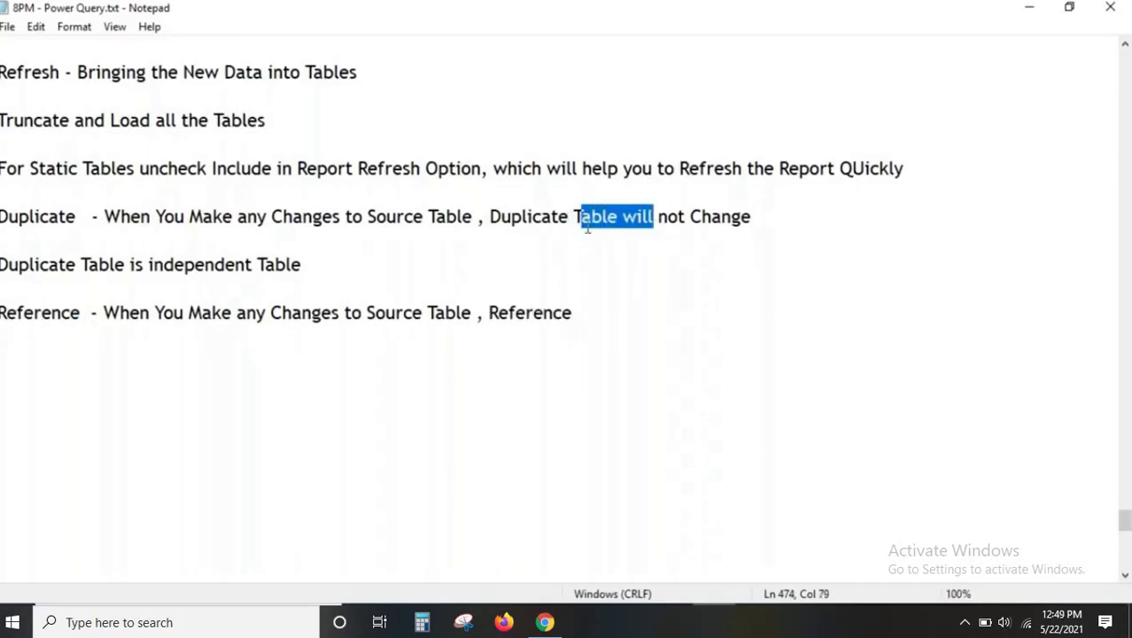
pyautogui.moveTo(568, 218); pyautogui.dragTo(653, 223)
pyautogui.hotkey('ctrl', 'c')
pyautogui.click(610, 309)
pyautogui.hotkey('ctrl', 'v')
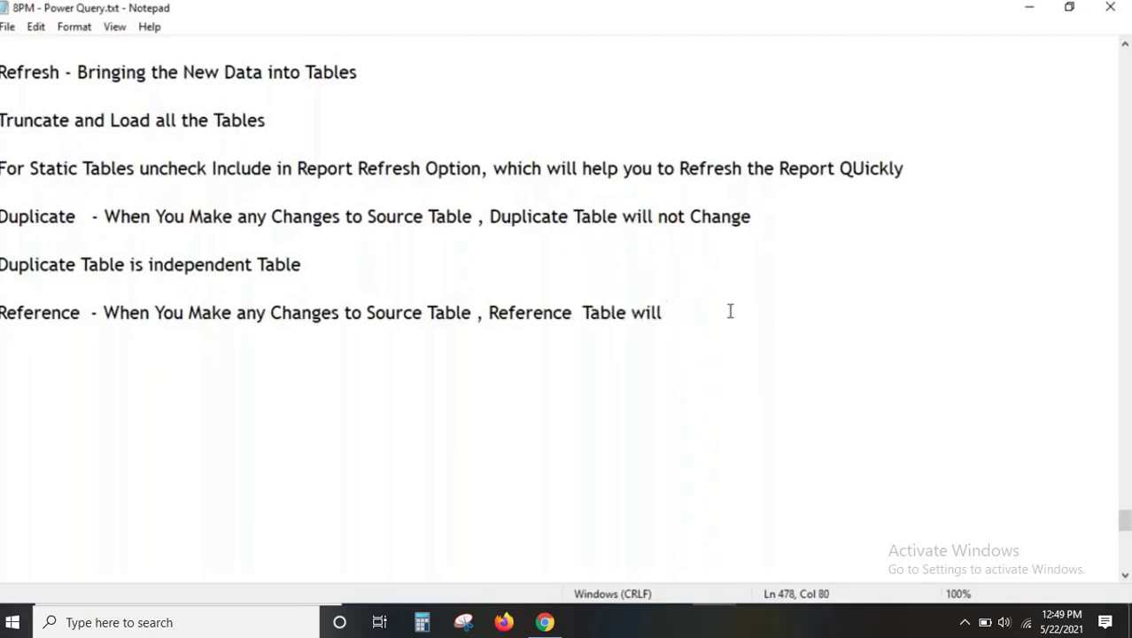
pyautogui.write('Change')
# Below the Reference note, add the line "Reference Table is Dependent on Source Table", reusing the words "Reference Table"
pyautogui.moveTo(16, 311); pyautogui.dragTo(151, 312)
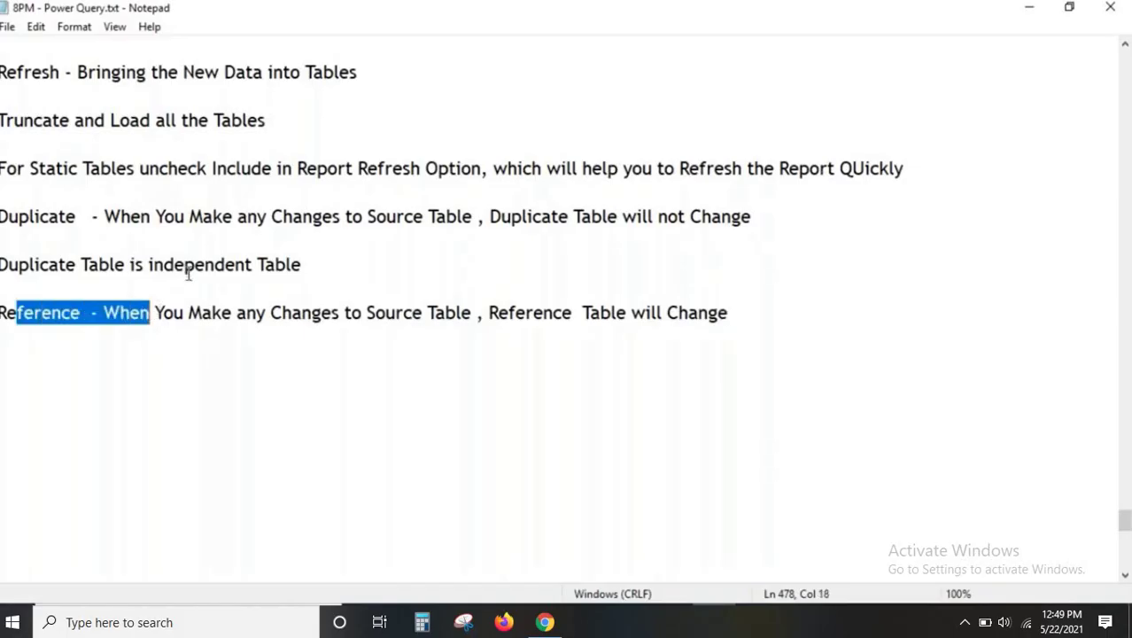
pyautogui.click(50, 317)
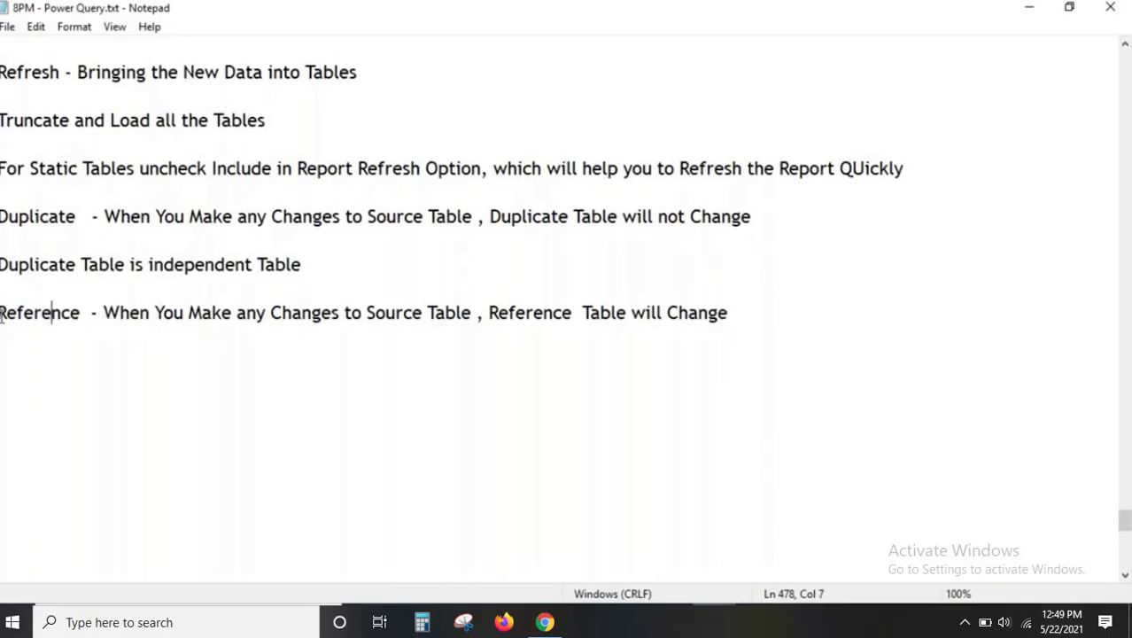
pyautogui.moveTo(489, 312); pyautogui.dragTo(628, 313)
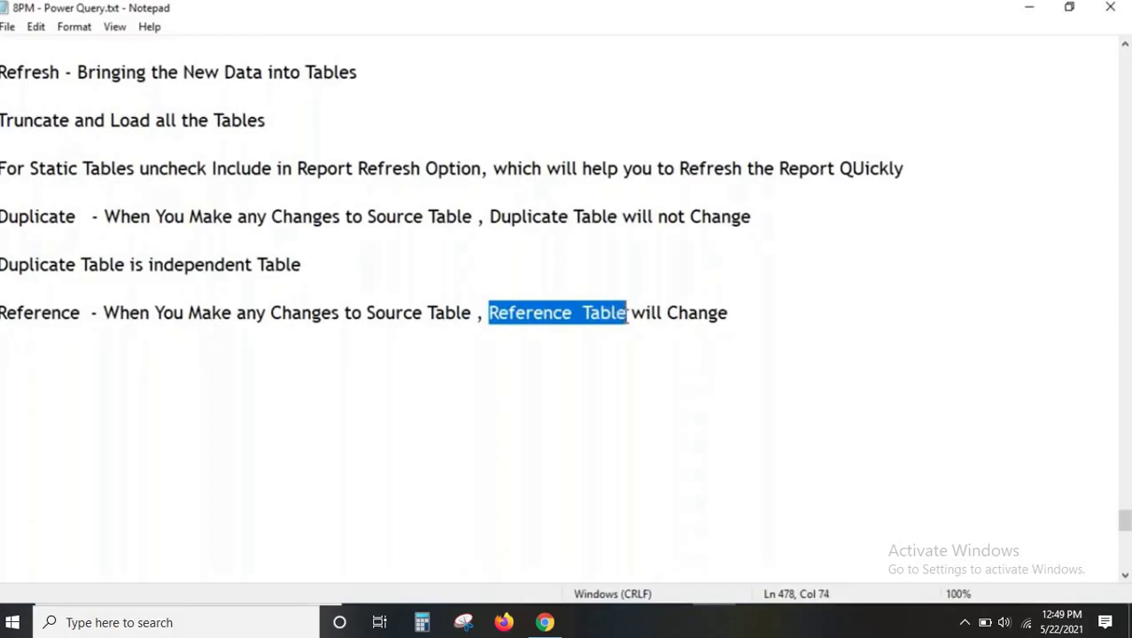
pyautogui.click(29, 363)
pyautogui.hotkey('ctrl', 'v')
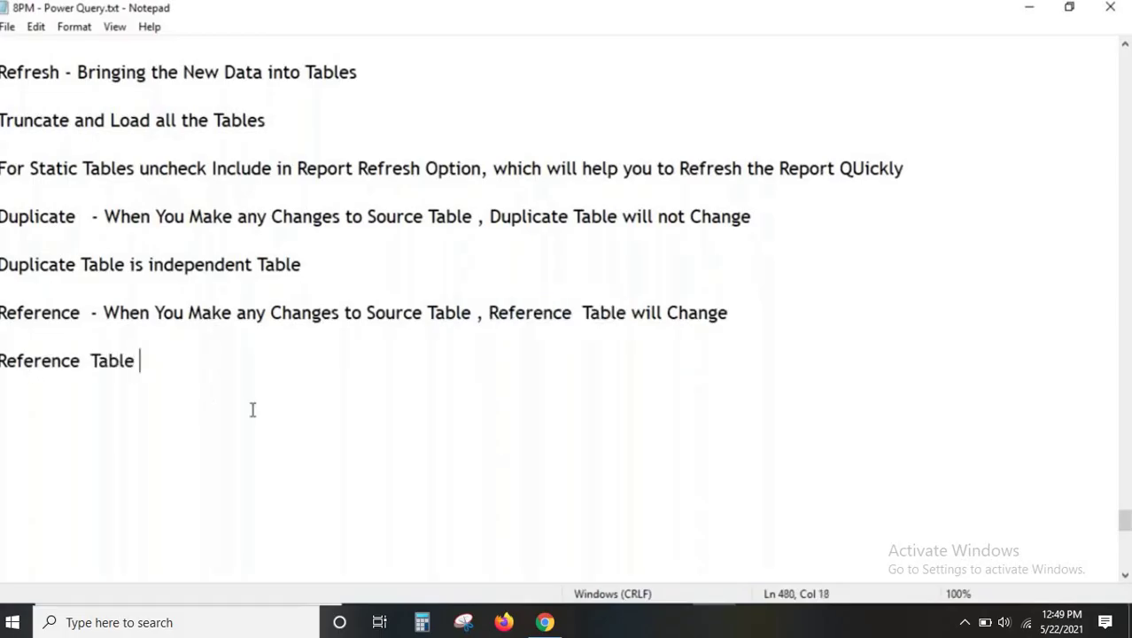
pyautogui.write('is Depe')
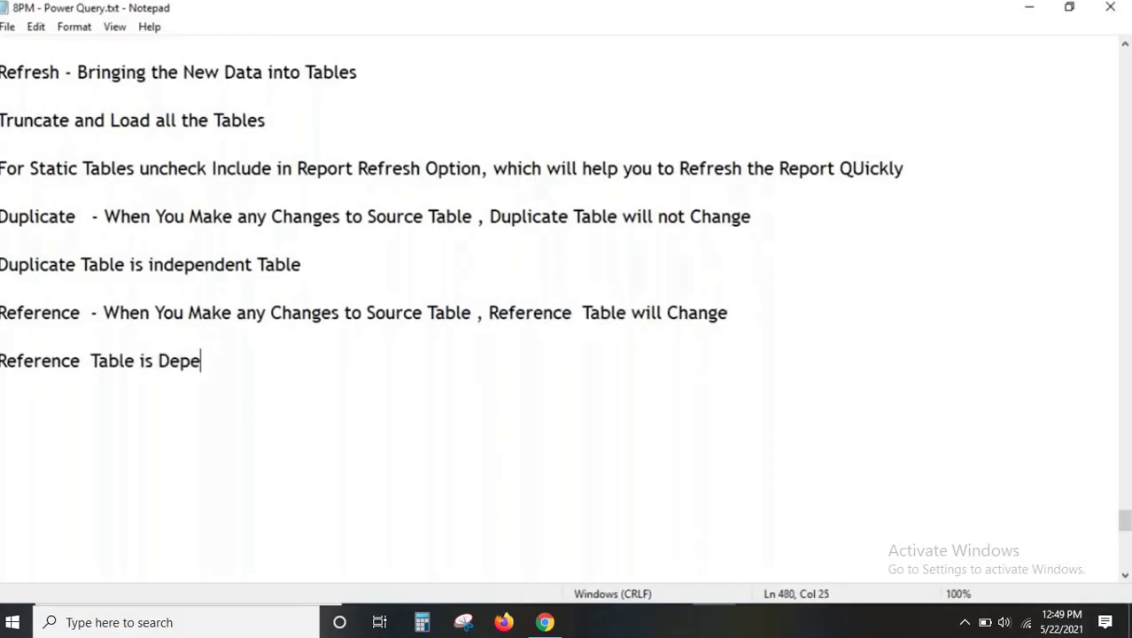
pyautogui.write('ndent')
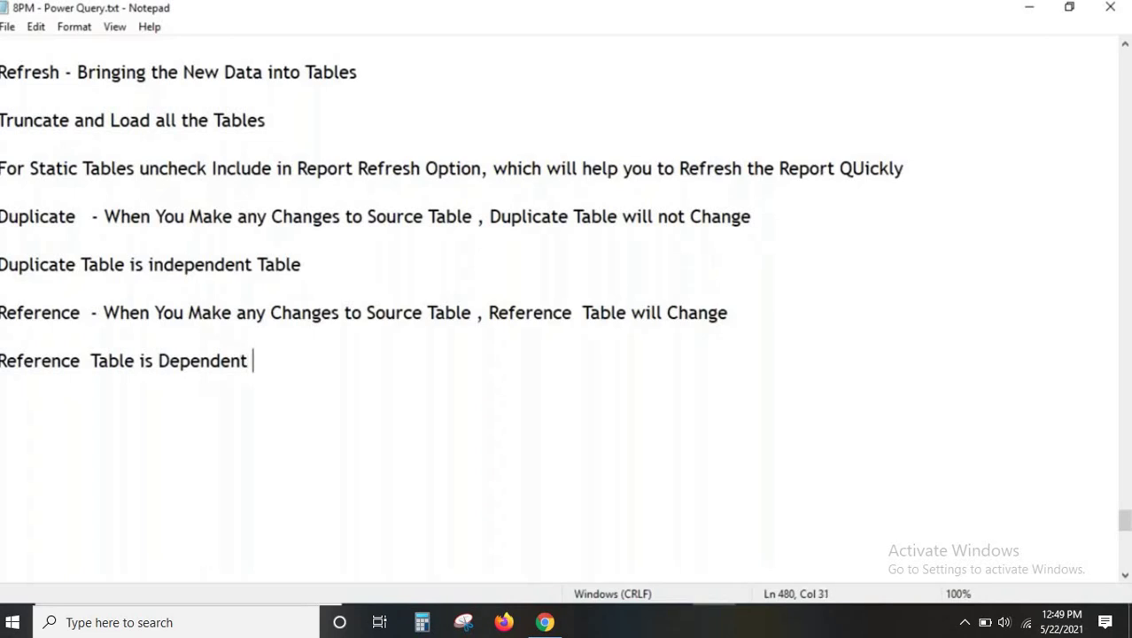
pyautogui.write(' on ')
pyautogui.write('S')
pyautogui.write('Source')
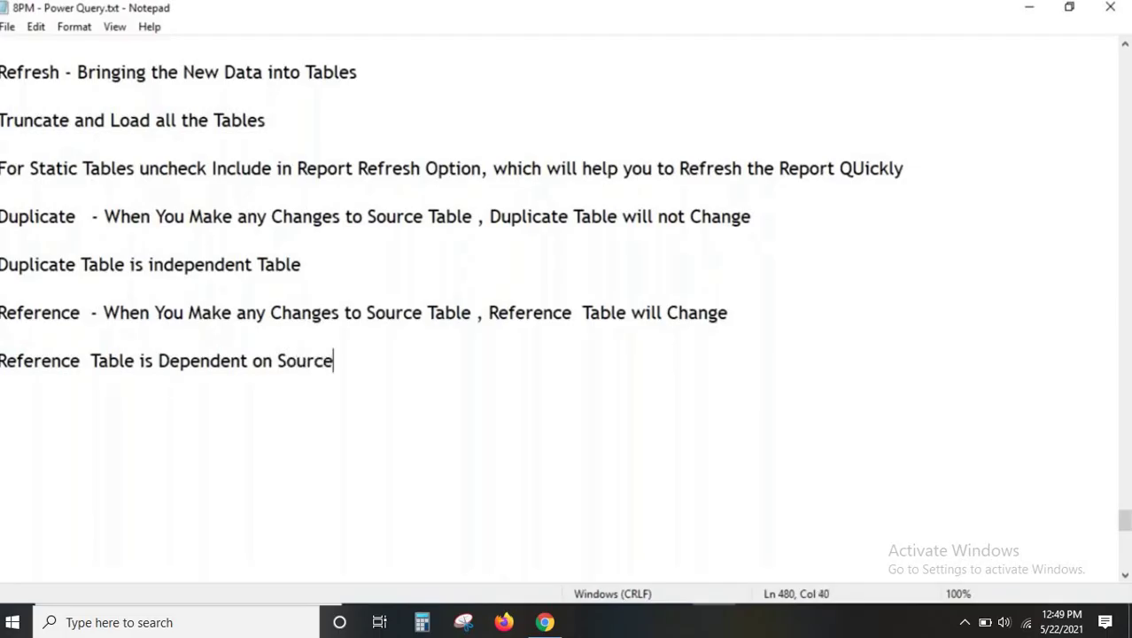
pyautogui.write(' Table')
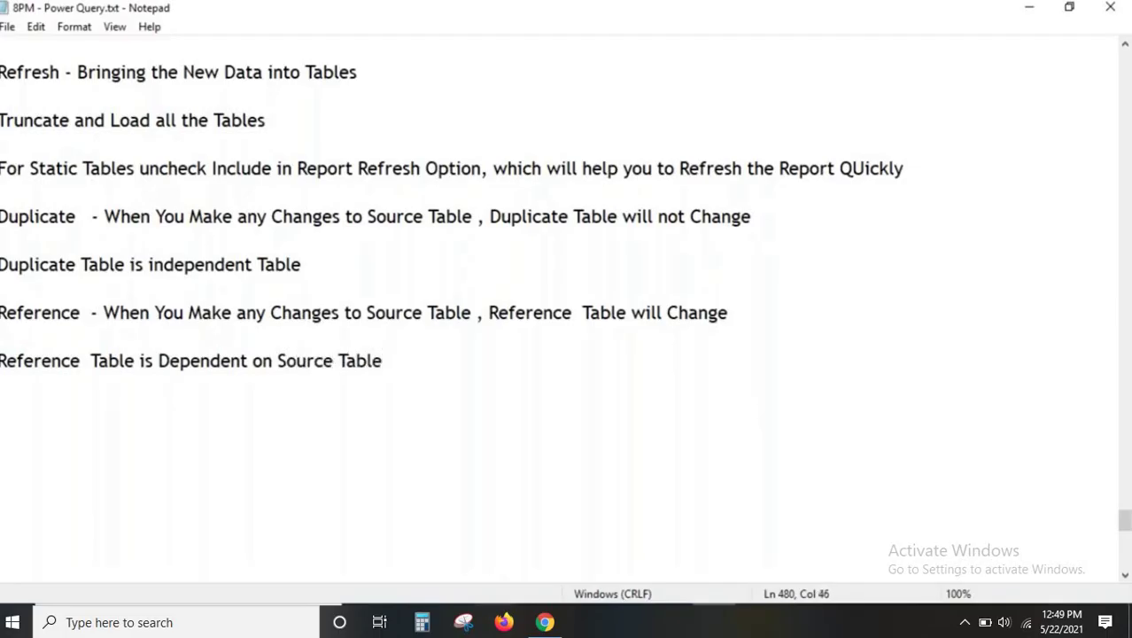
# Switch to Power Query Editor, select the EmpReference query and open the Query Dependencies diagram
pyautogui.moveTo(755, 621)
pyautogui.click(859, 513)
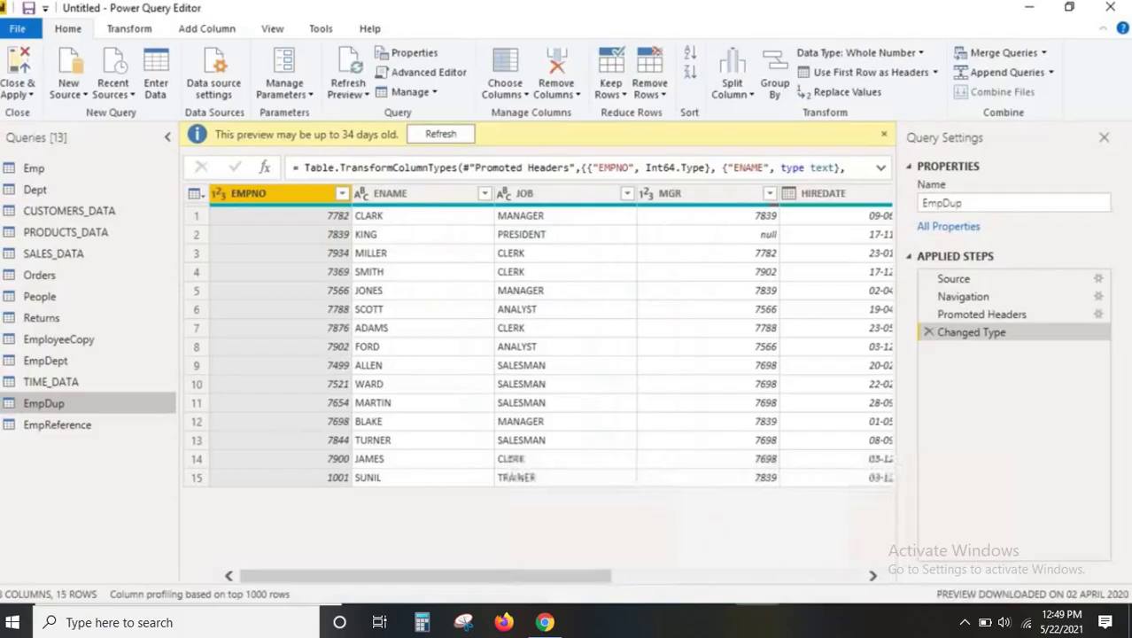
pyautogui.click(51, 425)
pyautogui.click(281, 32)
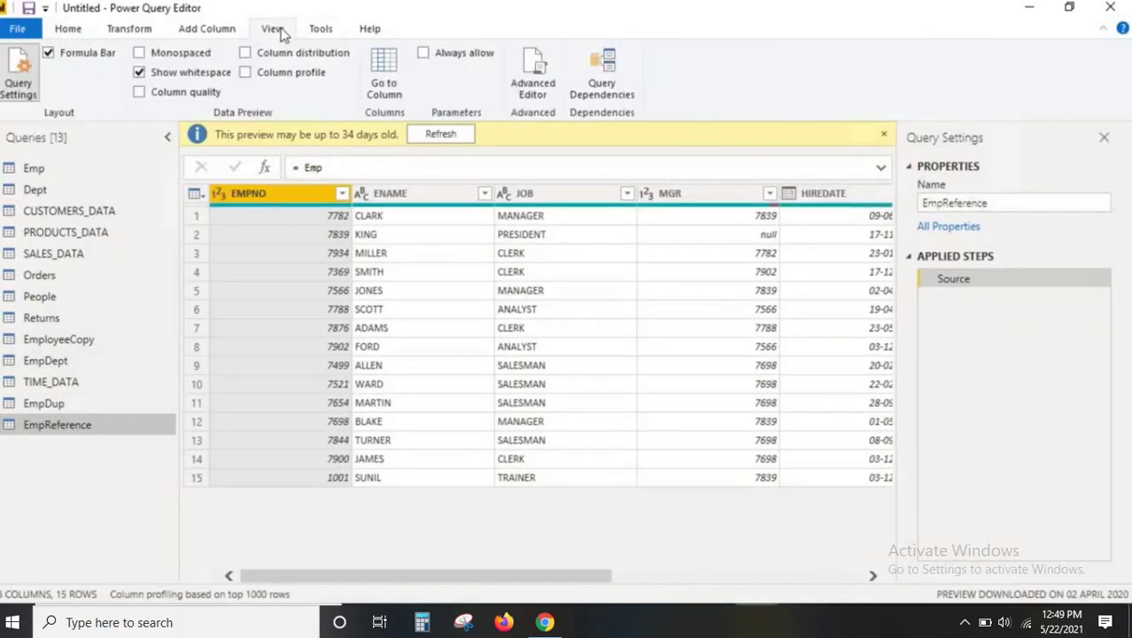
pyautogui.click(608, 69)
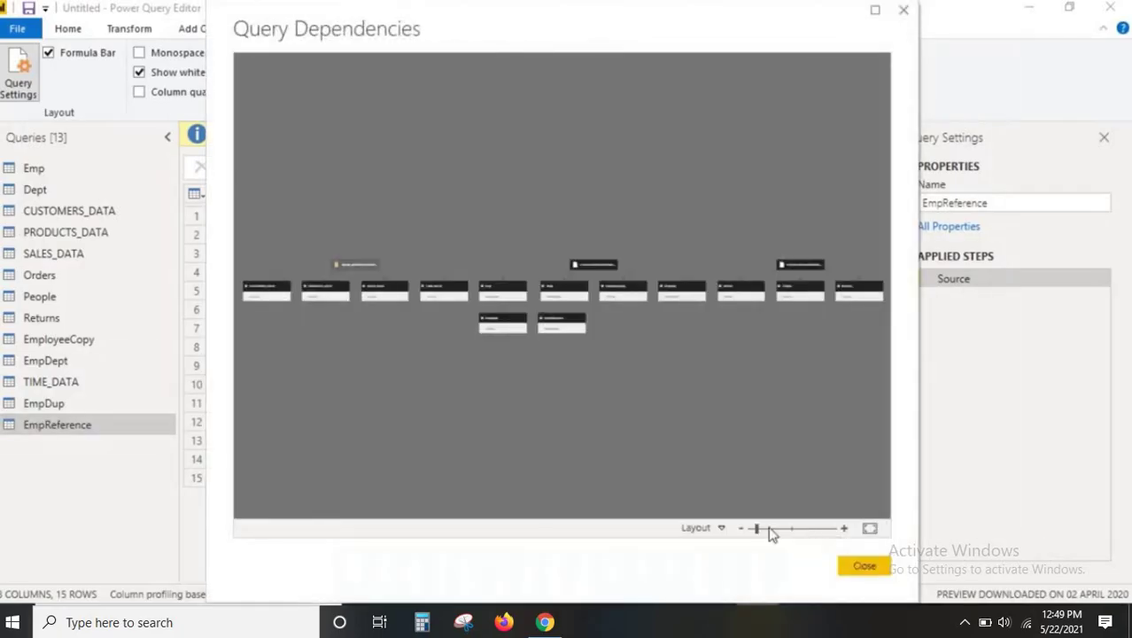
# Enlarge the Query Dependencies diagram and trace which query and source file EmpReference depends on
pyautogui.click(868, 527)
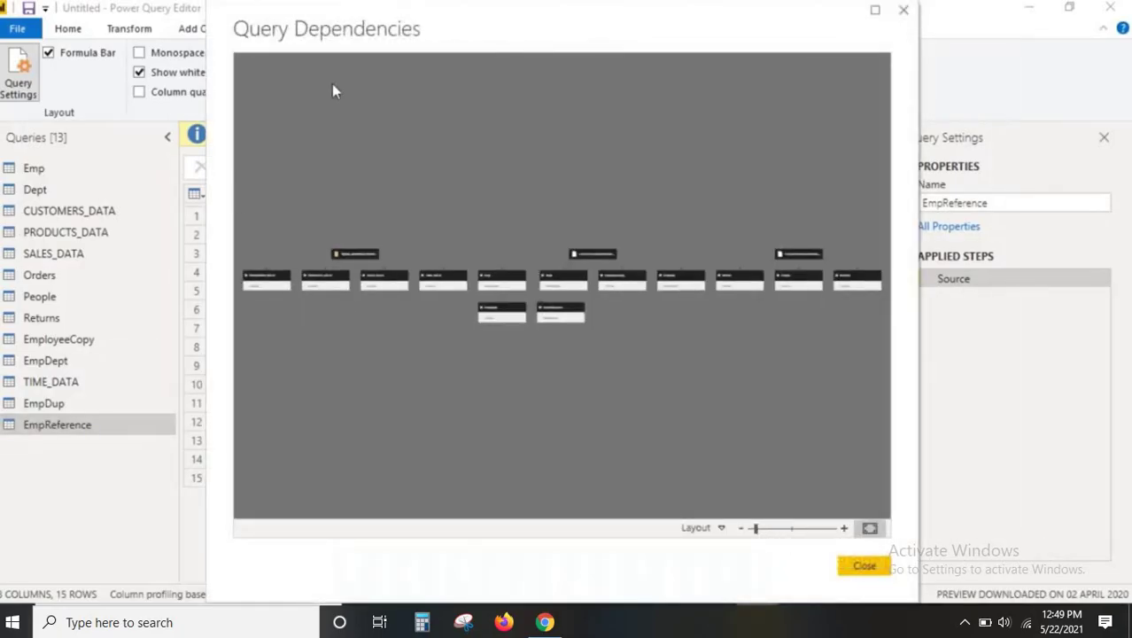
pyautogui.moveTo(444, 25); pyautogui.dragTo(224, 25)
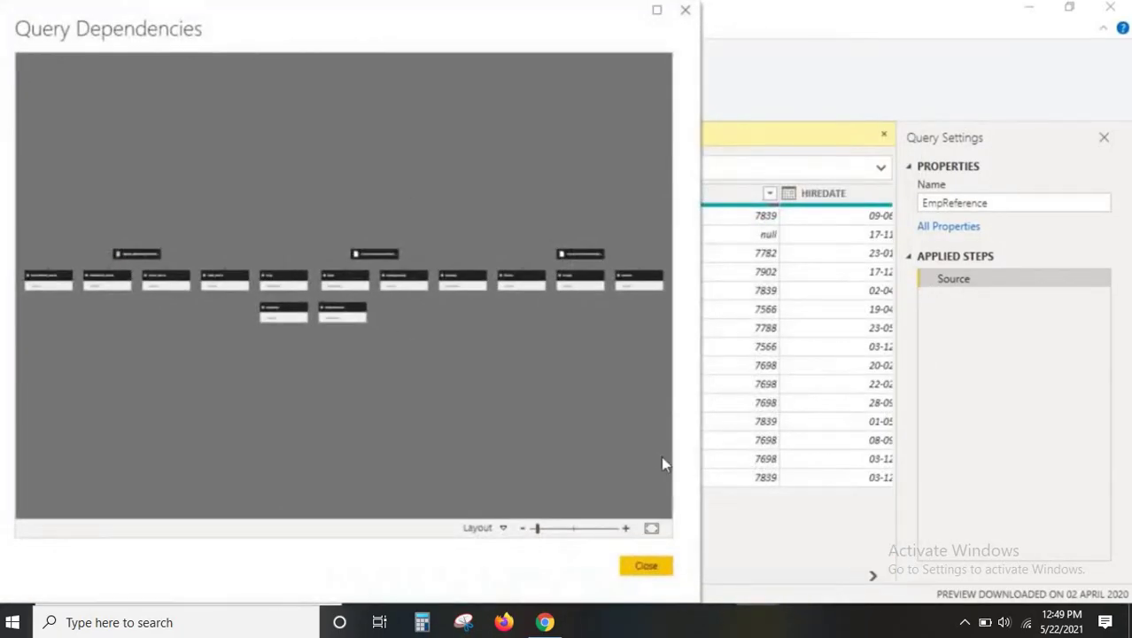
pyautogui.moveTo(699, 405); pyautogui.dragTo(1126, 505)
pyautogui.click(1078, 527)
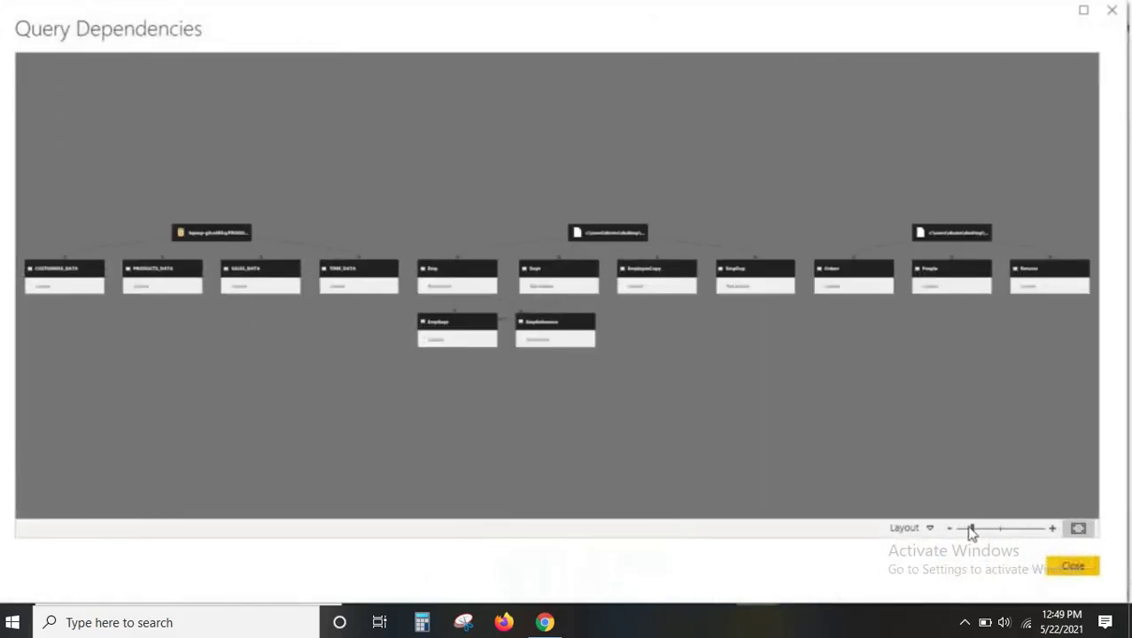
pyautogui.moveTo(971, 529); pyautogui.dragTo(1005, 530)
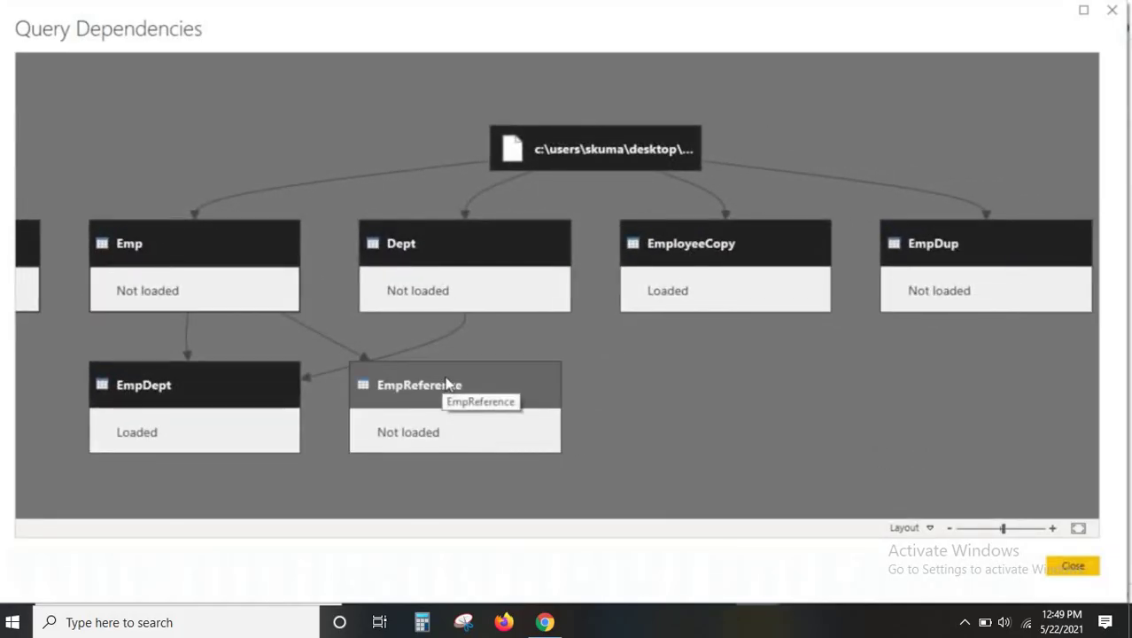
pyautogui.moveTo(445, 383); pyautogui.dragTo(460, 418)
pyautogui.click(460, 418)
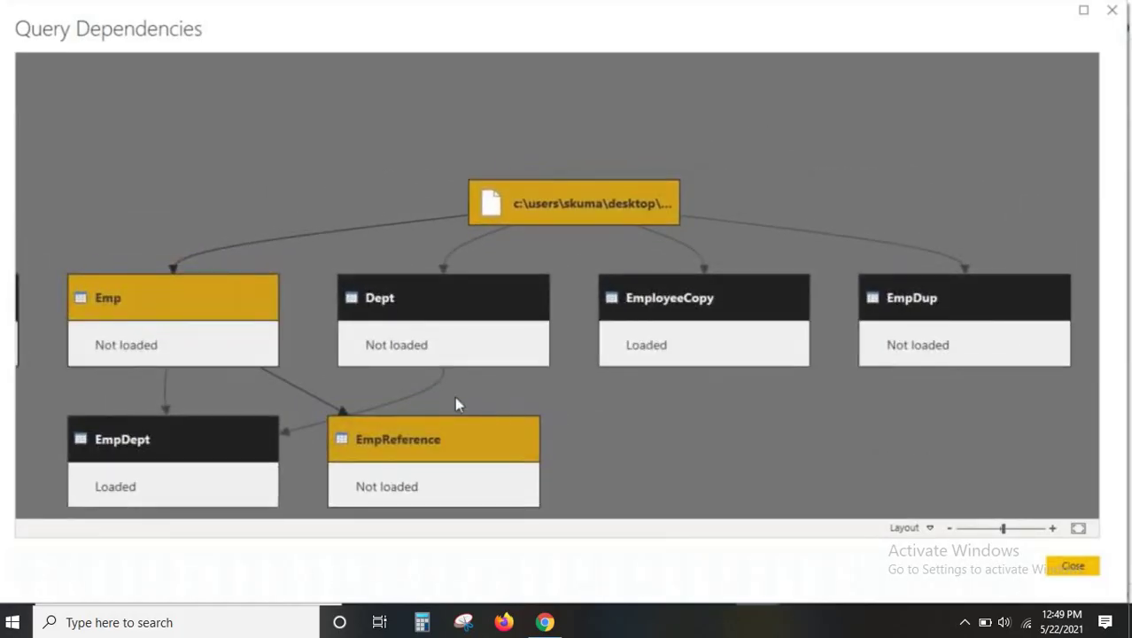
# Trace the dependencies of the Dept, Emp and EmployeeCopy queries back to the empdept.xlsx source file
pyautogui.click(439, 301)
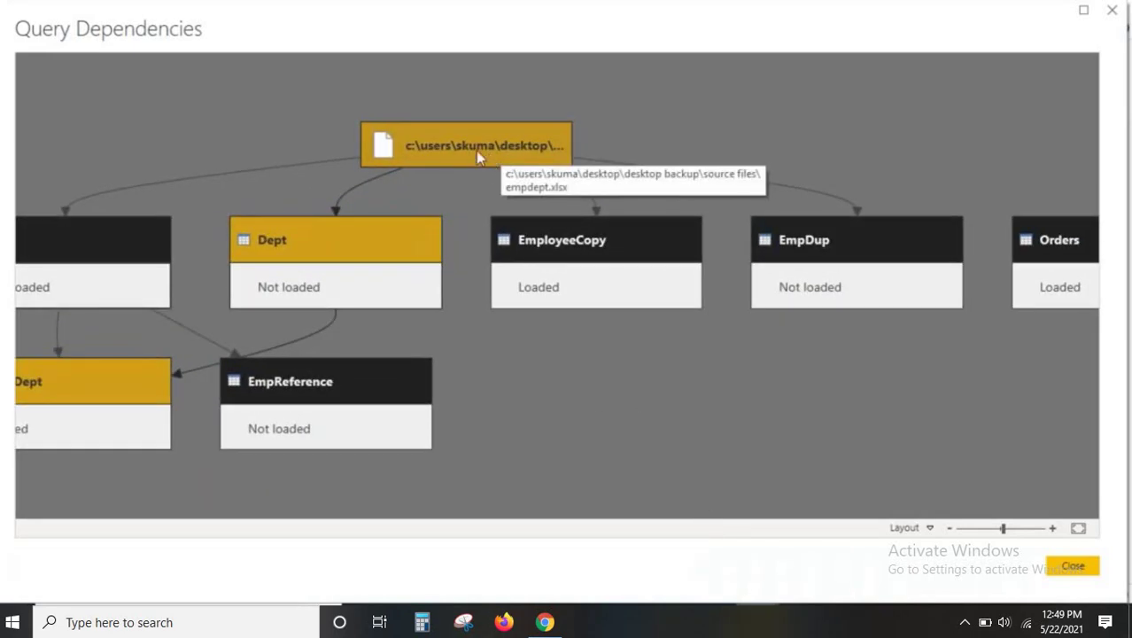
pyautogui.click(476, 150)
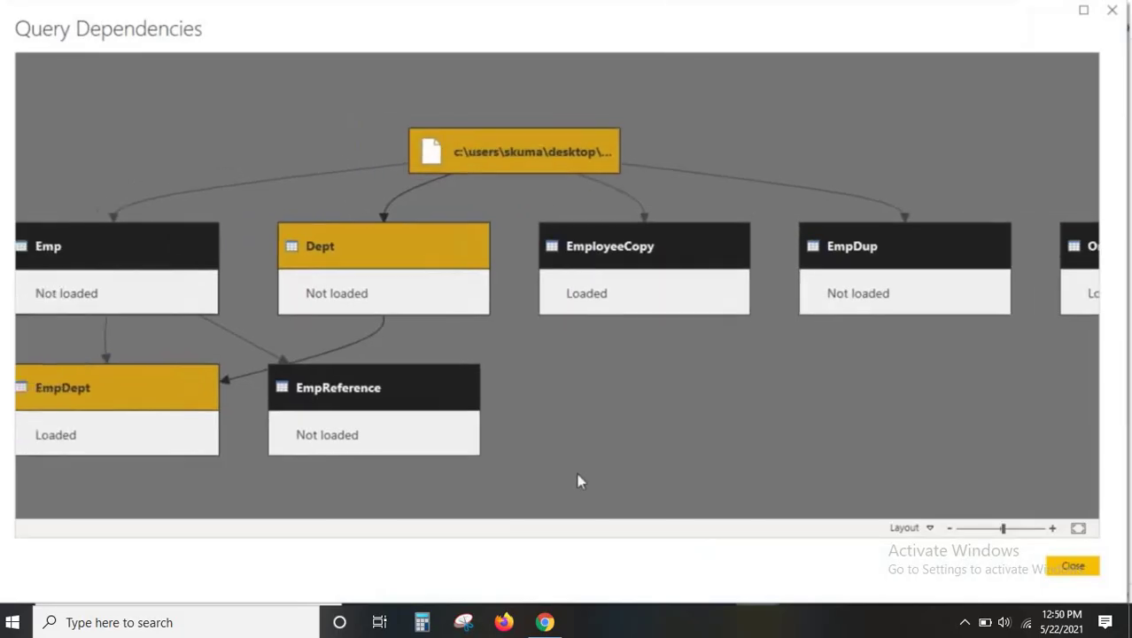
pyautogui.click(222, 286)
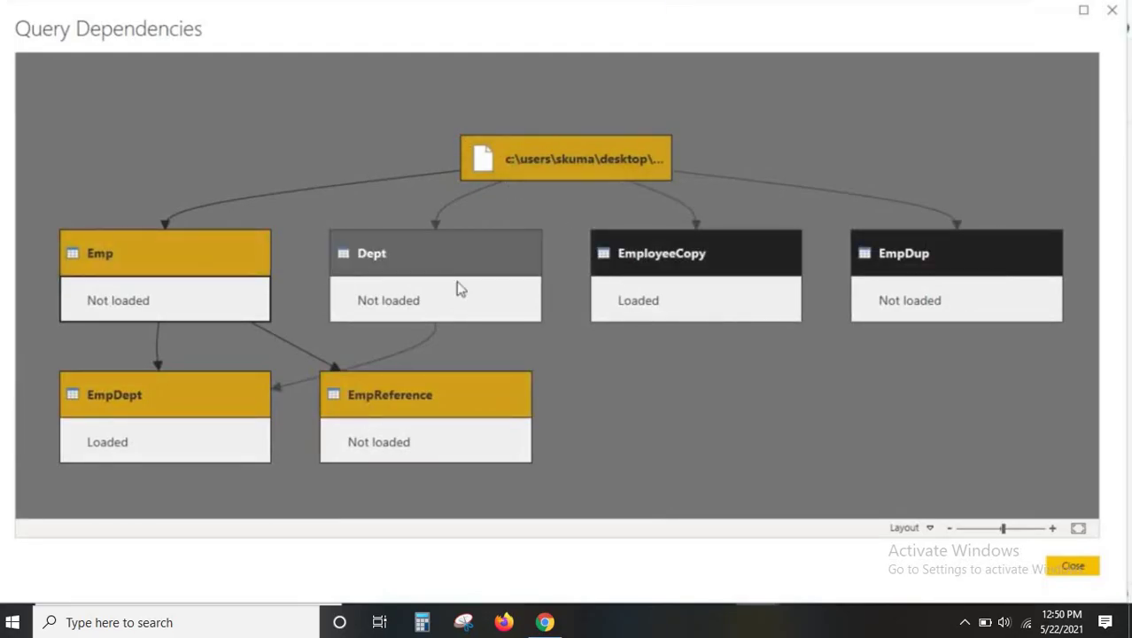
pyautogui.click(698, 268)
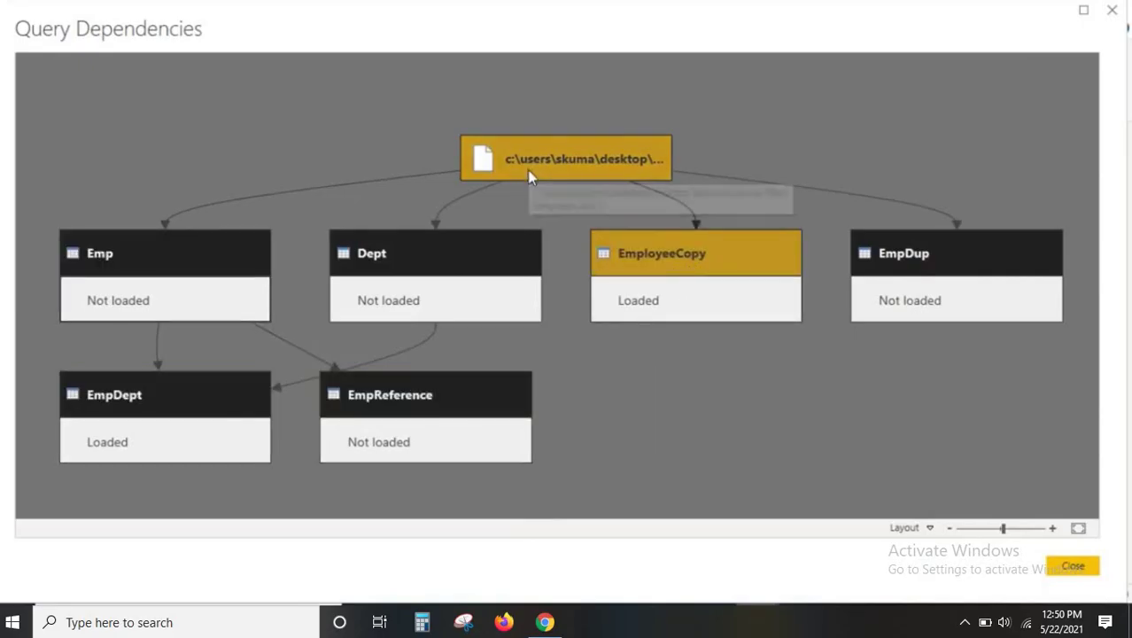
# Mark the source file, Emp, EmpReference and EmployeeCopy in red on the diagram to compare their dependency paths
pyautogui.moveTo(460, 136); pyautogui.dragTo(675, 183)
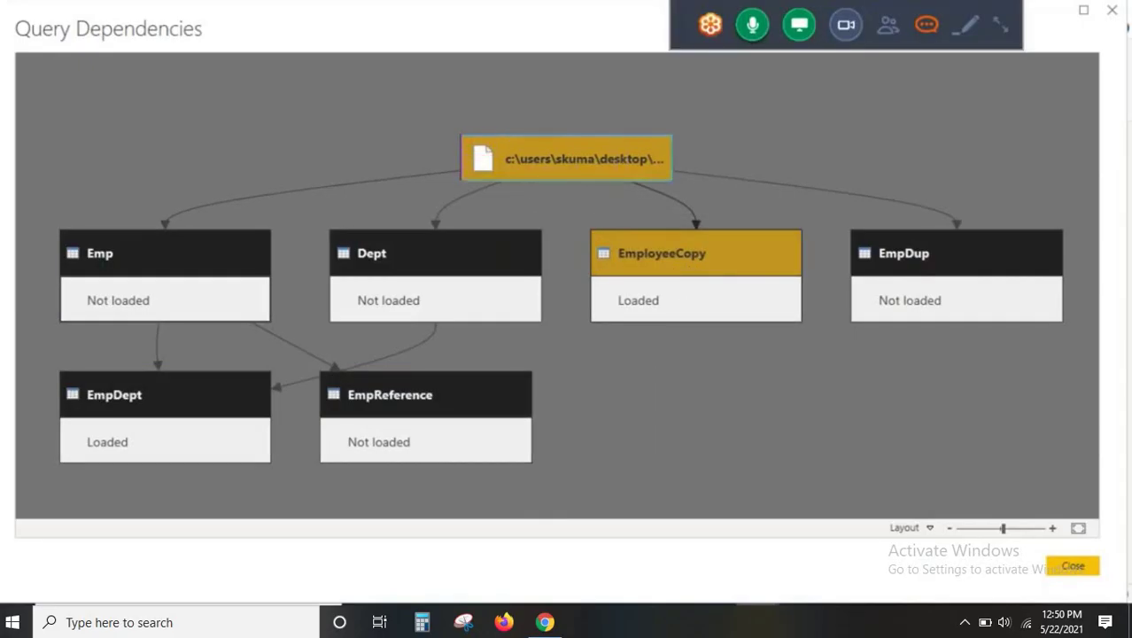
pyautogui.moveTo(60, 231); pyautogui.dragTo(262, 322)
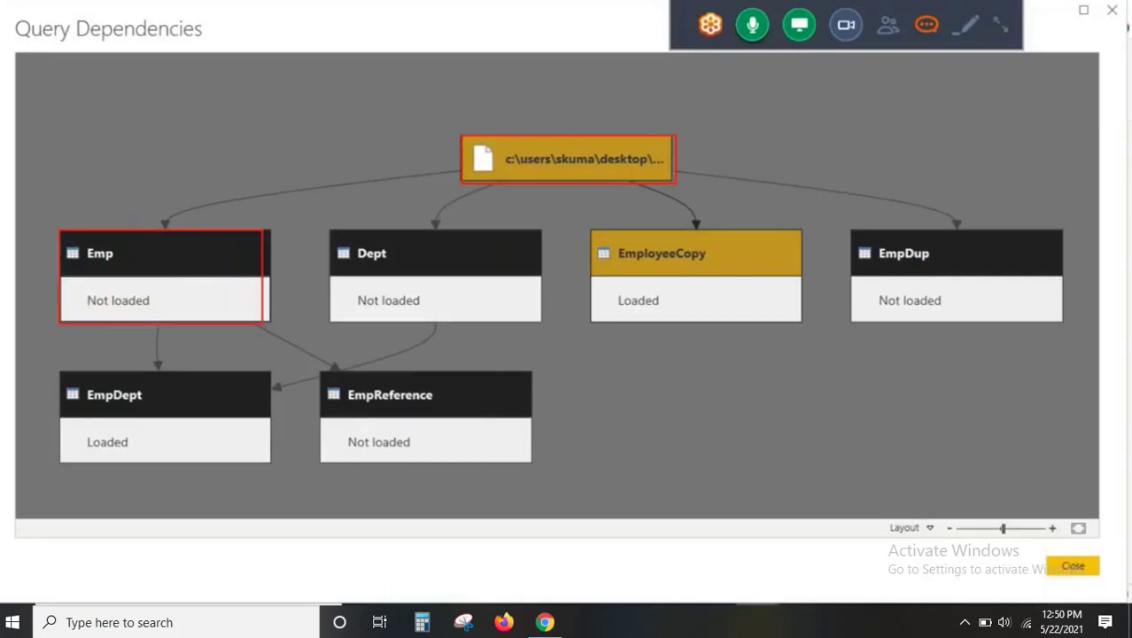
pyautogui.moveTo(83, 266); pyautogui.dragTo(140, 266)
pyautogui.moveTo(323, 373)
pyautogui.mouseDown()
pyautogui.moveTo(421, 442)
pyautogui.moveTo(530, 460)
pyautogui.mouseUp()
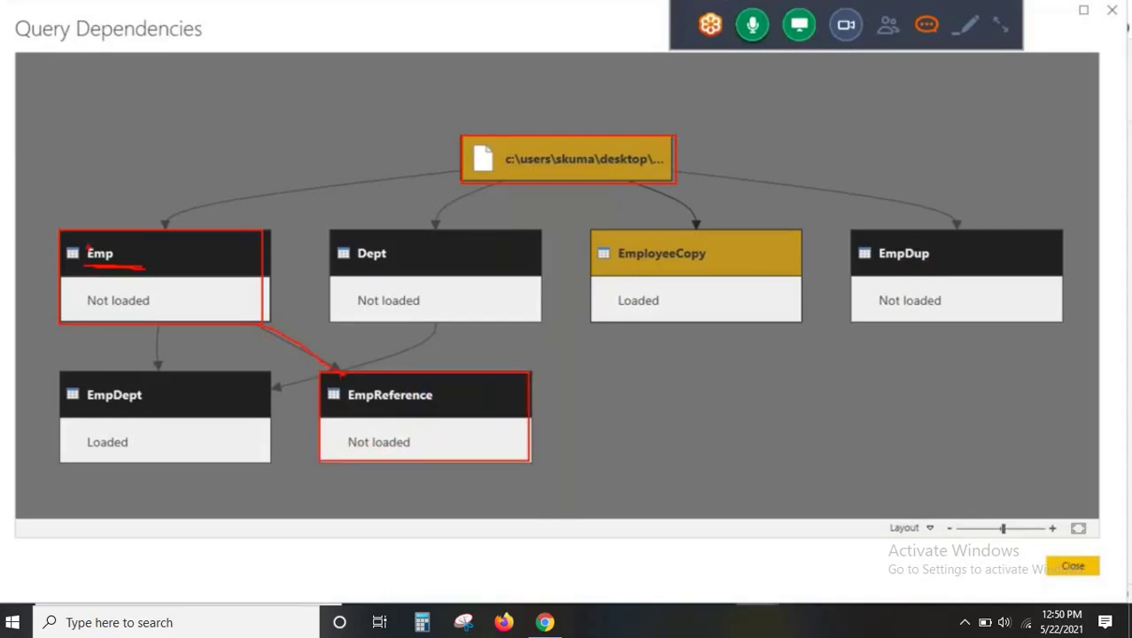
pyautogui.moveTo(68, 233); pyautogui.dragTo(270, 326)
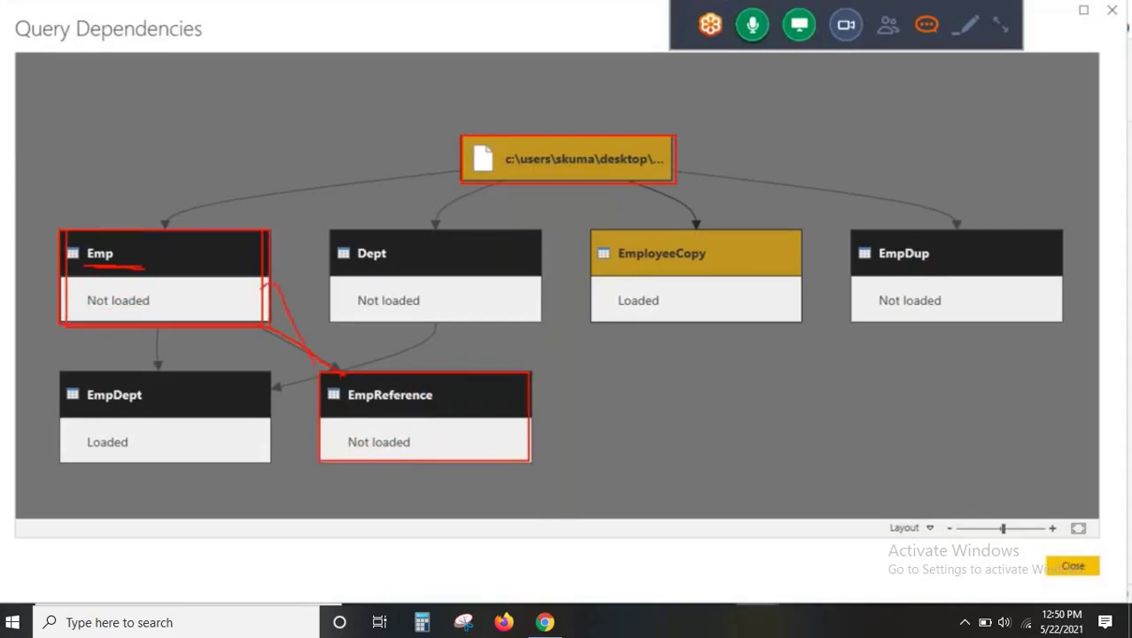
pyautogui.moveTo(319, 370)
pyautogui.mouseDown()
pyautogui.moveTo(501, 461)
pyautogui.moveTo(309, 370)
pyautogui.mouseUp()
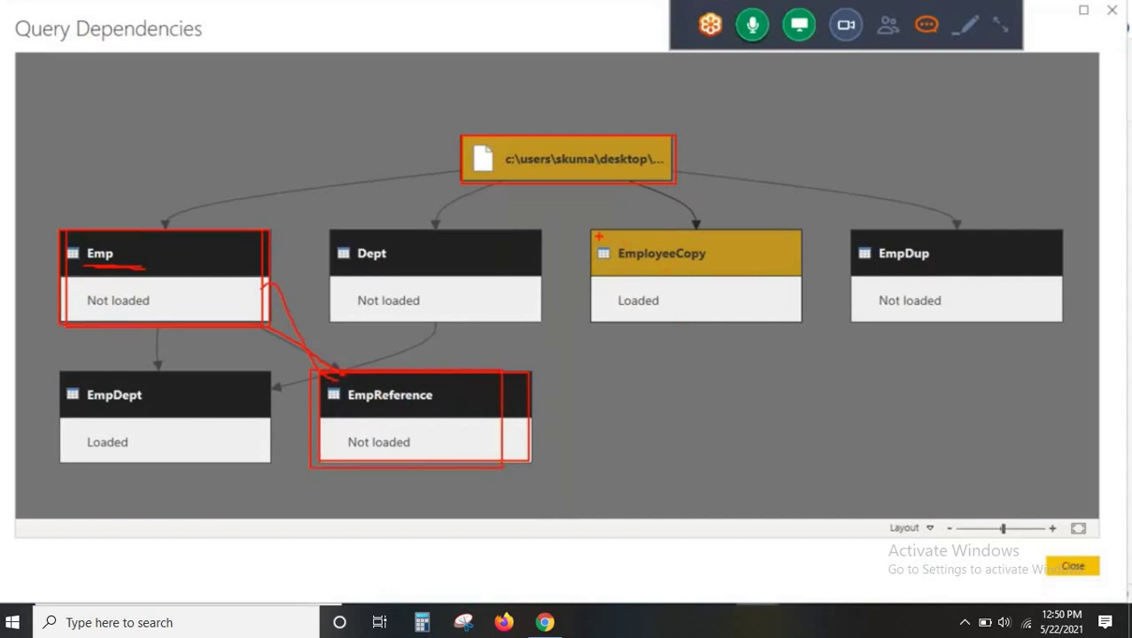
pyautogui.moveTo(599, 266)
pyautogui.mouseDown()
pyautogui.moveTo(775, 316)
pyautogui.moveTo(795, 277)
pyautogui.moveTo(596, 233)
pyautogui.mouseUp()
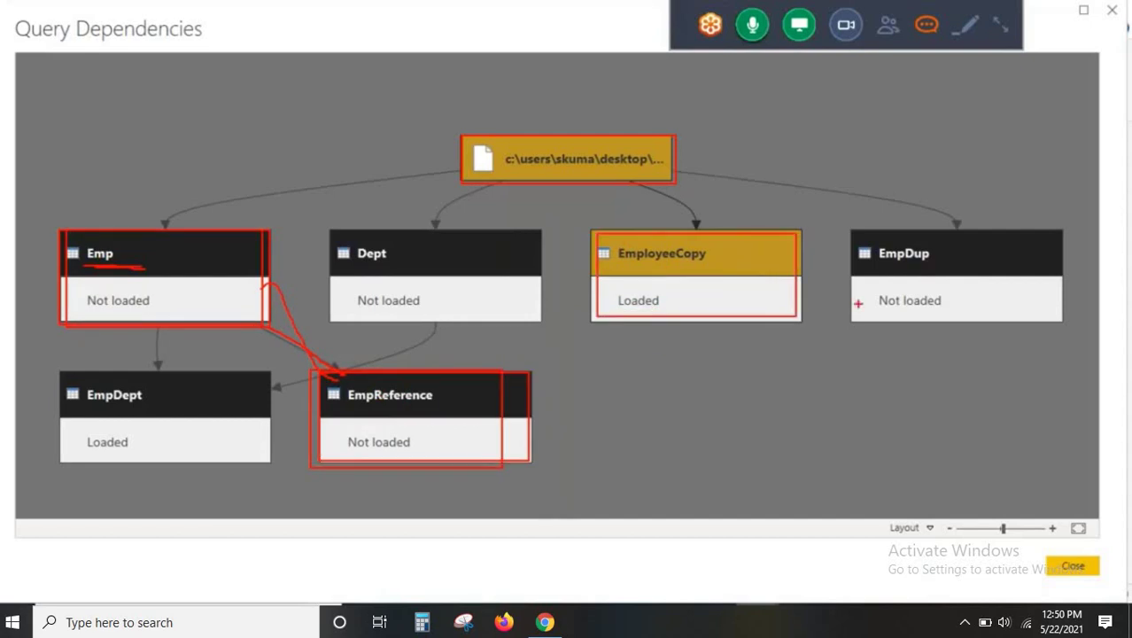
# Select EmpDup in the diagram, outline Emp in red and draw curves from Emp to EmpDup to discuss their relationship
pyautogui.click(914, 256)
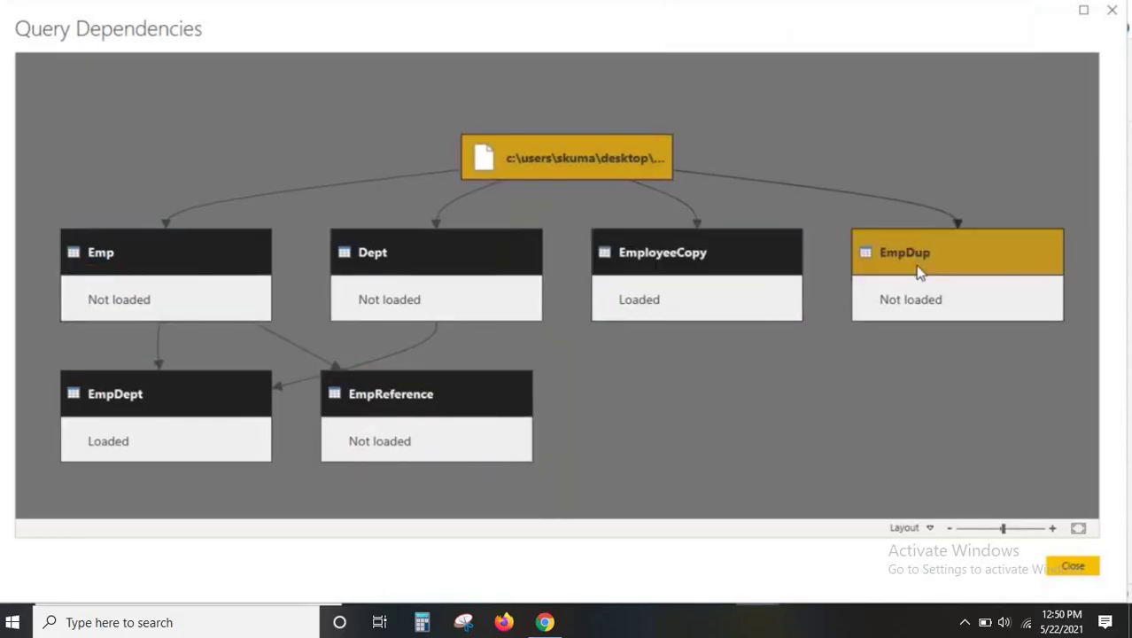
pyautogui.hotkey('ctrl', '2')
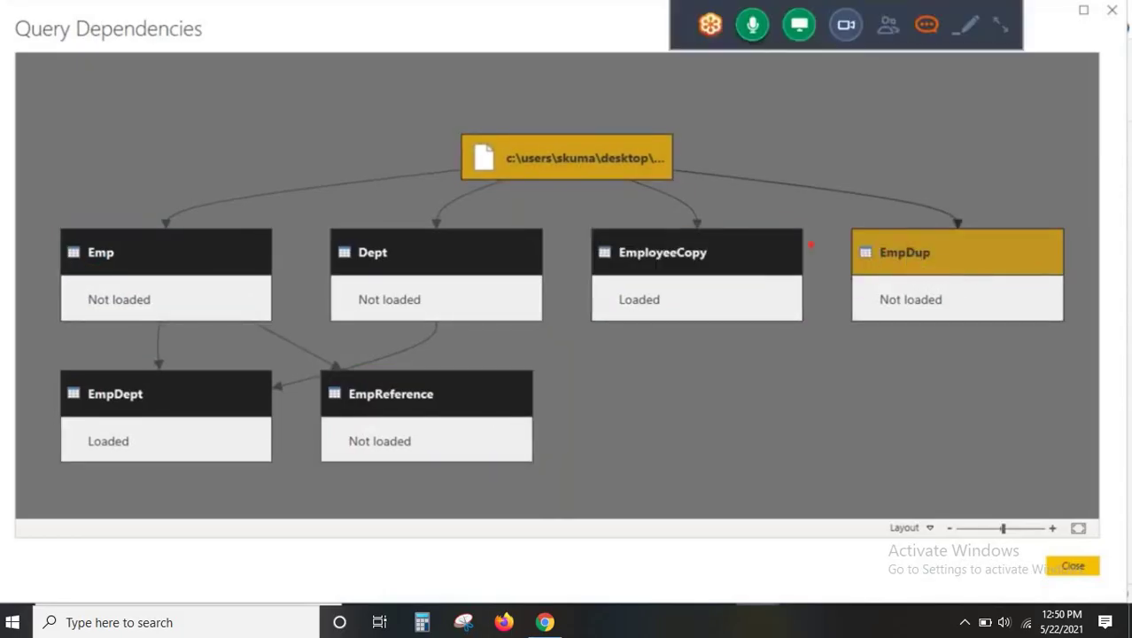
pyautogui.moveTo(67, 228)
pyautogui.mouseDown()
pyautogui.moveTo(292, 293)
pyautogui.moveTo(67, 228)
pyautogui.mouseUp()
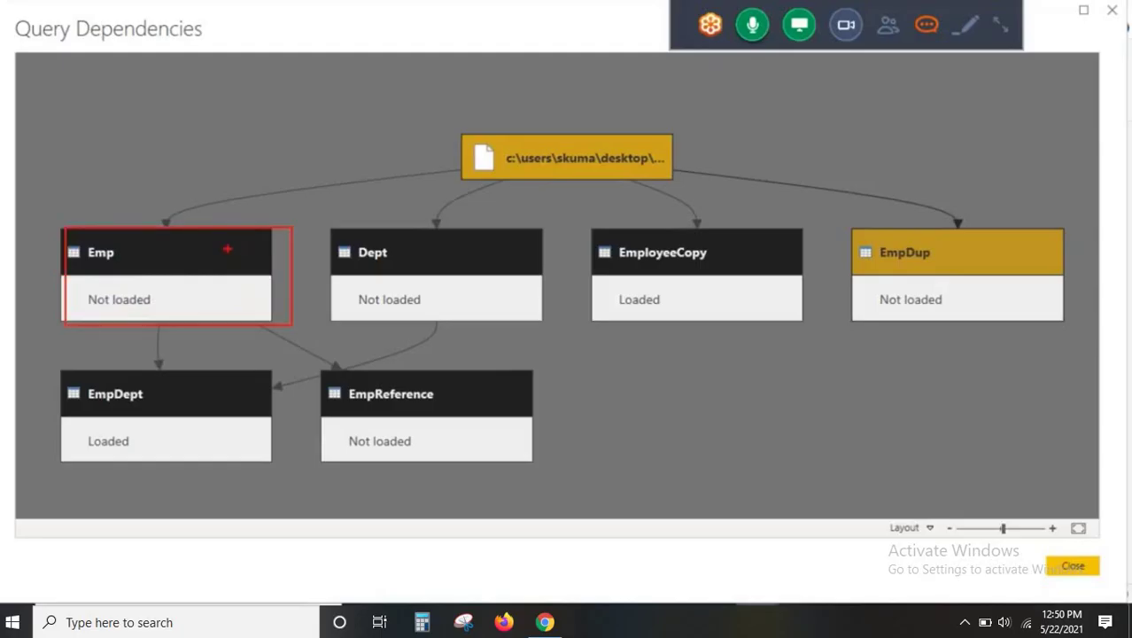
pyautogui.moveTo(227, 248)
pyautogui.mouseDown()
pyautogui.moveTo(738, 124)
pyautogui.moveTo(977, 227)
pyautogui.mouseUp()
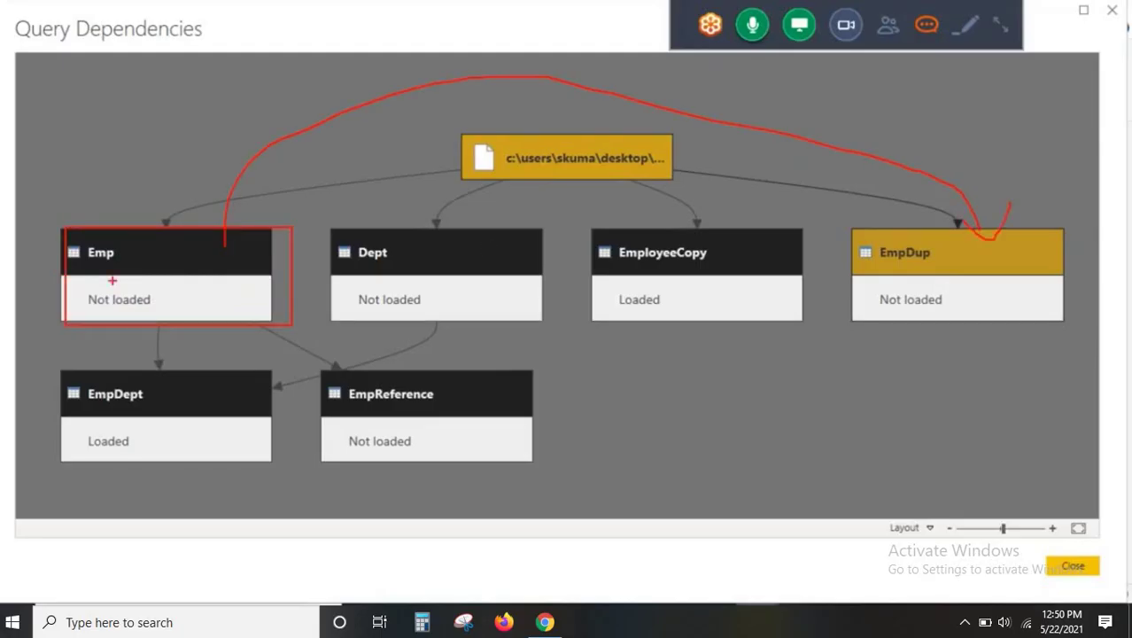
pyautogui.moveTo(71, 229); pyautogui.dragTo(262, 317)
pyautogui.moveTo(262, 317); pyautogui.dragTo(71, 231)
pyautogui.moveTo(292, 359); pyautogui.dragTo(886, 314)
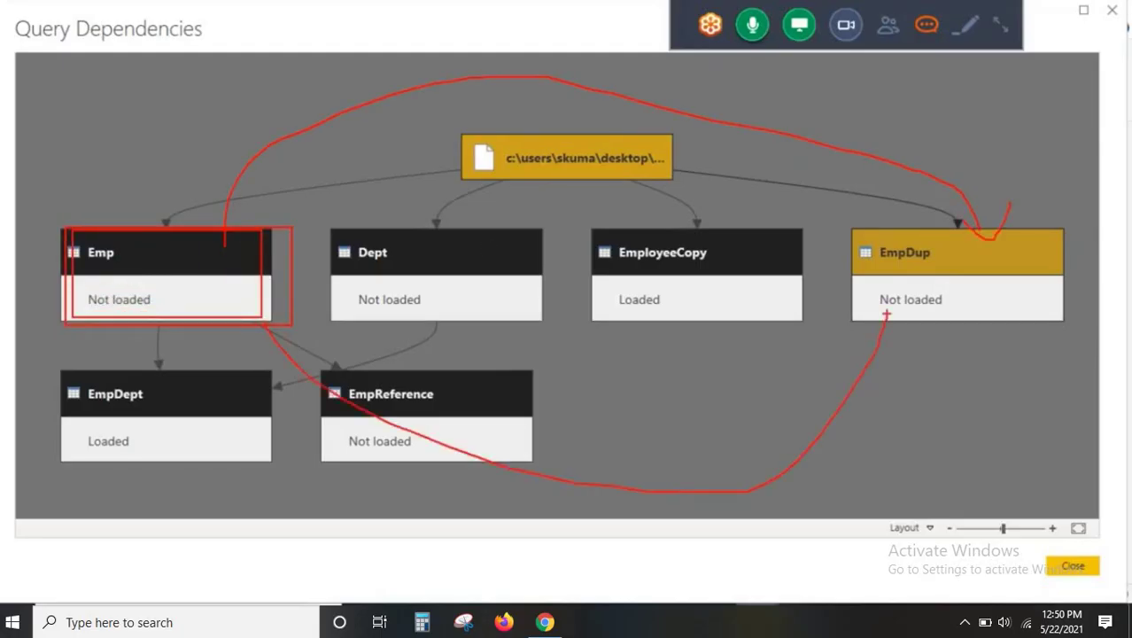
# Trace EmpDup back to the source file, marking that link and a comparison path from Emp in red, and clear the drawings
pyautogui.click(131, 252)
pyautogui.click(912, 257)
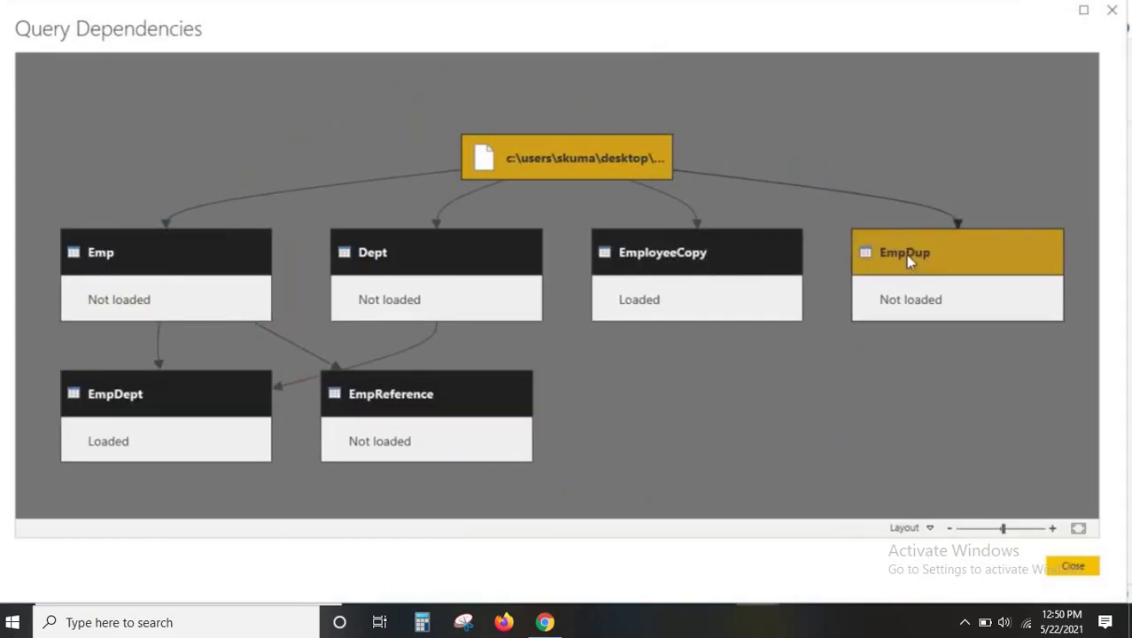
pyautogui.hotkey('ctrl', '2')
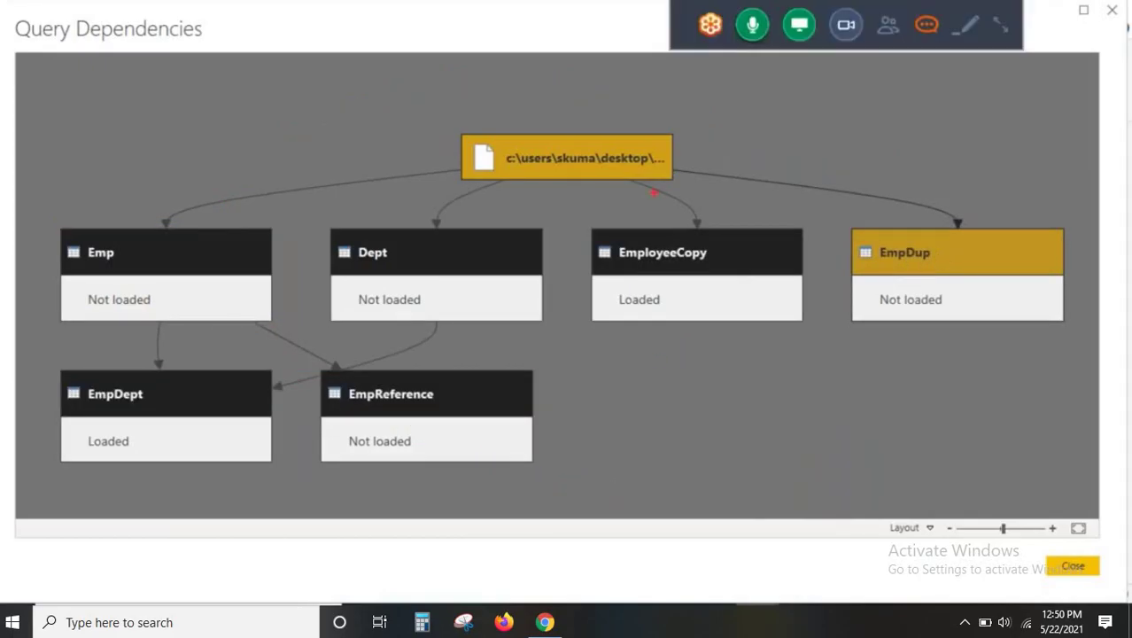
pyautogui.moveTo(529, 142); pyautogui.dragTo(696, 179)
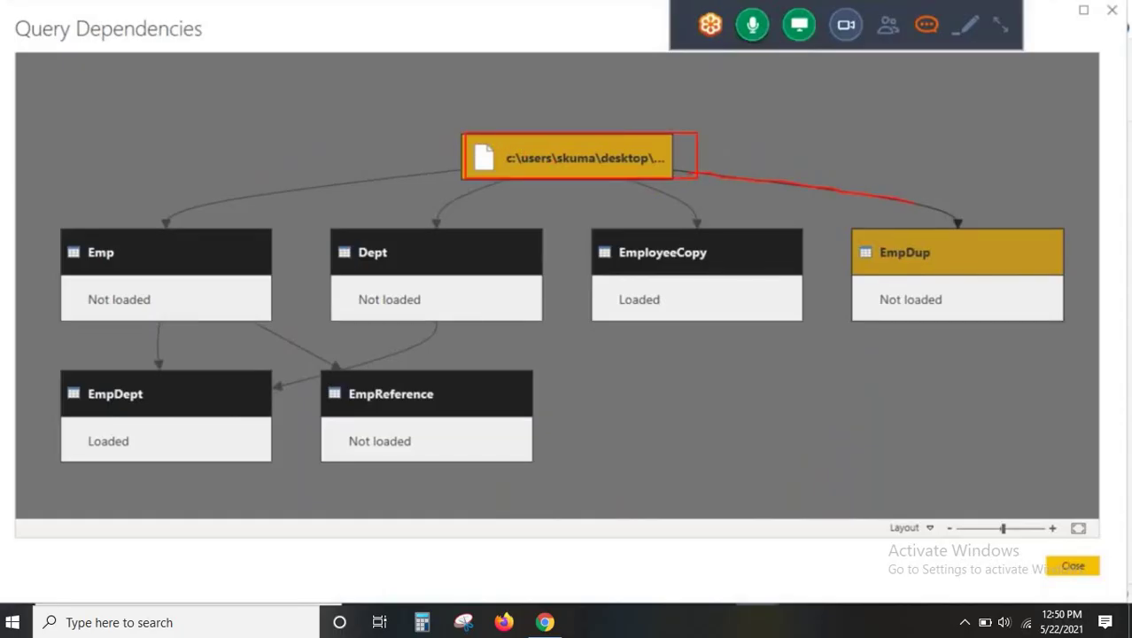
pyautogui.moveTo(78, 226)
pyautogui.mouseDown()
pyautogui.moveTo(272, 314)
pyautogui.moveTo(911, 305)
pyautogui.mouseUp()
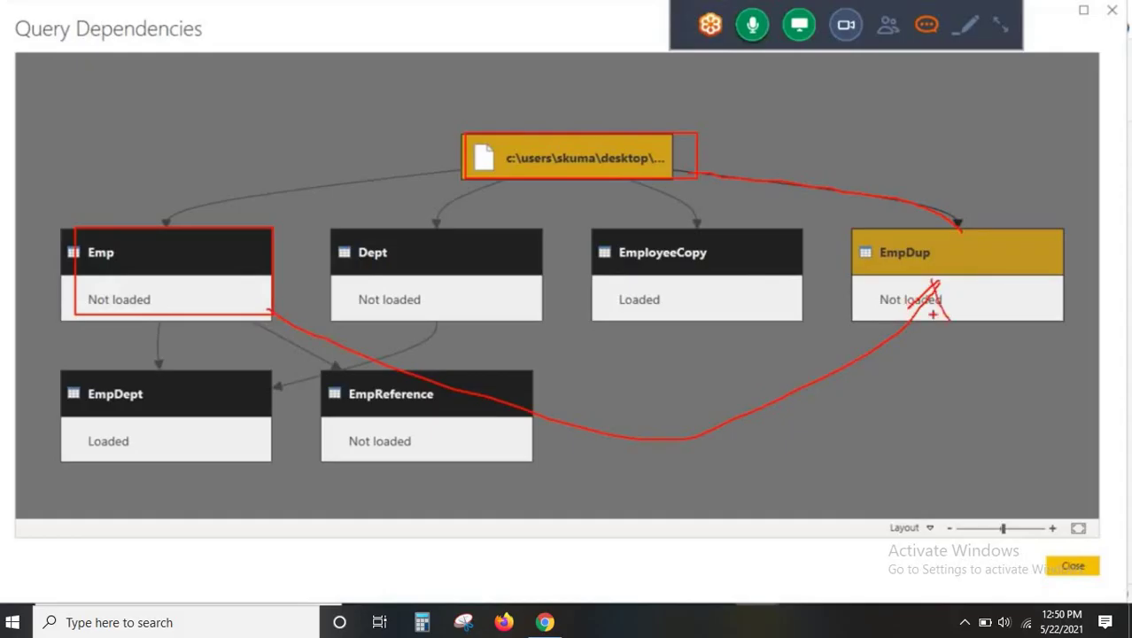
pyautogui.press('Escape')
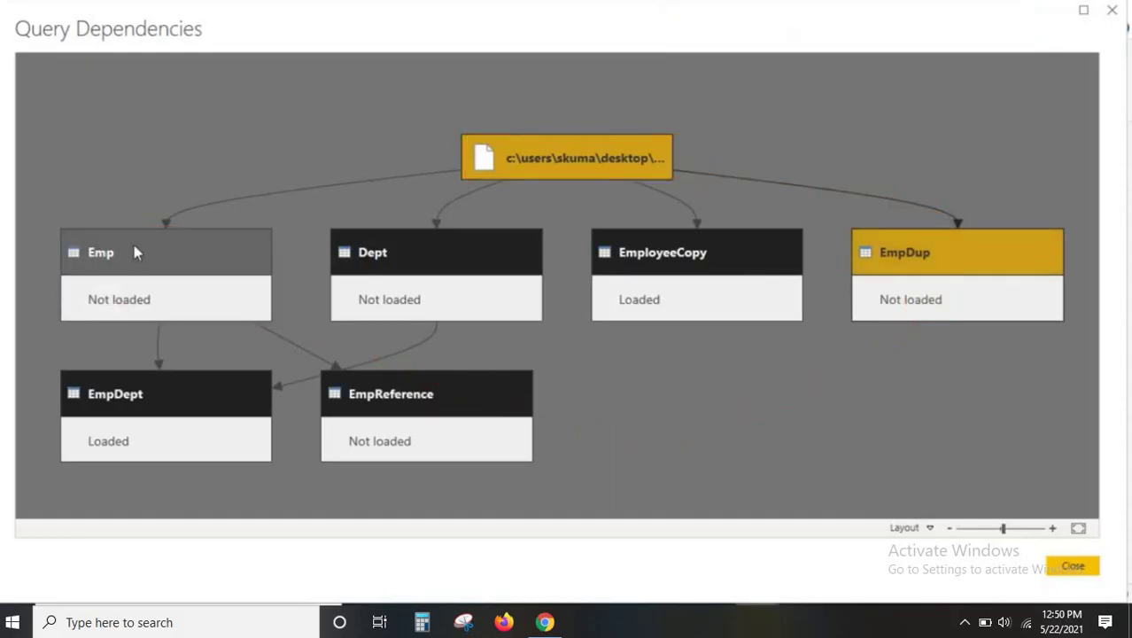
# Trace the dependencies of Emp and EmpReference in the diagram and close it
pyautogui.click(133, 250)
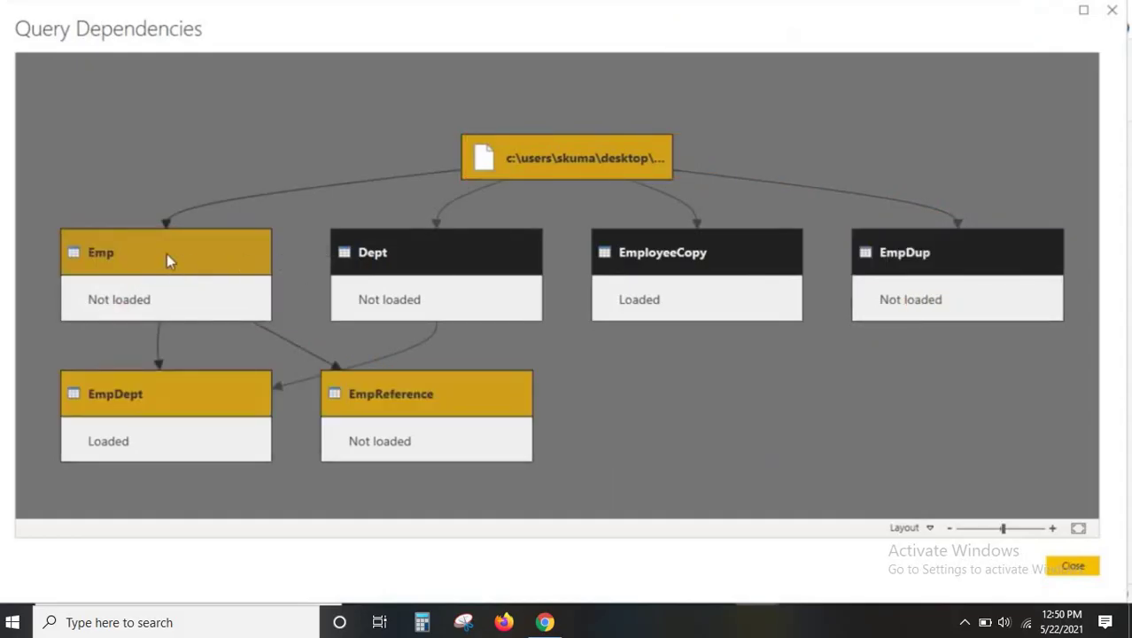
pyautogui.click(430, 391)
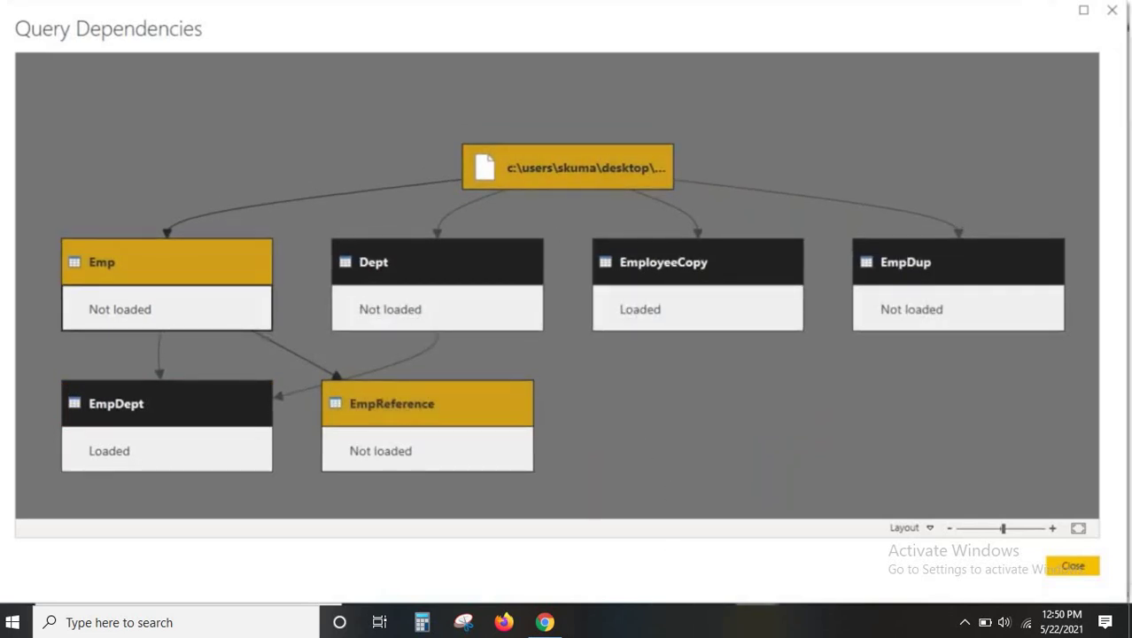
pyautogui.click(1092, 562)
# Switch to Notepad to review the notes on duplicate and reference tables, and return to Power Query Editor
pyautogui.hotkey('alt', 'Tab')
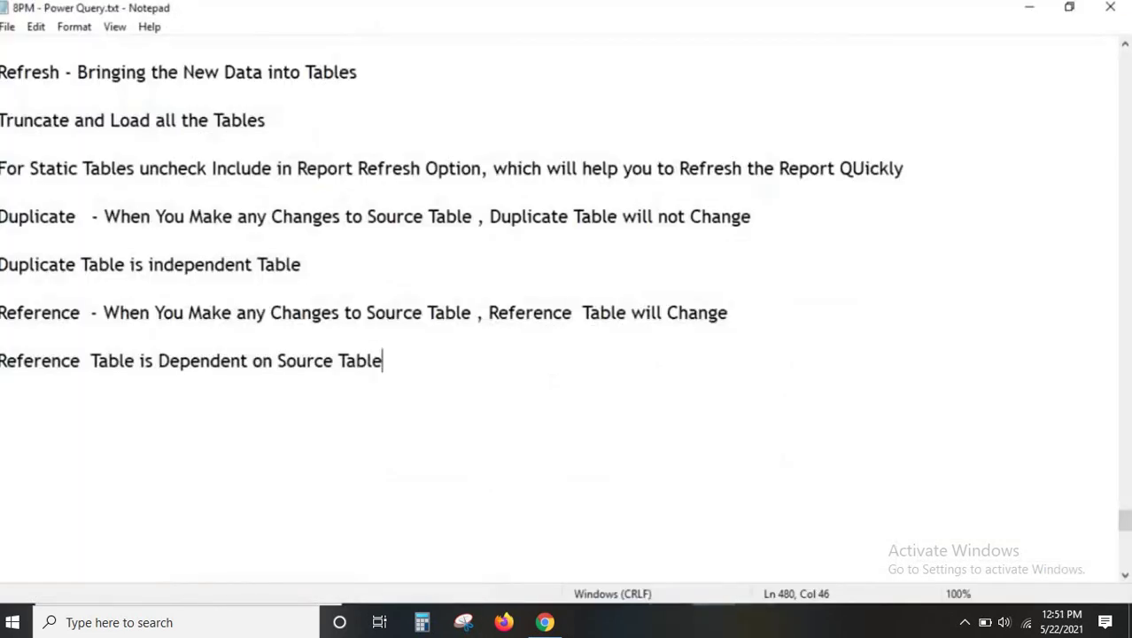
pyautogui.click(872, 541)
pyautogui.click(757, 622)
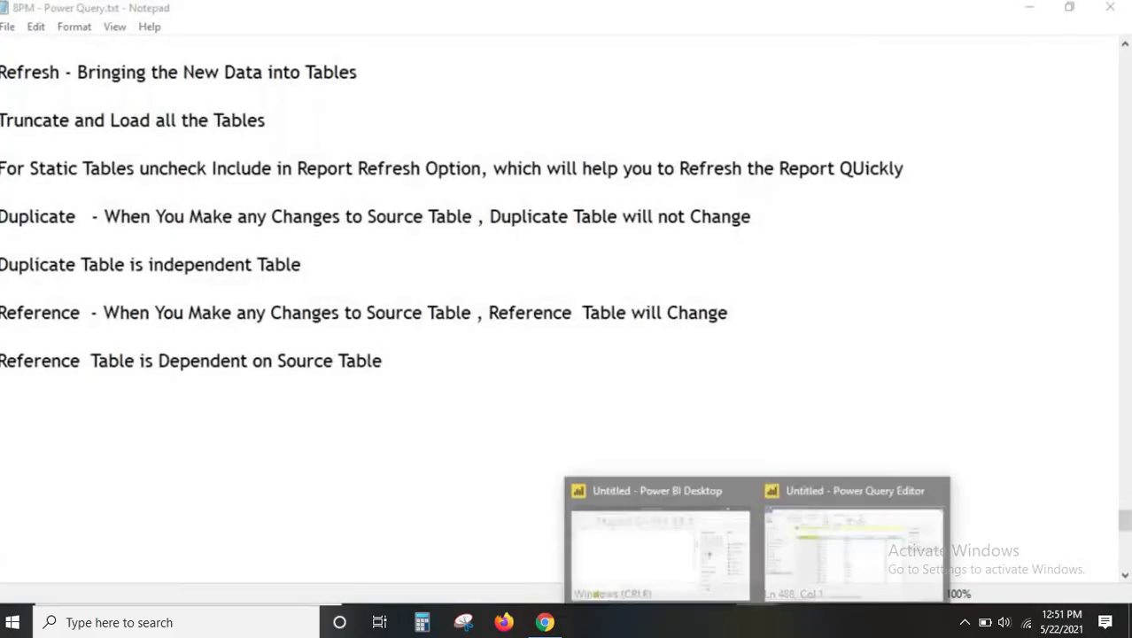
pyautogui.click(810, 542)
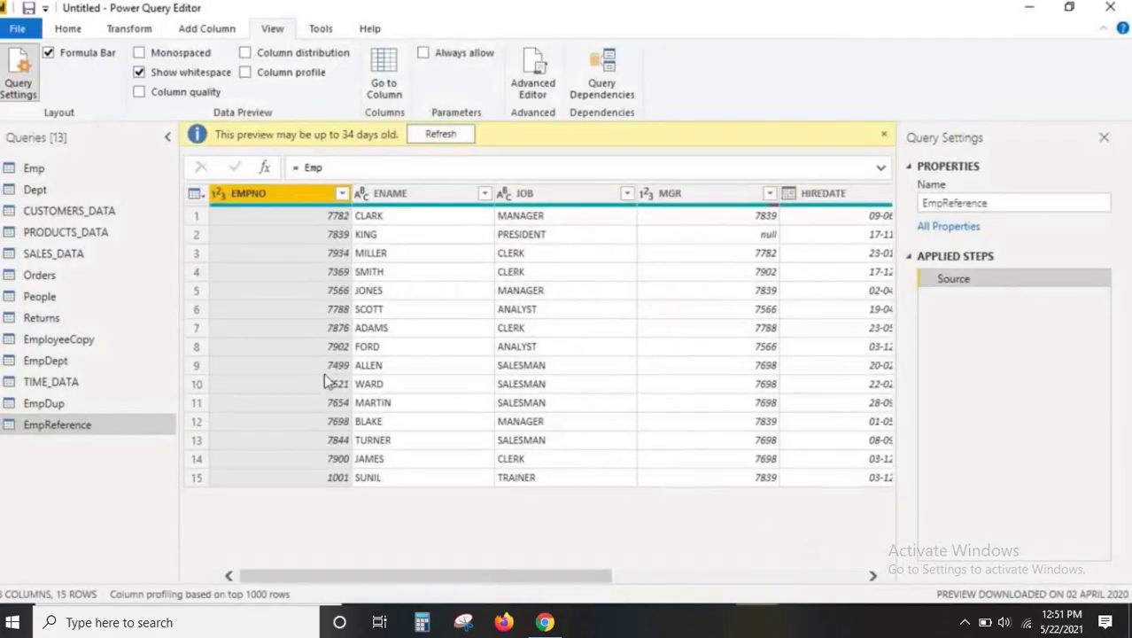
# Select the Emp query's DEPTNO column and mark it in red together with the Emp, EmpDup and EmpReference queries
pyautogui.click(35, 169)
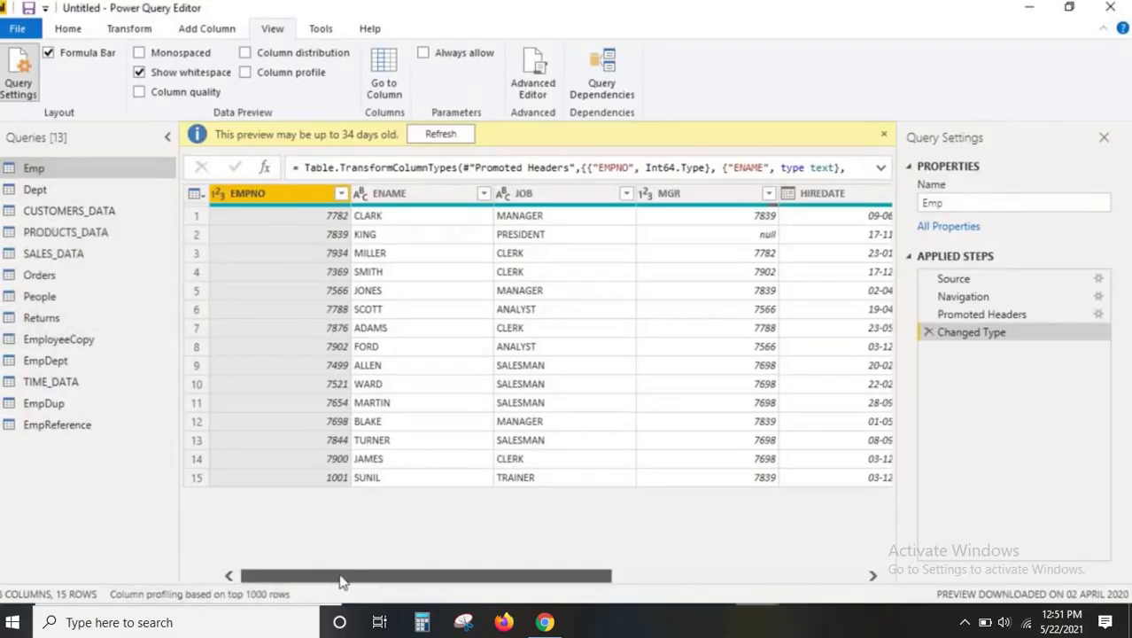
pyautogui.moveTo(341, 580); pyautogui.dragTo(611, 580)
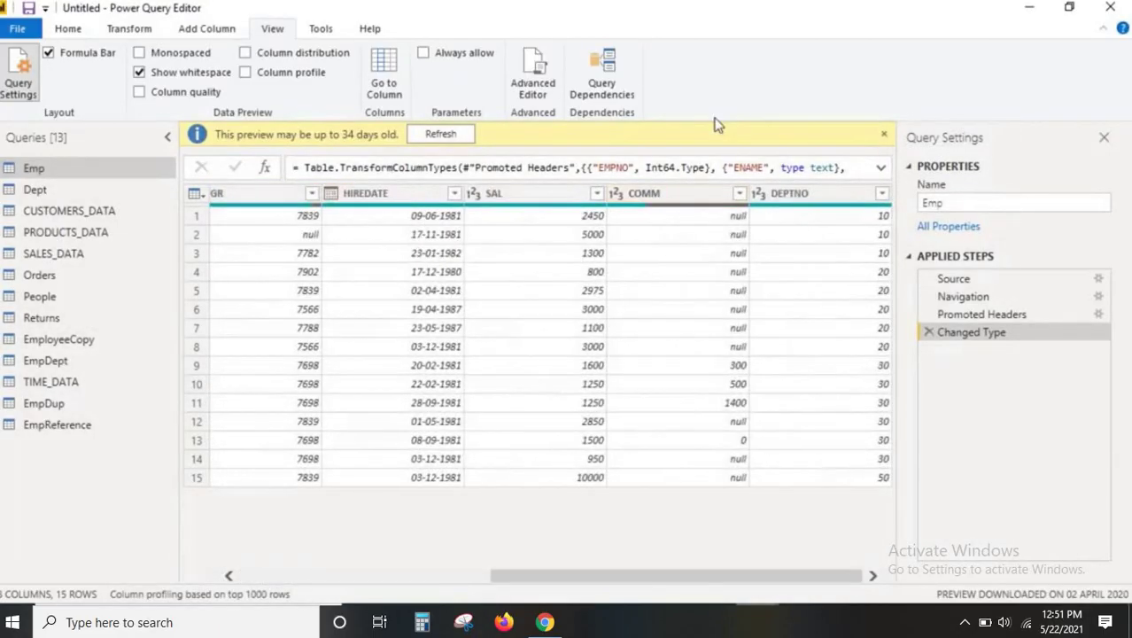
pyautogui.click(789, 198)
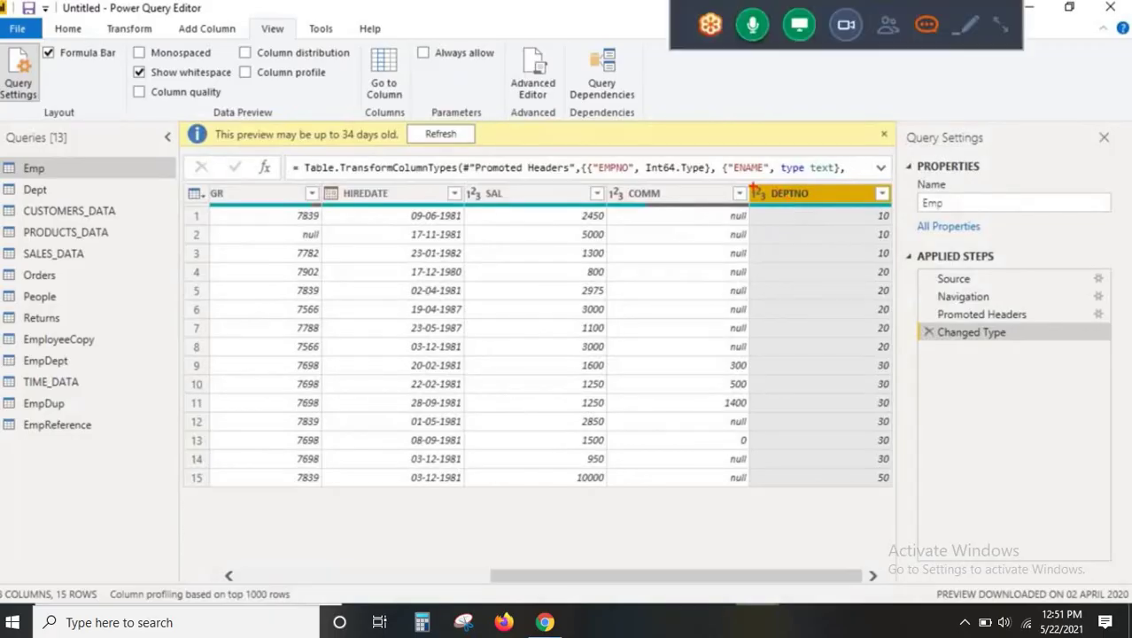
pyautogui.moveTo(750, 186)
pyautogui.mouseDown()
pyautogui.moveTo(863, 372)
pyautogui.moveTo(891, 481)
pyautogui.mouseUp()
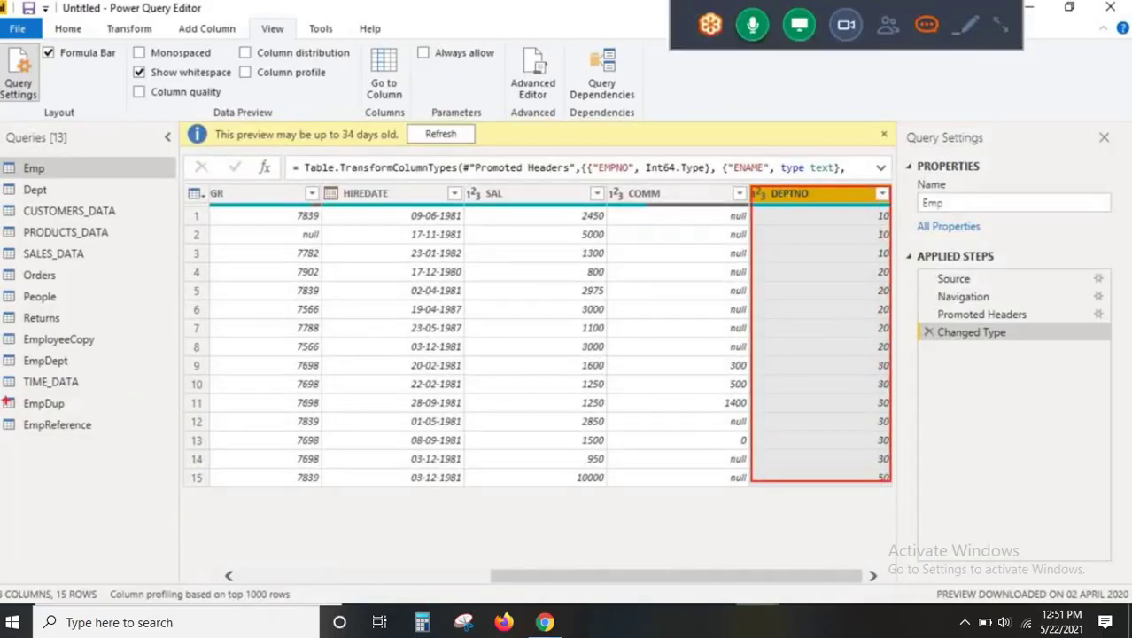
pyautogui.moveTo(4, 396); pyautogui.dragTo(92, 414)
pyautogui.moveTo(155, 367); pyautogui.dragTo(92, 406)
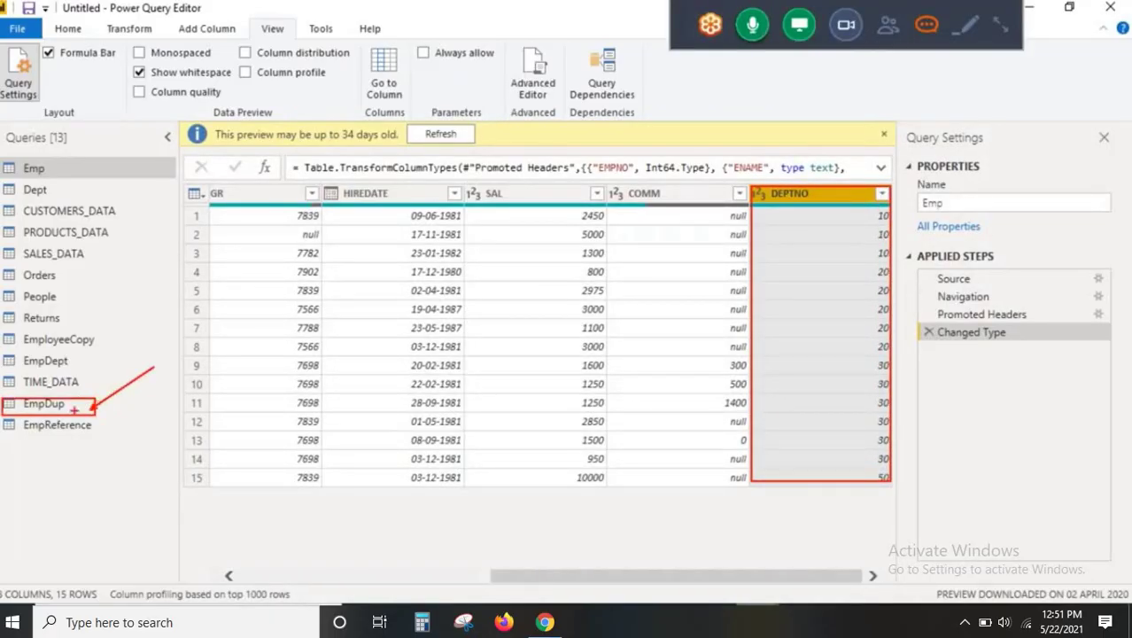
pyautogui.moveTo(2, 161); pyautogui.dragTo(84, 174)
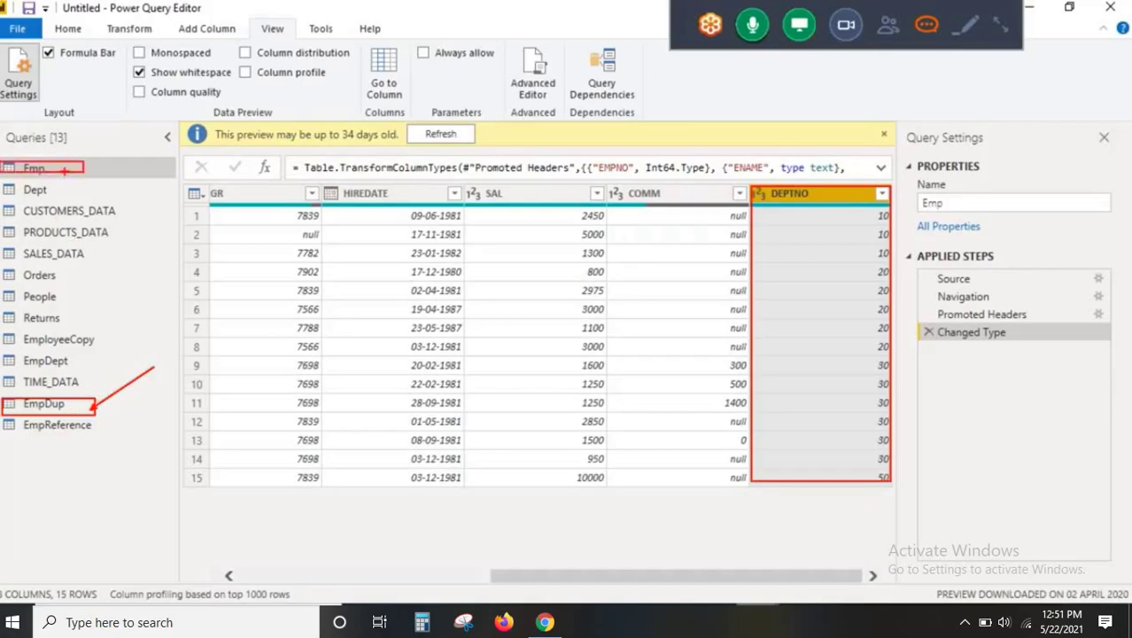
pyautogui.moveTo(32, 409); pyautogui.dragTo(80, 410)
pyautogui.moveTo(3, 418)
pyautogui.mouseDown()
pyautogui.moveTo(103, 434)
pyautogui.moveTo(87, 437)
pyautogui.mouseUp()
# Display the EmpDup query and mark its applied steps in red, pointing out Changed Type
pyautogui.click(49, 402)
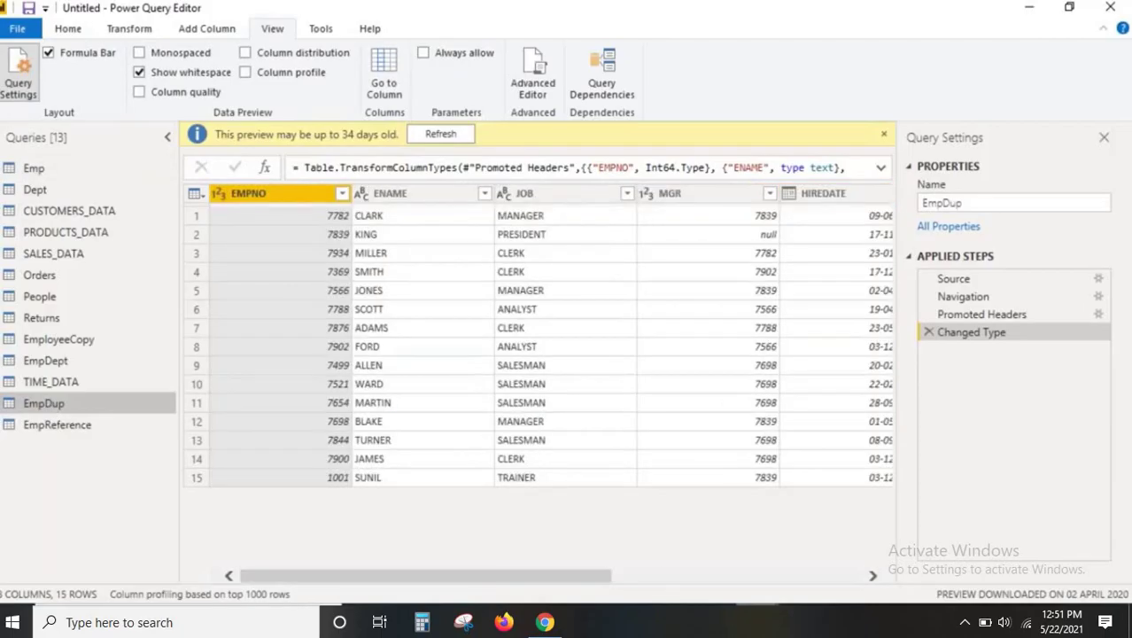
pyautogui.click(965, 25)
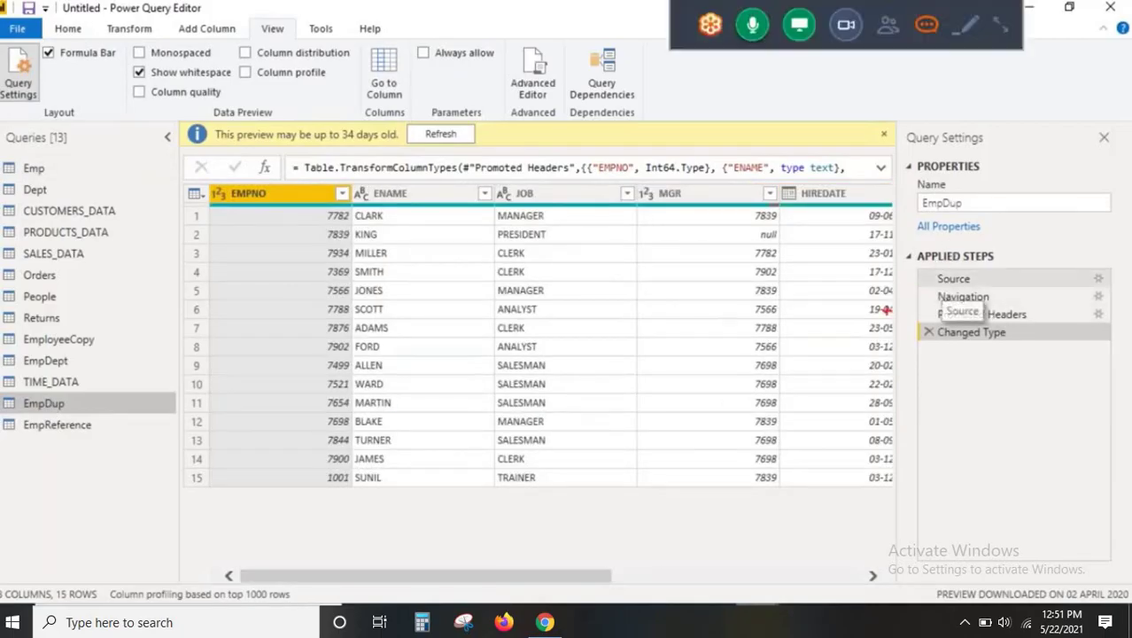
pyautogui.moveTo(905, 274); pyautogui.dragTo(1114, 353)
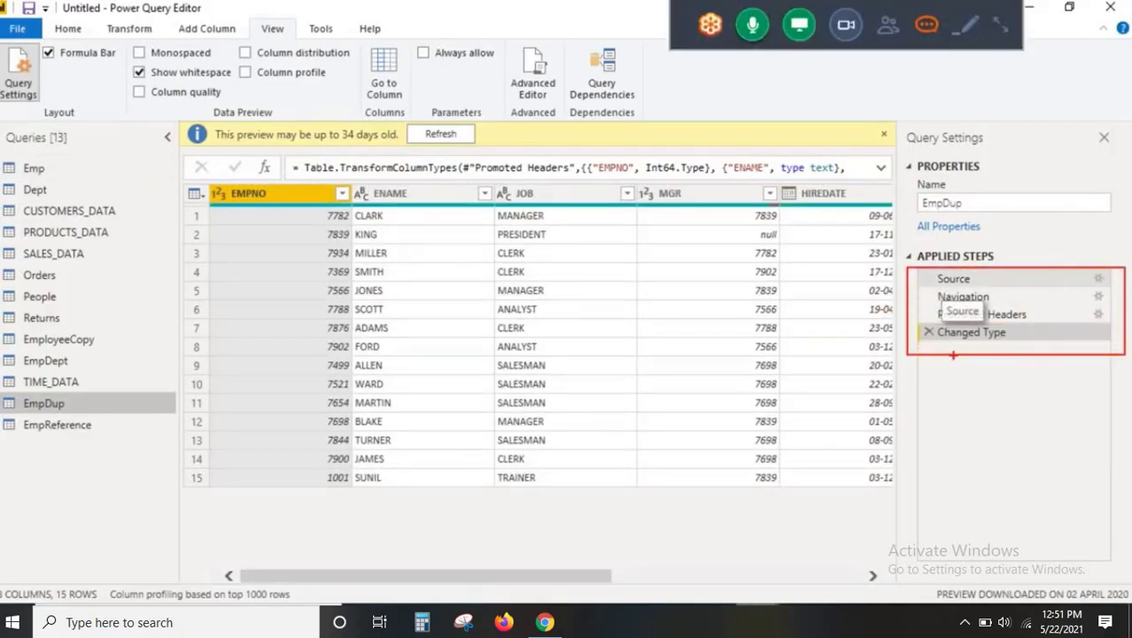
pyautogui.moveTo(965, 350); pyautogui.dragTo(946, 406)
pyautogui.moveTo(945, 352); pyautogui.dragTo(1010, 337)
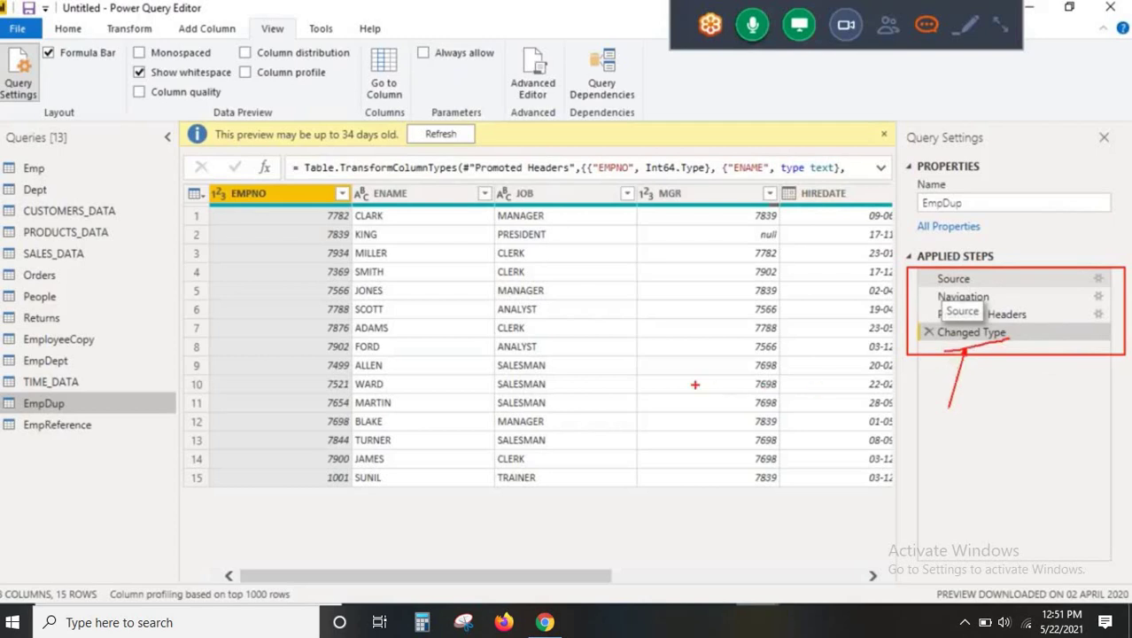
# Display the EmpReference query and mark its Source step, its Emp formula and the link from the Emp query in red
pyautogui.click(55, 425)
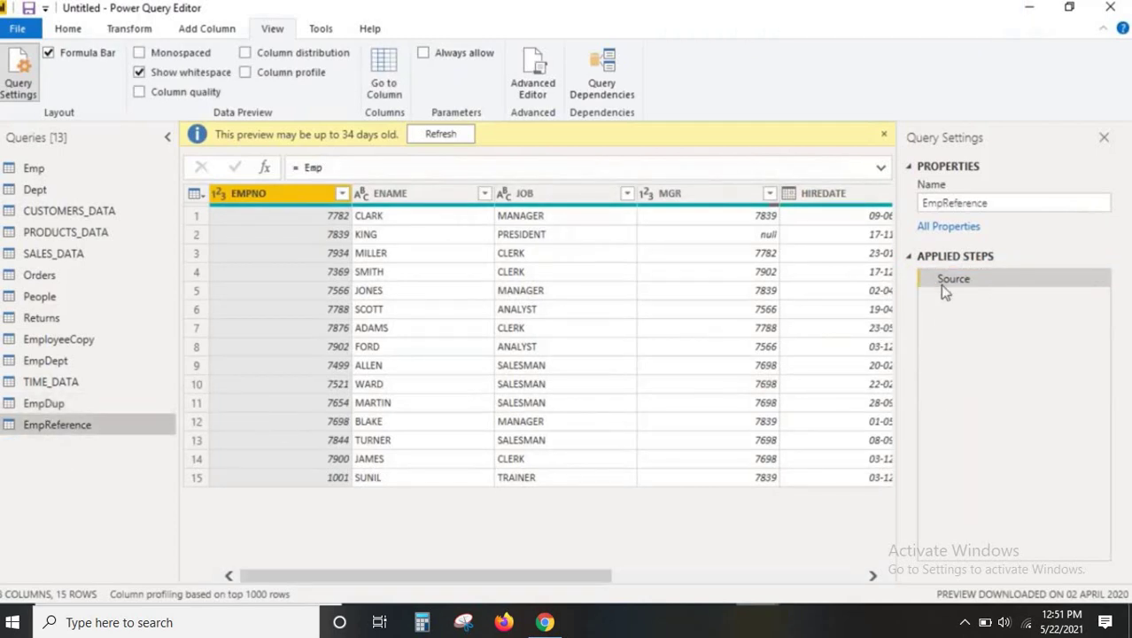
pyautogui.hotkey('ctrl', '2')
pyautogui.moveTo(917, 271); pyautogui.dragTo(1043, 303)
pyautogui.moveTo(287, 151); pyautogui.dragTo(347, 185)
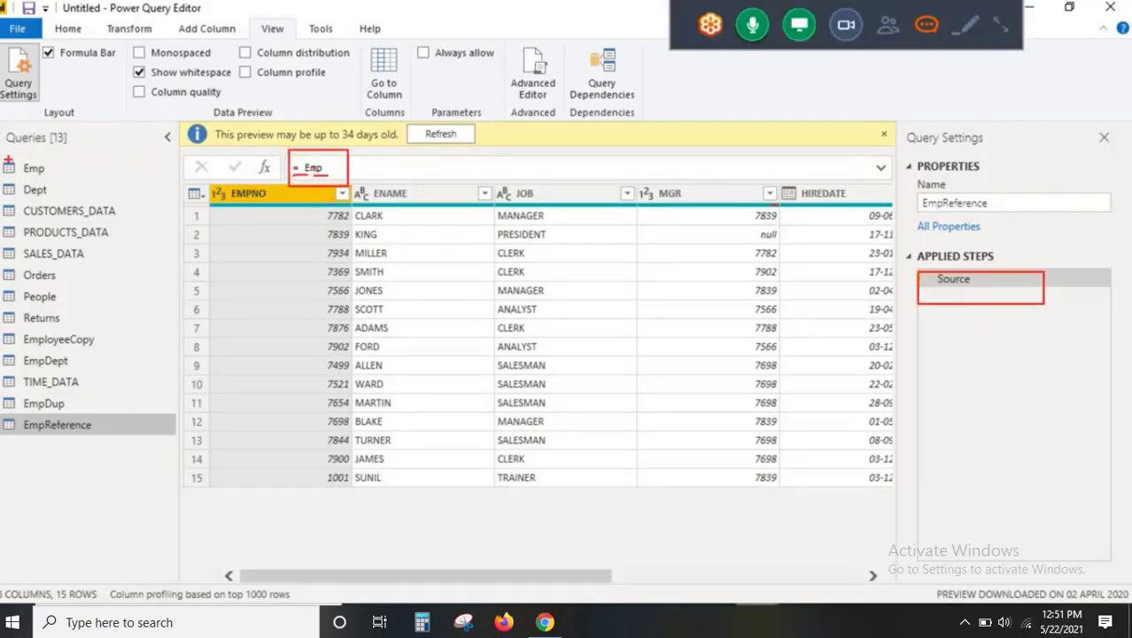
pyautogui.moveTo(1, 159); pyautogui.dragTo(57, 178)
pyautogui.moveTo(59, 165)
pyautogui.mouseDown()
pyautogui.moveTo(81, 393)
pyautogui.moveTo(69, 407)
pyautogui.moveTo(117, 421)
pyautogui.mouseUp()
pyautogui.moveTo(39, 475); pyautogui.dragTo(47, 434)
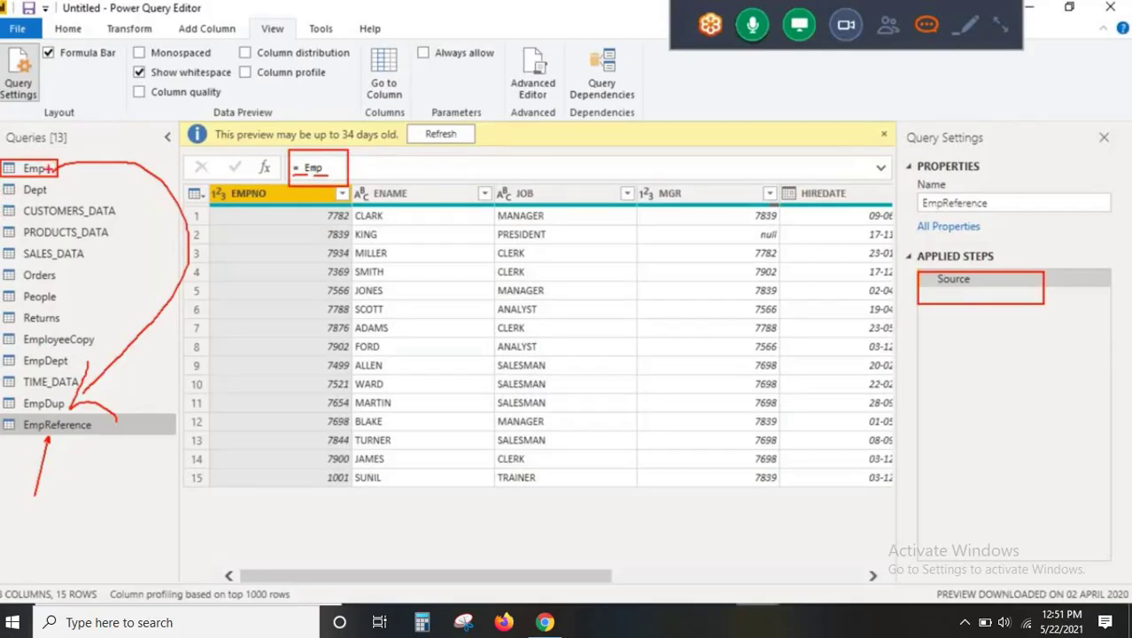
# Select the Emp query, draw red arrows from it to EmpReference to illustrate the dependency, and clear the drawings
pyautogui.click(35, 189)
pyautogui.click(33, 168)
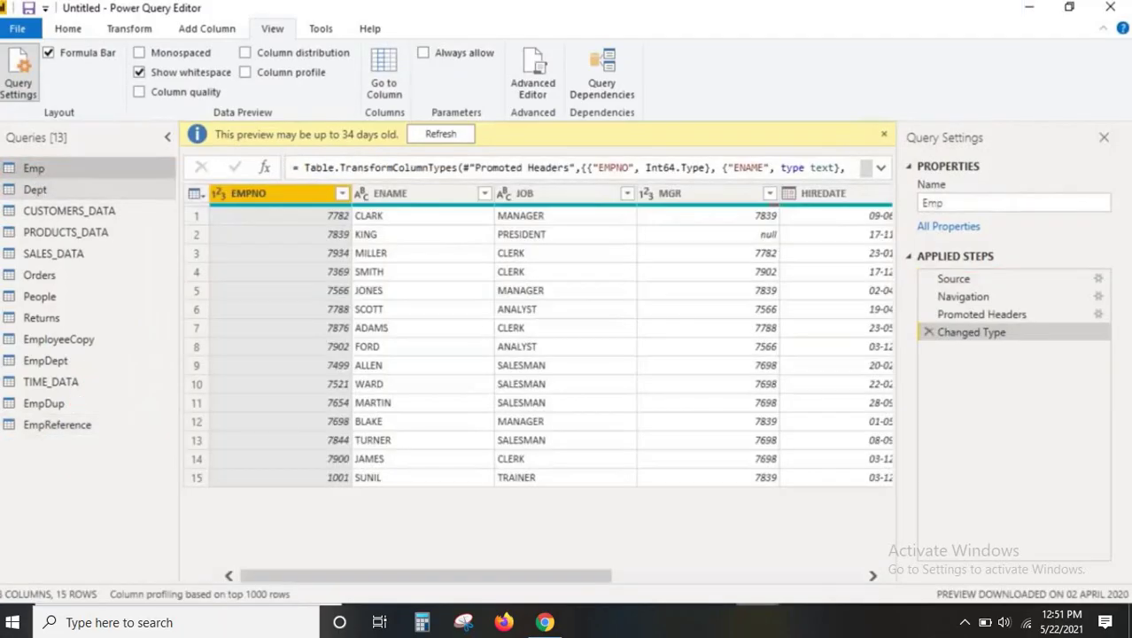
pyautogui.hotkey('ctrl', '2')
pyautogui.moveTo(2, 160)
pyautogui.mouseDown()
pyautogui.moveTo(52, 176)
pyautogui.moveTo(122, 173)
pyautogui.moveTo(106, 412)
pyautogui.mouseUp()
pyautogui.moveTo(1, 416)
pyautogui.mouseDown()
pyautogui.moveTo(118, 432)
pyautogui.moveTo(70, 505)
pyautogui.mouseUp()
pyautogui.moveTo(66, 453); pyautogui.dragTo(56, 468)
pyautogui.moveTo(78, 425); pyautogui.dragTo(107, 469)
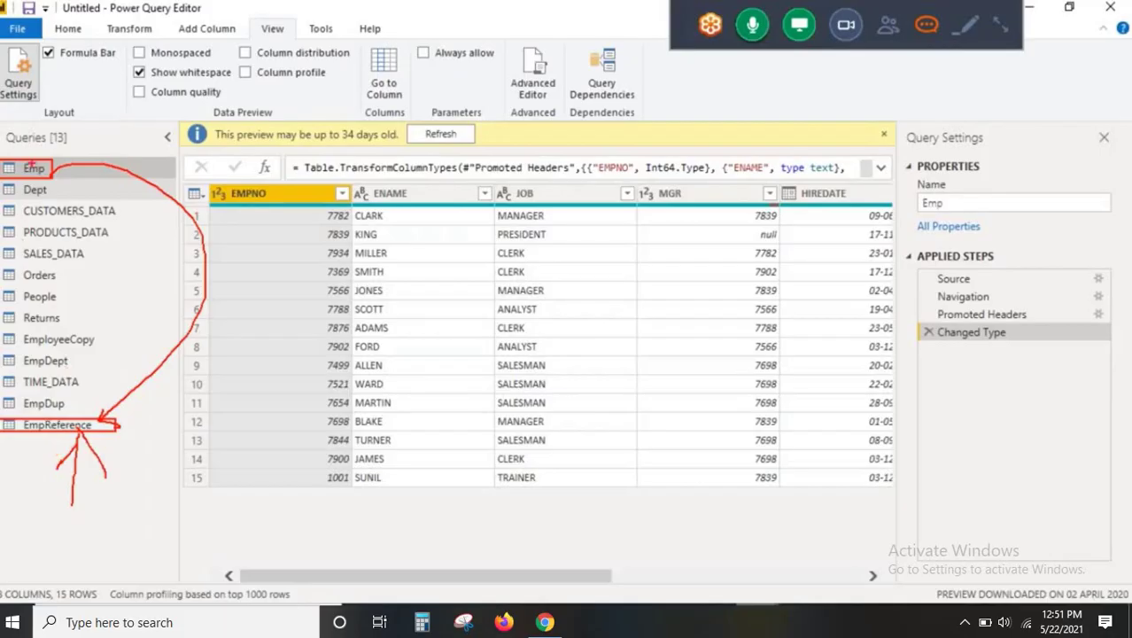
pyautogui.moveTo(97, 137)
pyautogui.mouseDown()
pyautogui.moveTo(51, 165)
pyautogui.moveTo(156, 241)
pyautogui.moveTo(89, 430)
pyautogui.mouseUp()
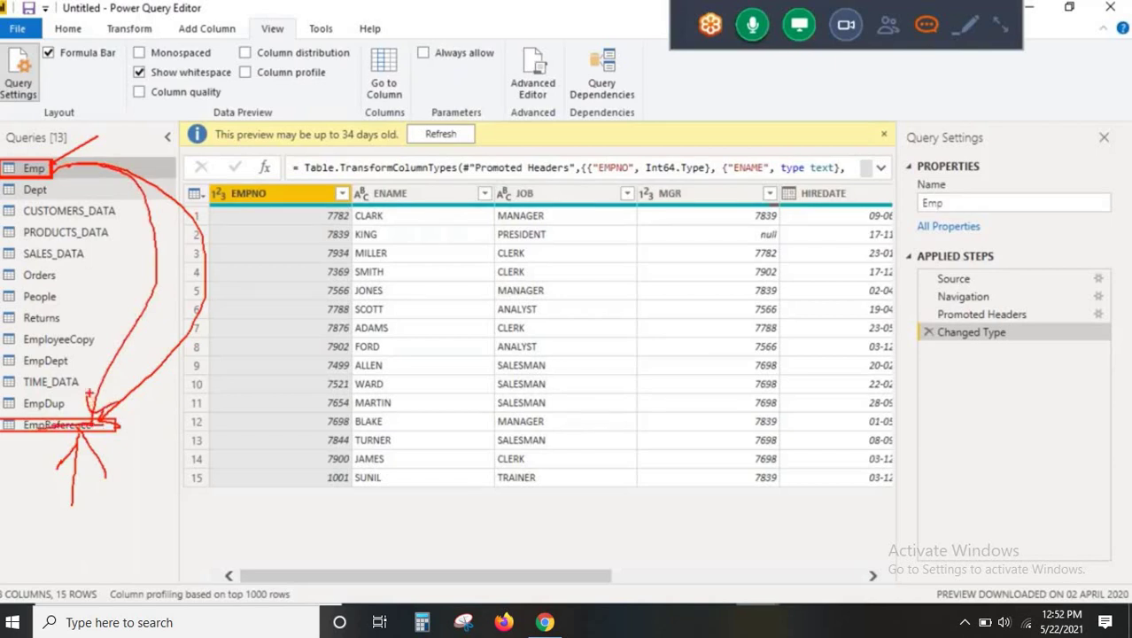
pyautogui.press('Escape')
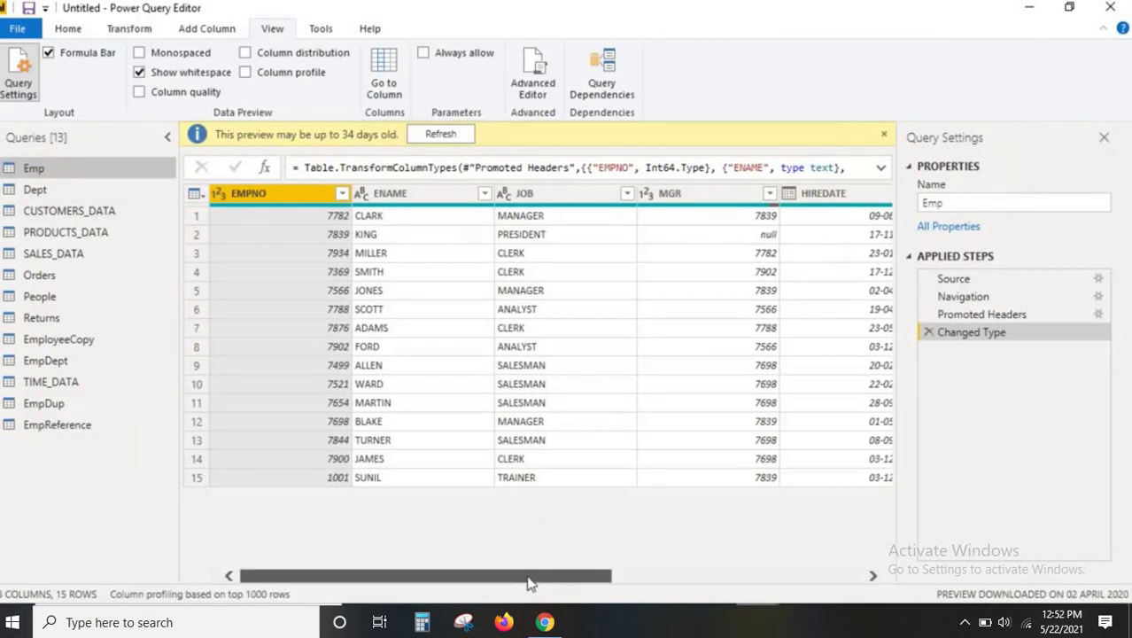
# Remove the DEPTNO column from the Emp query
pyautogui.moveTo(529, 583); pyautogui.dragTo(779, 581)
pyautogui.click(841, 193)
pyautogui.click(882, 193)
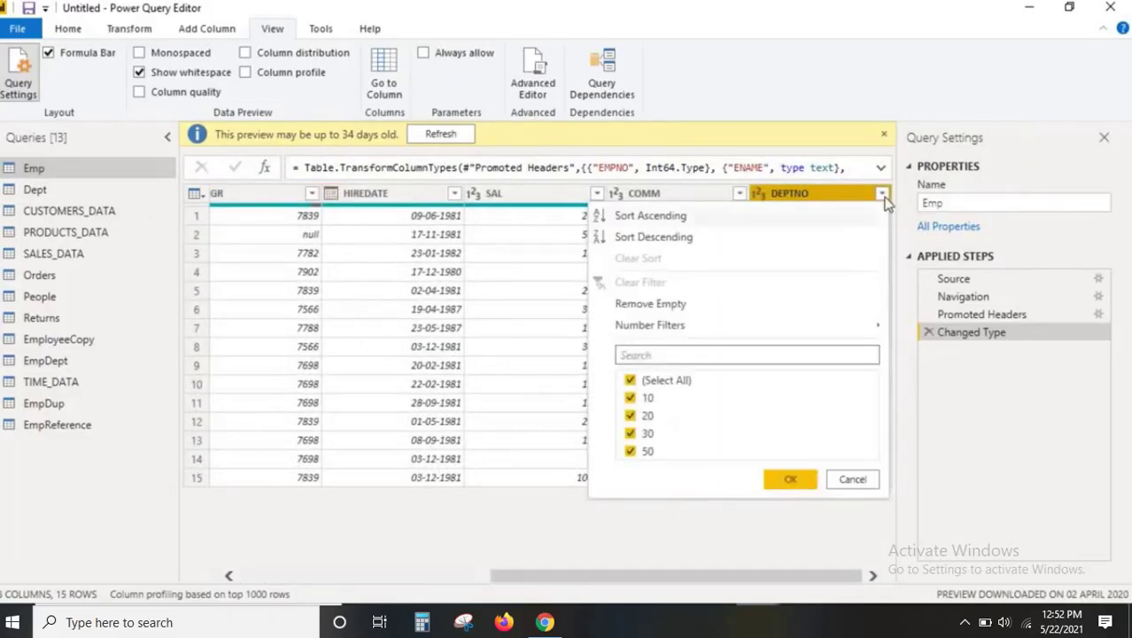
pyautogui.click(882, 195)
pyautogui.rightClick(823, 193)
pyautogui.click(872, 206)
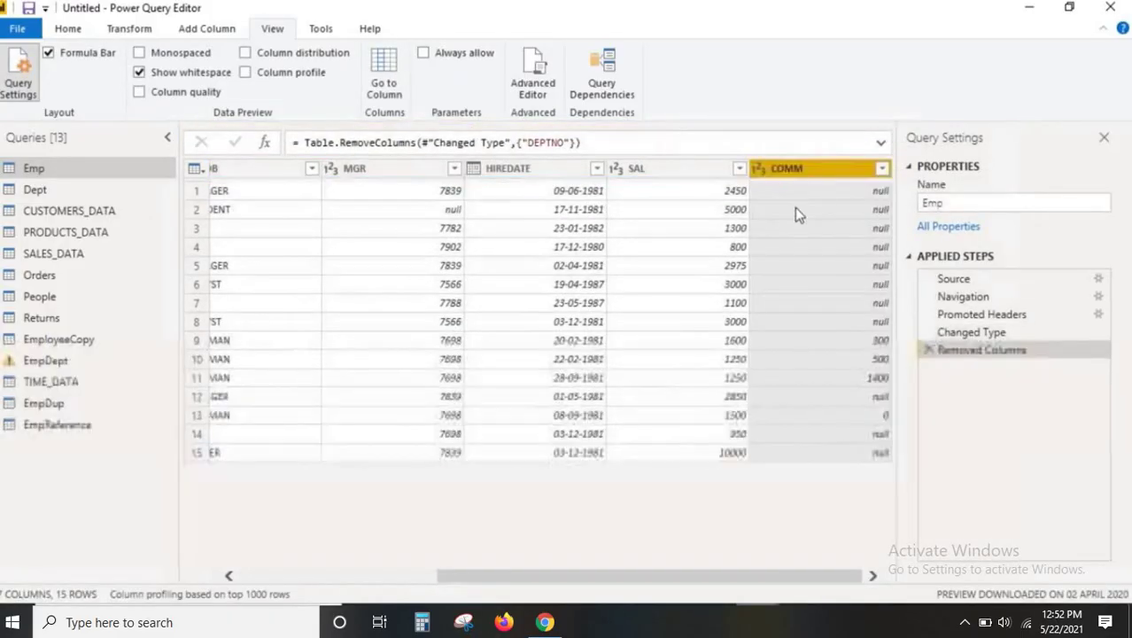
# Display the EmpDup query and select its DEPTNO column to check it after the removal in Emp
pyautogui.click(44, 406)
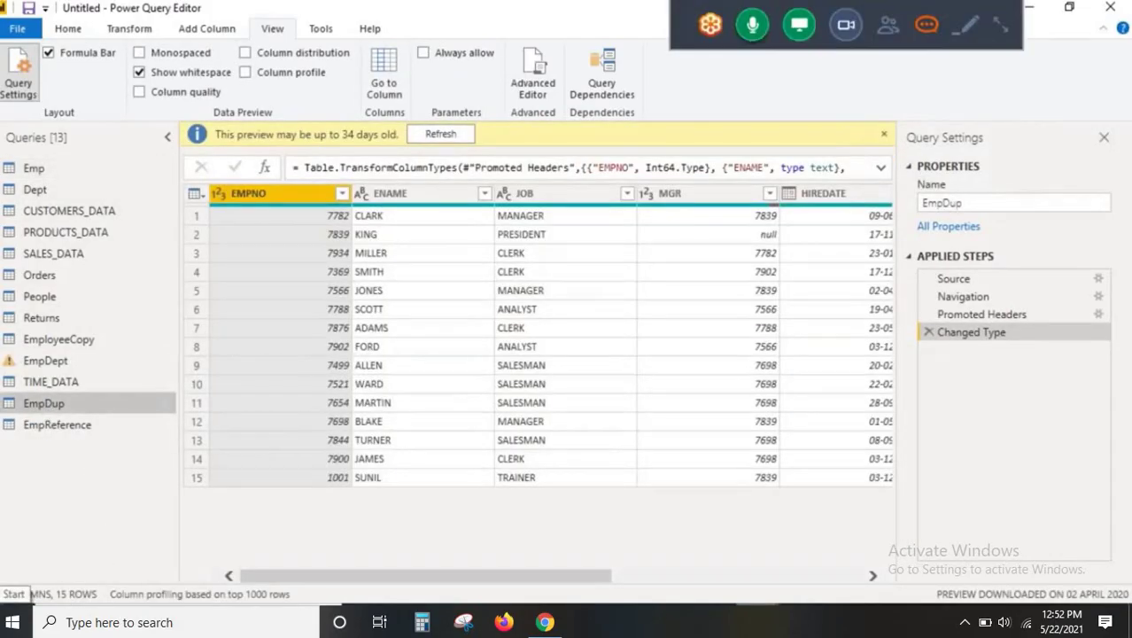
pyautogui.moveTo(0, 581); pyautogui.dragTo(60, 599)
pyautogui.moveTo(560, 576); pyautogui.dragTo(850, 542)
pyautogui.click(805, 198)
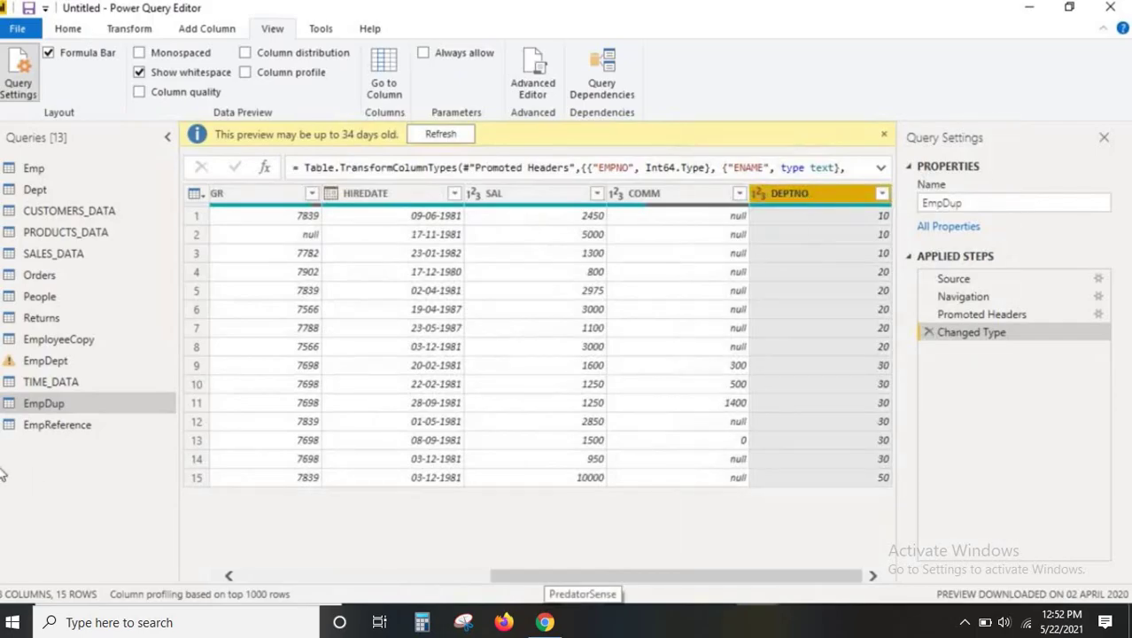
# Check the last columns of EmpReference, mark its Emp formula in red and draw an arrow from Emp to EmpReference
pyautogui.click(53, 424)
pyautogui.moveTo(587, 581); pyautogui.dragTo(871, 577)
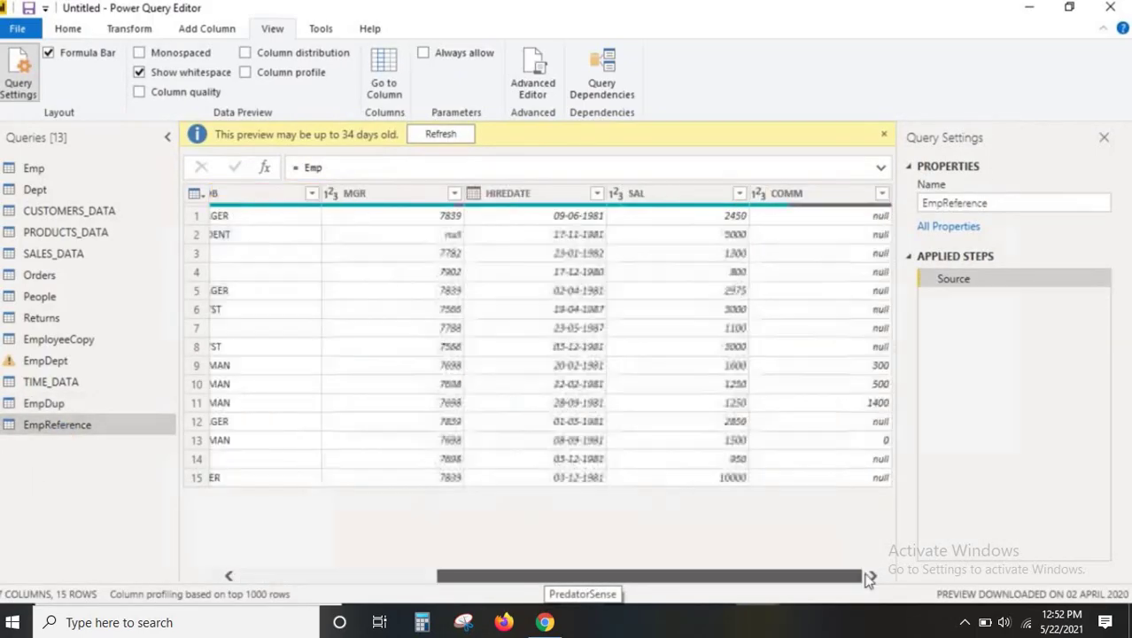
pyautogui.click(810, 200)
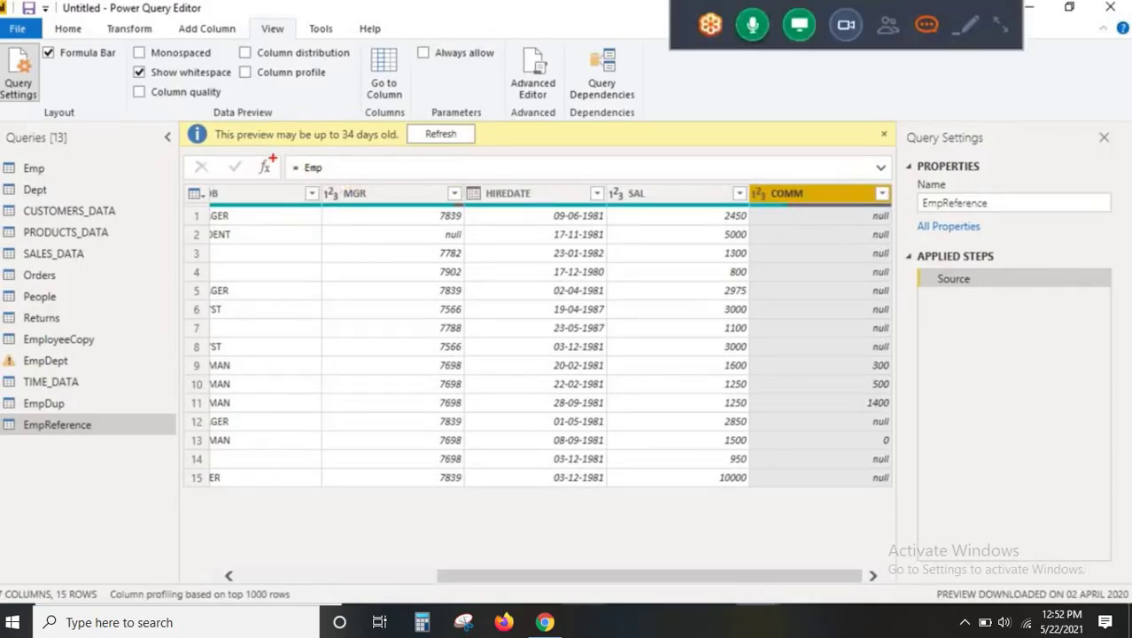
pyautogui.moveTo(272, 158); pyautogui.dragTo(354, 186)
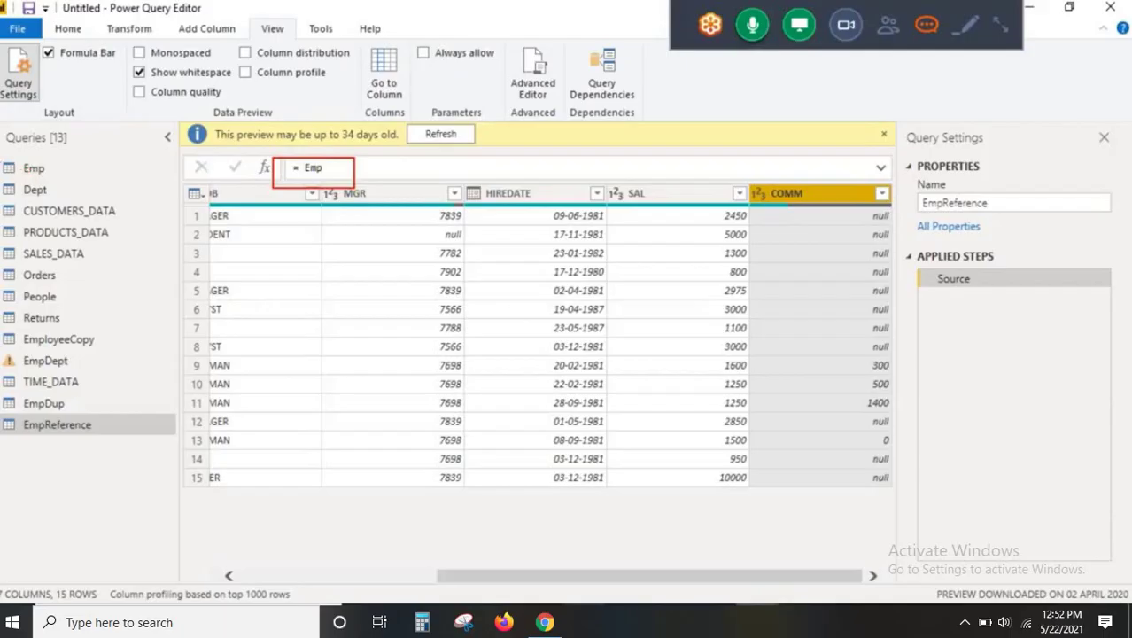
pyautogui.moveTo(2, 175)
pyautogui.mouseDown()
pyautogui.moveTo(49, 167)
pyautogui.moveTo(75, 412)
pyautogui.moveTo(108, 414)
pyautogui.mouseUp()
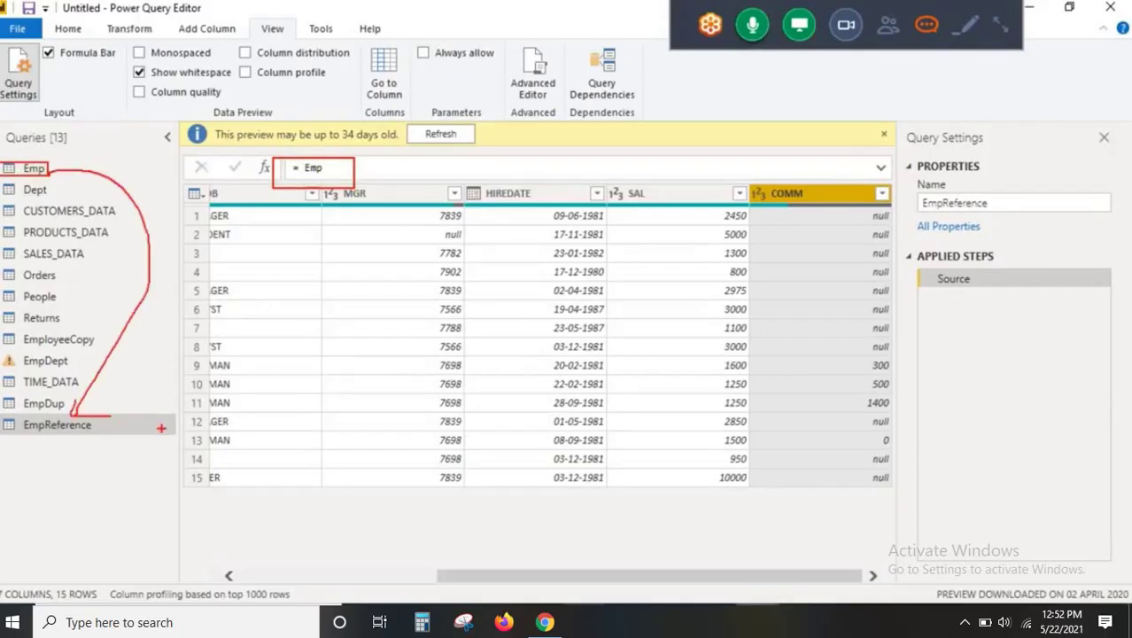
# Add a Year column extracted from HIREDATE to EmpReference, and temporarily illustrate its relation to Emp with a red arrow
pyautogui.hscroll(-3, 563, 572)
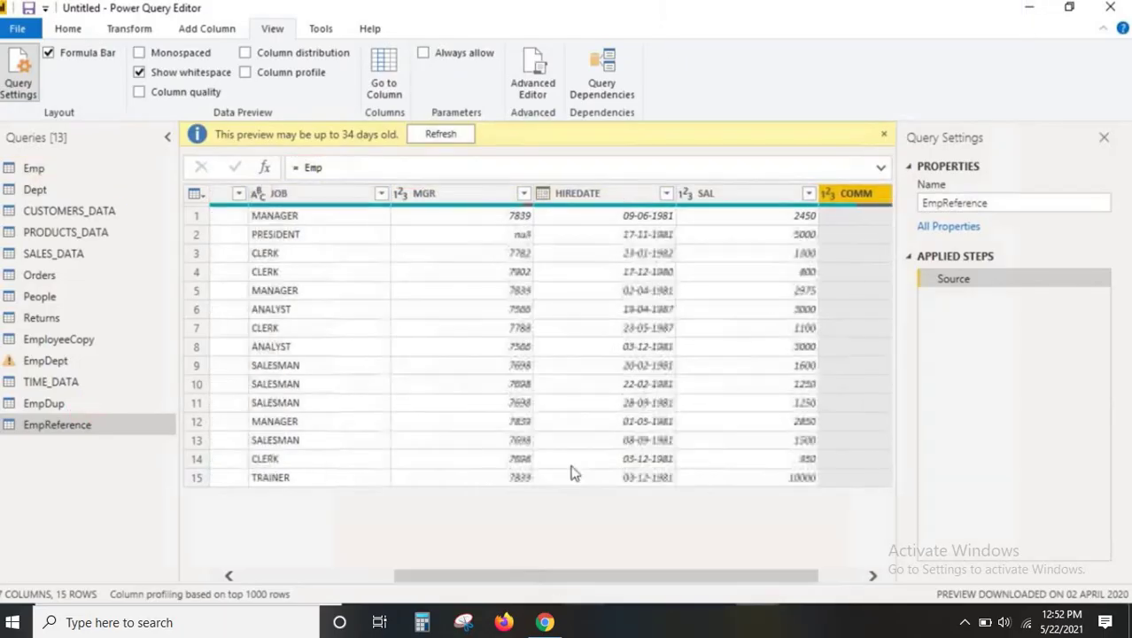
pyautogui.click(585, 193)
pyautogui.click(206, 28)
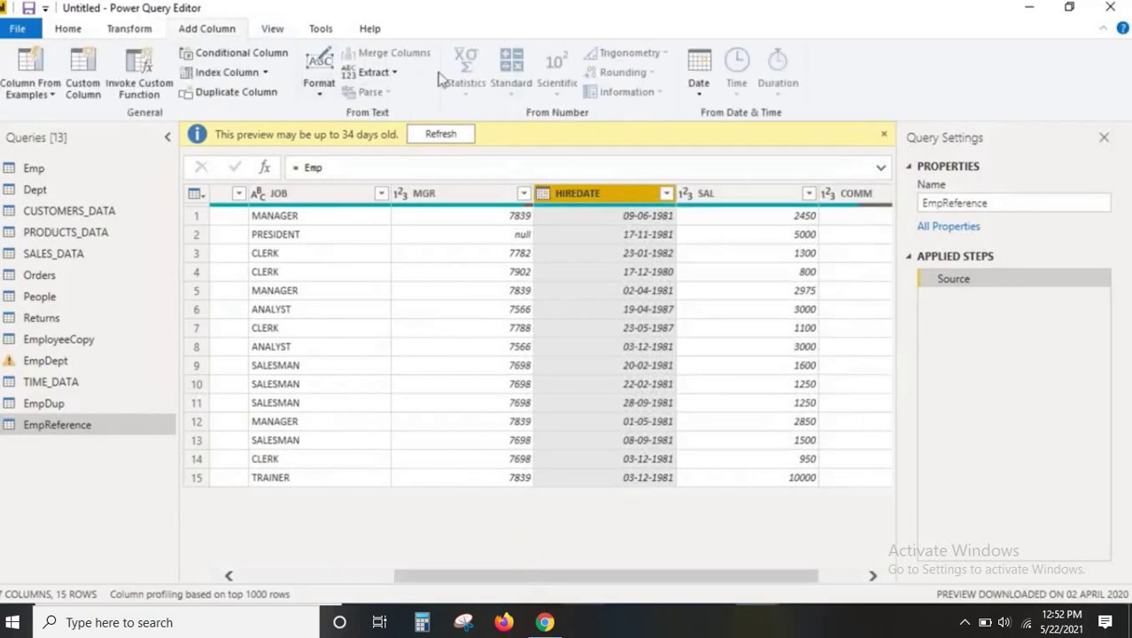
pyautogui.click(699, 75)
pyautogui.moveTo(762, 202)
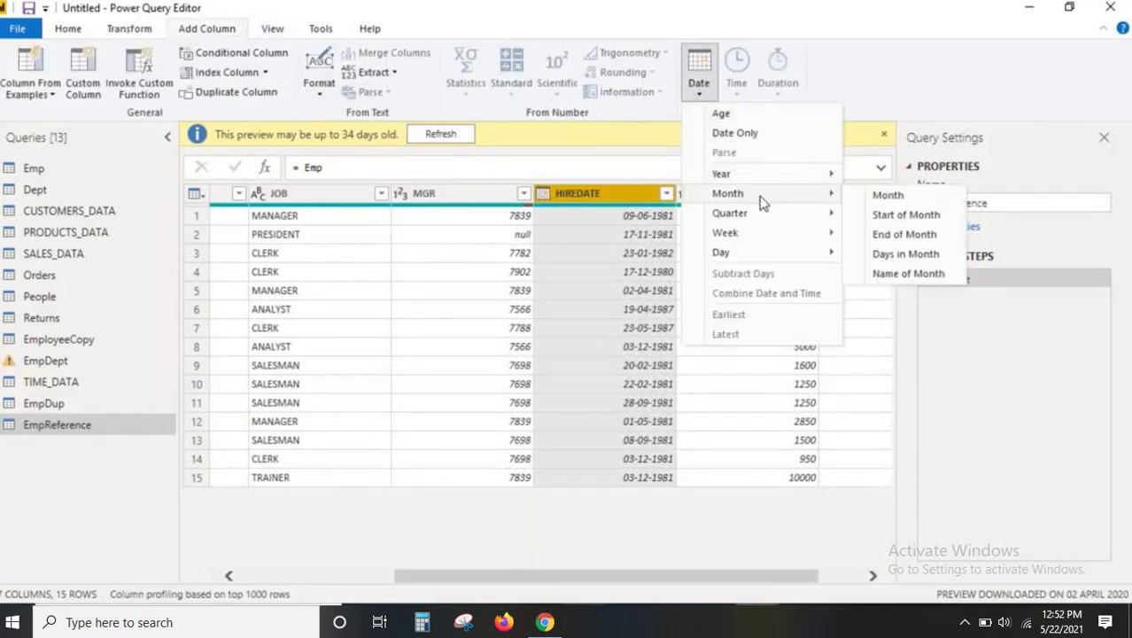
pyautogui.moveTo(788, 174)
pyautogui.click(881, 174)
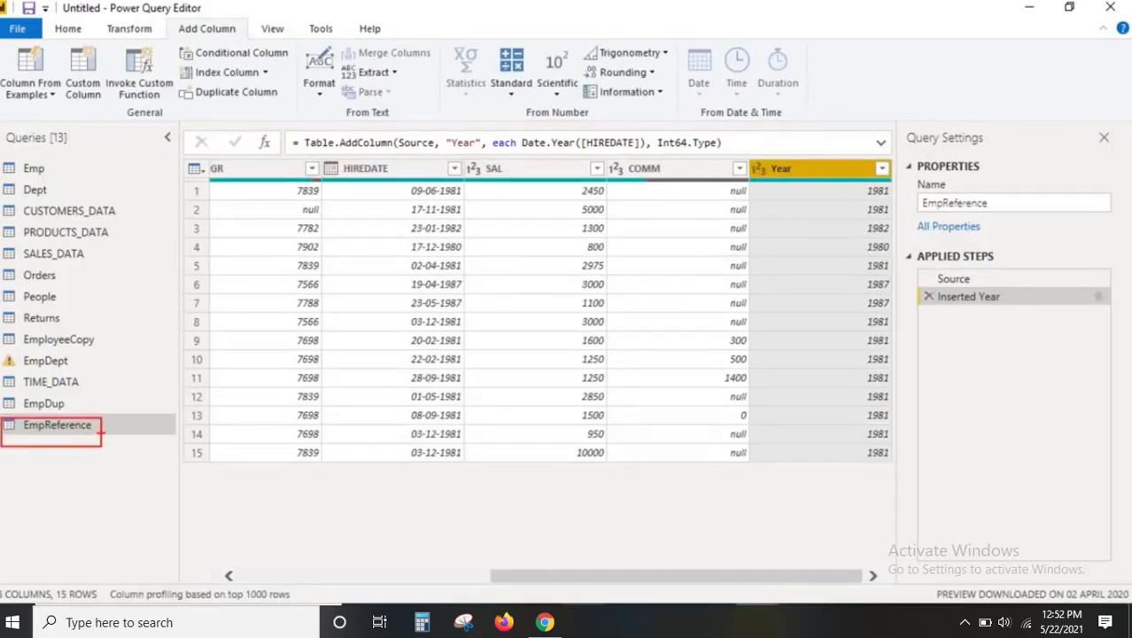
pyautogui.moveTo(100, 431)
pyautogui.mouseDown()
pyautogui.moveTo(190, 205)
pyautogui.moveTo(36, 169)
pyautogui.moveTo(2, 177)
pyautogui.moveTo(55, 166)
pyautogui.mouseUp()
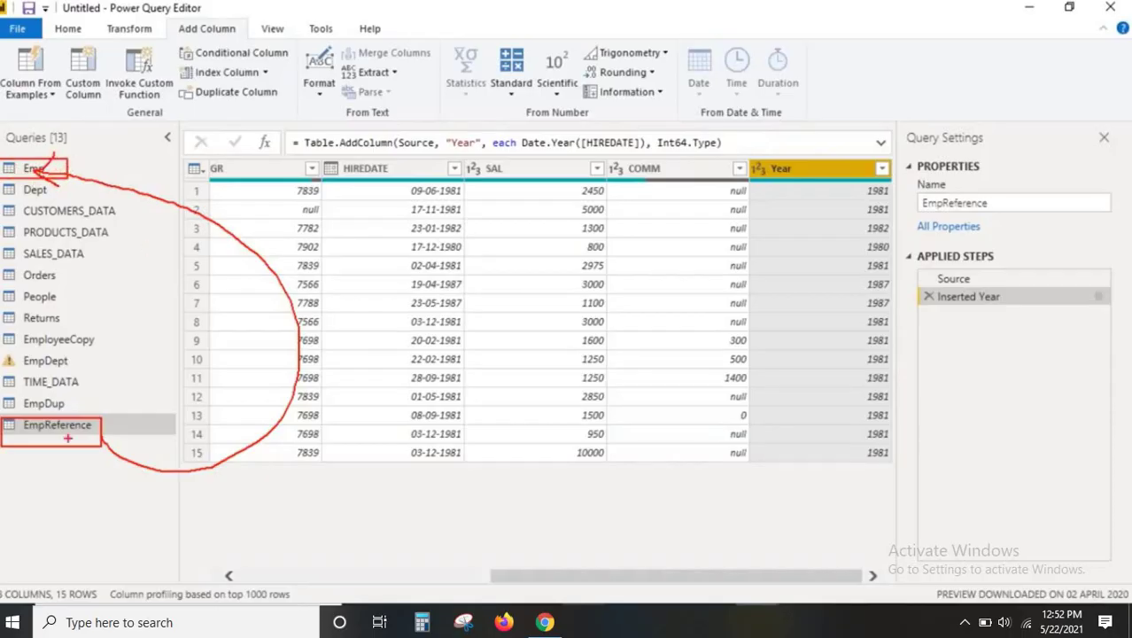
pyautogui.press('Escape')
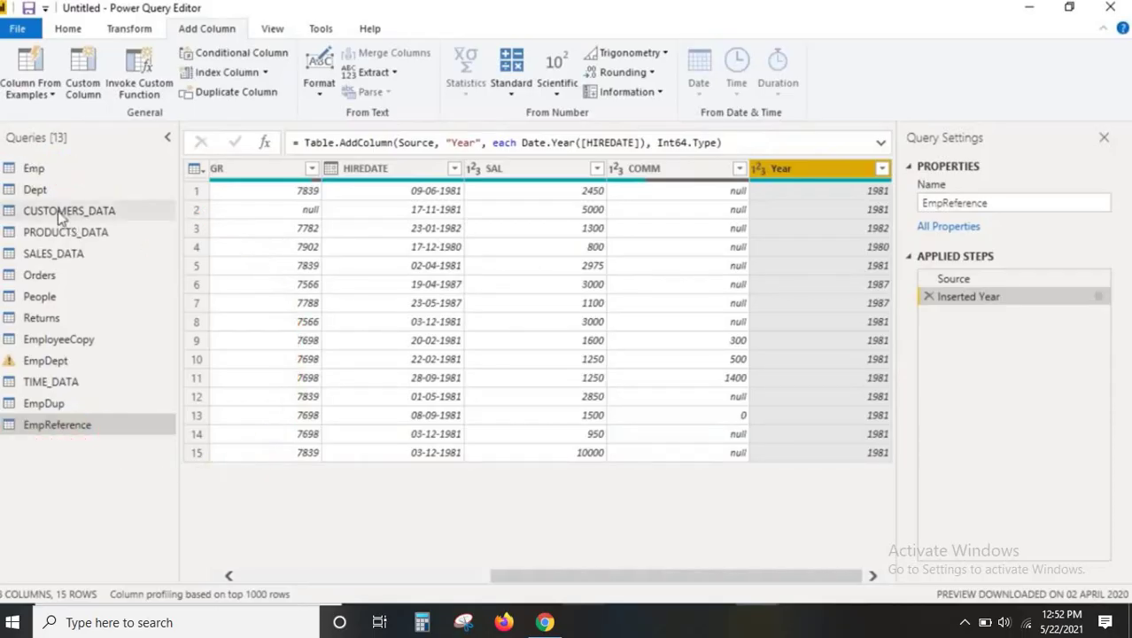
# Delete the Removed Columns step from the Emp query and check the DEPTNO column in EmpReference
pyautogui.click(33, 168)
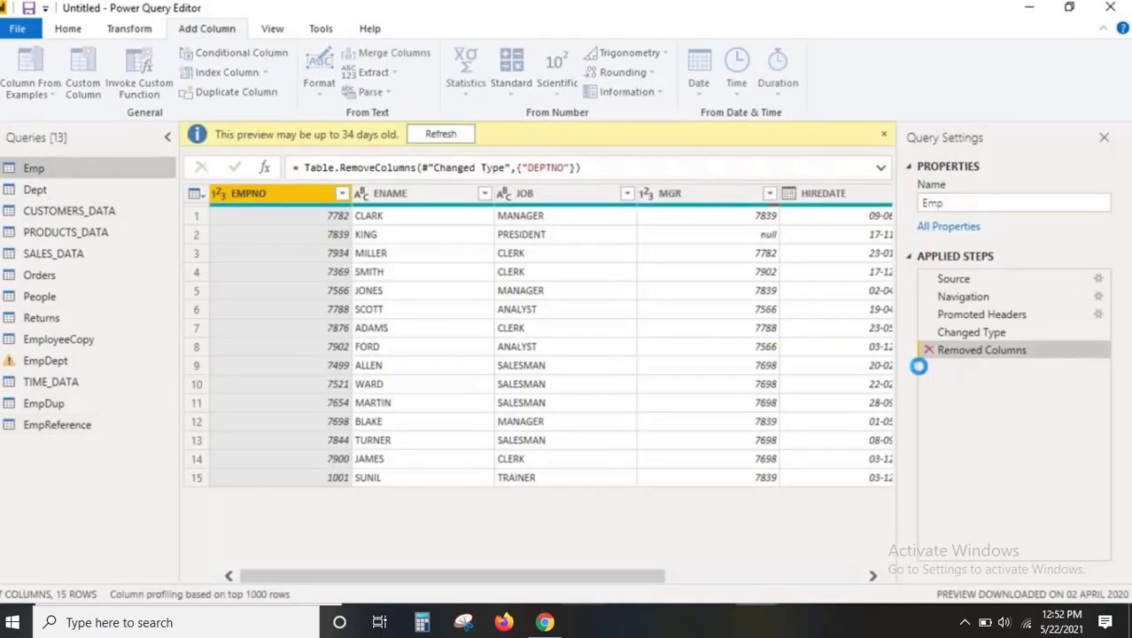
pyautogui.click(927, 350)
pyautogui.click(69, 432)
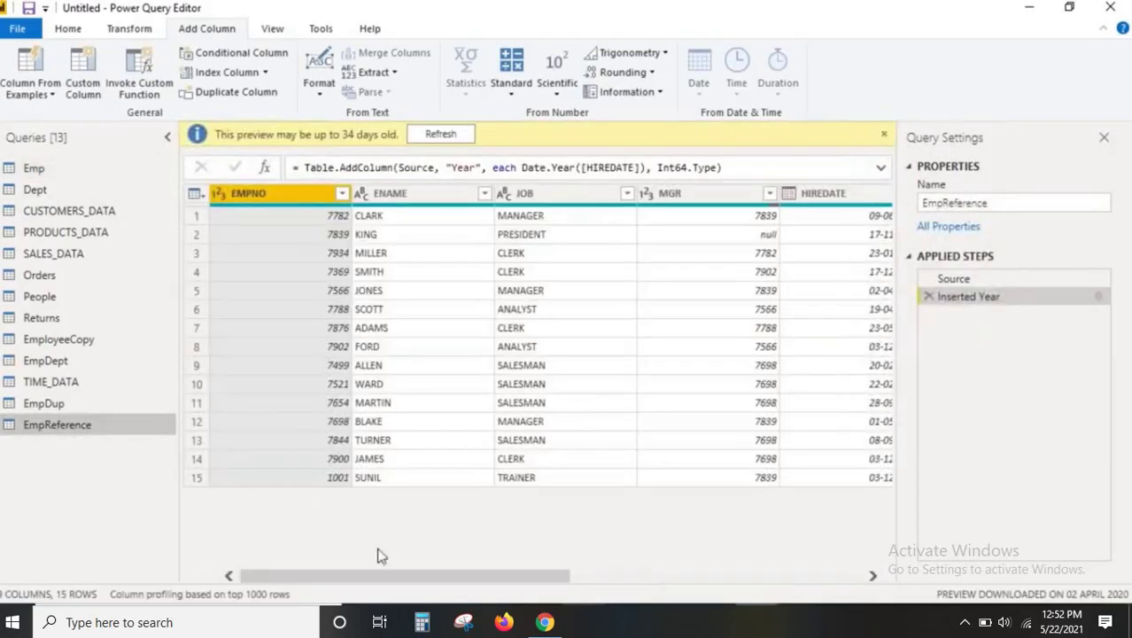
pyautogui.moveTo(391, 577); pyautogui.dragTo(686, 577)
pyautogui.click(660, 206)
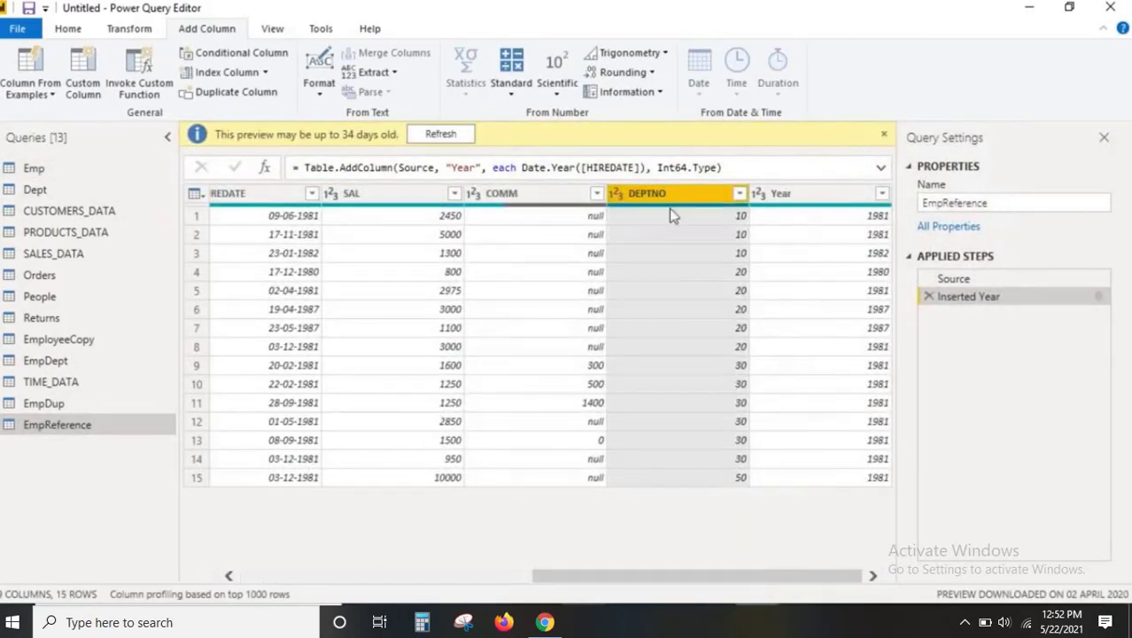
pyautogui.click(34, 168)
# Switch to the Notepad notes, highlight the Duplicate and Reference definitions, and return to the Power Query Editor
pyautogui.hotkey('alt', 'Tab')
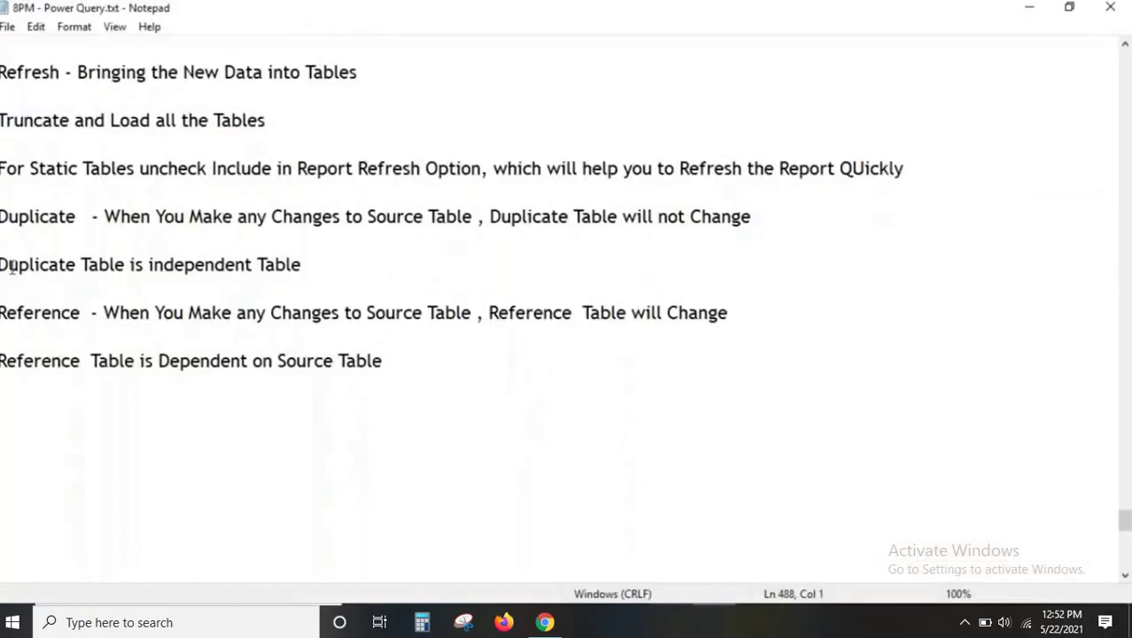
pyautogui.moveTo(9, 216); pyautogui.dragTo(35, 216)
pyautogui.moveTo(23, 312); pyautogui.dragTo(71, 312)
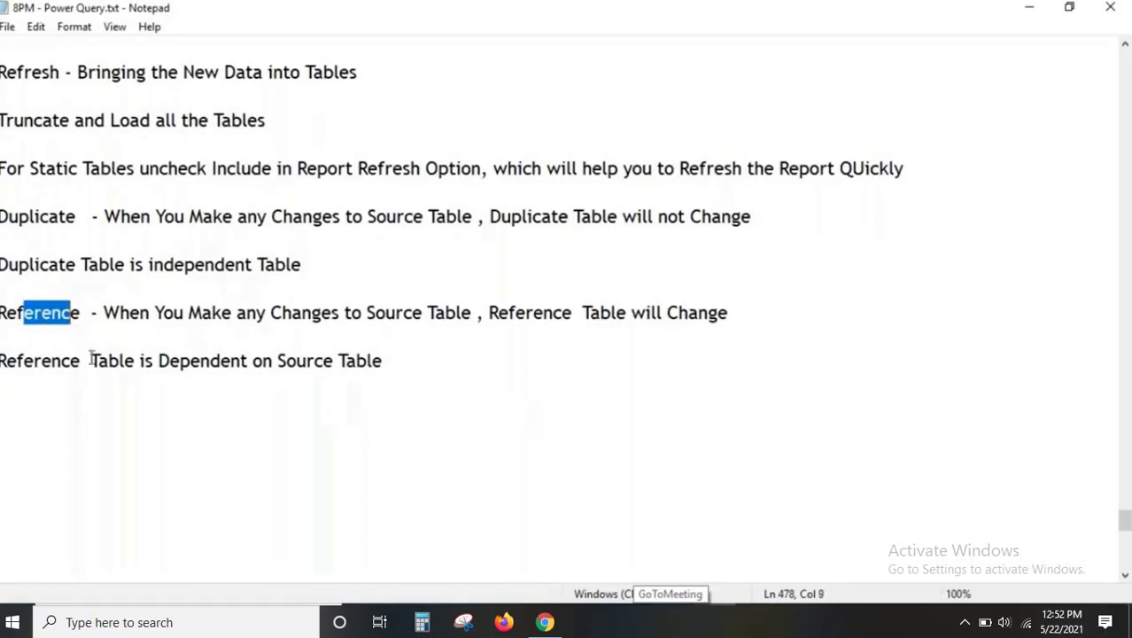
pyautogui.moveTo(759, 622)
pyautogui.click(850, 540)
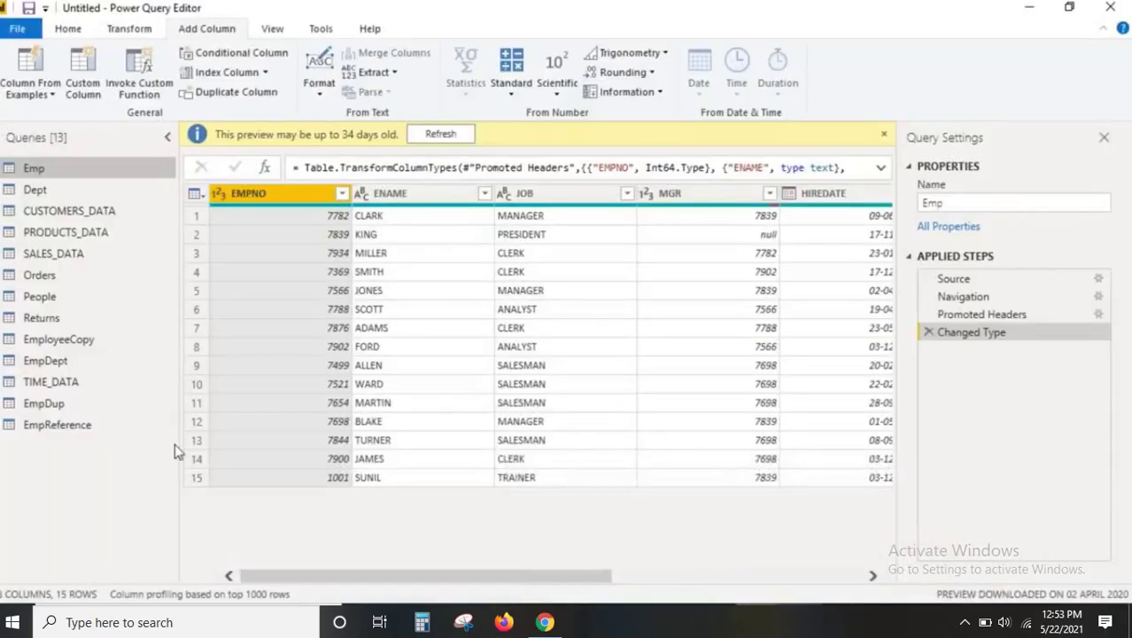
# Show the Move To Group option for the Emp query and sketch Emp and Sale groups in red to explain query grouping
pyautogui.click(67, 29)
pyautogui.rightClick(41, 169)
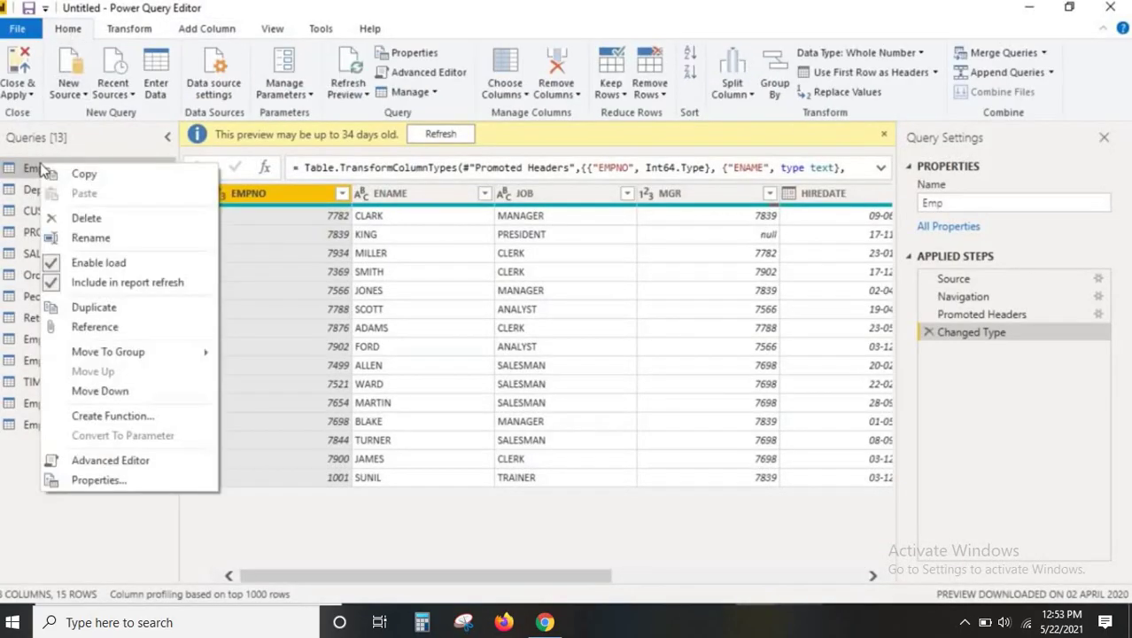
pyautogui.moveTo(100, 356)
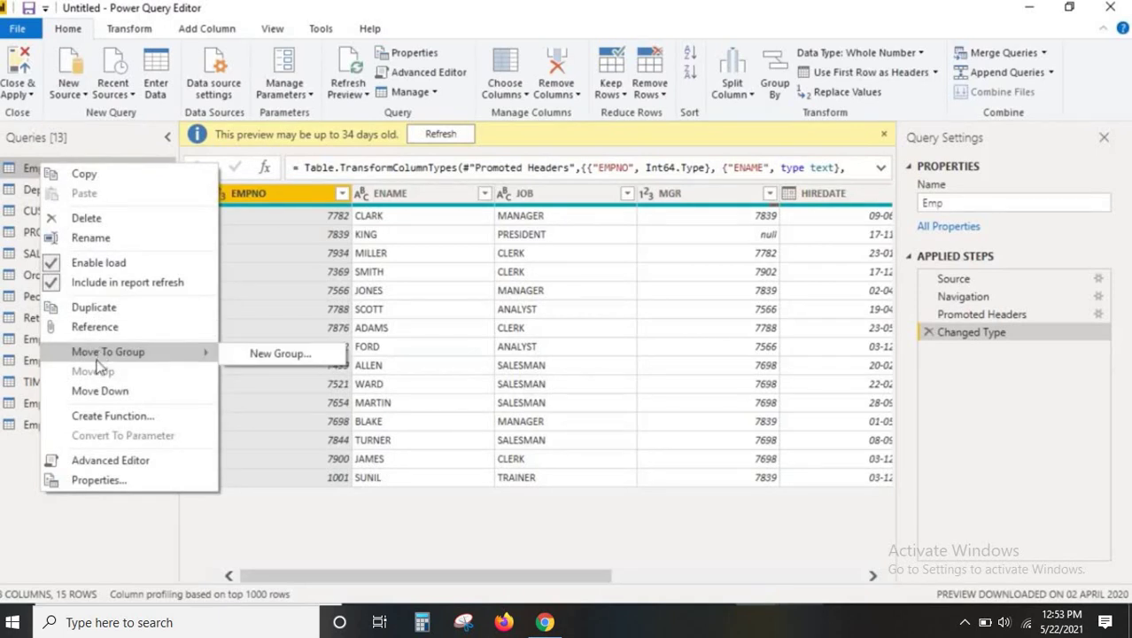
pyautogui.press('Escape')
pyautogui.moveTo(130, 389); pyautogui.dragTo(73, 357)
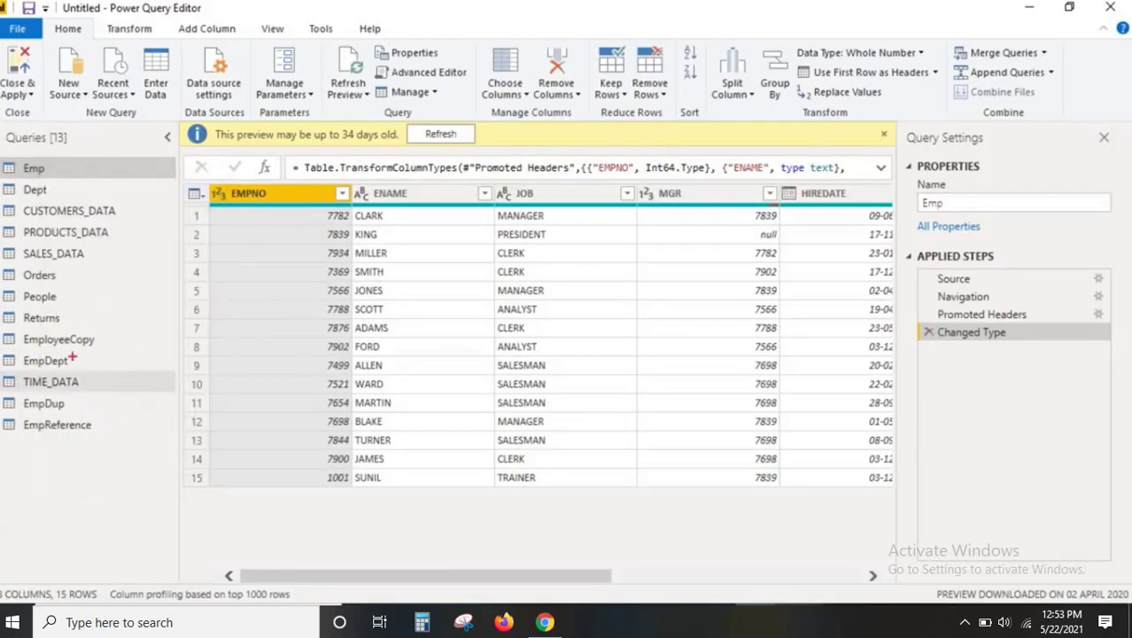
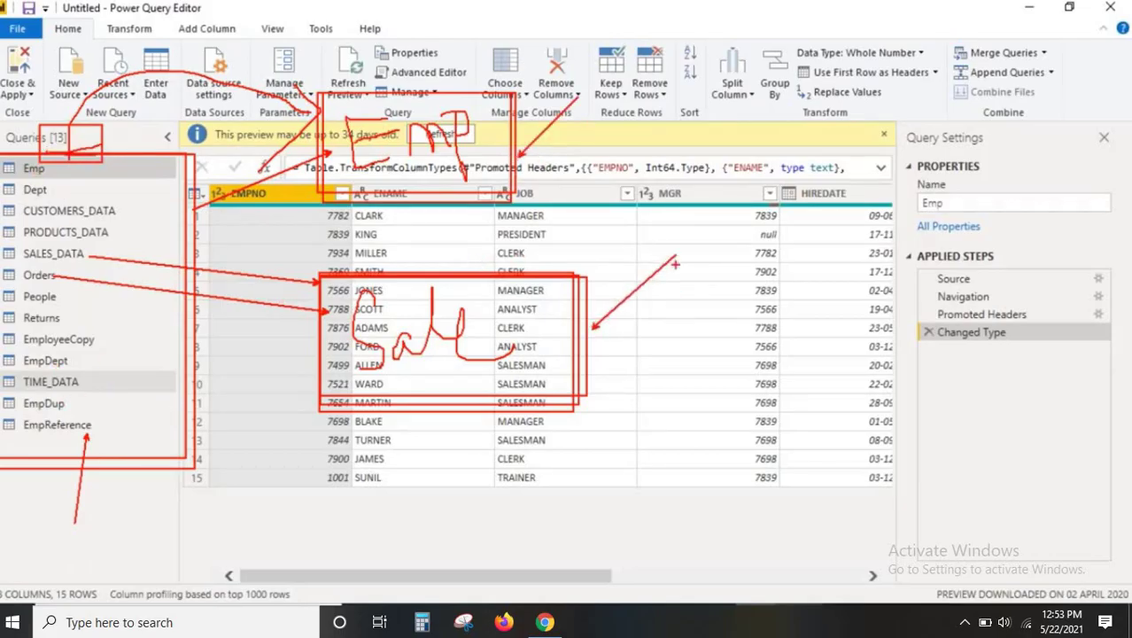
# Display the Orders query, show its Move To Group > New Group option and mark it in red
pyautogui.click(51, 280)
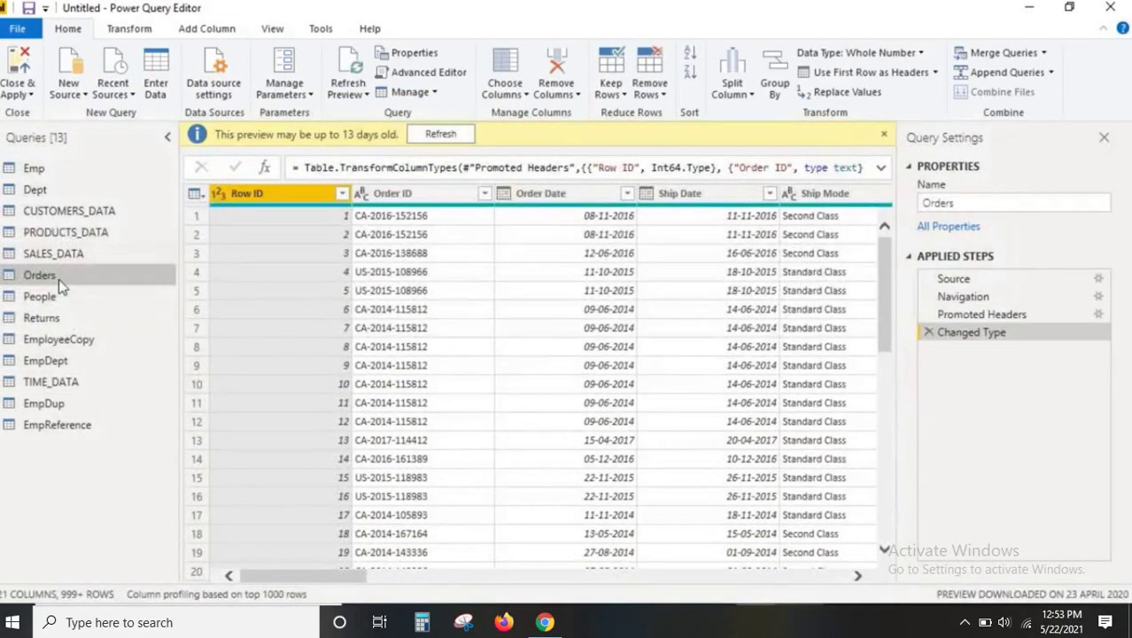
pyautogui.rightClick(59, 276)
pyautogui.moveTo(133, 463)
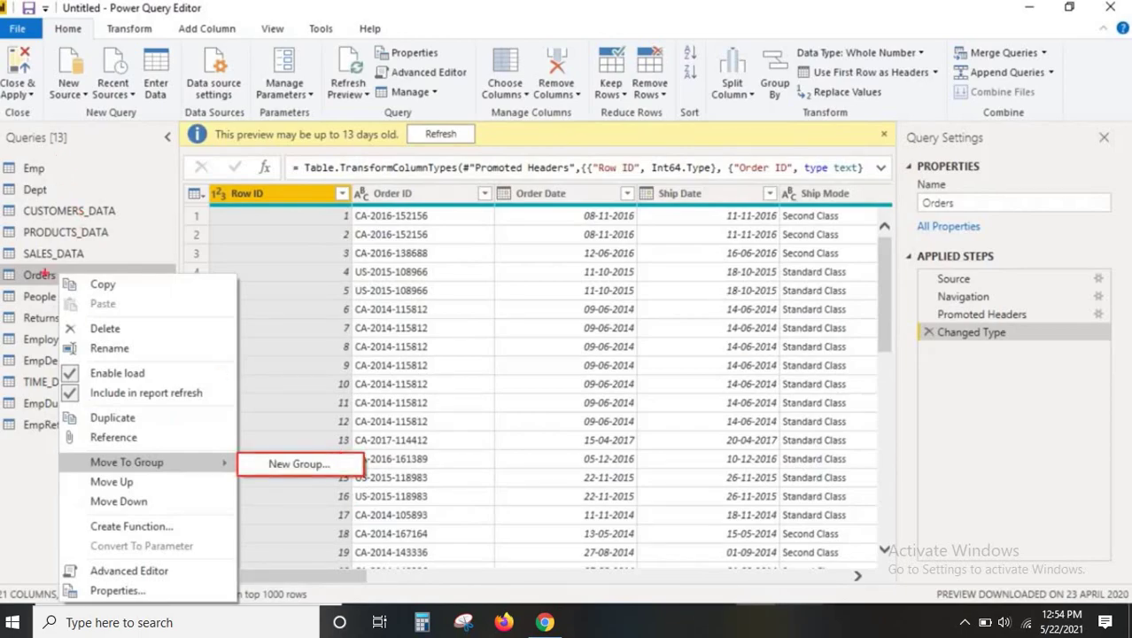
pyautogui.moveTo(28, 436); pyautogui.dragTo(15, 519)
pyautogui.moveTo(278, 476); pyautogui.dragTo(336, 478)
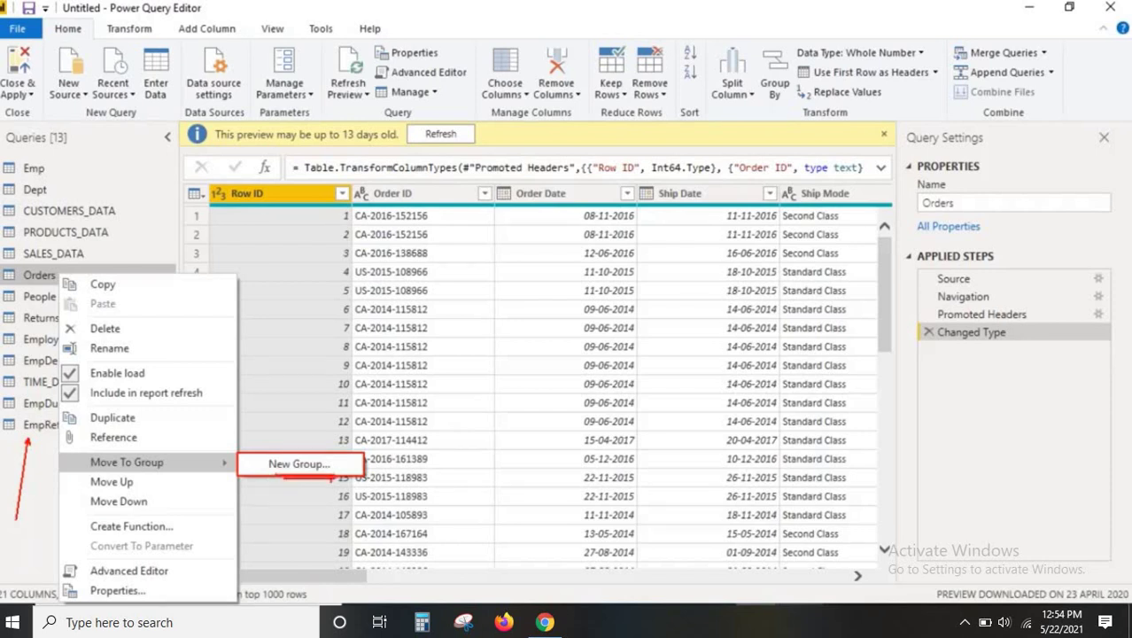
pyautogui.press('Escape')
# Create a new query group named EmployeeTables
pyautogui.rightClick(56, 454)
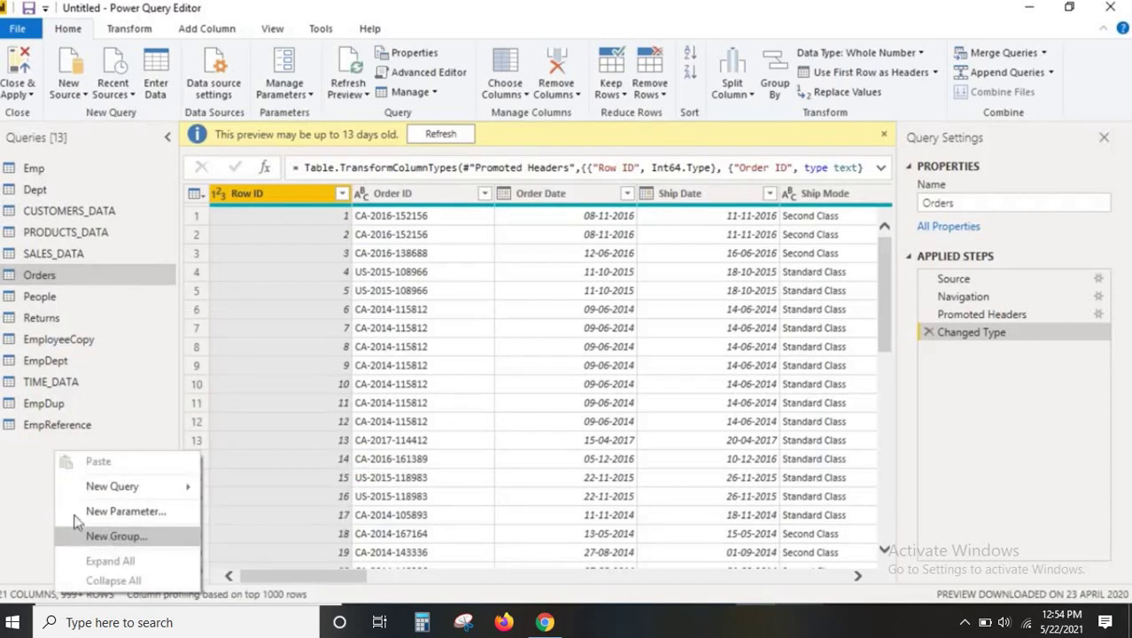
pyautogui.click(22, 469)
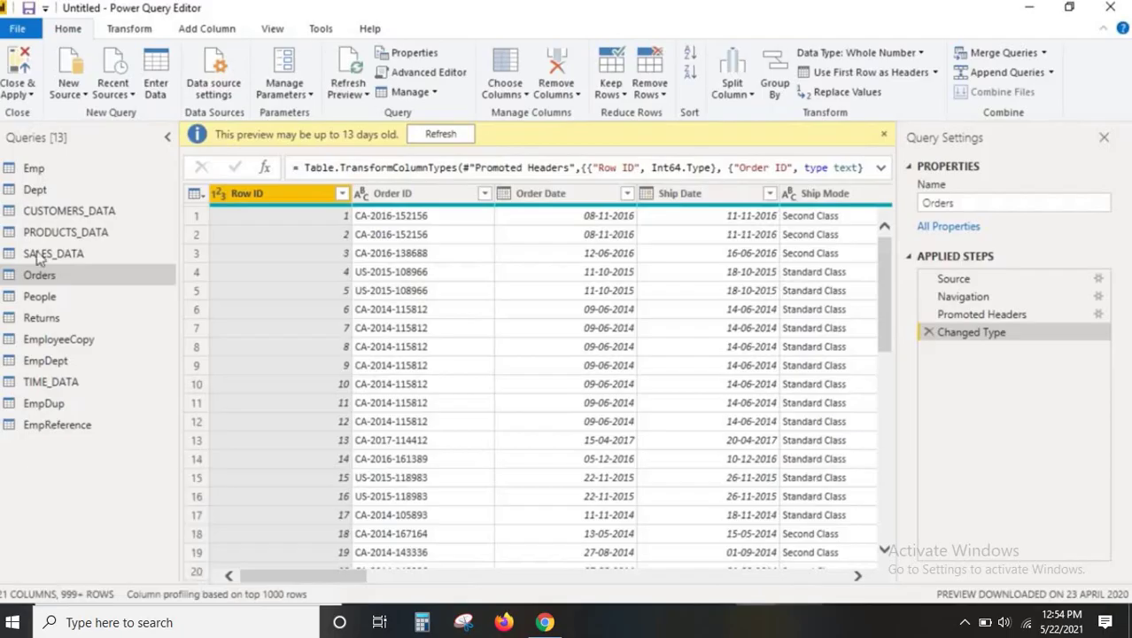
pyautogui.rightClick(71, 460)
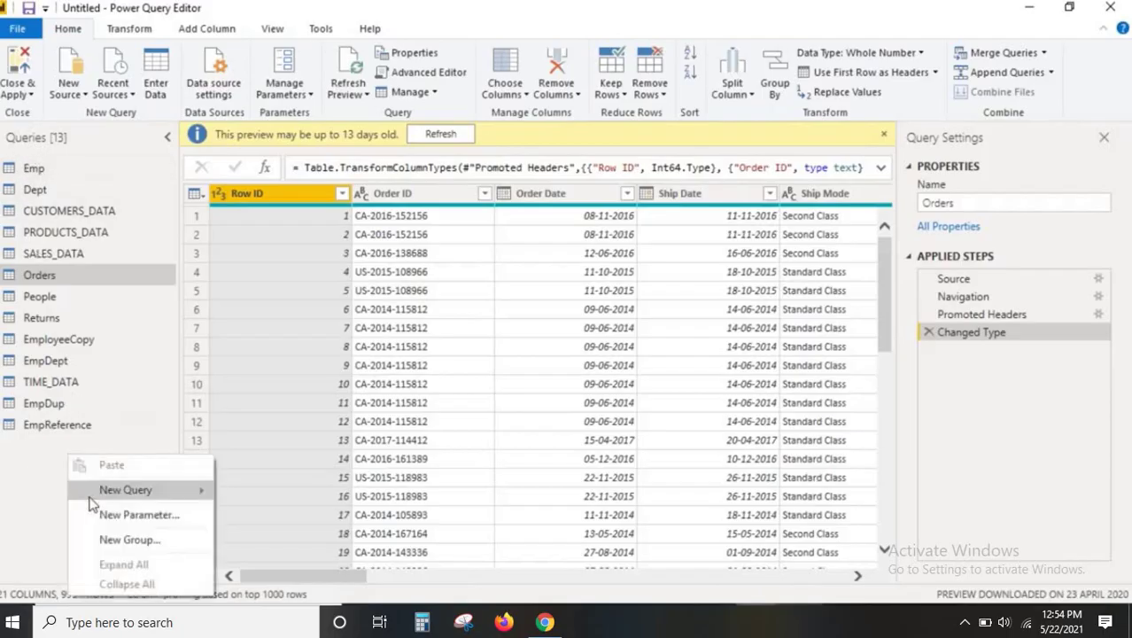
pyautogui.click(130, 542)
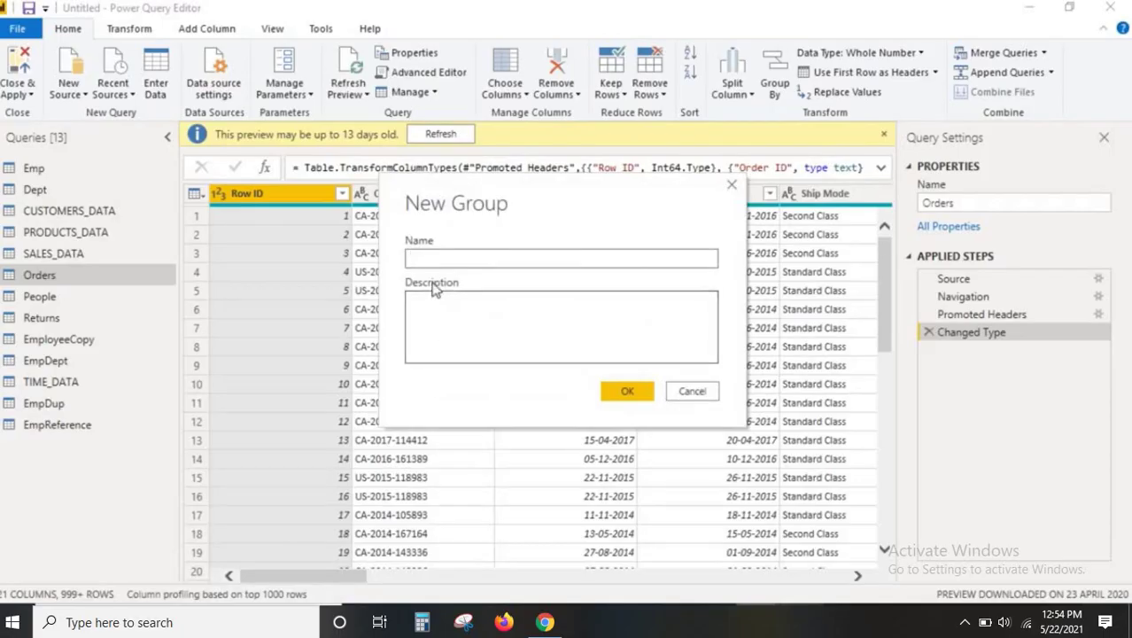
pyautogui.write('T')
pyautogui.press('BackSpace')
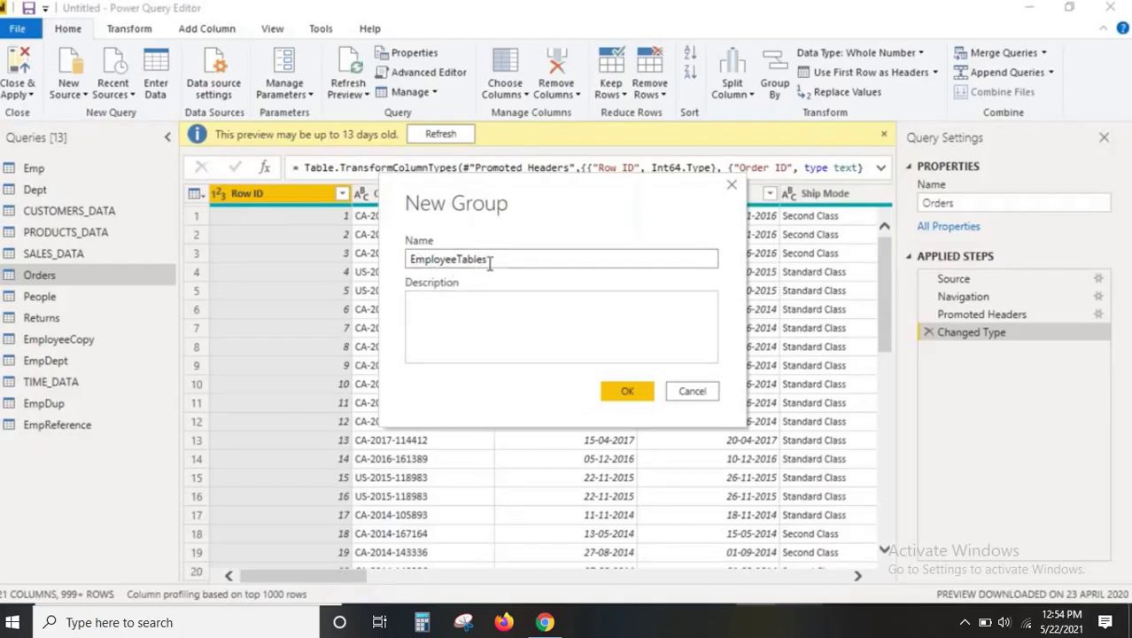
pyautogui.moveTo(488, 259); pyautogui.dragTo(407, 276)
pyautogui.click(626, 390)
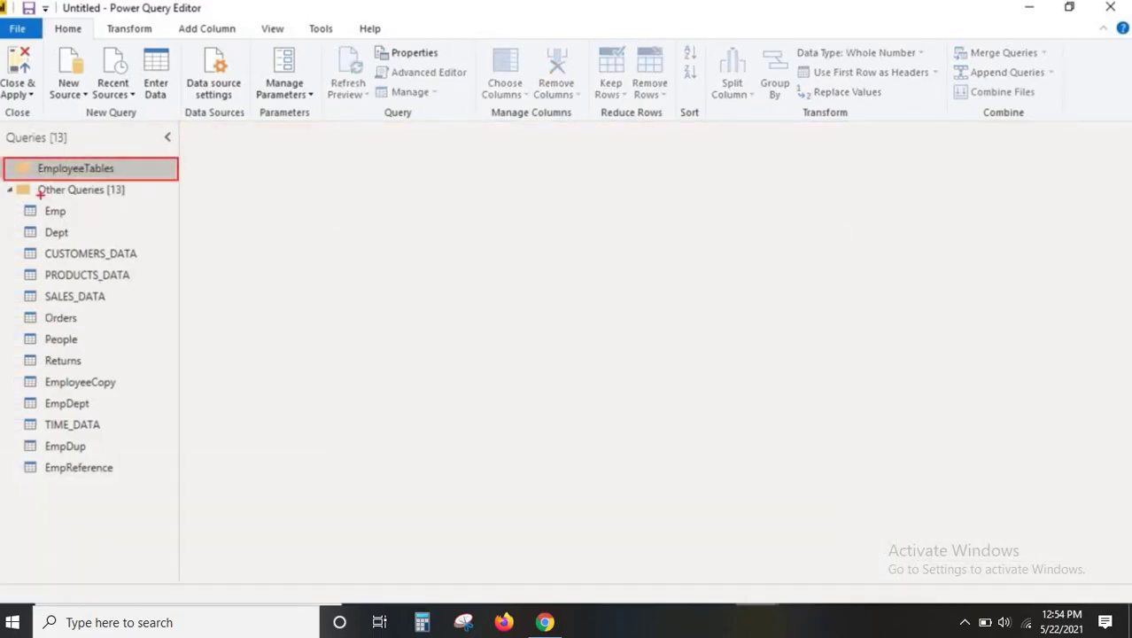
# Mark the Other Queries group in red, collapse and re-expand it, and select the Emp query in it
pyautogui.moveTo(3, 184); pyautogui.dragTo(134, 202)
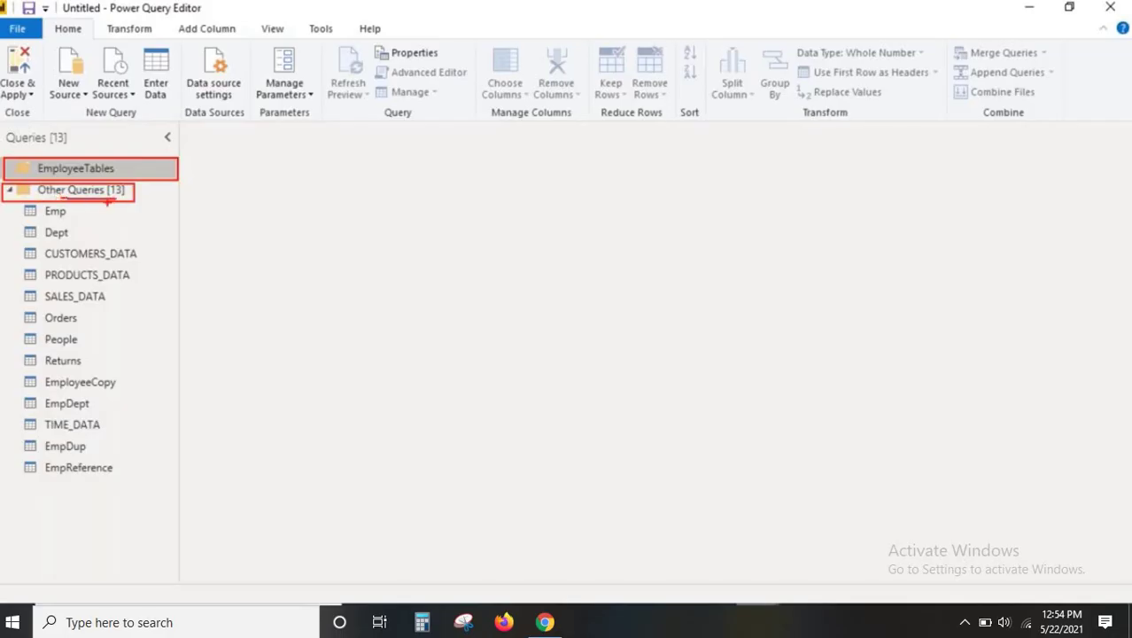
pyautogui.click(10, 190)
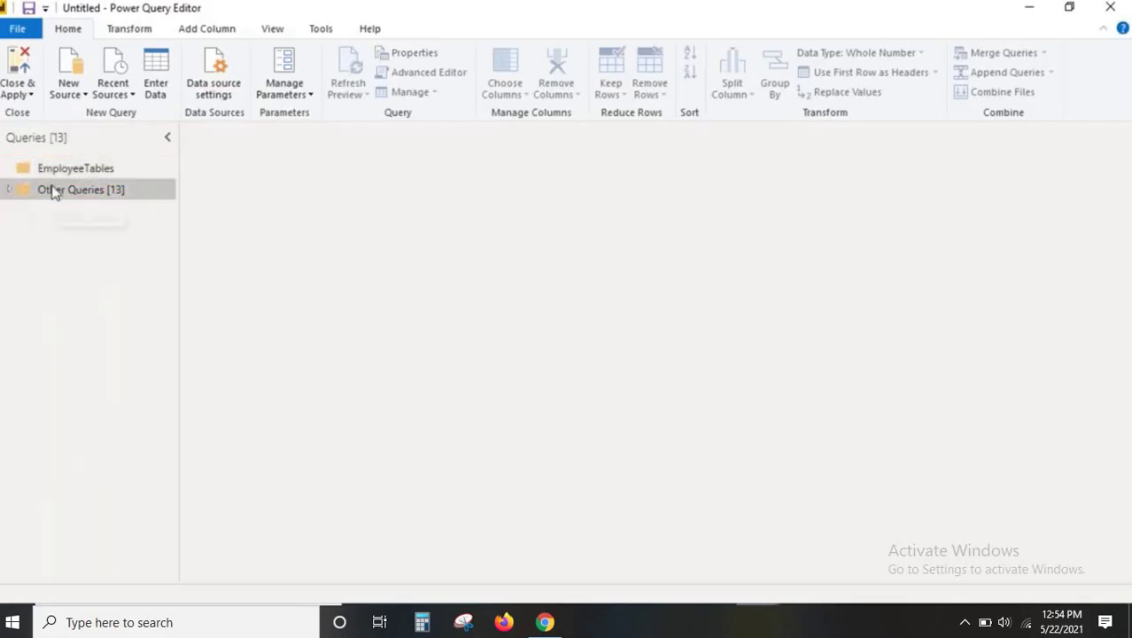
pyautogui.click(13, 191)
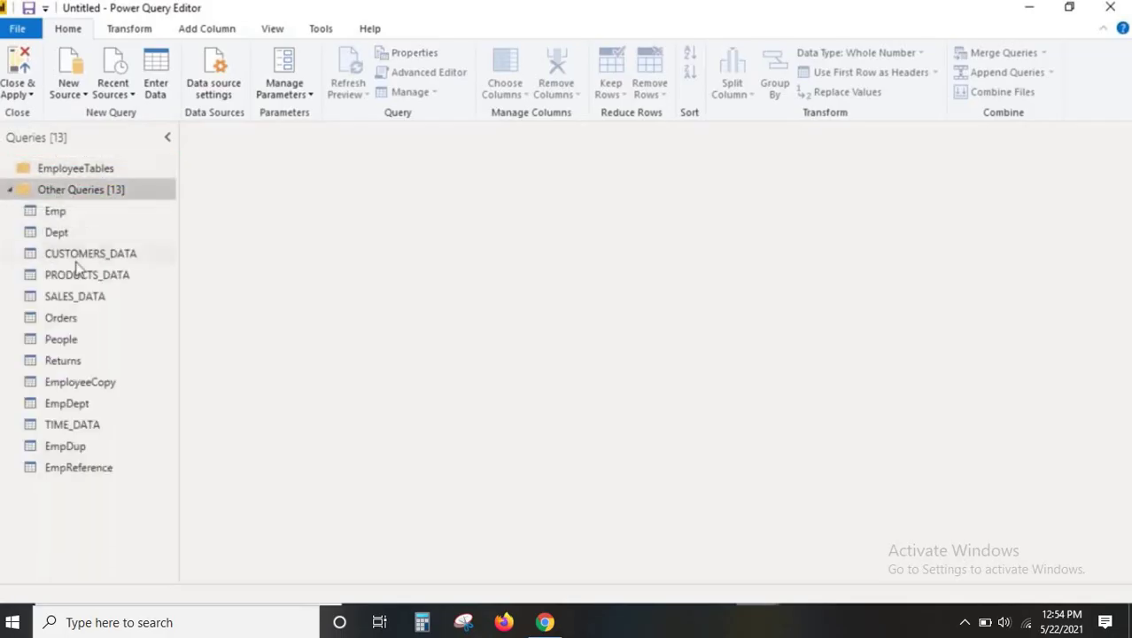
pyautogui.click(60, 214)
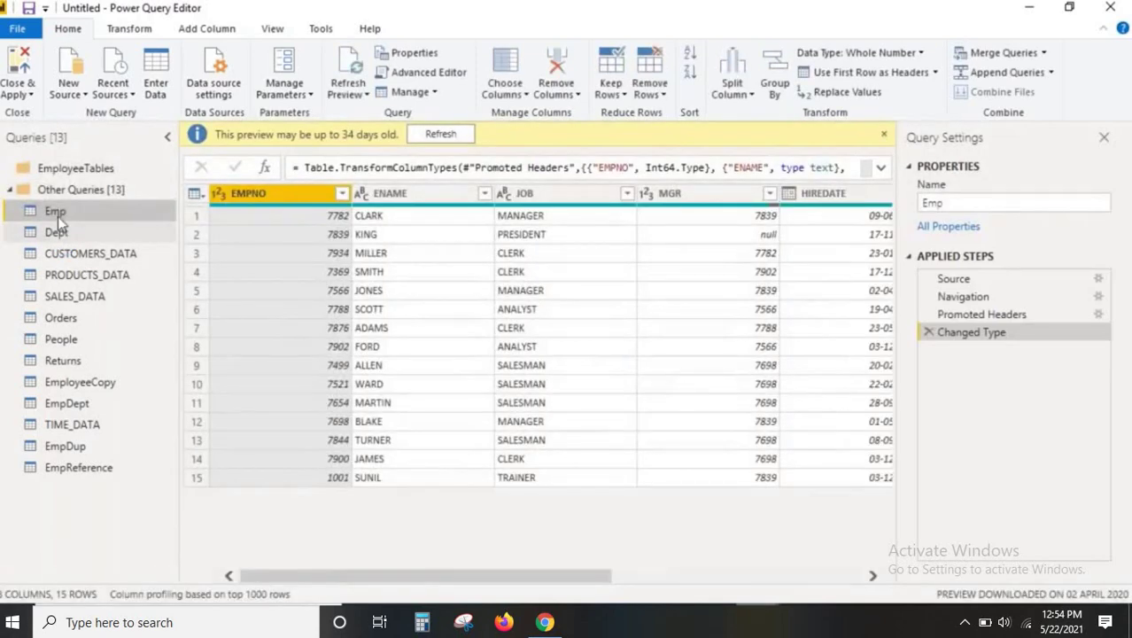
# Mark the Move To Group choices EmployeeTables and New Group in red, and move the Emp query into EmployeeTables
pyautogui.rightClick(59, 212)
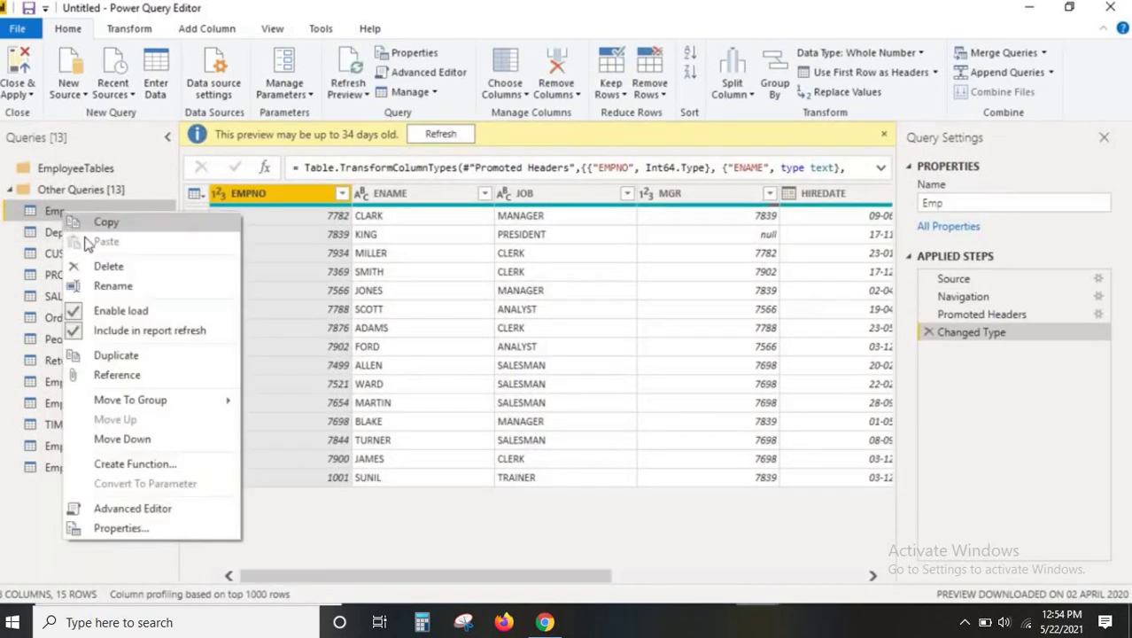
pyautogui.moveTo(151, 399)
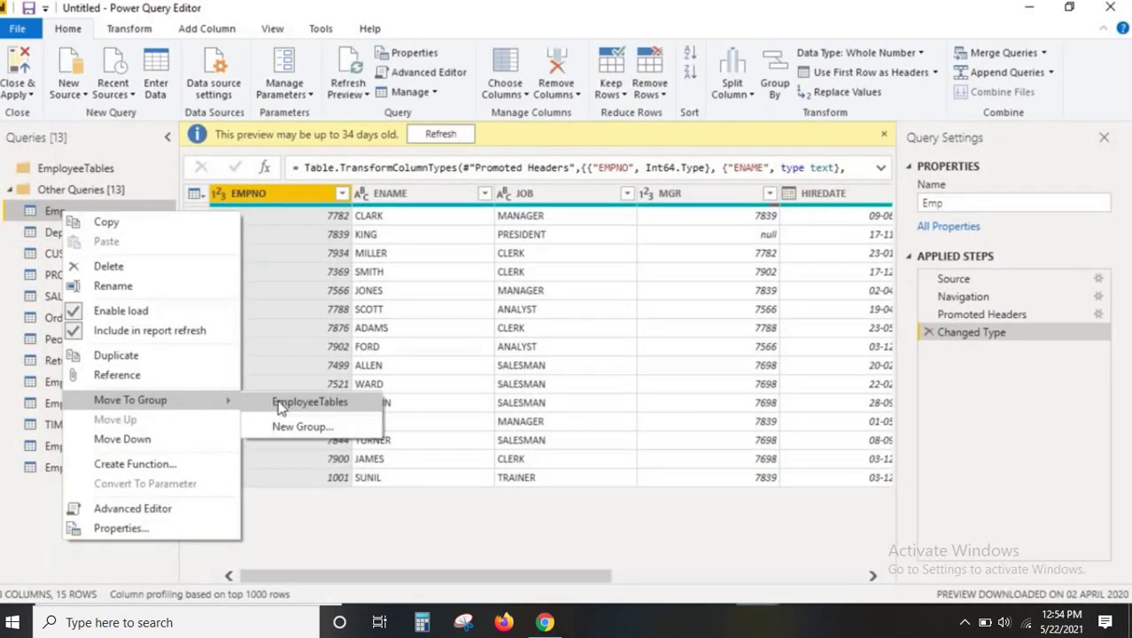
pyautogui.moveTo(257, 392); pyautogui.dragTo(352, 413)
pyautogui.moveTo(266, 417); pyautogui.dragTo(346, 437)
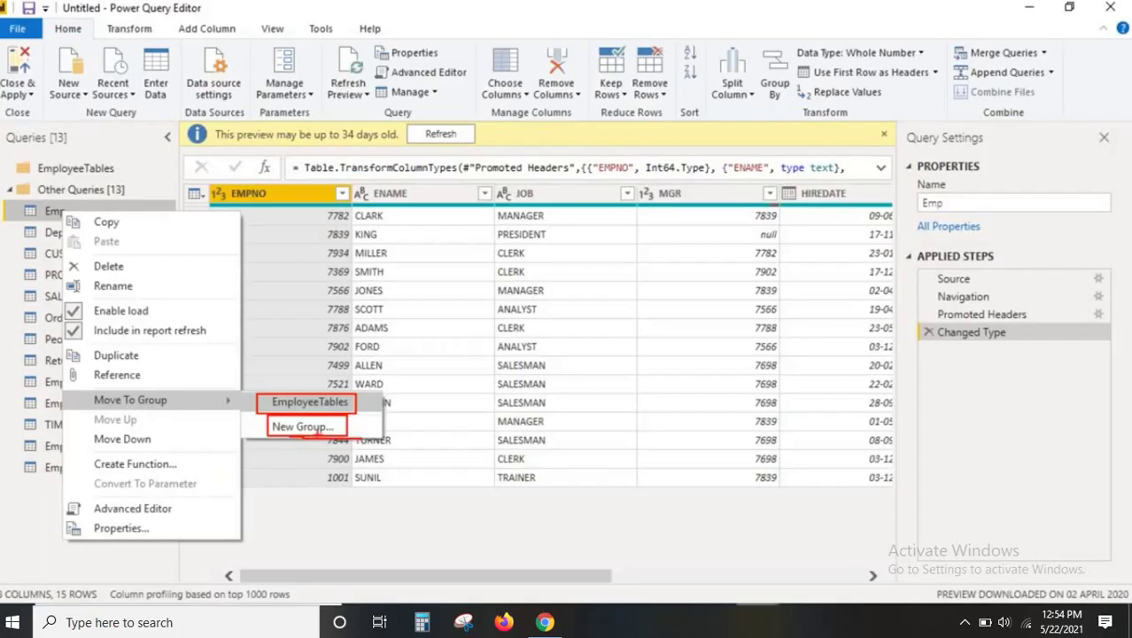
pyautogui.press('Escape')
pyautogui.rightClick(56, 213)
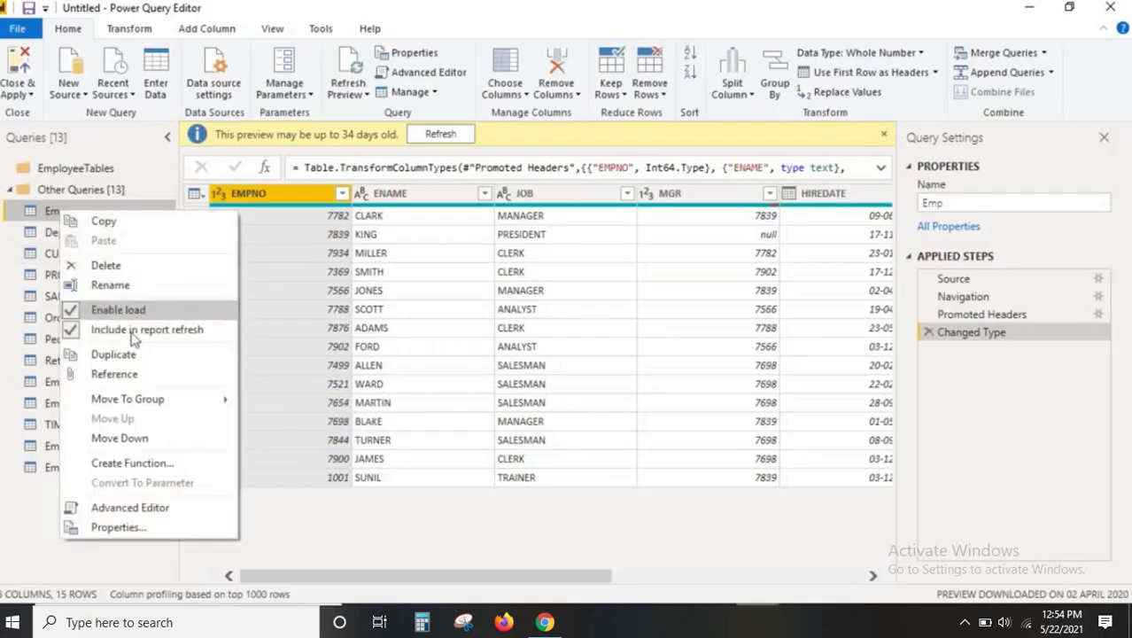
pyautogui.moveTo(149, 403)
pyautogui.click(295, 407)
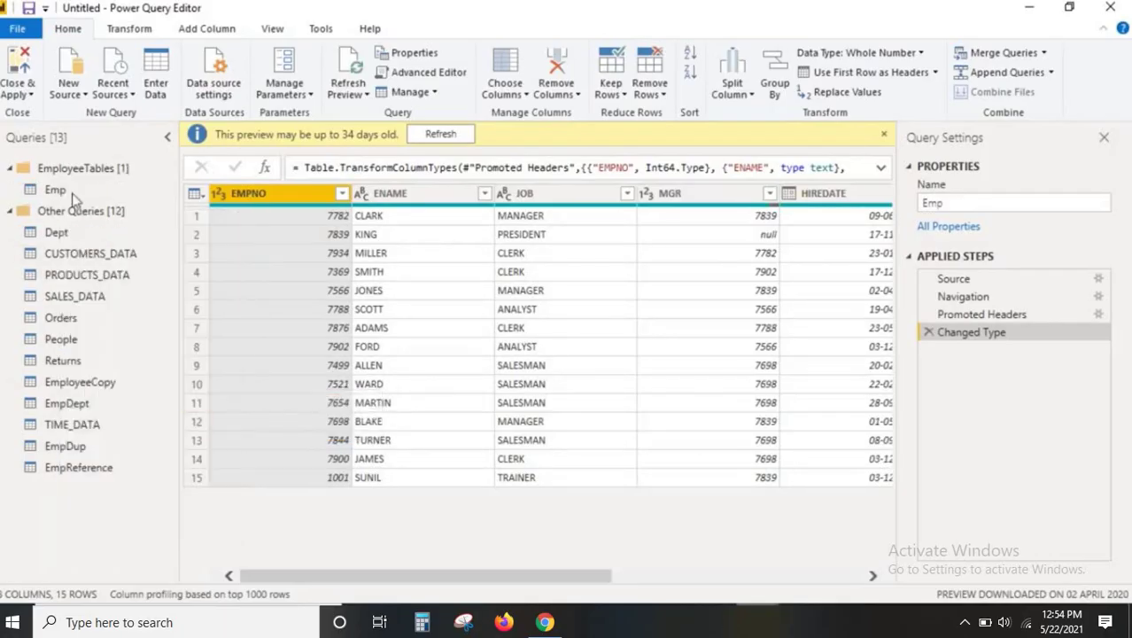
# Move the Dept, EmpDept, EmpDup and EmpReference queries together into the EmployeeTables group
pyautogui.click(57, 232)
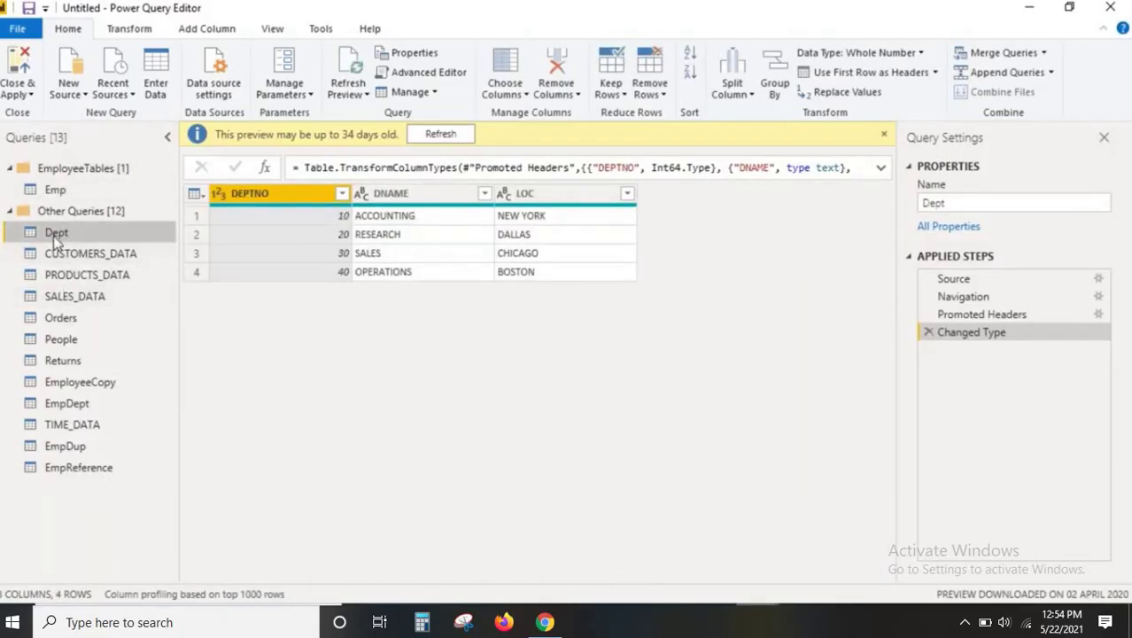
pyautogui.click(68, 403)
pyautogui.keyDown('ctrl'); pyautogui.click(67, 448); pyautogui.keyUp('ctrl')
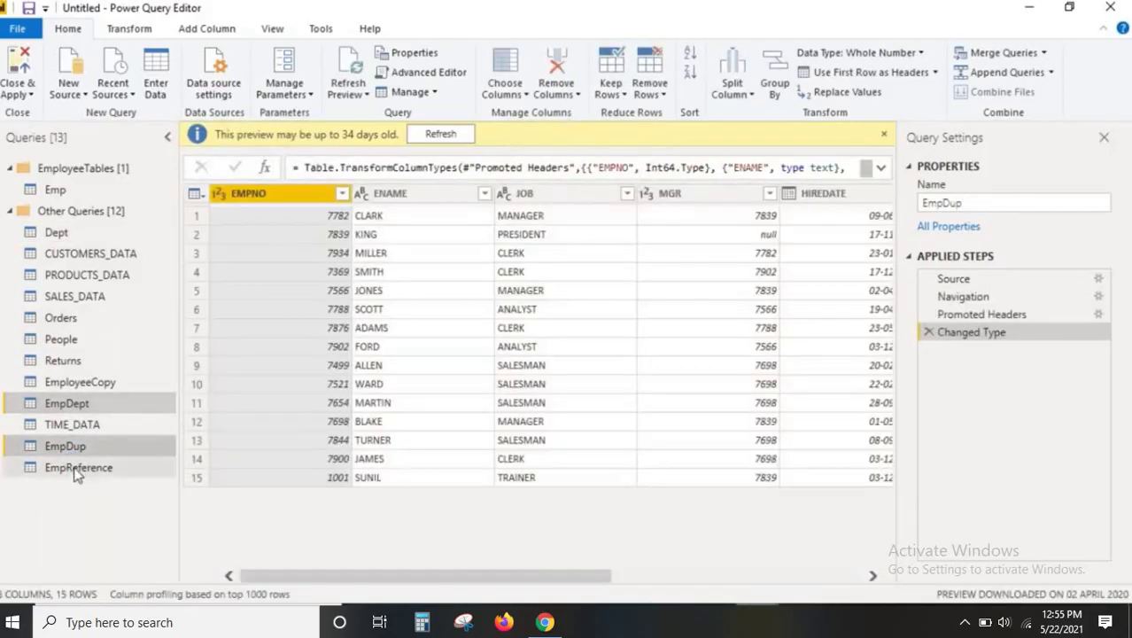
pyautogui.keyDown('ctrl'); pyautogui.click(72, 468); pyautogui.keyUp('ctrl')
pyautogui.keyDown('ctrl'); pyautogui.click(53, 234); pyautogui.keyUp('ctrl')
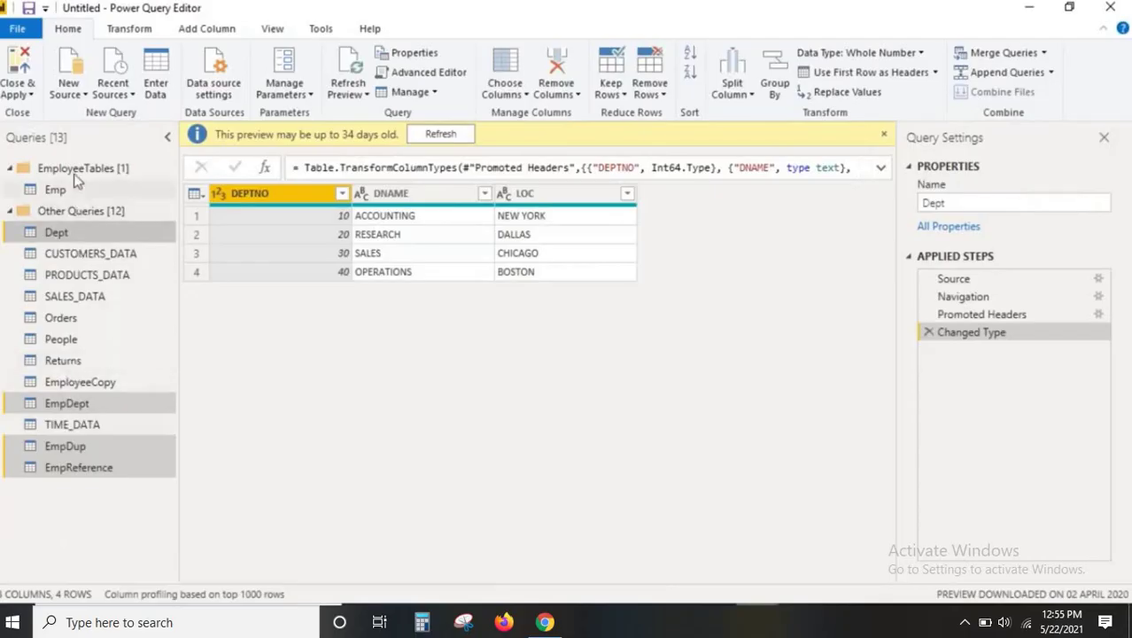
pyautogui.rightClick(92, 410)
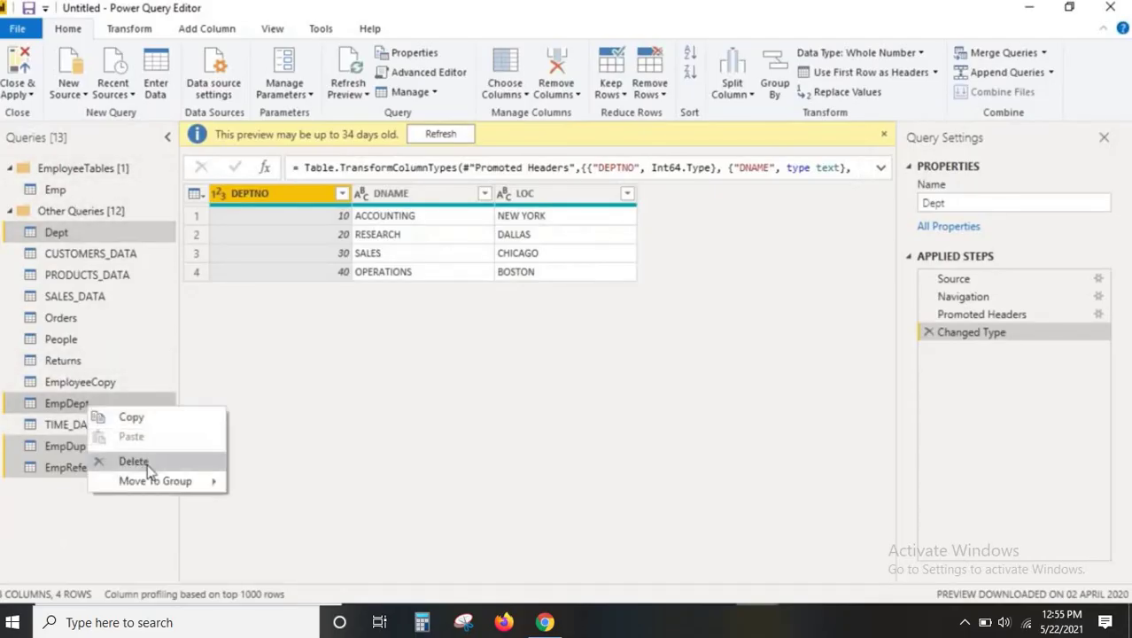
pyautogui.moveTo(147, 479)
pyautogui.click(274, 481)
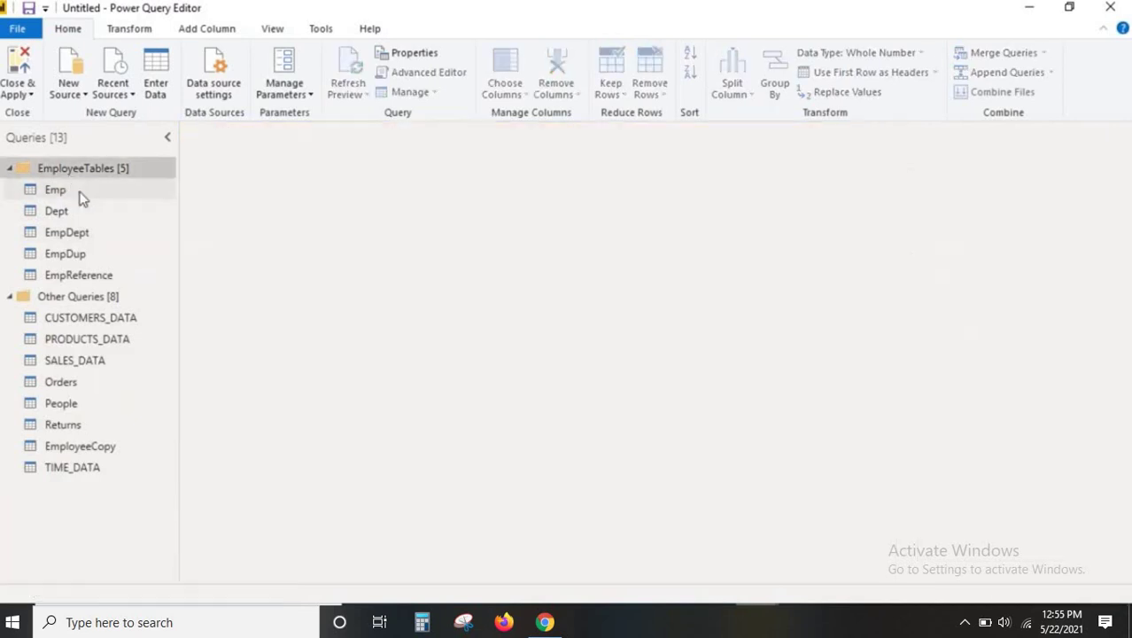
# Collapse the EmployeeTables group, sketch briefly in red below the remaining queries and clear the sketch
pyautogui.click(10, 168)
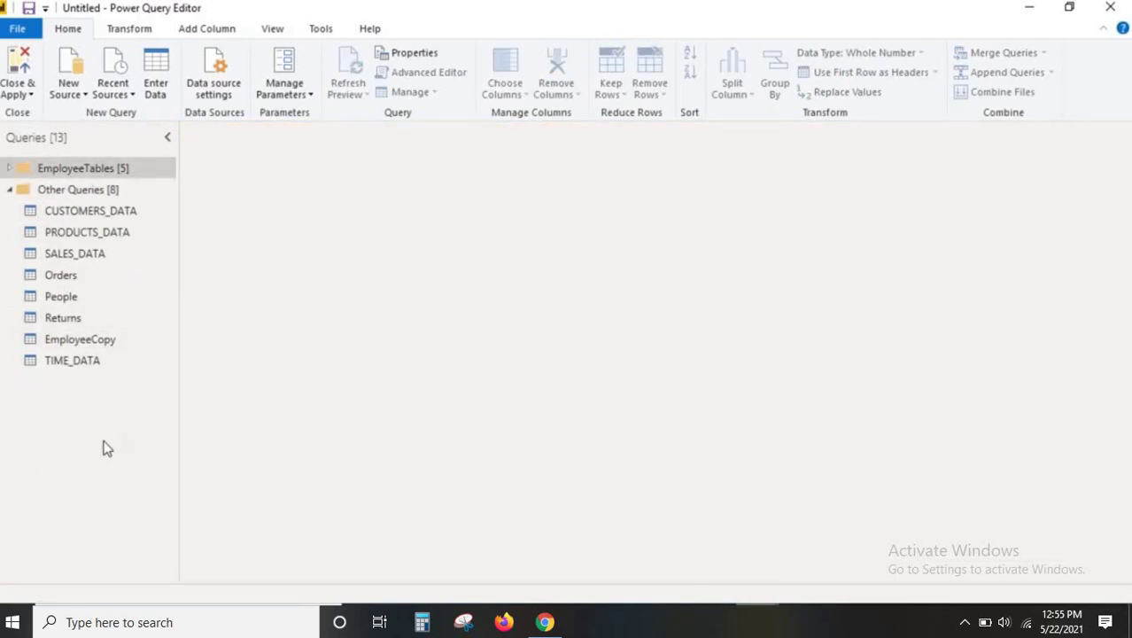
pyautogui.moveTo(109, 394); pyautogui.dragTo(94, 456)
pyautogui.moveTo(140, 424); pyautogui.dragTo(162, 438)
pyautogui.press('Escape')
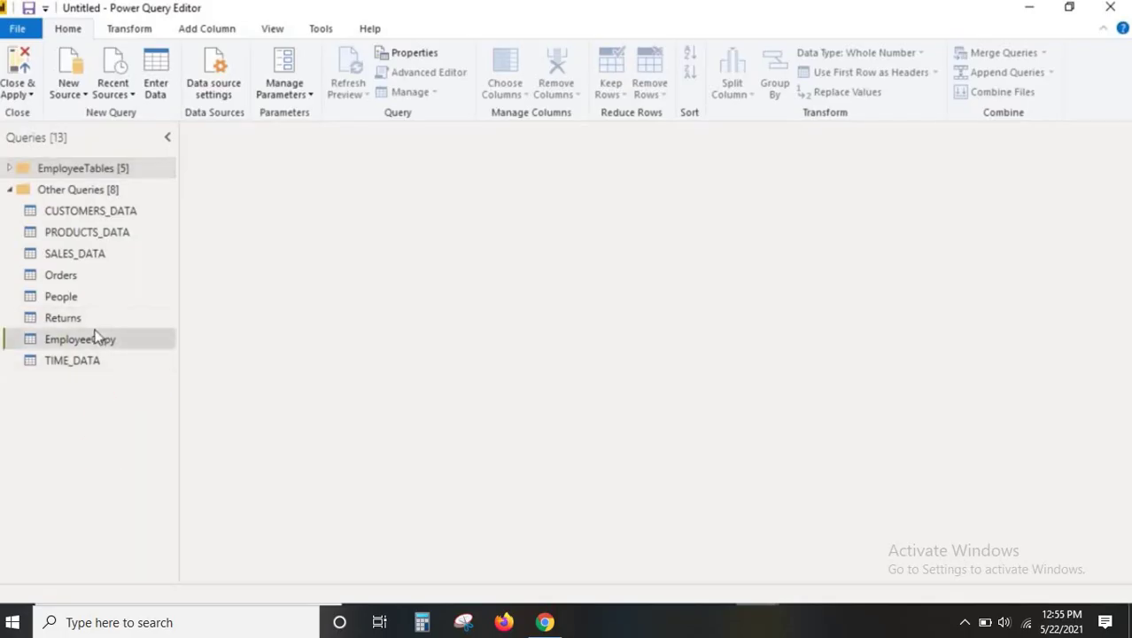
# Move the EmployeeCopy query into the EmployeeTables group
pyautogui.click(88, 339)
pyautogui.rightClick(87, 349)
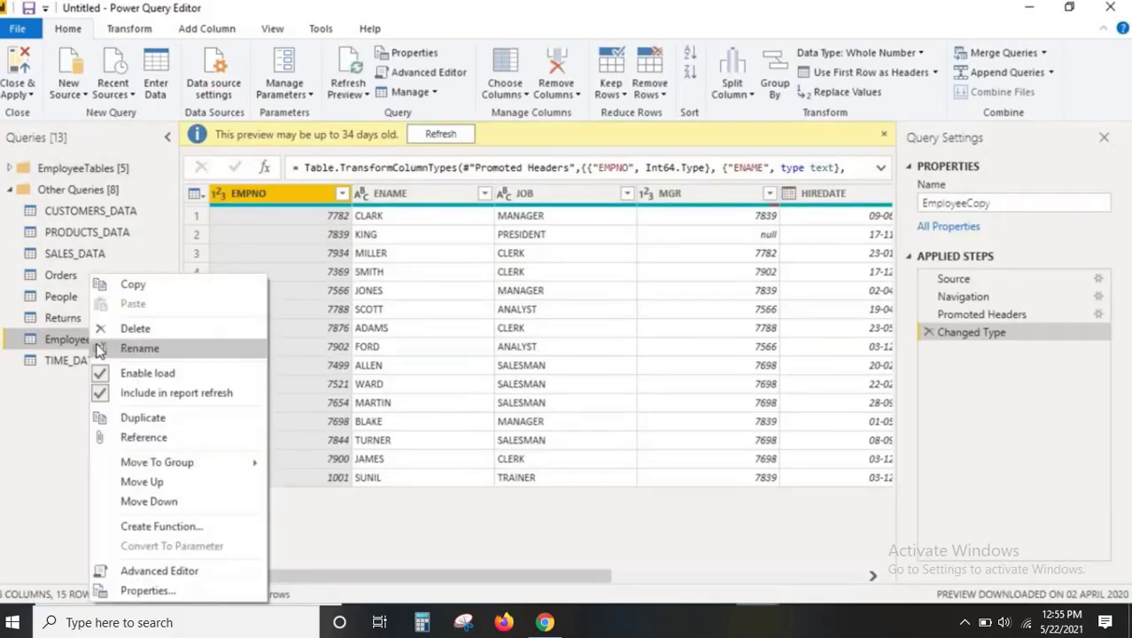
pyautogui.moveTo(252, 462)
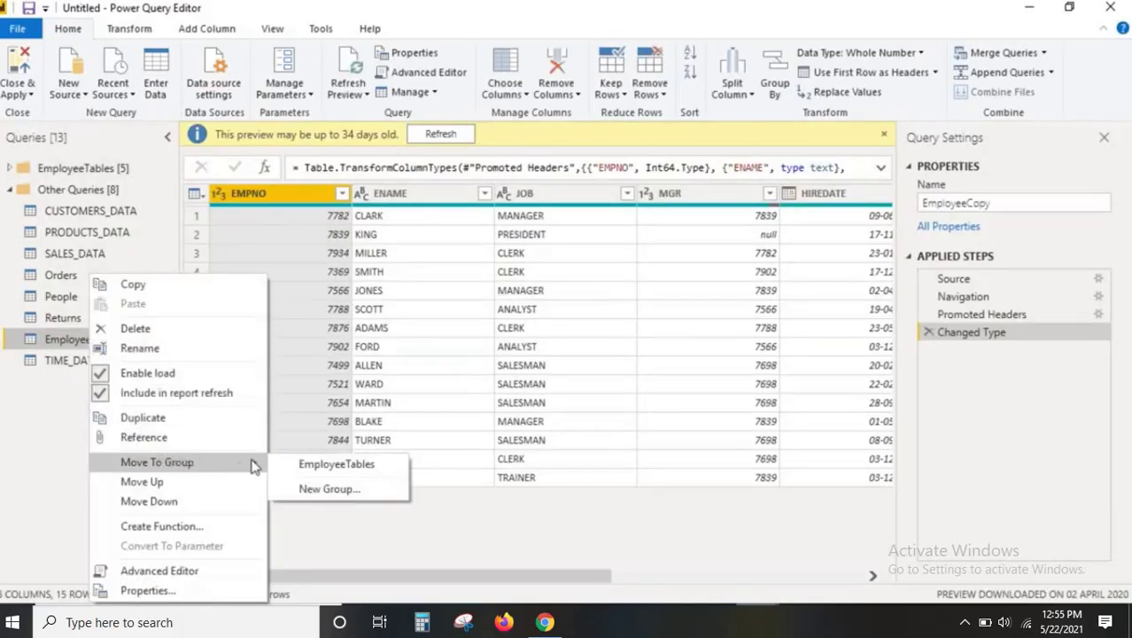
pyautogui.click(320, 463)
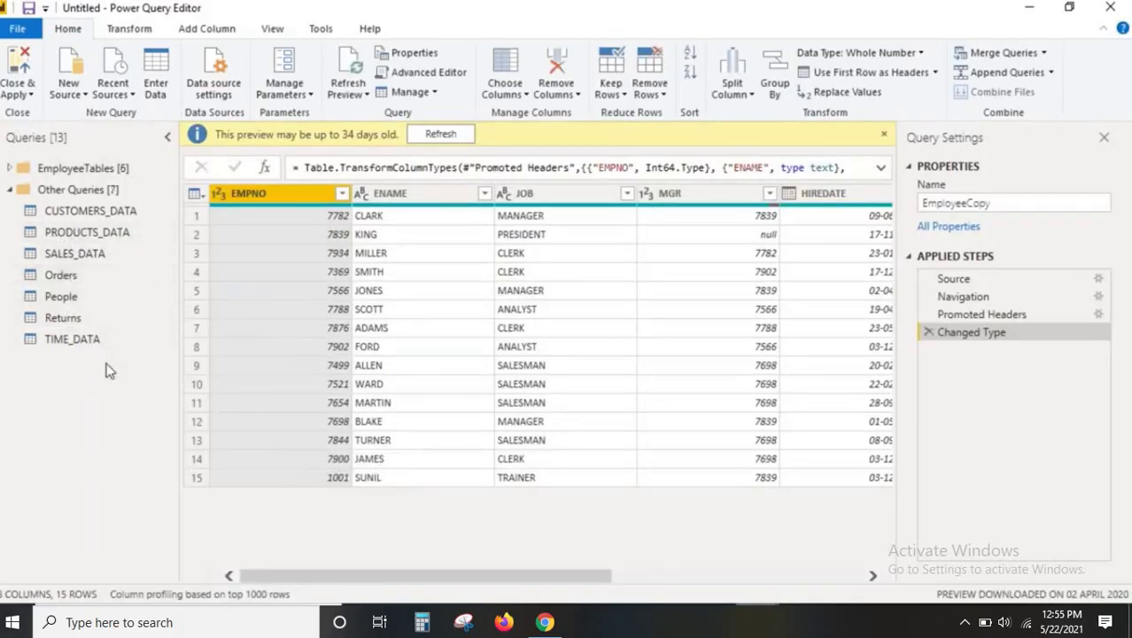
# Sketch a boxed Sales label in red below the query list, clear it, and show the New Group option without using it
pyautogui.moveTo(20, 363); pyautogui.dragTo(166, 392)
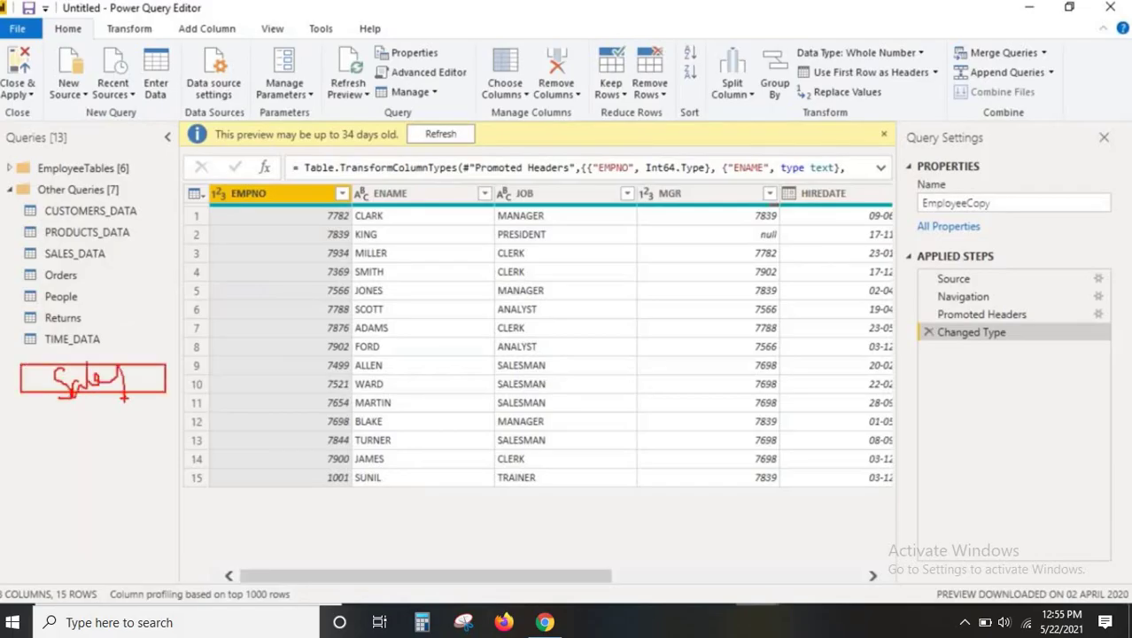
pyautogui.press('Escape')
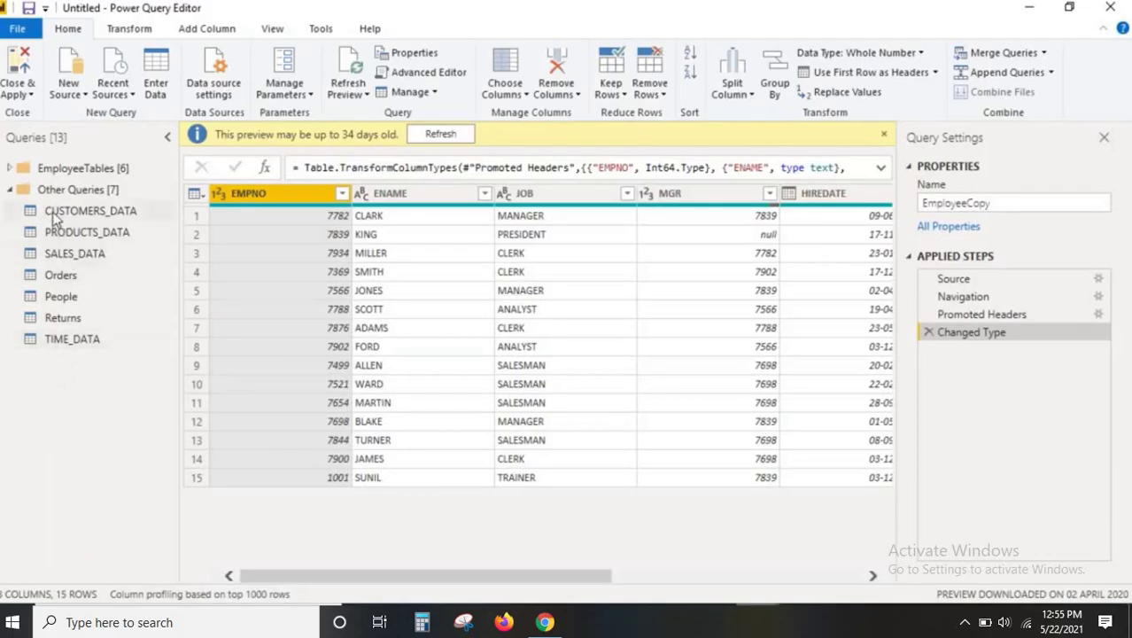
pyautogui.rightClick(37, 361)
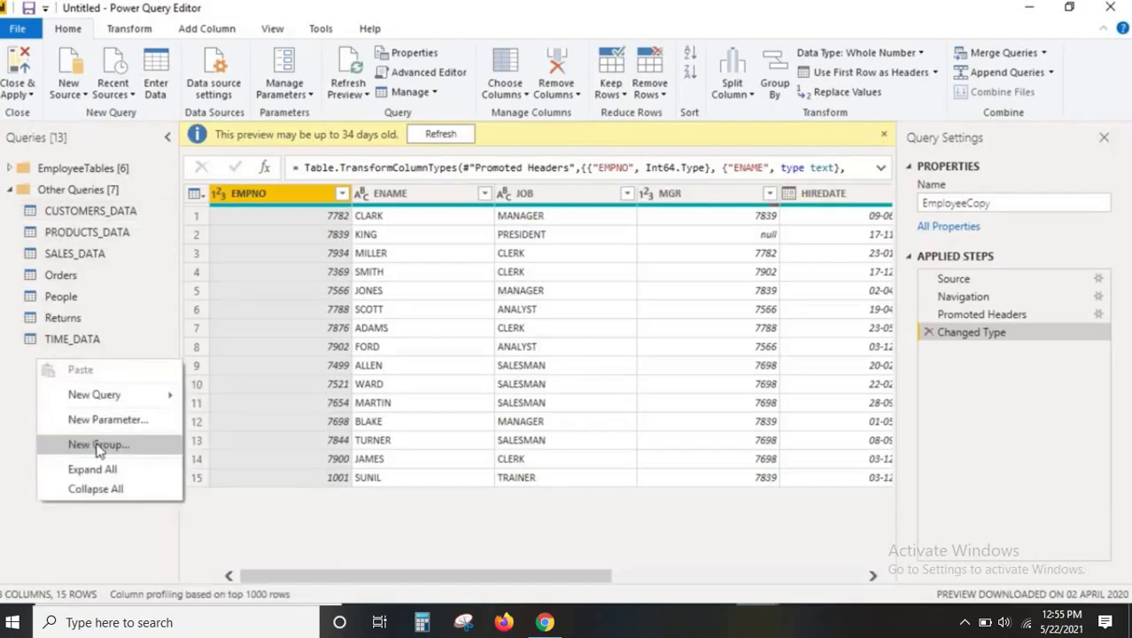
pyautogui.click(16, 417)
# Move the SALES_DATA query into a new group named SaleTables and mark the group and its query in red
pyautogui.click(71, 254)
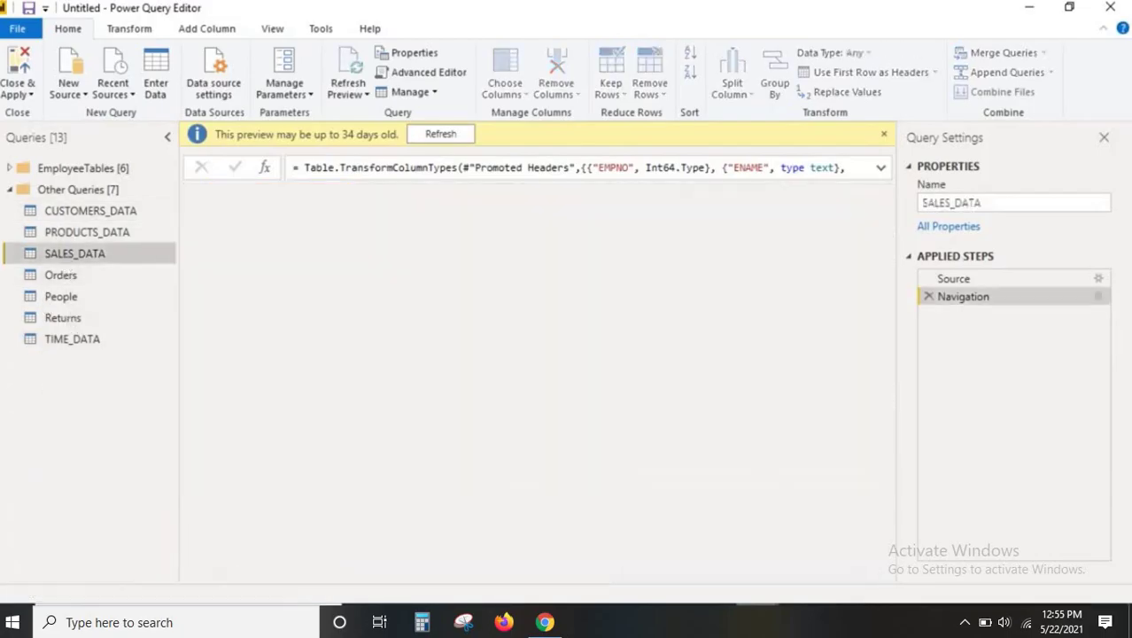
pyautogui.rightClick(69, 255)
pyautogui.moveTo(131, 448)
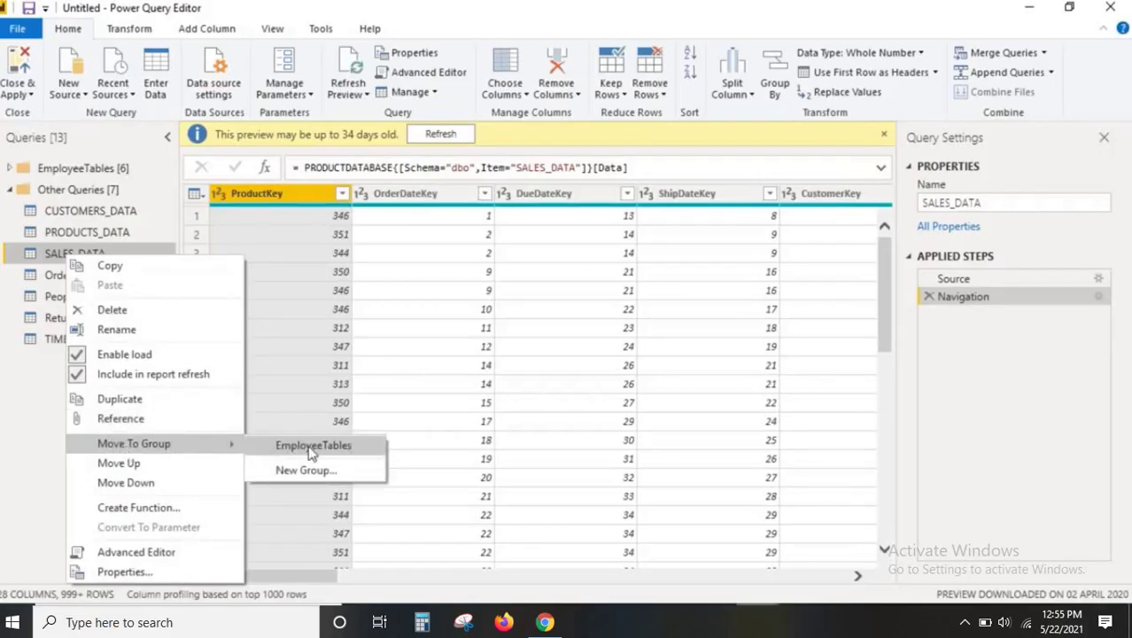
pyautogui.click(305, 472)
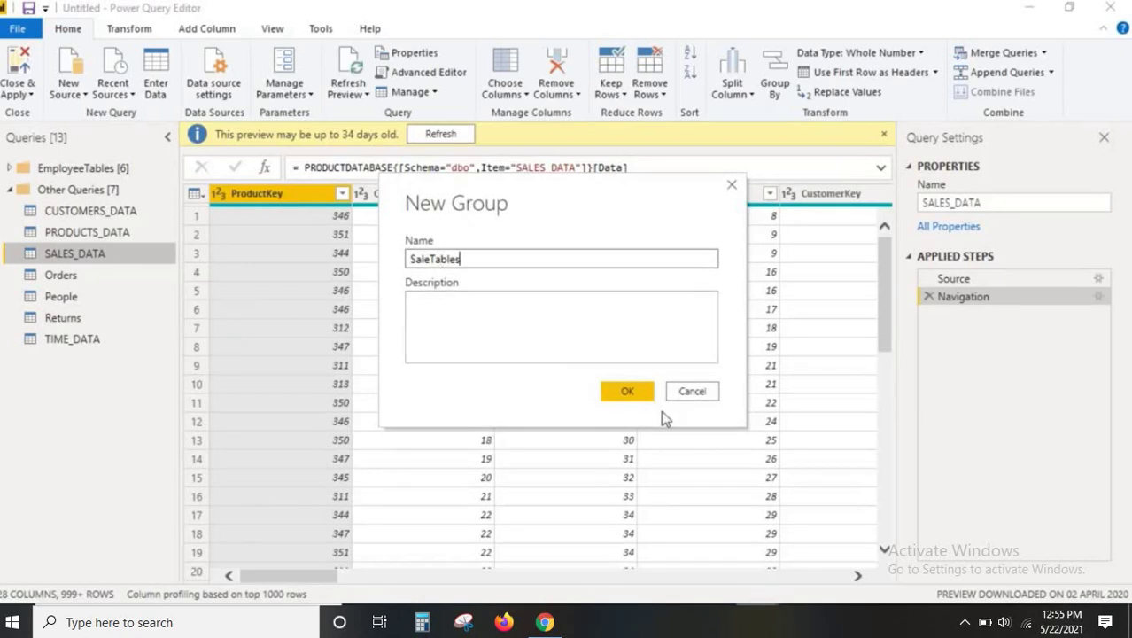
pyautogui.click(627, 390)
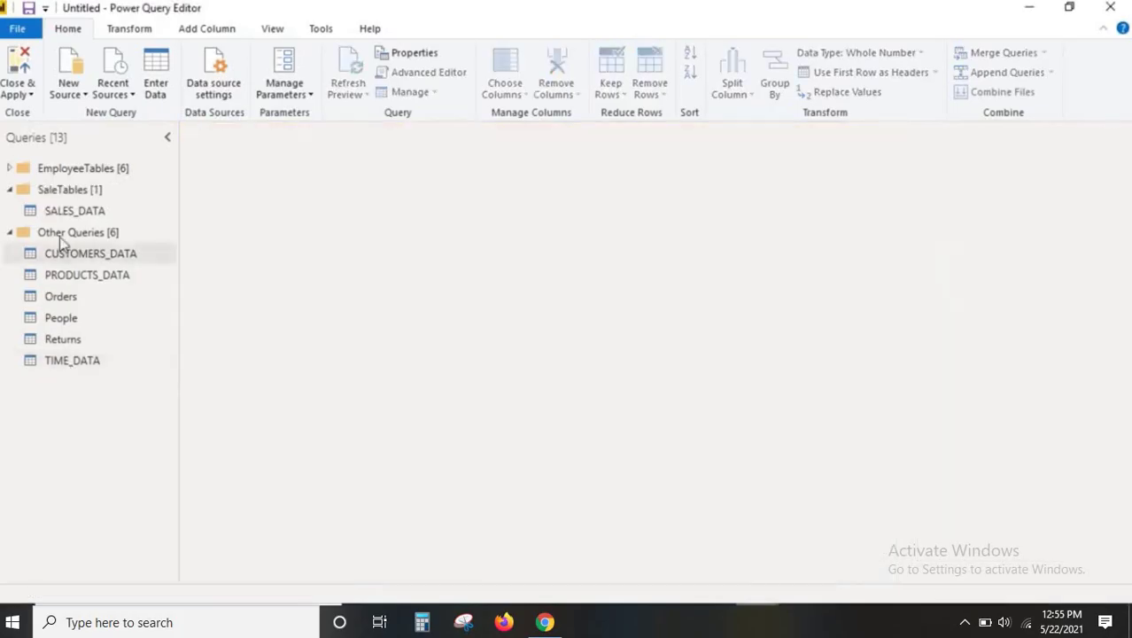
pyautogui.moveTo(33, 184); pyautogui.dragTo(127, 196)
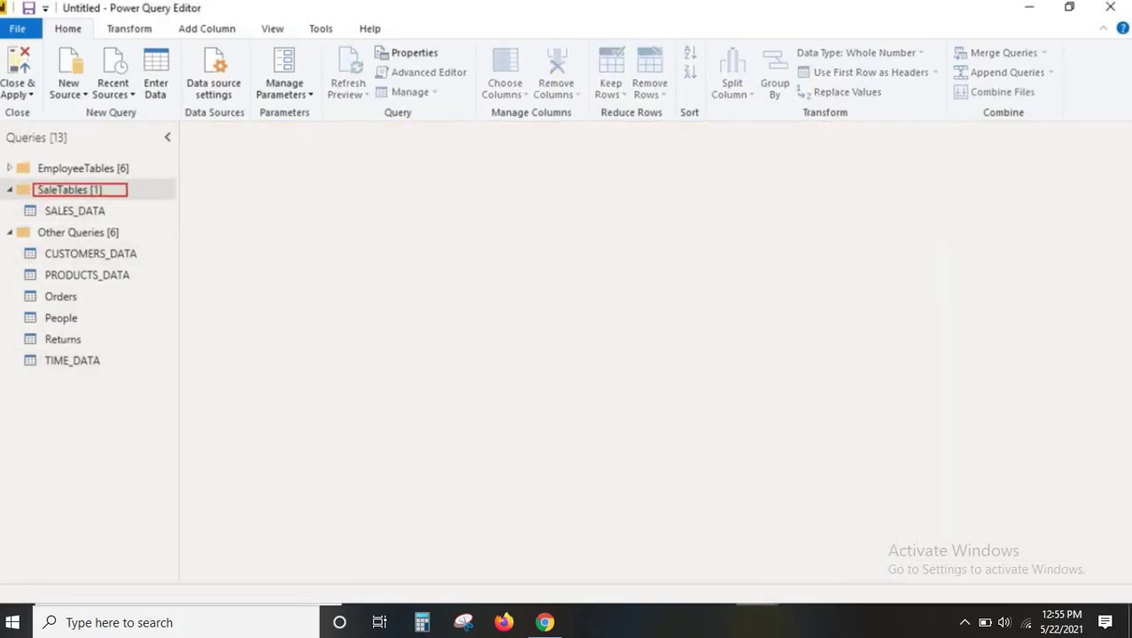
pyautogui.moveTo(40, 204); pyautogui.dragTo(156, 226)
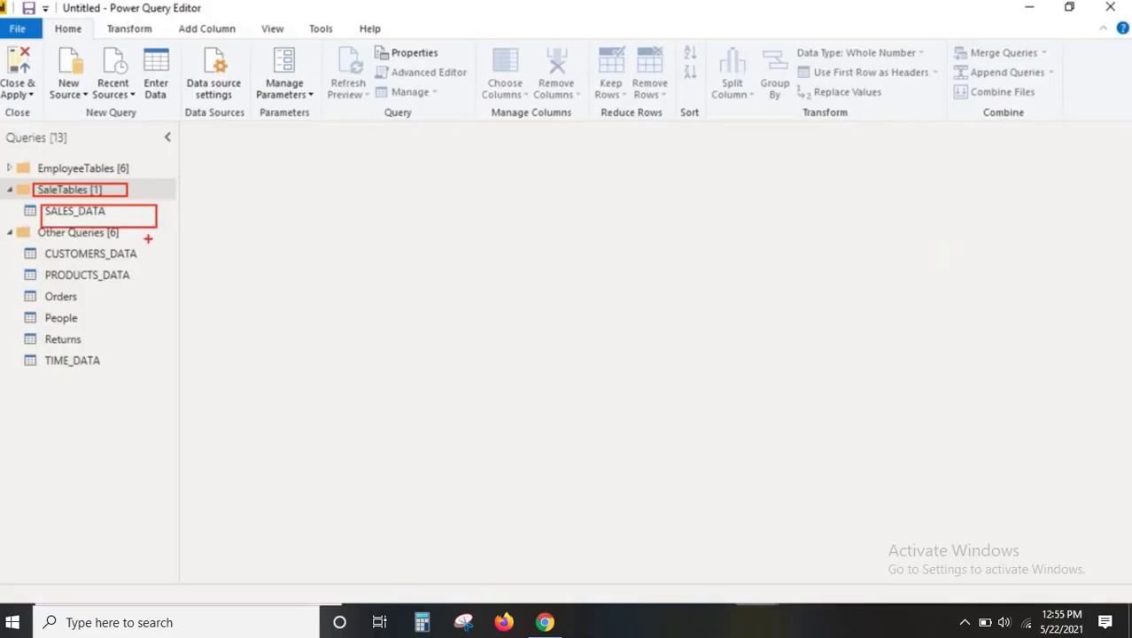
# Move the Orders and Returns queries together into the SaleTables group
pyautogui.click(78, 297)
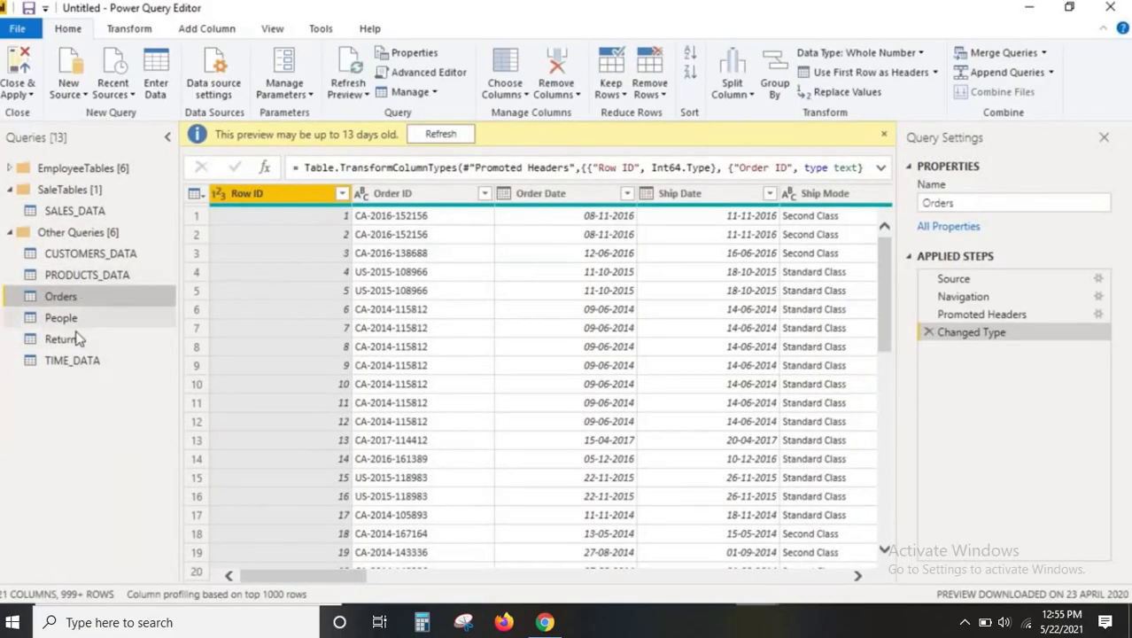
pyautogui.click(73, 341)
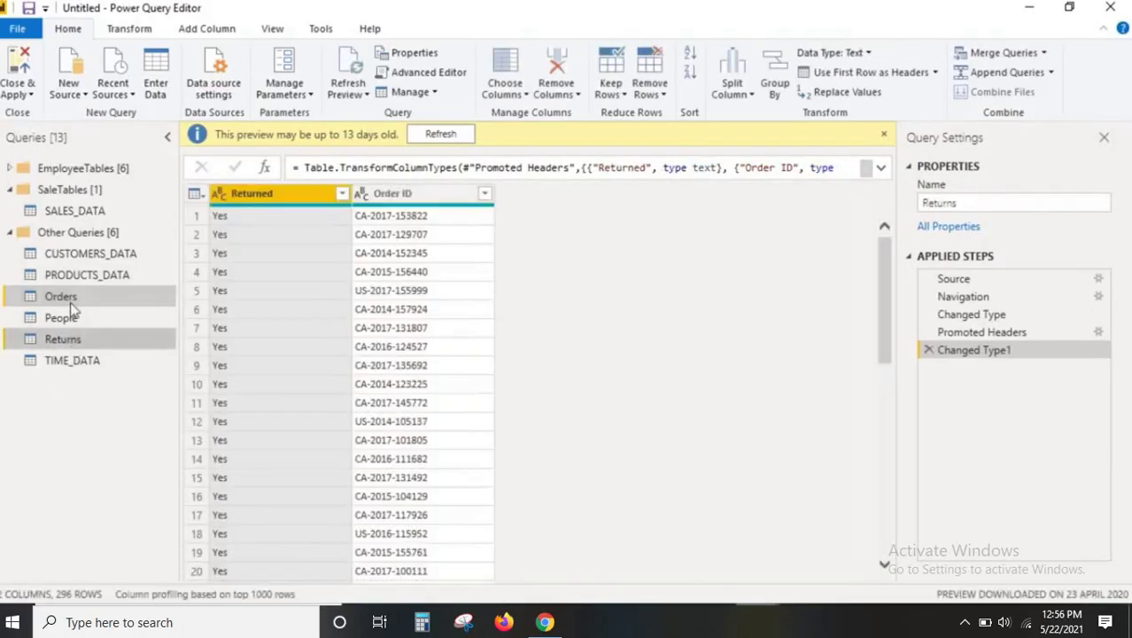
pyautogui.rightClick(78, 298)
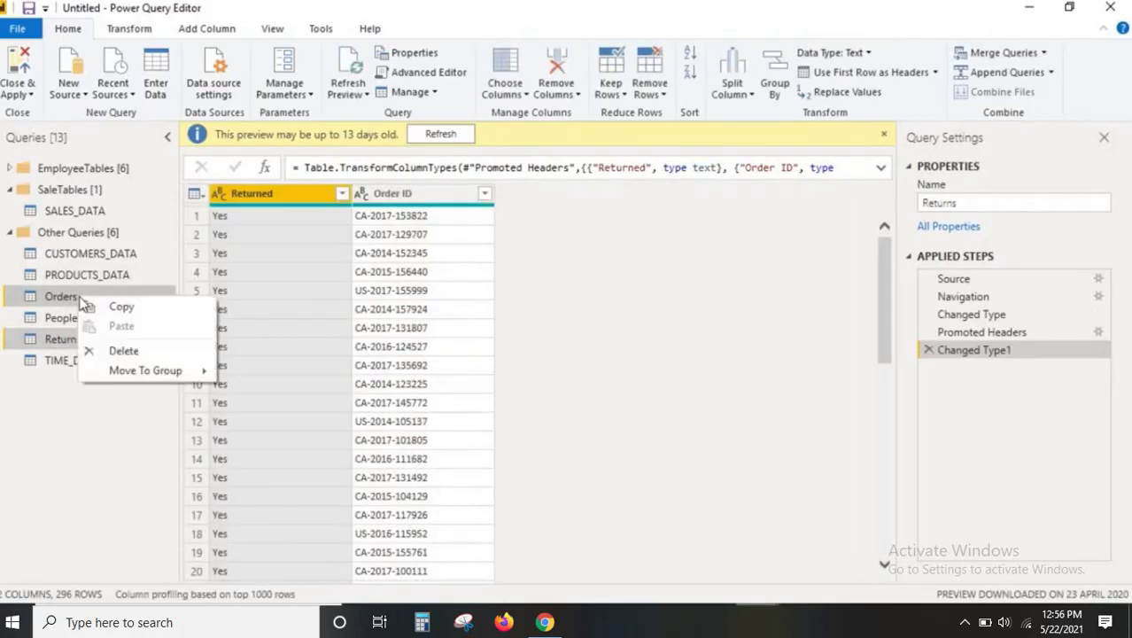
pyautogui.moveTo(150, 372)
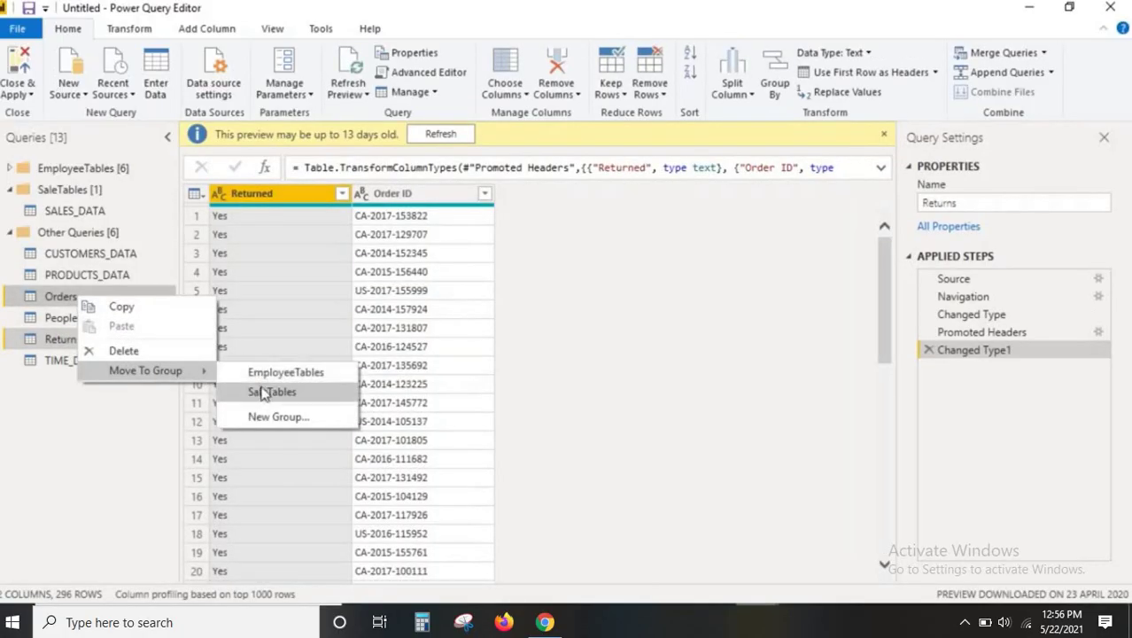
pyautogui.click(265, 391)
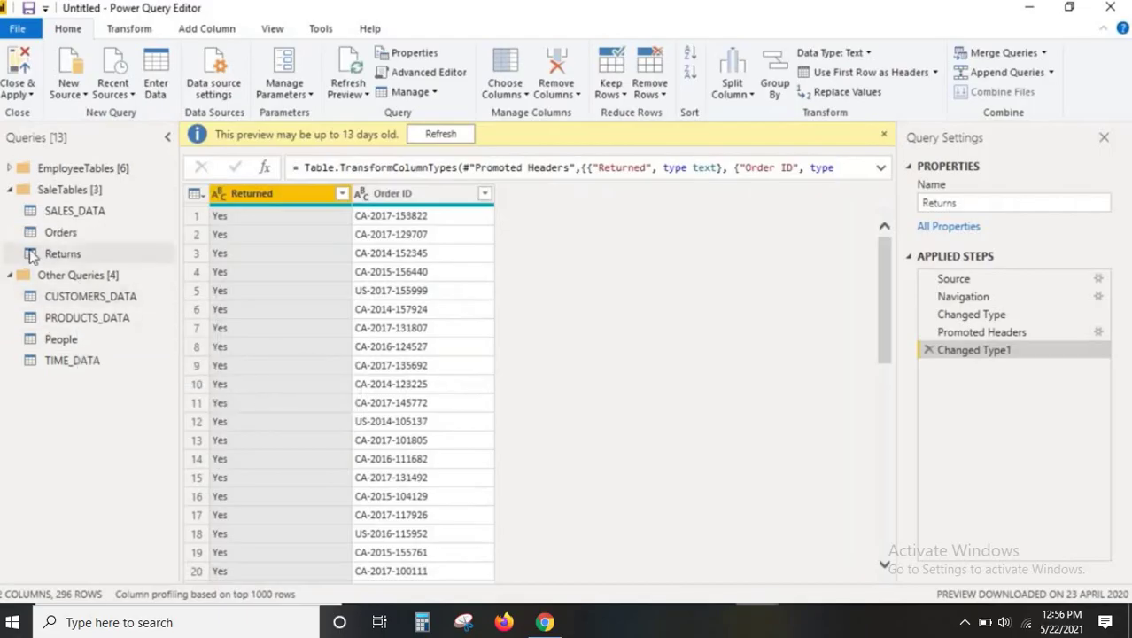
# Move the CUSTOMERS_DATA, PRODUCTS_DATA, People and TIME_DATA queries together into the SaleTables group
pyautogui.click(81, 295)
pyautogui.keyDown('ctrl'); pyautogui.click(78, 319); pyautogui.keyUp('ctrl')
pyautogui.keyDown('ctrl'); pyautogui.click(62, 338); pyautogui.keyUp('ctrl')
pyautogui.keyDown('ctrl'); pyautogui.click(70, 360); pyautogui.keyUp('ctrl')
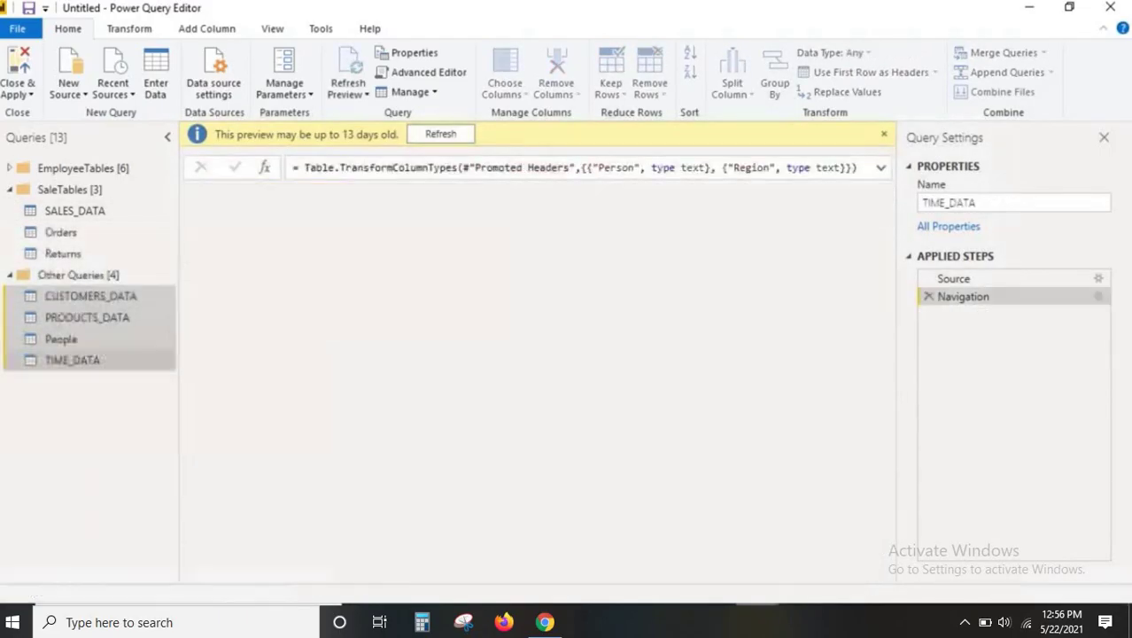
pyautogui.rightClick(71, 363)
pyautogui.moveTo(133, 438)
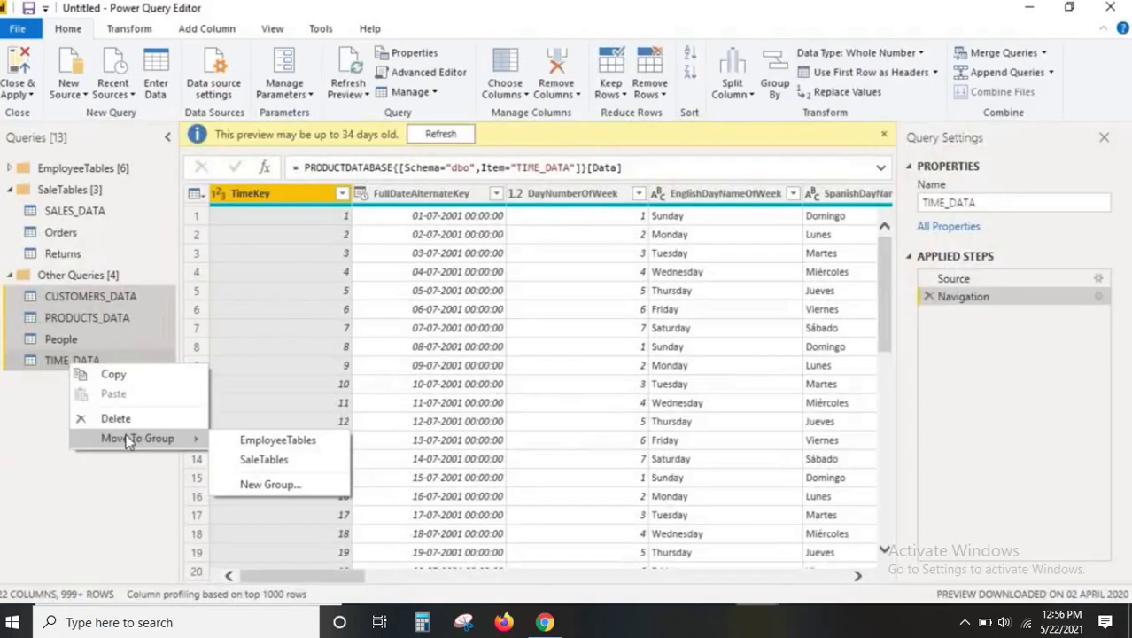
pyautogui.click(232, 457)
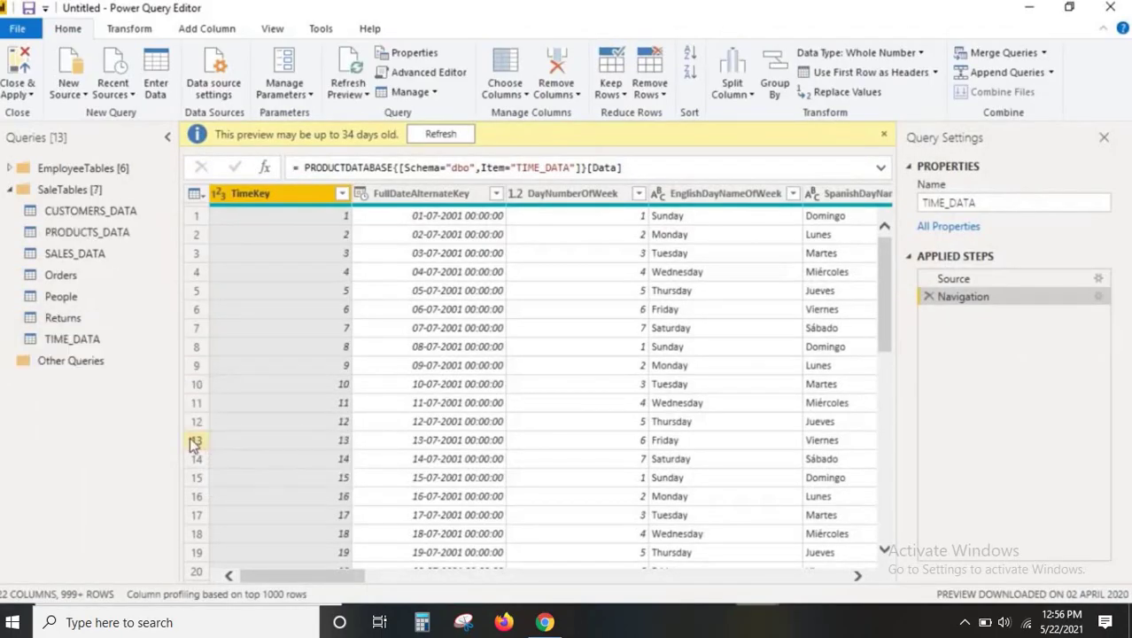
# Collapse SaleTables, mark the EmployeeTables group in red, then expand it and display its Emp query
pyautogui.click(13, 190)
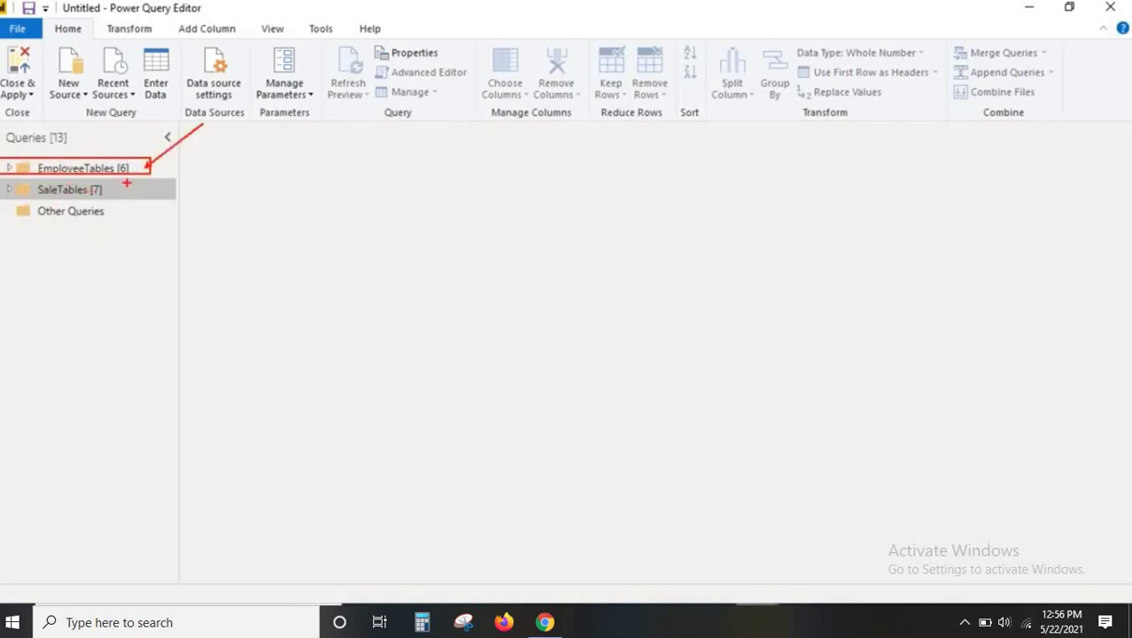
pyautogui.click(9, 167)
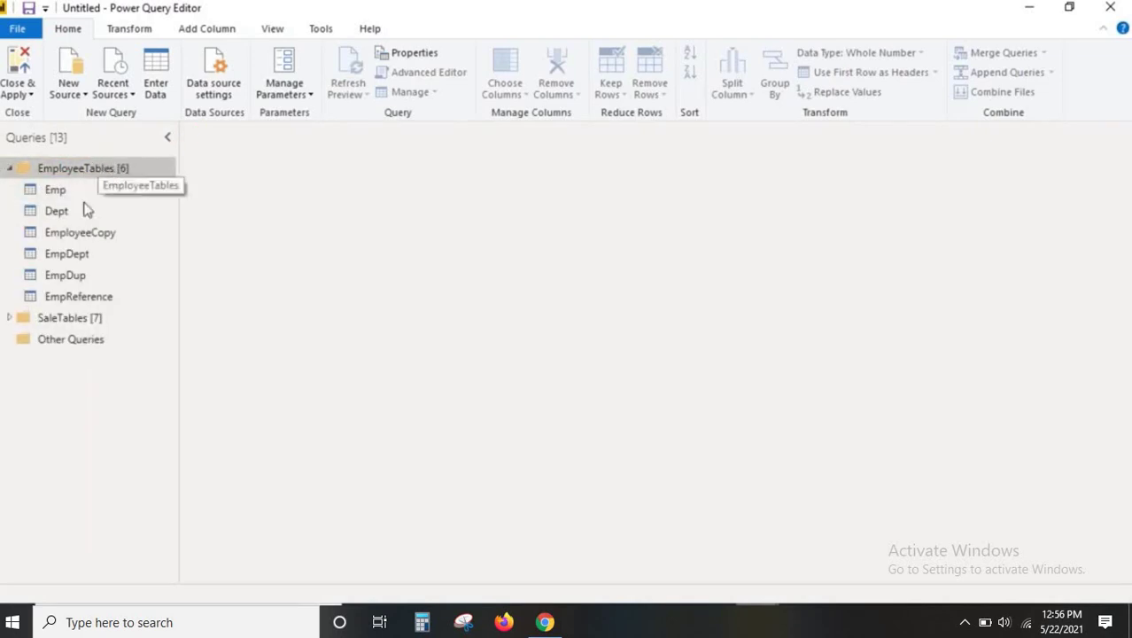
pyautogui.click(55, 189)
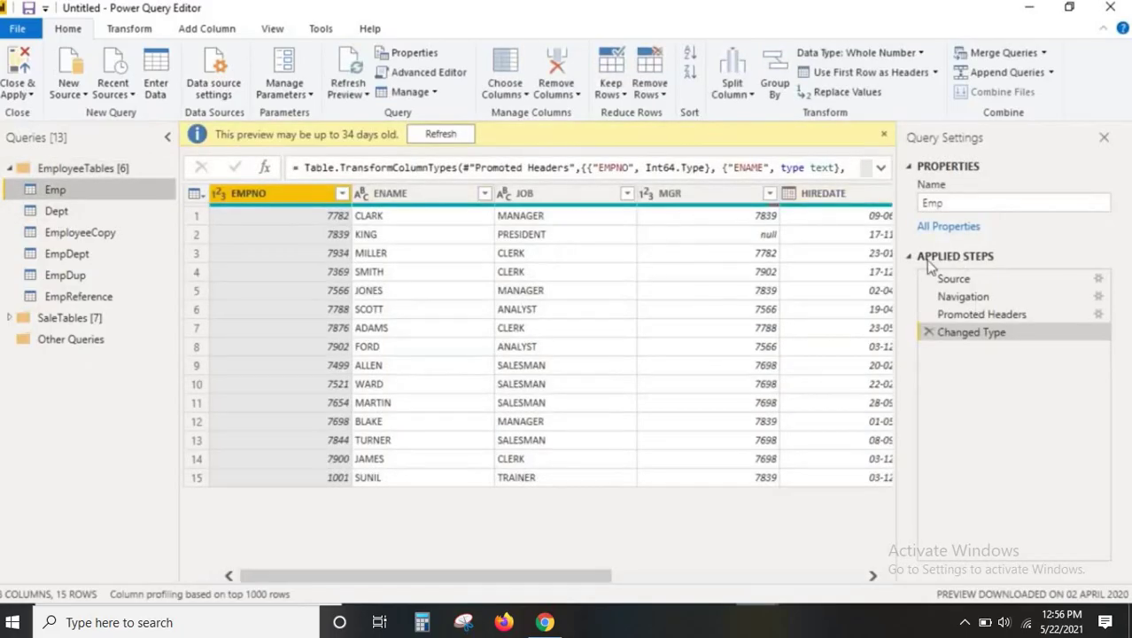
# Collapse the EmployeeTables group, expand SaleTables to display its PRODUCTS_DATA query, and collapse SaleTables again
pyautogui.click(58, 174)
pyautogui.click(10, 168)
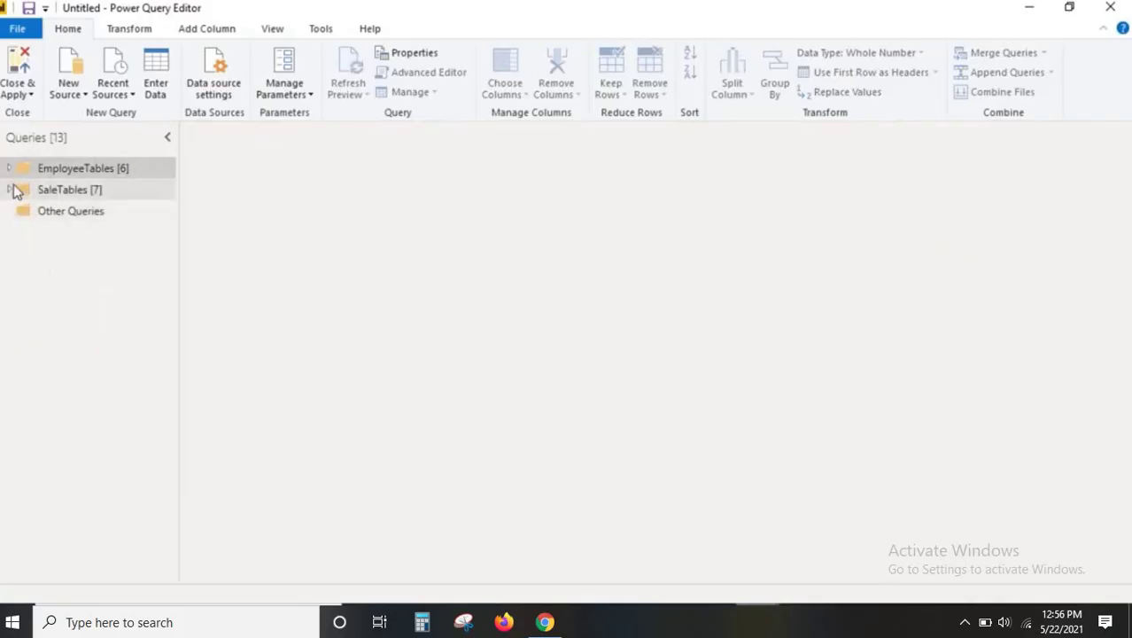
pyautogui.click(16, 191)
pyautogui.click(10, 189)
pyautogui.click(81, 237)
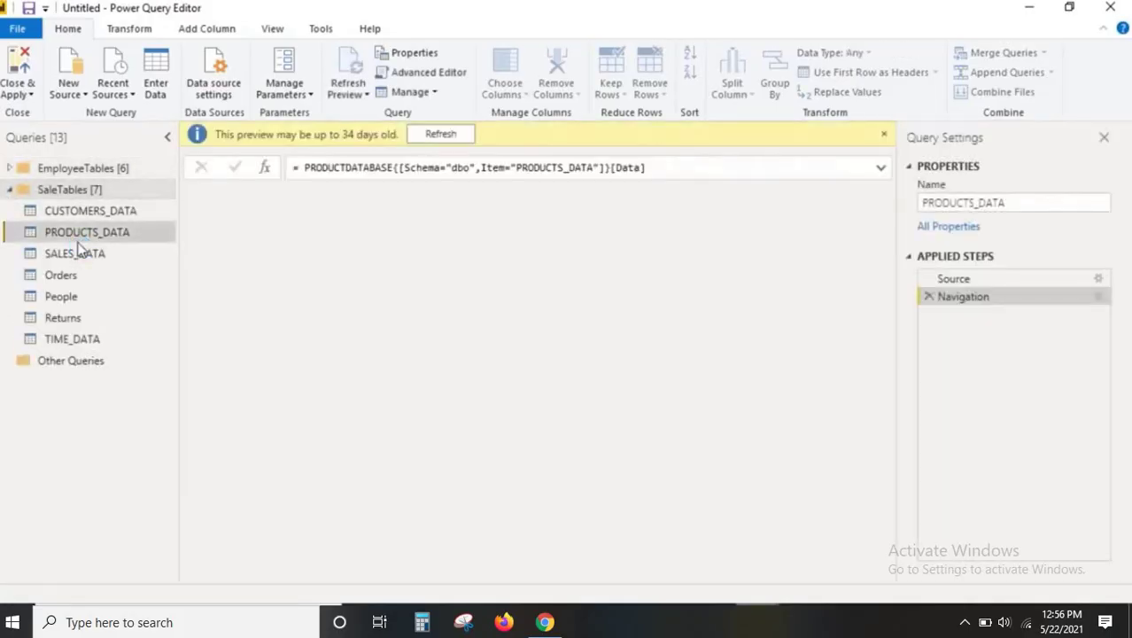
pyautogui.click(20, 190)
pyautogui.click(10, 189)
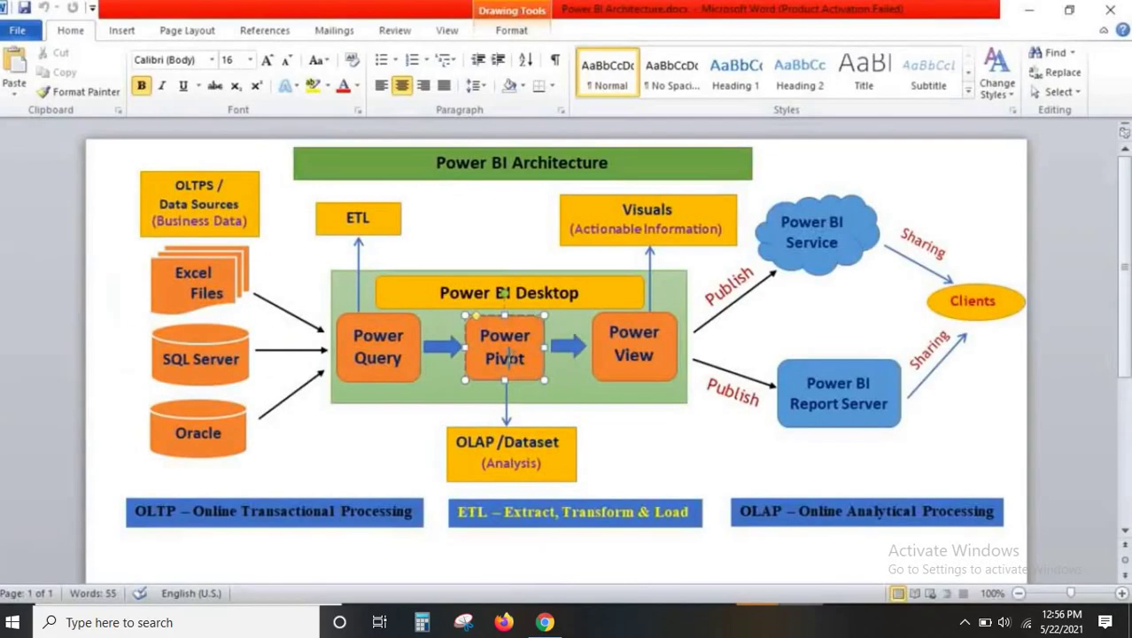
# Switch to Power BI Desktop and display all tables in the relationship model, fitted to the view
pyautogui.moveTo(757, 621)
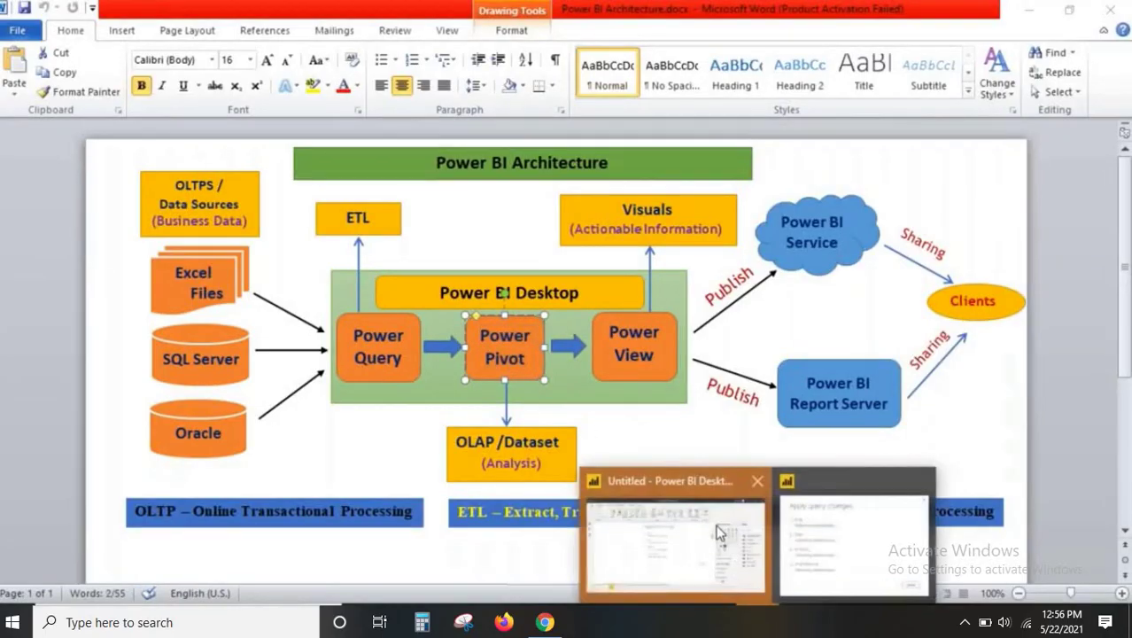
pyautogui.click(850, 532)
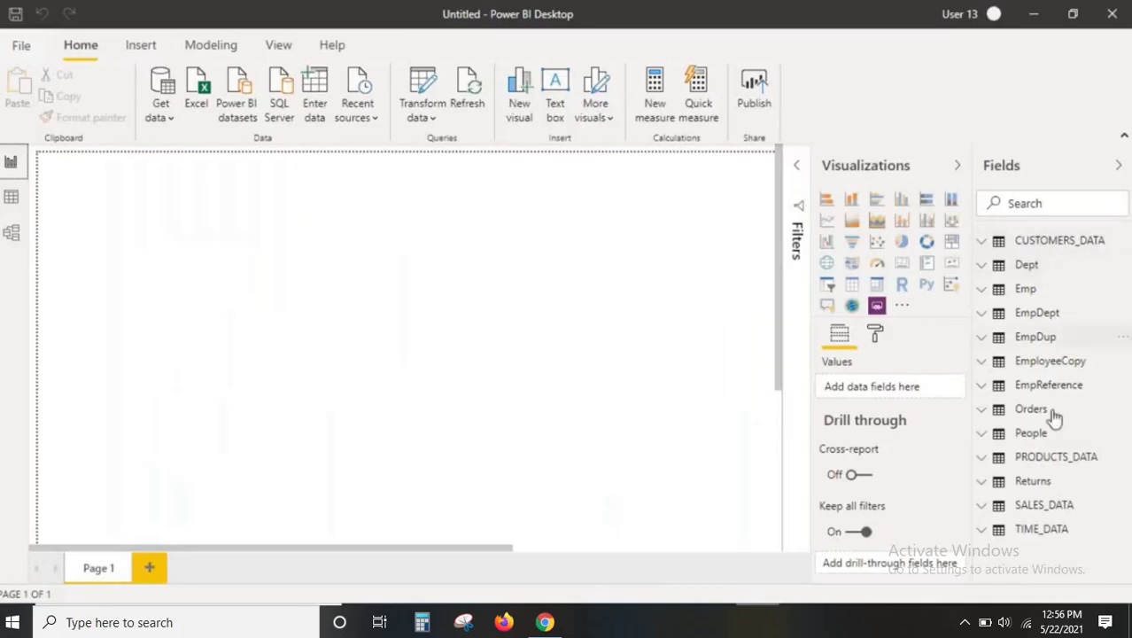
pyautogui.click(12, 232)
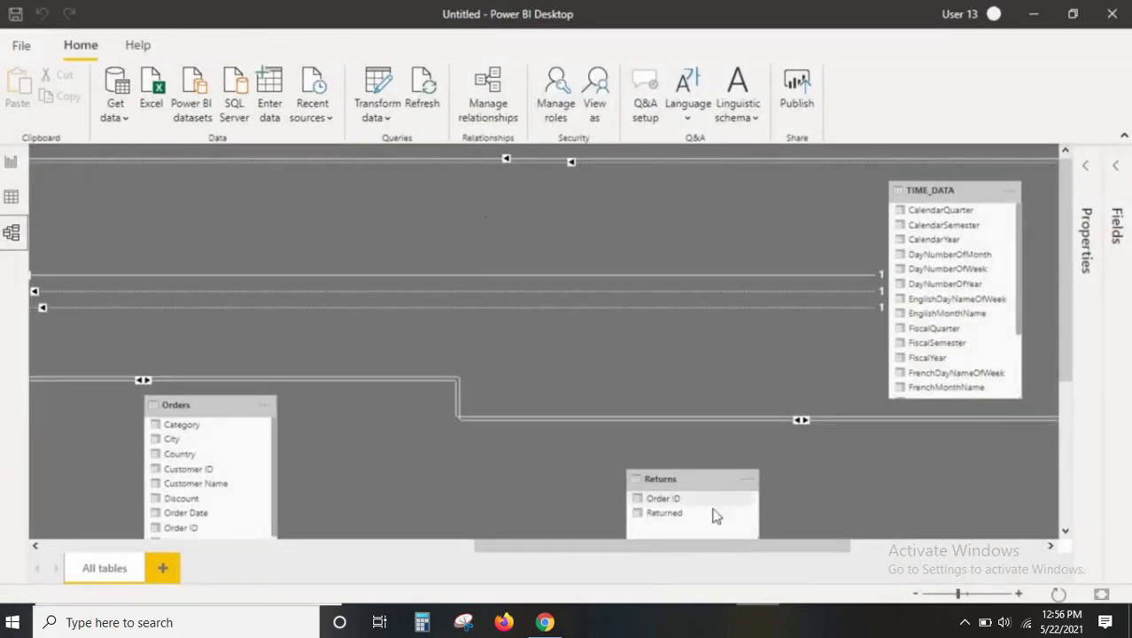
pyautogui.click(1101, 593)
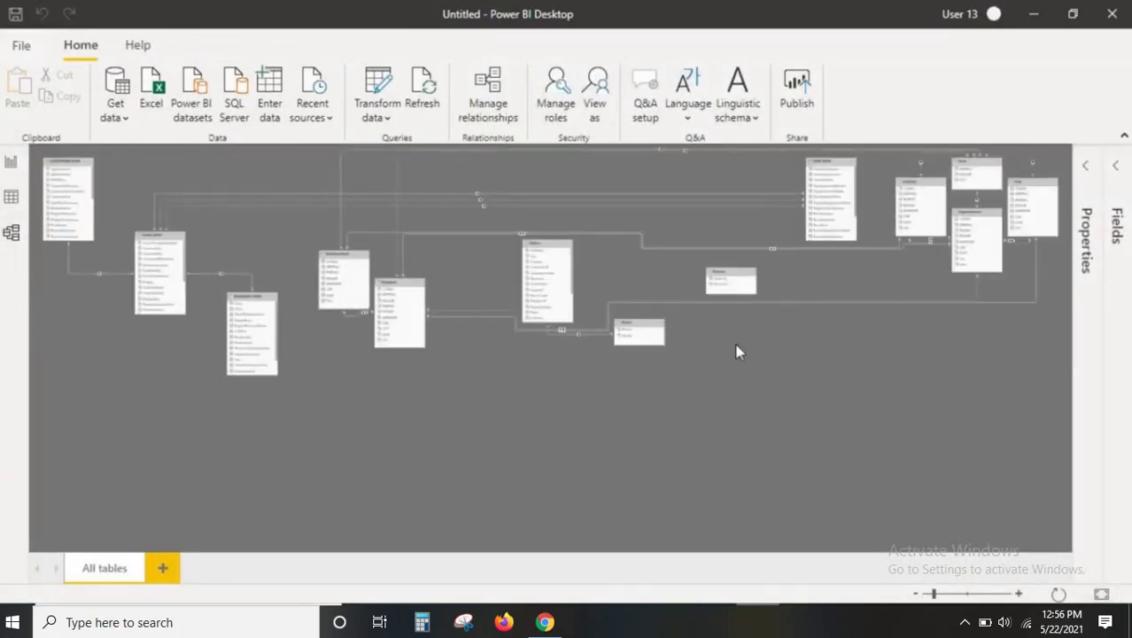
# Reopen the Power Query Editor, collapse the EmployeeTables group, and view the options available for the SALES_DATA query
pyautogui.click(390, 92)
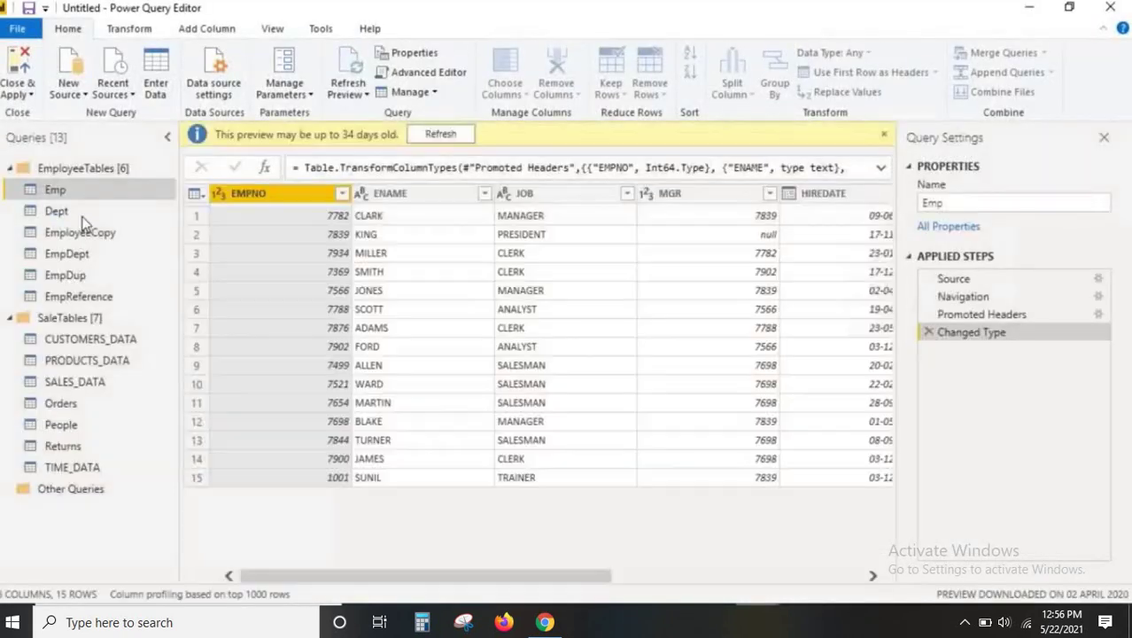
pyautogui.click(26, 170)
pyautogui.click(9, 169)
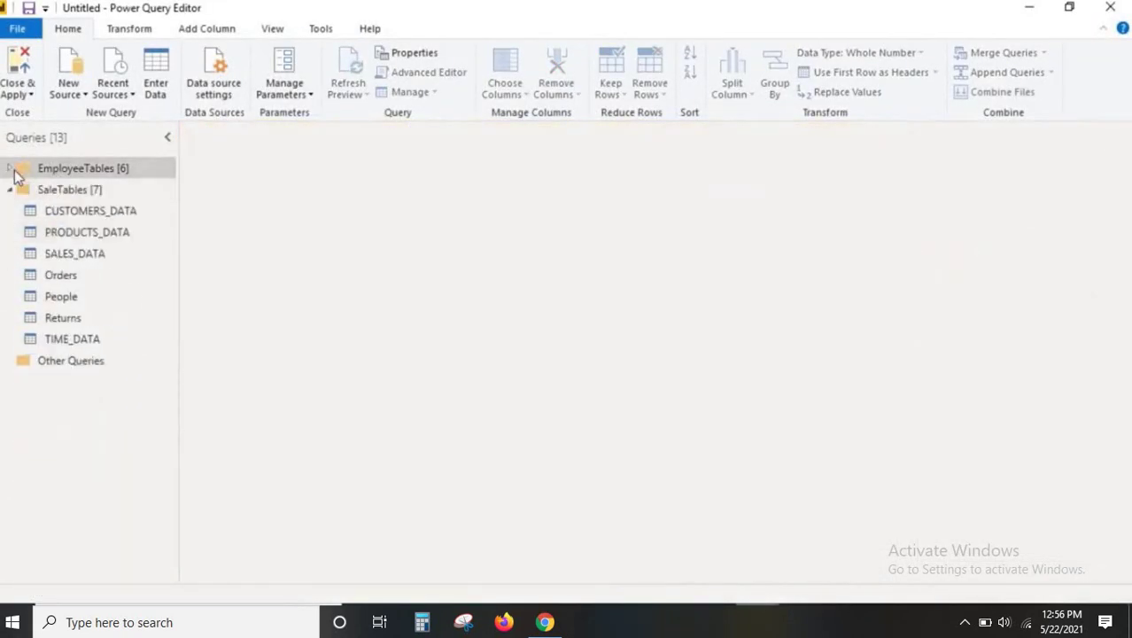
pyautogui.click(35, 190)
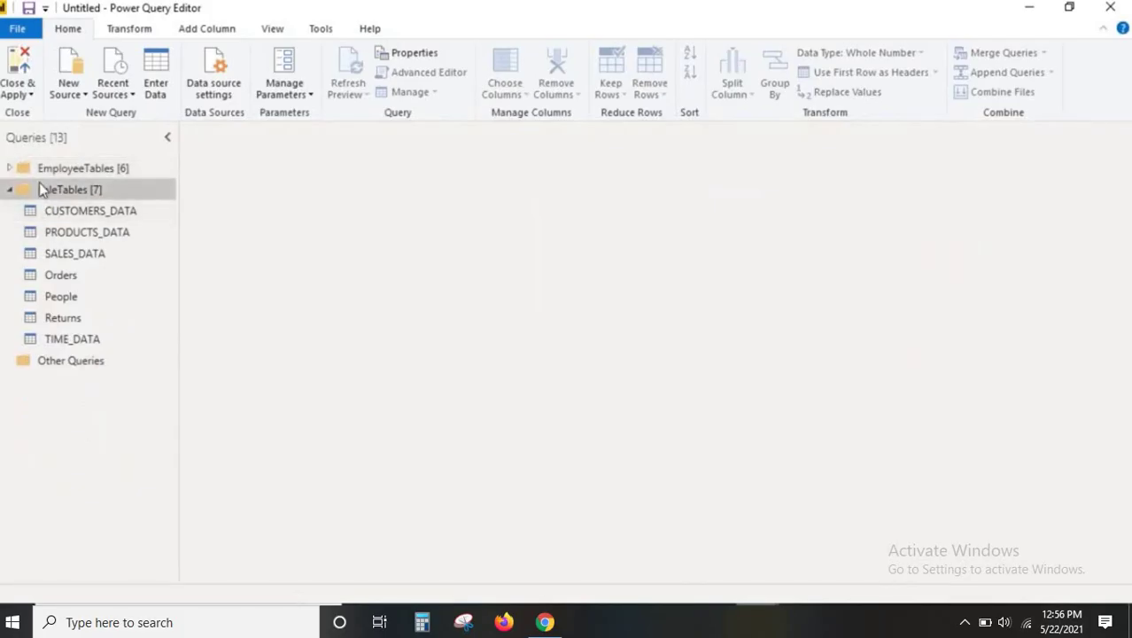
pyautogui.click(77, 257)
pyautogui.rightClick(78, 260)
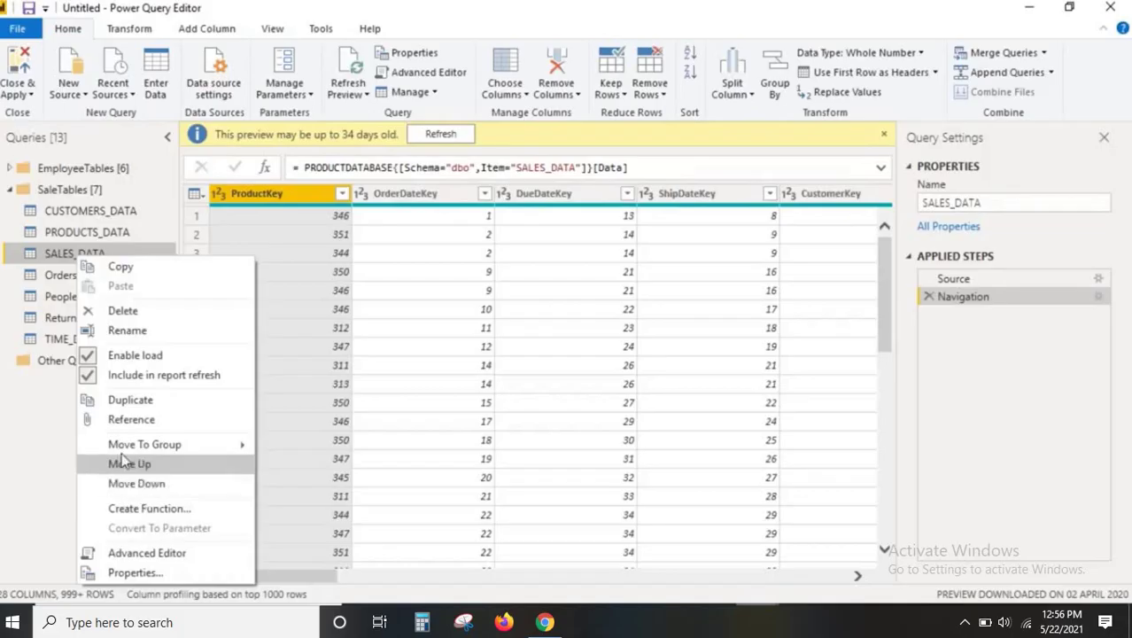
pyautogui.click(46, 435)
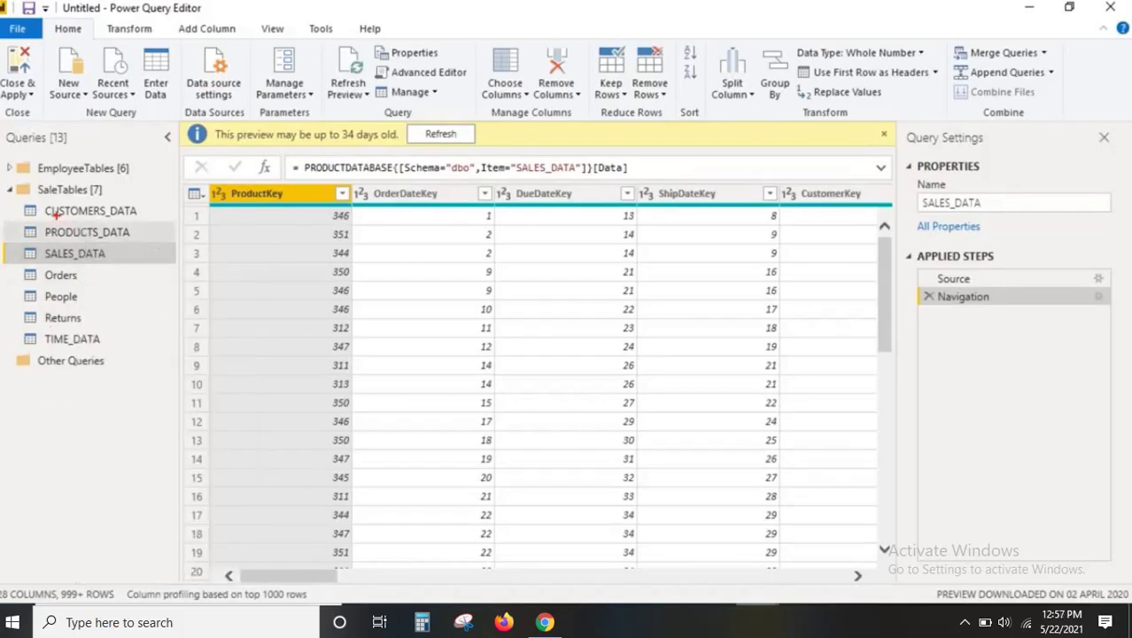
# Box the SaleTables queries and TIME_DATA in red with arrows to the top of the group, then clear the marks
pyautogui.moveTo(17, 203)
pyautogui.mouseDown()
pyautogui.moveTo(156, 346)
pyautogui.moveTo(162, 305)
pyautogui.moveTo(107, 200)
pyautogui.mouseUp()
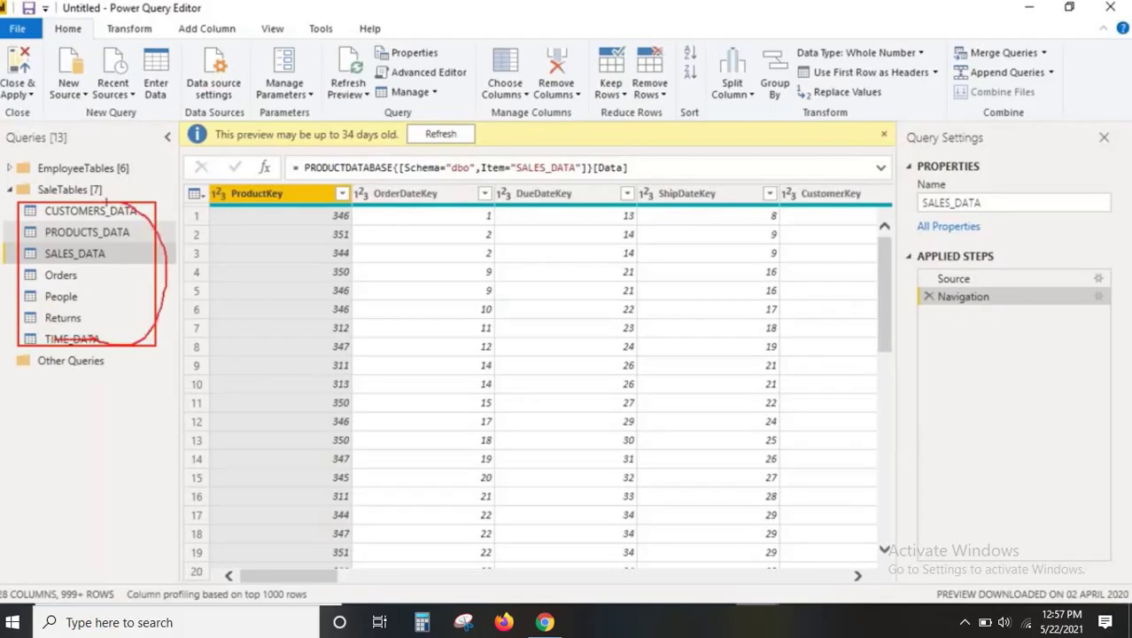
pyautogui.moveTo(21, 333)
pyautogui.mouseDown()
pyautogui.moveTo(110, 356)
pyautogui.moveTo(119, 201)
pyautogui.mouseUp()
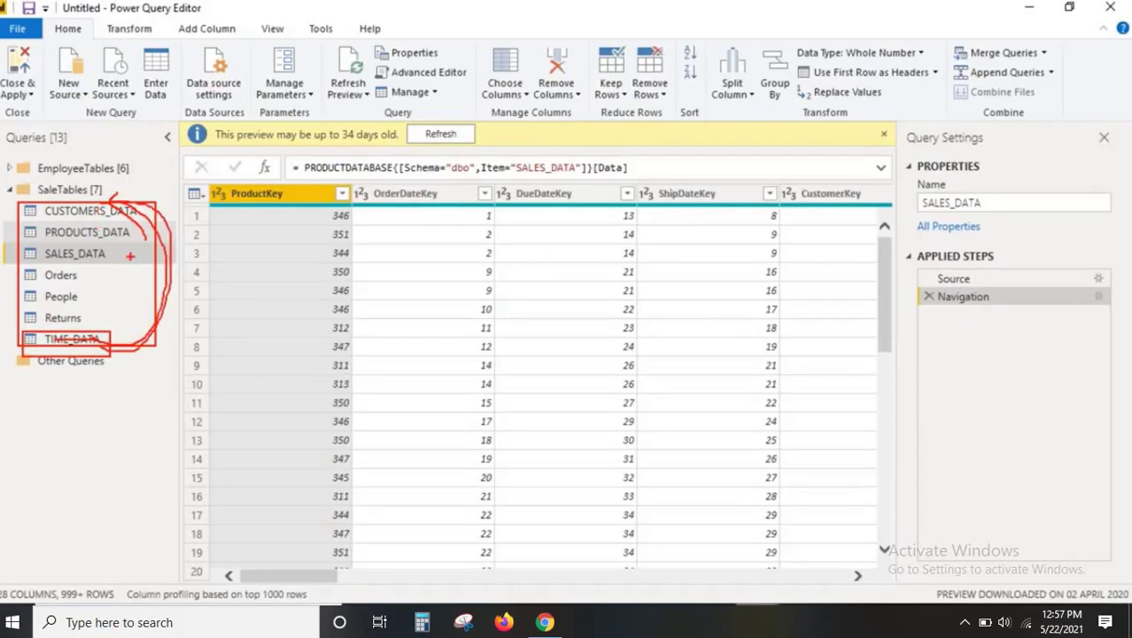
pyautogui.press('Escape')
# Display the Orders query, mark its upward path in red, and move it up one place within SaleTables
pyautogui.click(62, 275)
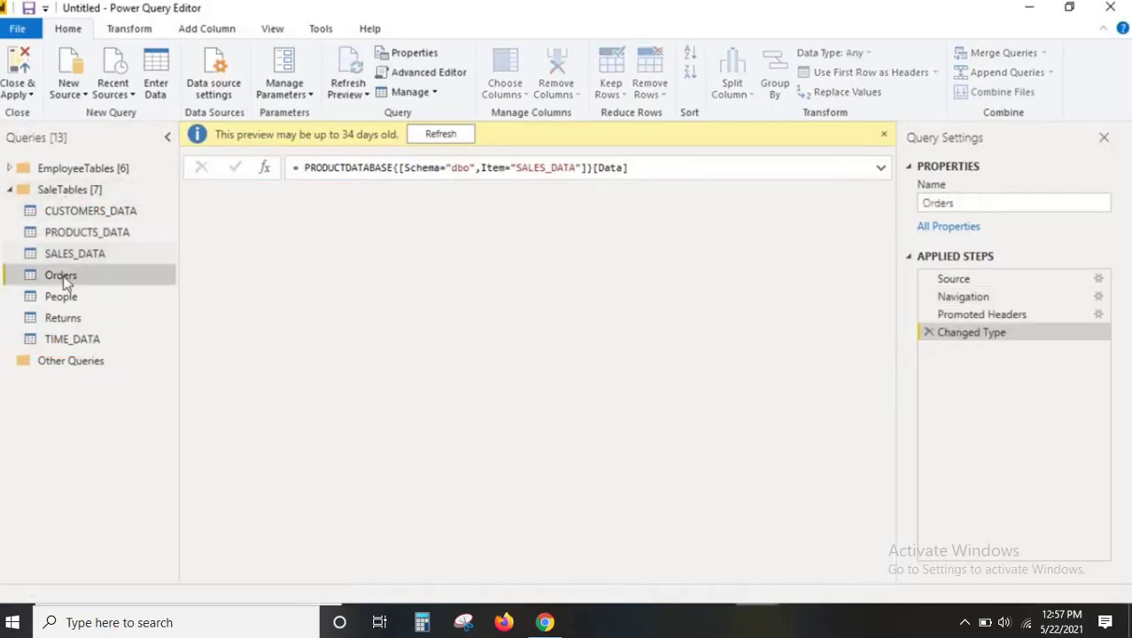
pyautogui.moveTo(15, 267)
pyautogui.mouseDown()
pyautogui.moveTo(107, 286)
pyautogui.moveTo(152, 233)
pyautogui.mouseUp()
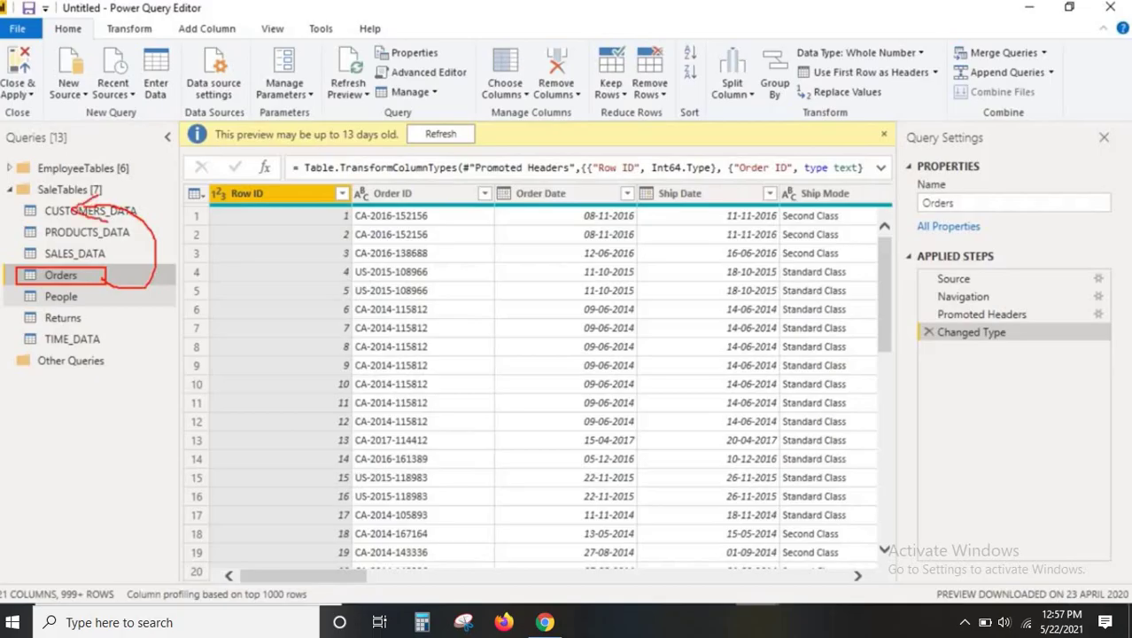
pyautogui.press('Escape')
pyautogui.rightClick(71, 275)
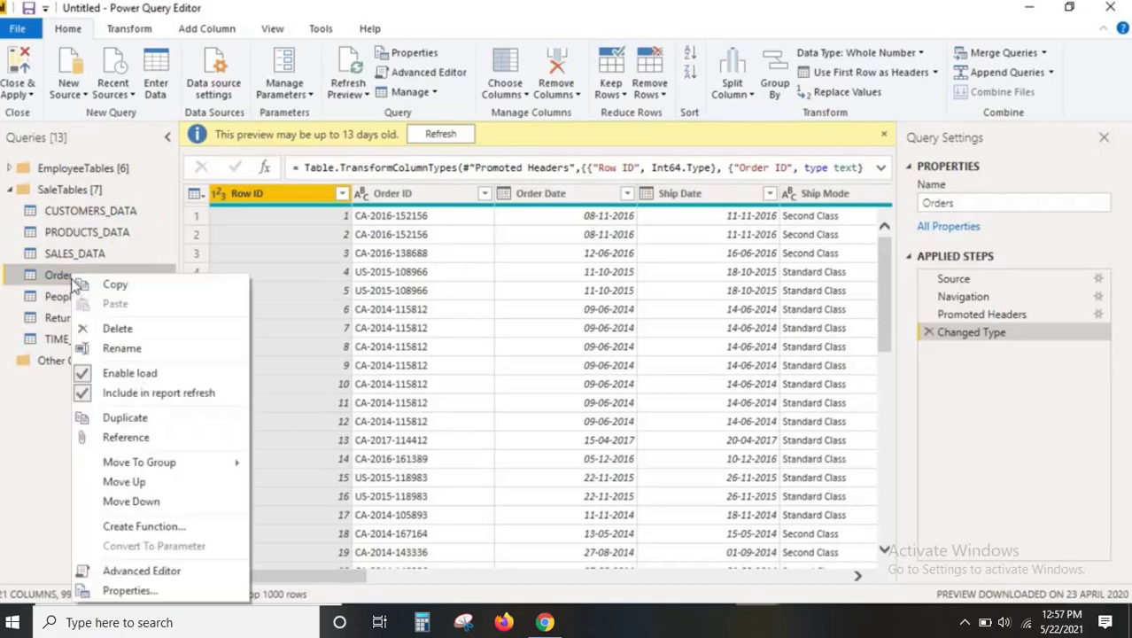
pyautogui.click(125, 481)
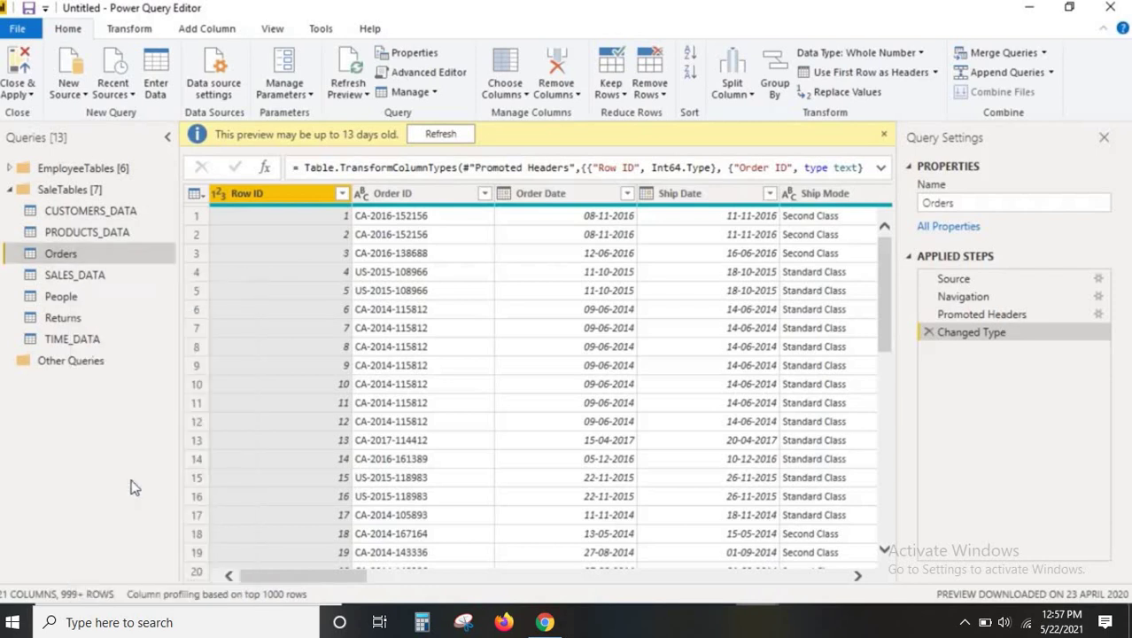
# Move the Orders query down two places within the SaleTables group, below People
pyautogui.rightClick(65, 258)
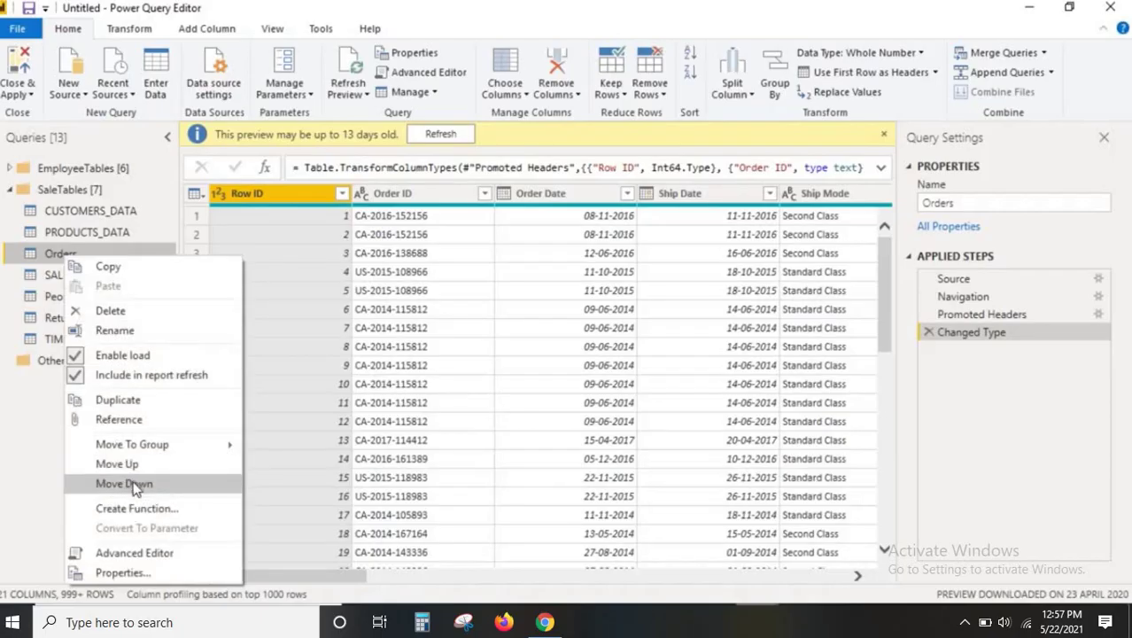
pyautogui.click(134, 483)
pyautogui.rightClick(59, 280)
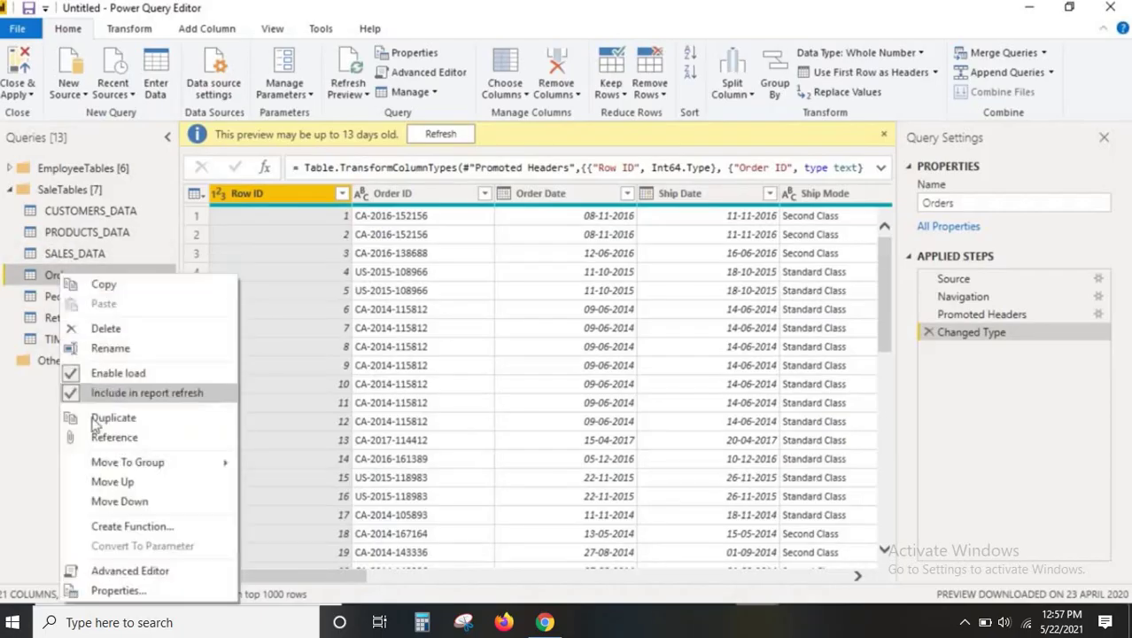
pyautogui.click(115, 503)
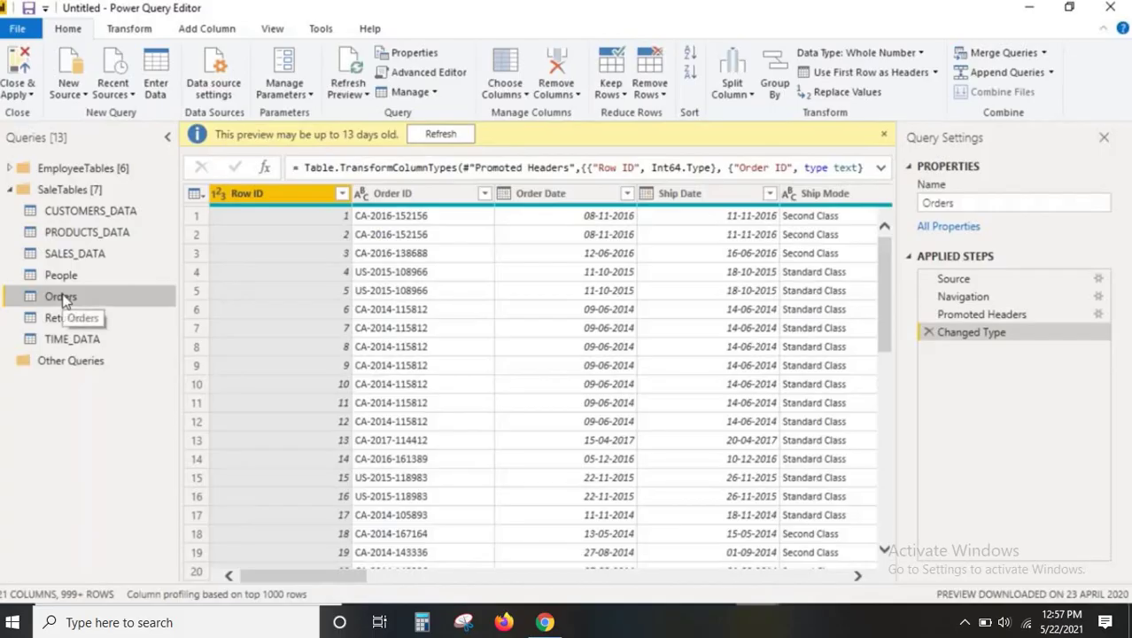
# Mark the path of the Orders query in red, then reorder it to the first place in SaleTables
pyautogui.moveTo(27, 289)
pyautogui.mouseDown()
pyautogui.moveTo(103, 309)
pyautogui.moveTo(181, 229)
pyautogui.moveTo(86, 199)
pyautogui.mouseUp()
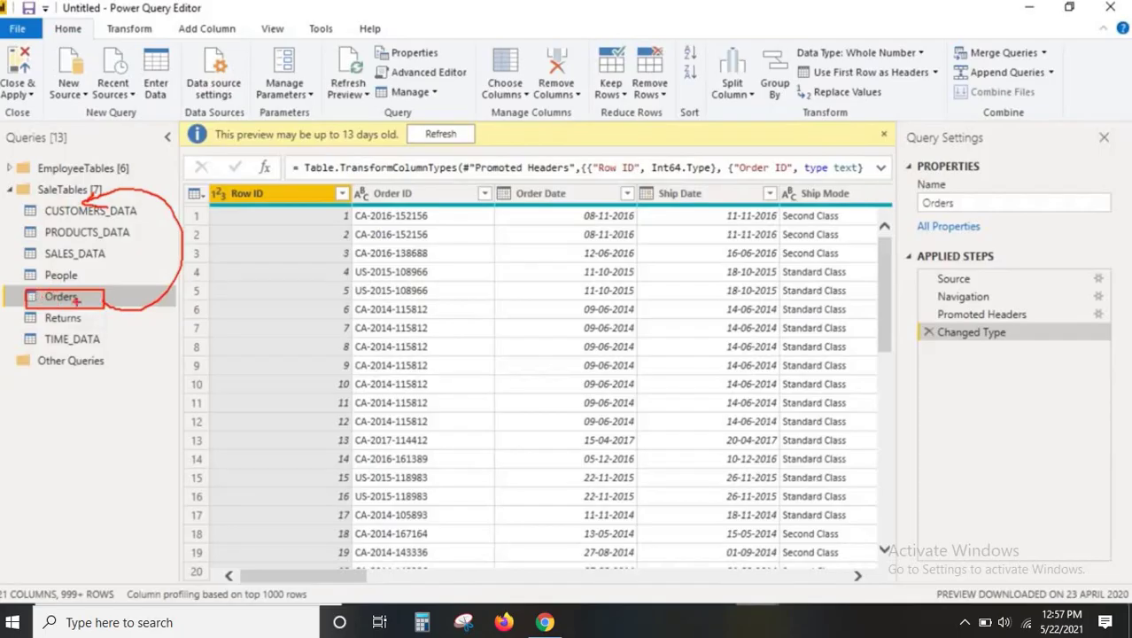
pyautogui.moveTo(80, 299); pyautogui.dragTo(78, 195)
pyautogui.press('Escape')
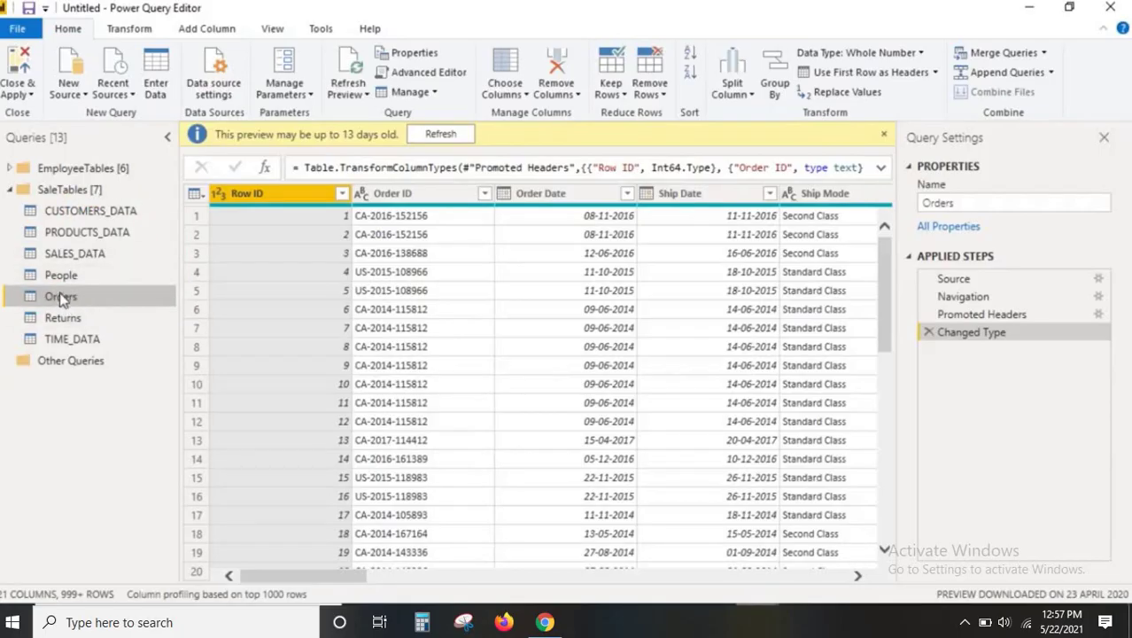
pyautogui.rightClick(61, 299)
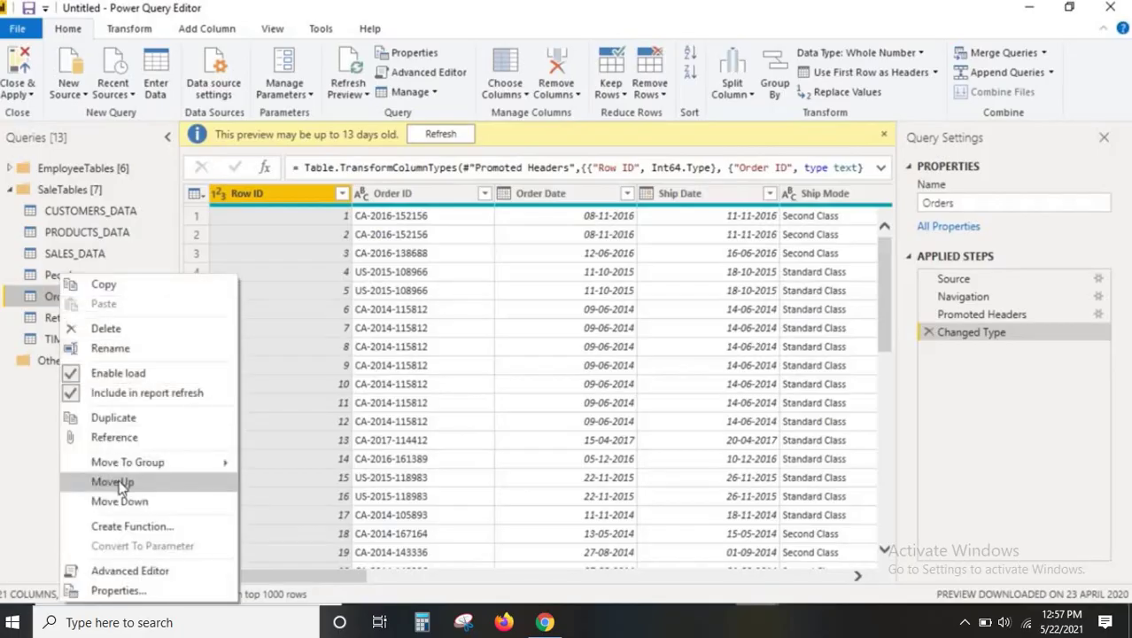
pyautogui.click(49, 299)
pyautogui.moveTo(61, 299); pyautogui.dragTo(58, 205)
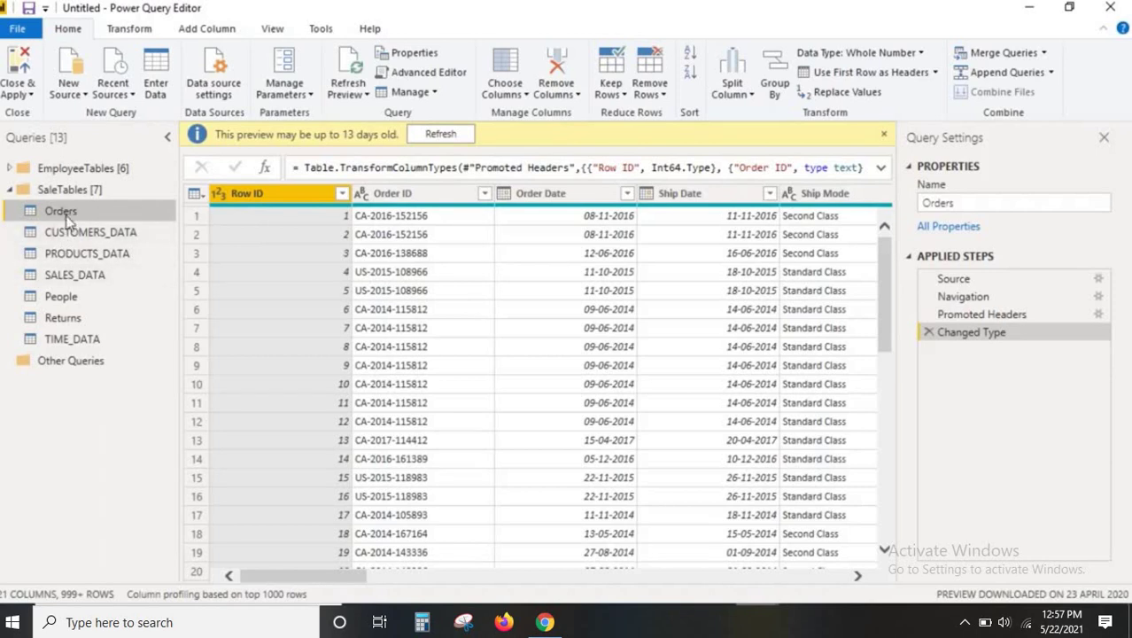
# Mark Create Function and Convert To Parameter for SALES_DATA in red, then mark the Invoke Custom Function command
pyautogui.click(71, 276)
pyautogui.rightClick(73, 276)
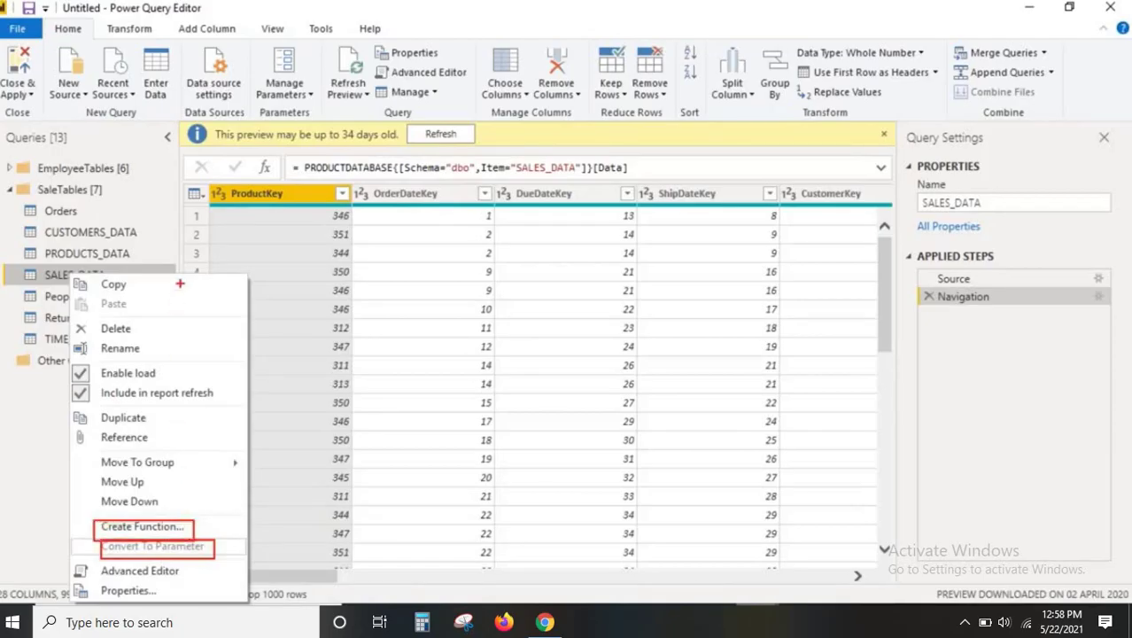
pyautogui.press('Escape')
pyautogui.click(199, 28)
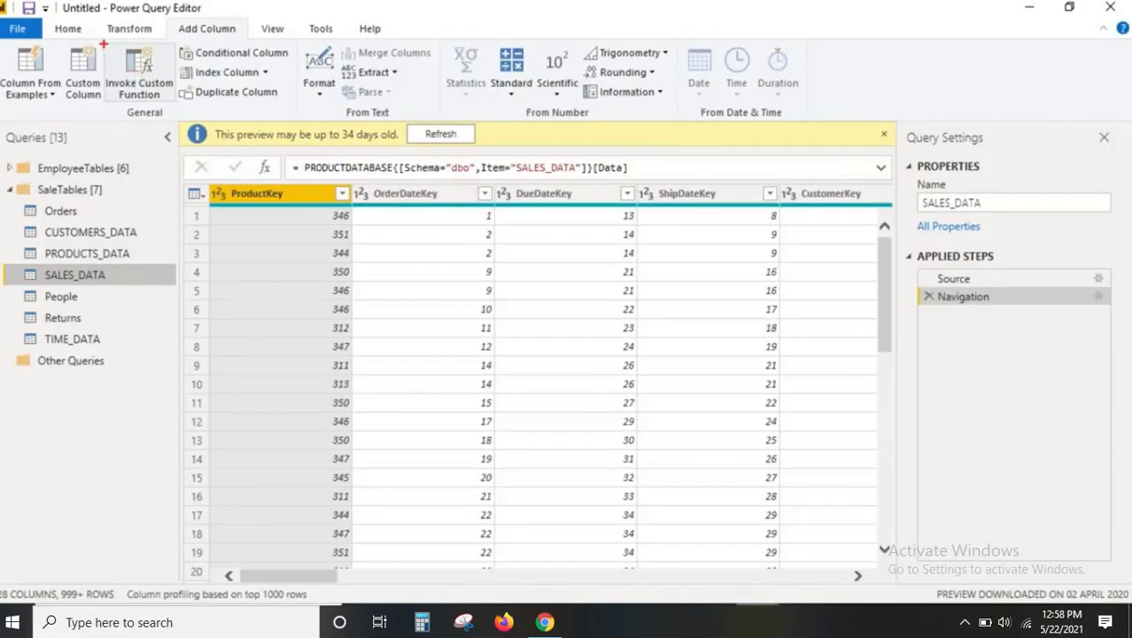
pyautogui.moveTo(102, 44)
pyautogui.mouseDown()
pyautogui.moveTo(175, 99)
pyautogui.moveTo(189, 146)
pyautogui.mouseUp()
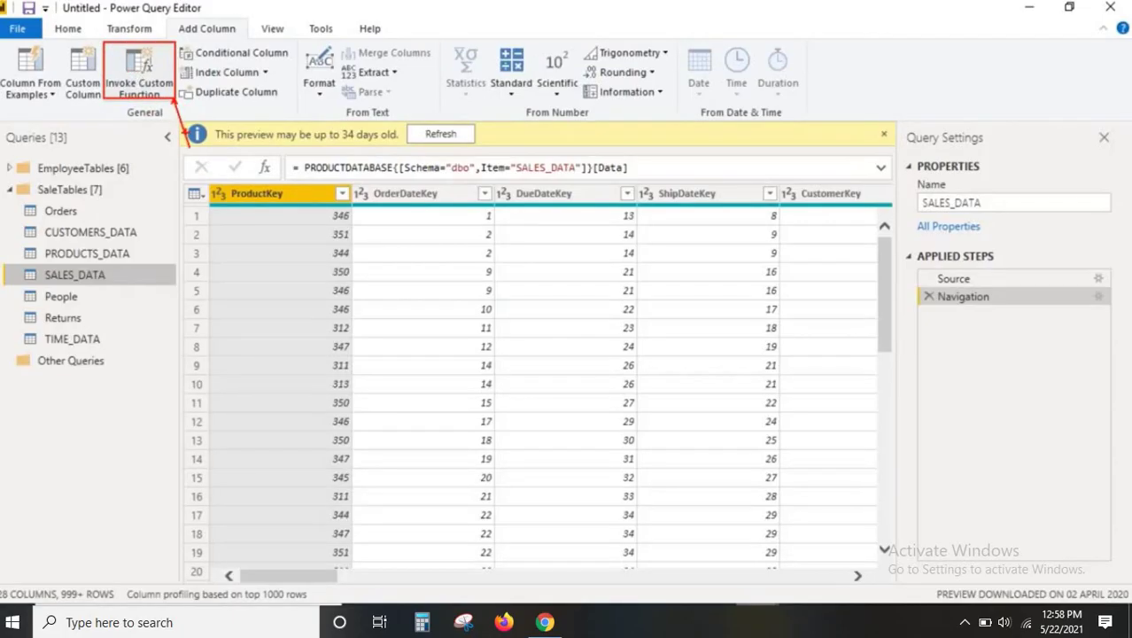
# Review the Convert To Parameter option of SALES_DATA, then mark the Manage Parameters command with a red box and arrow
pyautogui.rightClick(94, 276)
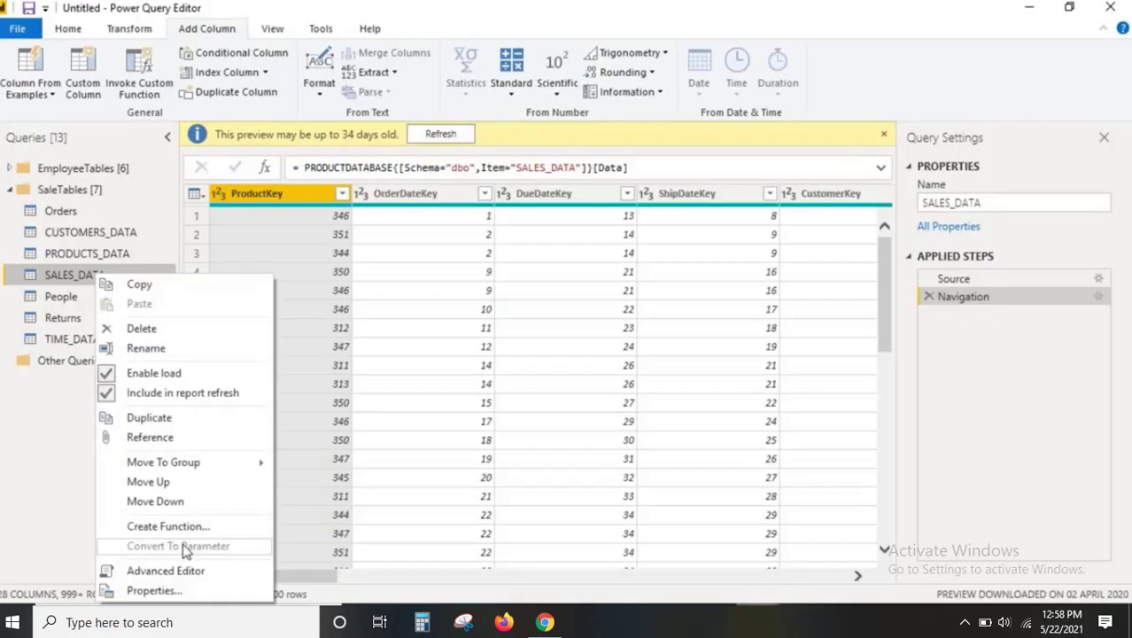
pyautogui.click(68, 29)
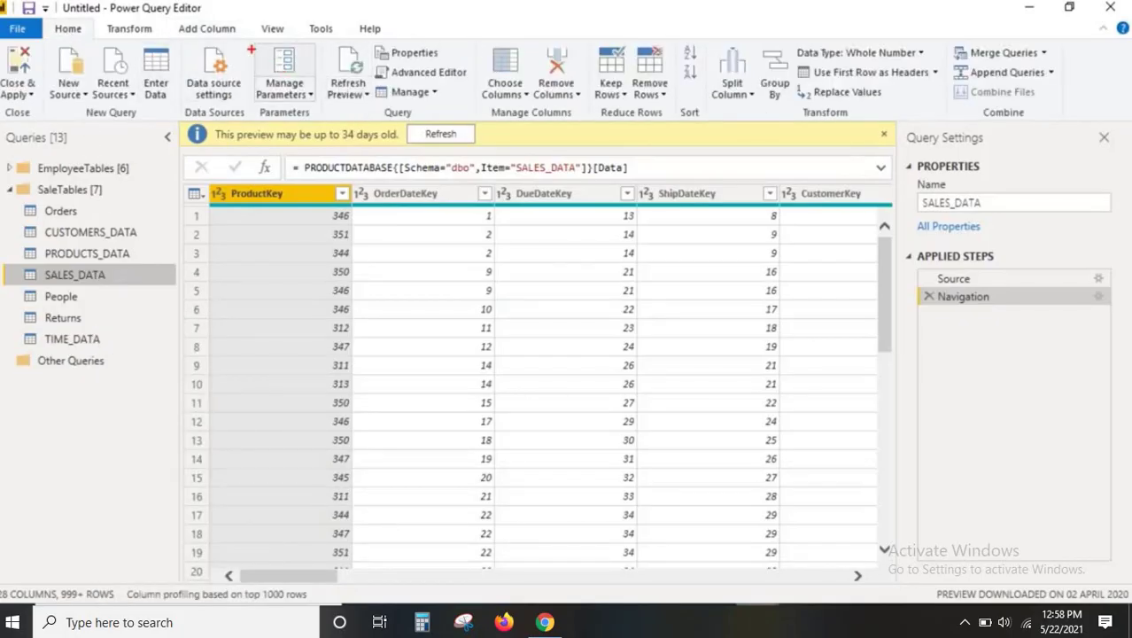
pyautogui.moveTo(251, 44)
pyautogui.mouseDown()
pyautogui.moveTo(325, 107)
pyautogui.moveTo(322, 161)
pyautogui.mouseUp()
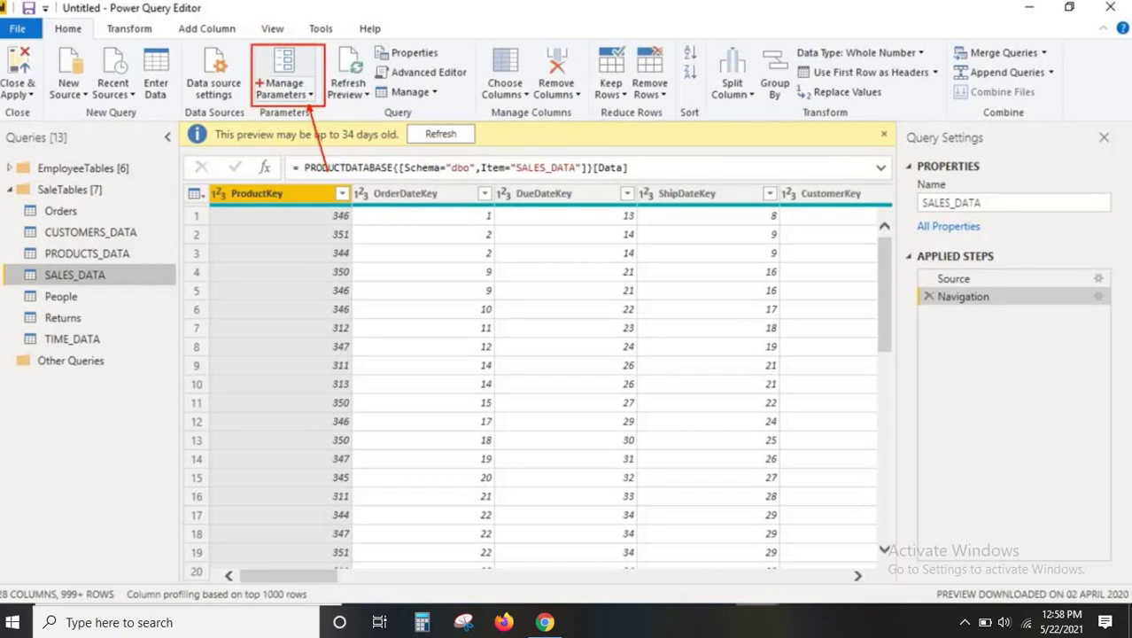
# Box Create Function and Convert To Parameter in the SALES_DATA options, point red arrows at both, and clear the marks
pyautogui.rightClick(85, 274)
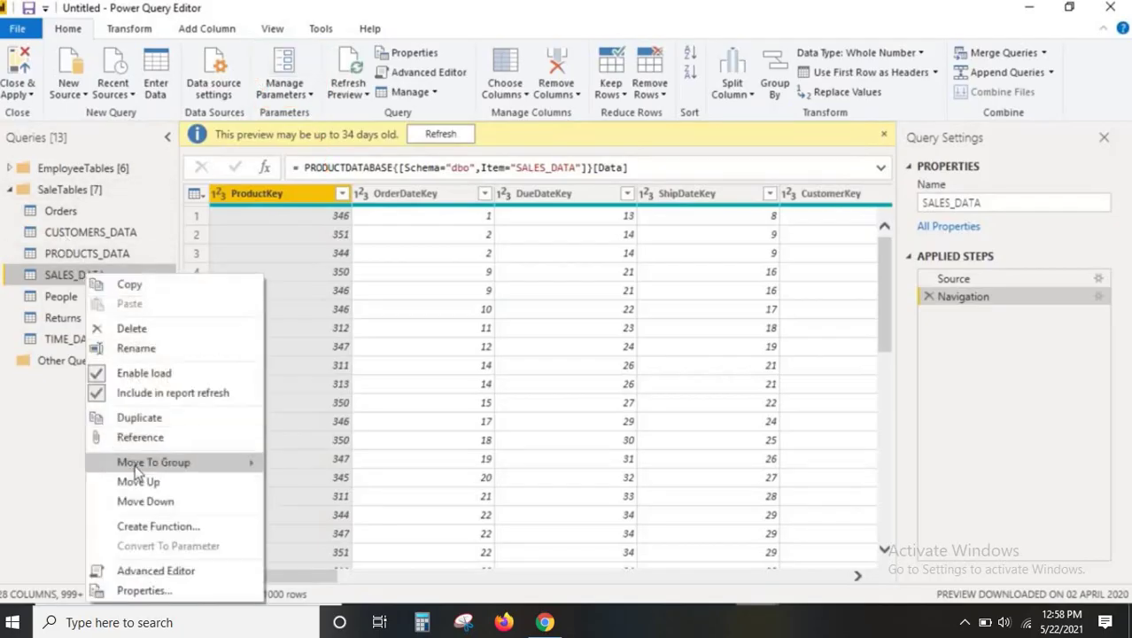
pyautogui.moveTo(104, 517); pyautogui.dragTo(199, 534)
pyautogui.moveTo(113, 536)
pyautogui.mouseDown()
pyautogui.moveTo(220, 558)
pyautogui.moveTo(235, 508)
pyautogui.mouseUp()
pyautogui.moveTo(226, 546); pyautogui.dragTo(258, 532)
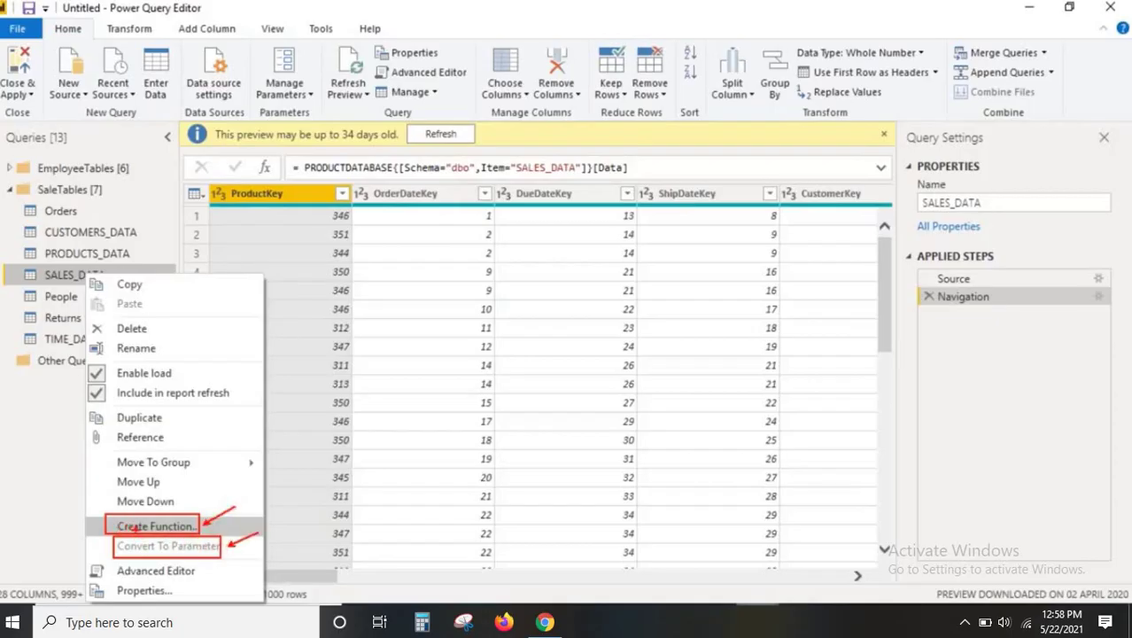
pyautogui.press('Escape')
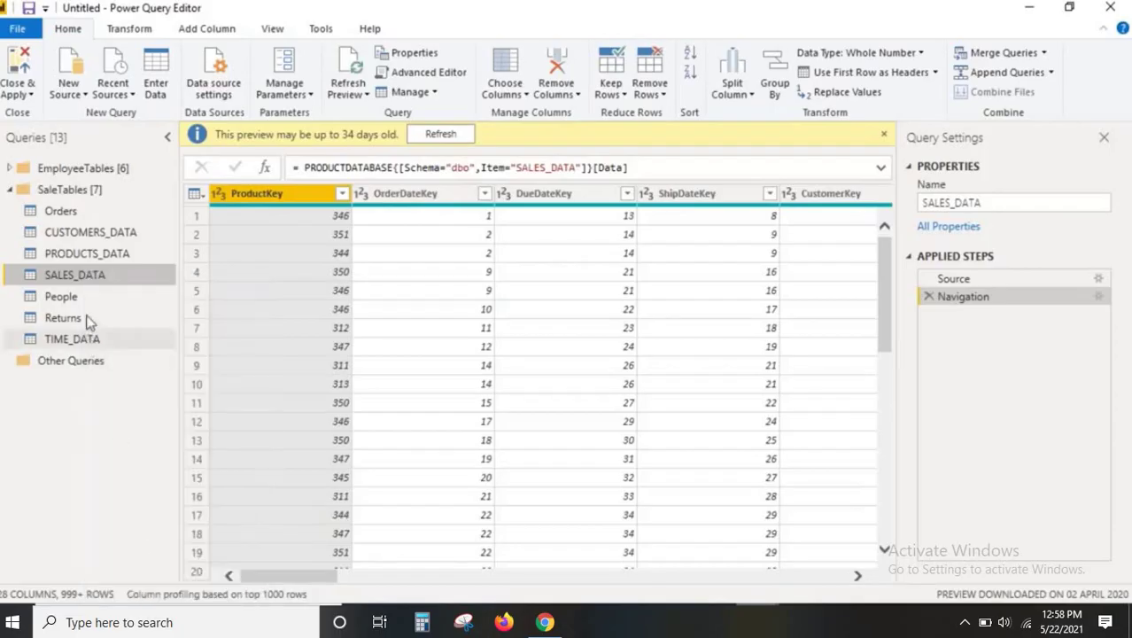
# Expand the EmployeeTables group, open the Emp query in the Advanced Editor, select its whole code for review and close without changes
pyautogui.rightClick(94, 273)
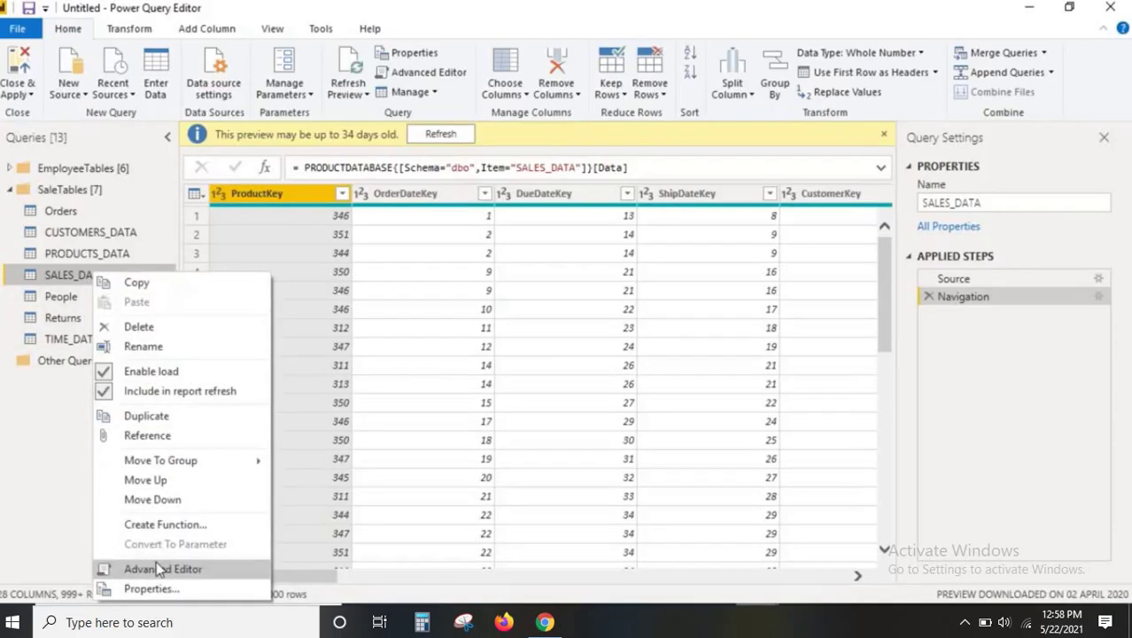
pyautogui.click(12, 169)
pyautogui.click(12, 169)
pyautogui.click(49, 191)
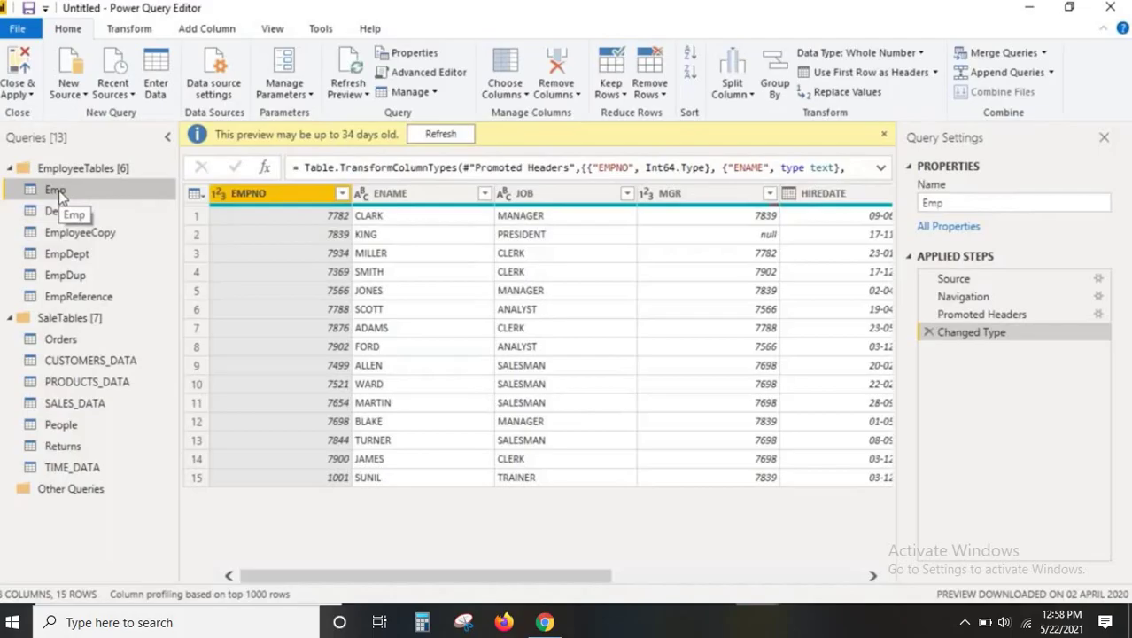
pyautogui.rightClick(58, 194)
pyautogui.click(124, 487)
pyautogui.moveTo(303, 273); pyautogui.dragTo(151, 191)
pyautogui.click(953, 475)
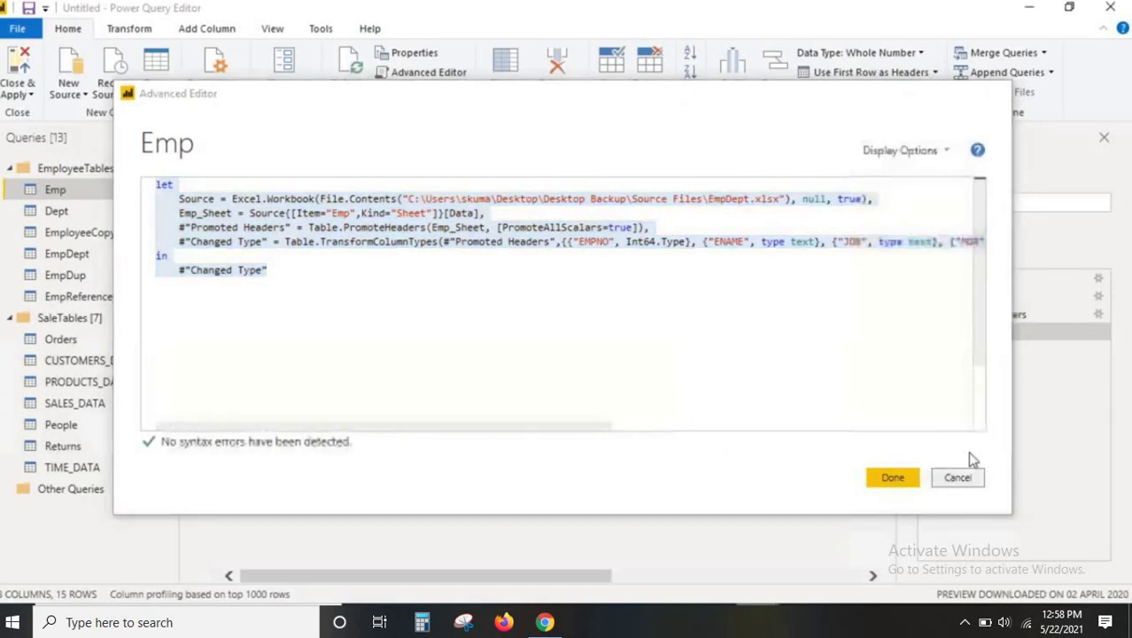
# Show Emp's Source step, mark its formula and the Emp query in red, and review the full code in the Advanced Editor
pyautogui.click(955, 278)
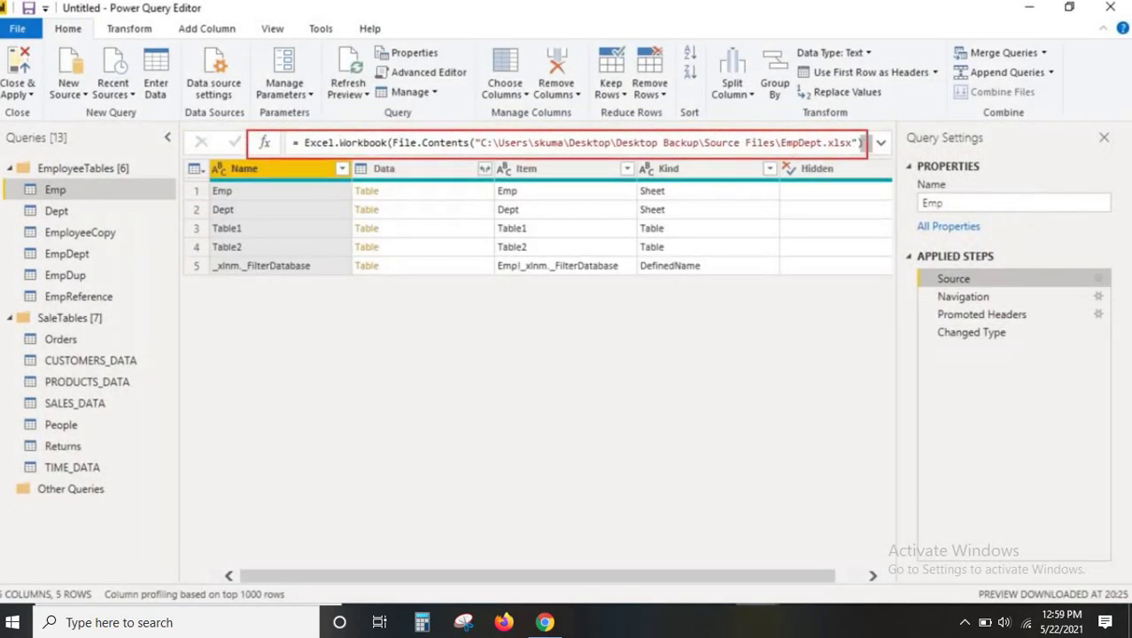
pyautogui.moveTo(19, 181); pyautogui.dragTo(85, 199)
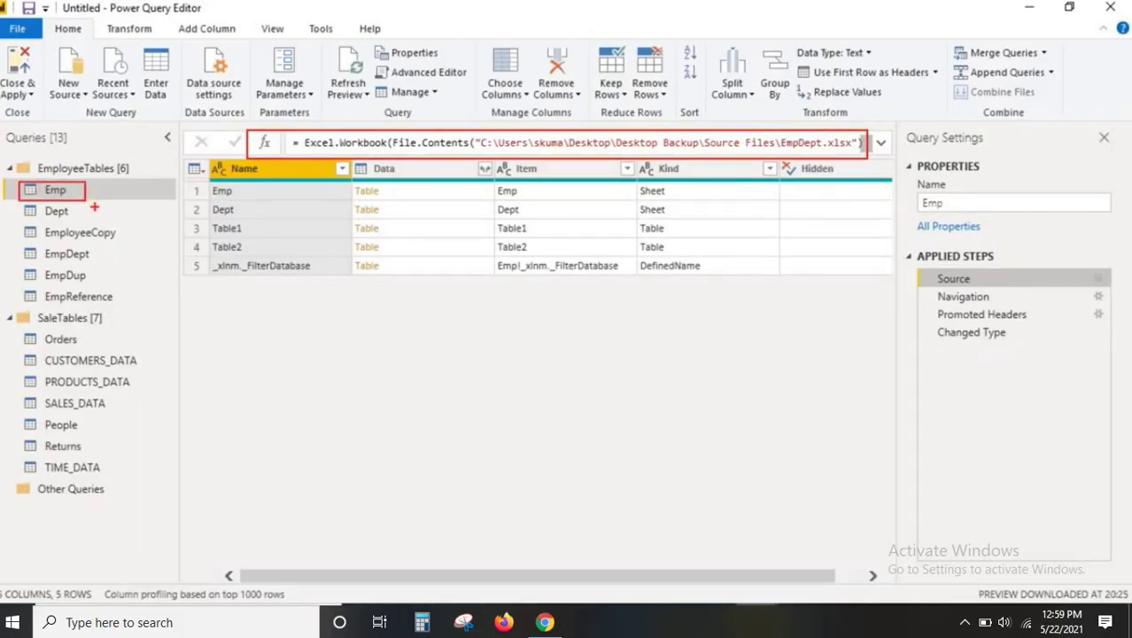
pyautogui.rightClick(65, 191)
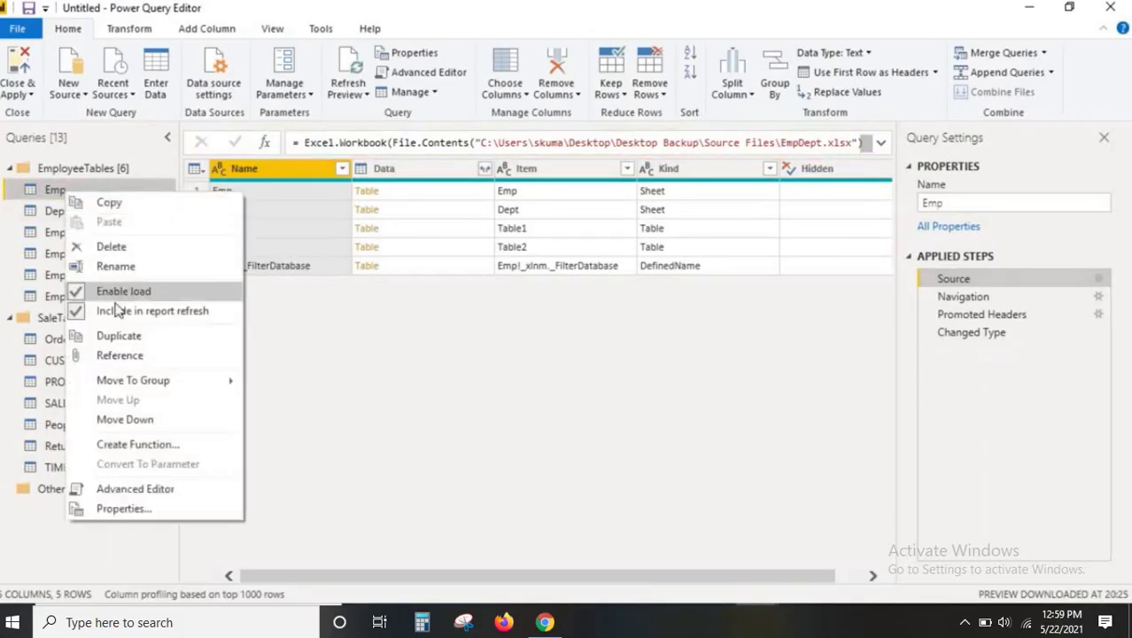
pyautogui.click(133, 489)
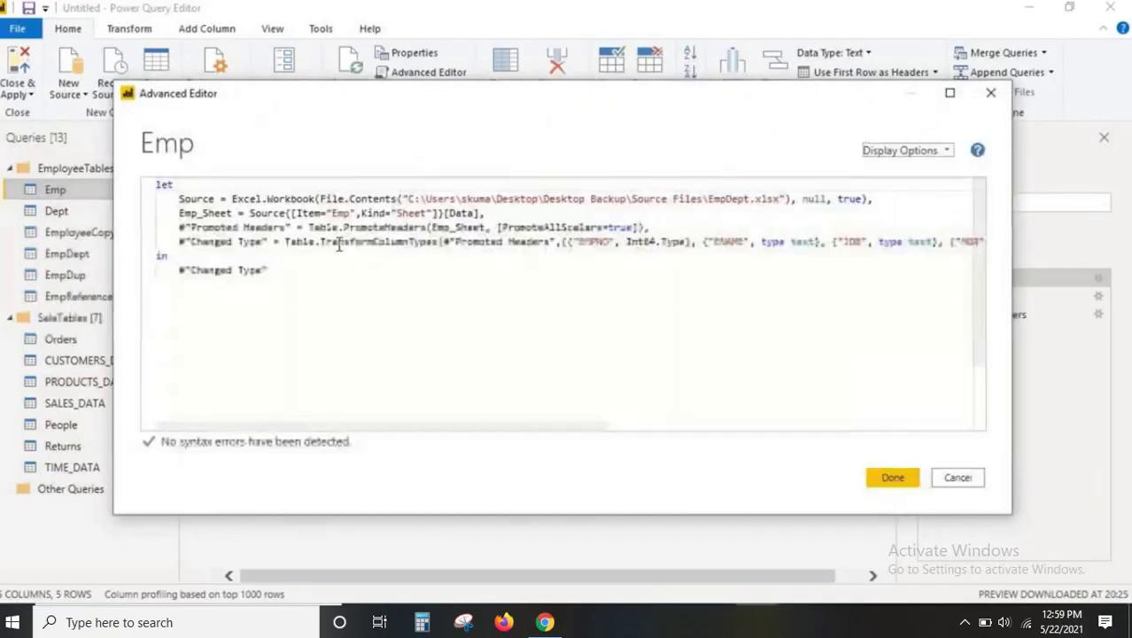
pyautogui.moveTo(295, 268); pyautogui.dragTo(157, 184)
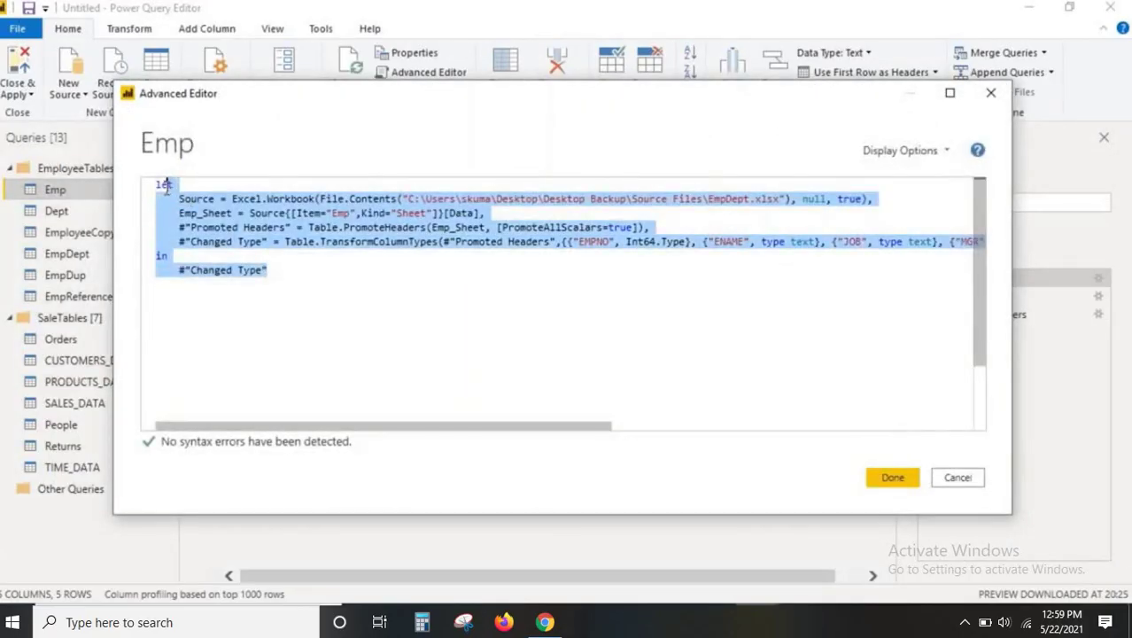
pyautogui.click(965, 483)
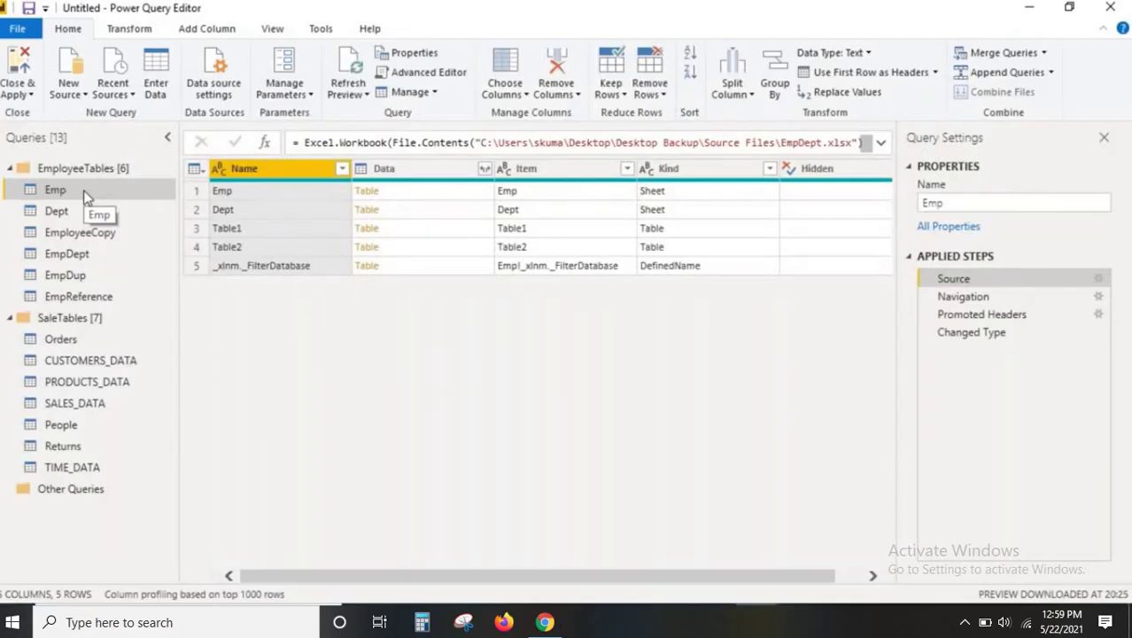
# Review the Emp query's options, then inspect its whole code again with the ribbon's Advanced Editor command
pyautogui.rightClick(57, 188)
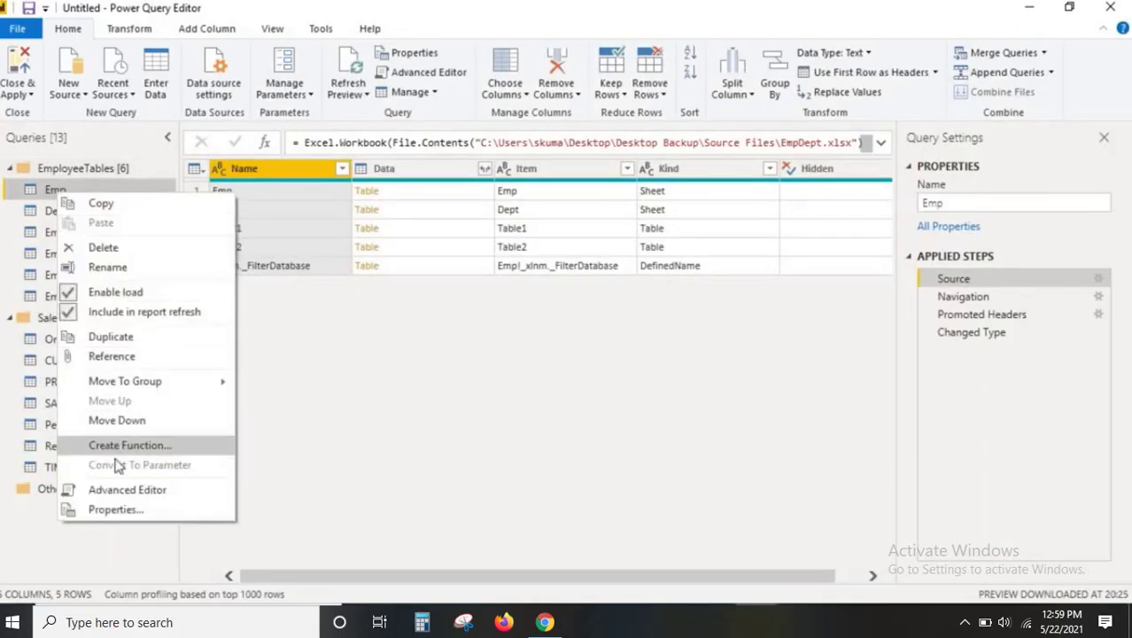
pyautogui.click(76, 32)
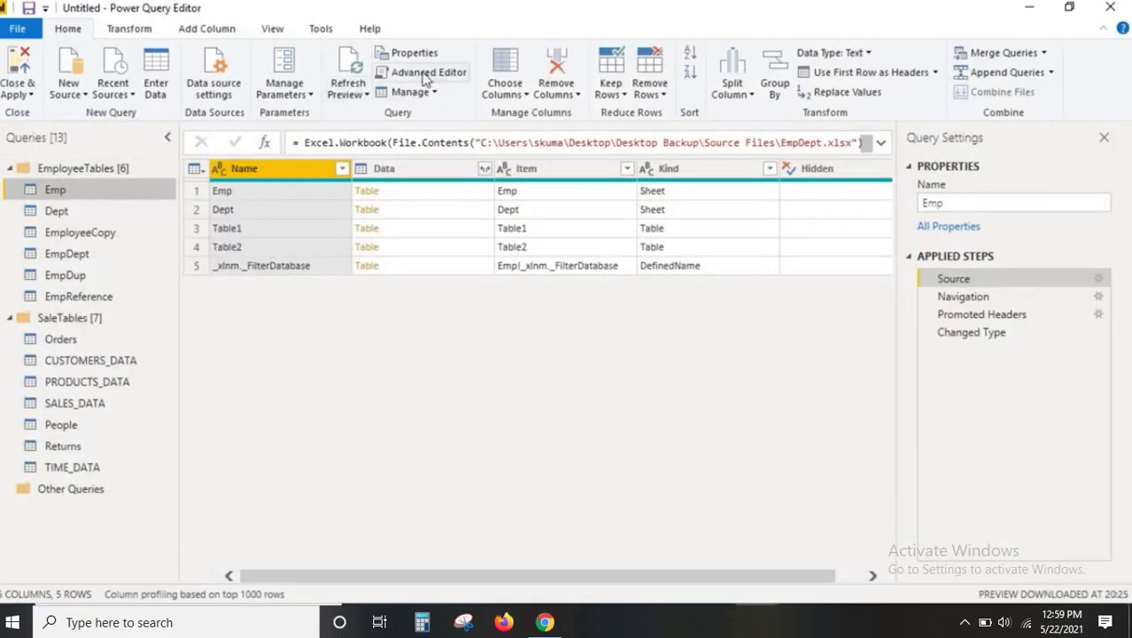
pyautogui.click(418, 74)
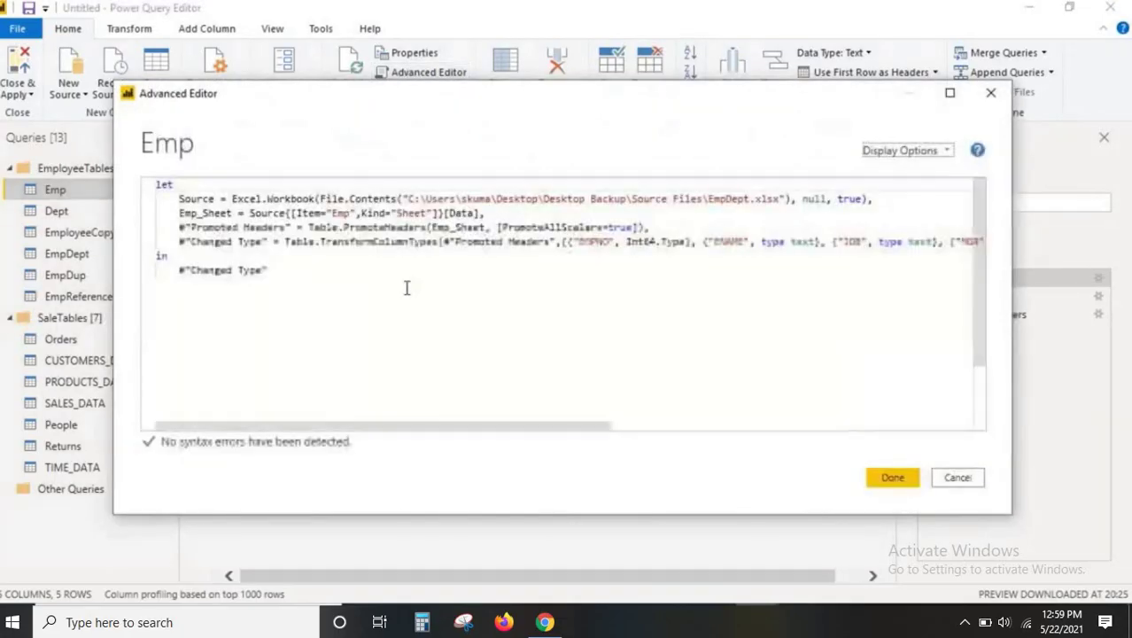
pyautogui.moveTo(303, 269); pyautogui.dragTo(158, 184)
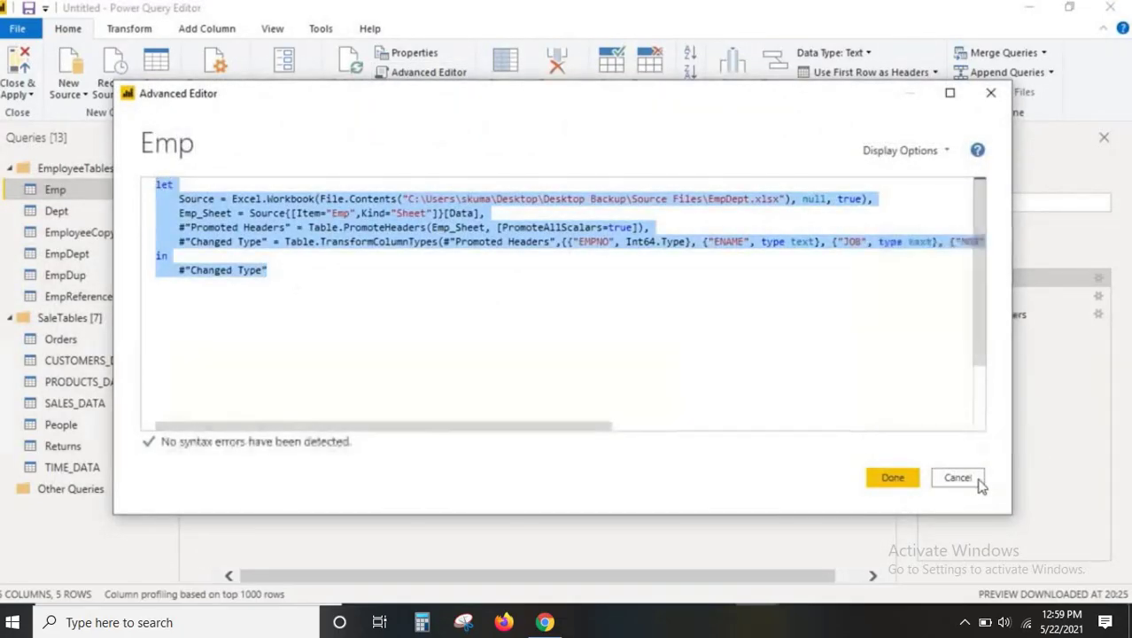
pyautogui.click(892, 477)
# Open Emp's Query Properties, box the Name value, the Emp query and the Description area in red, and handwrite "Description" in that area
pyautogui.rightClick(65, 193)
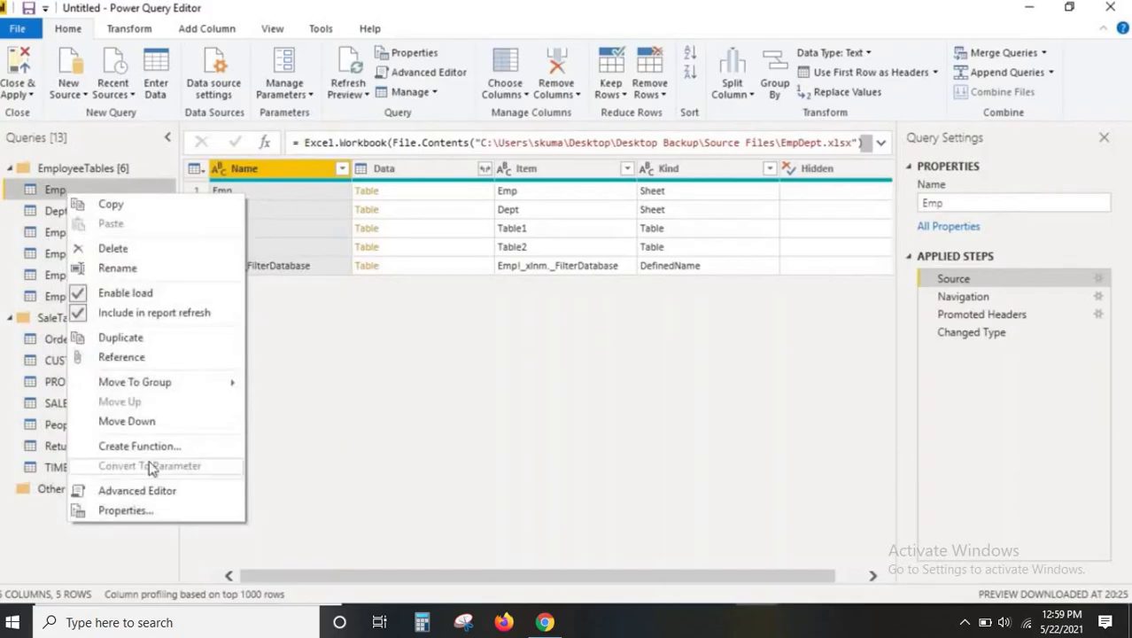
pyautogui.click(126, 511)
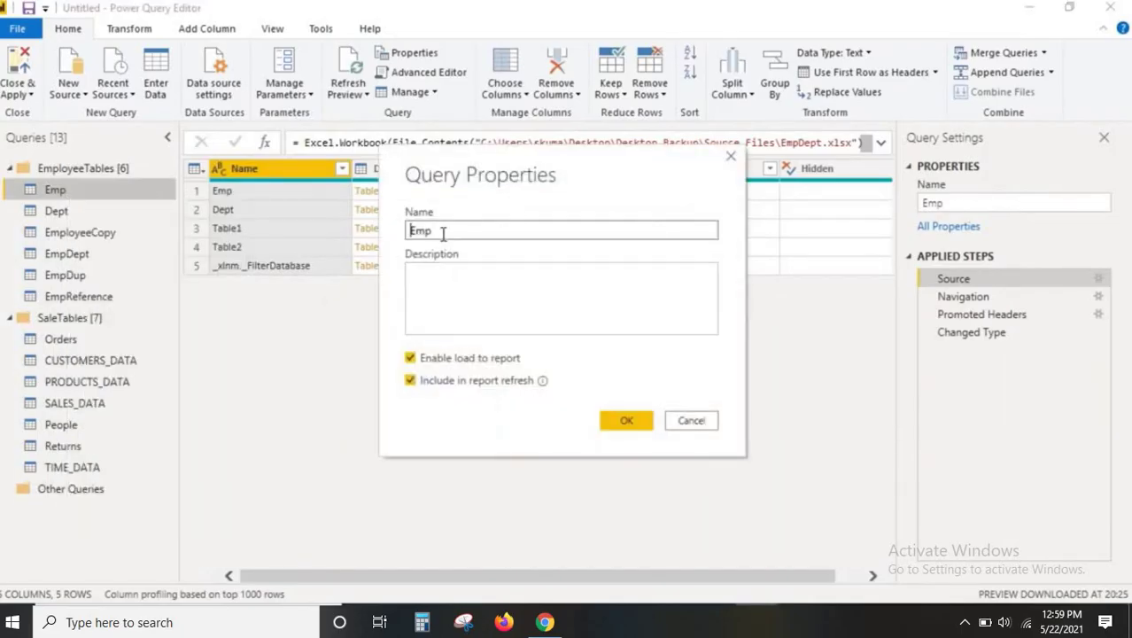
pyautogui.moveTo(408, 221)
pyautogui.mouseDown()
pyautogui.moveTo(423, 239)
pyautogui.moveTo(473, 254)
pyautogui.mouseUp()
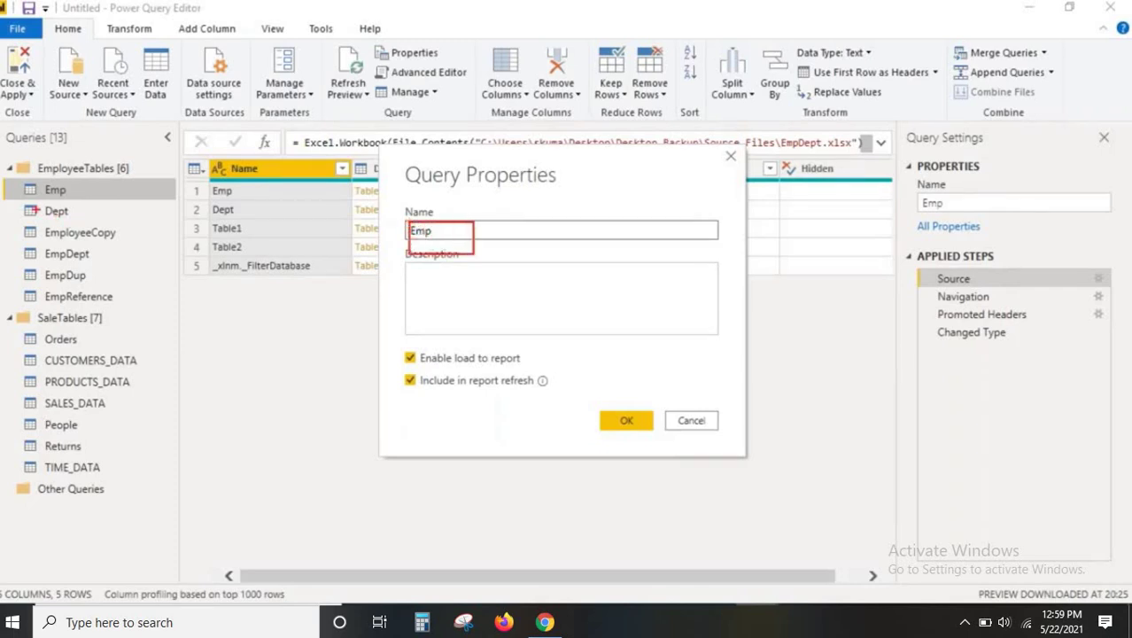
pyautogui.moveTo(21, 180); pyautogui.dragTo(85, 199)
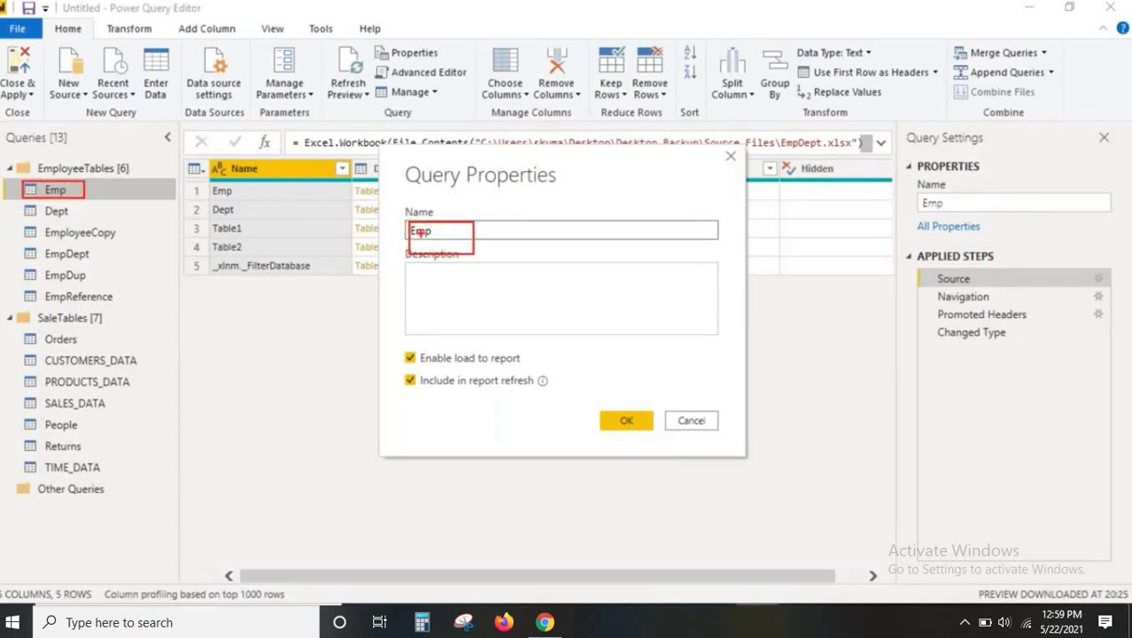
pyautogui.moveTo(421, 233)
pyautogui.mouseDown()
pyautogui.moveTo(641, 342)
pyautogui.moveTo(717, 339)
pyautogui.mouseUp()
pyautogui.moveTo(447, 280)
pyautogui.mouseDown()
pyautogui.moveTo(430, 308)
pyautogui.moveTo(510, 310)
pyautogui.moveTo(565, 285)
pyautogui.moveTo(581, 313)
pyautogui.moveTo(634, 285)
pyautogui.moveTo(643, 312)
pyautogui.mouseUp()
pyautogui.moveTo(88, 198); pyautogui.dragTo(126, 198)
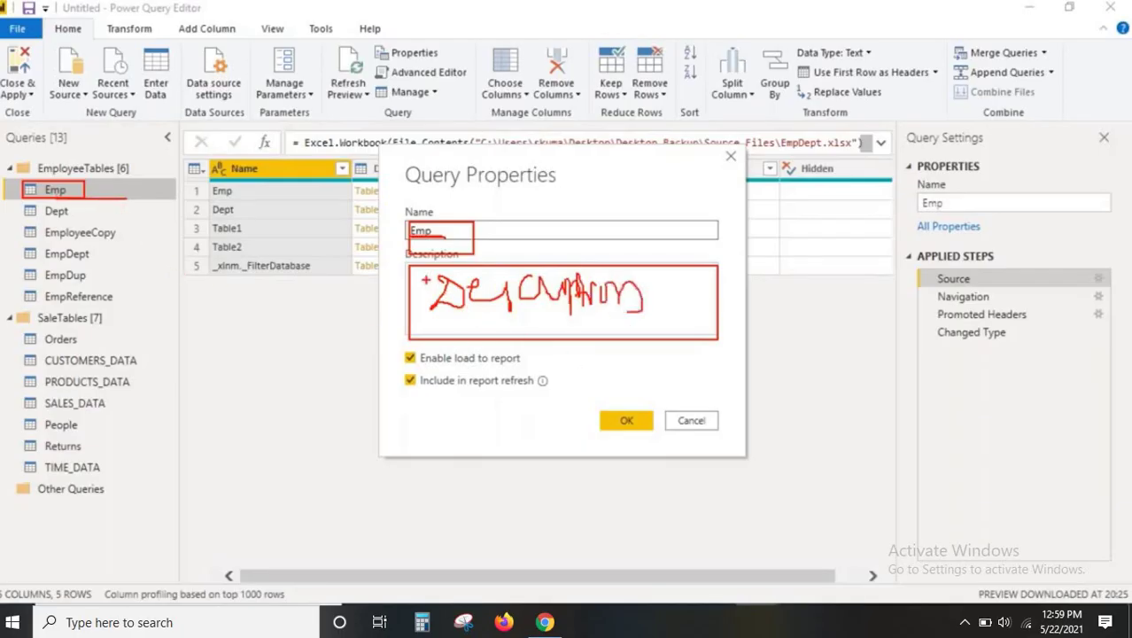
pyautogui.moveTo(409, 270); pyautogui.dragTo(732, 346)
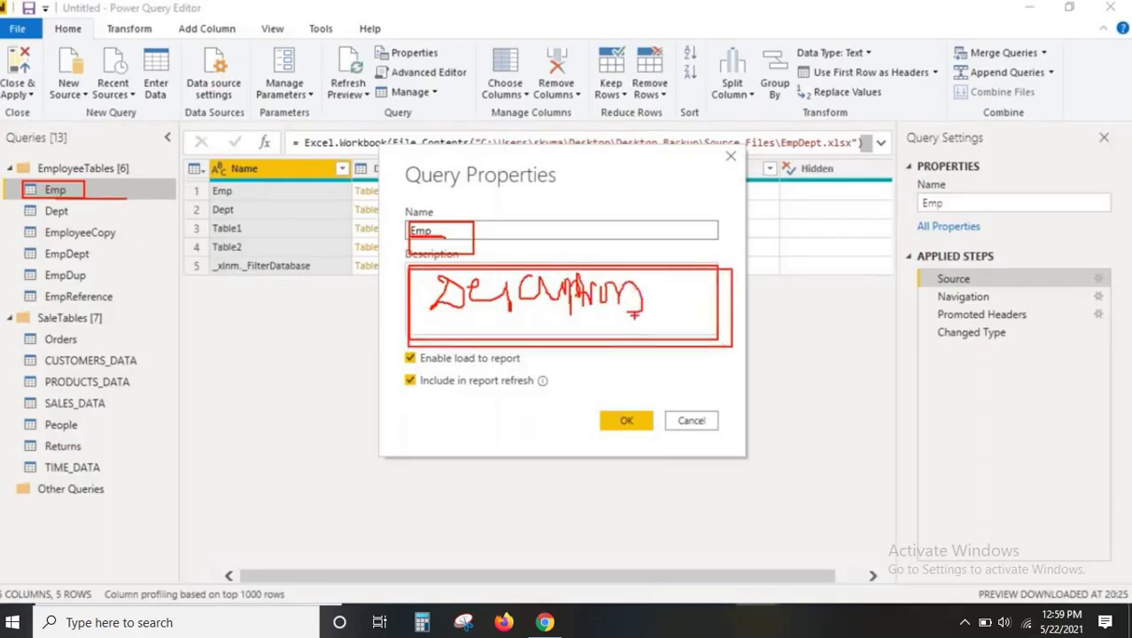
pyautogui.moveTo(648, 317)
pyautogui.mouseDown()
pyautogui.moveTo(597, 323)
pyautogui.moveTo(673, 325)
pyautogui.mouseUp()
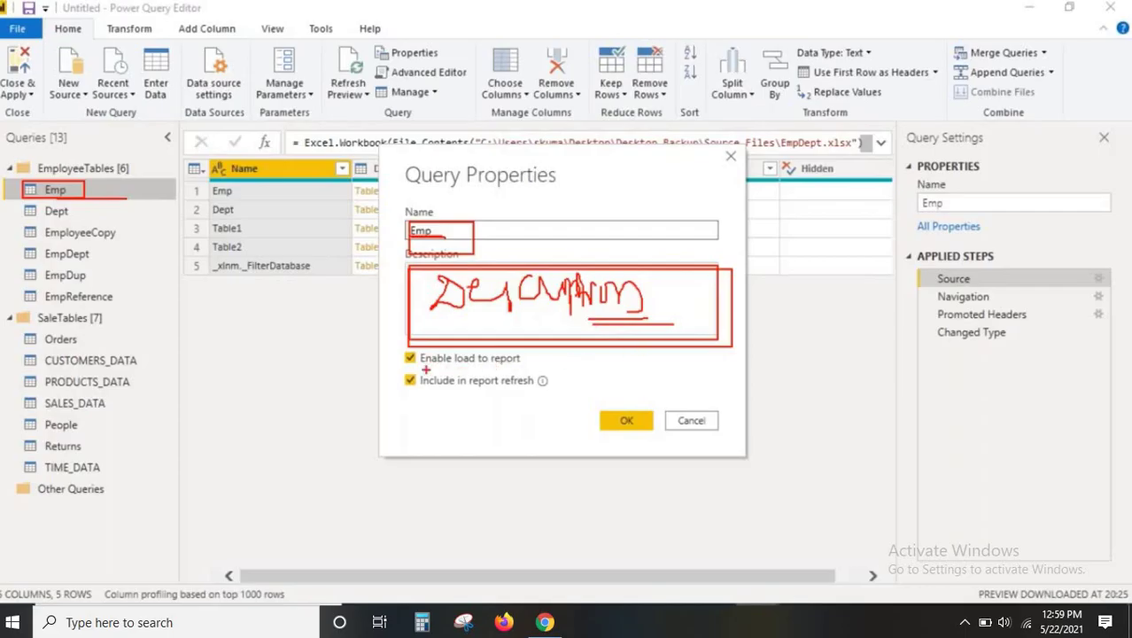
# Underline Enable load to report and Include in report refresh in red, point an arrow at each, and clear all the marks
pyautogui.moveTo(426, 367); pyautogui.dragTo(533, 366)
pyautogui.moveTo(425, 390)
pyautogui.mouseDown()
pyautogui.moveTo(570, 389)
pyautogui.moveTo(586, 336)
pyautogui.mouseUp()
pyautogui.moveTo(568, 370)
pyautogui.mouseDown()
pyautogui.moveTo(567, 380)
pyautogui.moveTo(634, 360)
pyautogui.mouseUp()
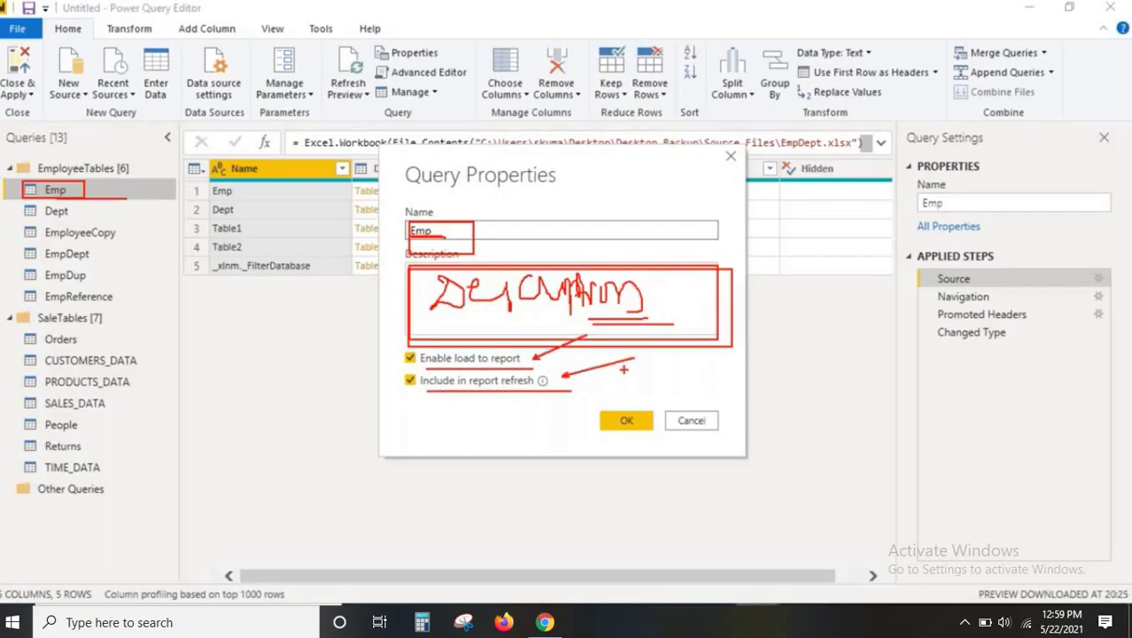
pyautogui.press('Escape')
# Demonstrate turning Emp's Enable load to report option off and back on twice
pyautogui.click(411, 359)
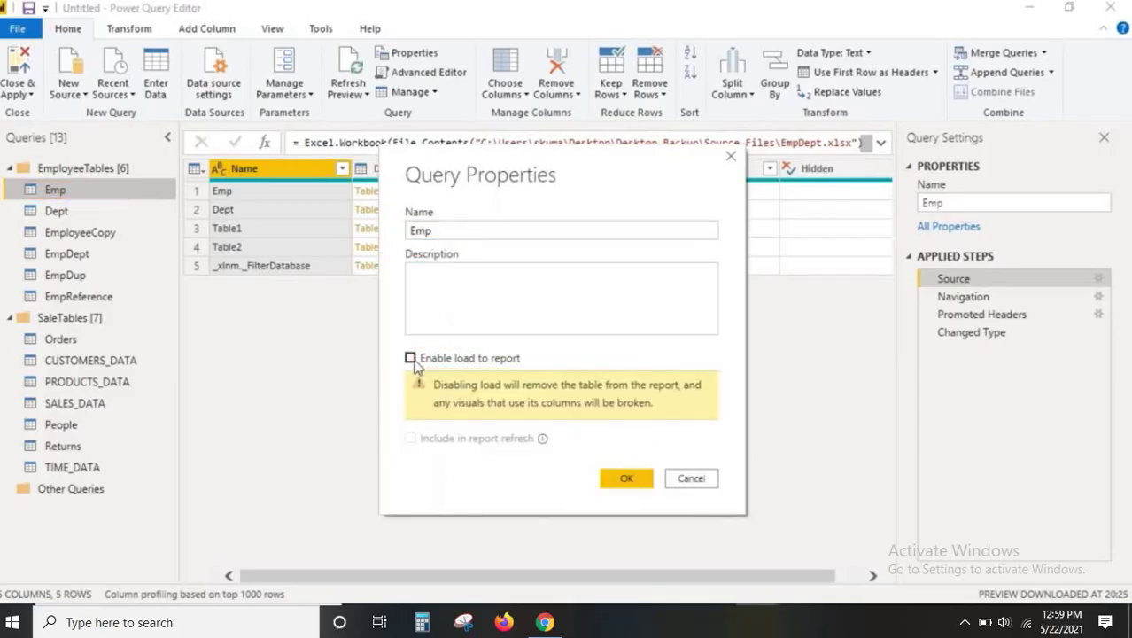
pyautogui.click(411, 358)
pyautogui.click(412, 360)
pyautogui.click(414, 363)
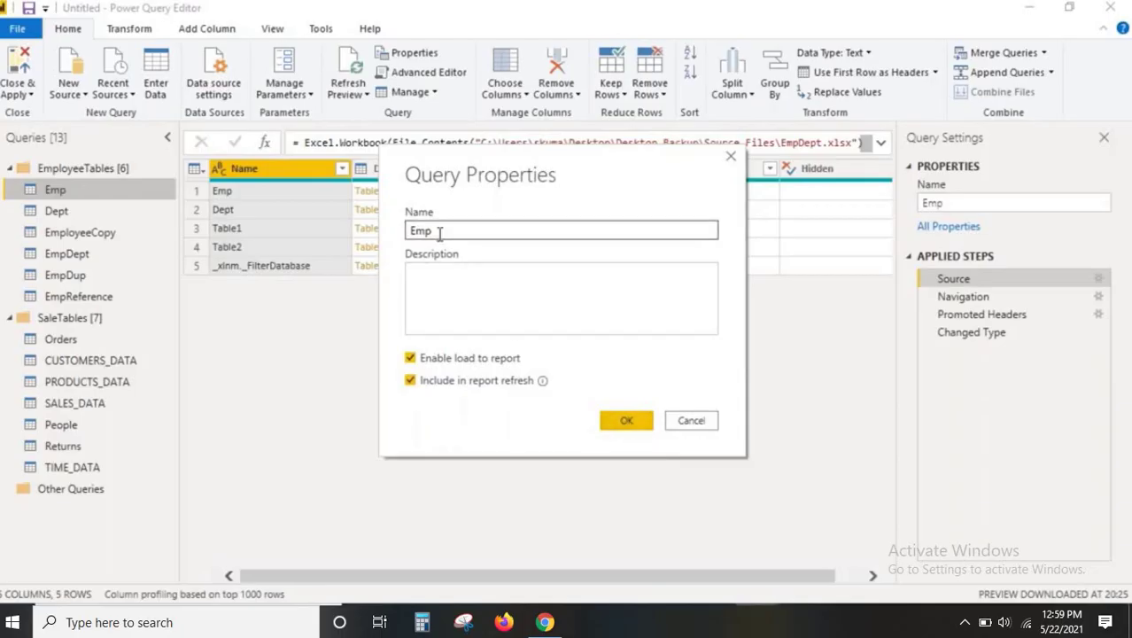
# Box the Emp name, the Emp query, the Description area and both load and refresh options in red, with arrows at the two options
pyautogui.moveTo(405, 220); pyautogui.dragTo(504, 252)
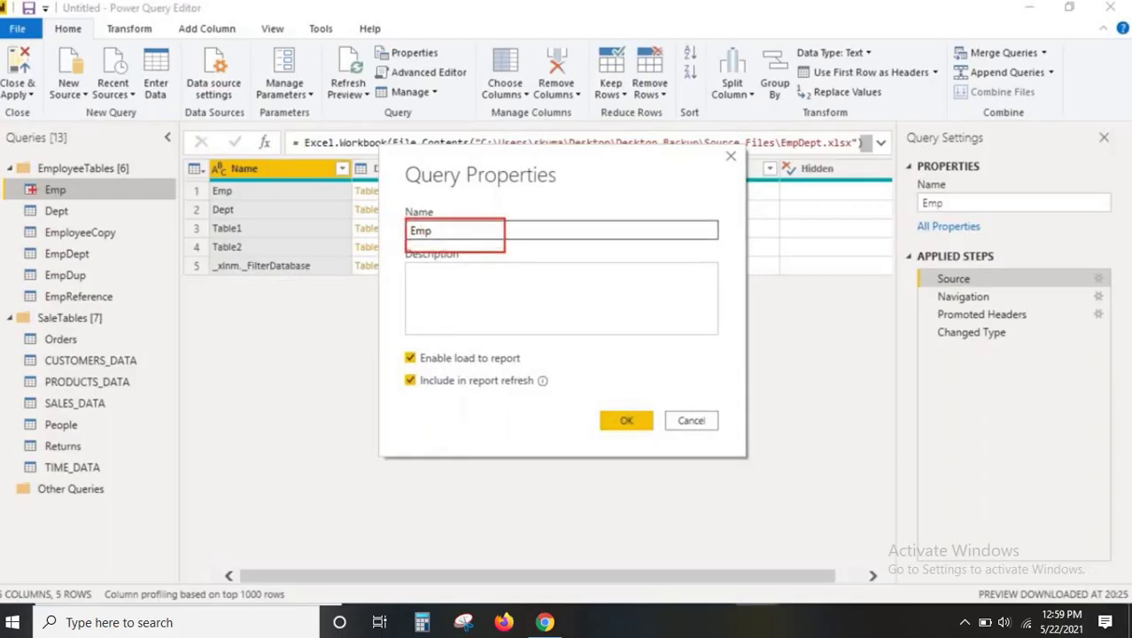
pyautogui.moveTo(22, 177); pyautogui.dragTo(93, 202)
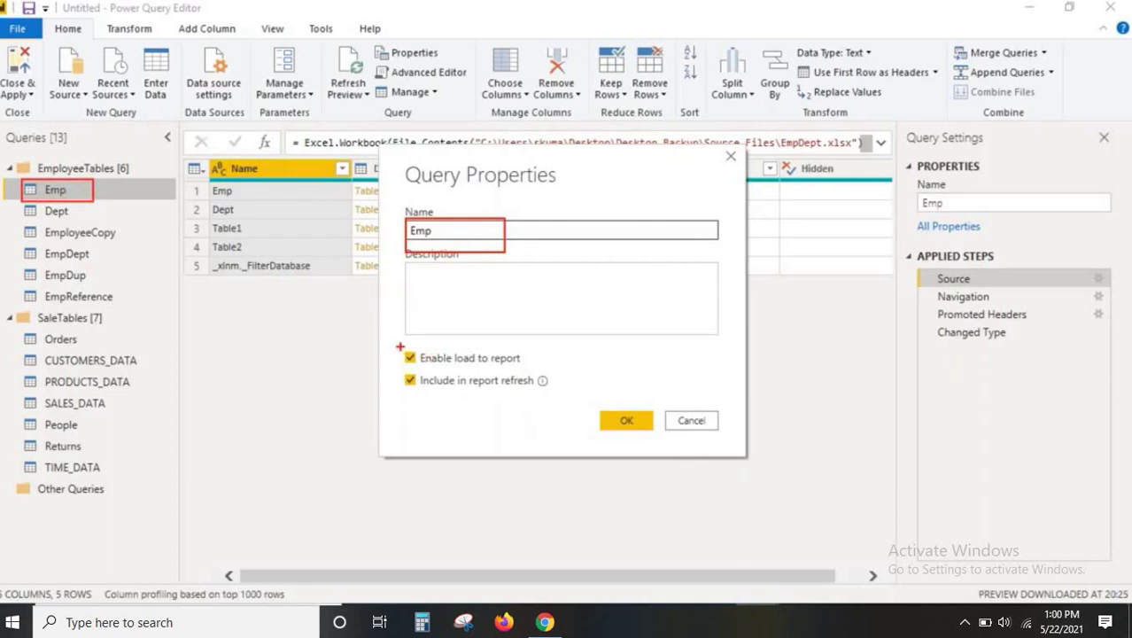
pyautogui.moveTo(399, 346)
pyautogui.mouseDown()
pyautogui.moveTo(530, 370)
pyautogui.moveTo(609, 334)
pyautogui.mouseUp()
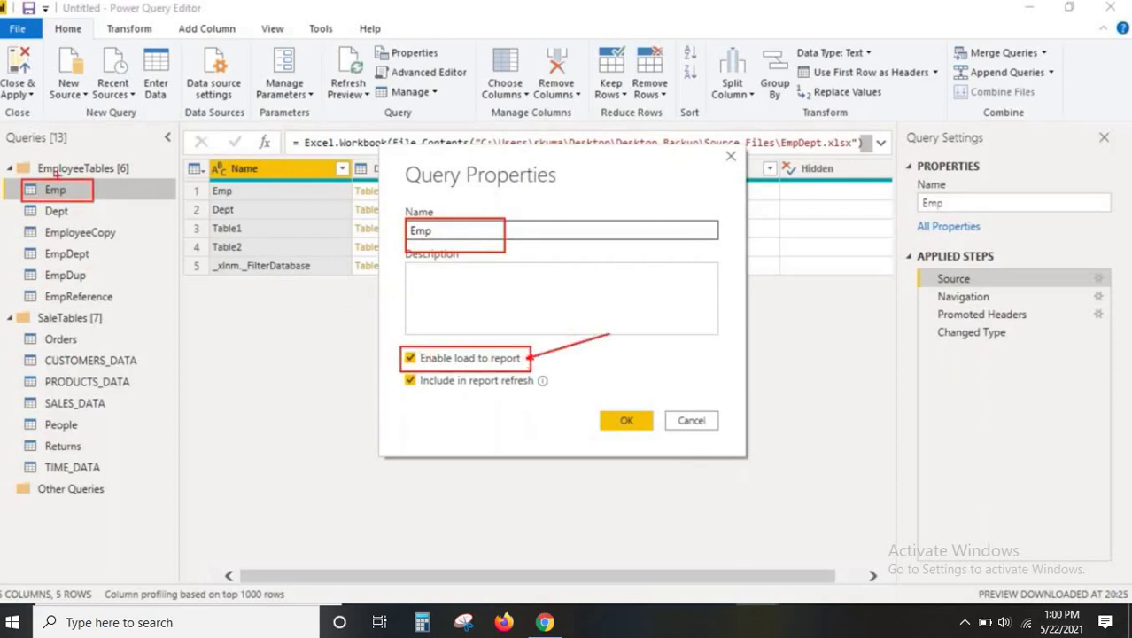
pyautogui.moveTo(399, 372)
pyautogui.mouseDown()
pyautogui.moveTo(543, 410)
pyautogui.moveTo(628, 372)
pyautogui.mouseUp()
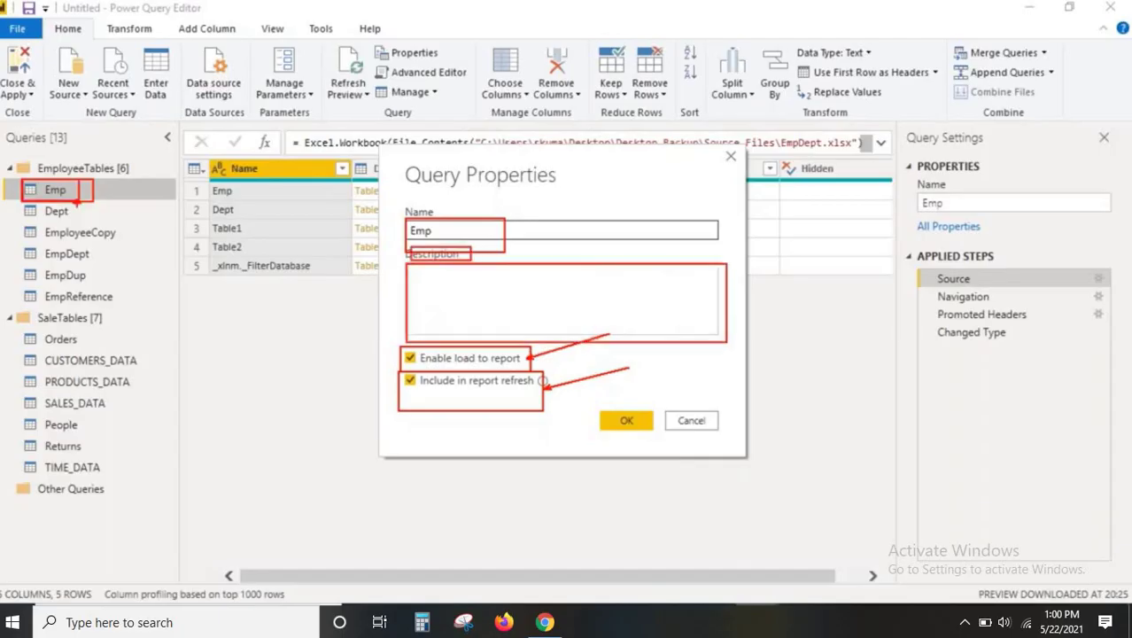
# Point a red arrow at the Emp query, handwrite "Desc" underlined in the Description area, and close Query Properties without changes
pyautogui.moveTo(93, 193); pyautogui.dragTo(154, 222)
pyautogui.moveTo(456, 302)
pyautogui.mouseDown()
pyautogui.moveTo(521, 275)
pyautogui.moveTo(530, 305)
pyautogui.mouseUp()
pyautogui.moveTo(544, 270); pyautogui.dragTo(551, 292)
pyautogui.moveTo(529, 303)
pyautogui.mouseDown()
pyautogui.moveTo(464, 317)
pyautogui.moveTo(536, 303)
pyautogui.mouseUp()
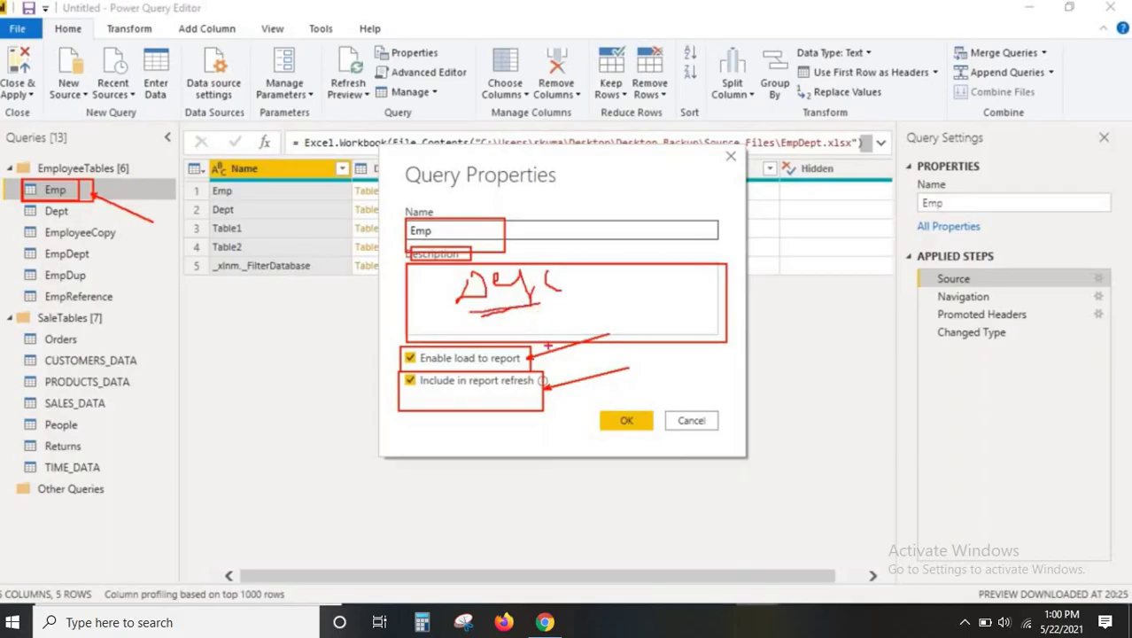
pyautogui.click(691, 422)
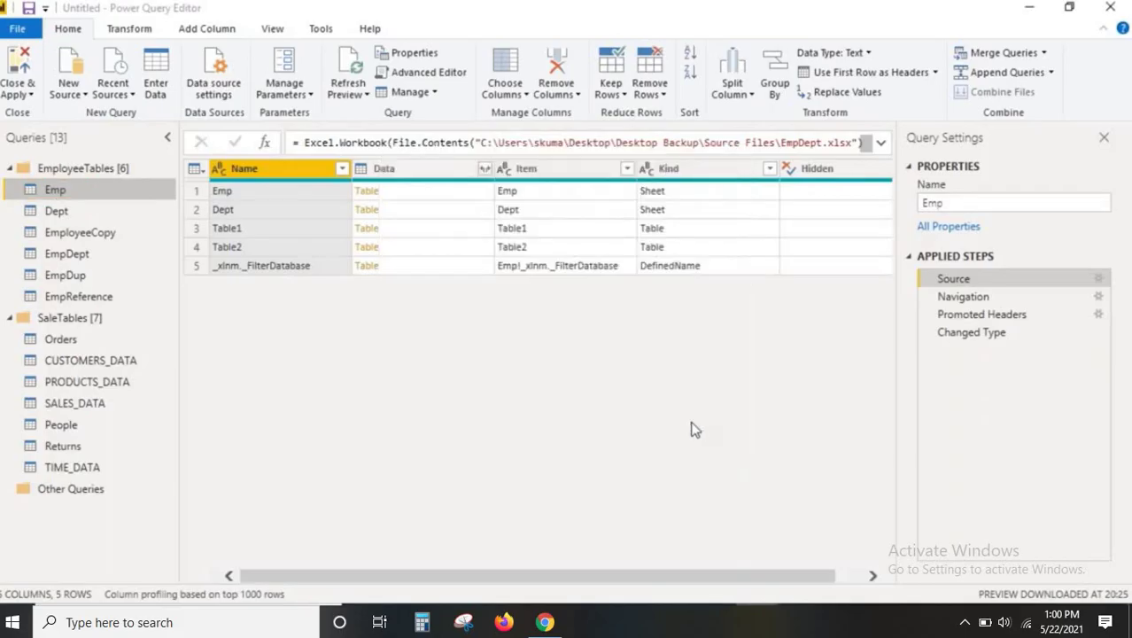
# Show the Changed Type step of the Emp query and review the query's remaining options
pyautogui.rightClick(68, 190)
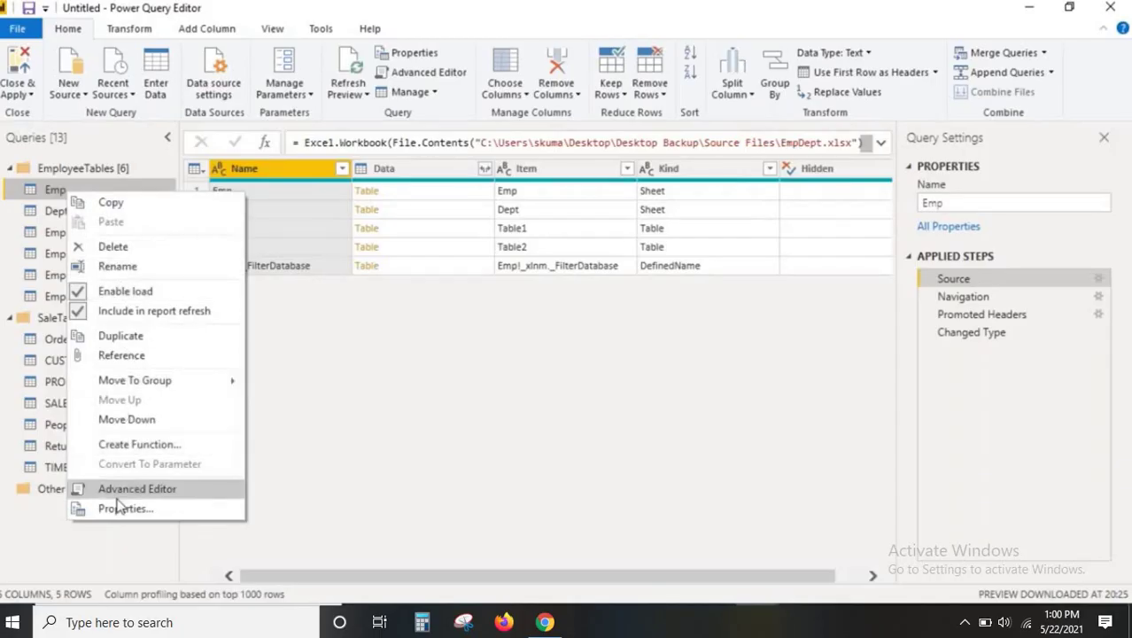
pyautogui.click(950, 336)
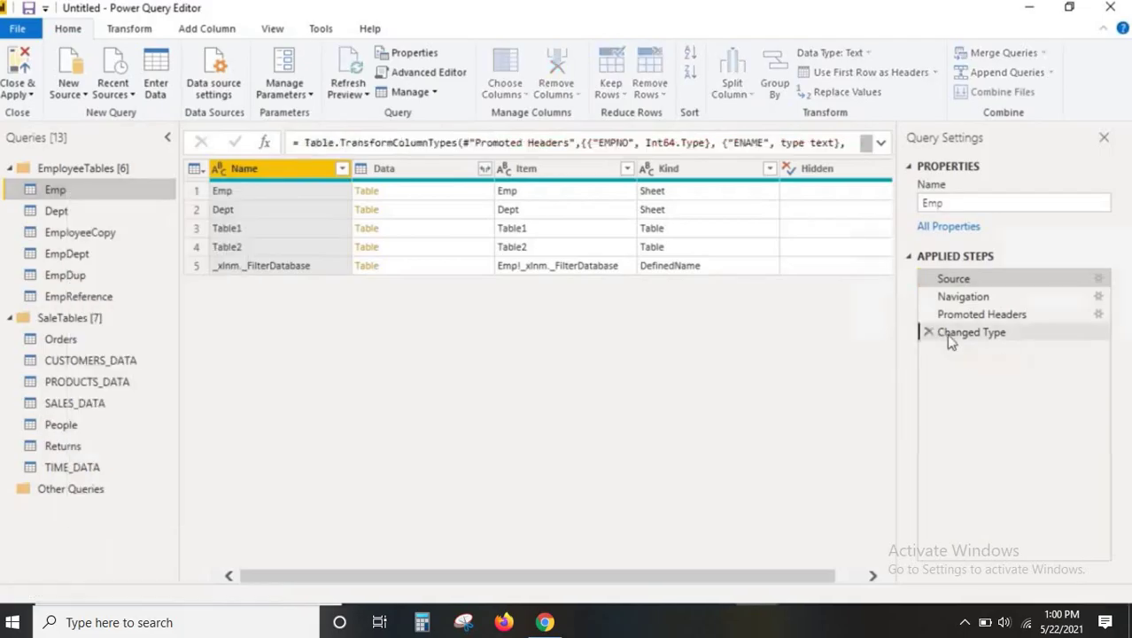
pyautogui.rightClick(47, 190)
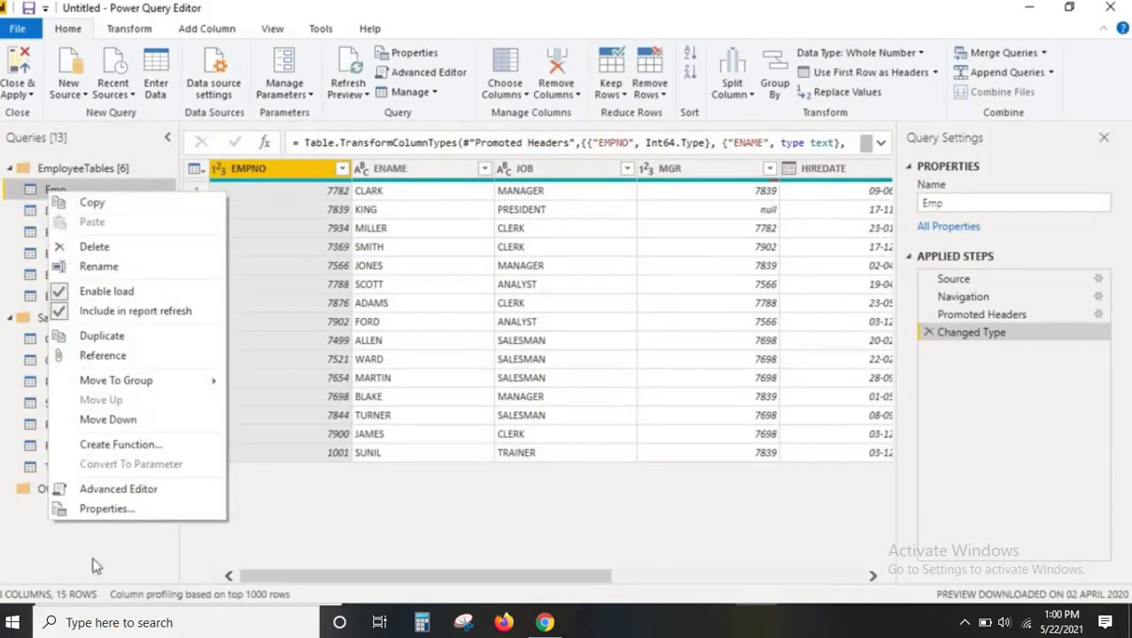
# Close and apply the Power Query changes, and switch Power BI Desktop to the Report view
pyautogui.click(719, 619)
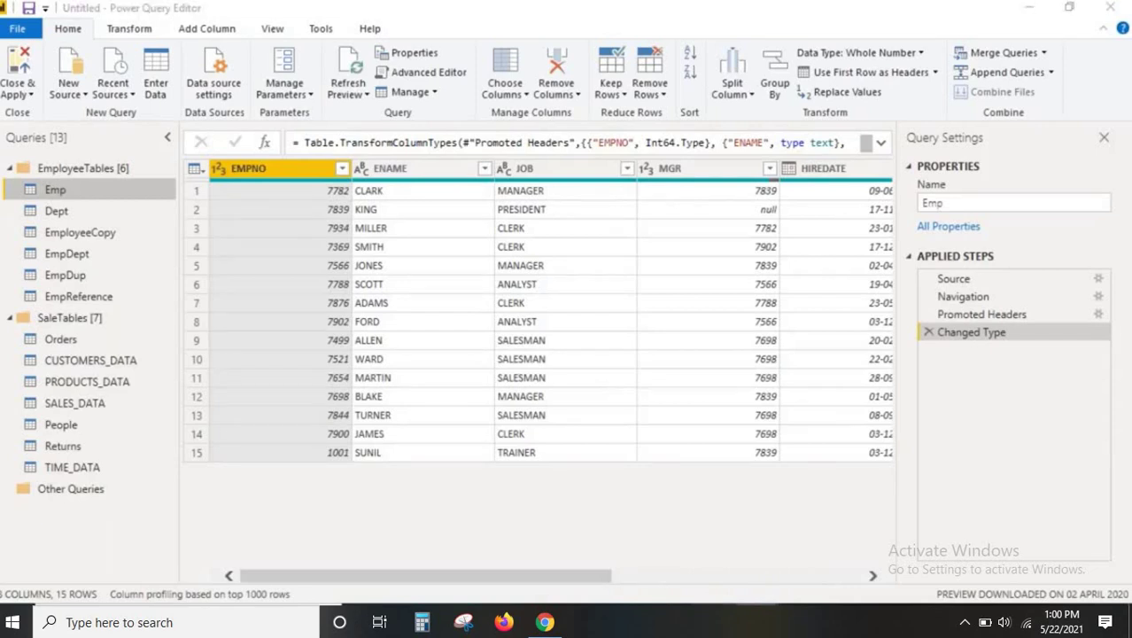
pyautogui.hotkey('alt', 'Tab')
pyautogui.hotkey('alt', 'Tab')
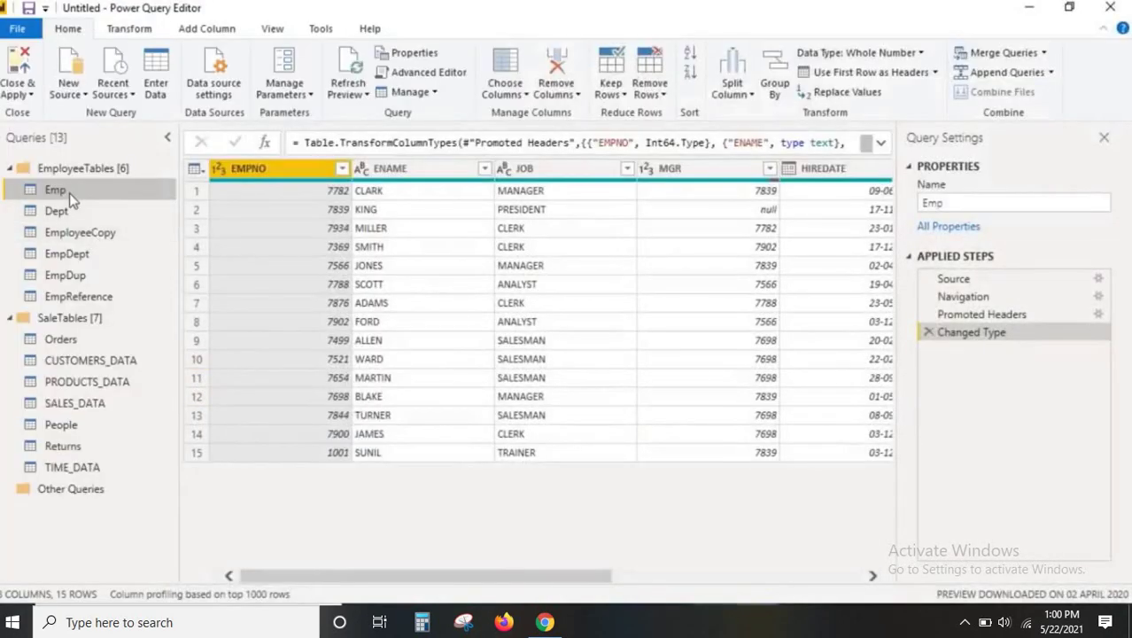
pyautogui.click(26, 69)
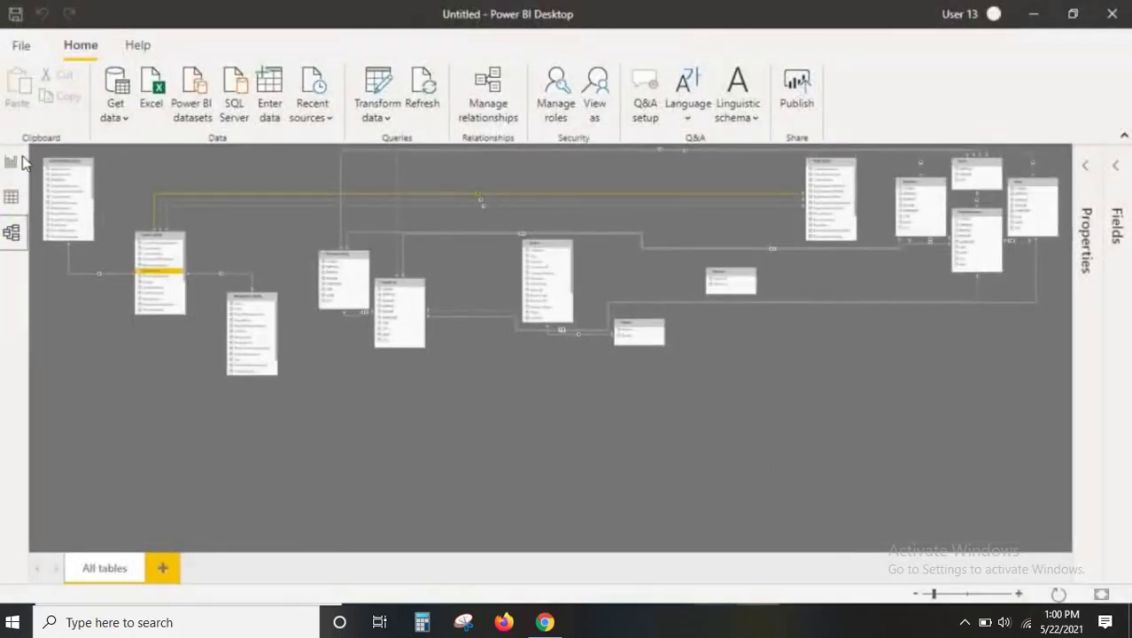
pyautogui.click(12, 161)
# Switch to the 8PM - Power Query.txt notes in Notepad, then show the Windows desktop
pyautogui.hotkey('alt', 'Tab')
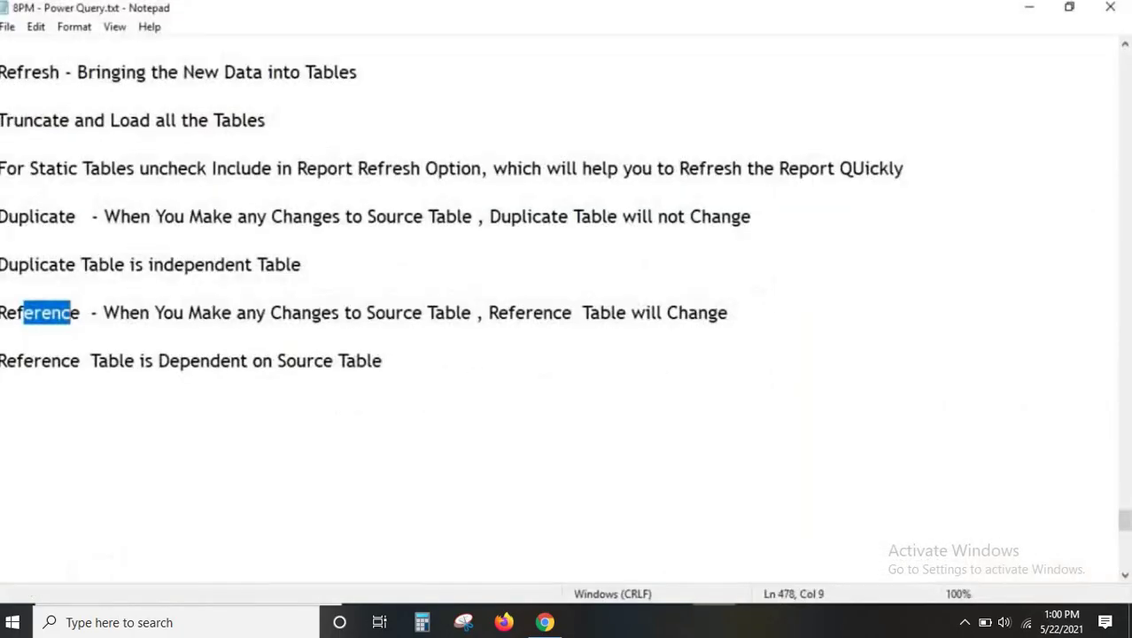
pyautogui.click(713, 621)
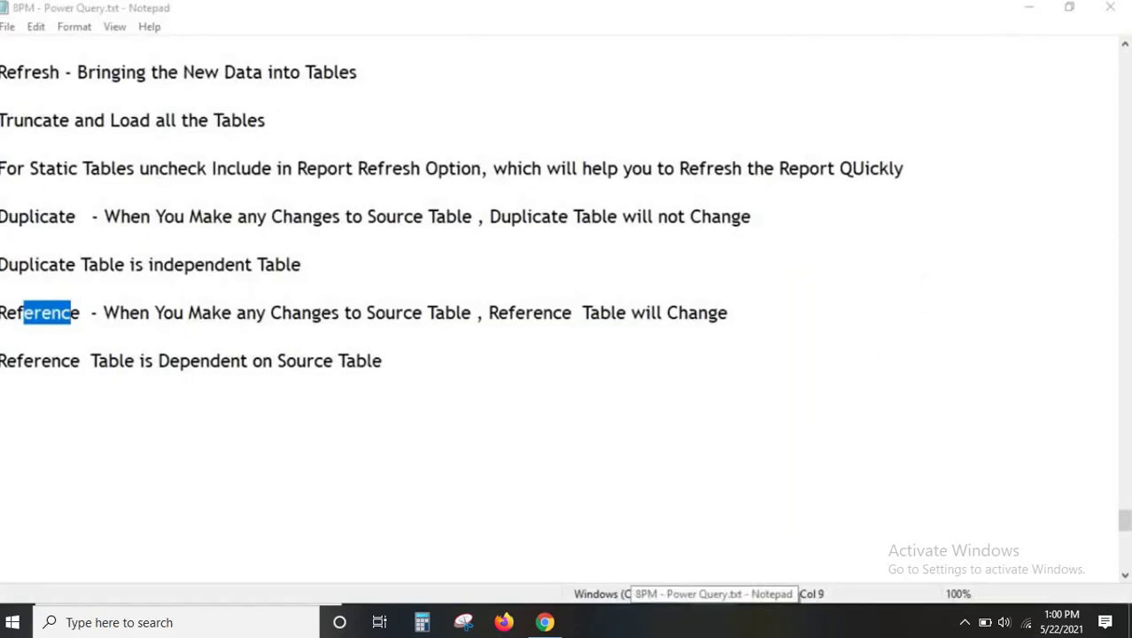
pyautogui.click(1129, 624)
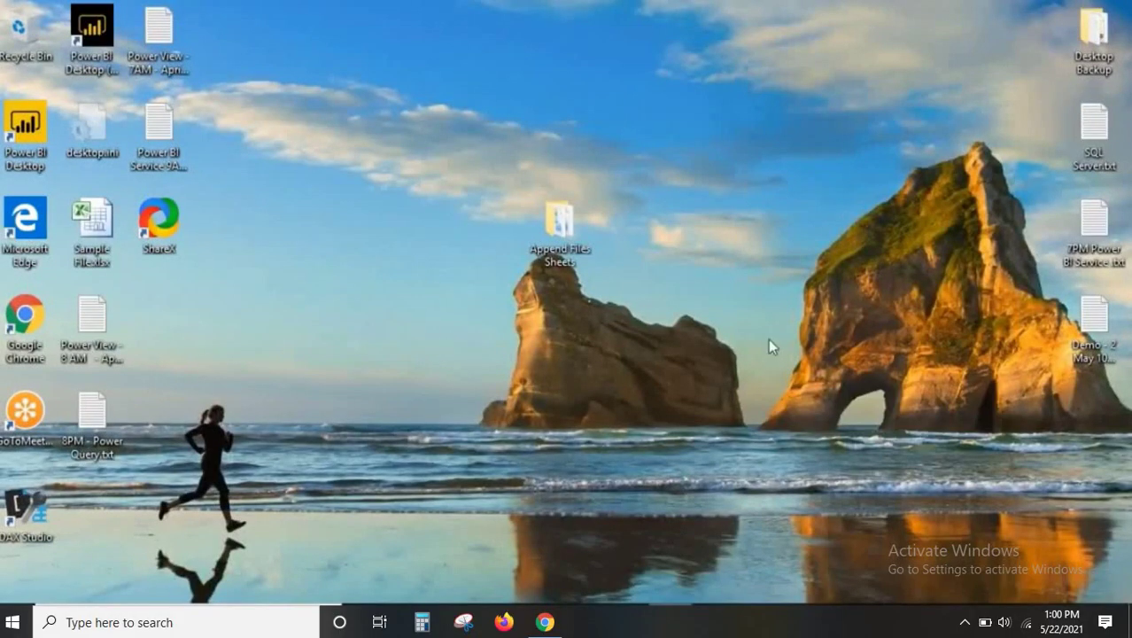